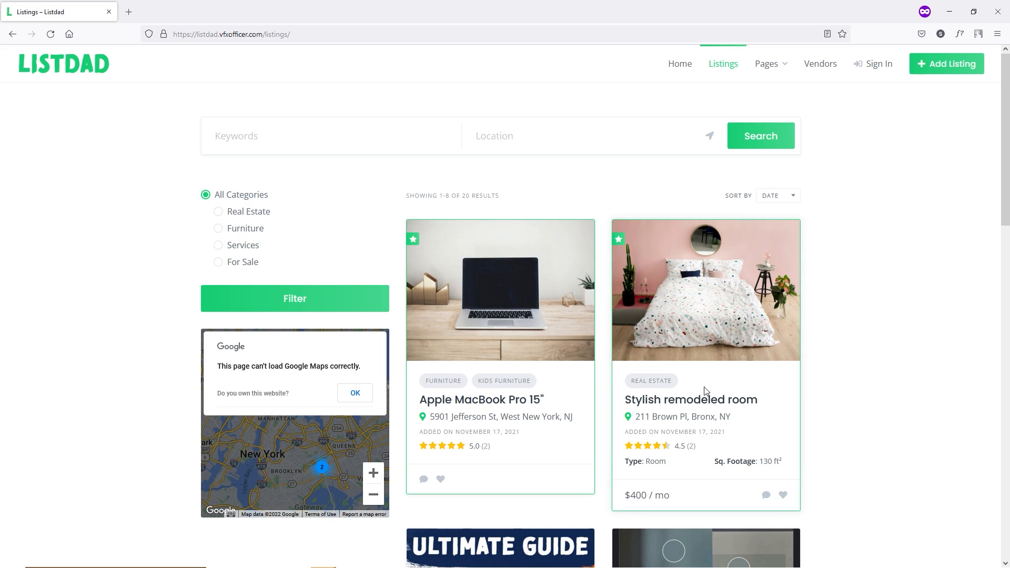
- Dismiss the Google Maps error and filter the listings to the Furniture category
scroll(639, 361, "up", 5)
left_click(340, 393)
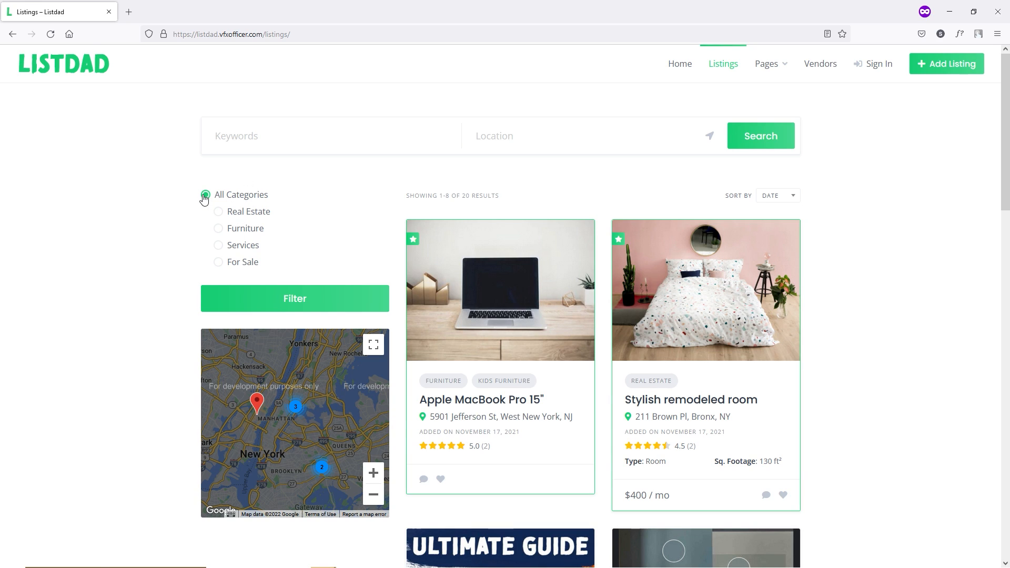
left_click(251, 215)
left_click(252, 236)
left_click(301, 304)
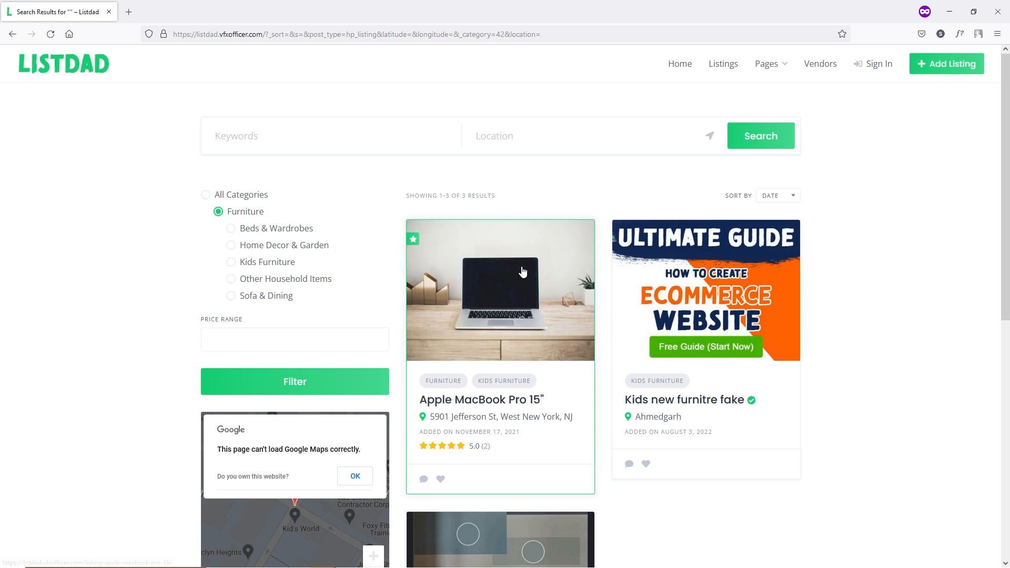
- Look over the 3 Furniture results and select the Kids Furniture subcategory
scroll(522, 287, "down", 1)
scroll(522, 287, "down", 3)
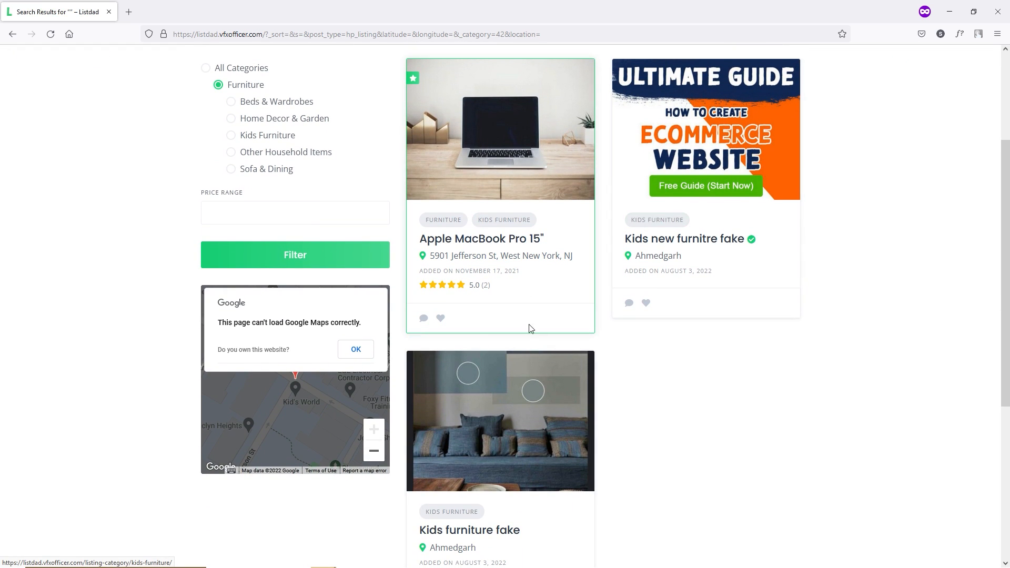
scroll(519, 358, "up", 1)
scroll(517, 358, "up", 3)
scroll(548, 318, "down", 3)
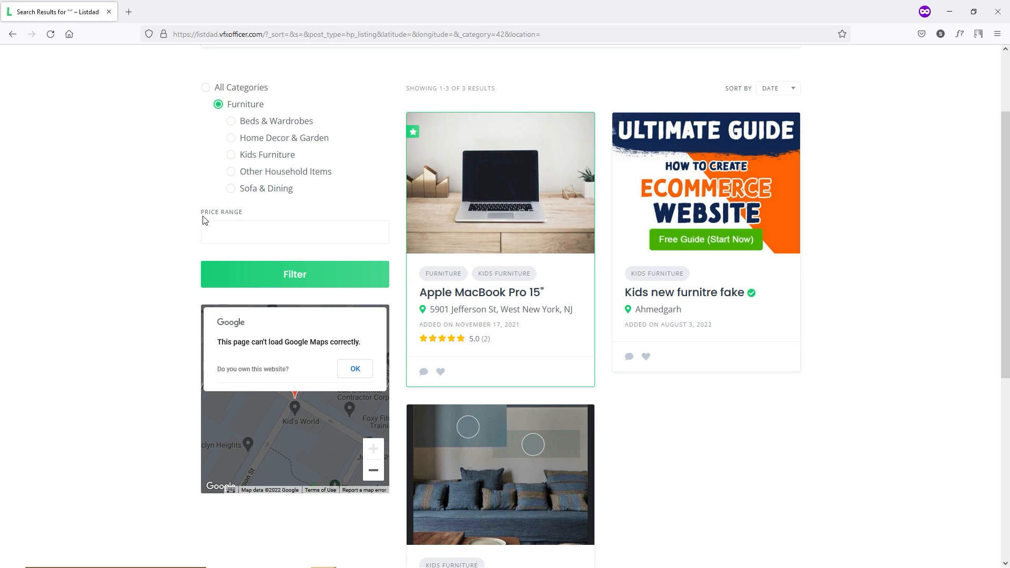
left_click(231, 155)
- Apply the Kids Furniture filter and set the Condition to Used
left_click(295, 288)
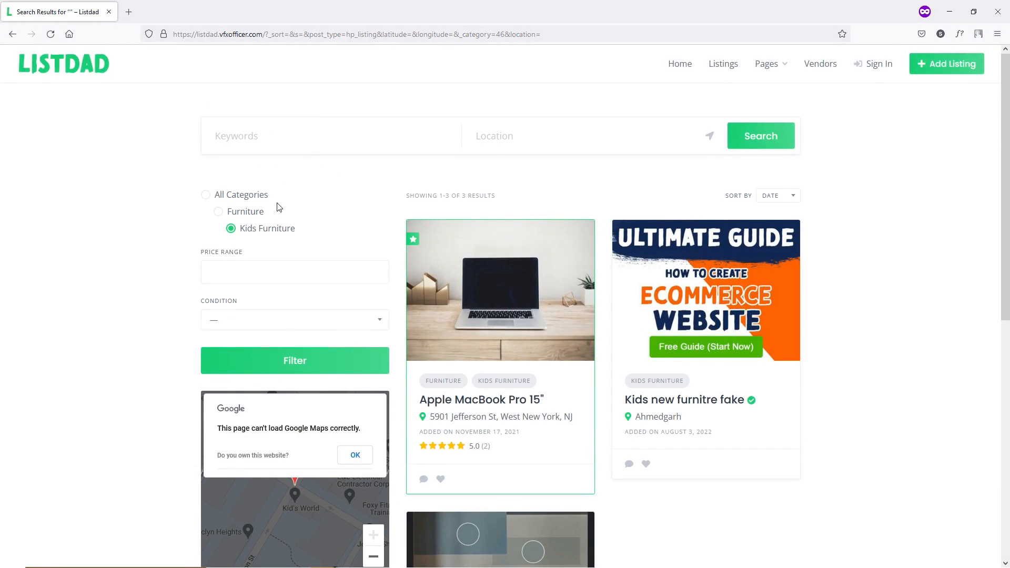
scroll(278, 206, "down", 1)
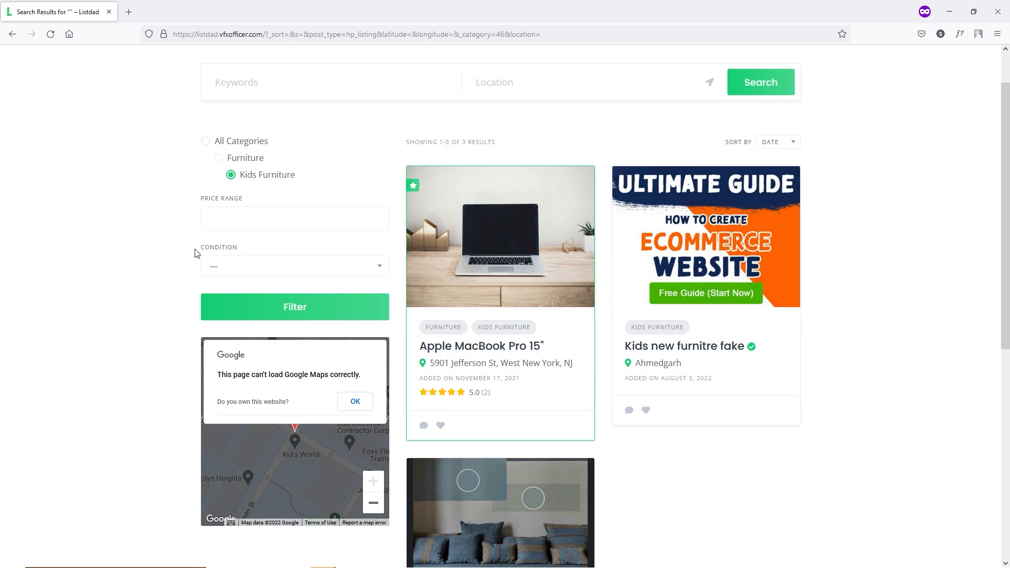
left_click(229, 269)
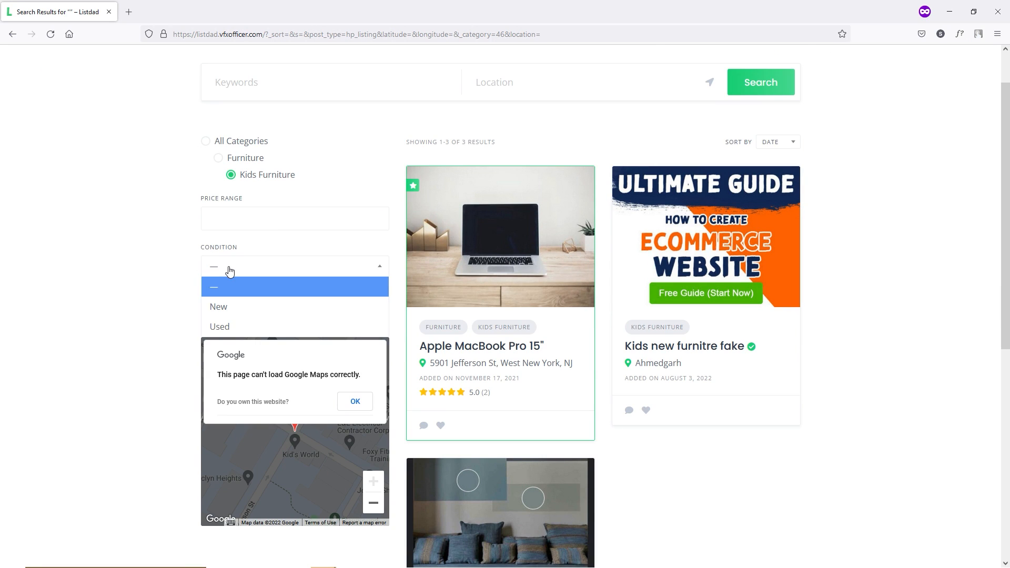
left_click(238, 327)
- Try a $15-$50 price range, drop it to get 2 Used results, then return home
left_click(234, 213)
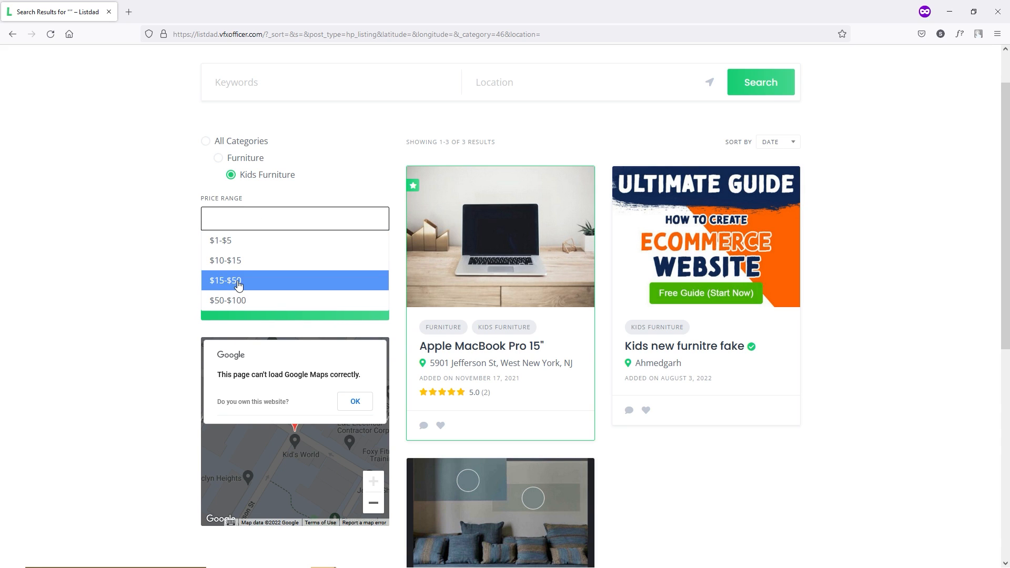
left_click(238, 282)
left_click(308, 320)
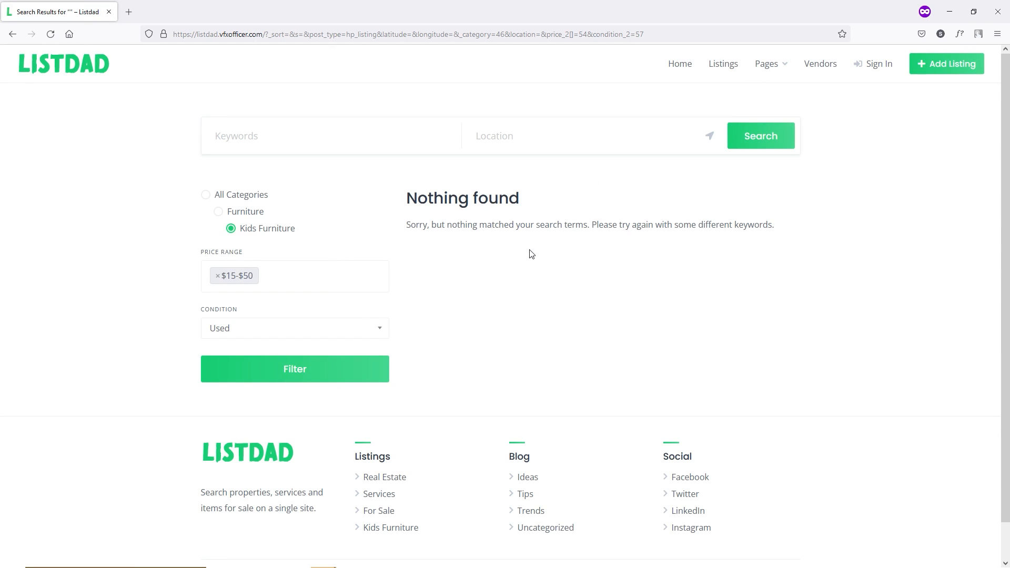
left_click(217, 276)
left_click(314, 363)
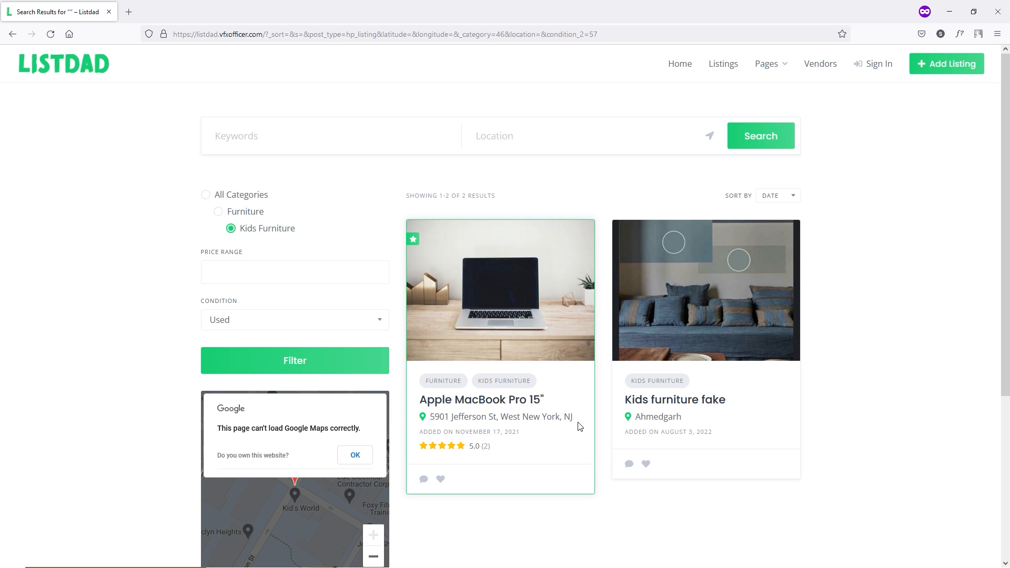
left_click(676, 65)
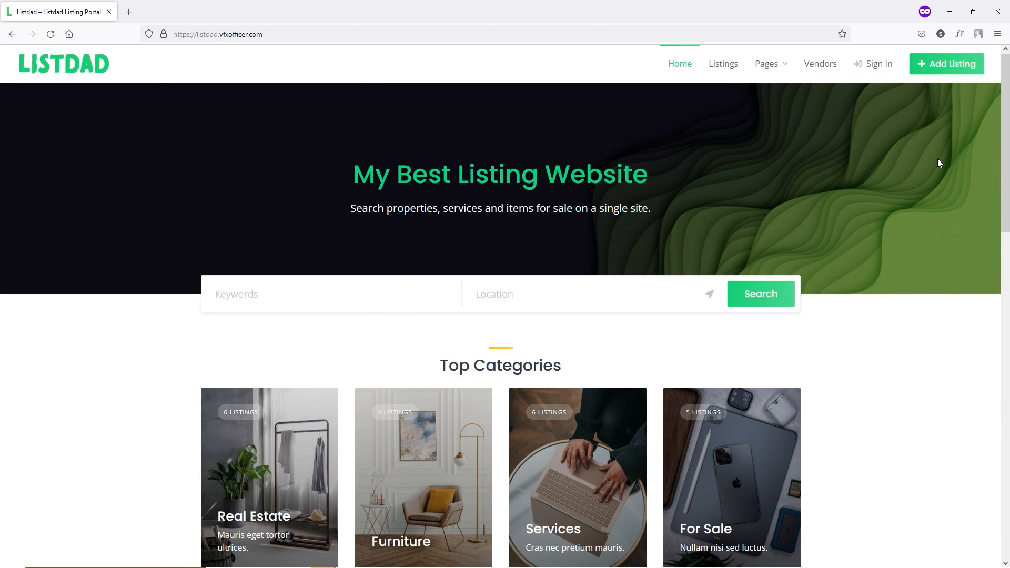
- Look over the home page hero headline and the keywords search field
left_click_drag(365, 179, 626, 213)
left_click(182, 312)
scroll(186, 291, "down", 1)
scroll(188, 292, "up", 1)
left_click(278, 295)
left_click(277, 294)
- Review the Top Categories and Recent Listings sections of the home page
scroll(500, 292, "down", 3)
left_click_drag(441, 207, 563, 208)
left_click(563, 207)
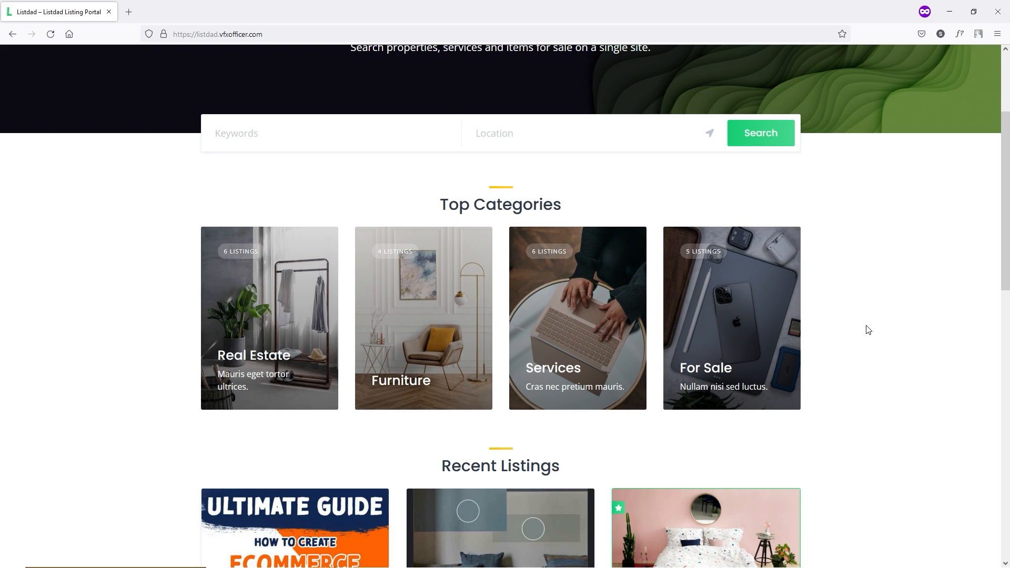
scroll(869, 327, "down", 5)
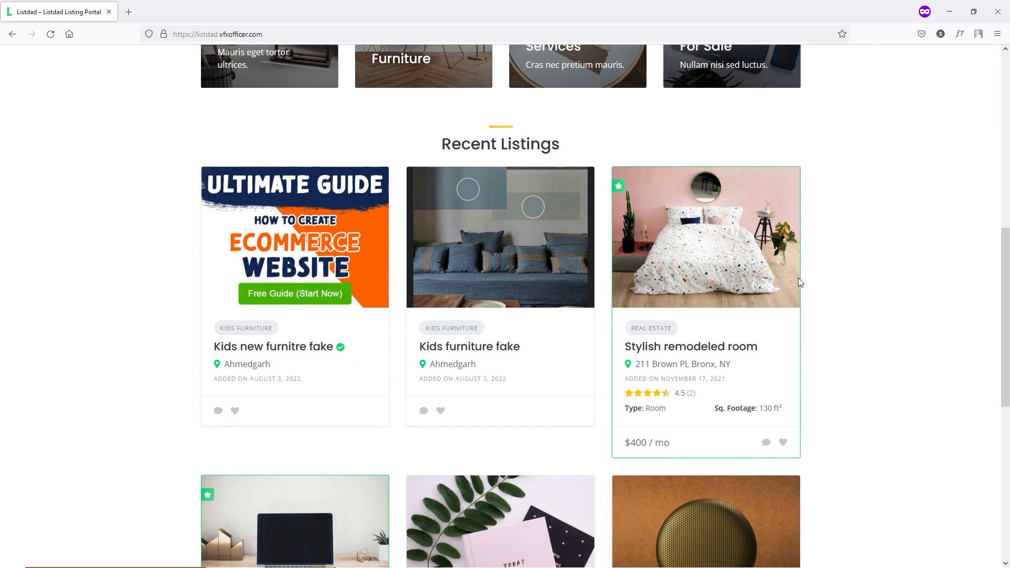
left_click_drag(454, 144, 547, 147)
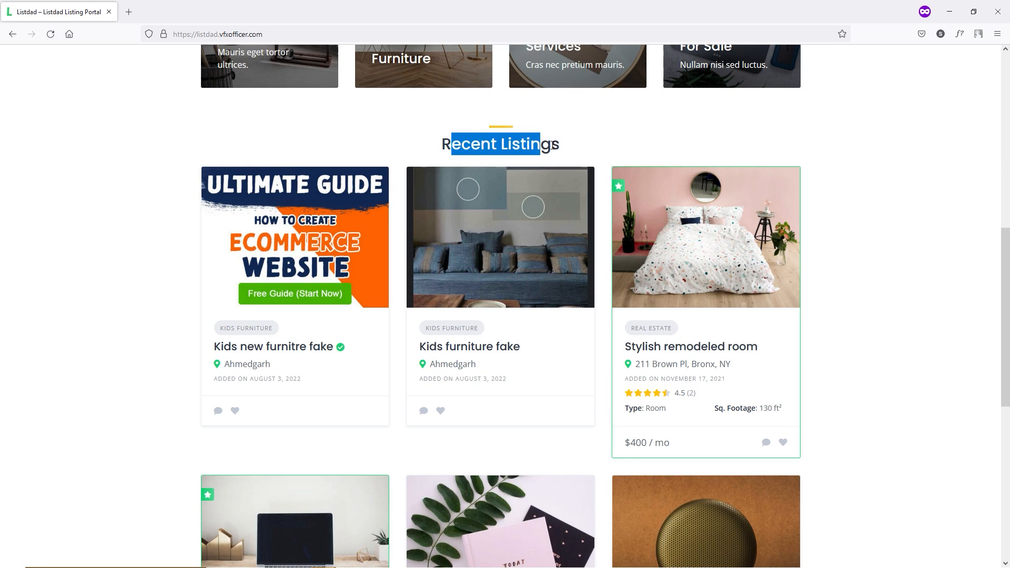
left_click(550, 147)
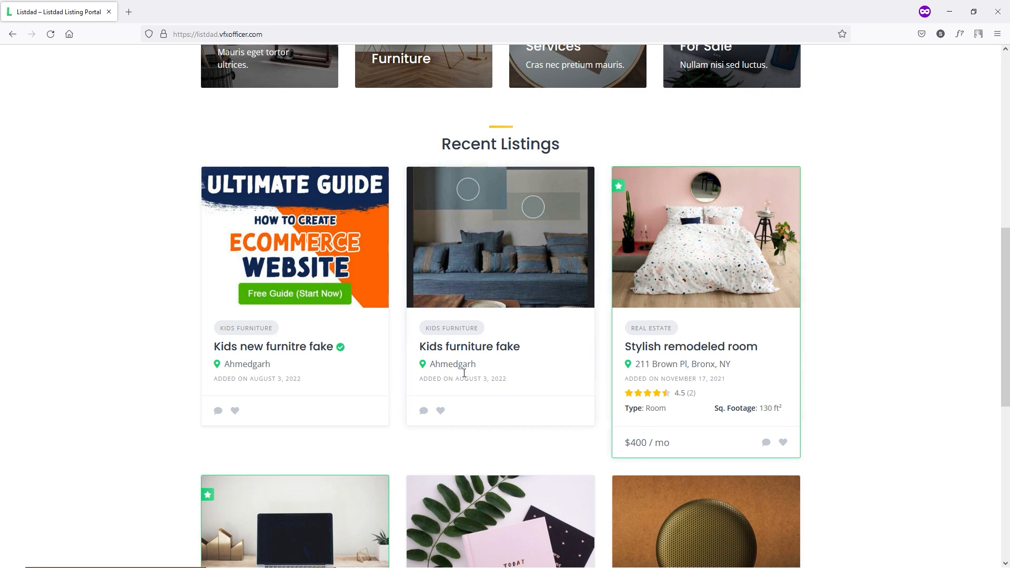
- Scroll through the recent listings down to the footer and back up
mouse_move(341, 354)
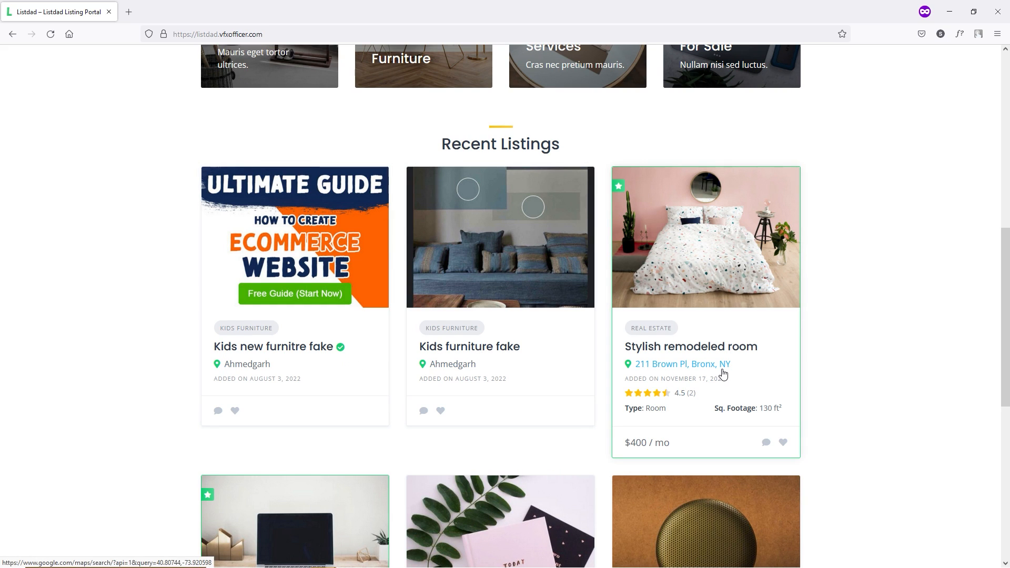
scroll(837, 339, "down", 3)
scroll(838, 338, "down", 2)
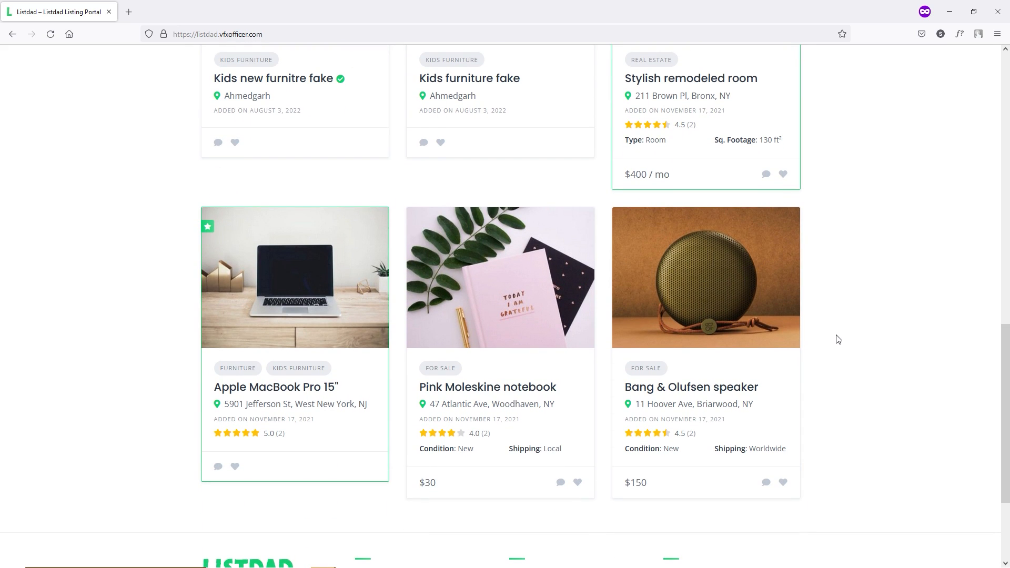
scroll(837, 344, "down", 3)
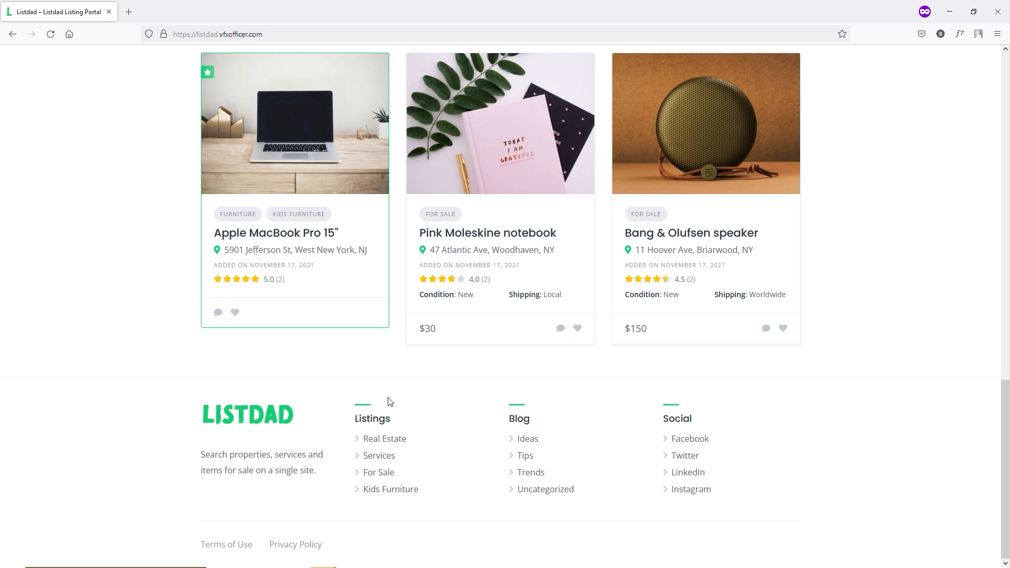
scroll(790, 443, "up", 5)
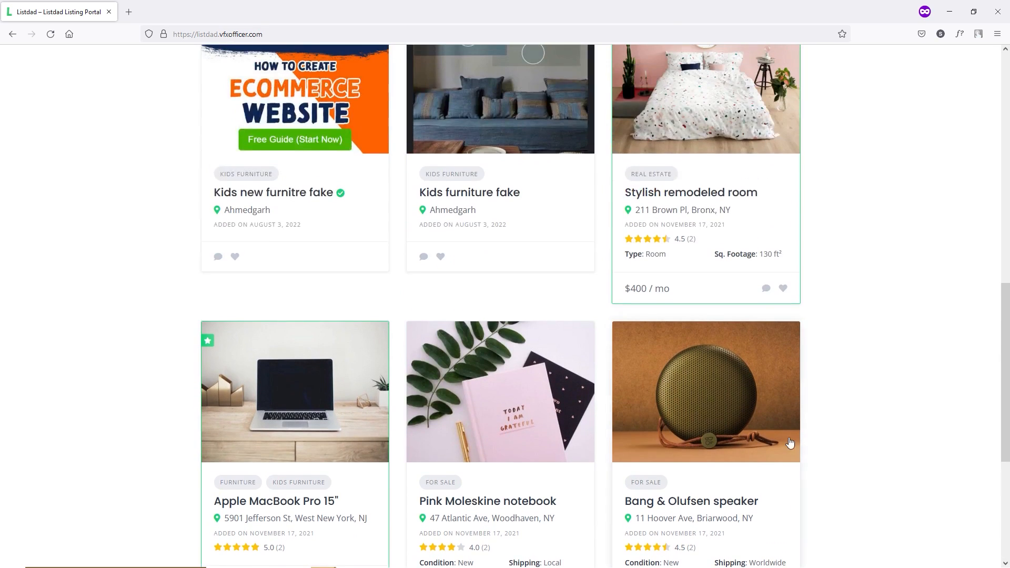
scroll(790, 443, "up", 12)
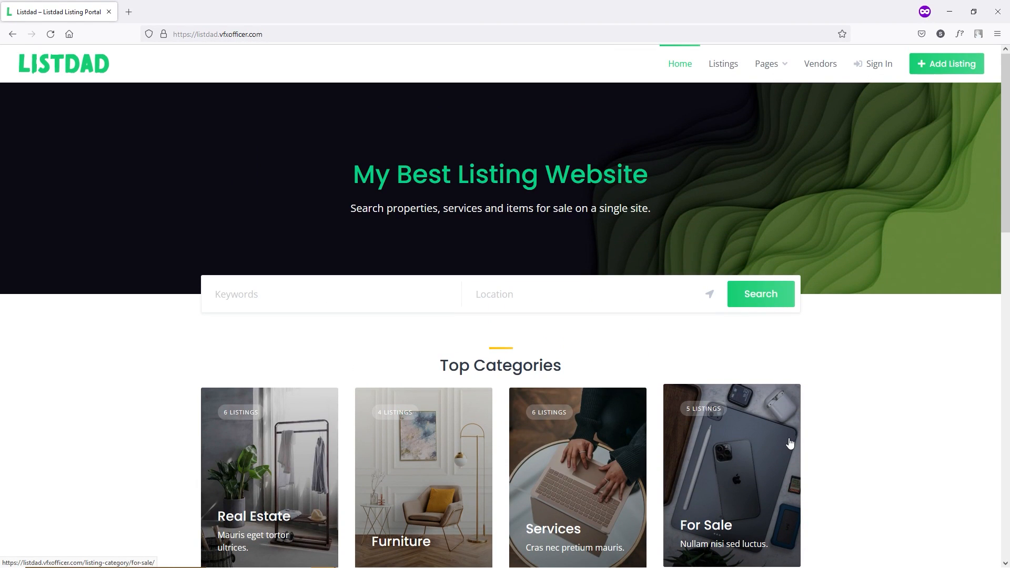
- Re-check the home page hero and highlight the site tagline under the headline
scroll(790, 443, "down", 2)
scroll(792, 442, "up", 2)
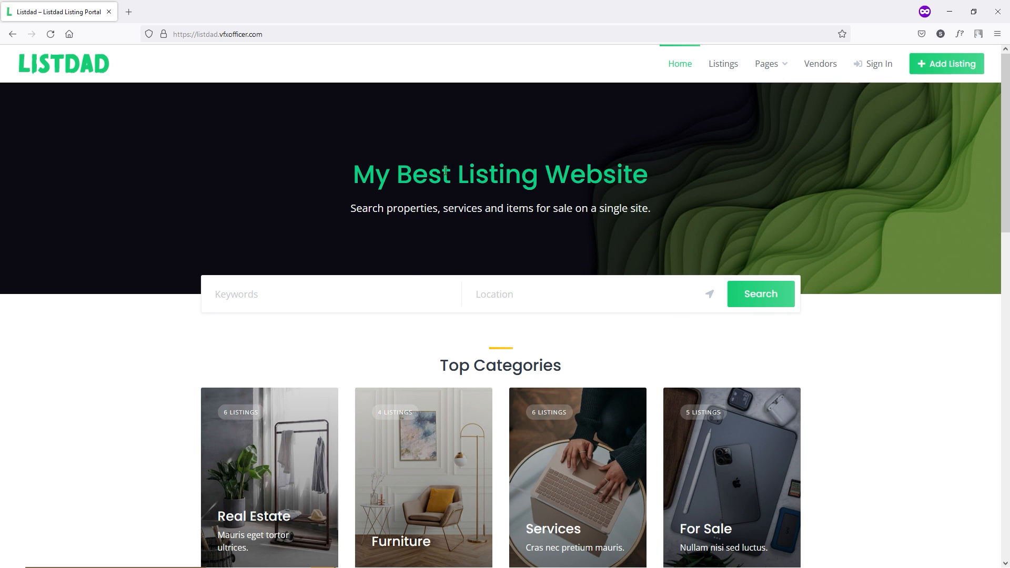
left_click_drag(446, 209, 353, 172)
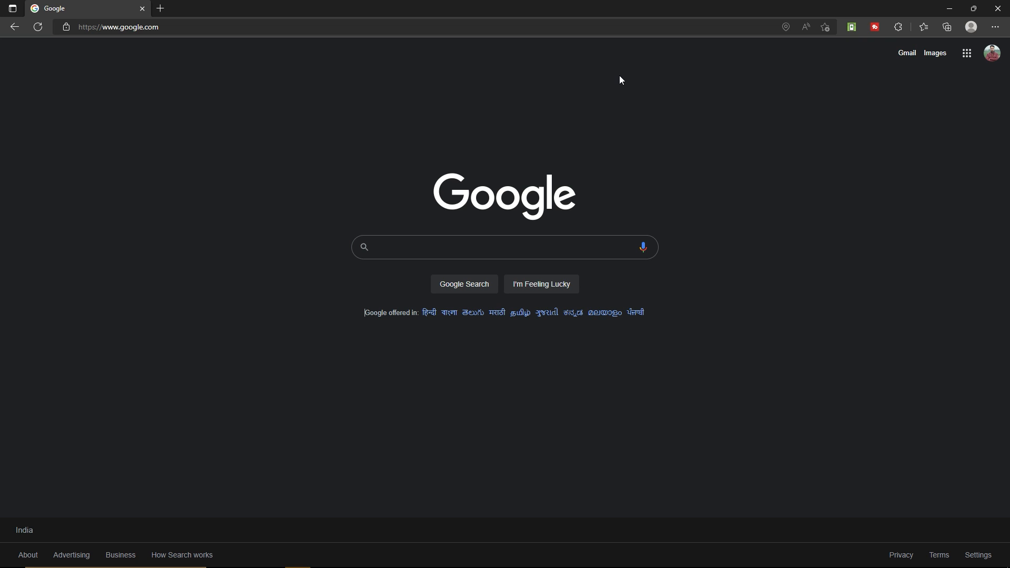
- Go to ranasvfx.com/hostinger and open Hostinger's web hosting plans page
left_click(207, 21)
type("ranasvfx.com/hostinger")
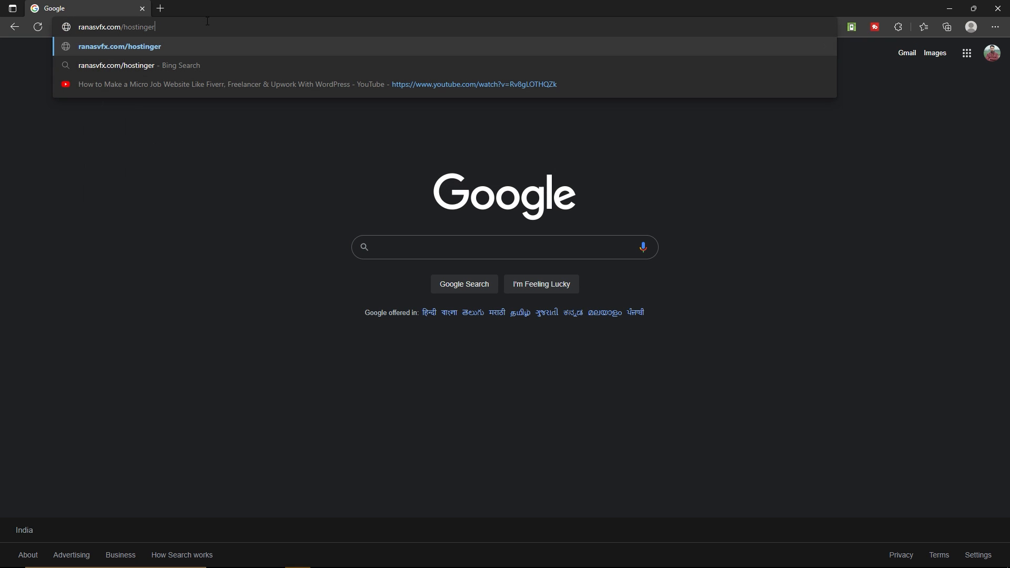
key("Return")
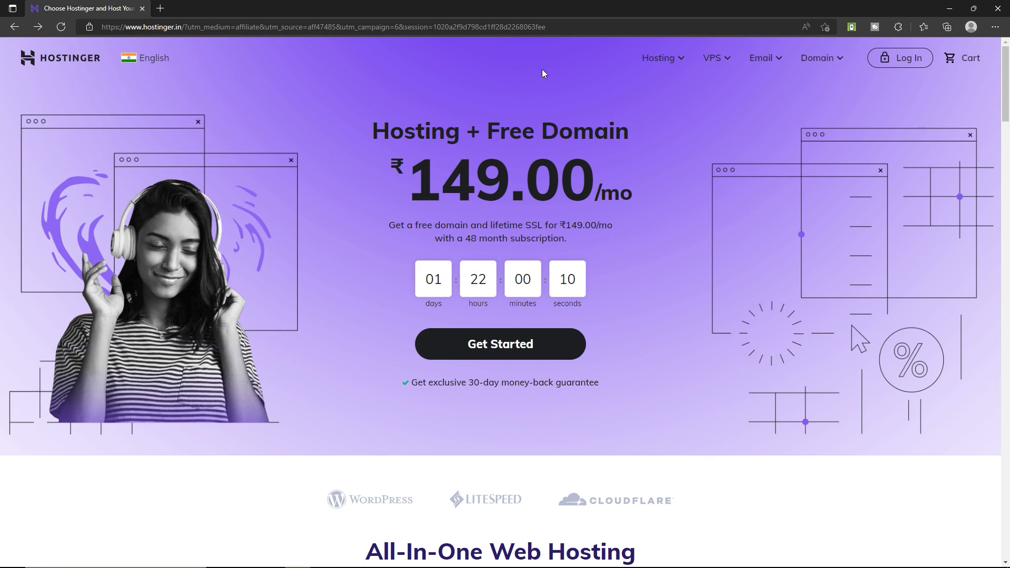
mouse_move(676, 59)
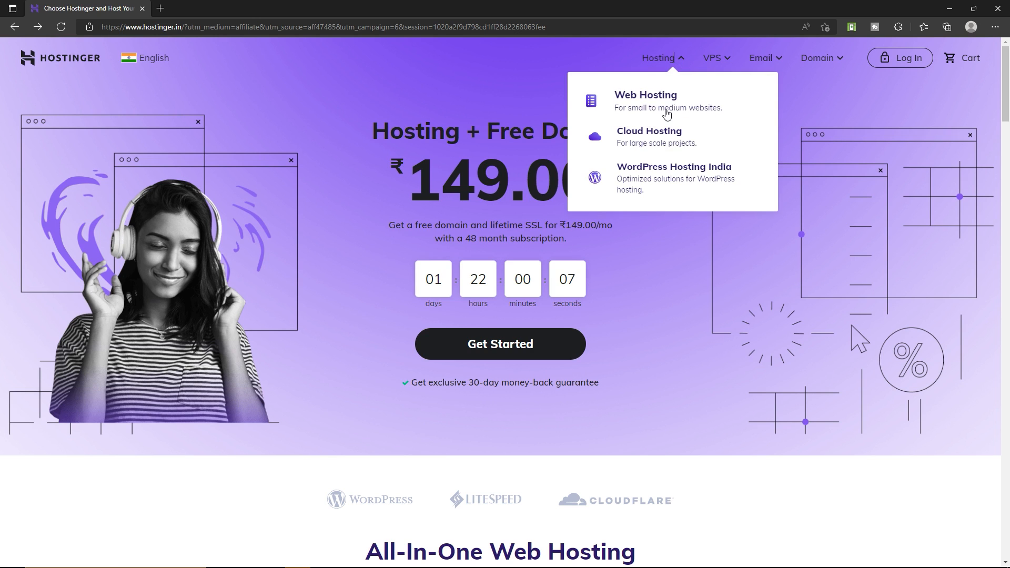
left_click(686, 113)
- Compare the hosting plans, noting Single Web Hosting's 1-website limit
scroll(318, 204, "down", 3)
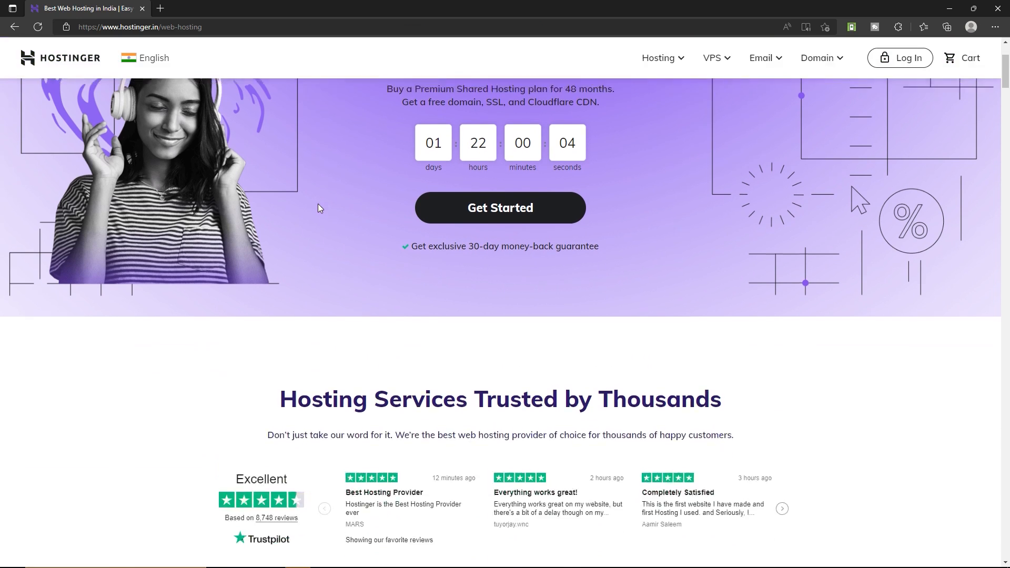
scroll(317, 207, "down", 12)
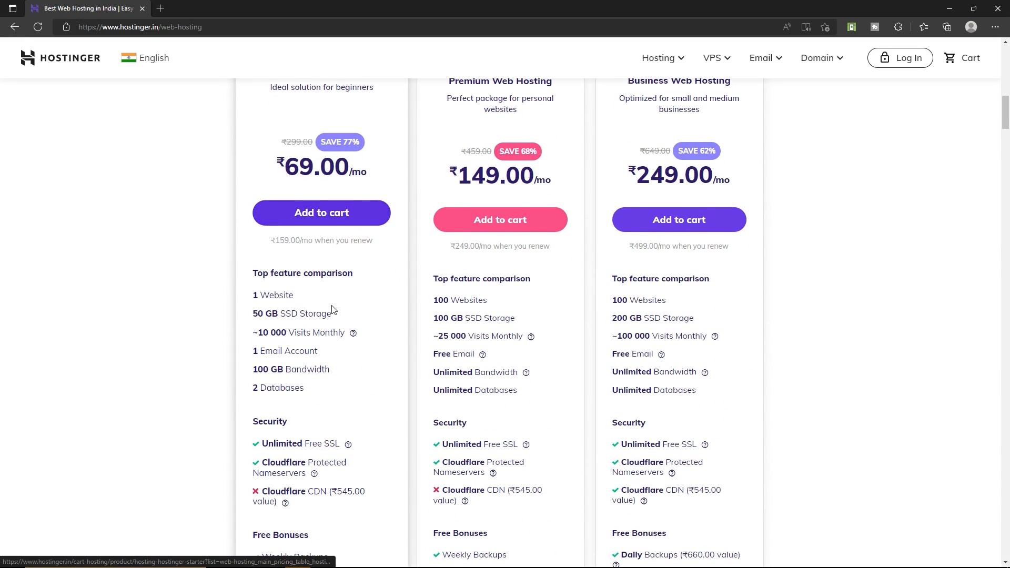
scroll(331, 310, "up", 3)
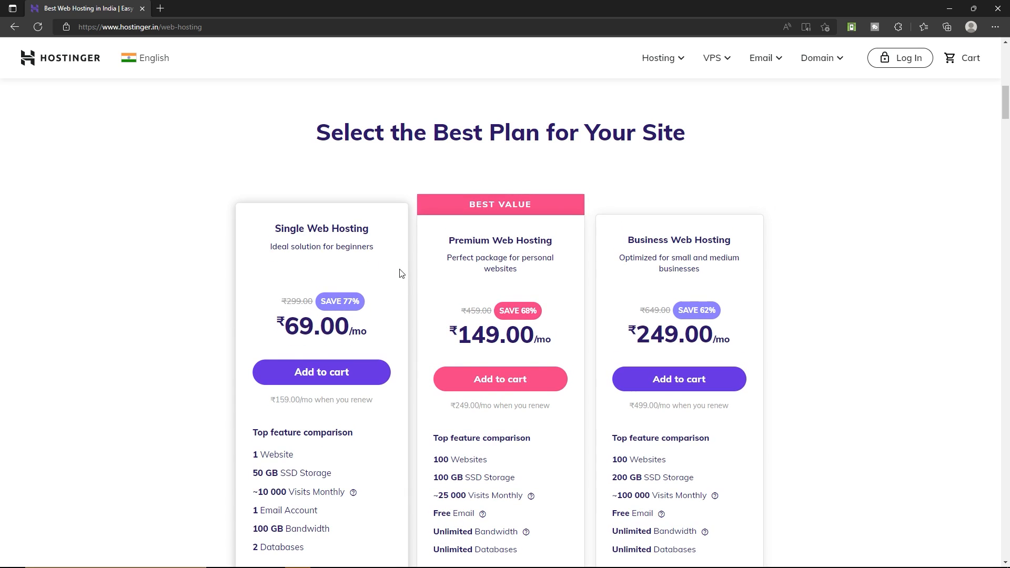
scroll(411, 284, "down", 3)
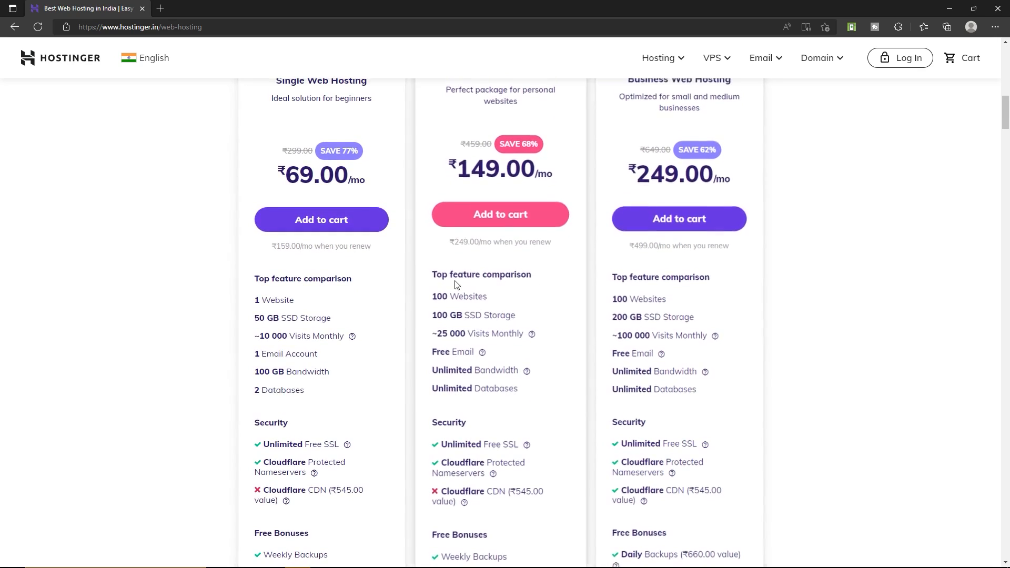
scroll(455, 285, "up", 2)
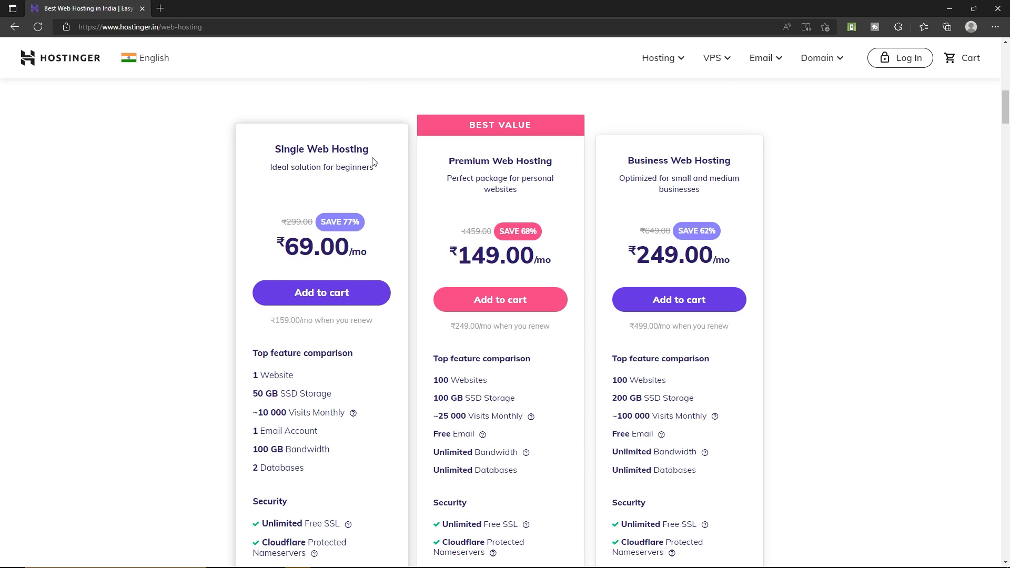
left_click_drag(253, 375, 296, 379)
- Review more plan features and add Premium Web Hosting to the cart
scroll(296, 379, "down", 1)
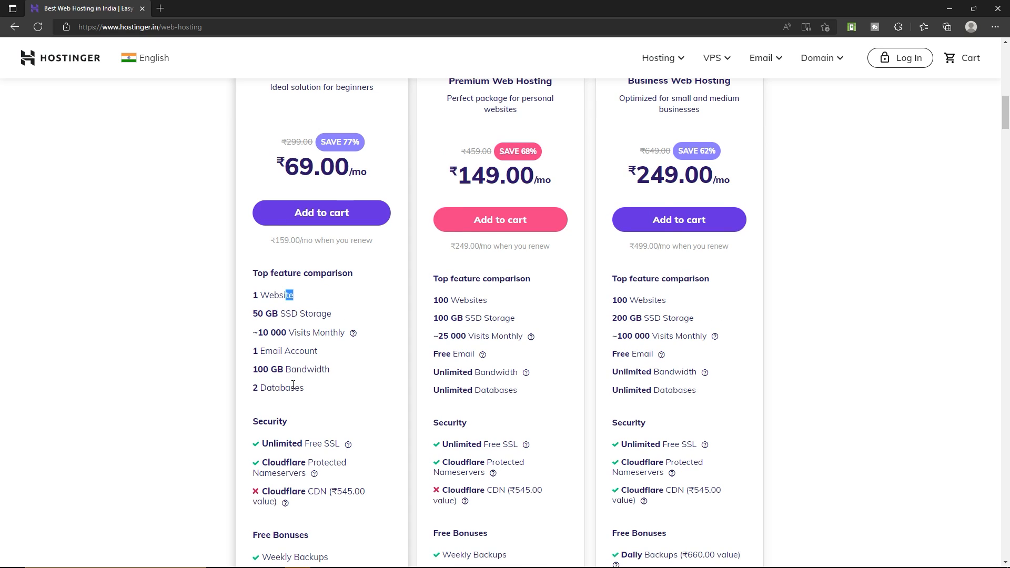
scroll(437, 268, "up", 1)
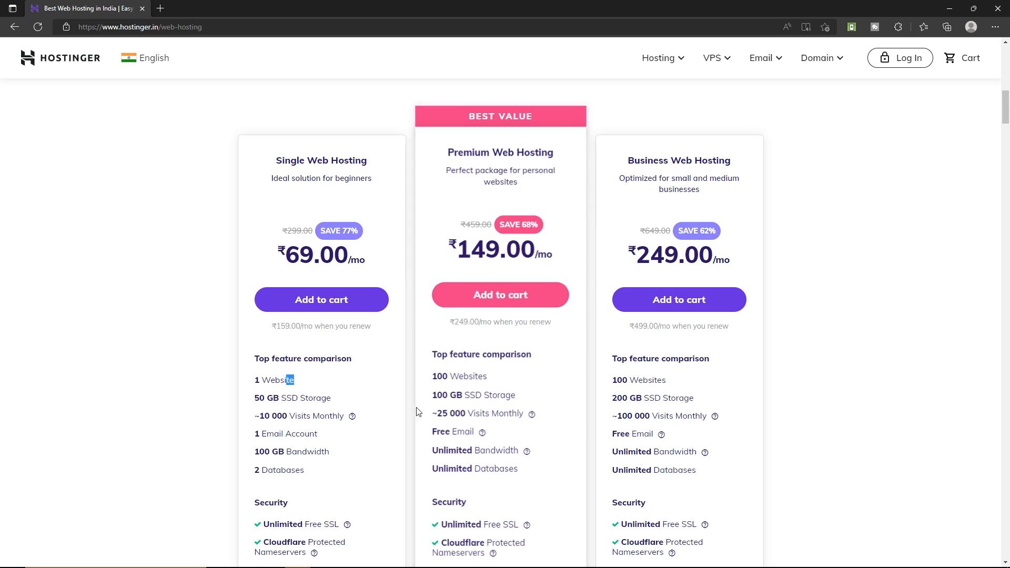
scroll(418, 412, "down", 1)
left_click_drag(489, 445, 513, 445)
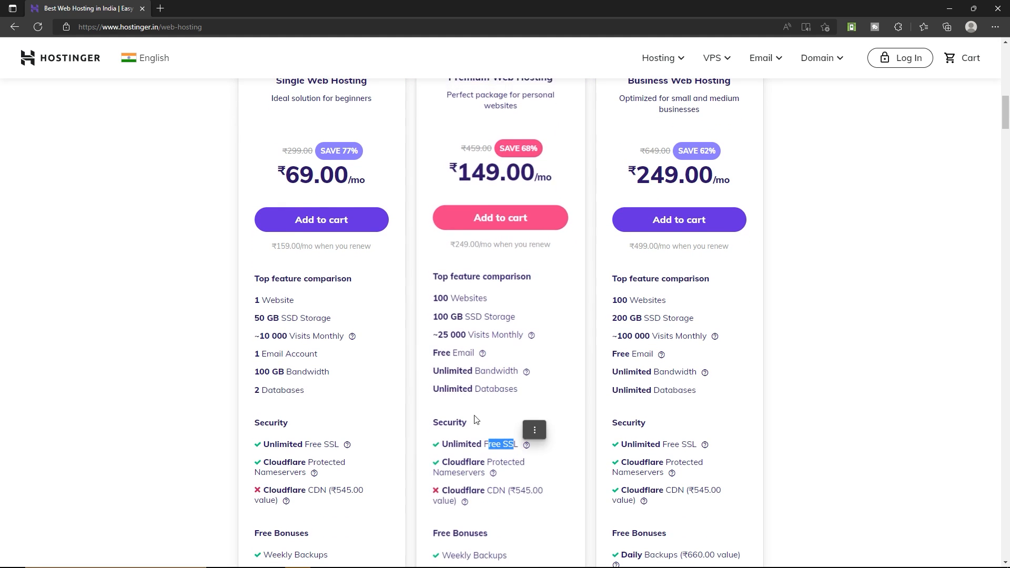
scroll(476, 419, "down", 3)
left_click_drag(466, 339, 492, 340)
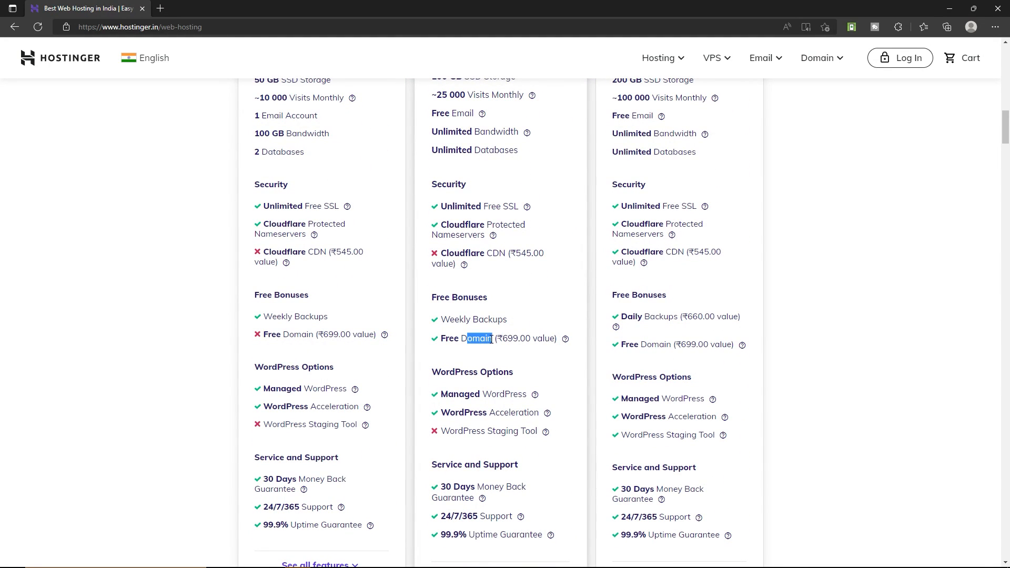
scroll(492, 340, "up", 4)
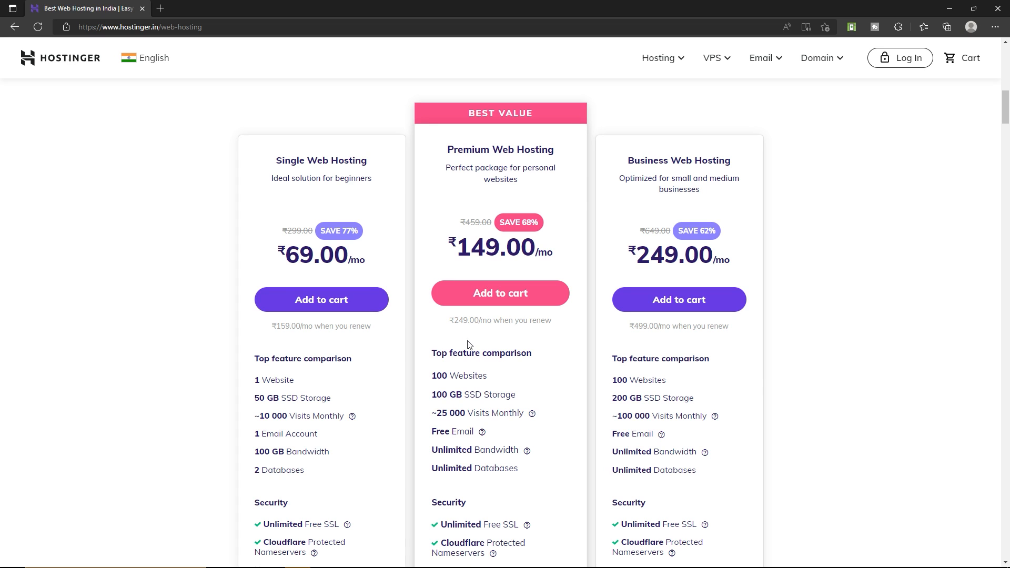
left_click(530, 299)
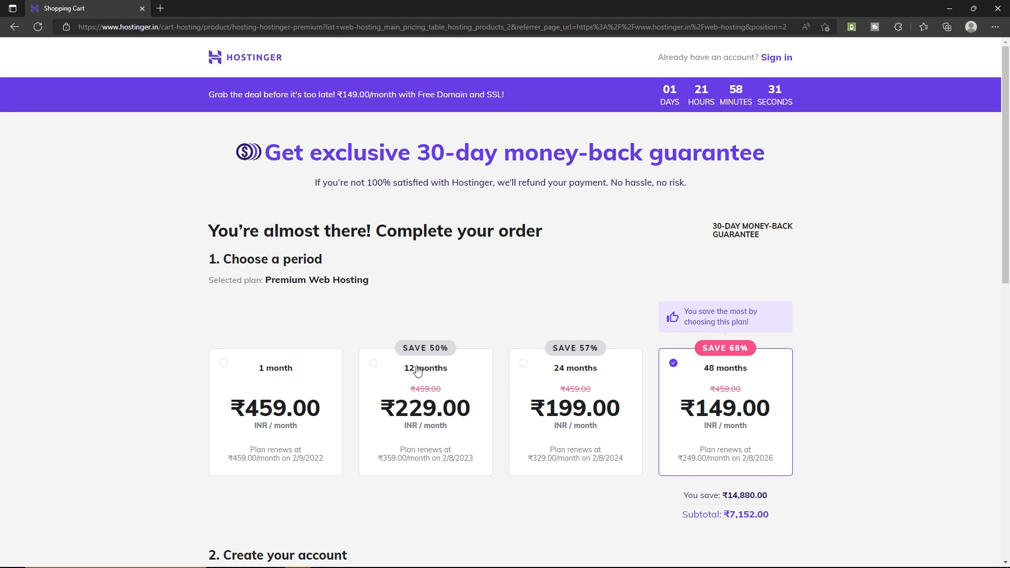
- Choose the 12-month period, fill in the account e-mail, and select PayPal payment
left_click(417, 371)
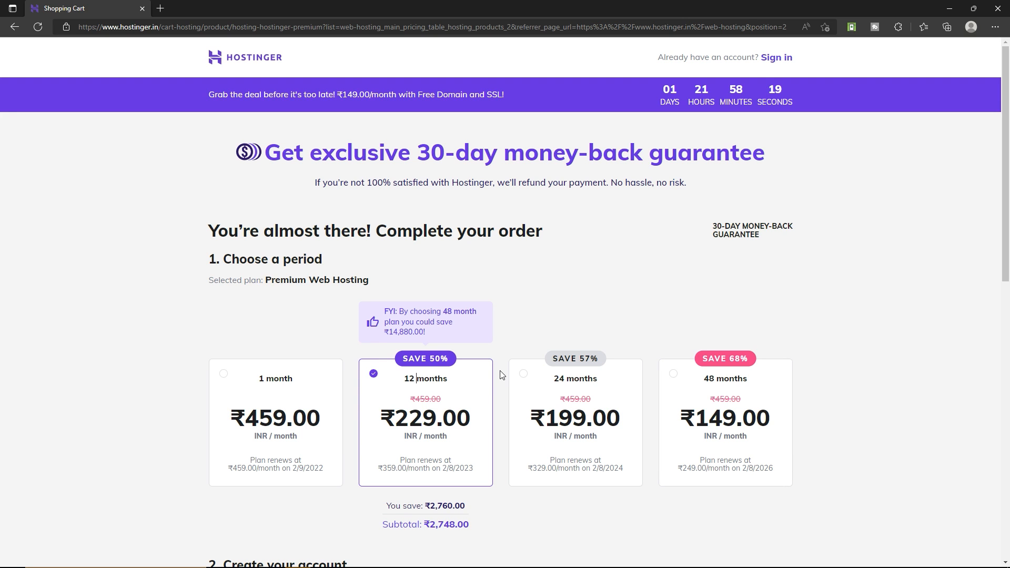
scroll(501, 375, "down", 8)
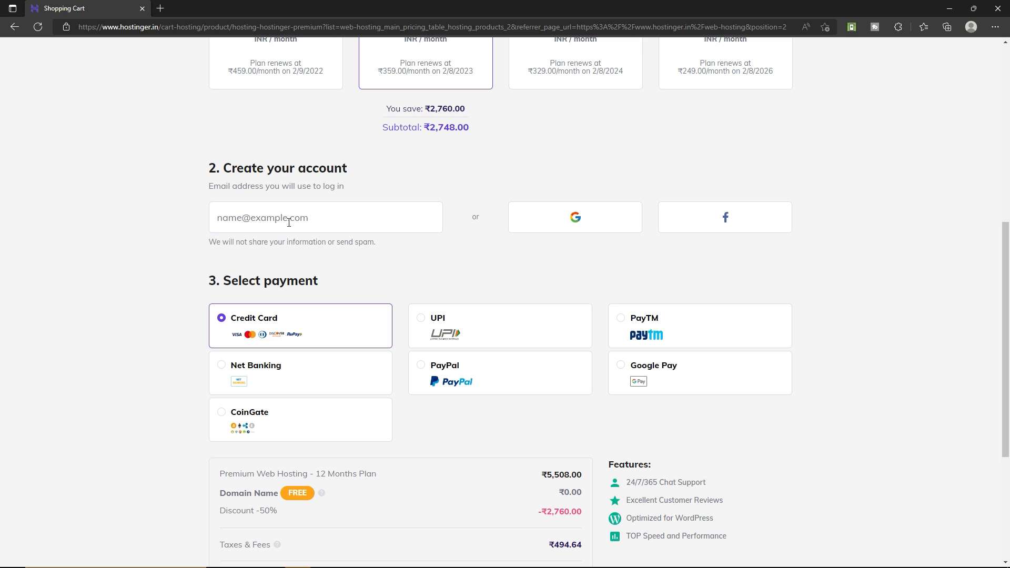
left_click(288, 223)
left_click(294, 300)
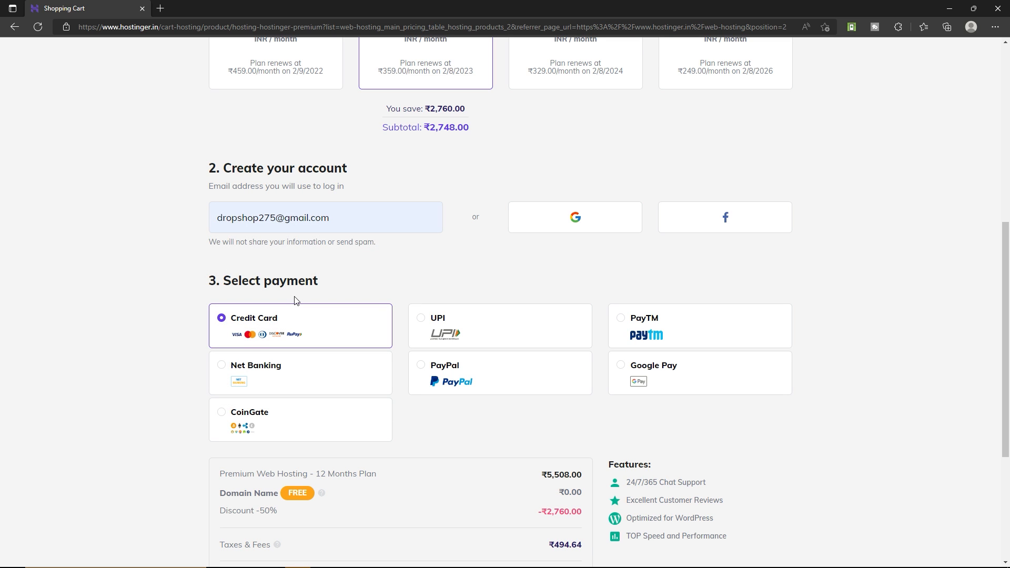
left_click(468, 382)
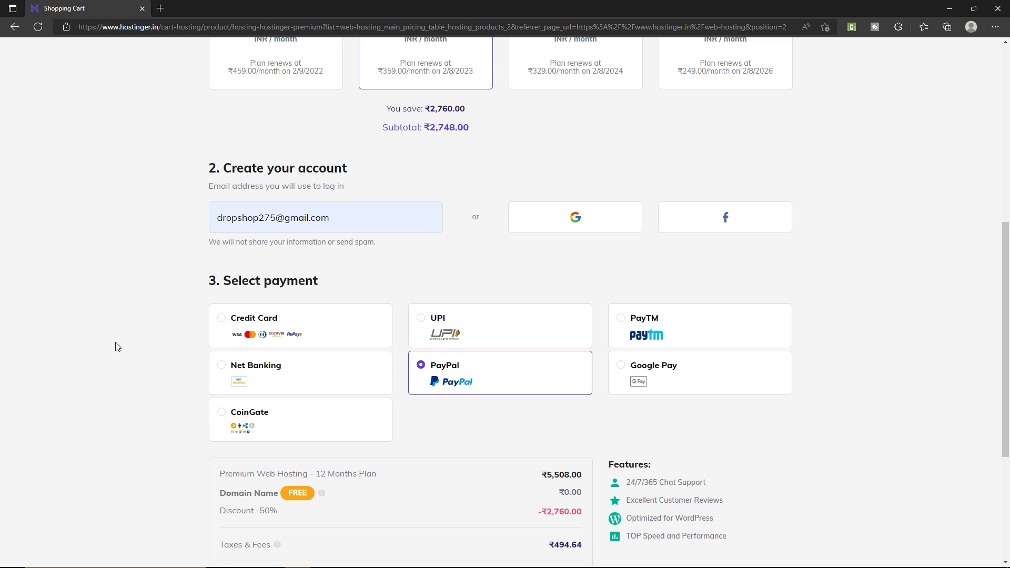
- Apply coupon code RANASVFX and submit the order for secure payment
scroll(117, 345, "down", 4)
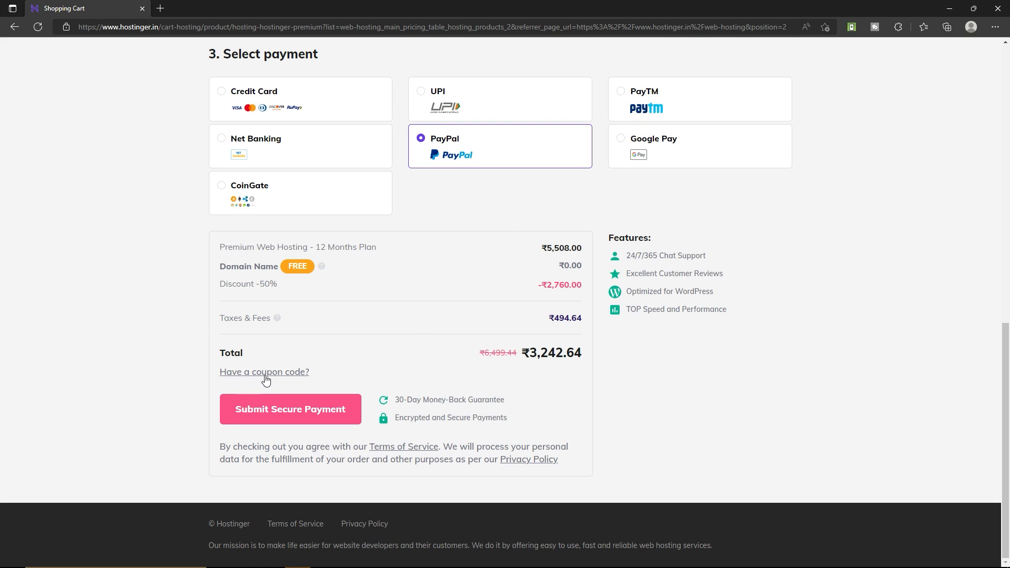
left_click(283, 372)
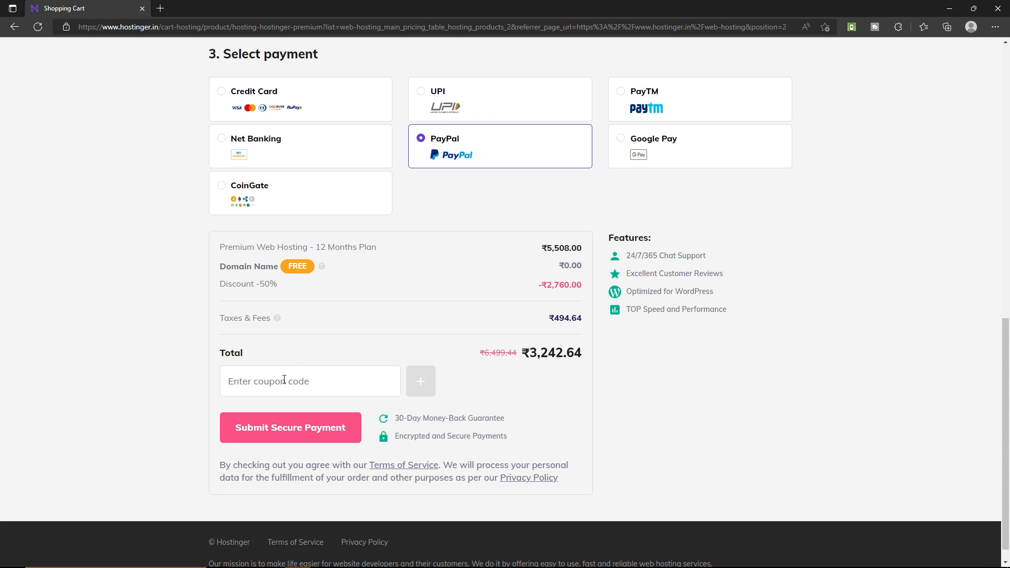
type("RANASVFX")
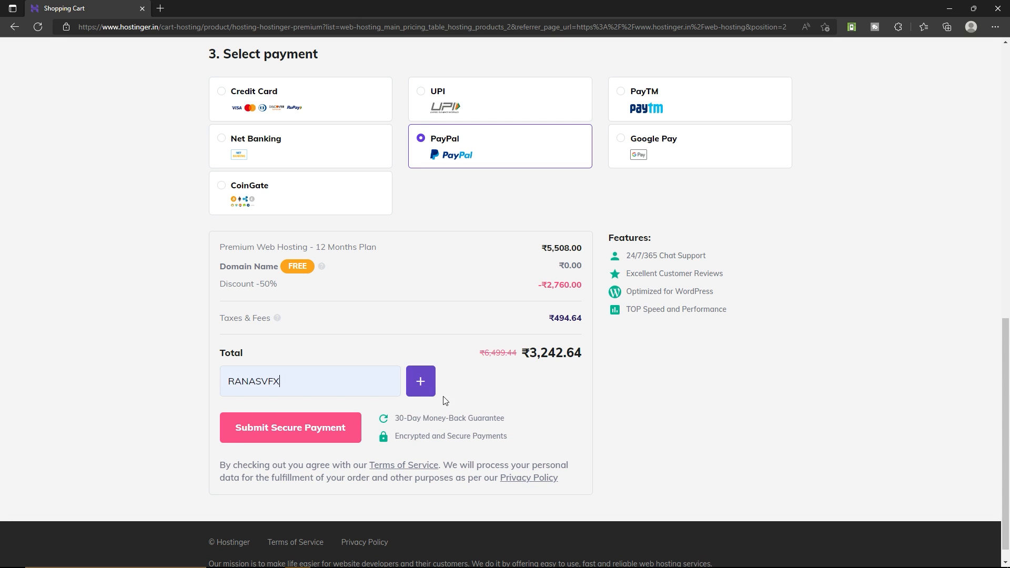
left_click(427, 387)
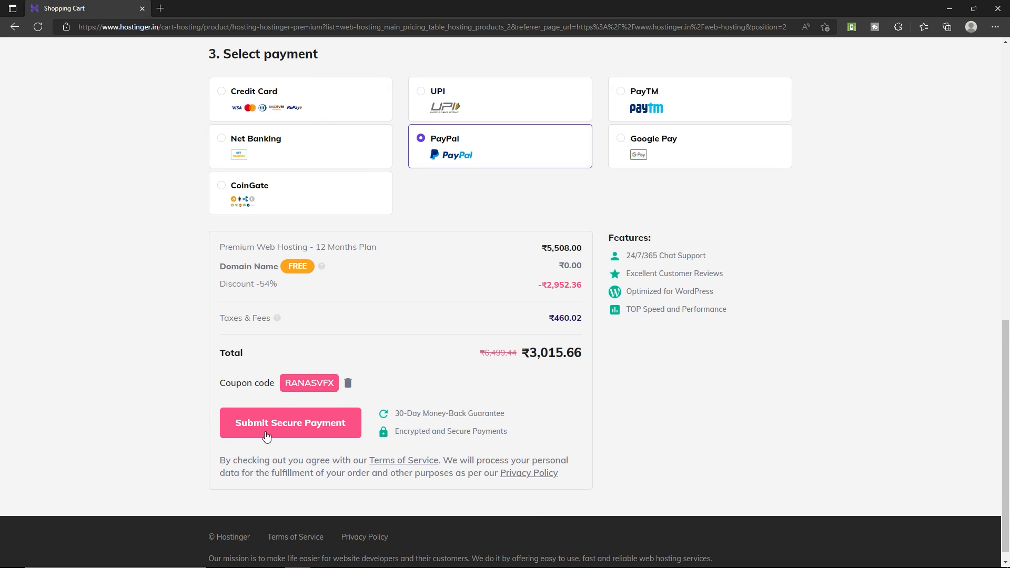
left_click(318, 431)
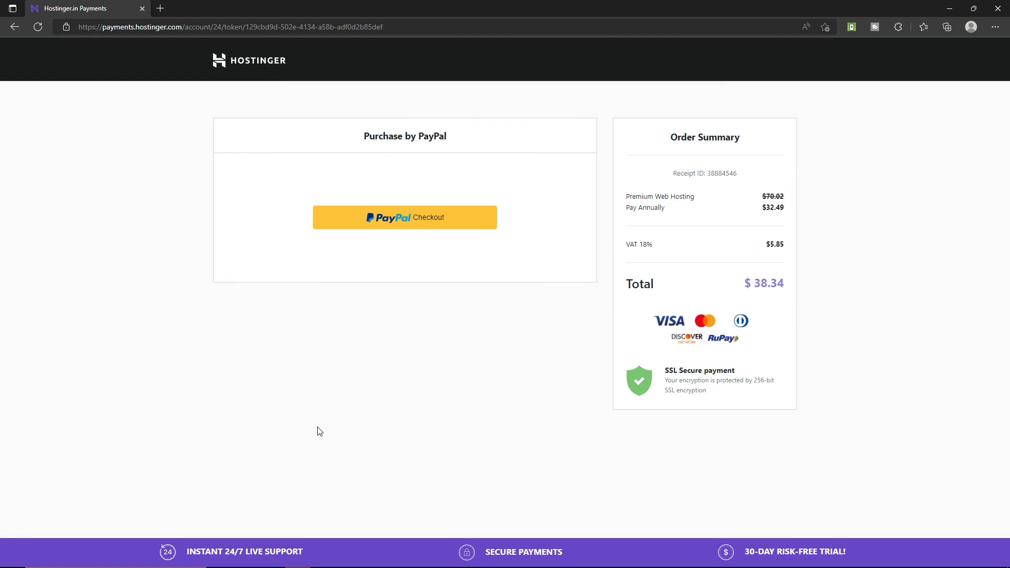
- Check the $38.34 total, start PayPal checkout, then close the PayPal login window
left_click_drag(754, 284, 787, 285)
left_click(412, 225)
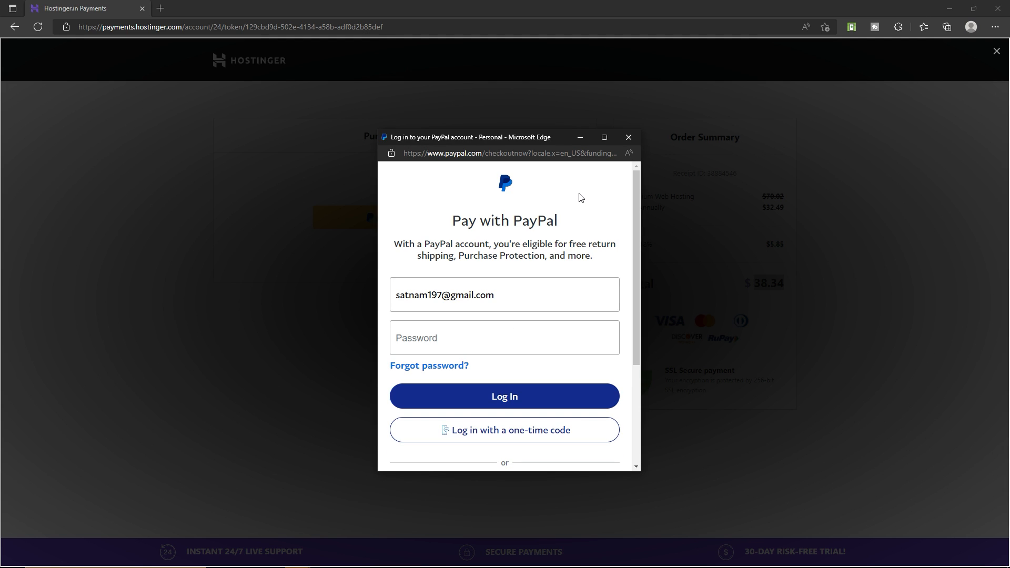
left_click(628, 137)
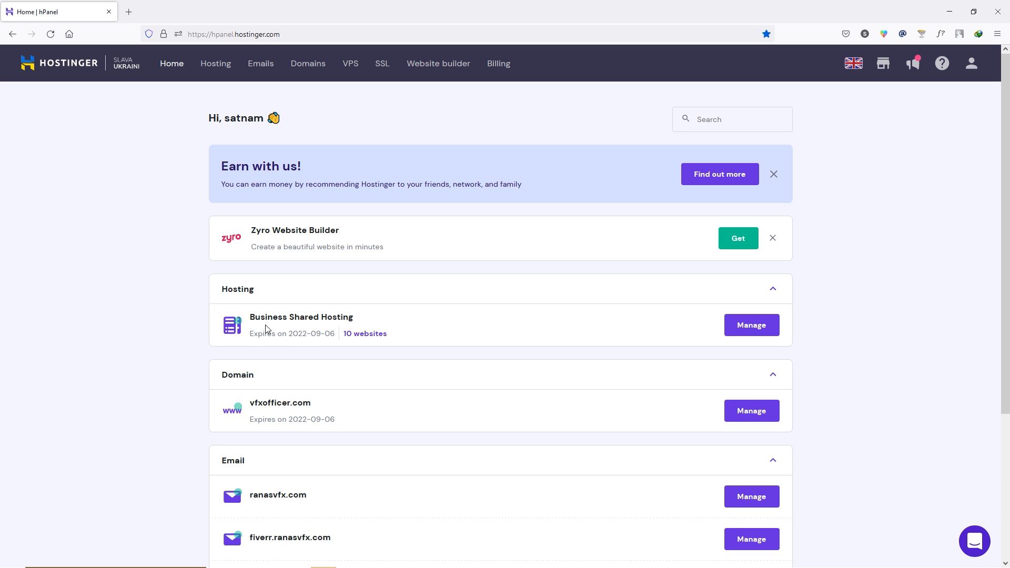
- Manage Business Shared Hosting for vfxofficer.com and choose WordPress in the Auto Installer
left_click(775, 329)
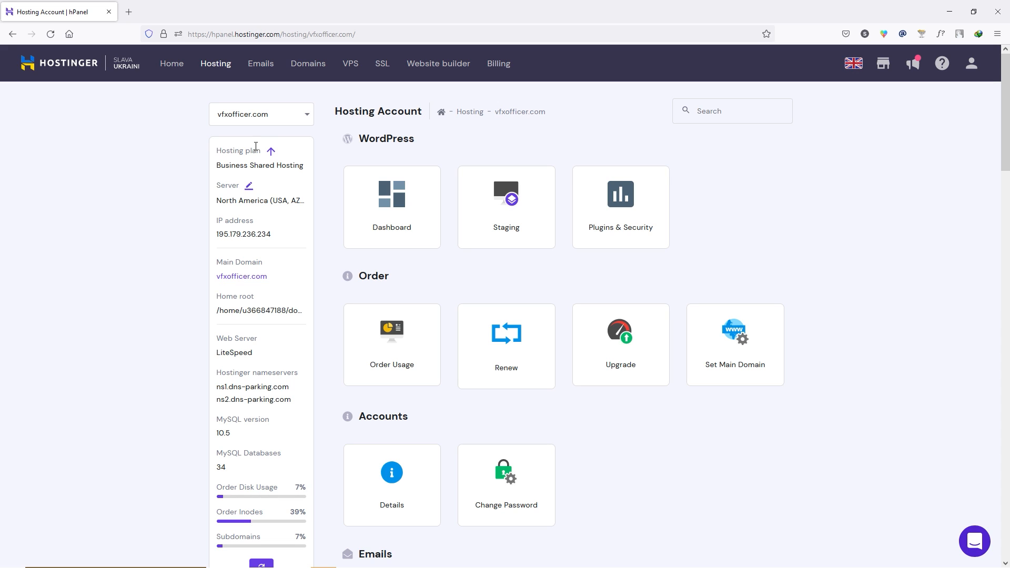
left_click(308, 116)
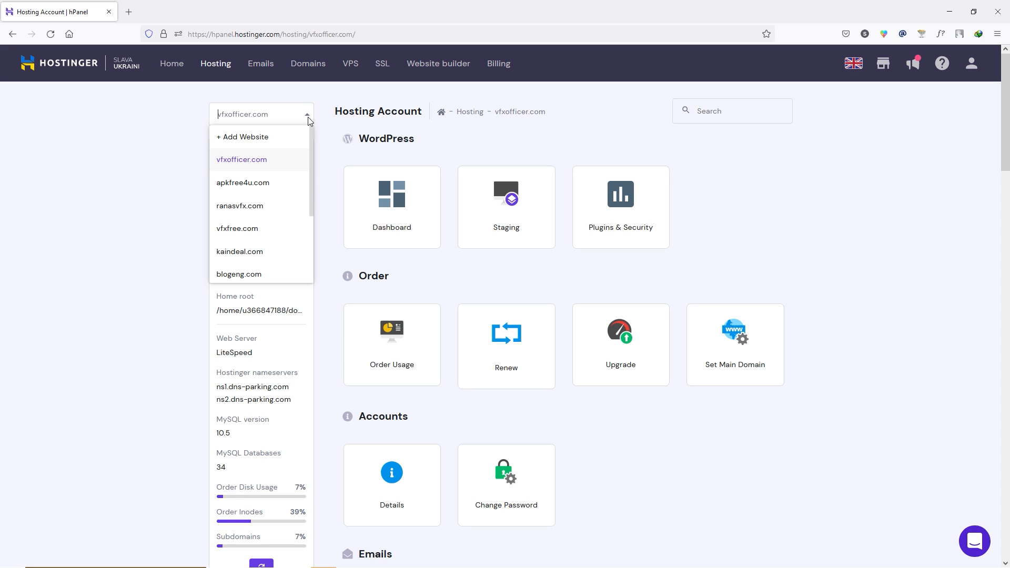
left_click(308, 117)
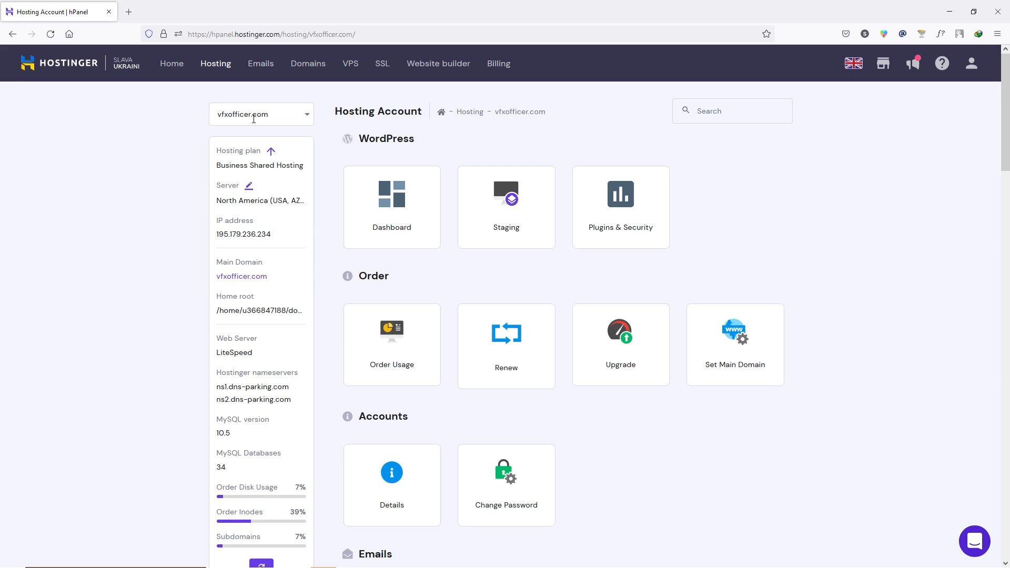
left_click(306, 117)
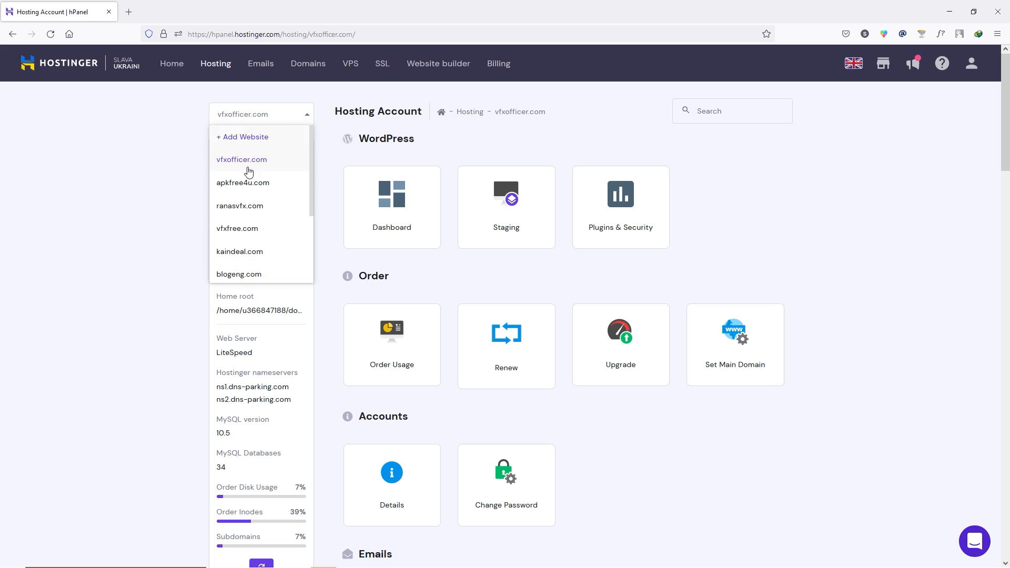
left_click(247, 164)
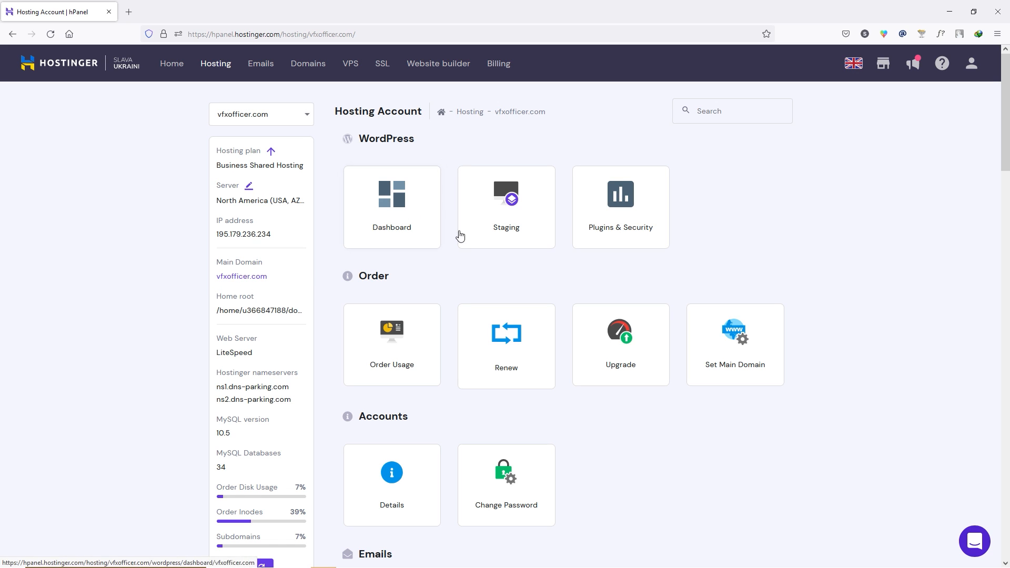
scroll(458, 247, "down", 10)
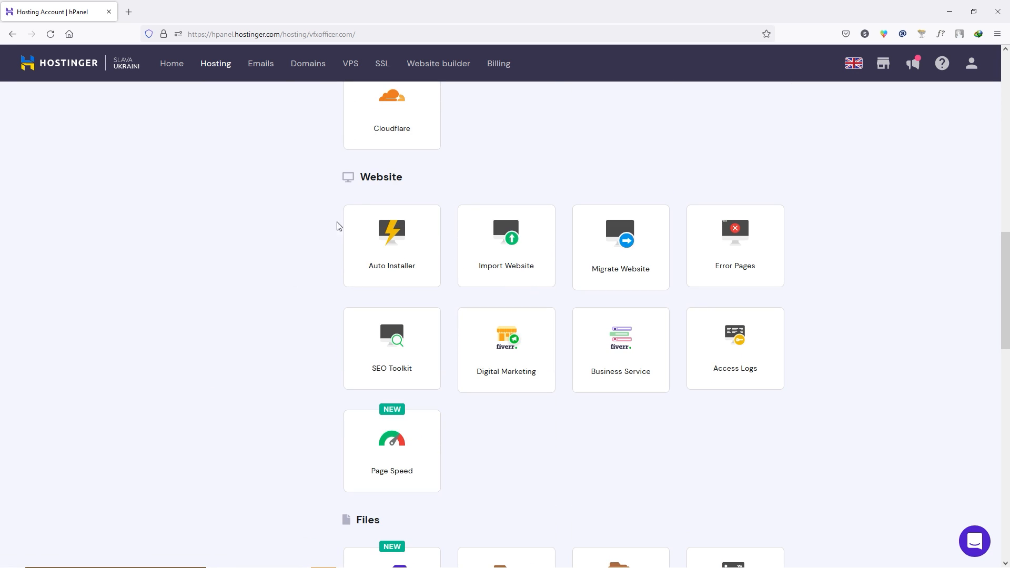
left_click(390, 275)
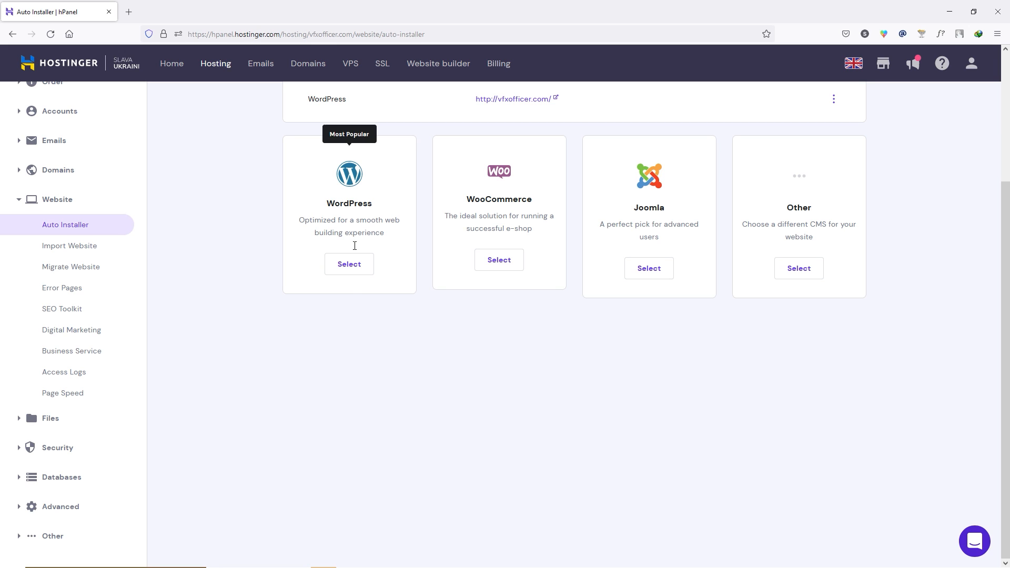
left_click(353, 268)
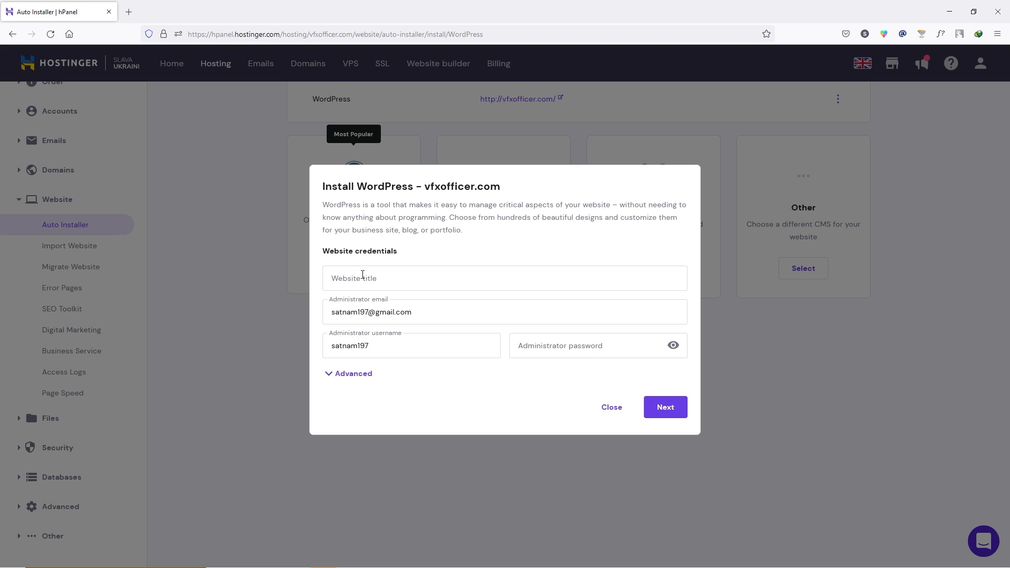
- Title the website 'listdad', replace the administrator username, and paste the admin password
left_click(363, 274)
type("listdad")
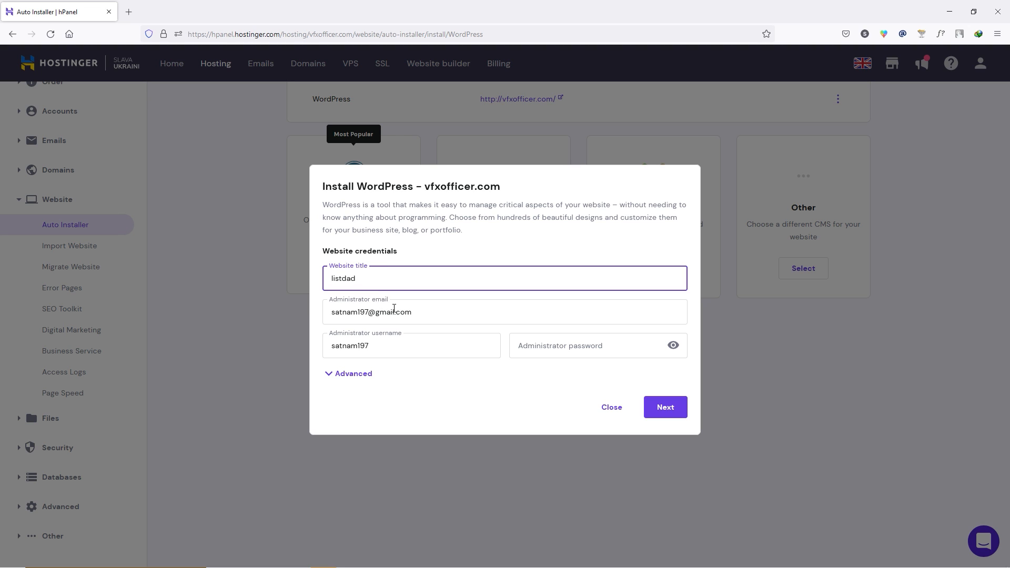
left_click(381, 347)
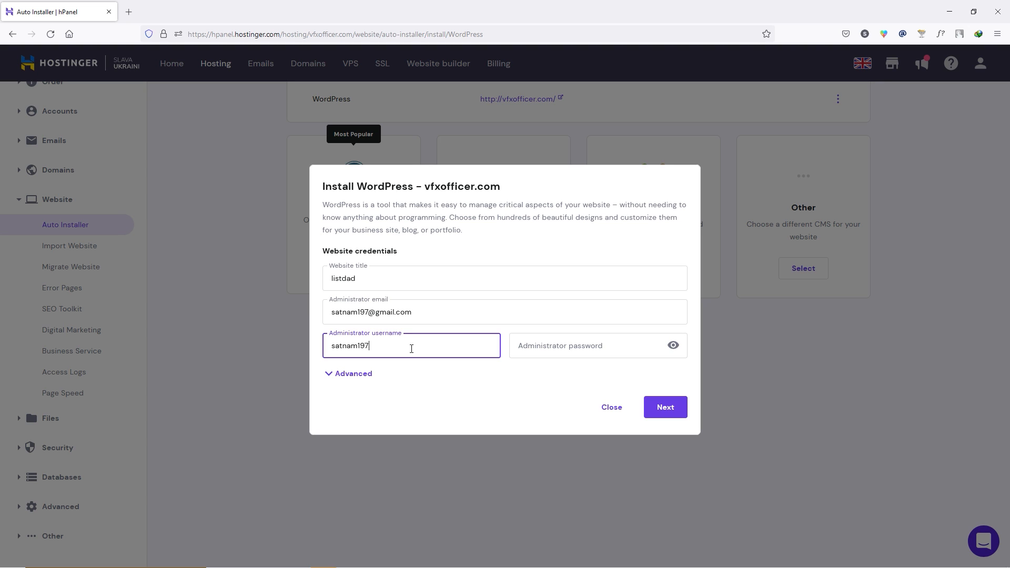
double_click(411, 349)
type("listdad")
left_click(557, 348)
key("ctrl+v")
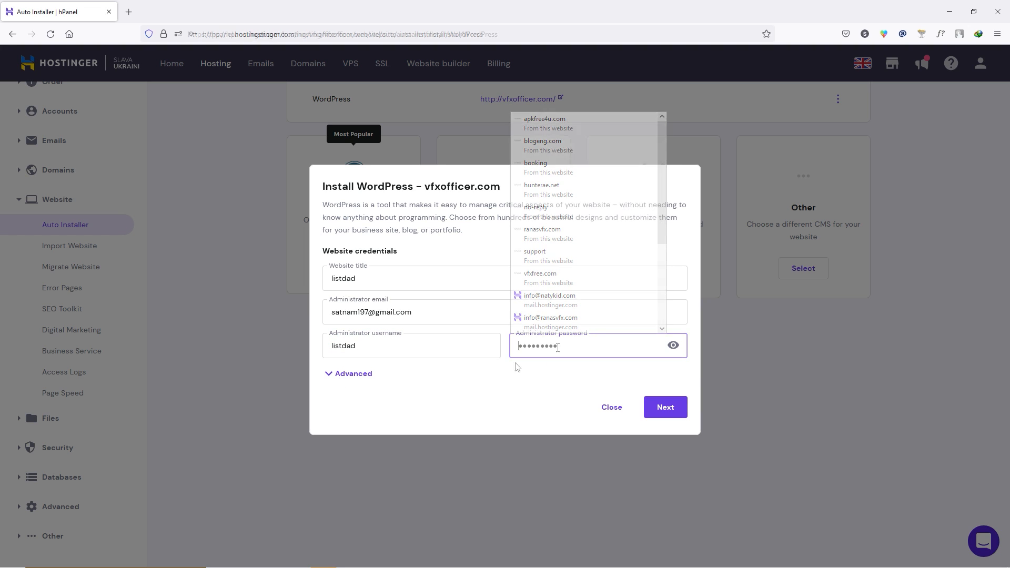
- Install WordPress on listdad.vfxofficer.com and open the new site's admin
left_click(348, 374)
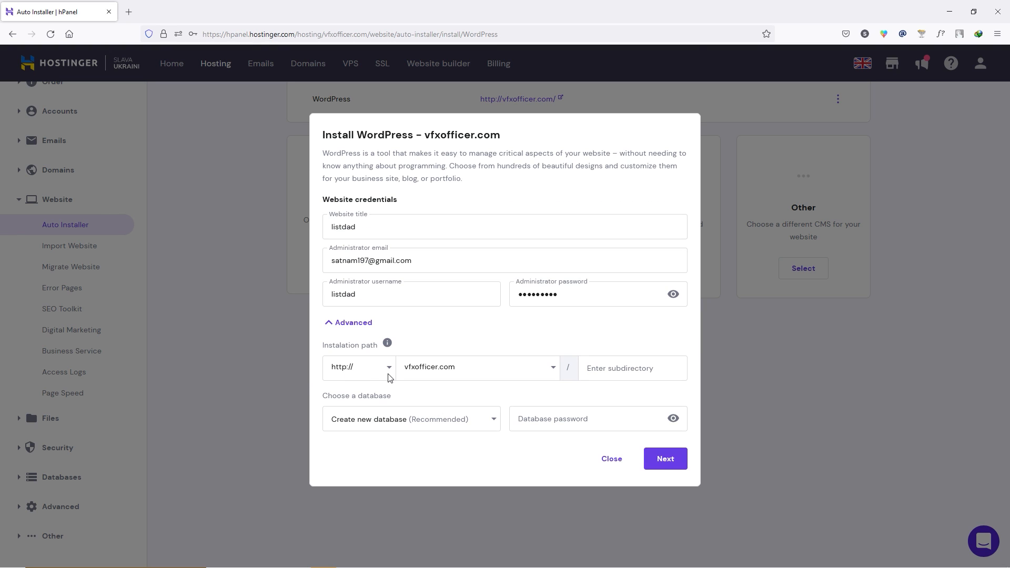
left_click(554, 372)
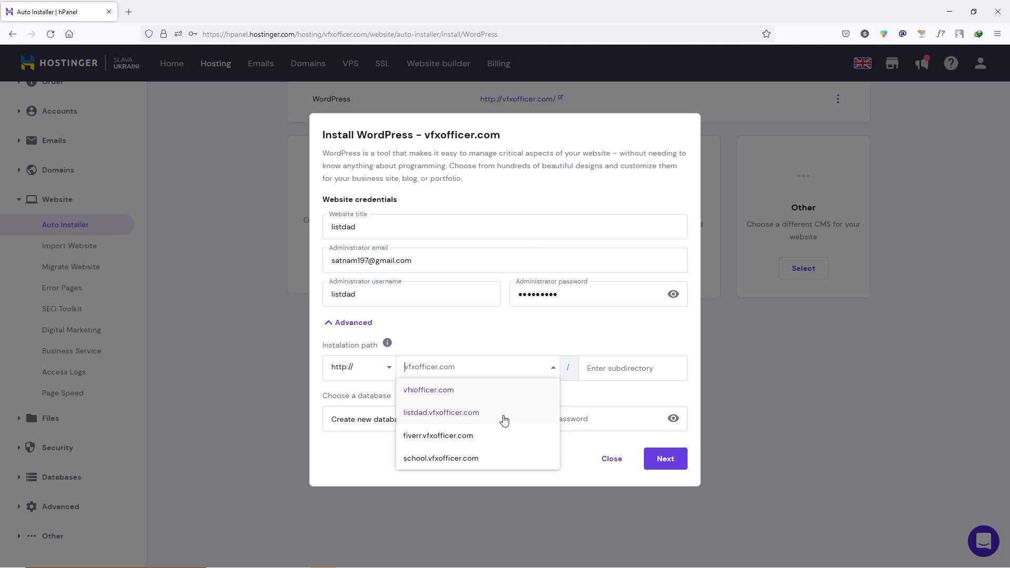
left_click(451, 416)
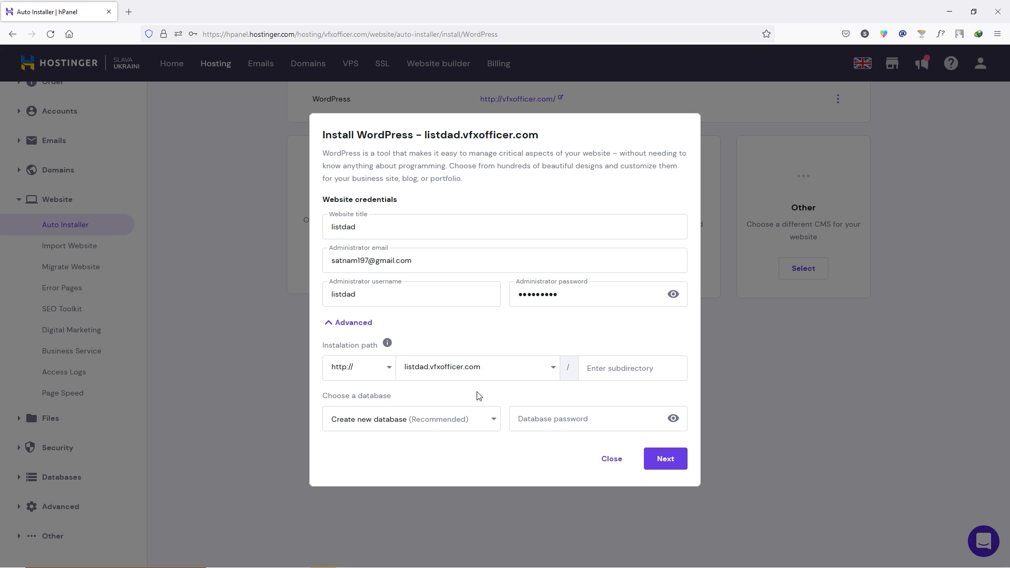
left_click(672, 466)
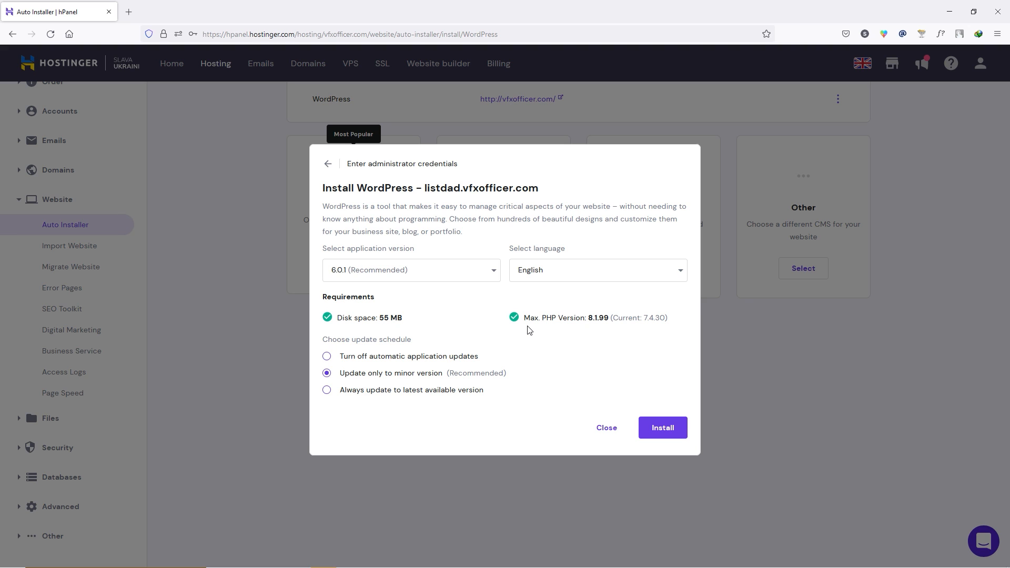
left_click(675, 432)
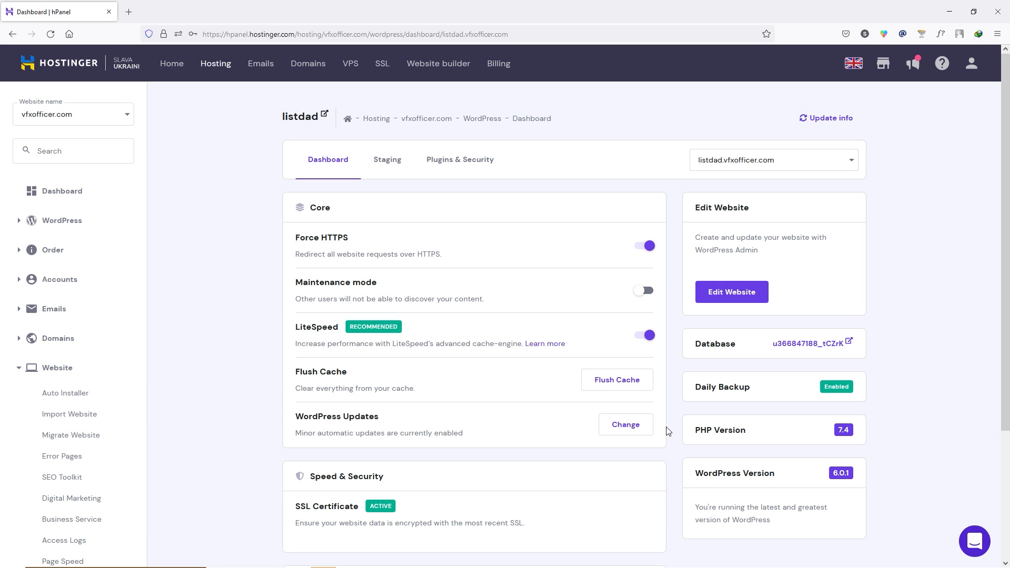
left_click(751, 298)
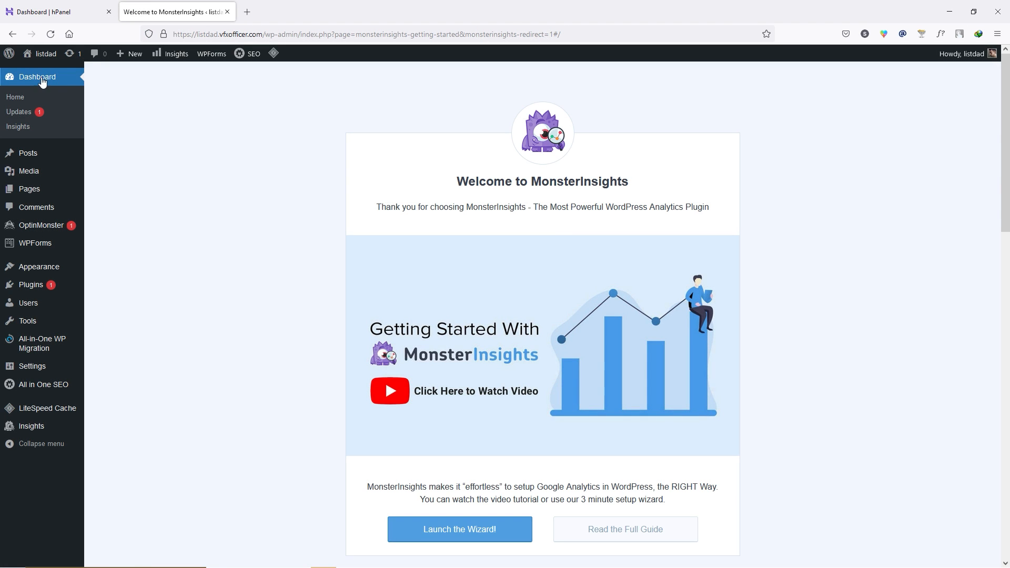
- Open the listdad admin Dashboard, log out, and sign back in as administrator
left_click(41, 81)
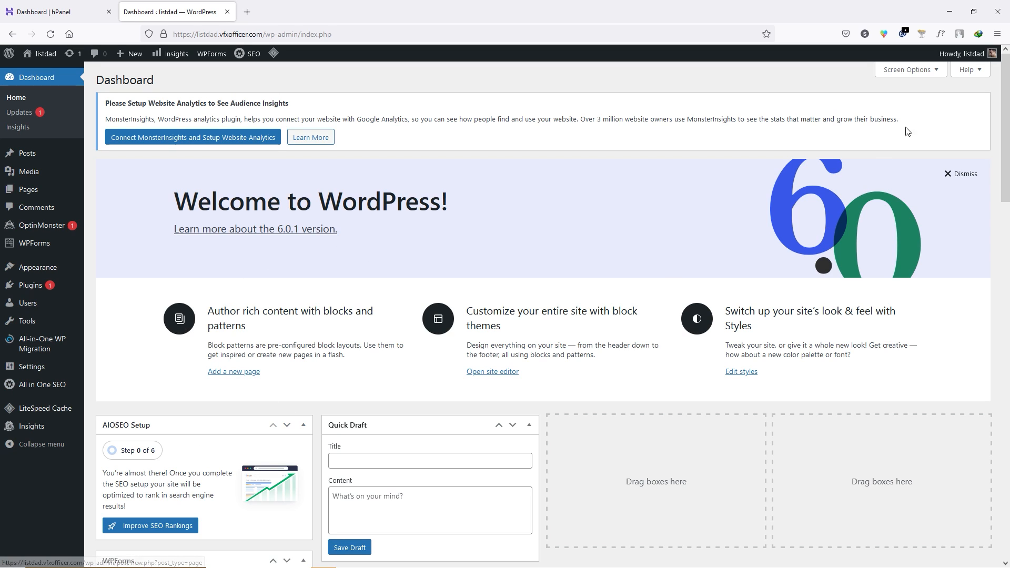
mouse_move(987, 61)
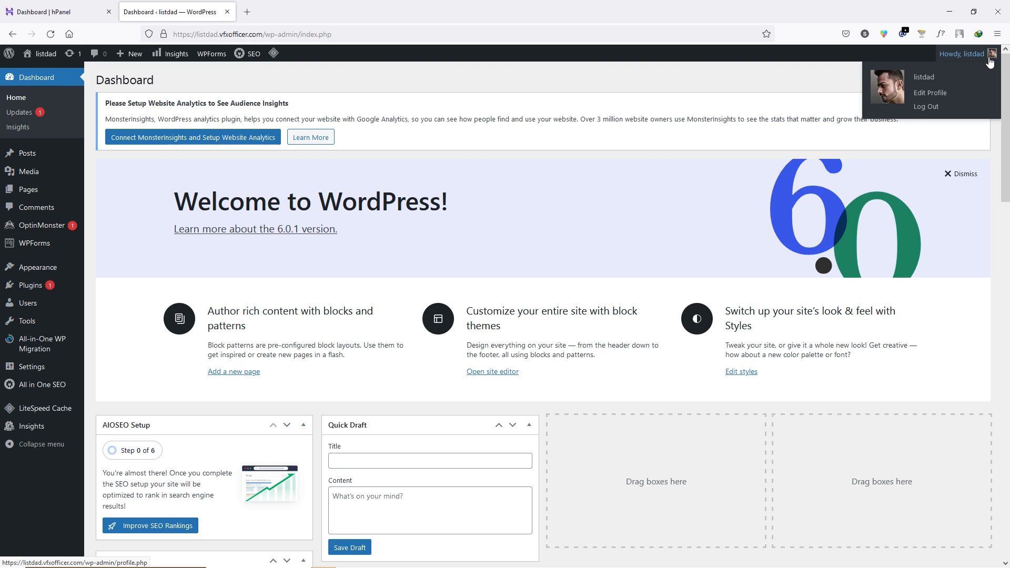
left_click(927, 107)
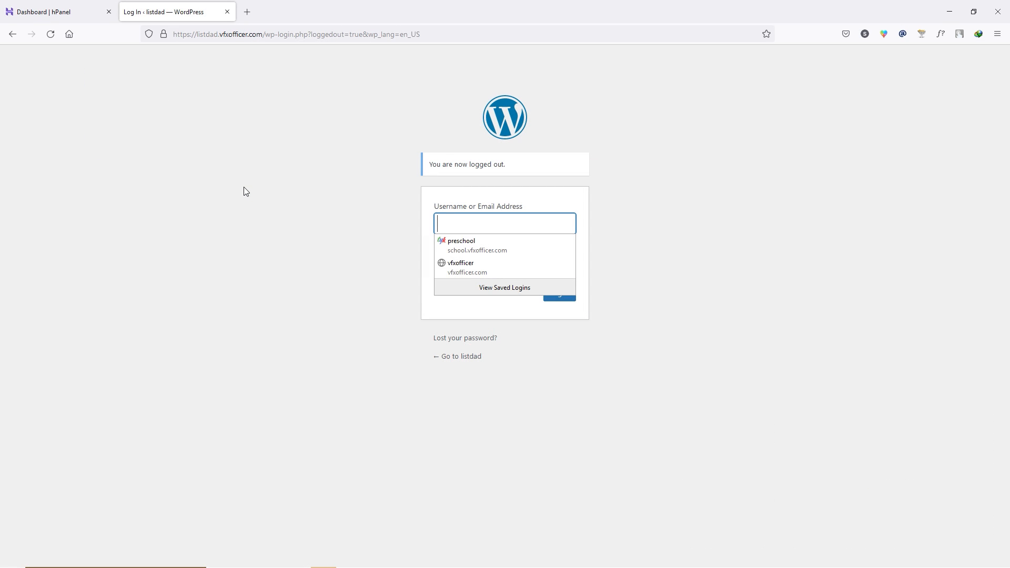
type("listdad")
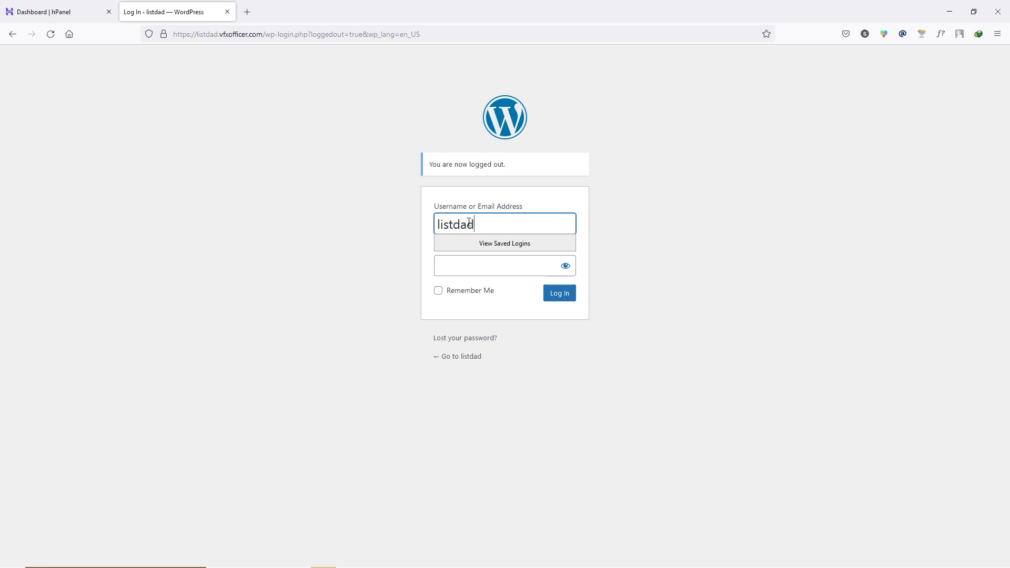
left_click(466, 264)
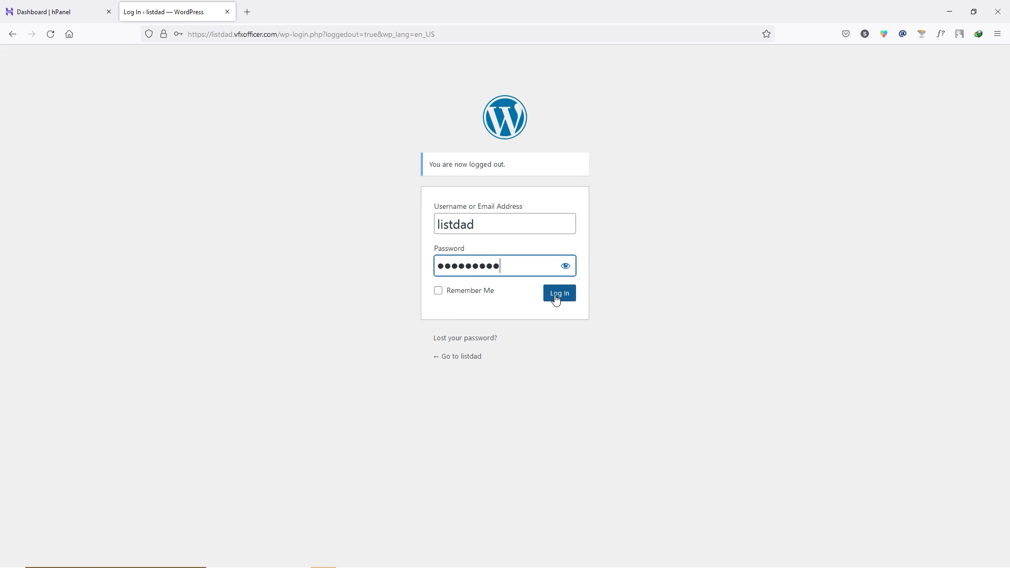
left_click(558, 294)
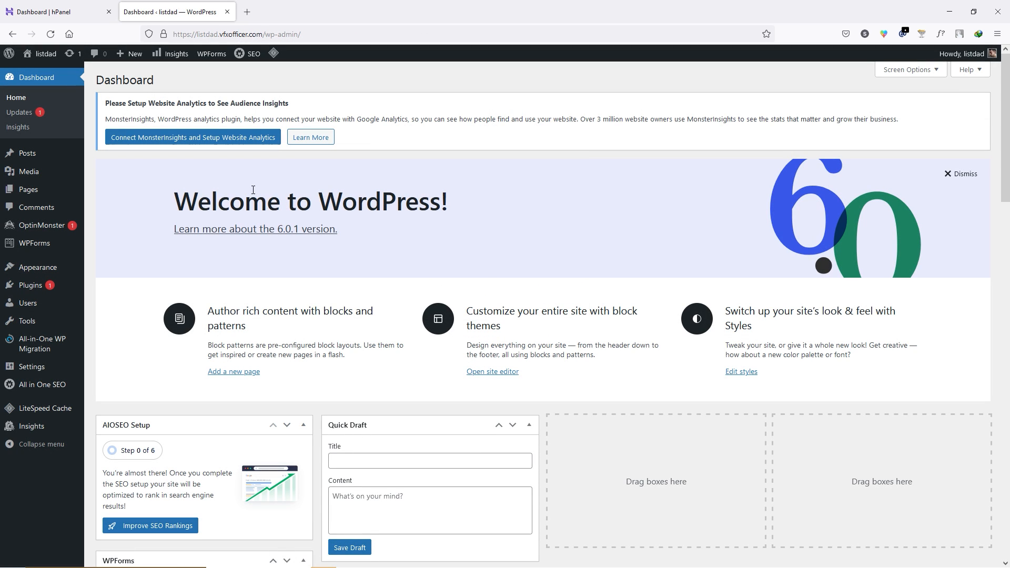
- Dismiss the welcome panel and bulk-deactivate all nine preinstalled plugins
left_click(962, 174)
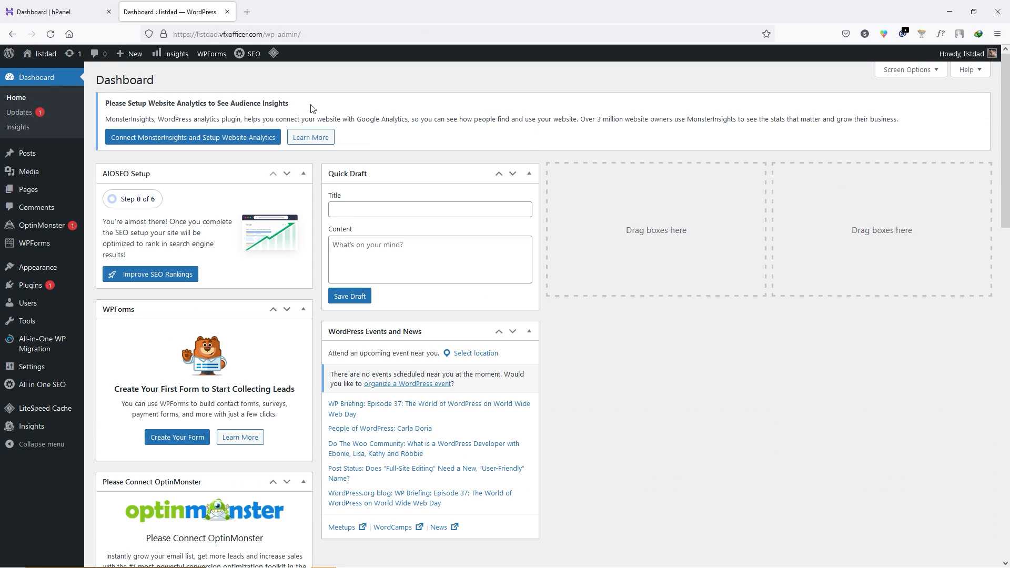
mouse_move(41, 290)
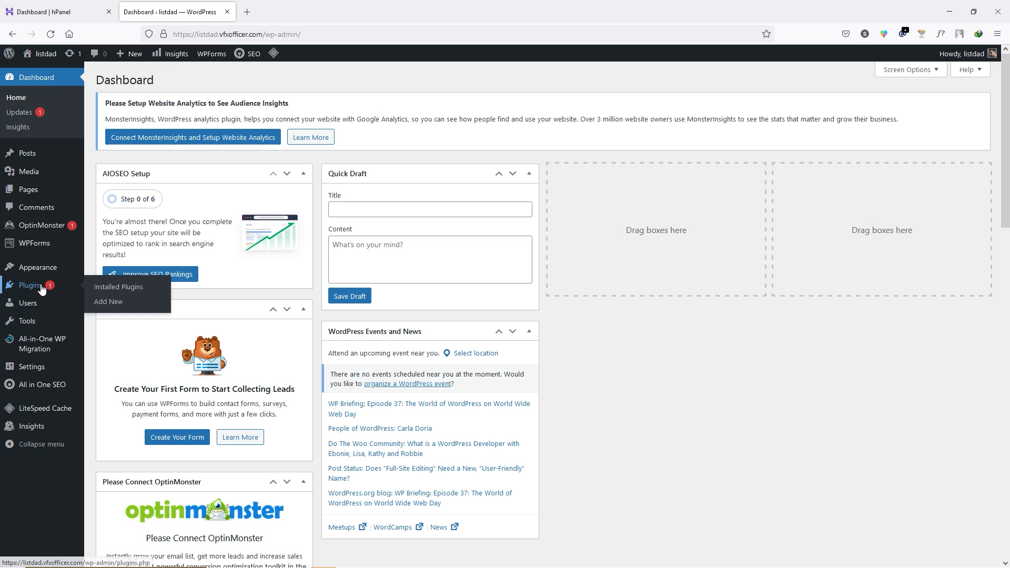
left_click(147, 287)
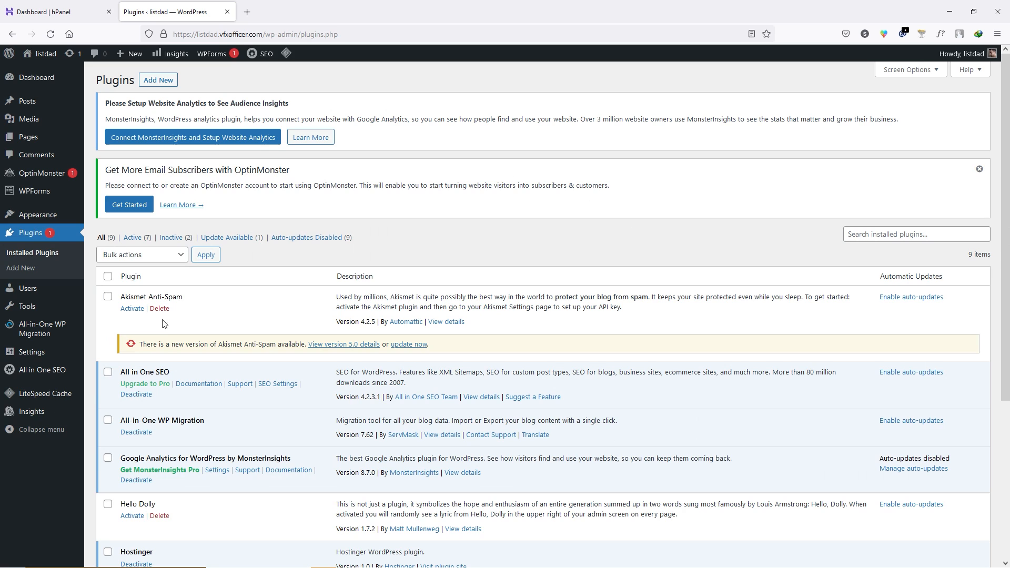
scroll(285, 255, "down", 3)
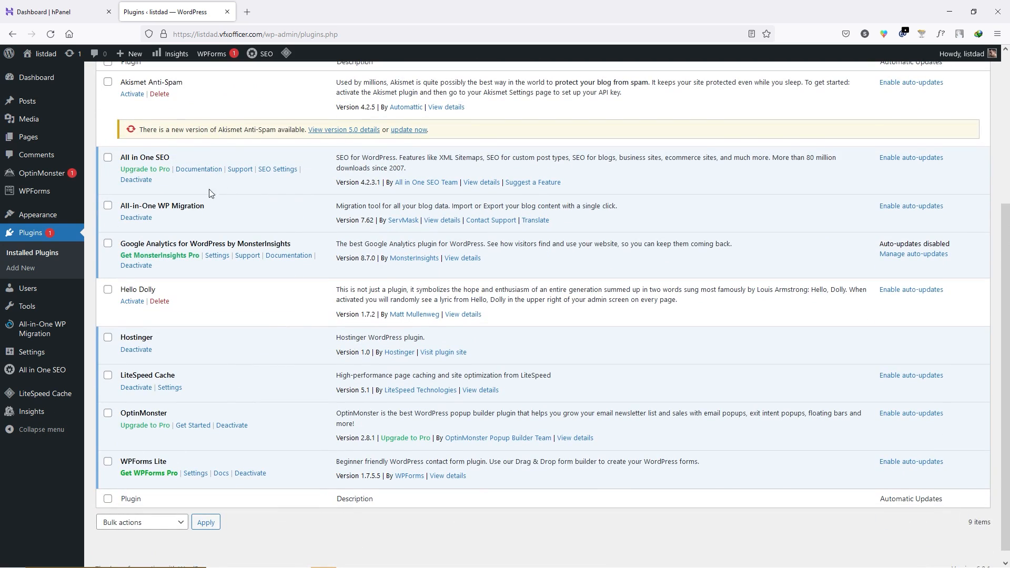
scroll(200, 241, "up", 2)
scroll(200, 241, "up", 2)
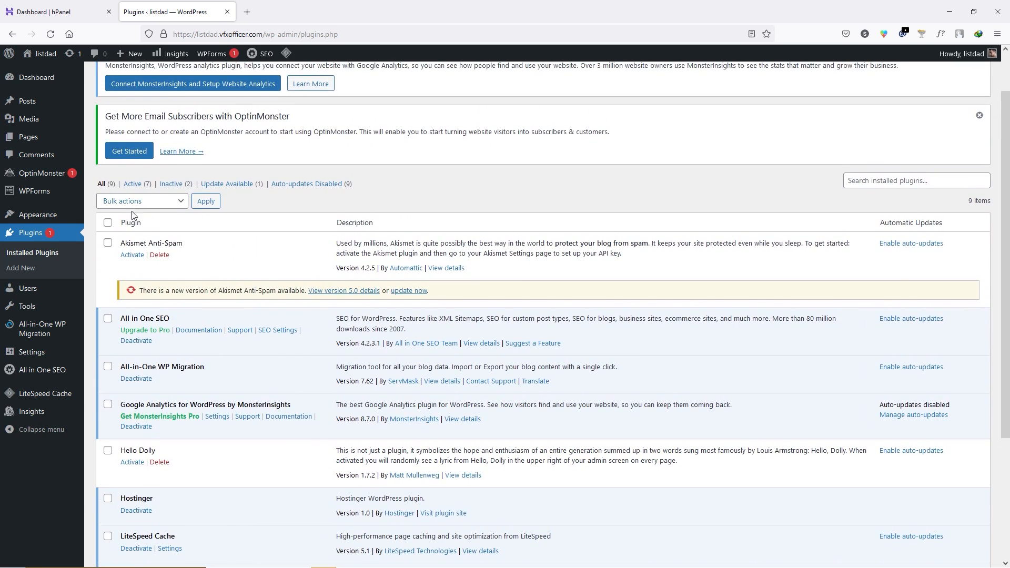
left_click(108, 224)
left_click(169, 205)
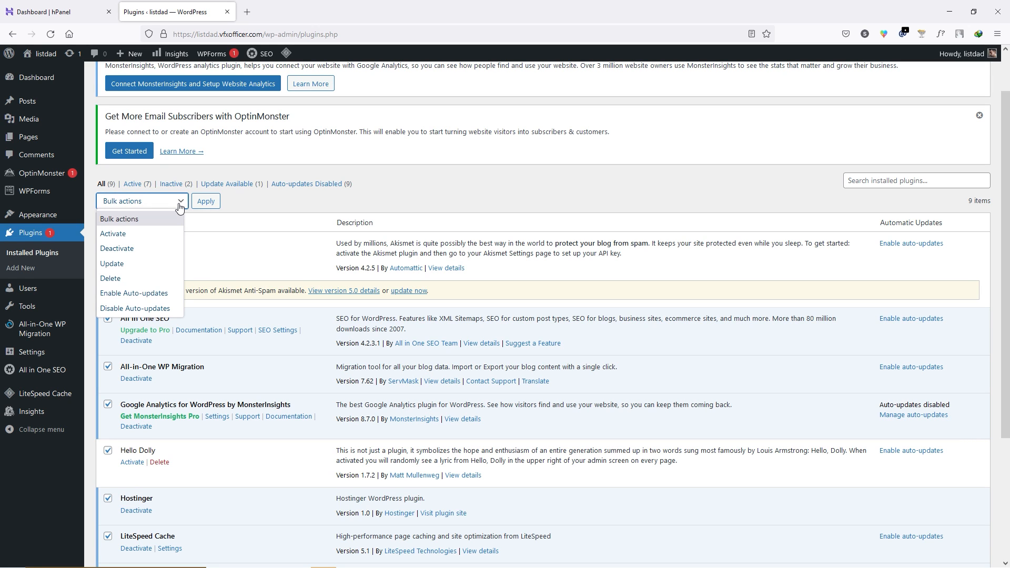
left_click(161, 248)
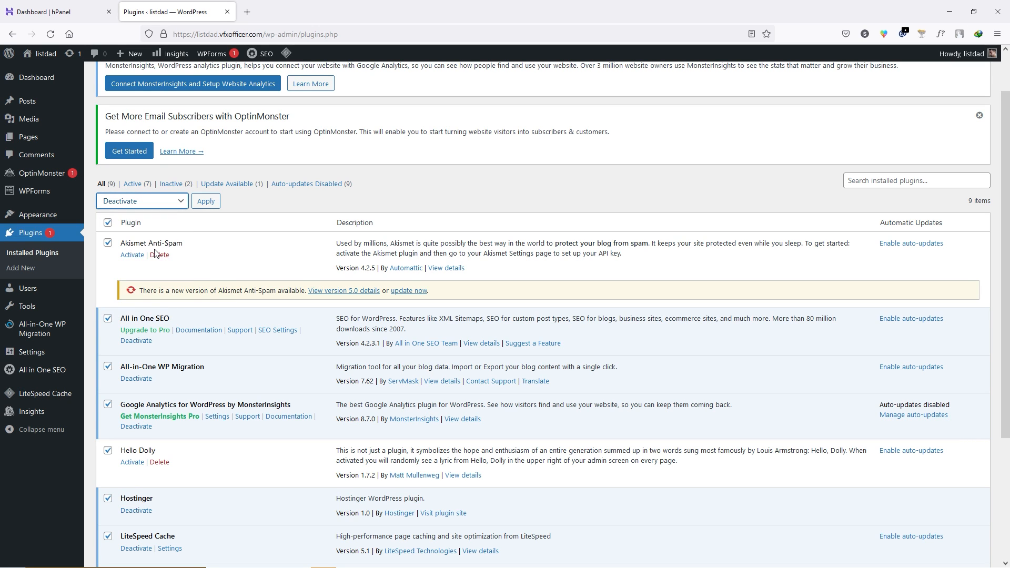
left_click(205, 202)
- Bulk-delete all nine deactivated plugins along with their data
left_click(108, 173)
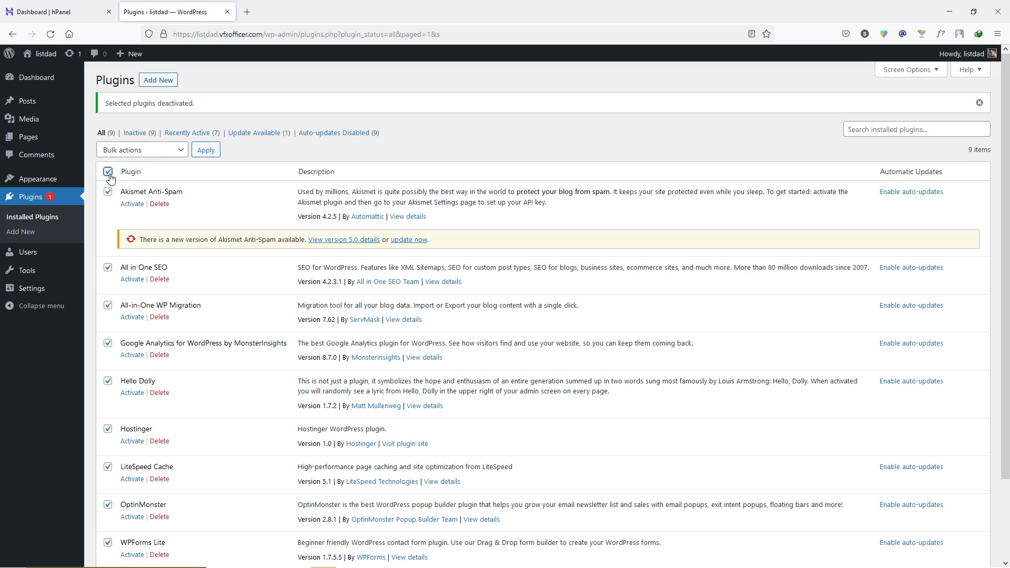
left_click(172, 153)
left_click(124, 227)
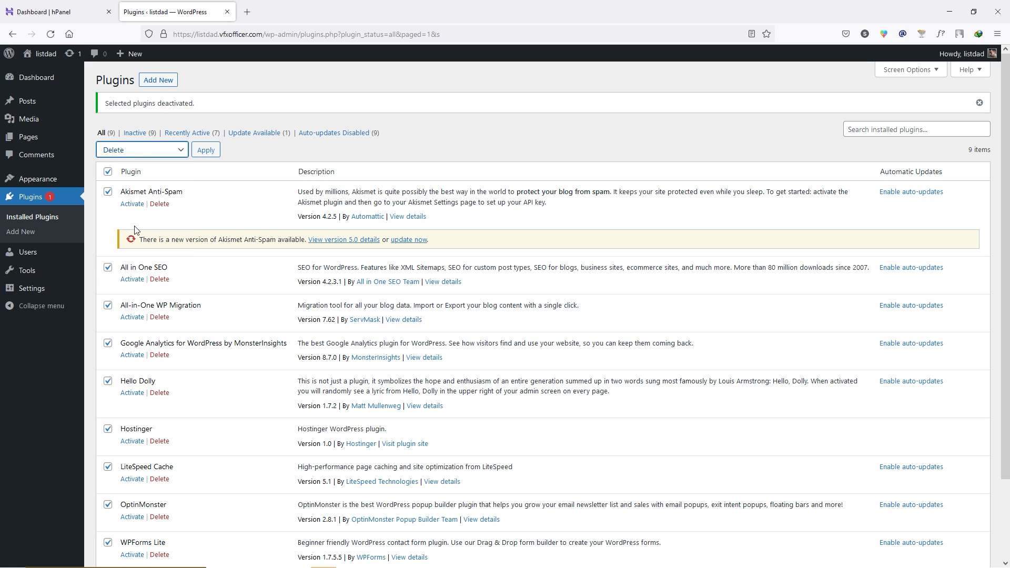
left_click(212, 149)
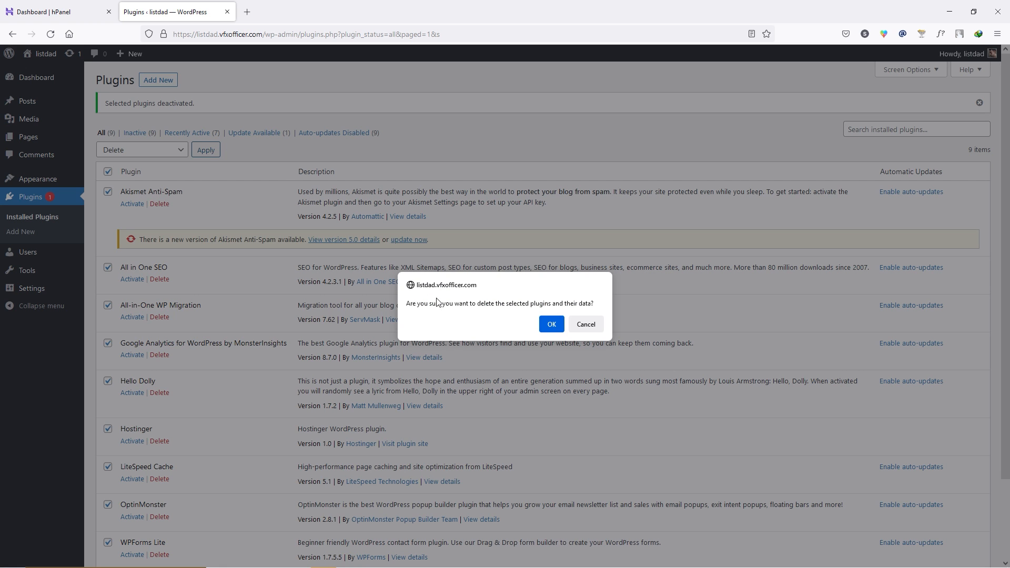
left_click(551, 325)
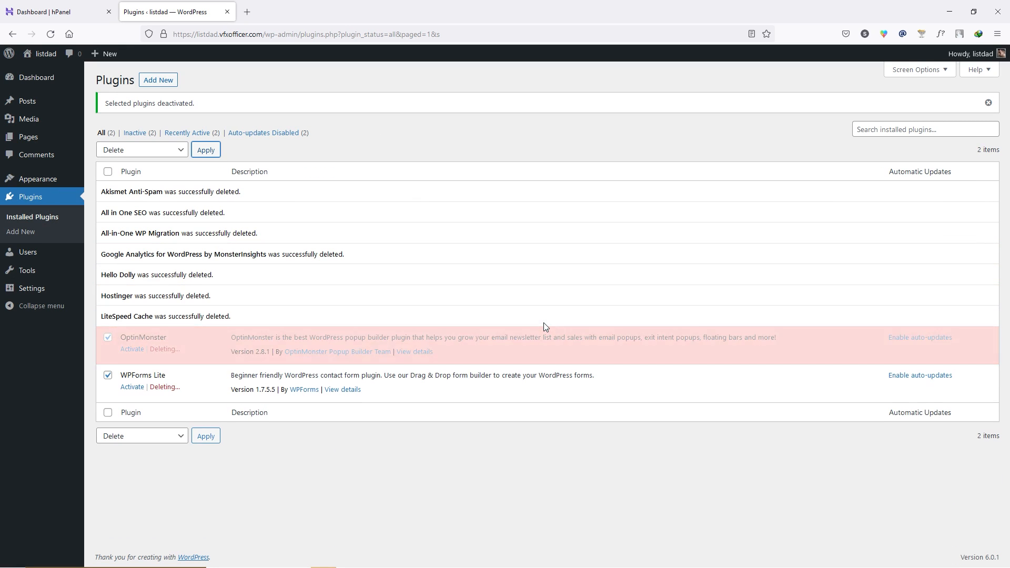
mouse_move(38, 181)
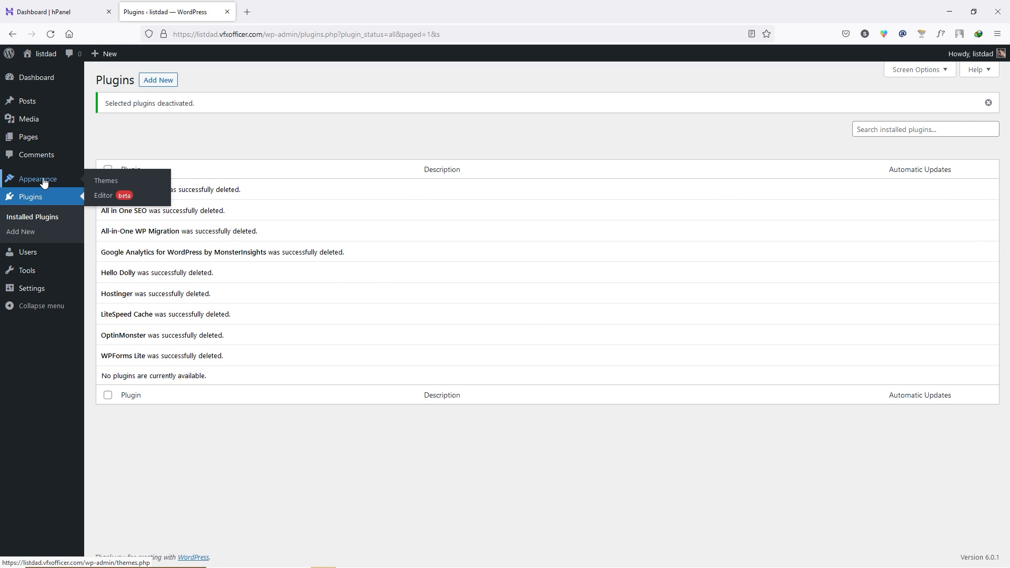
left_click(130, 183)
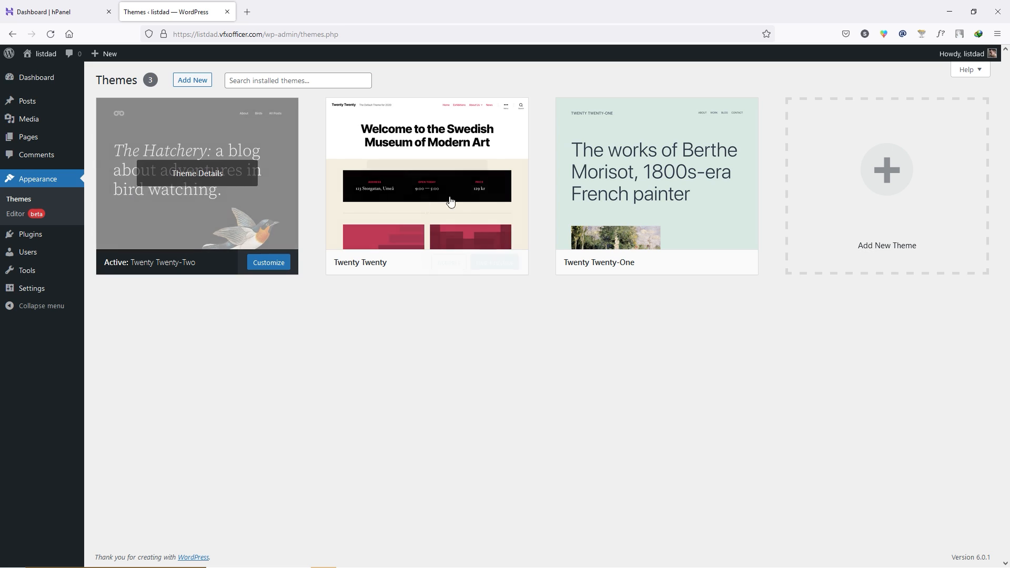
- Delete the unused Twenty Twenty-One and Twenty Twenty themes, keeping only Twenty Twenty-Two
left_click(656, 176)
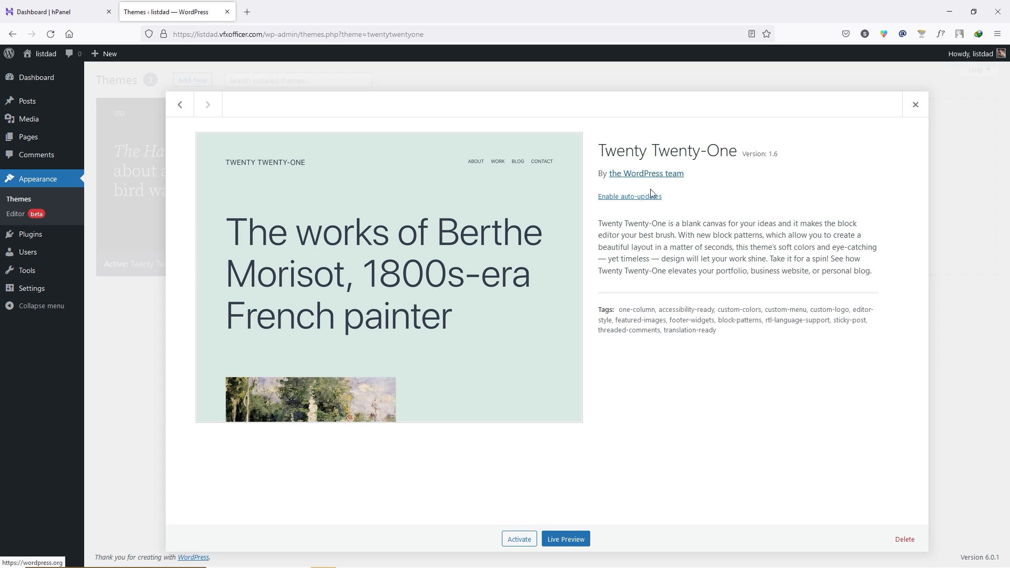
left_click(904, 539)
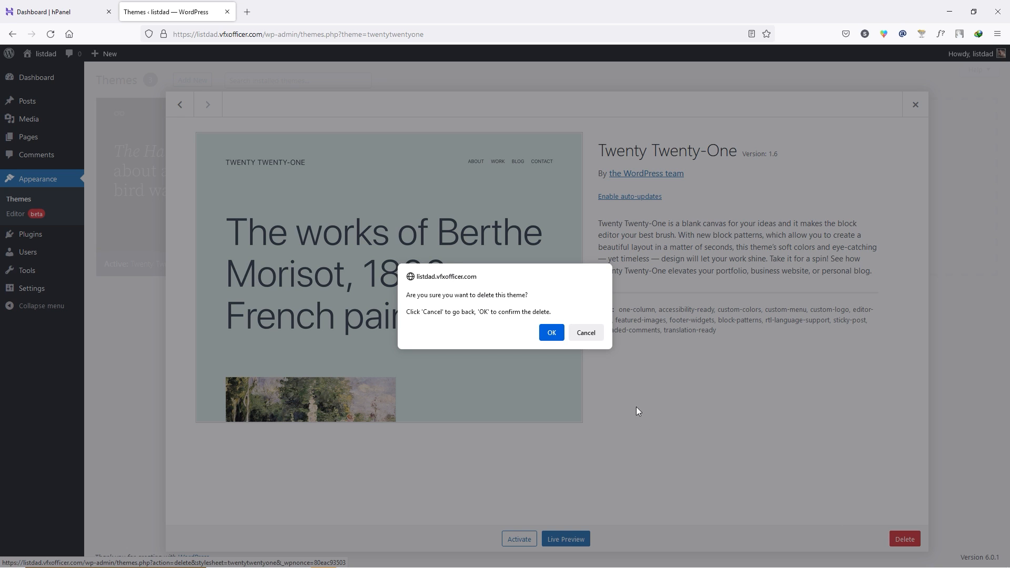
left_click(551, 333)
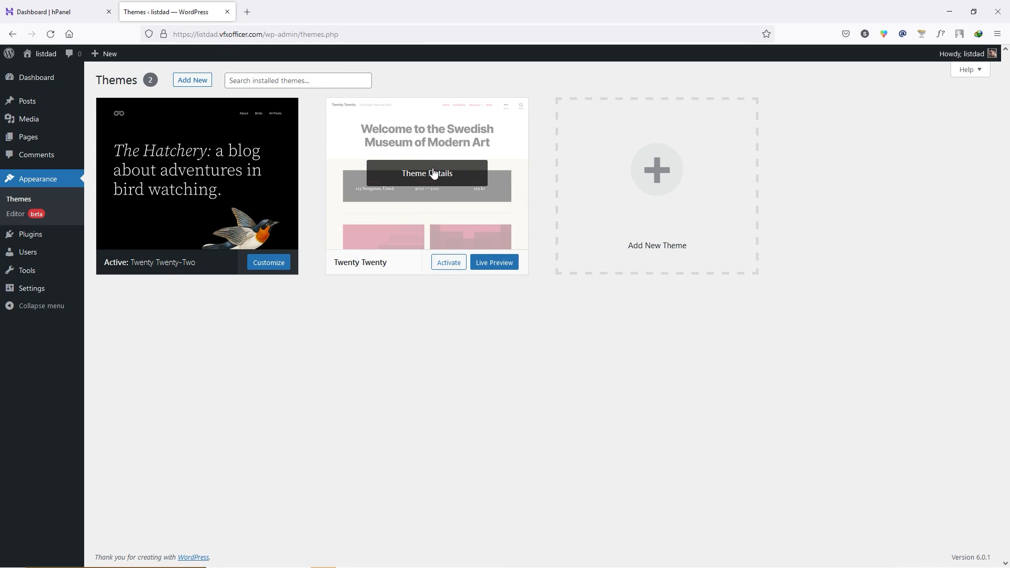
left_click(433, 174)
left_click(905, 540)
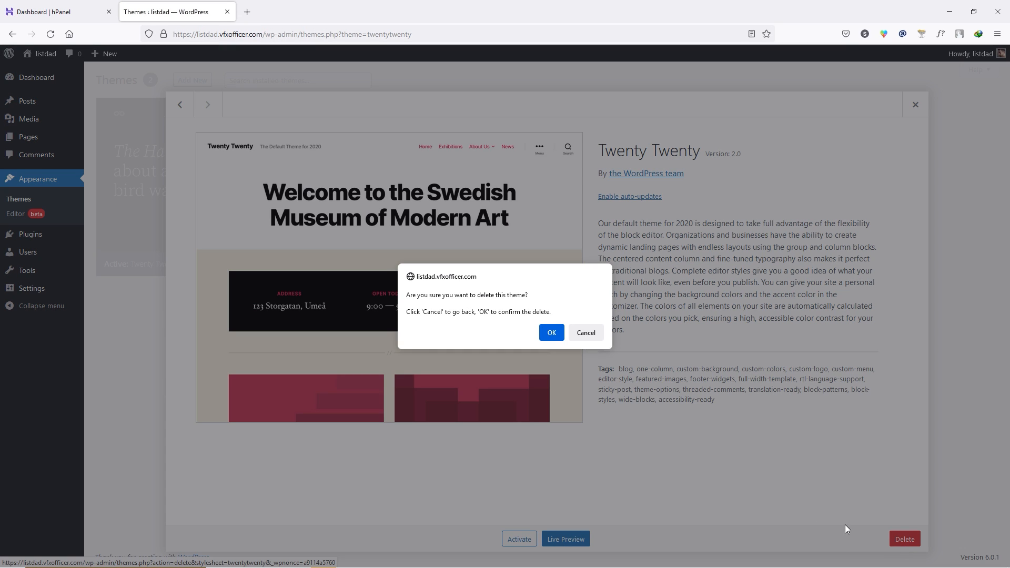
left_click(552, 333)
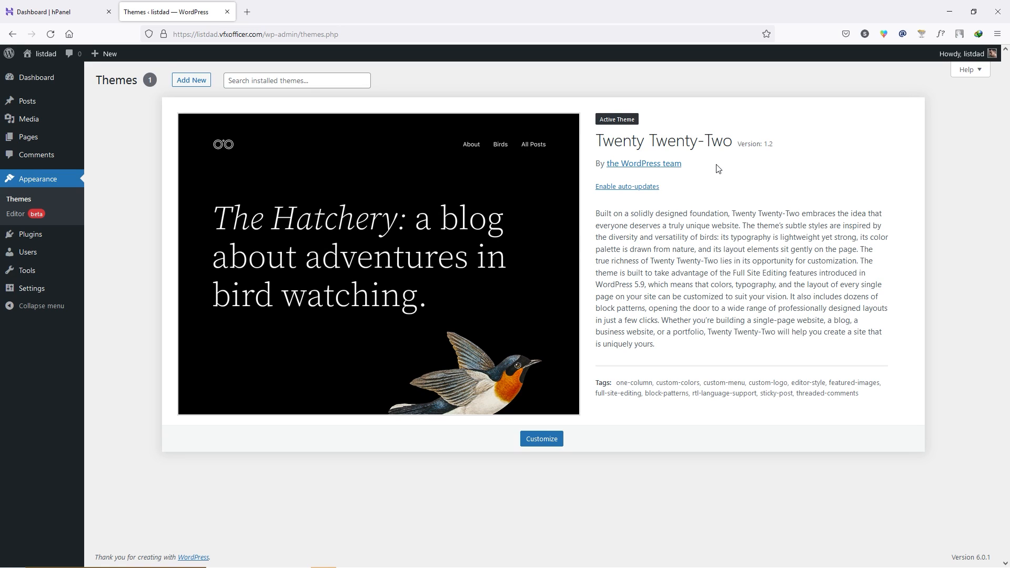
left_click(34, 79)
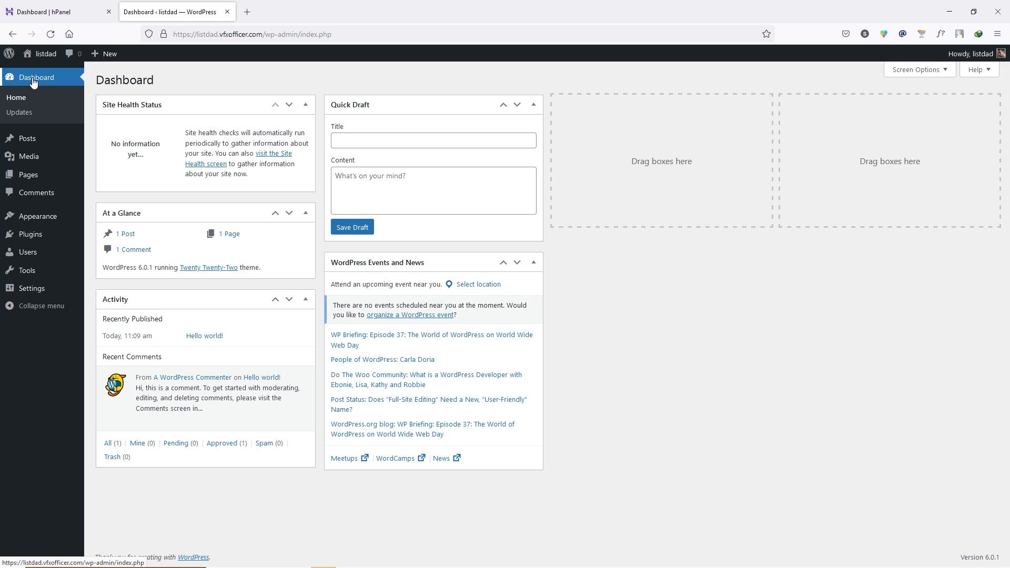
- Open the live listdad front page in a new tab and scroll through it
mouse_move(45, 57)
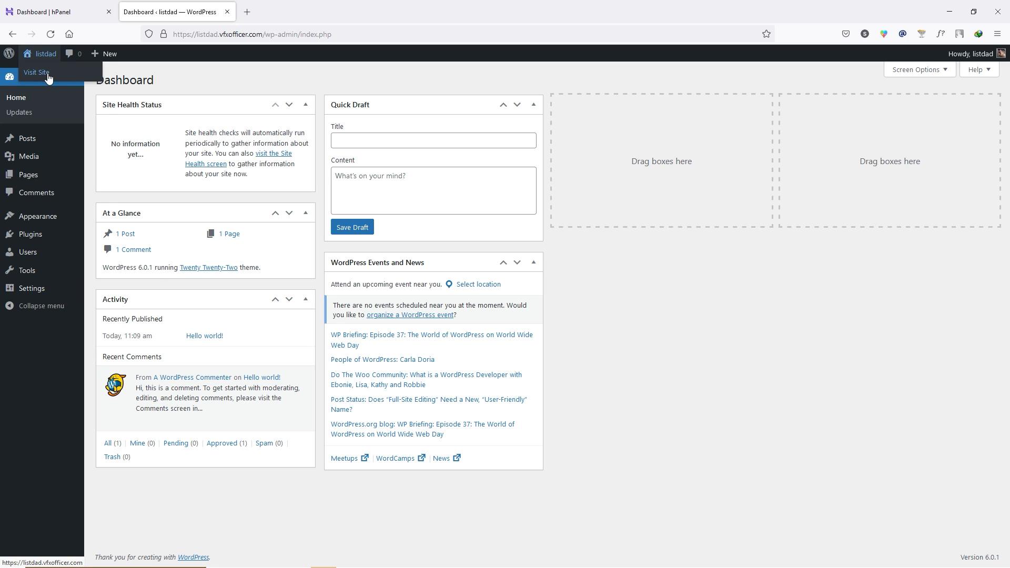
right_click(48, 77)
left_click(91, 84)
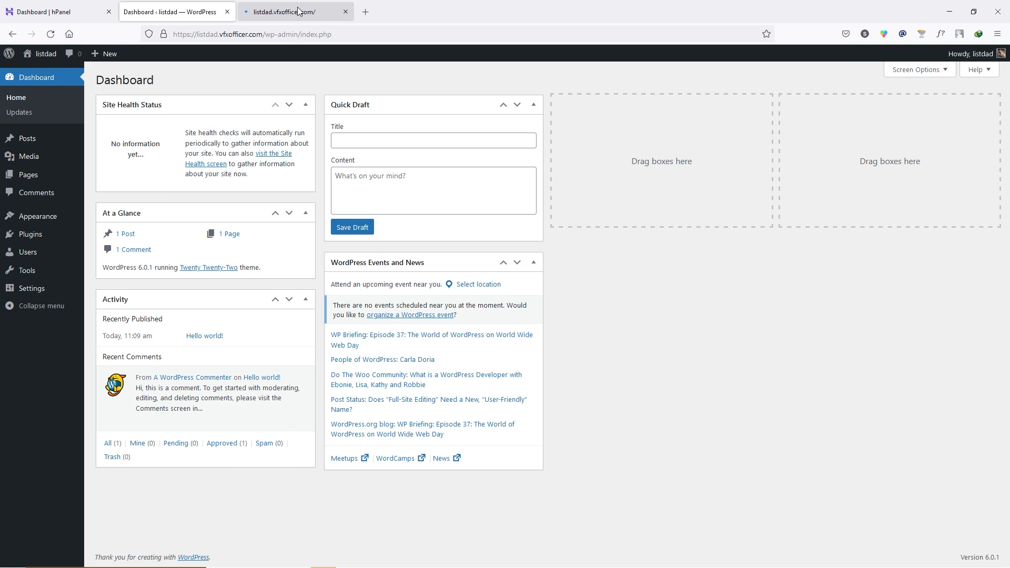
left_click(298, 11)
scroll(295, 226, "down", 3)
scroll(327, 210, "up", 3)
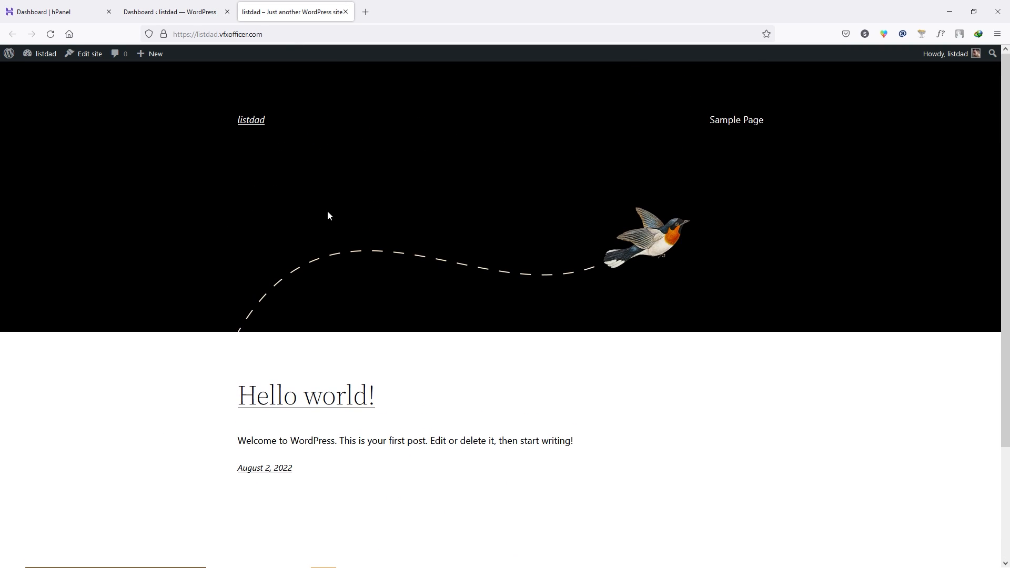
scroll(398, 212, "down", 3)
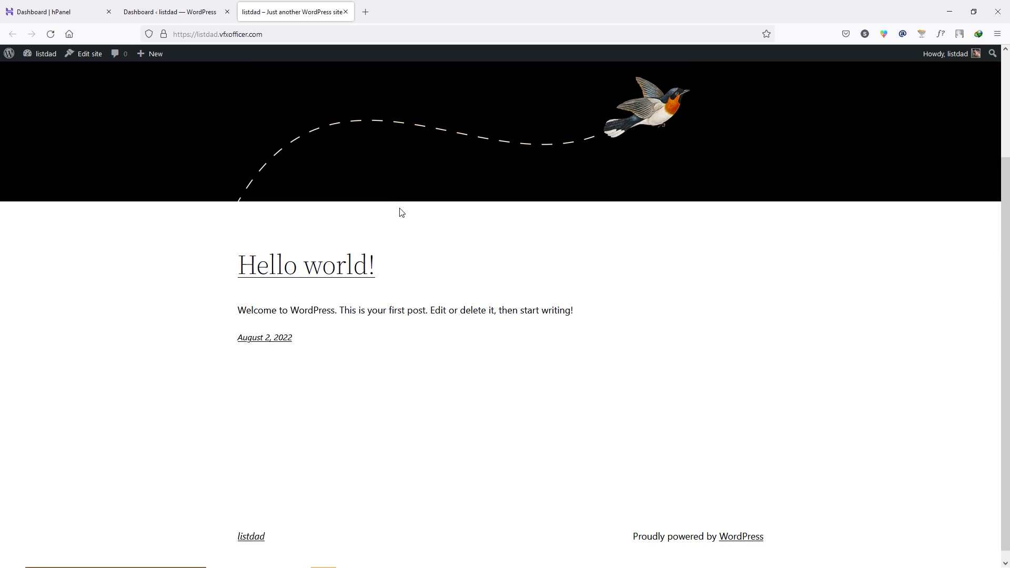
scroll(404, 214, "up", 2)
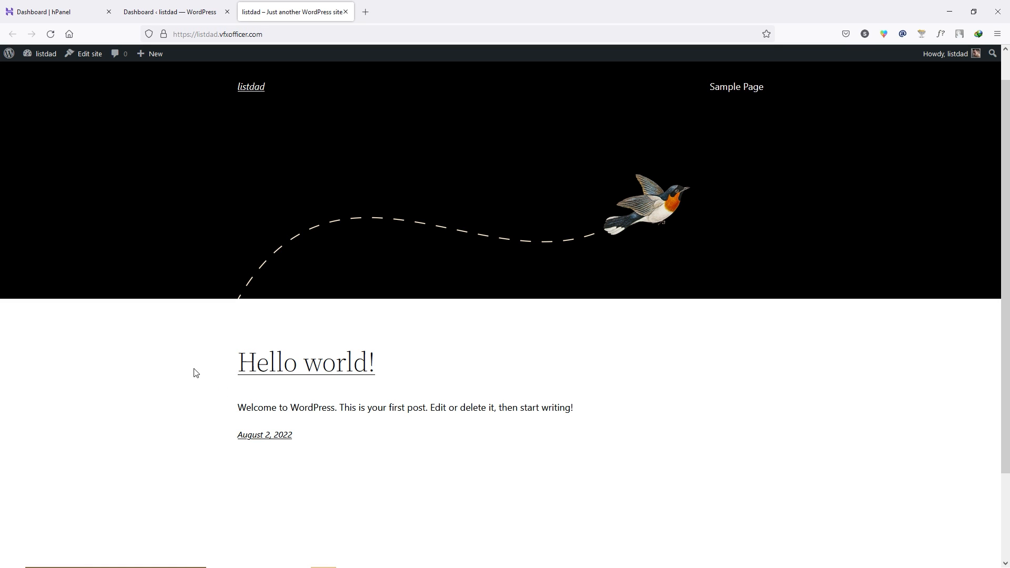
left_click_drag(194, 370, 408, 375)
left_click(449, 402)
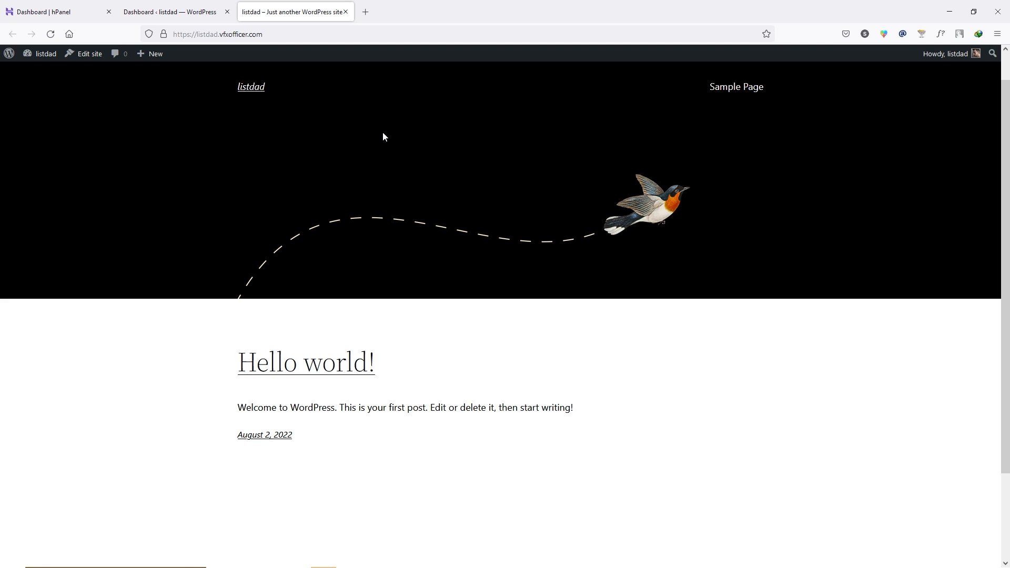
- Close the front page tab and the hosting panel tab
left_click(346, 11)
left_click(53, 7)
left_click(109, 11)
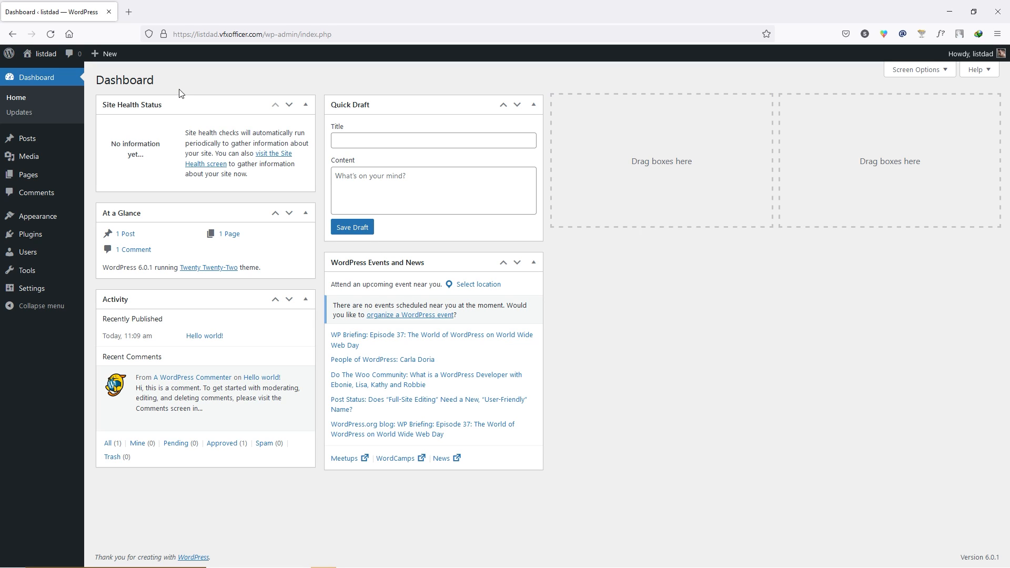
- Change the site title to 'Listdad' and the tagline to 'Listing Website'
mouse_move(52, 293)
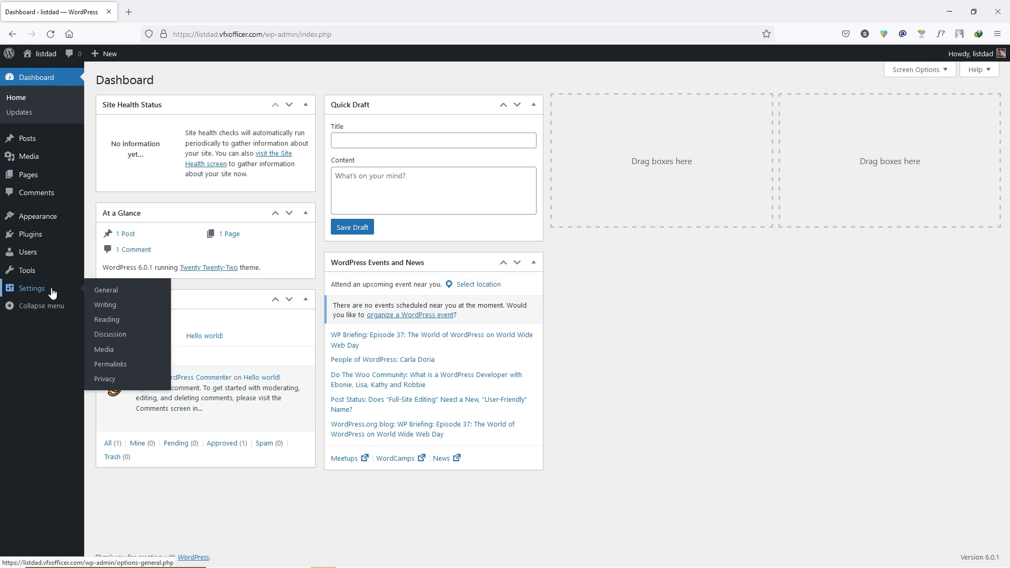
left_click(117, 291)
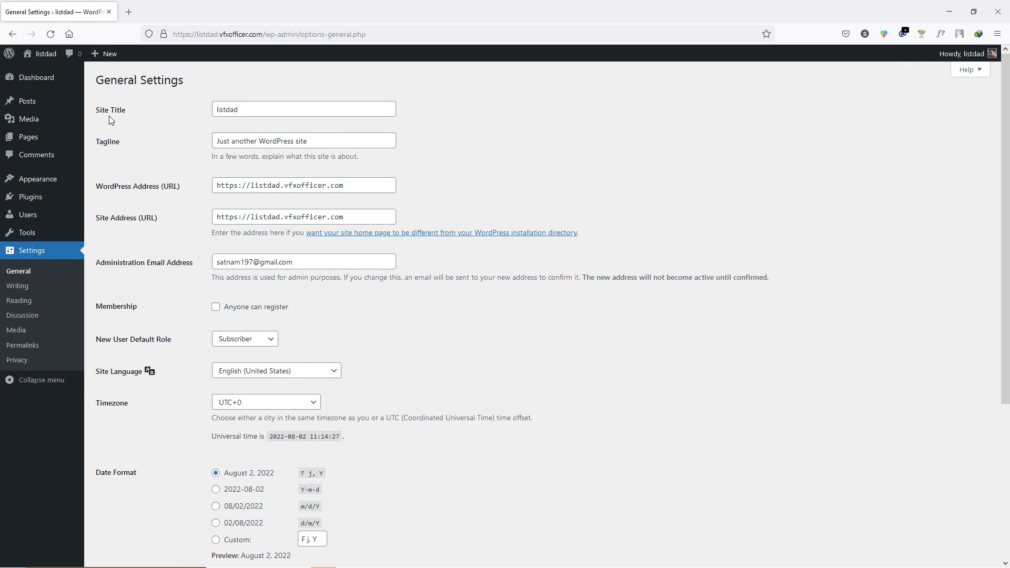
left_click(292, 108)
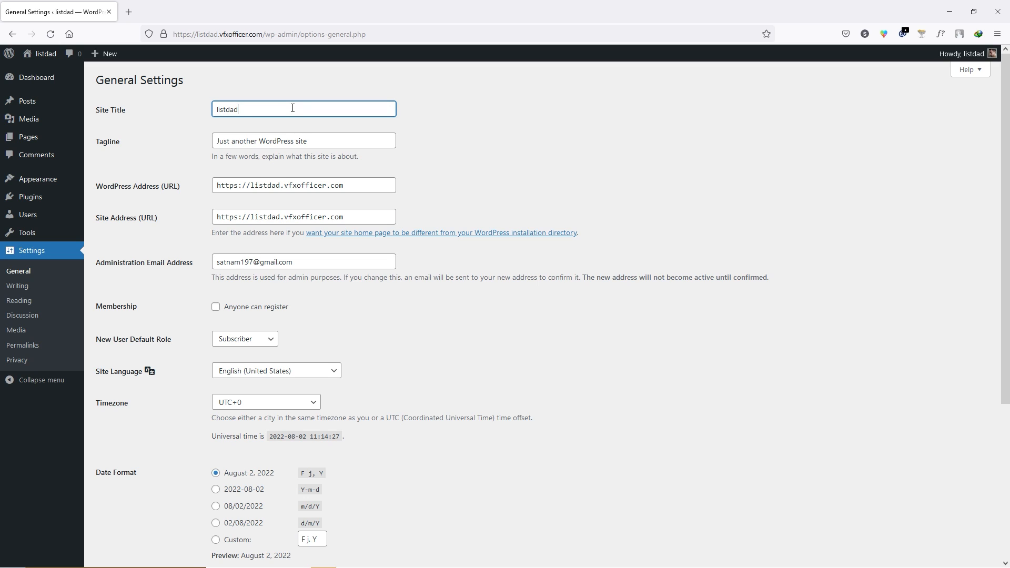
key("Home")
key("Delete")
type("L")
left_click(268, 139)
triple_click(299, 139)
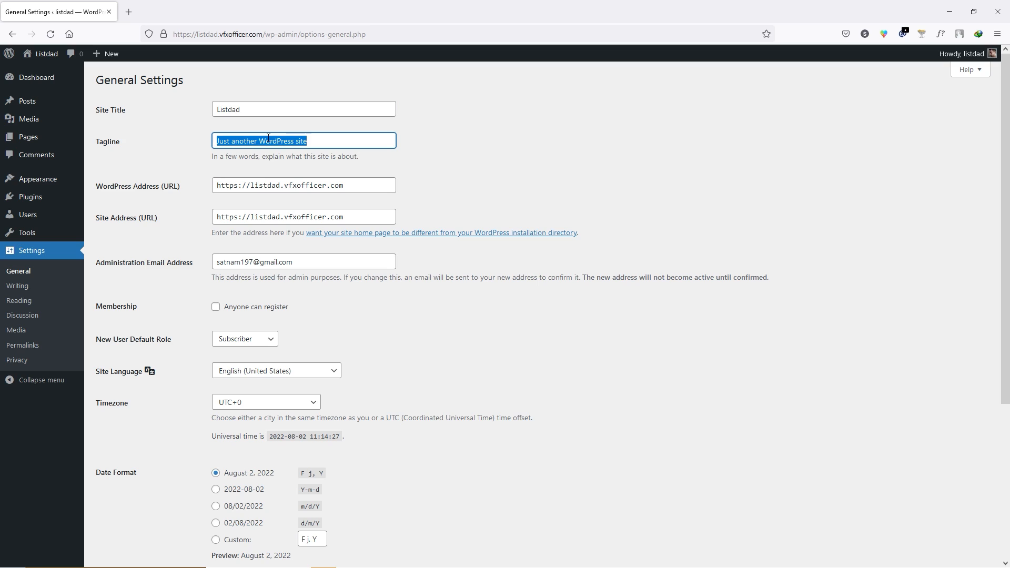
type("Listing Website")
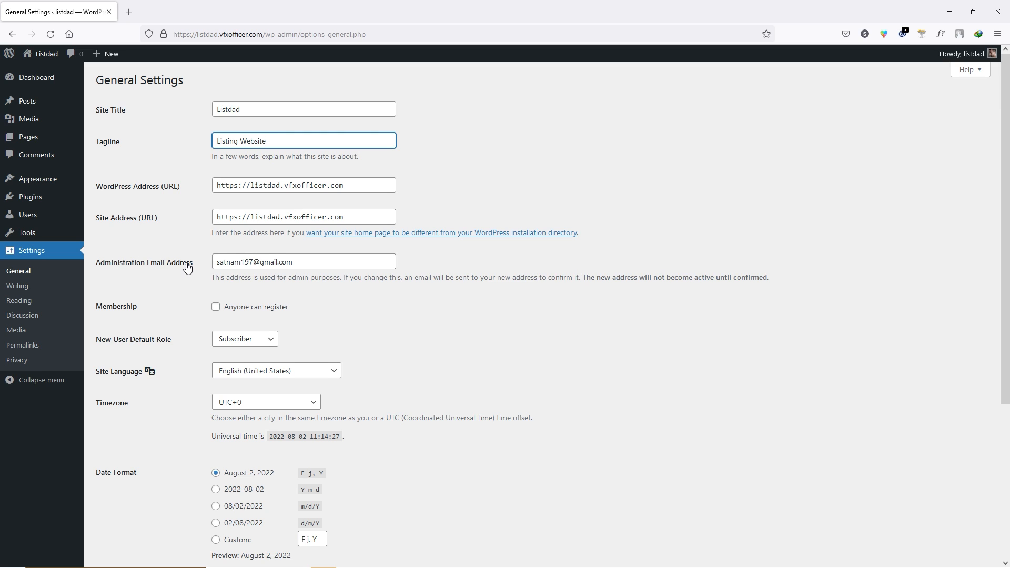
- Allow anyone to register, set the timezone to UTC+5:30, and save the general settings
left_click(304, 264)
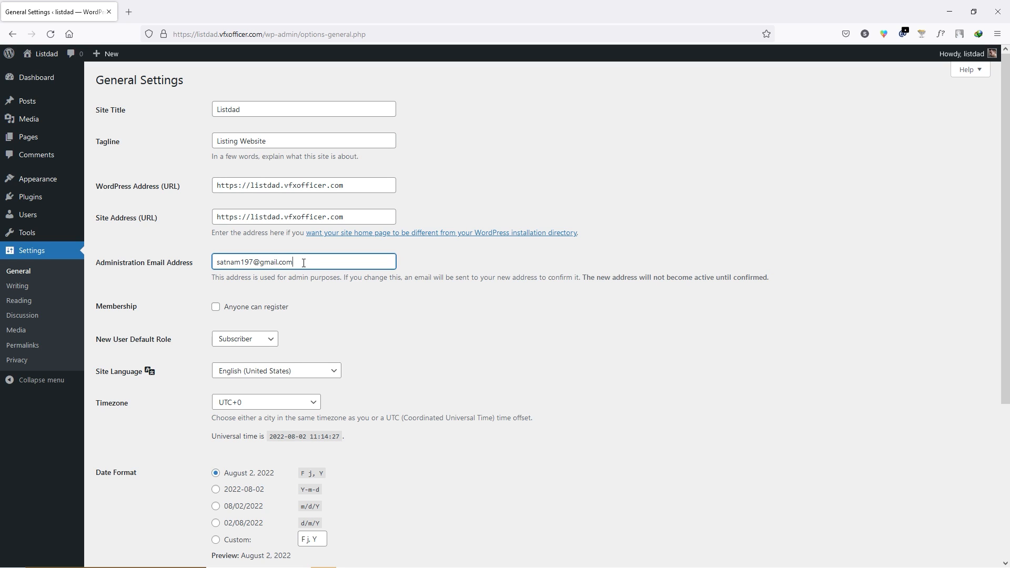
left_click_drag(303, 263, 214, 265)
left_click(316, 264)
scroll(318, 267, "down", 1)
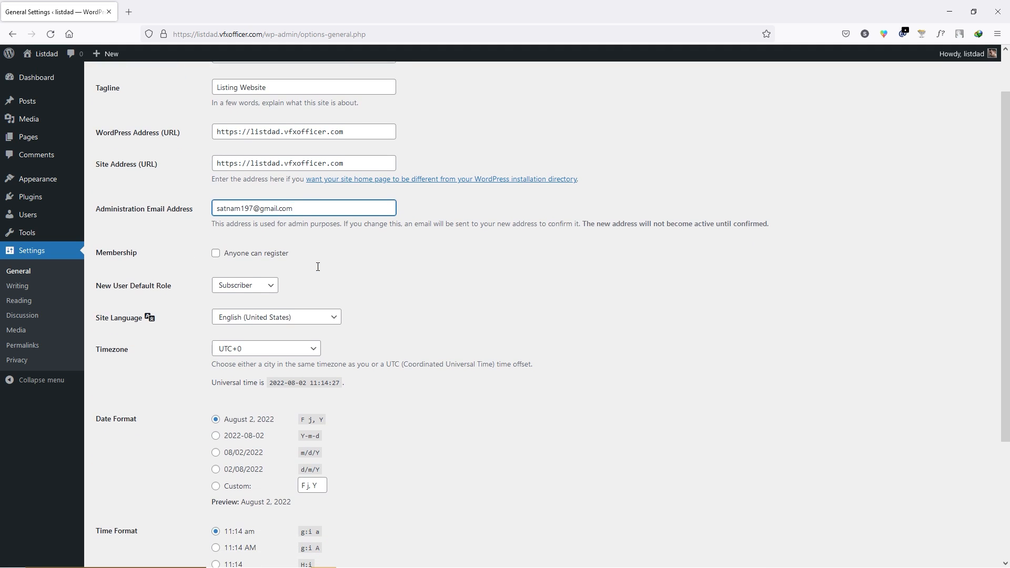
left_click(215, 254)
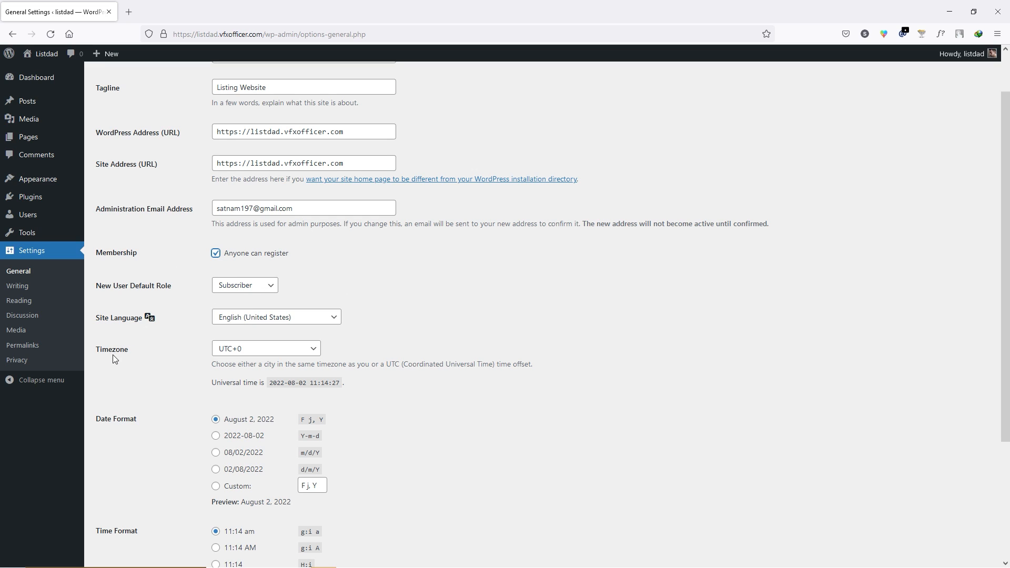
left_click(251, 350)
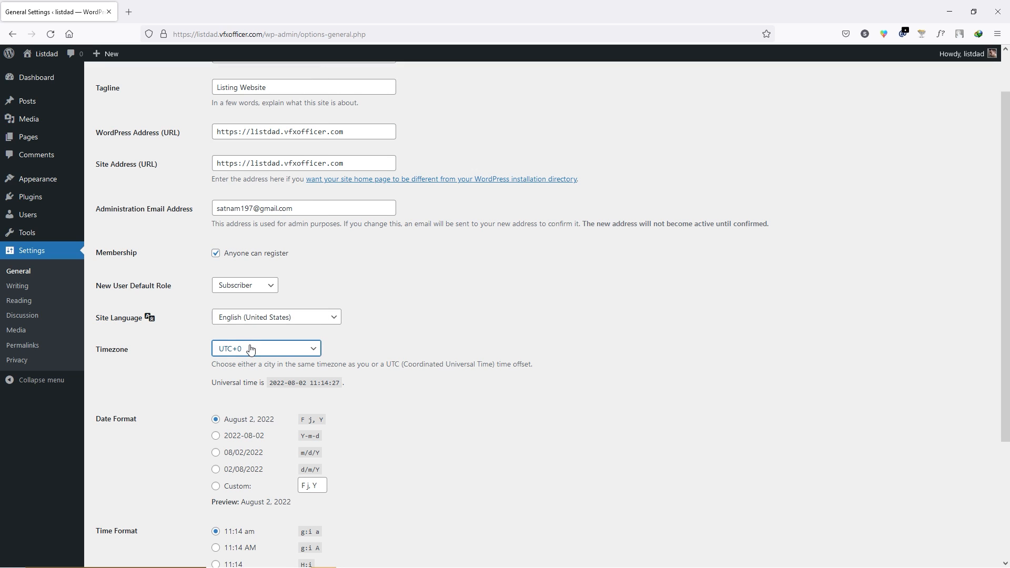
left_click(251, 350)
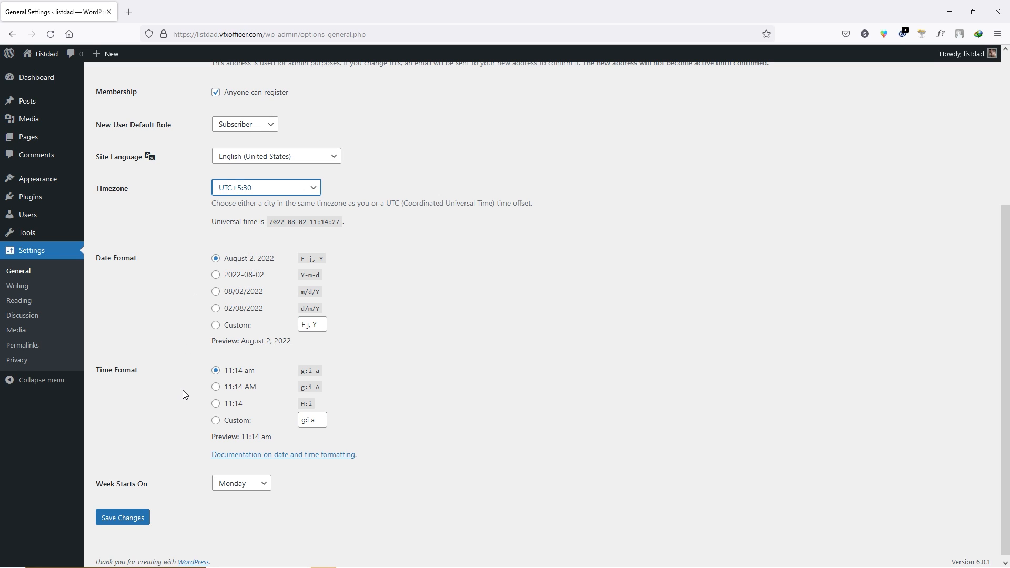
left_click(123, 517)
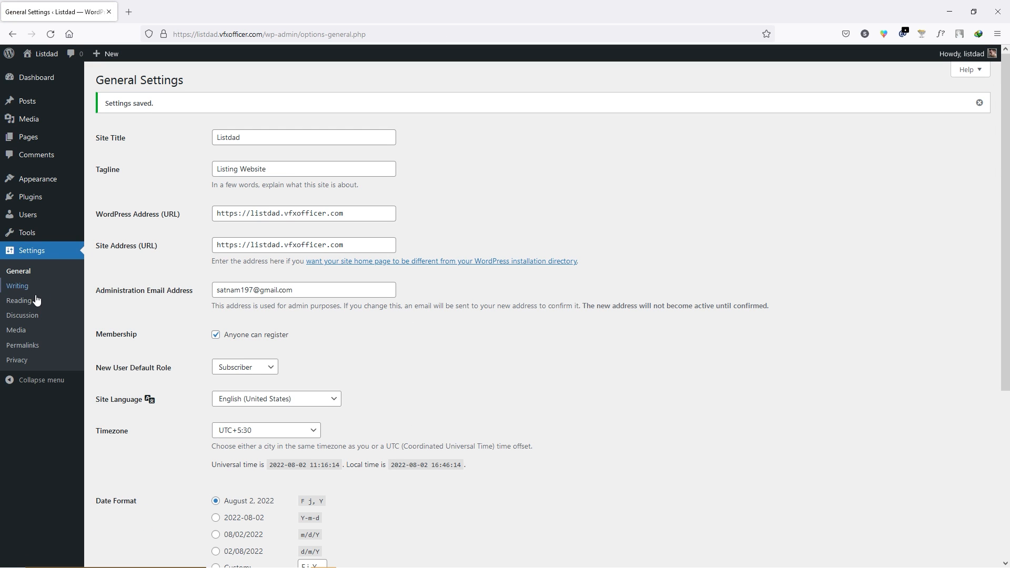
left_click(18, 286)
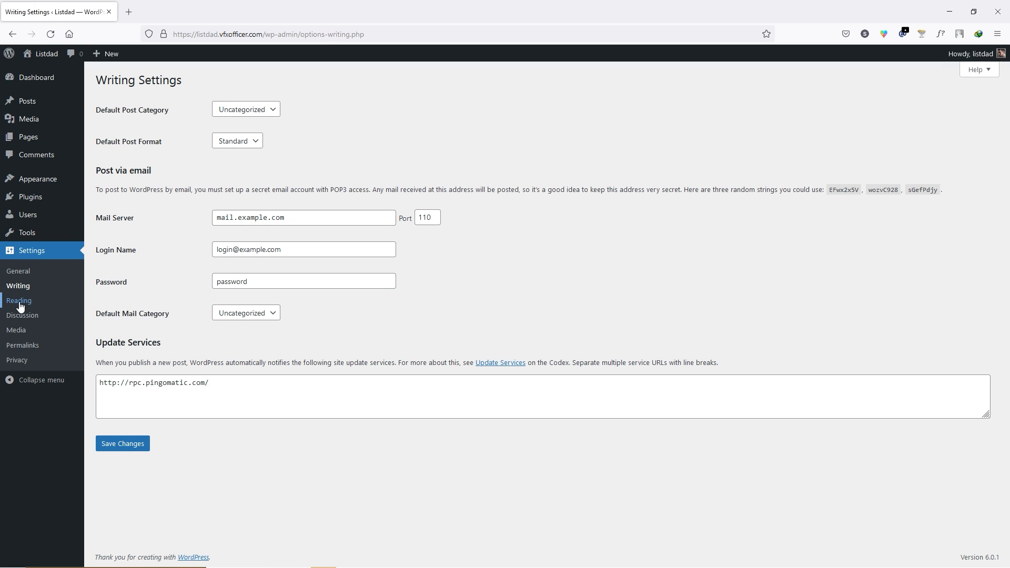
- Tick 'Users must be registered and logged in to comment' and save the Discussion settings
left_click(61, 298)
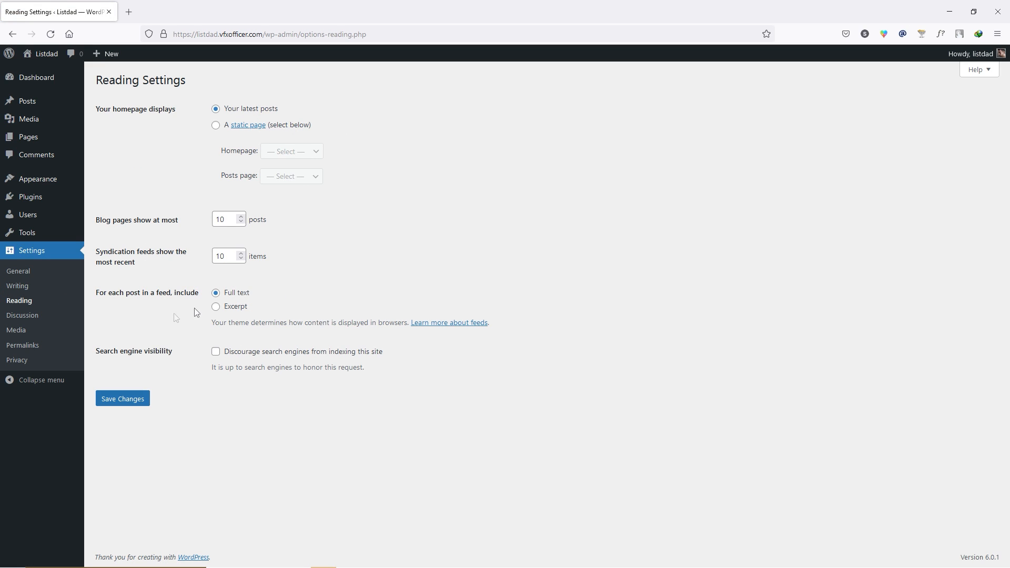
left_click(37, 316)
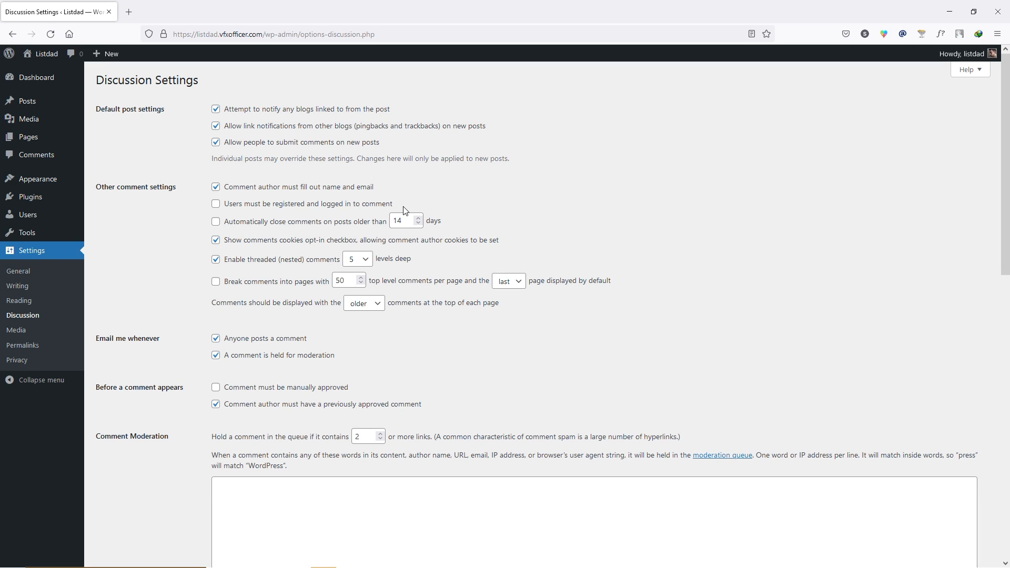
left_click(216, 205)
scroll(182, 231, "down", 10)
left_click(135, 513)
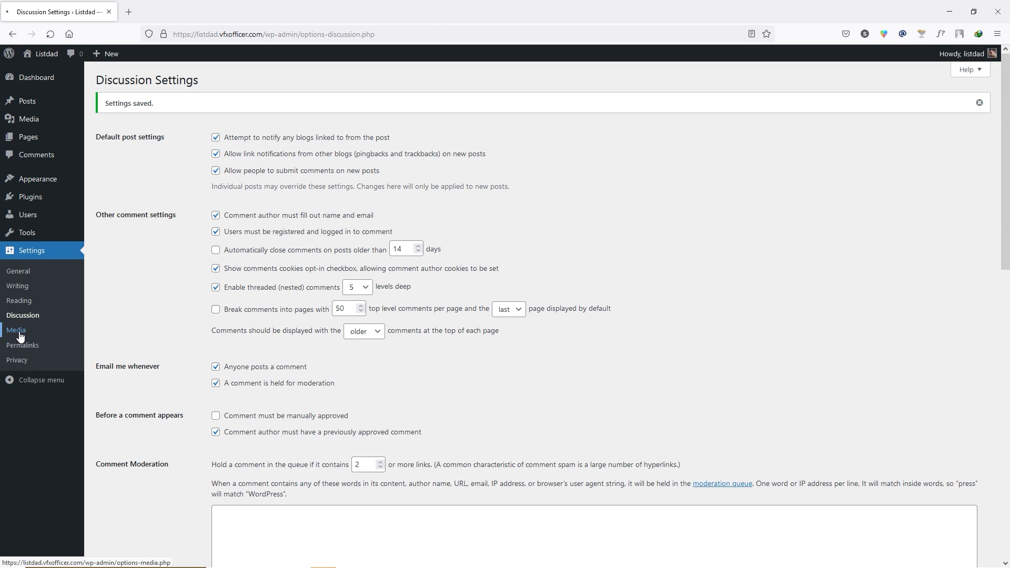
left_click(17, 333)
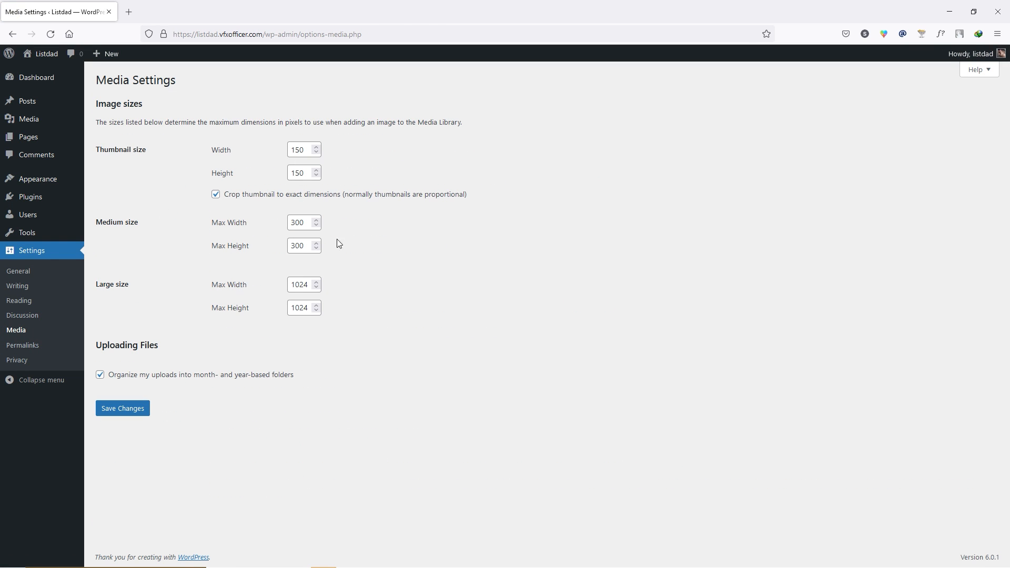
left_click(31, 347)
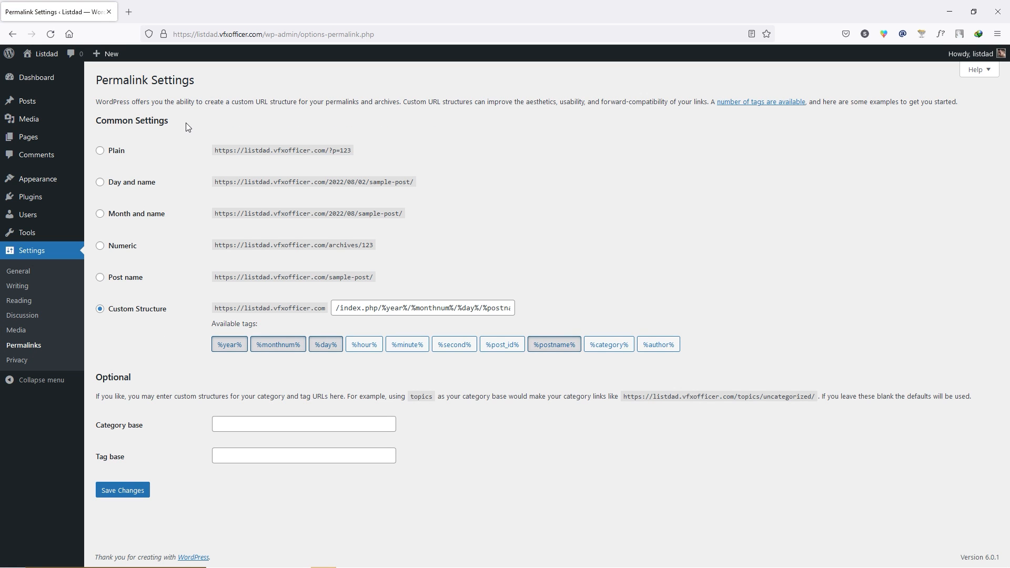
- Switch the permalink structure to Post name and save it
left_click(130, 278)
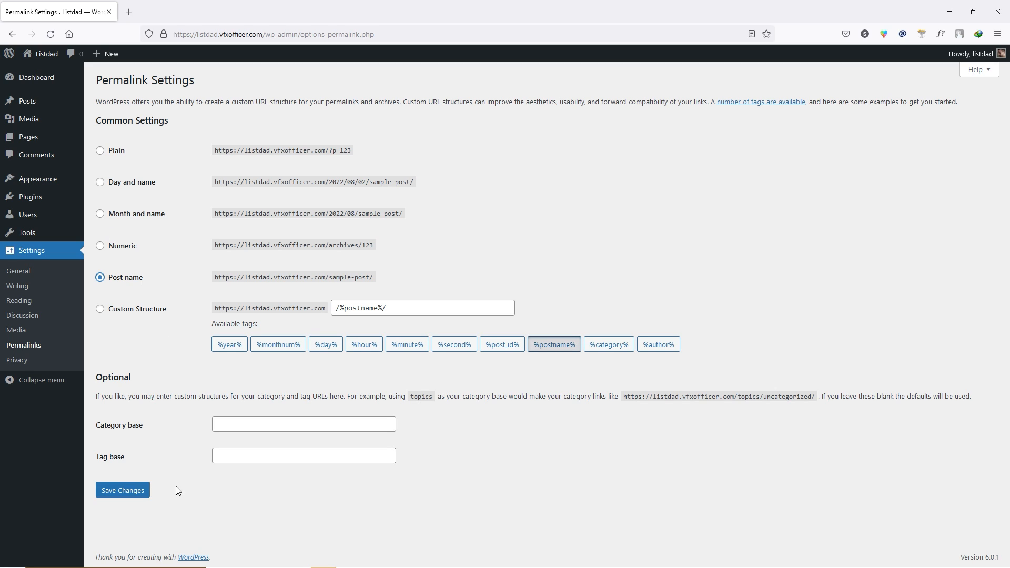
left_click(127, 495)
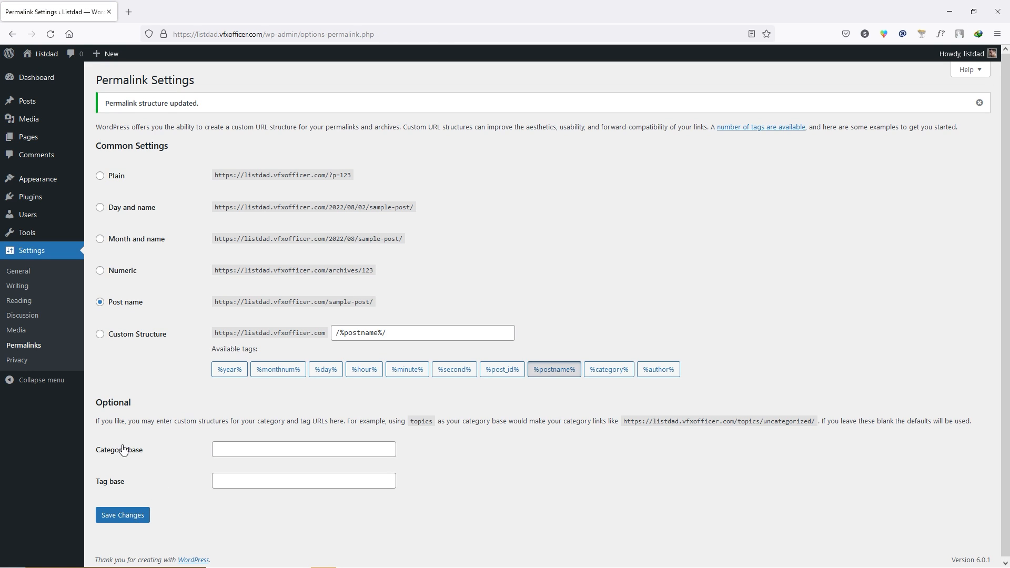
left_click(20, 361)
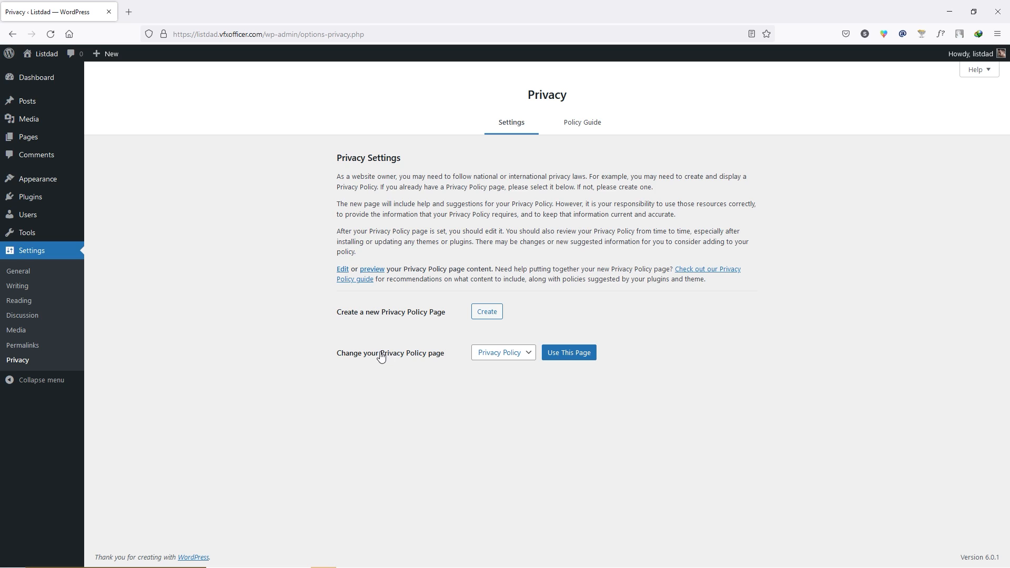
left_click(525, 358)
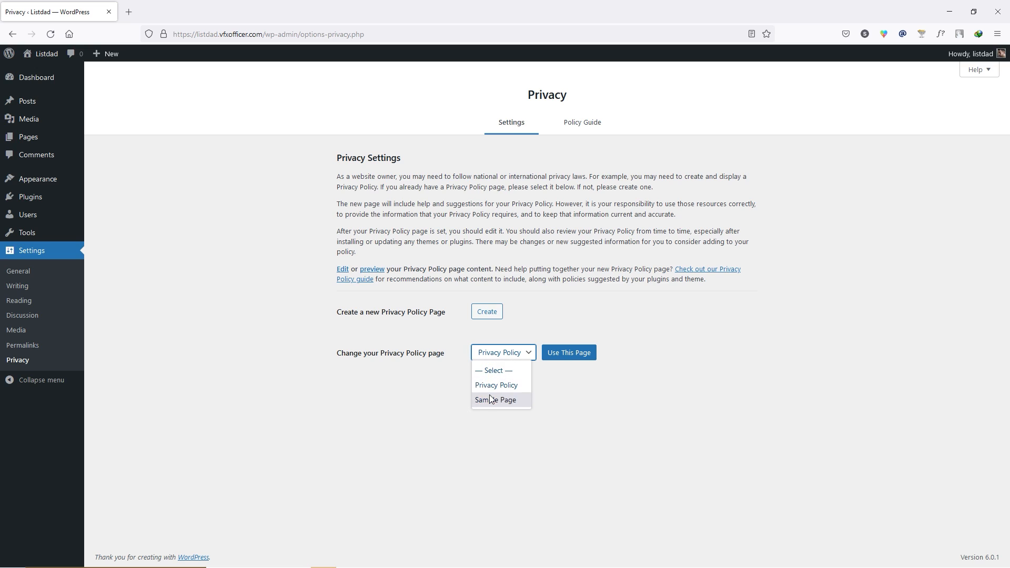
left_click(537, 385)
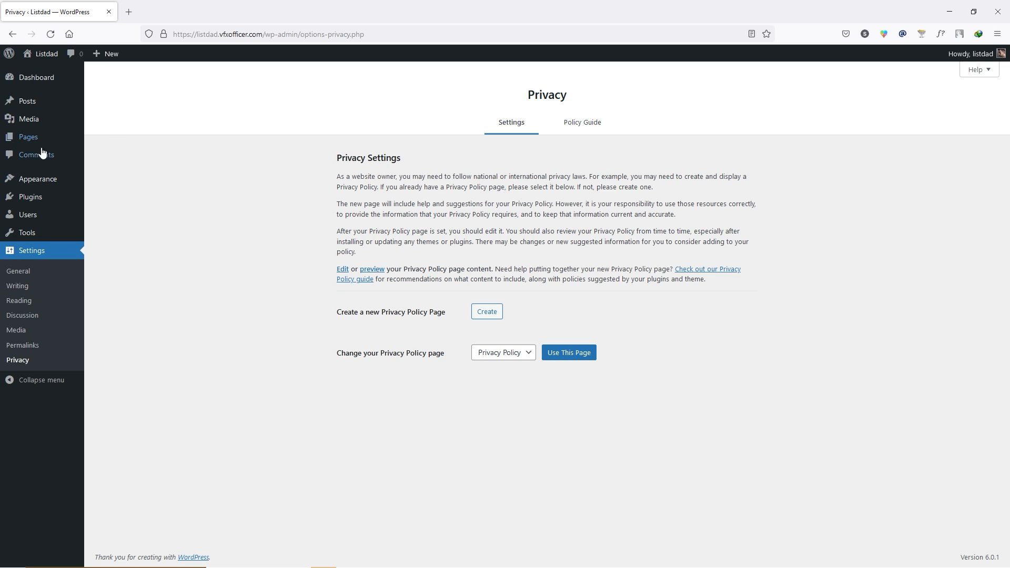
mouse_move(53, 142)
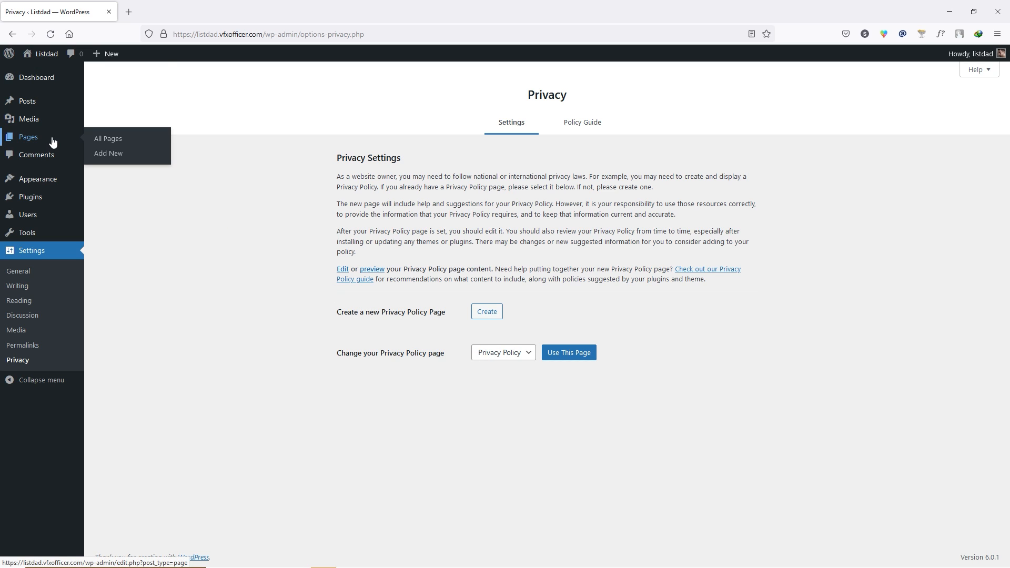
middle_click(109, 159)
left_click(180, 11)
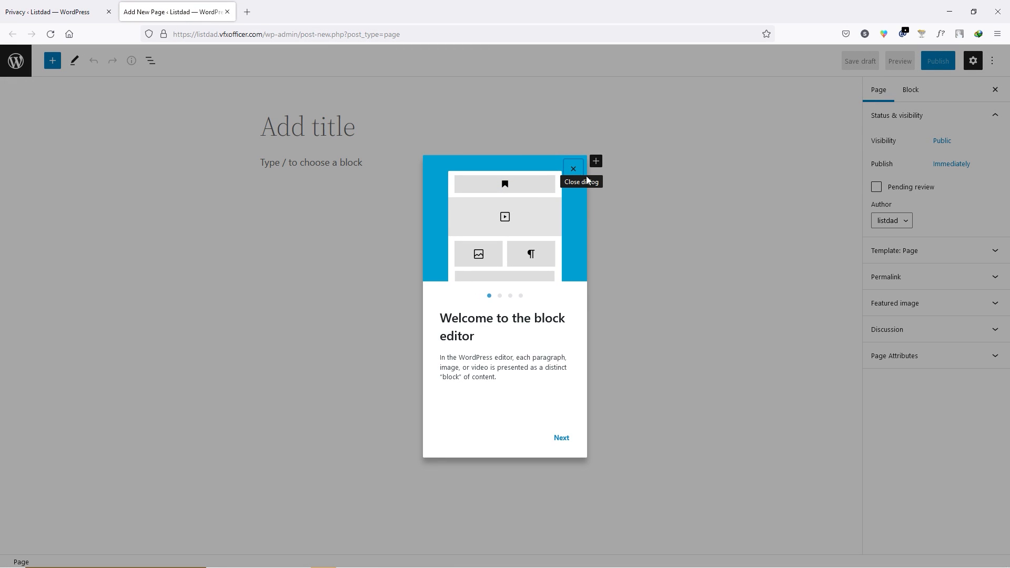
- Close the blank new page without saving, then reload Privacy Settings and list the policy pages
left_click(572, 168)
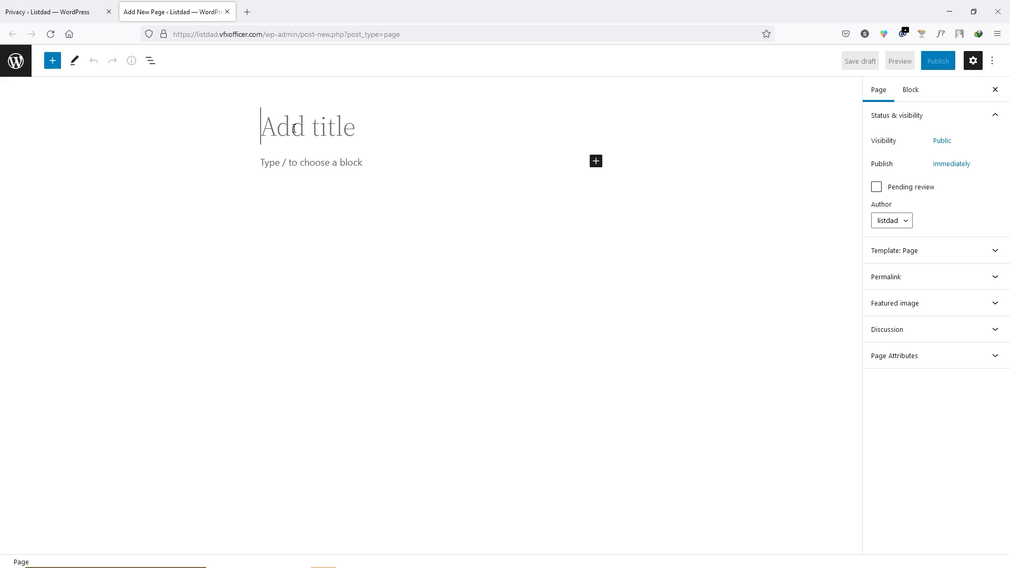
left_click(312, 166)
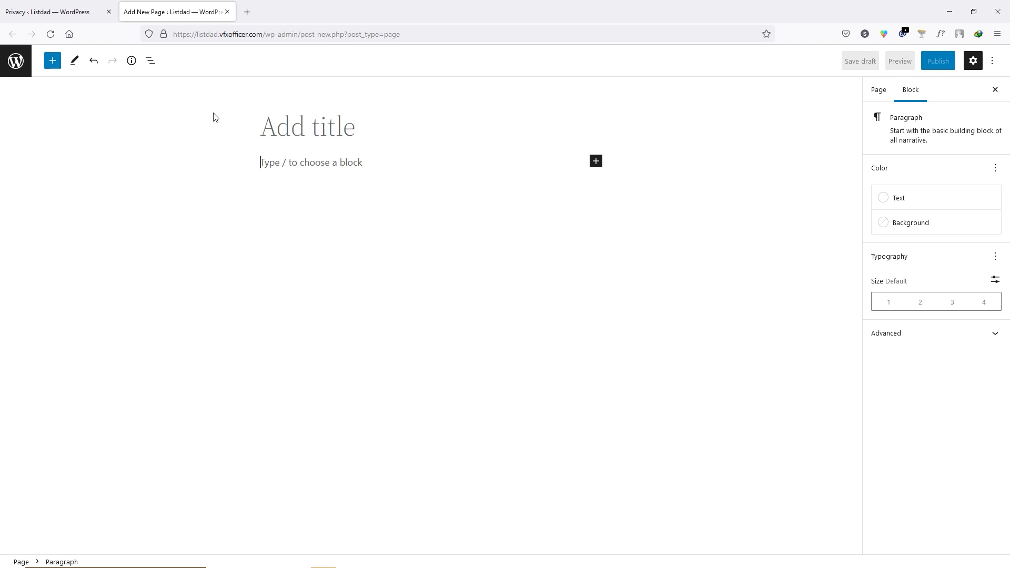
left_click(227, 12)
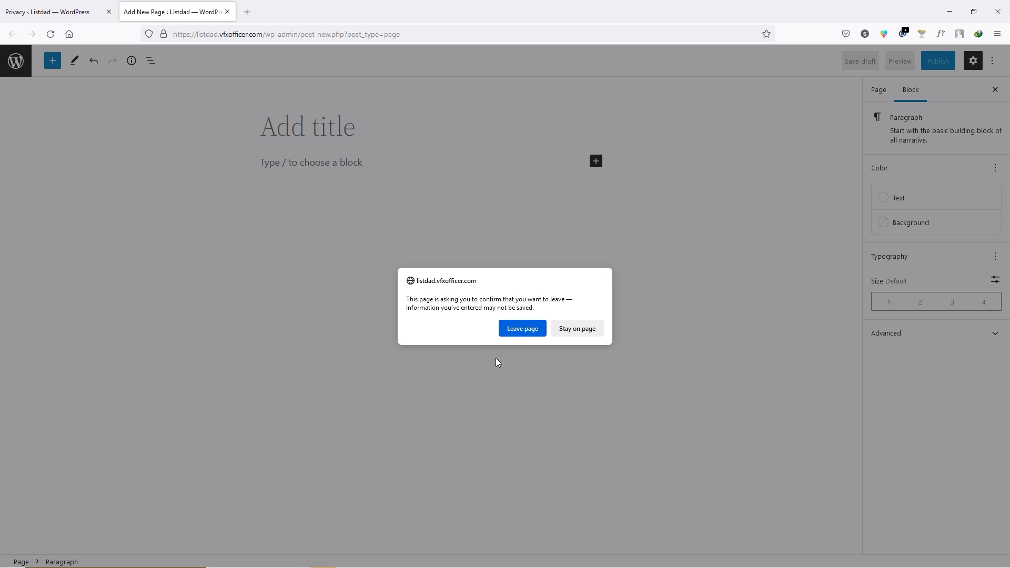
key("Return")
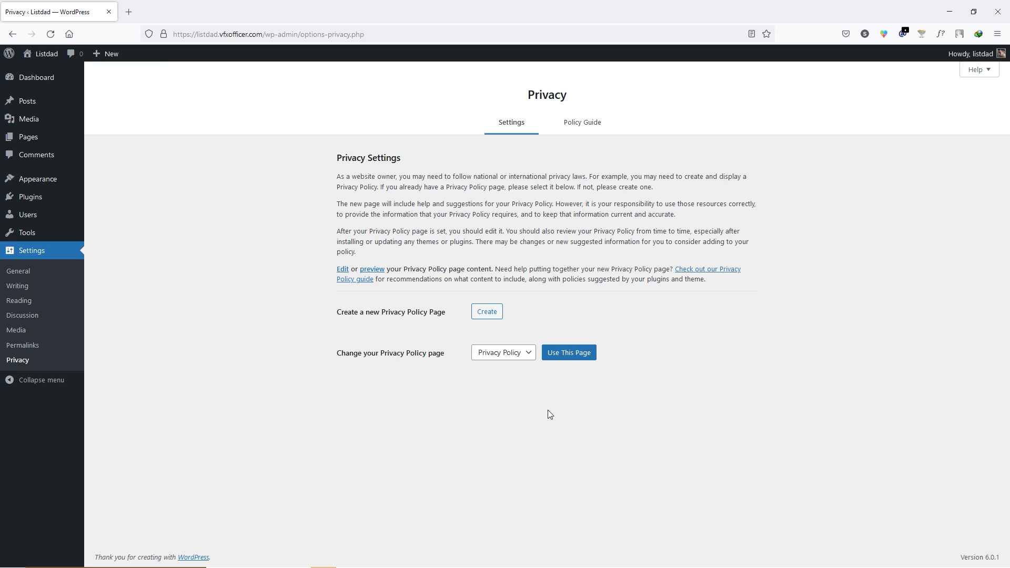
left_click(52, 37)
left_click(506, 354)
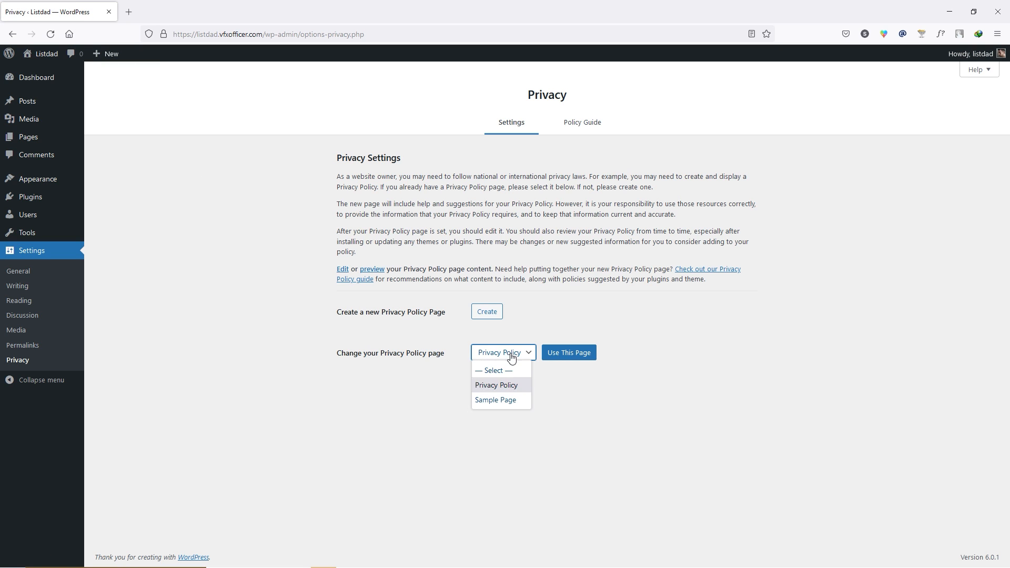
- Keep 'Privacy Policy' selected as the site's privacy policy page
left_click(503, 390)
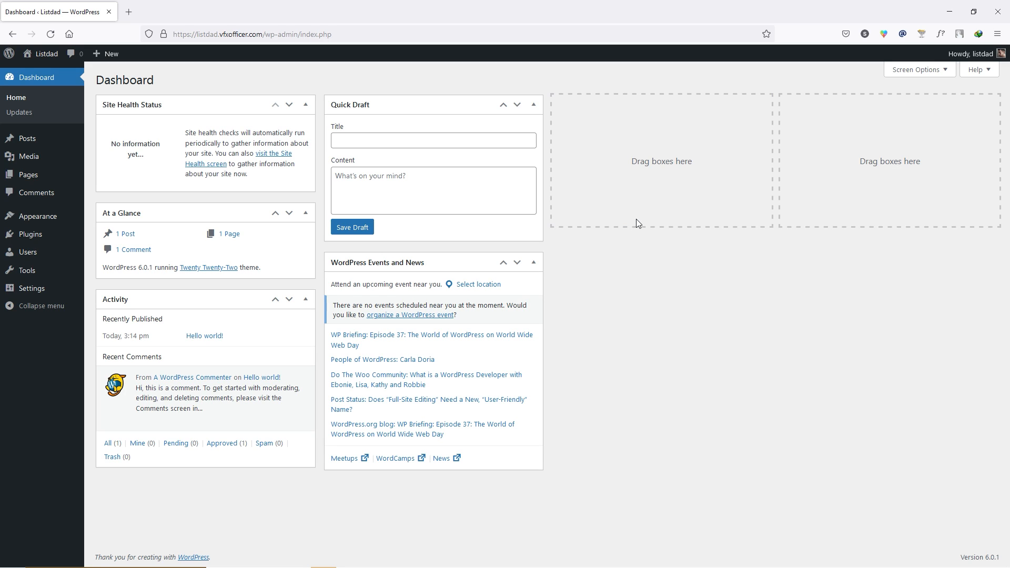
mouse_move(64, 217)
left_click(105, 217)
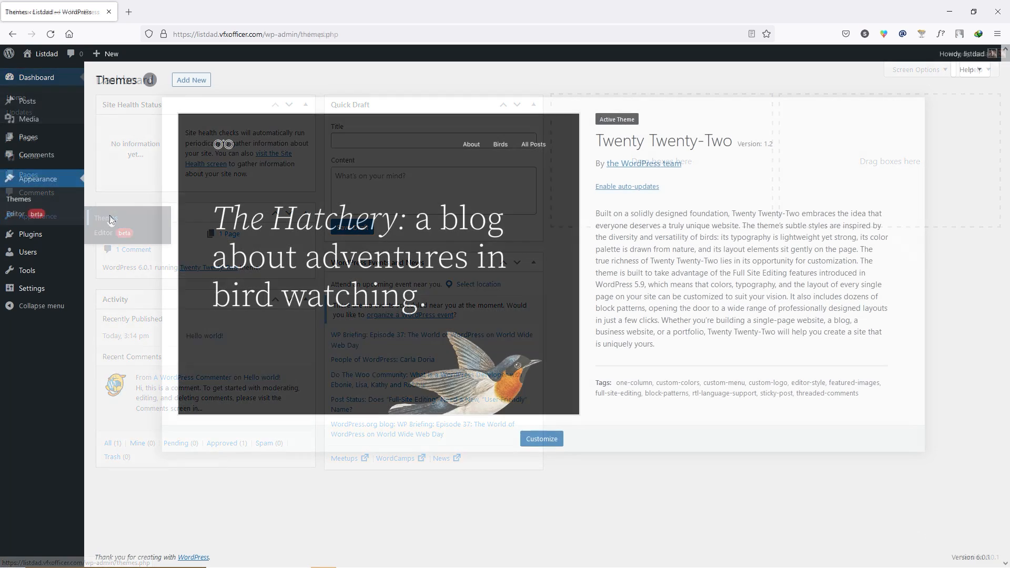
- Search the theme directory for 'listinghive', install ListingHive, and activate it
left_click(191, 80)
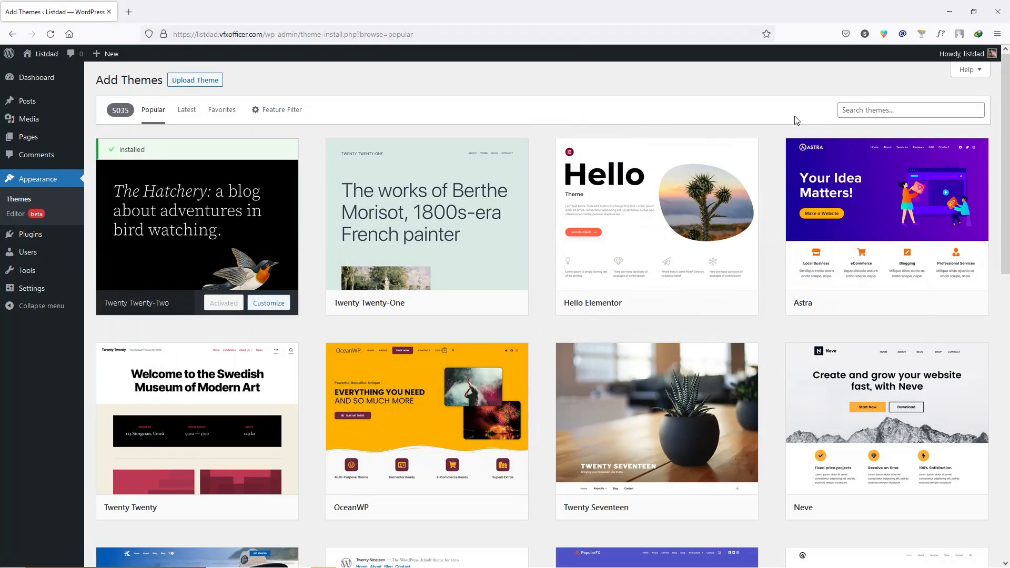
left_click(872, 111)
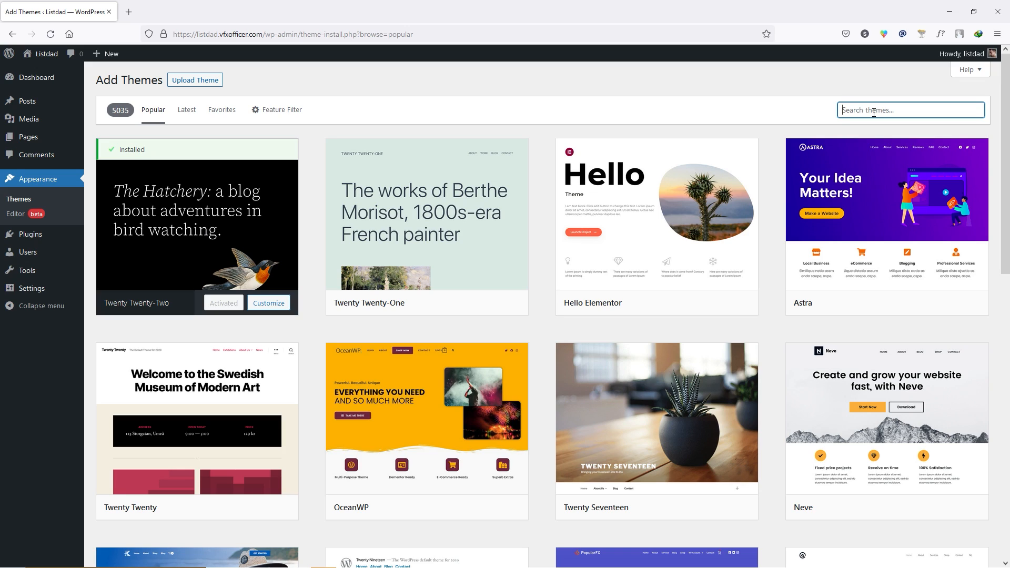
type("listinghive")
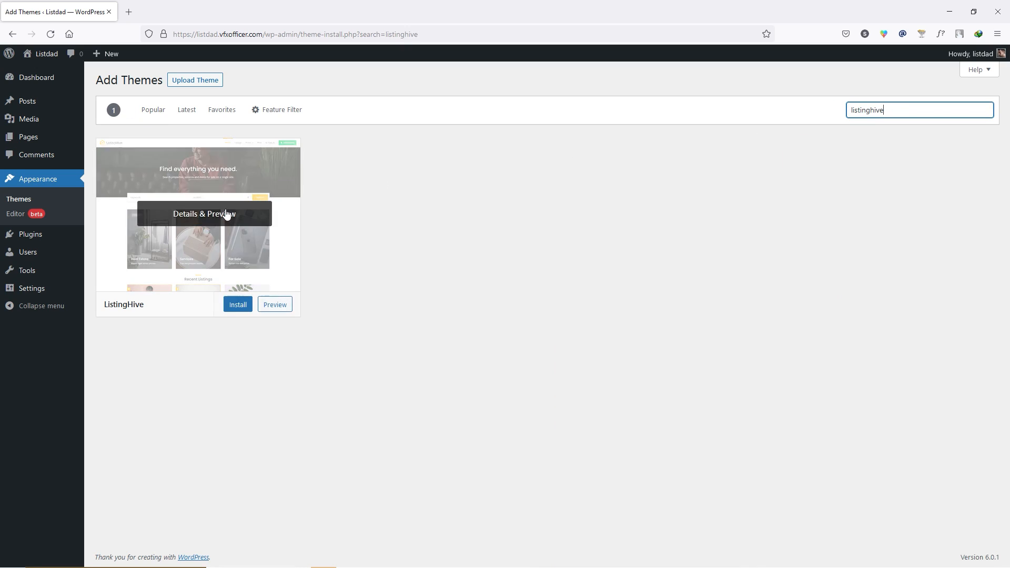
left_click(244, 312)
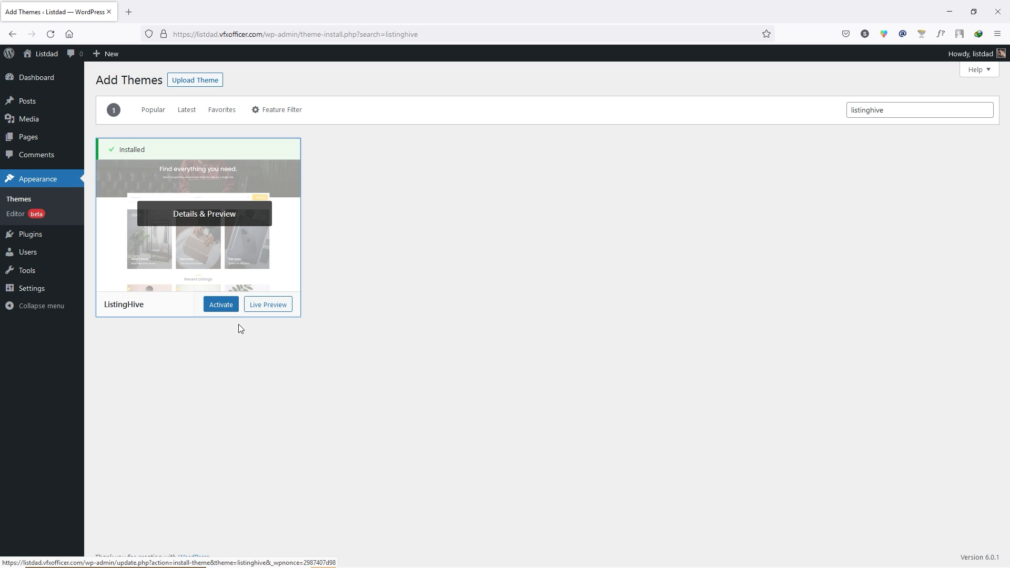
left_click(199, 82)
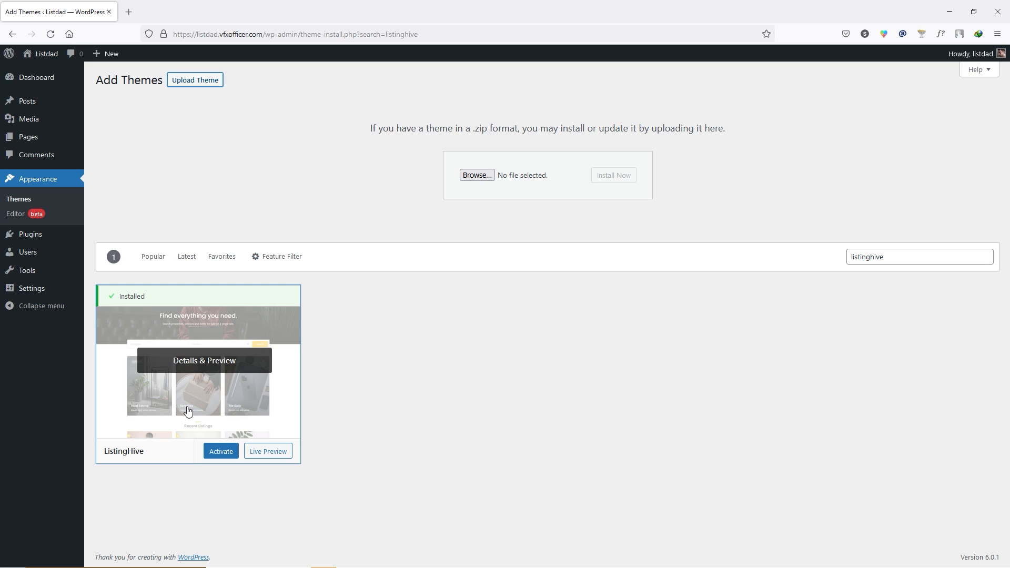
left_click(220, 454)
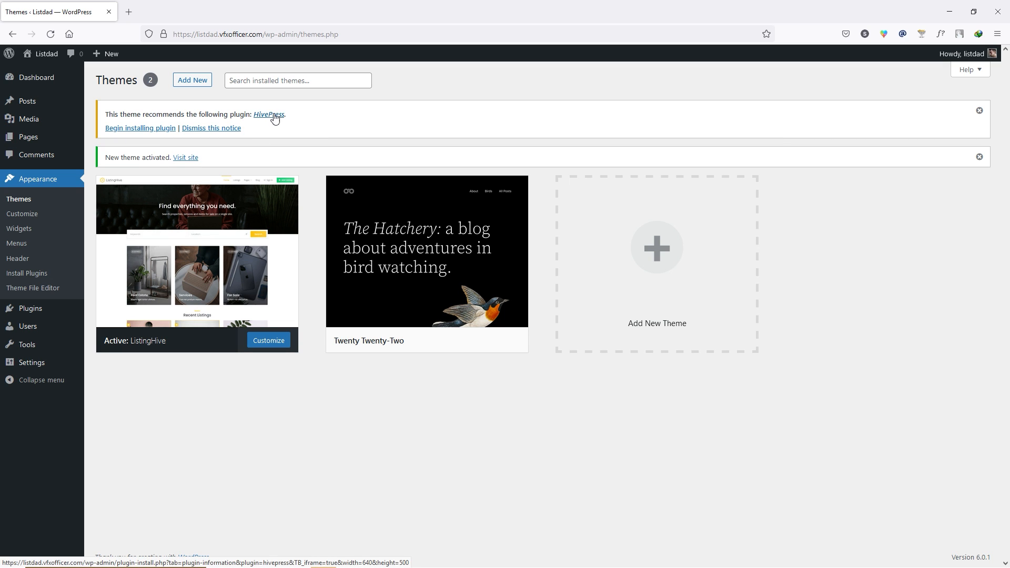
- Install and activate the HivePress plugin through the ListingHive theme's required-plugins installer
left_click(146, 129)
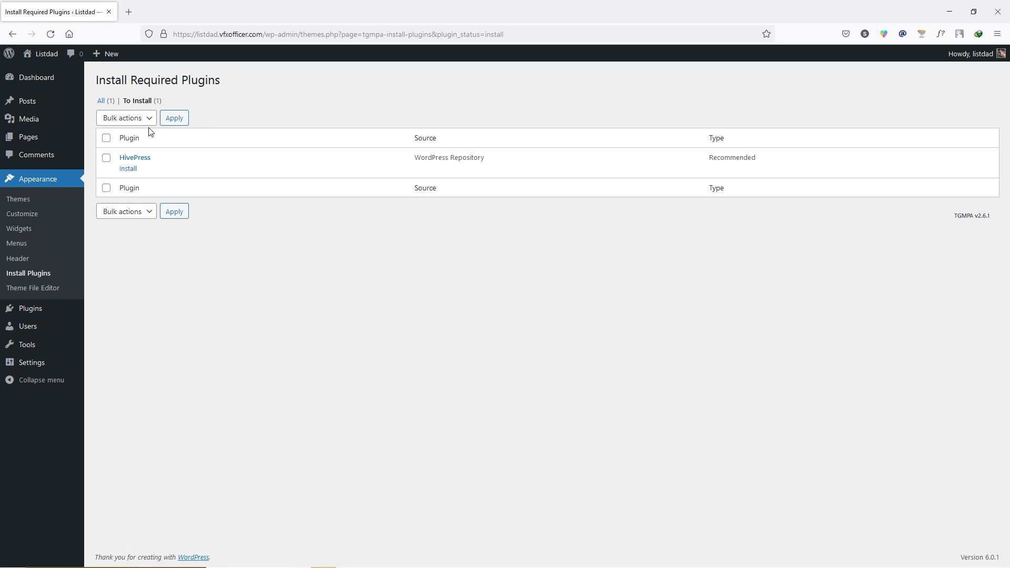
left_click(128, 169)
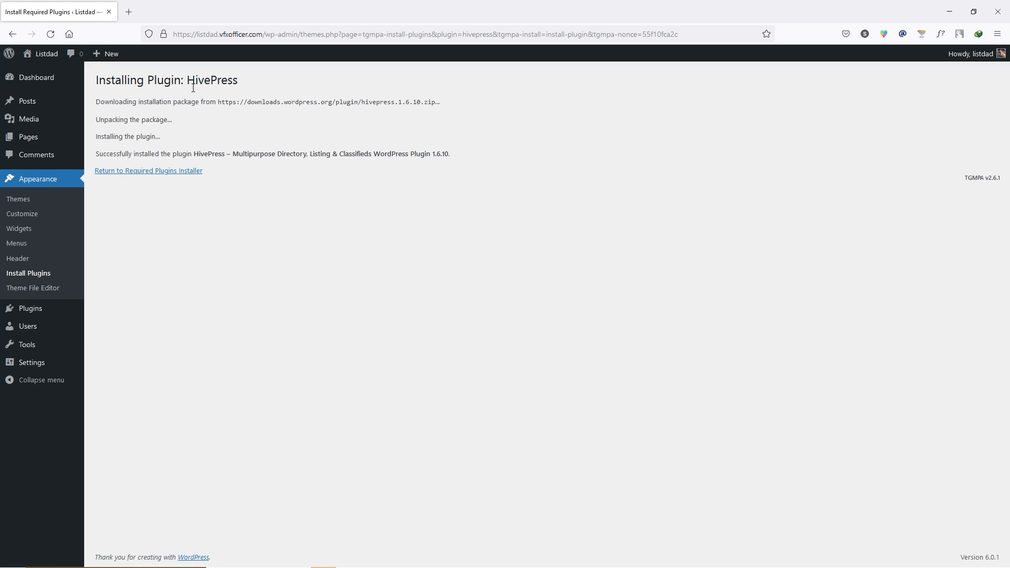
left_click_drag(195, 84, 248, 89)
left_click(246, 85)
left_click(159, 171)
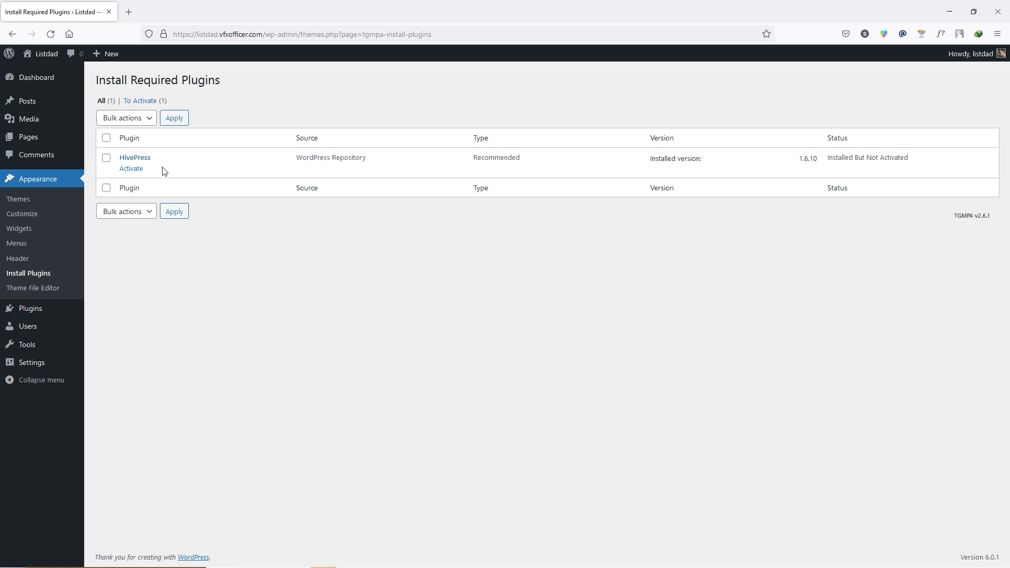
left_click(135, 174)
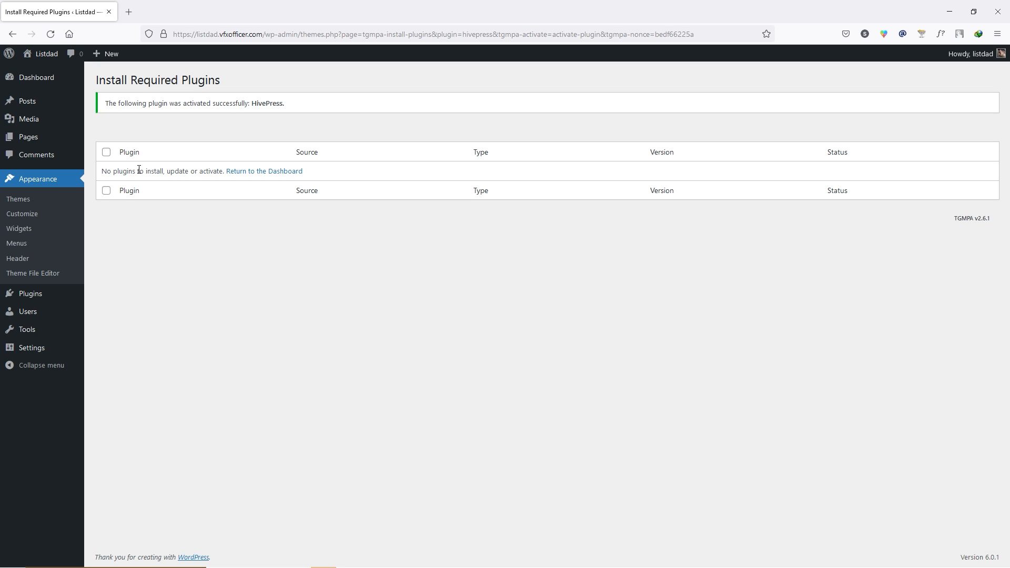
left_click(40, 77)
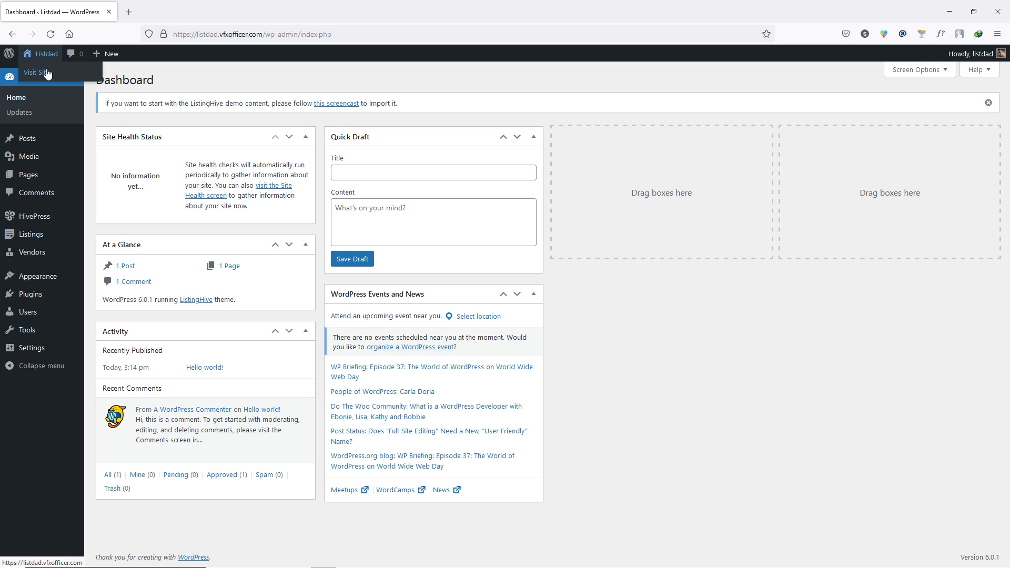
left_click(47, 72)
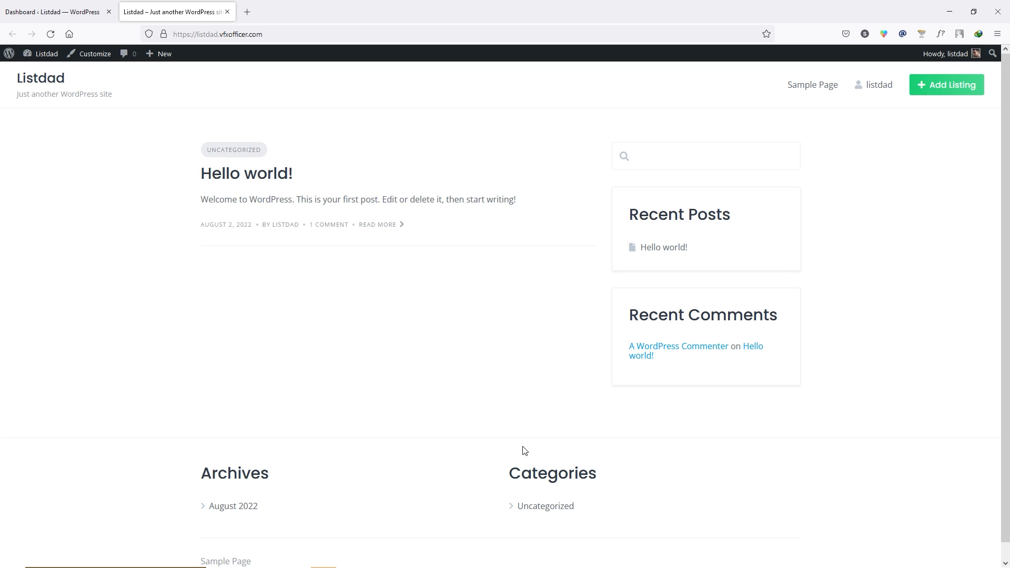
left_click(227, 11)
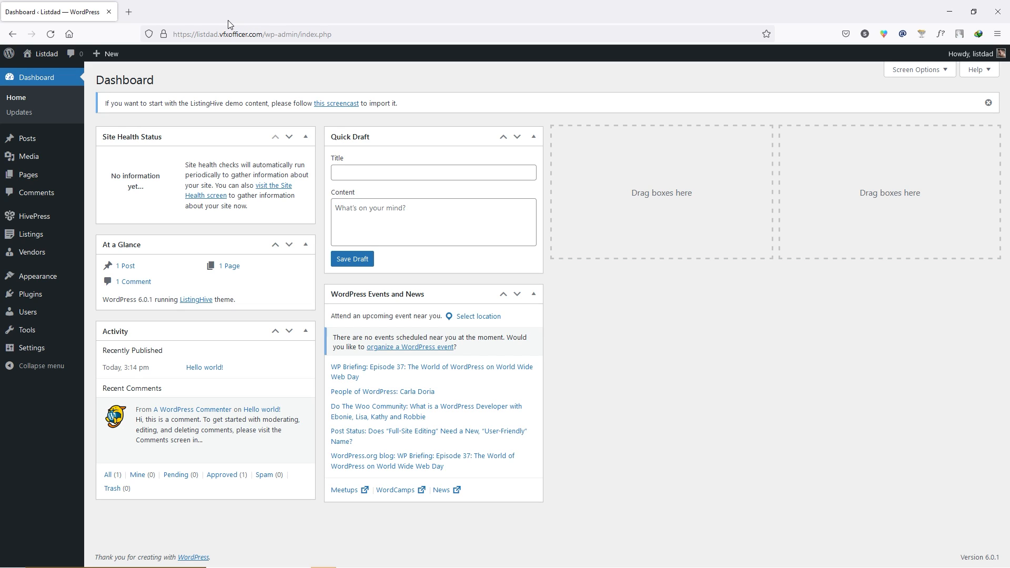
key("alt+Tab")
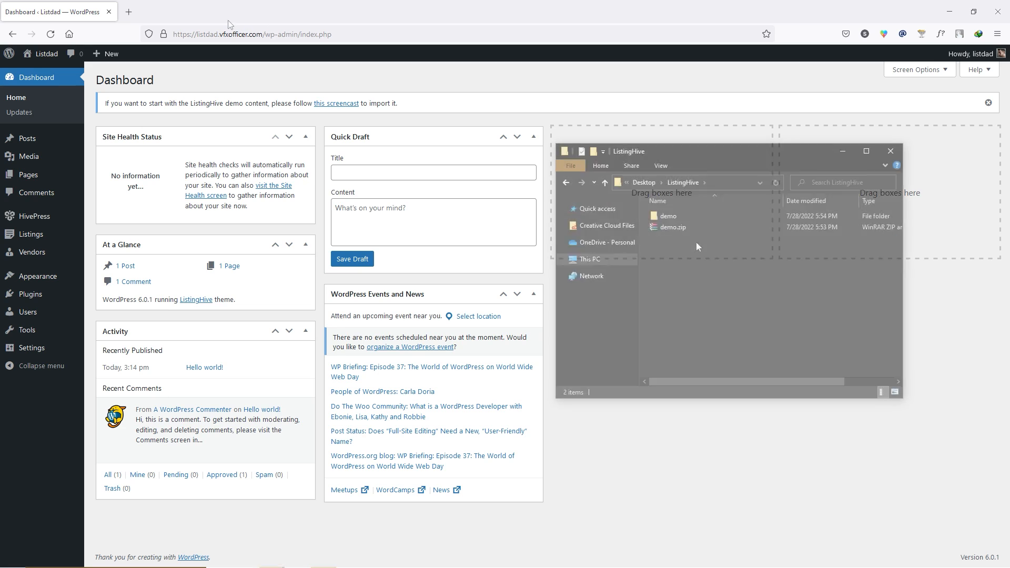
- Open the extracted demo folder and select content.xml, customizer.dat and widgets.wie
left_click(673, 228)
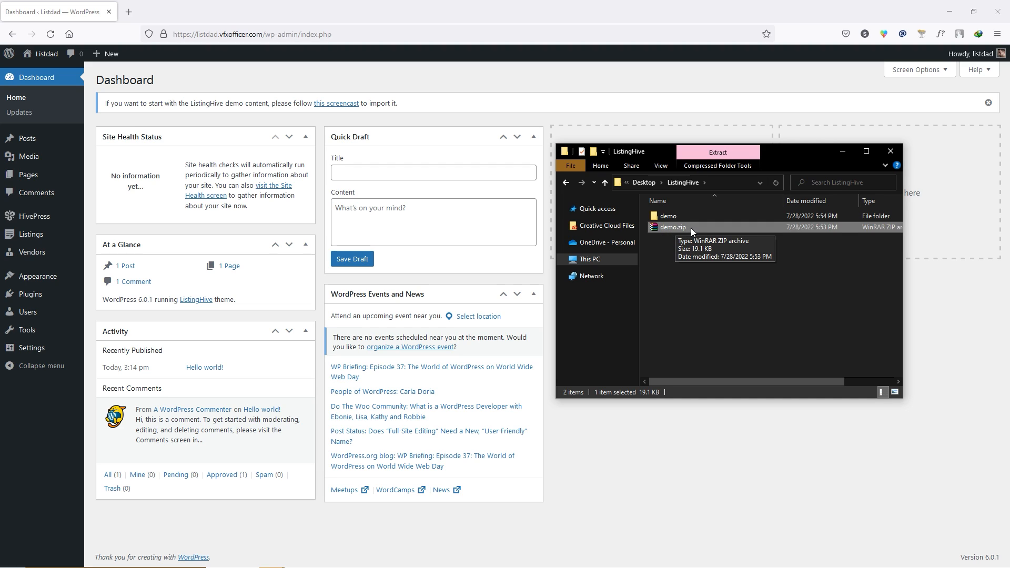
left_click(683, 215)
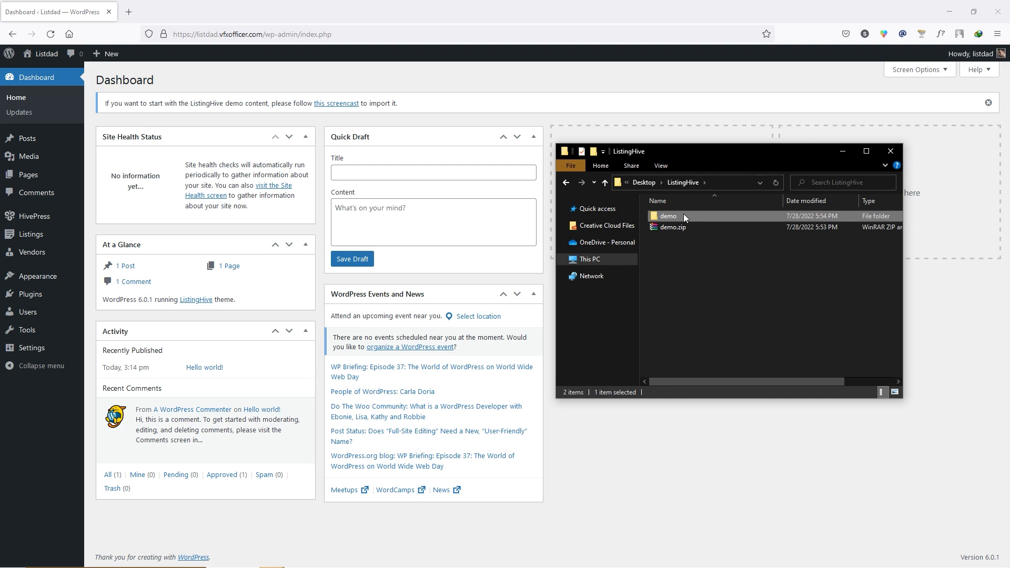
double_click(683, 214)
left_click_drag(678, 263, 687, 204)
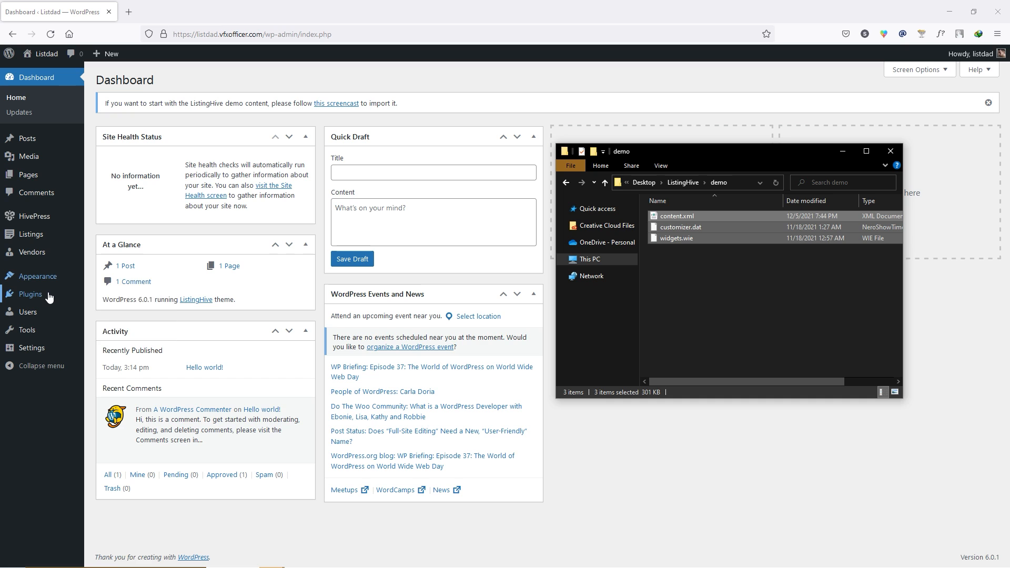
mouse_move(50, 294)
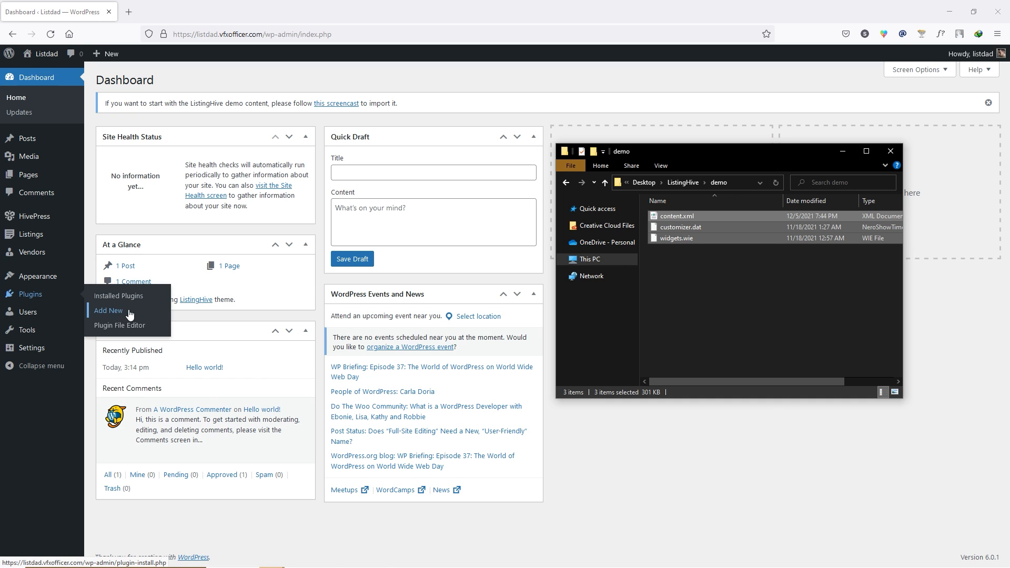
- Search plugins for 'demo import' and install One Click Demo Import
left_click(113, 311)
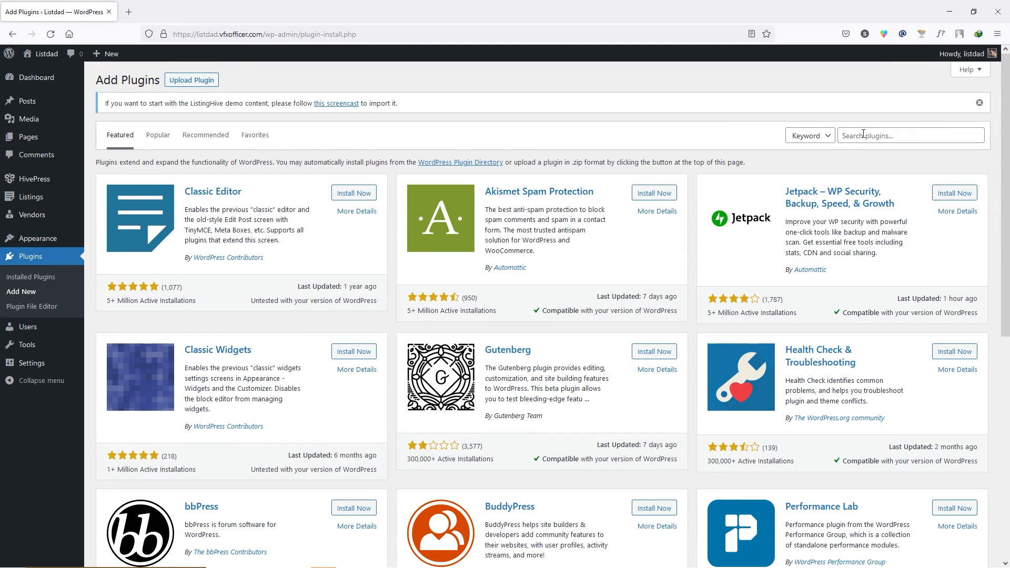
left_click(862, 135)
type("demo import")
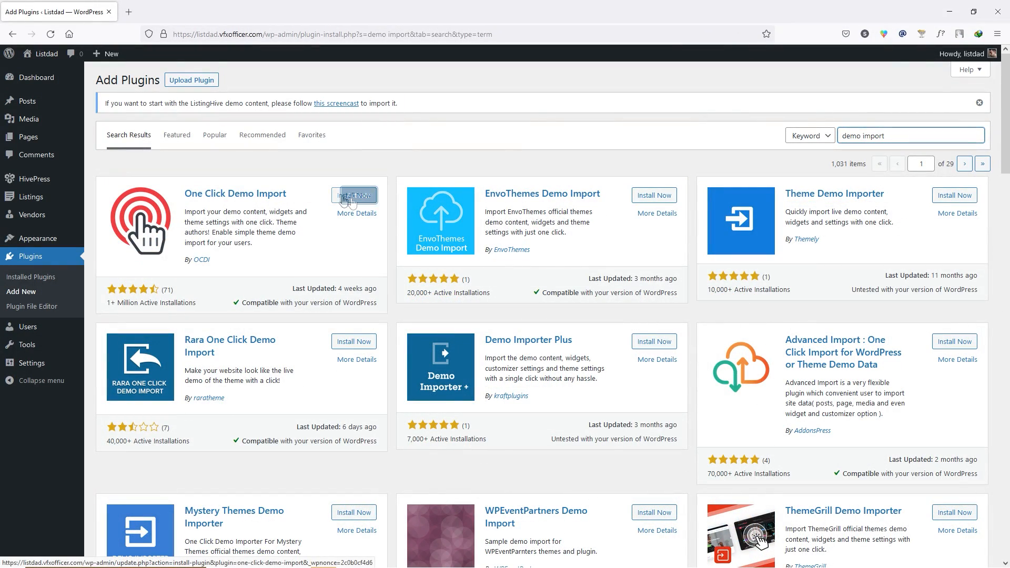
left_click(347, 199)
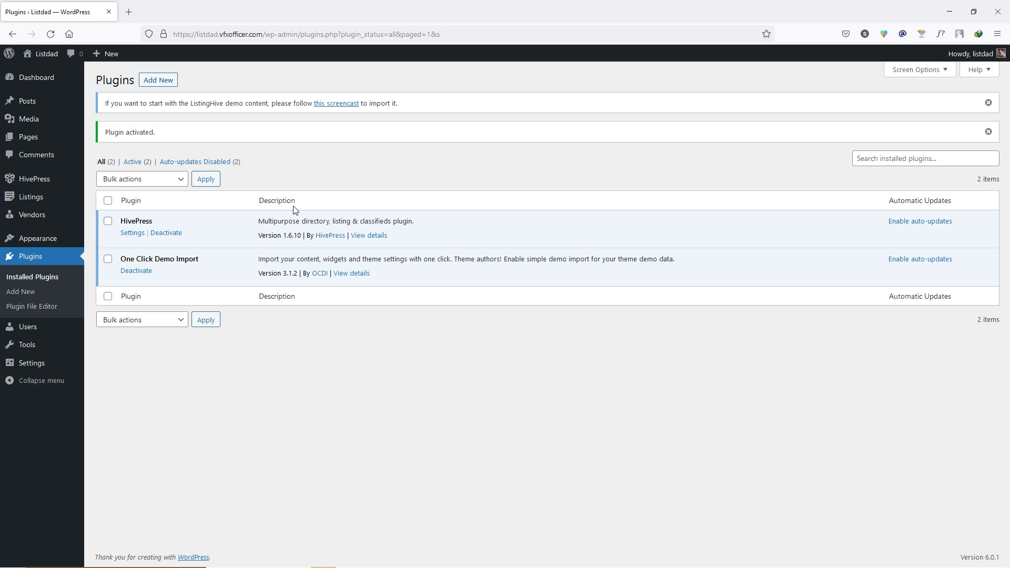
- Open the Import Demo Data page and go to the Manual Demo File Import section
mouse_move(48, 238)
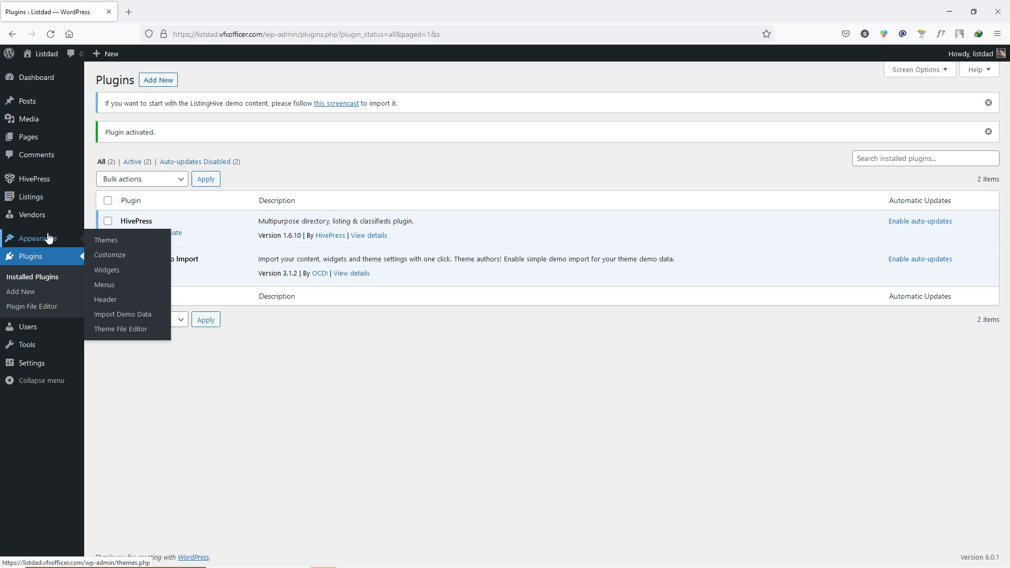
left_click(135, 314)
scroll(193, 312, "down", 4)
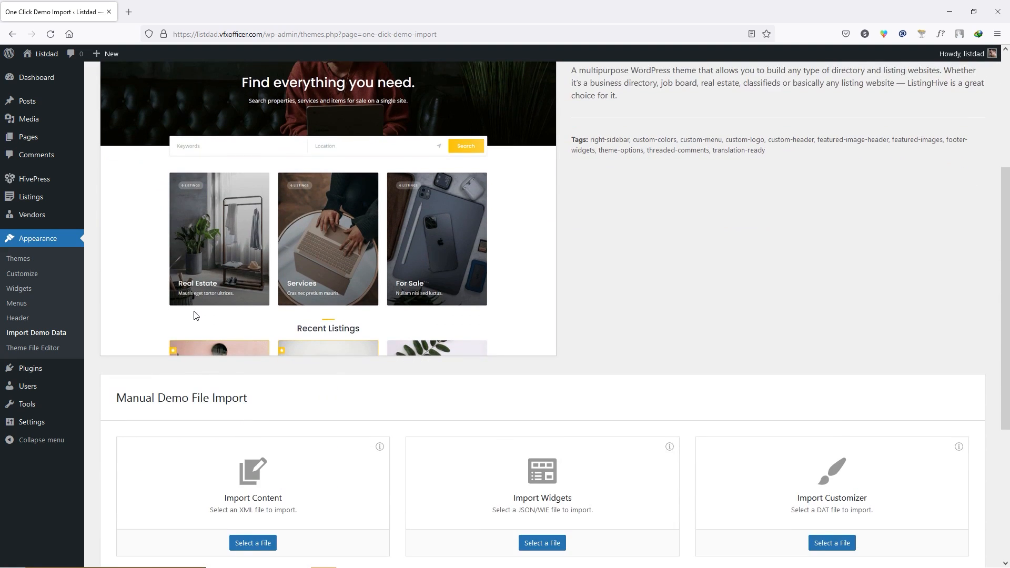
scroll(194, 315, "down", 5)
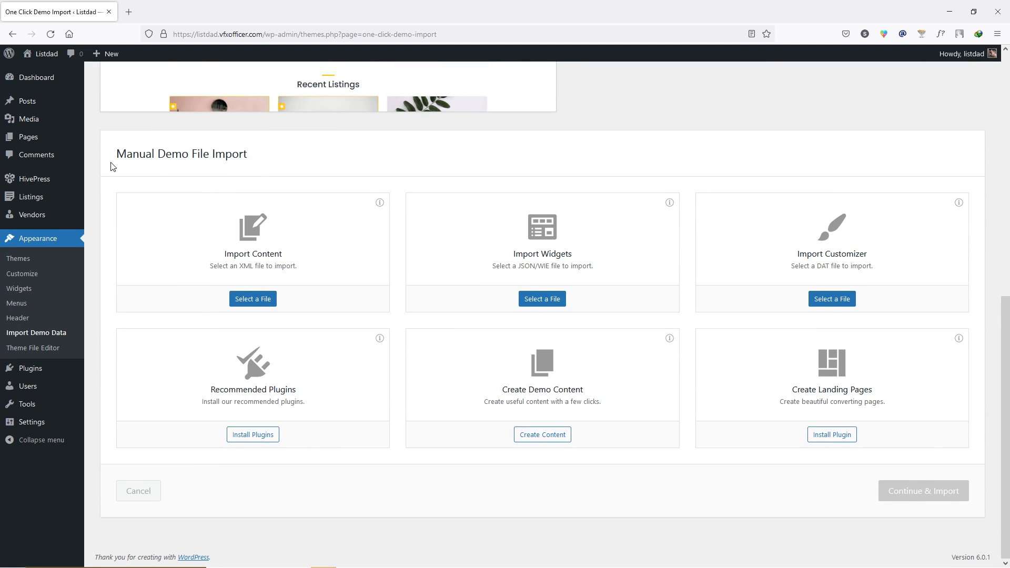
left_click_drag(114, 153, 247, 160)
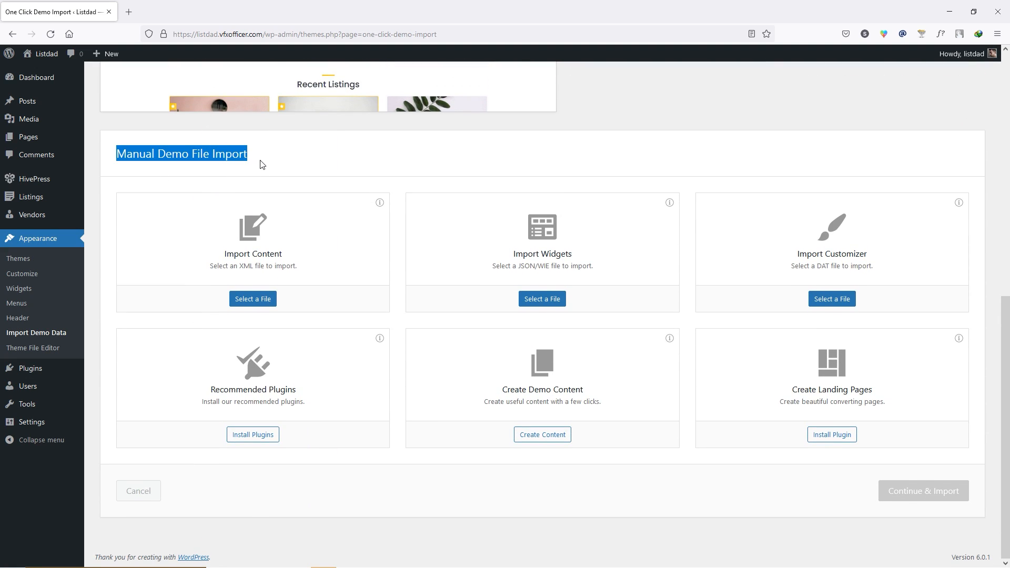
left_click(243, 159)
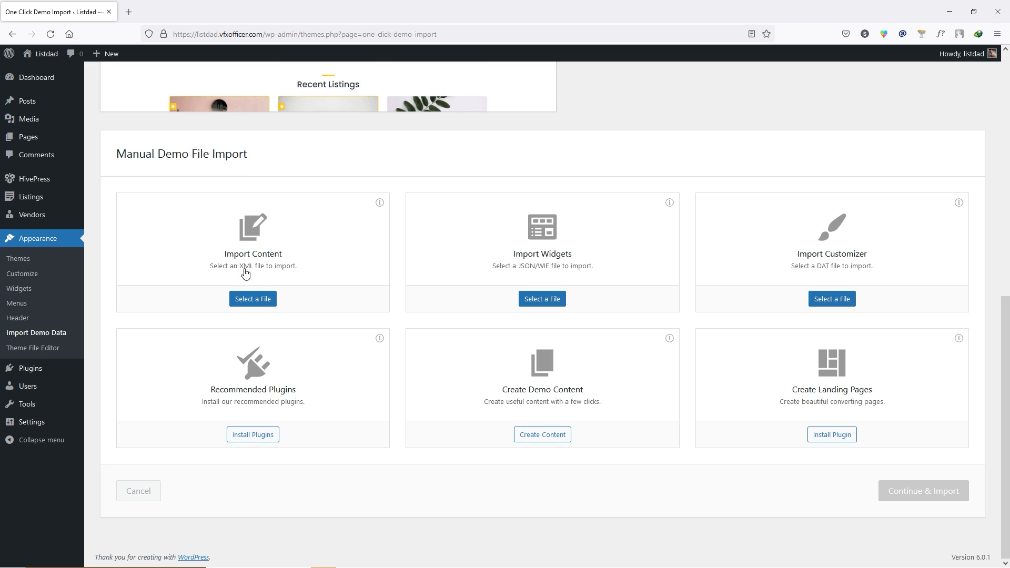
- Choose content.xml, widgets.wie and customizer.dat as import files and start the import
left_click(251, 304)
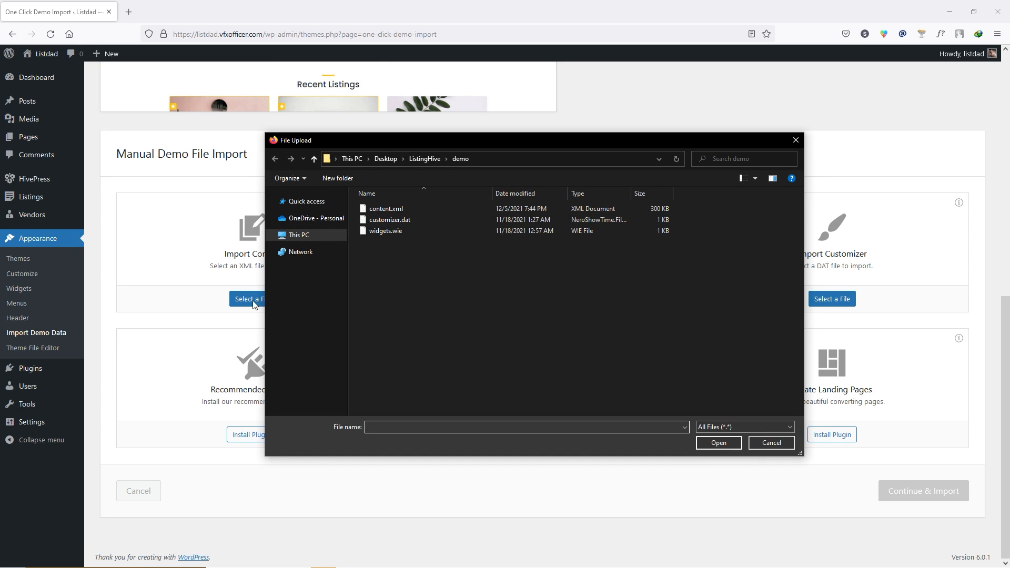
left_click(400, 209)
left_click(715, 445)
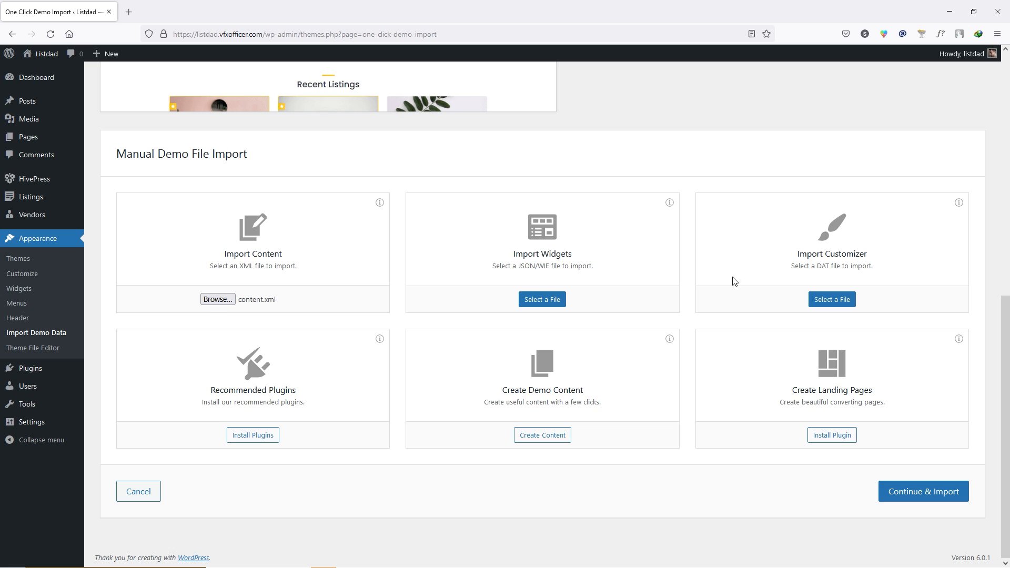
left_click(537, 301)
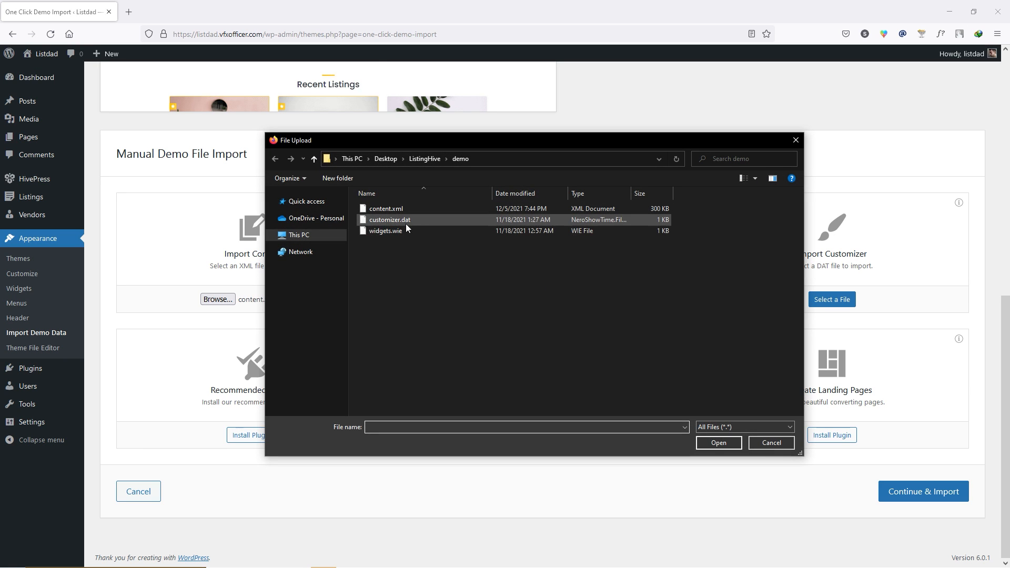
double_click(405, 220)
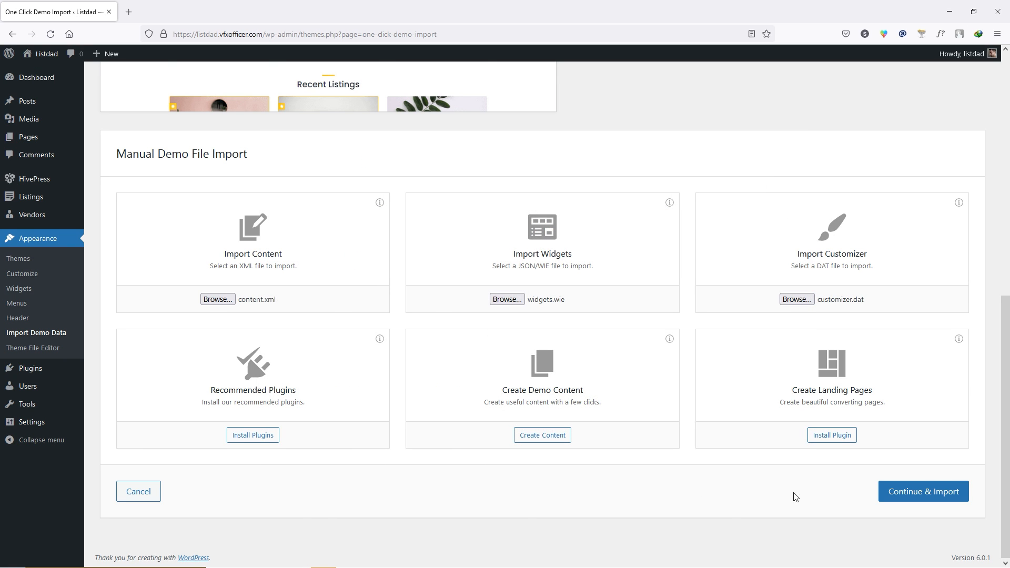
left_click(889, 495)
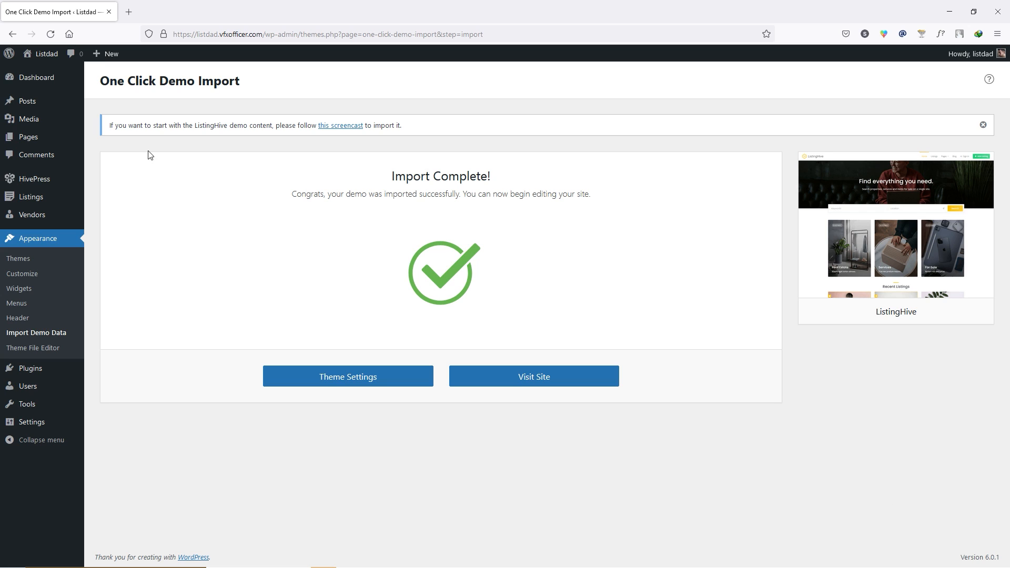
- Preview the demo-filled Listdad homepage in a new tab, close it, and return to the Dashboard
mouse_move(46, 58)
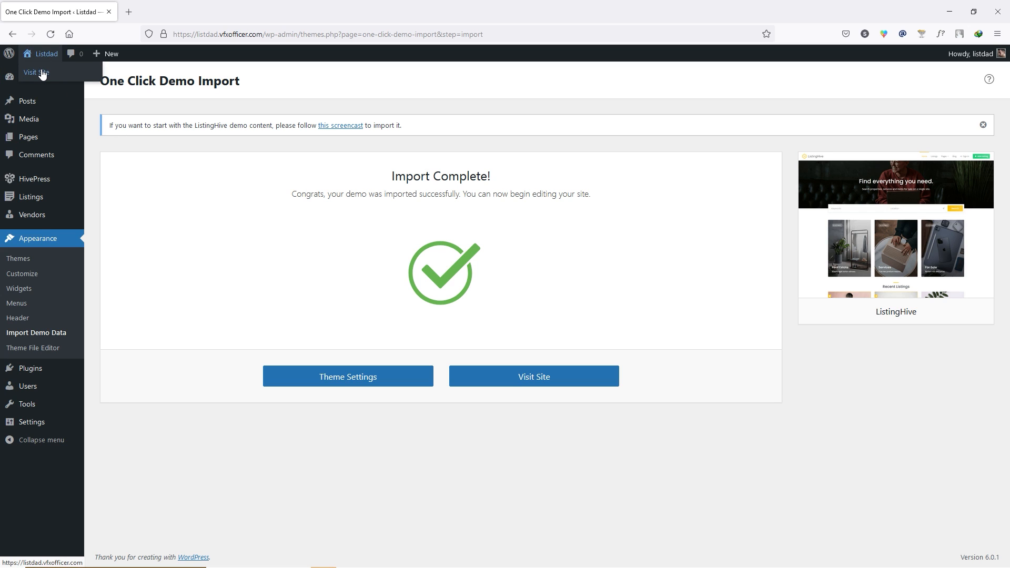
right_click(43, 74)
left_click(72, 80)
left_click(159, 10)
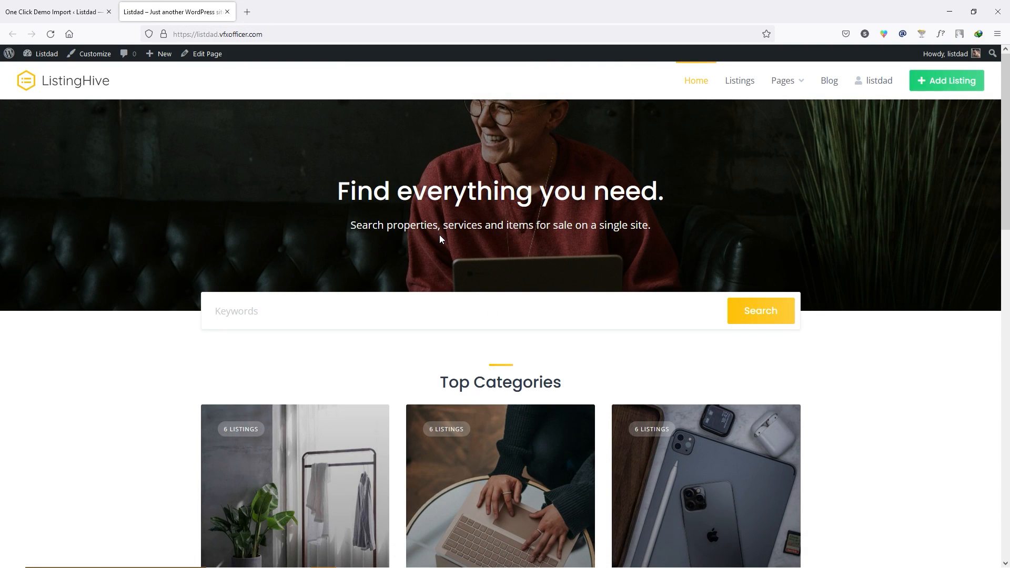
scroll(440, 236, "down", 15)
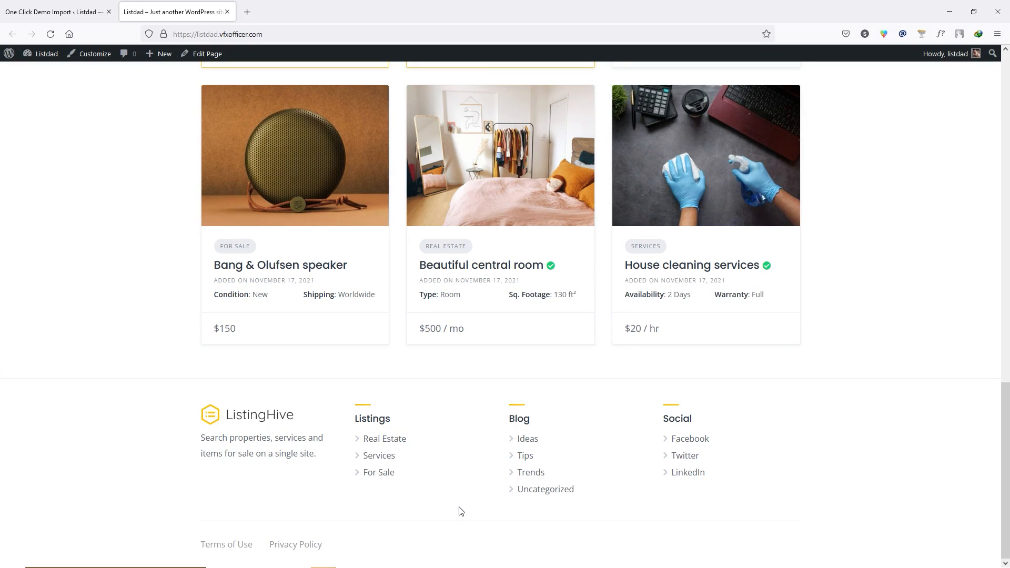
scroll(460, 511, "up", 15)
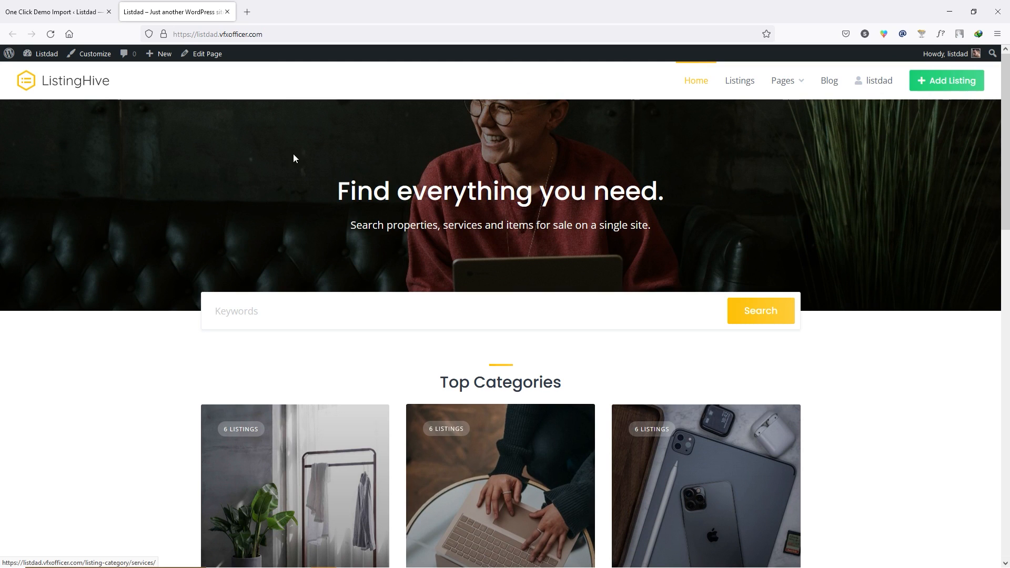
left_click(228, 12)
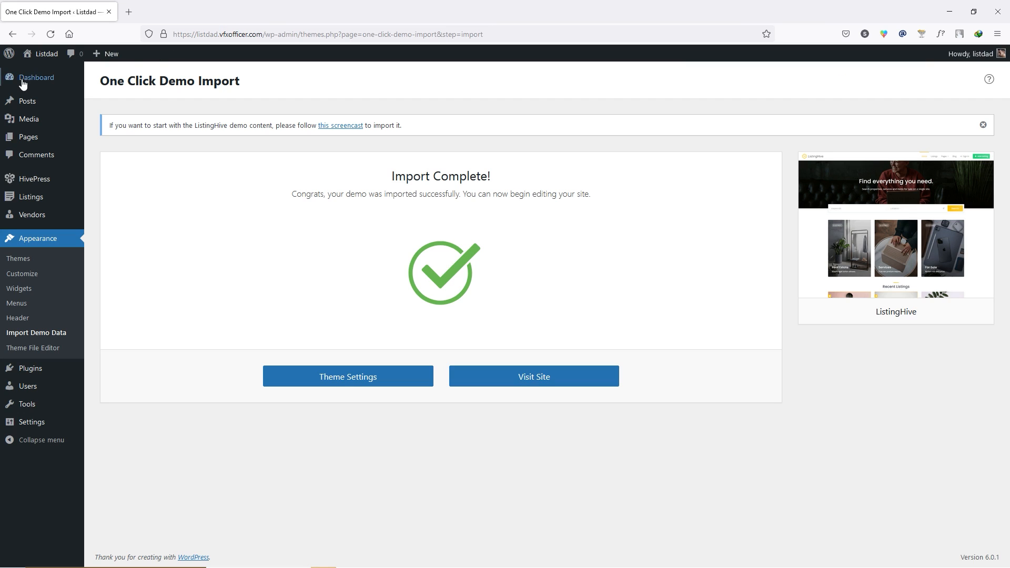
left_click(30, 82)
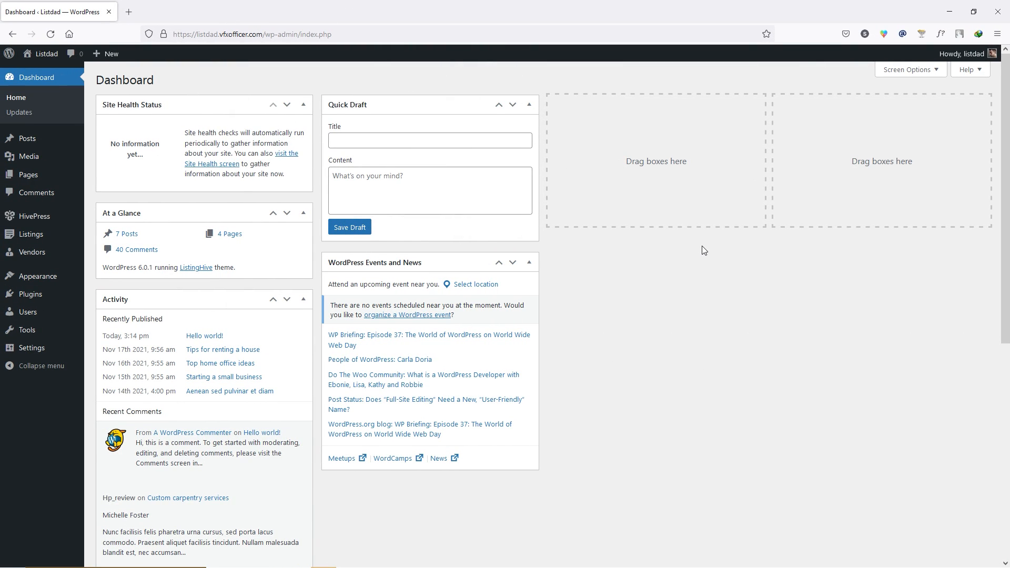
- Review the HivePress Settings Listings tab, then go to HivePress Extensions
mouse_move(51, 221)
left_click(112, 220)
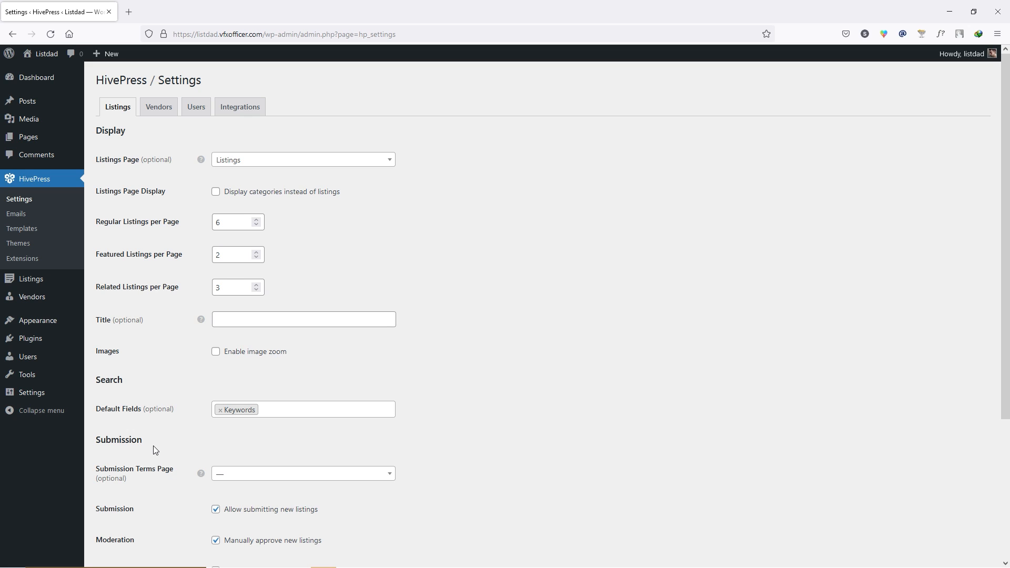
left_click(37, 259)
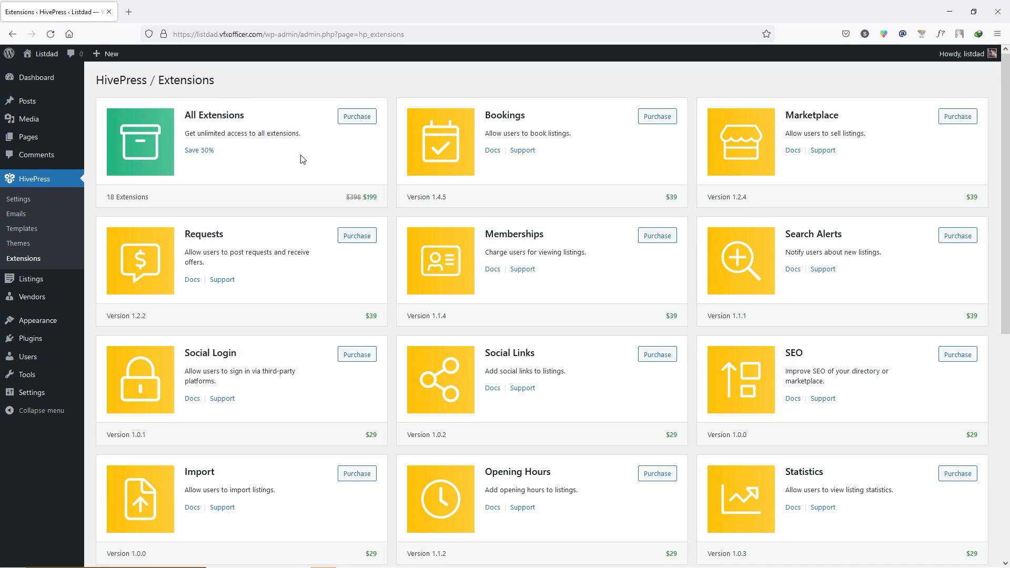
- Find the free Claim Listings, Favorites, Geolocation, Messages, Paid Listings and Reviews extensions; install Claim Listings
left_click_drag(213, 153, 184, 153)
left_click(223, 178)
scroll(341, 282, "down", 2)
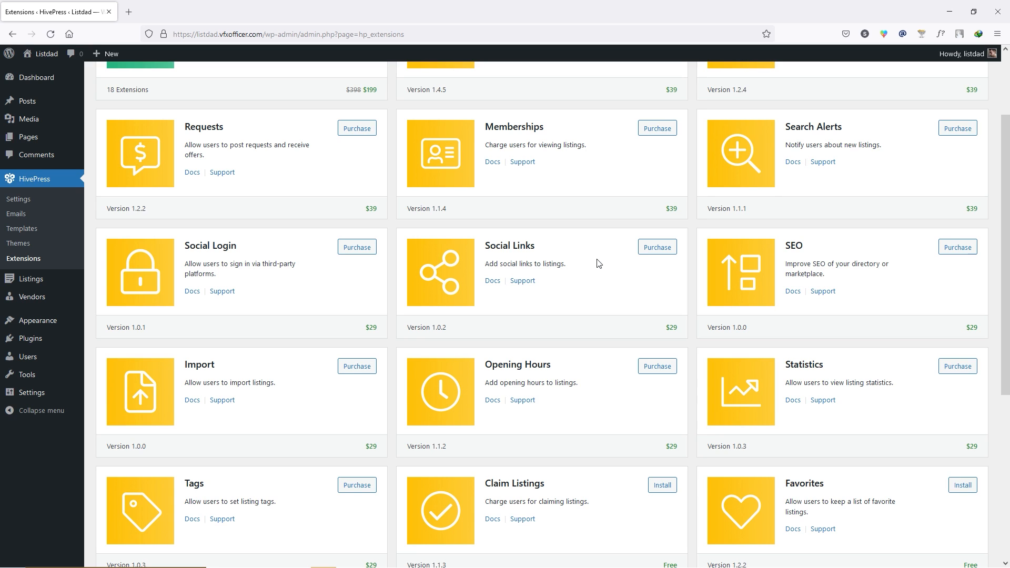
scroll(598, 263, "down", 5)
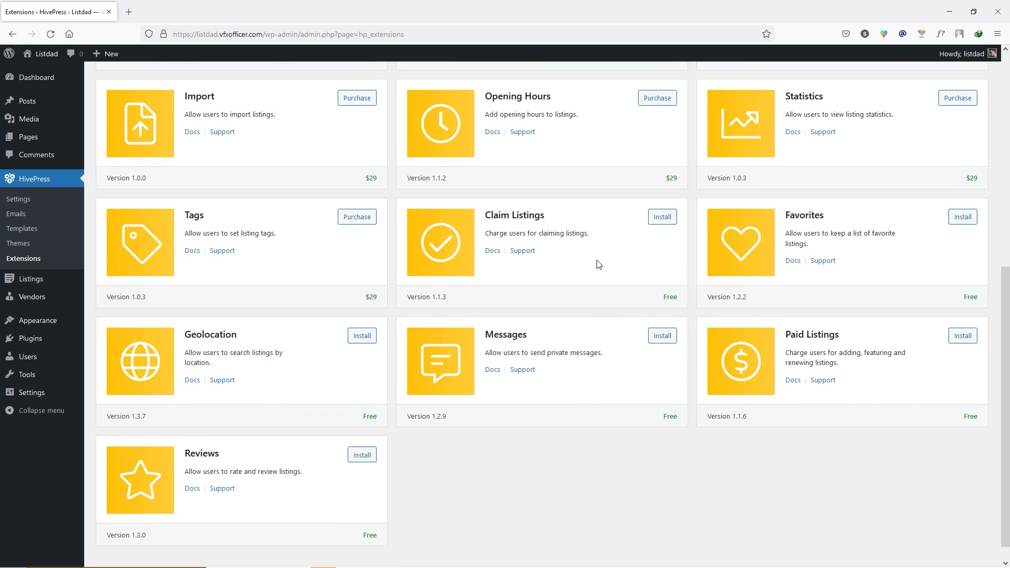
left_click_drag(500, 215, 555, 216)
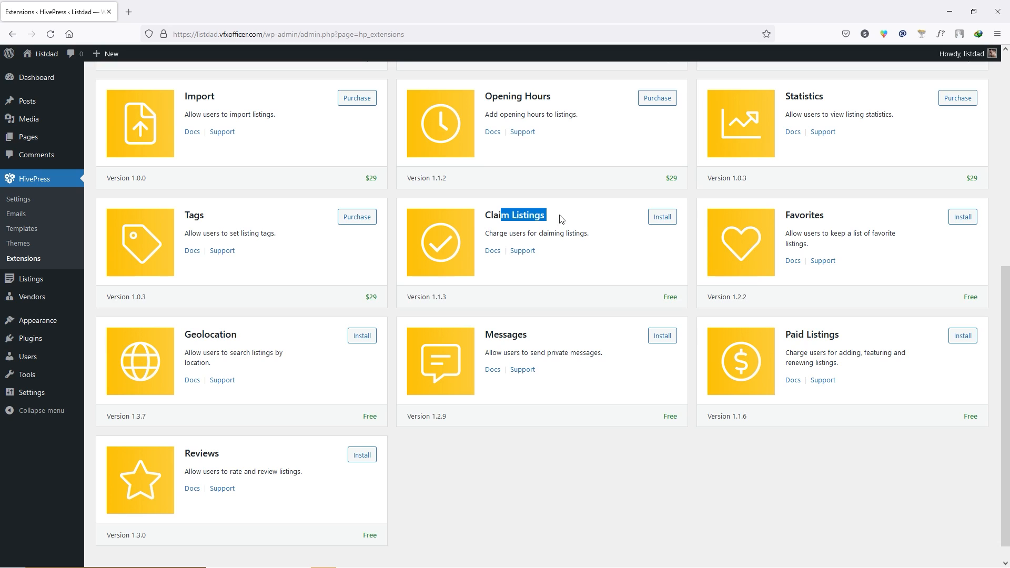
left_click_drag(793, 215, 824, 216)
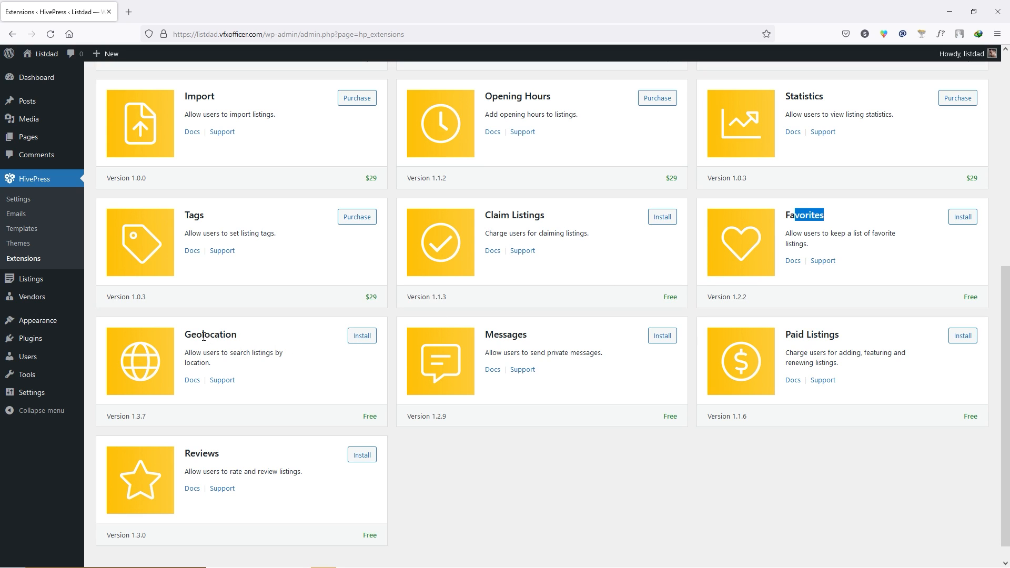
left_click_drag(202, 335, 238, 337)
left_click_drag(498, 335, 531, 337)
left_click_drag(804, 335, 841, 336)
left_click_drag(203, 452, 221, 454)
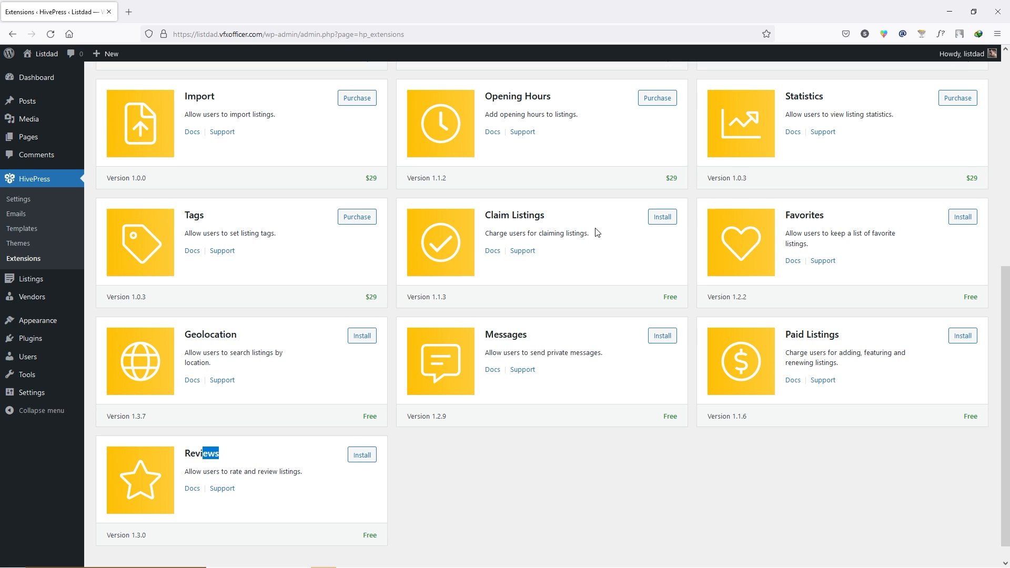
left_click(662, 217)
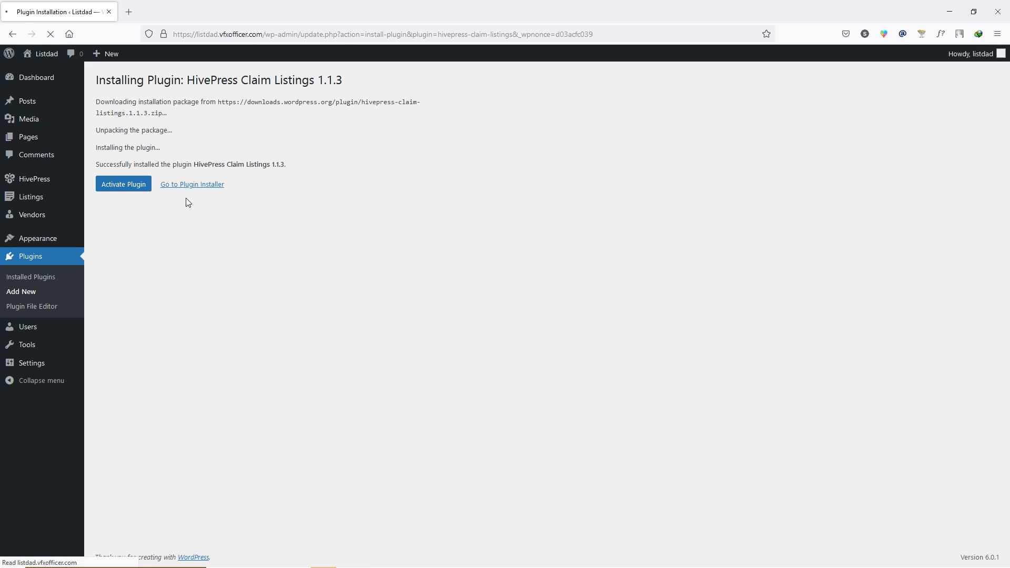
- Activate the Claim Listings plugin and return to the HivePress Extensions list
left_click(127, 184)
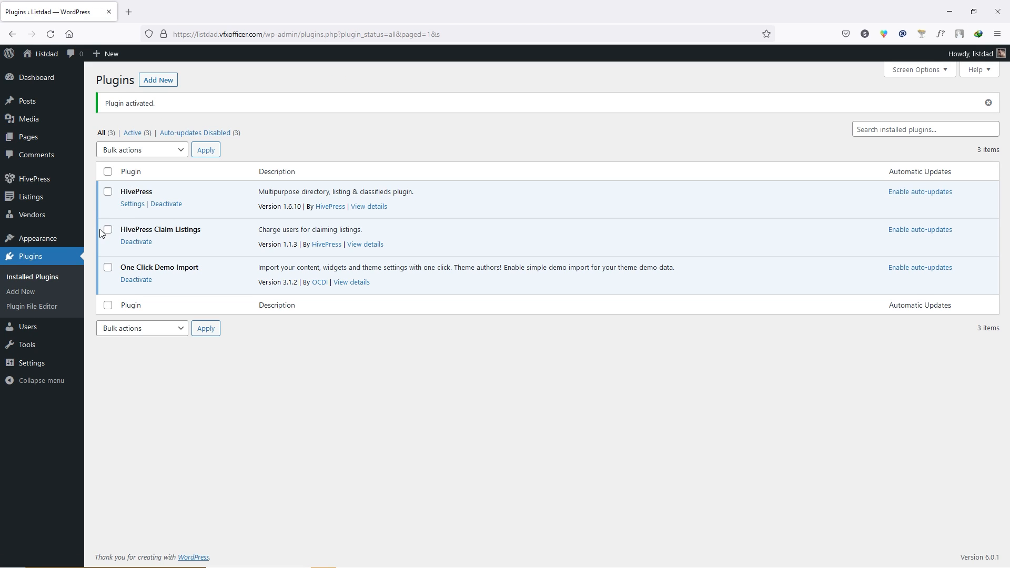
mouse_move(37, 178)
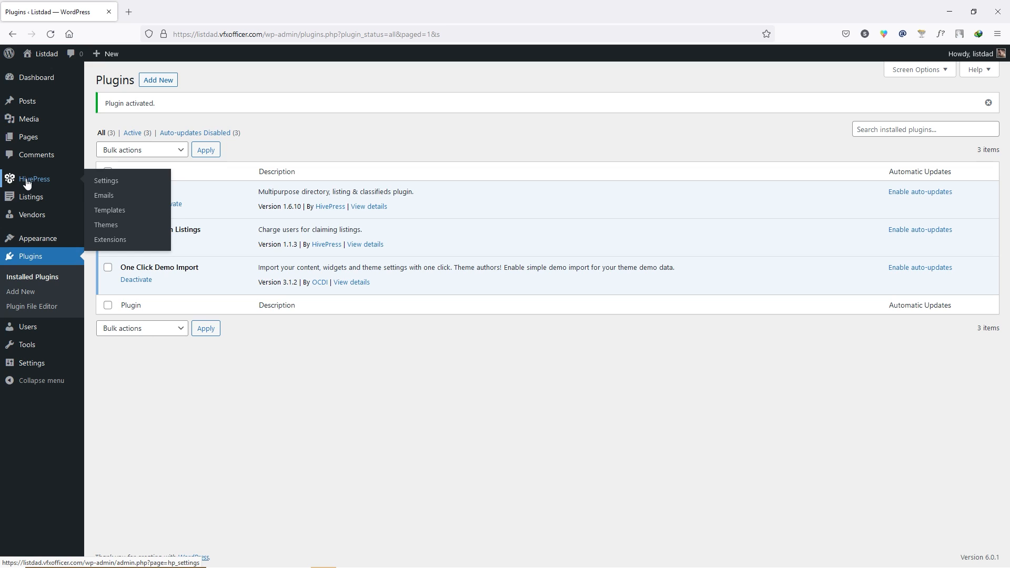
left_click(132, 240)
scroll(511, 305, "down", 7)
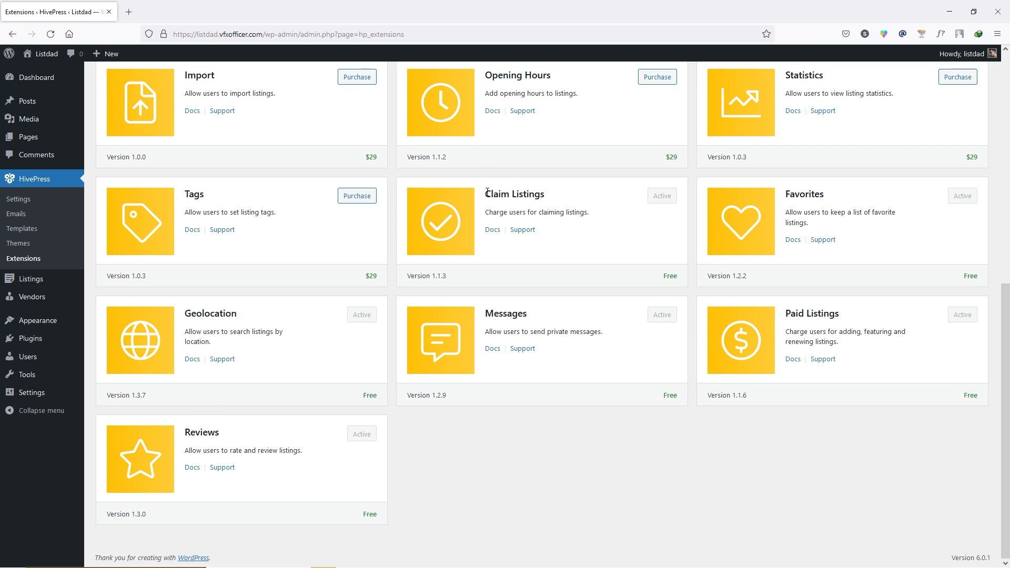
- Confirm Claim Listings, Favorites, Geolocation, Messages and Paid Listings are active, then go to HivePress Settings
left_click_drag(489, 192, 538, 194)
left_click(538, 194)
left_click_drag(799, 195, 815, 194)
left_click_drag(205, 314, 230, 315)
left_click_drag(500, 313, 519, 313)
left_click_drag(797, 314, 830, 314)
left_click(551, 438)
left_click(21, 200)
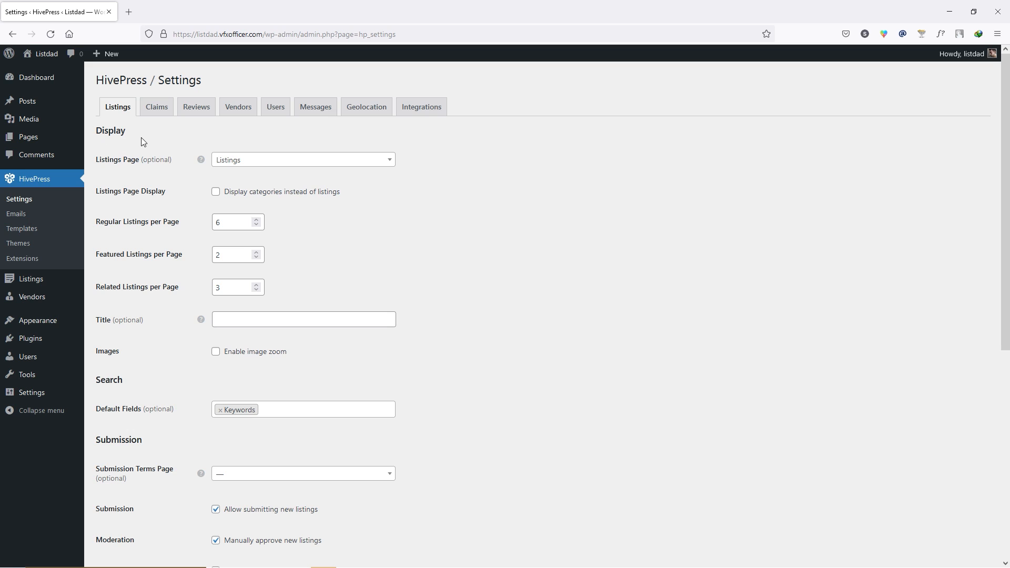
scroll(144, 147, "down", 1)
scroll(136, 153, "up", 1)
left_click(252, 163)
left_click(250, 163)
left_click(248, 163)
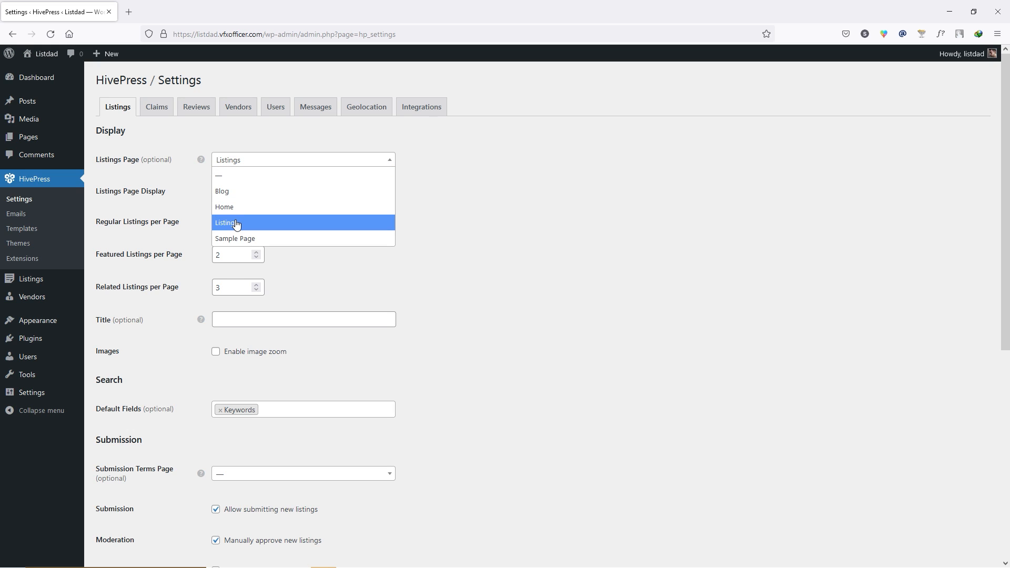
left_click(437, 192)
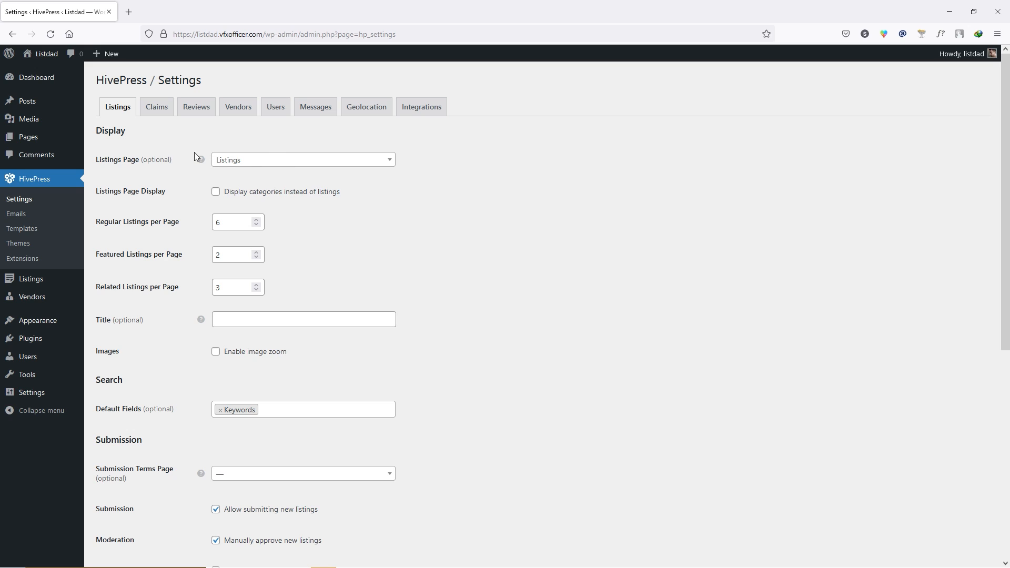
mouse_move(35, 141)
left_click(256, 286)
left_click(257, 291)
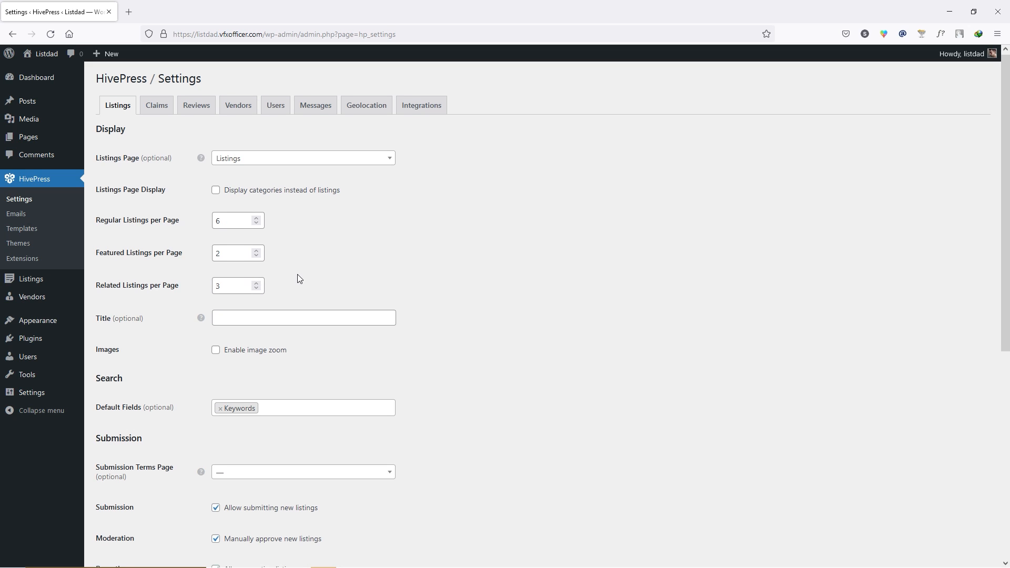
scroll(143, 244, "down", 2)
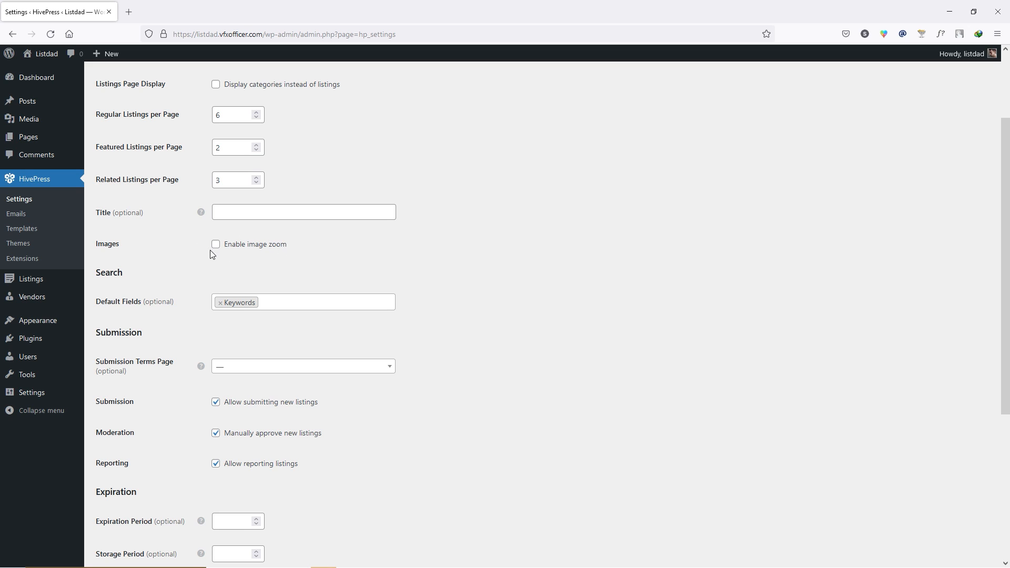
left_click_drag(95, 272, 122, 273)
left_click(137, 280)
- Leave the Submission Terms Page set to none
scroll(169, 298, "down", 3)
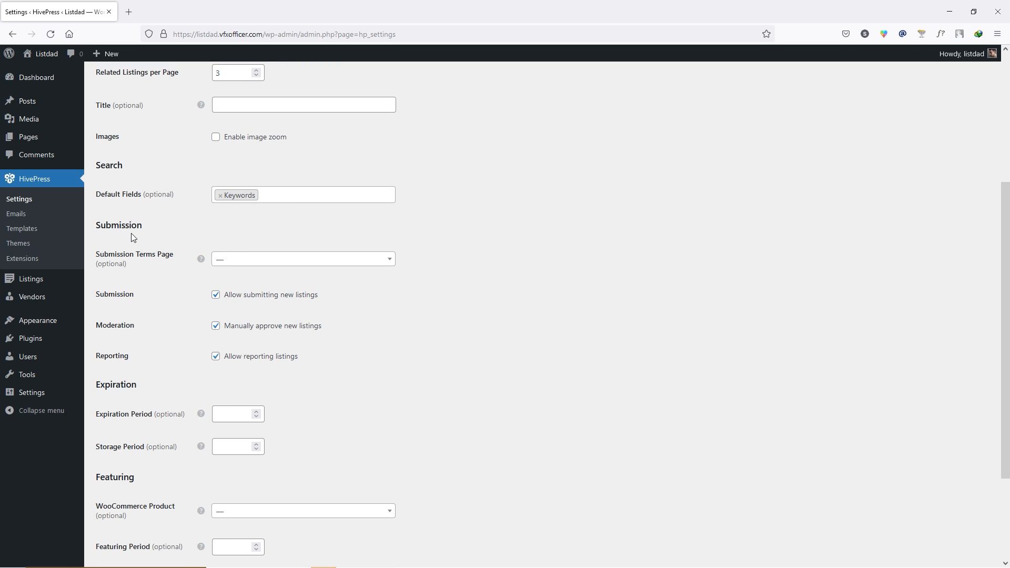
left_click(245, 261)
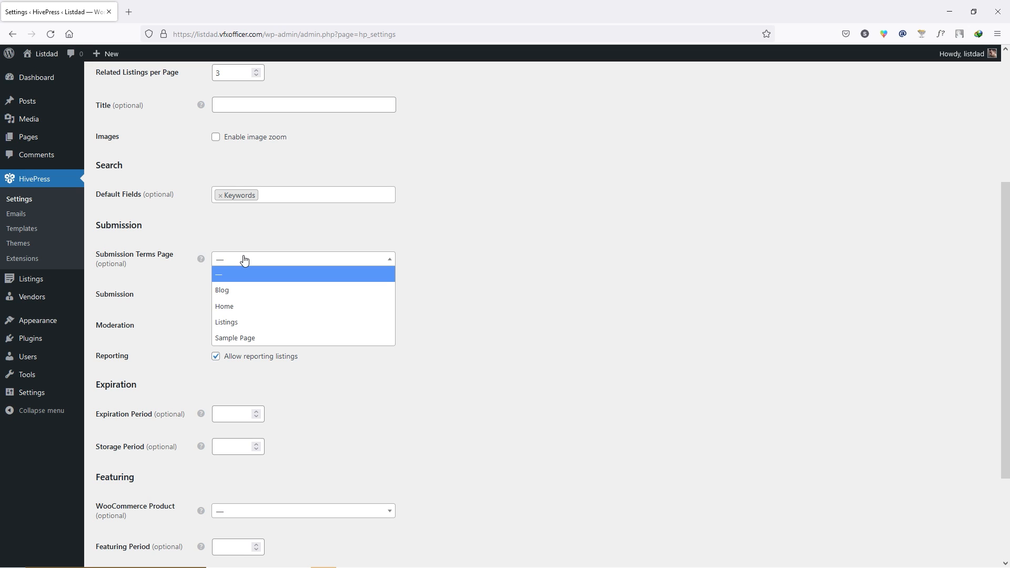
left_click(464, 278)
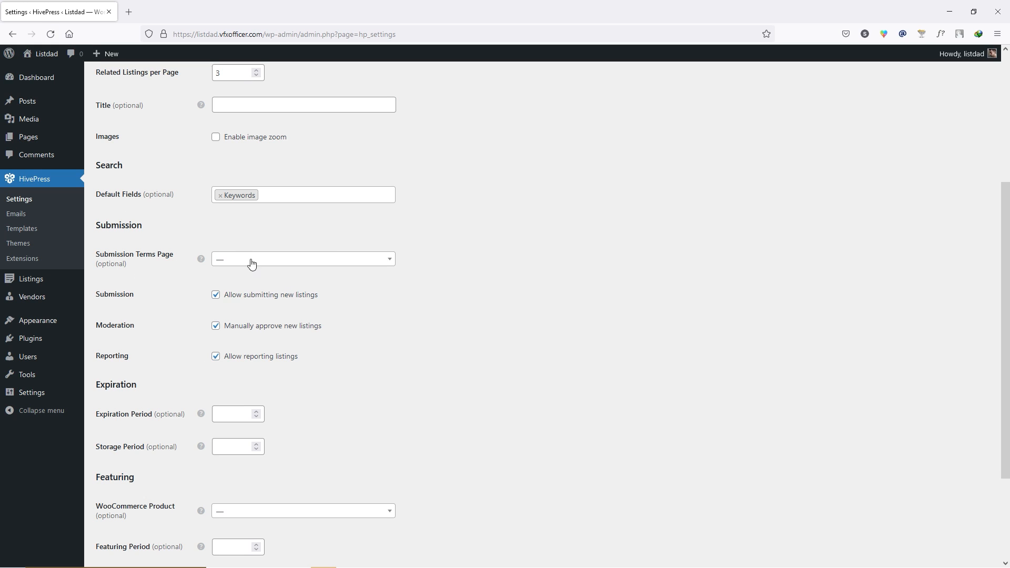
- Clear the Expiration Period field so it is blank
scroll(128, 291, "down", 1)
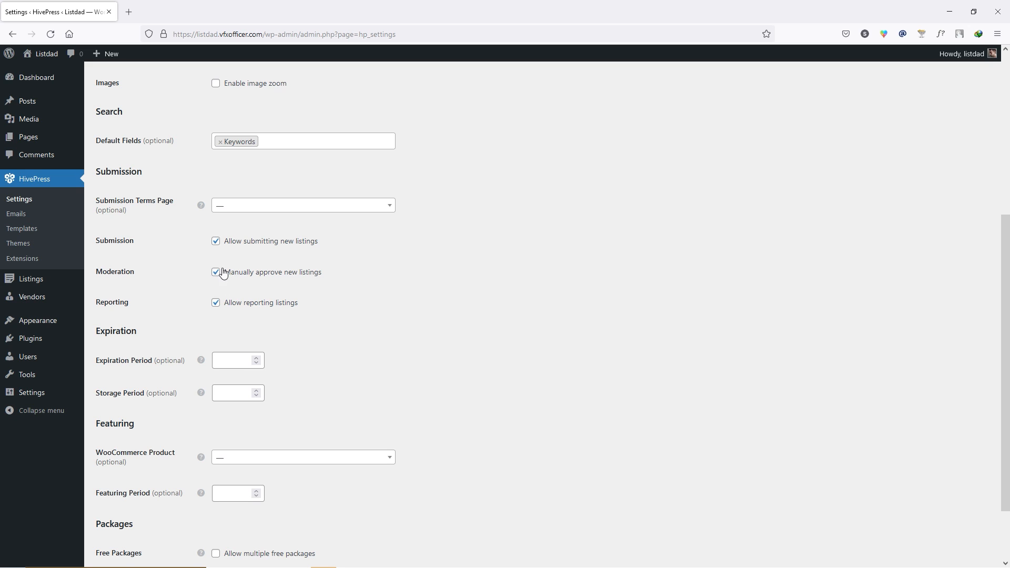
scroll(143, 292, "down", 3)
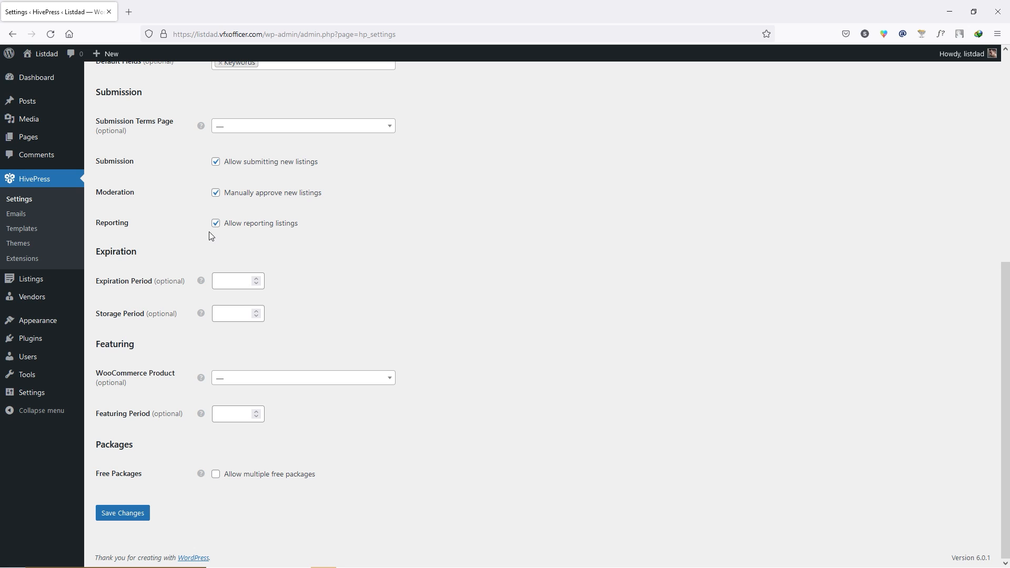
left_click(107, 288)
left_click(257, 285)
mouse_move(202, 282)
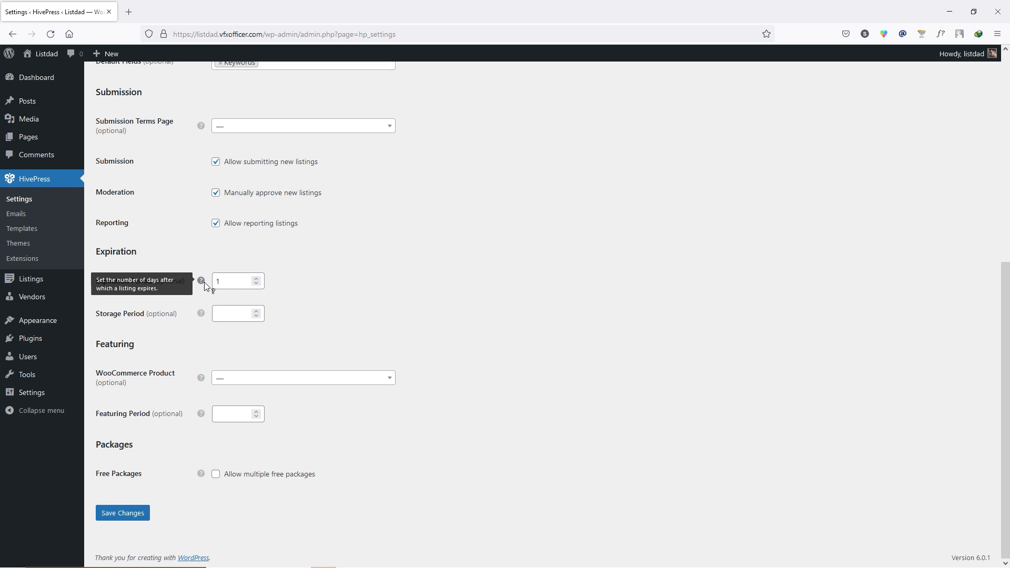
double_click(217, 282)
key("BackSpace")
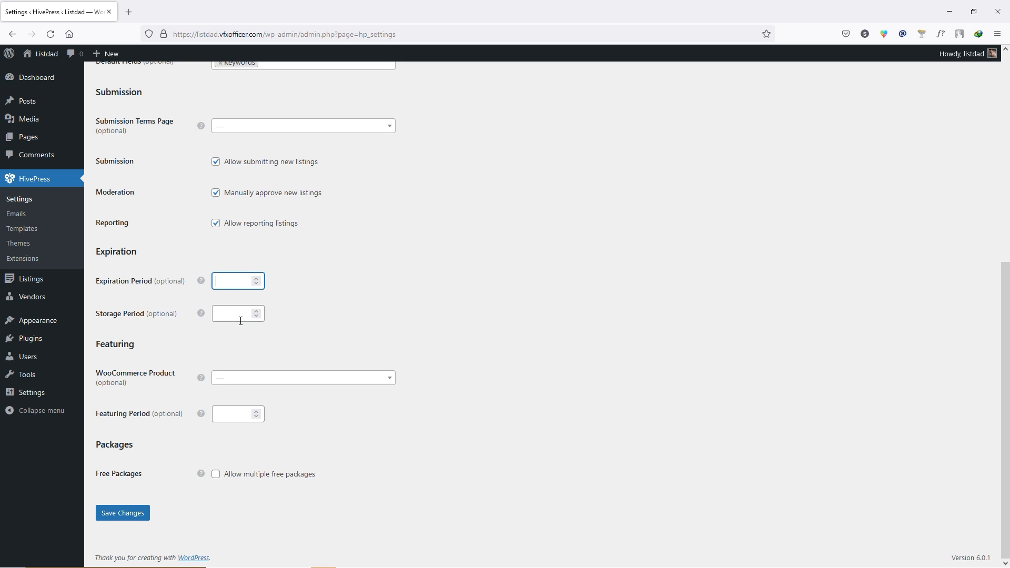
- Save the HivePress Listings settings
mouse_move(154, 325)
left_click_drag(99, 345, 134, 345)
left_click(138, 419)
left_click_drag(105, 444, 130, 445)
left_click(149, 447)
left_click(121, 518)
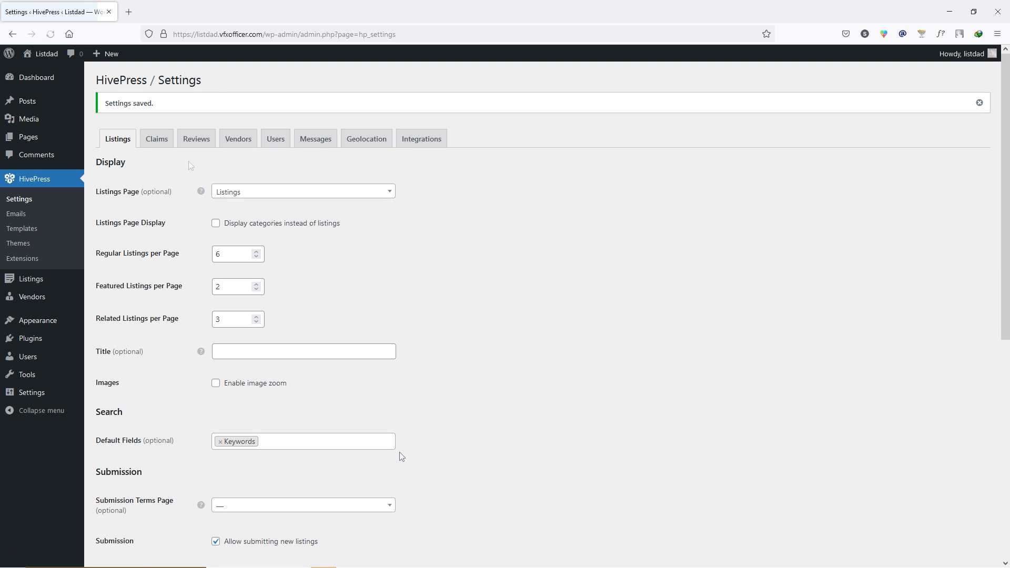
- On the Reviews tab, enable multiple reviews and replies to reviews, then save
left_click(159, 143)
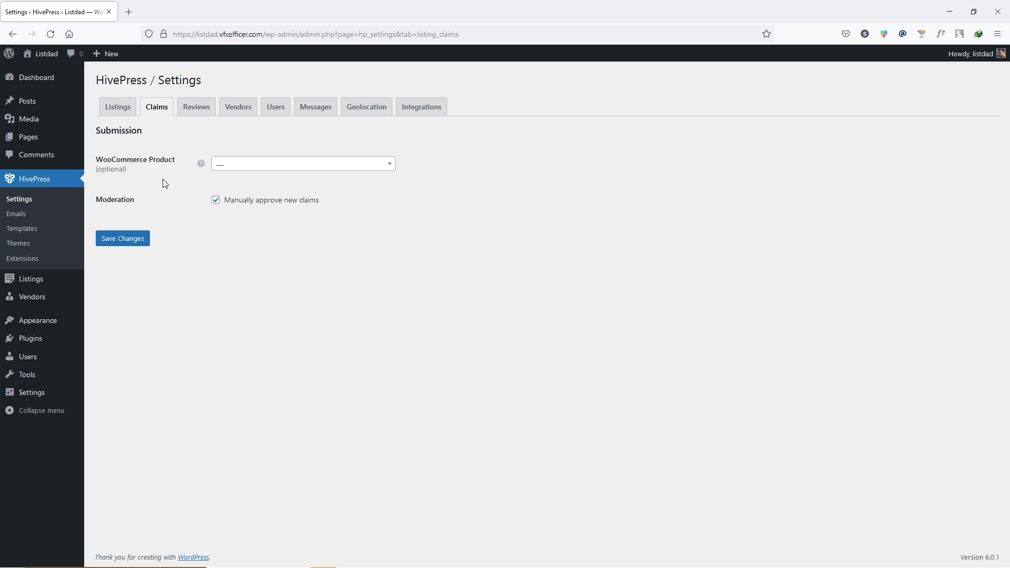
left_click(201, 111)
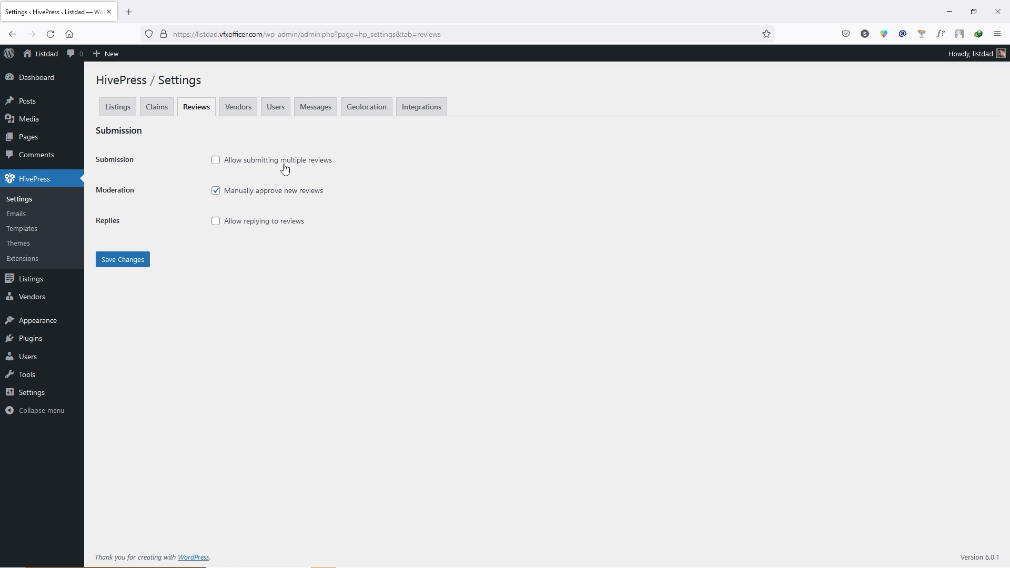
left_click(216, 160)
left_click(216, 223)
left_click(128, 259)
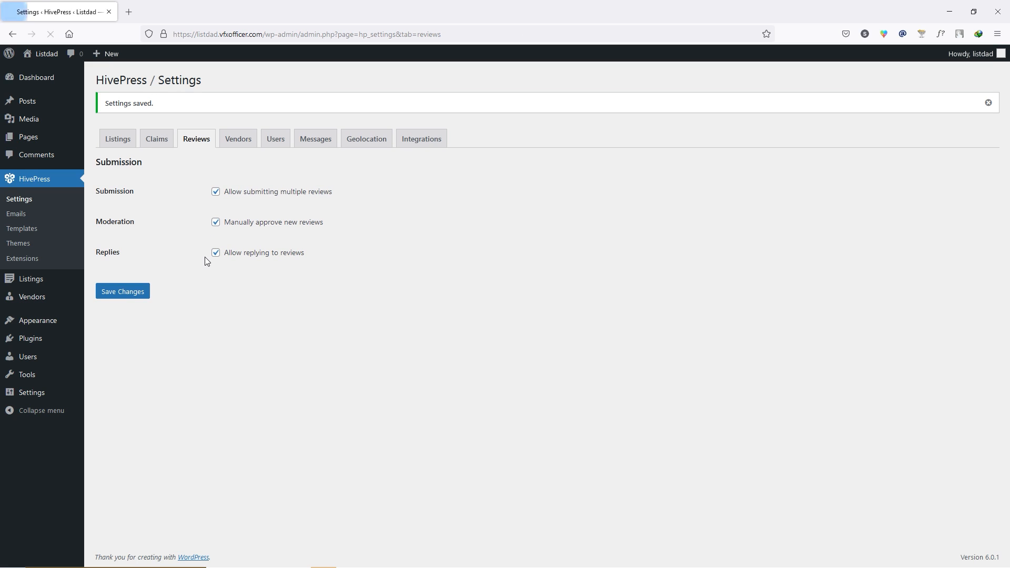
- Switch to the Vendors tab and briefly preview the live site in a new tab
left_click(247, 143)
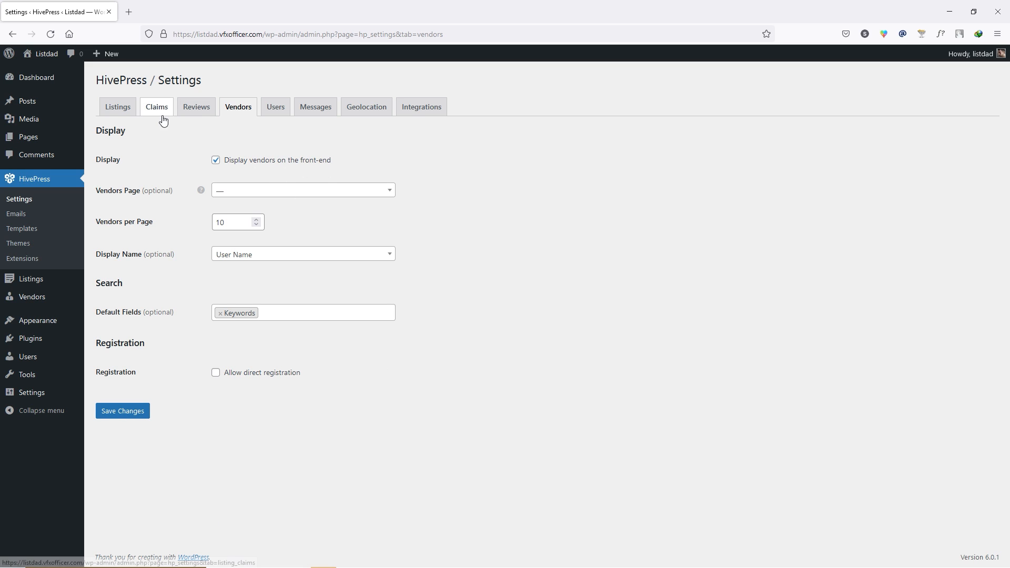
mouse_move(42, 54)
middle_click(45, 77)
left_click(160, 6)
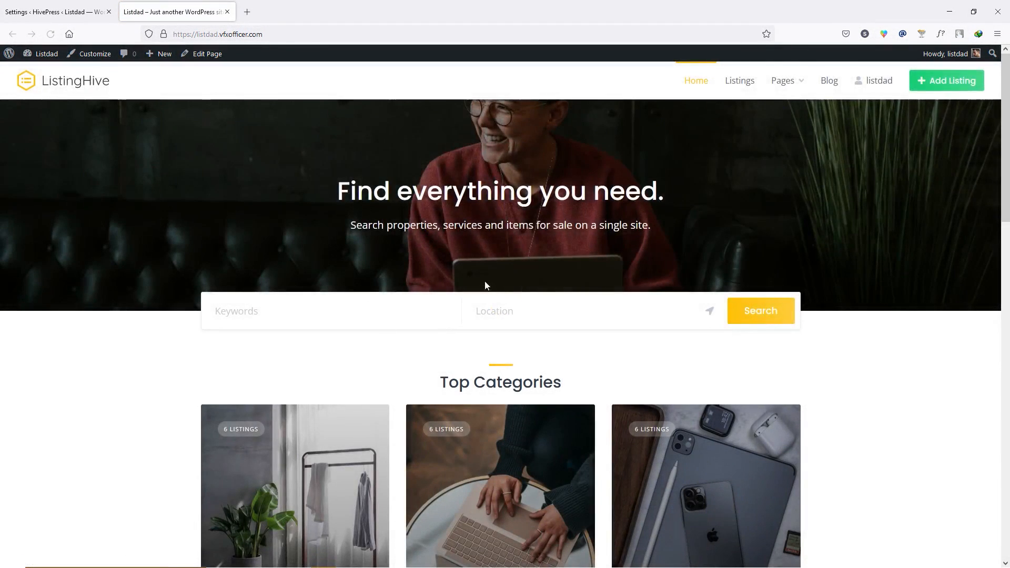
scroll(483, 273, "down", 5)
middle_click(183, 5)
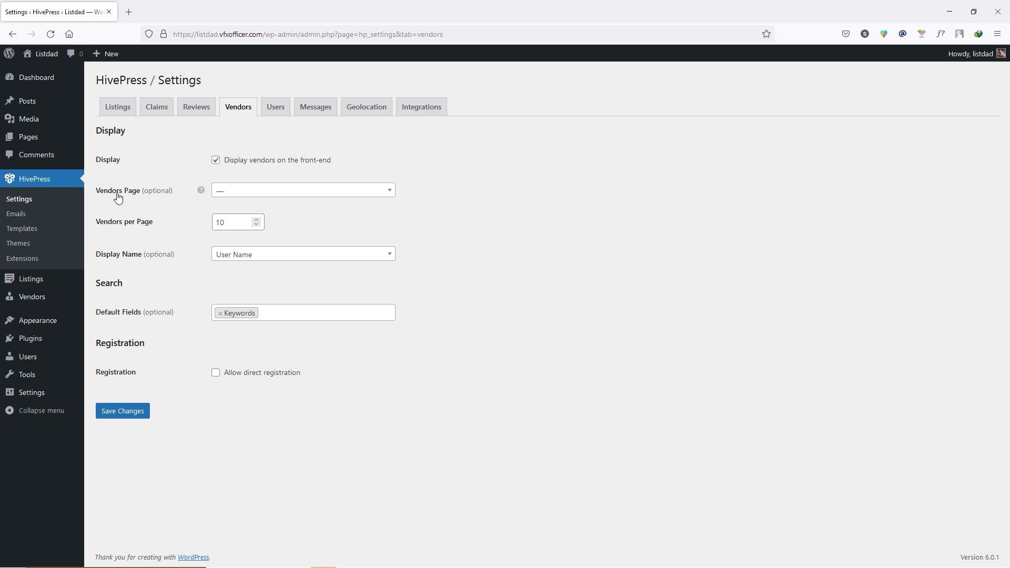
- Keep Vendors page unset, 10 per page, User Name display; enable direct registration and save
left_click(230, 193)
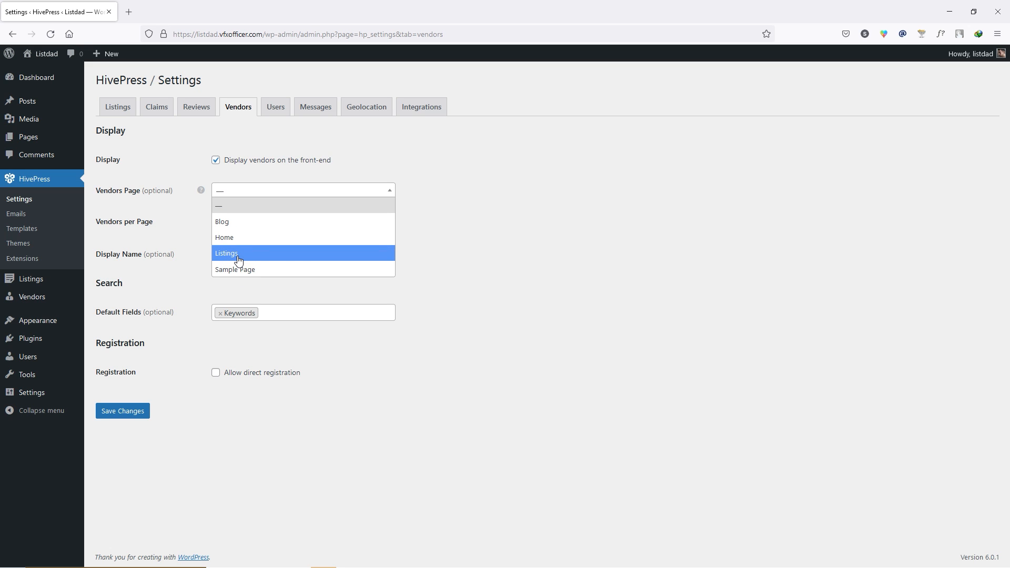
left_click(477, 237)
mouse_move(39, 138)
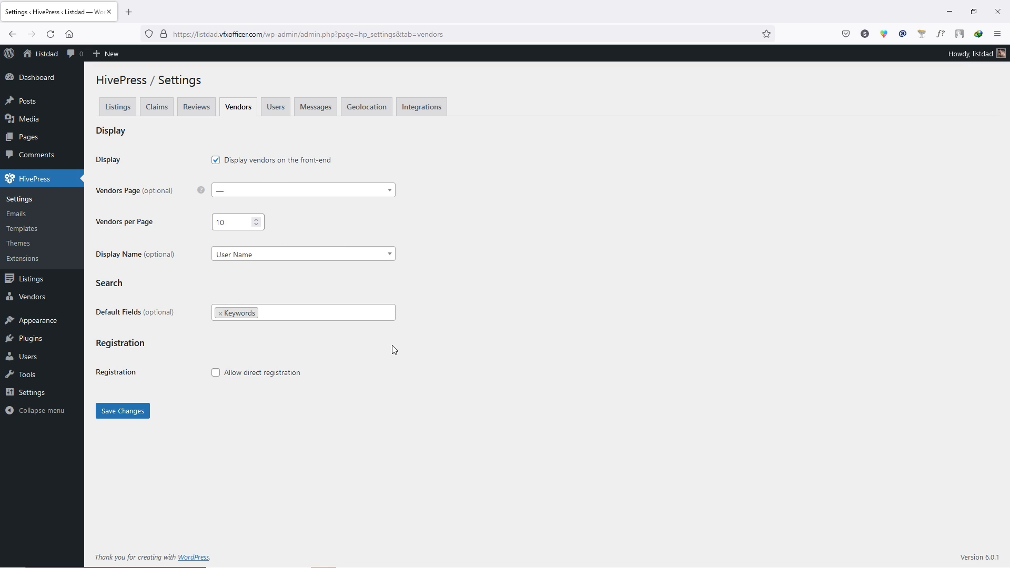
double_click(233, 221)
left_click(237, 221)
left_click(260, 256)
left_click(253, 270)
left_click(216, 373)
left_click(135, 410)
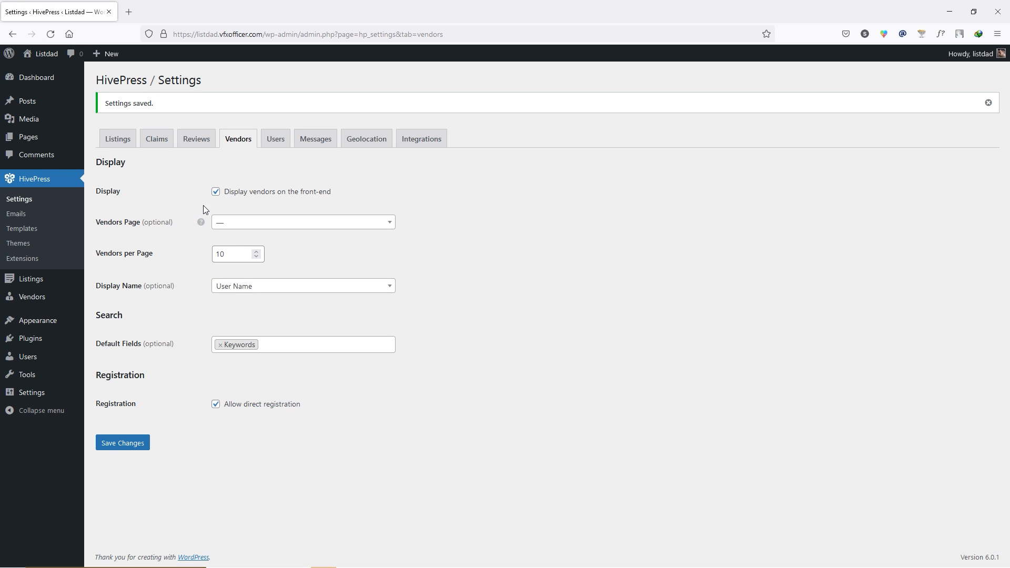
- On the Users tab, keep First Name as display name and no registration terms page
left_click(280, 146)
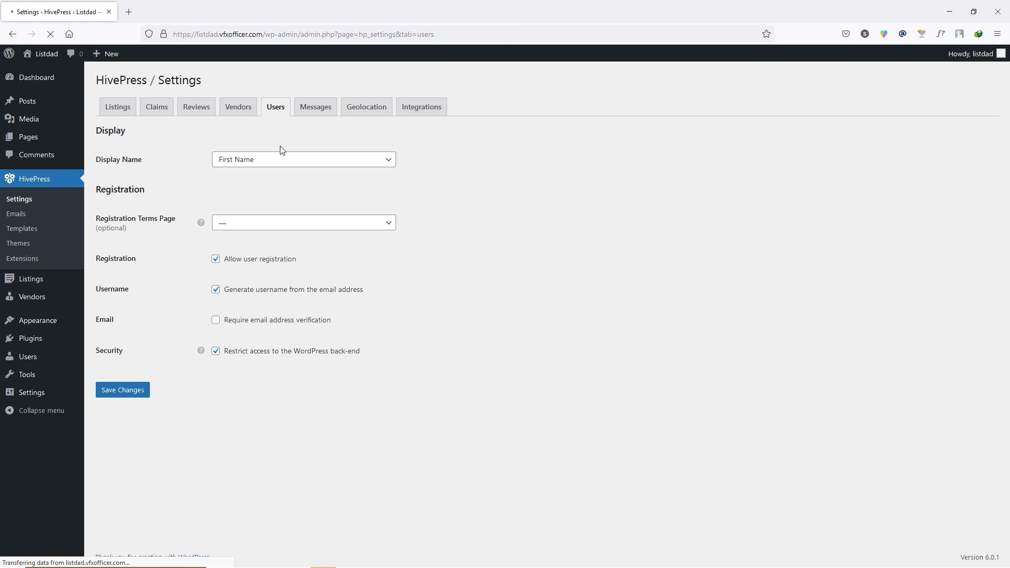
left_click(241, 160)
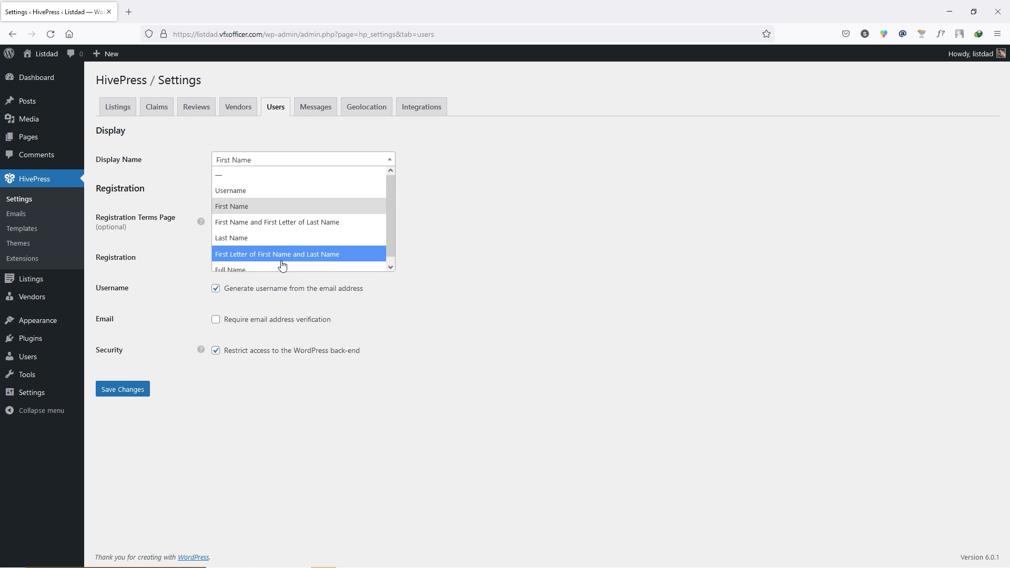
left_click(234, 201)
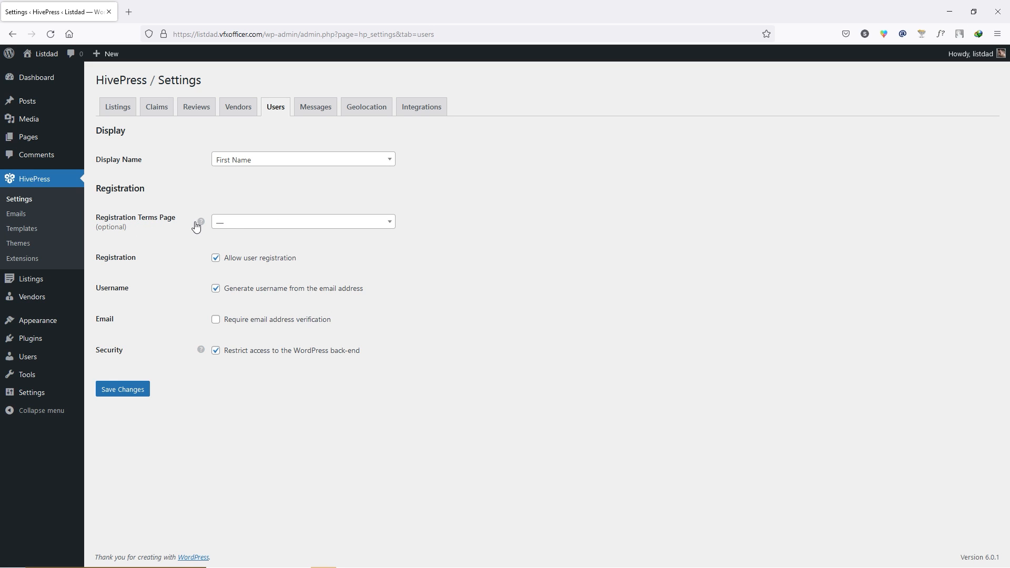
left_click(257, 226)
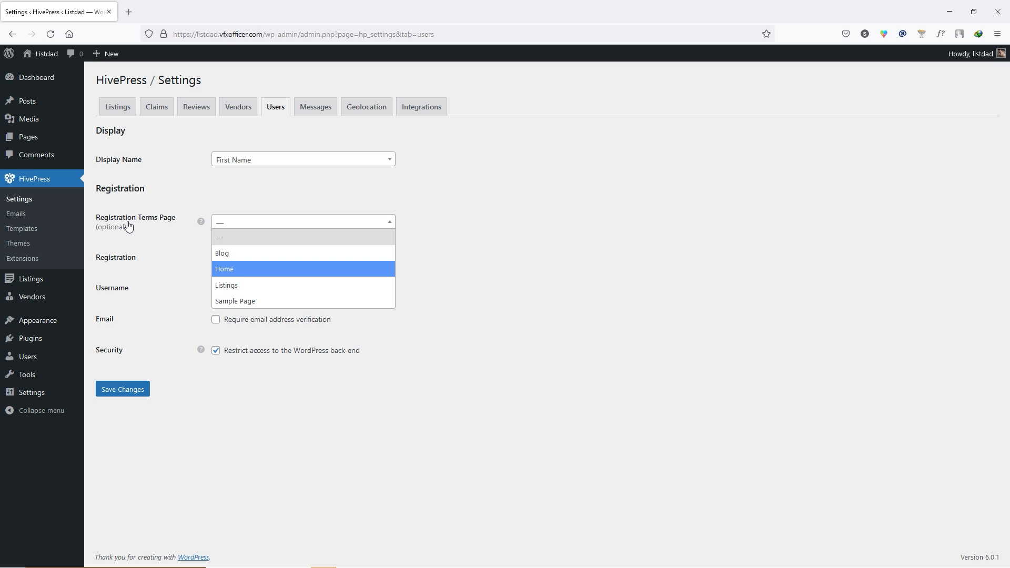
left_click(437, 232)
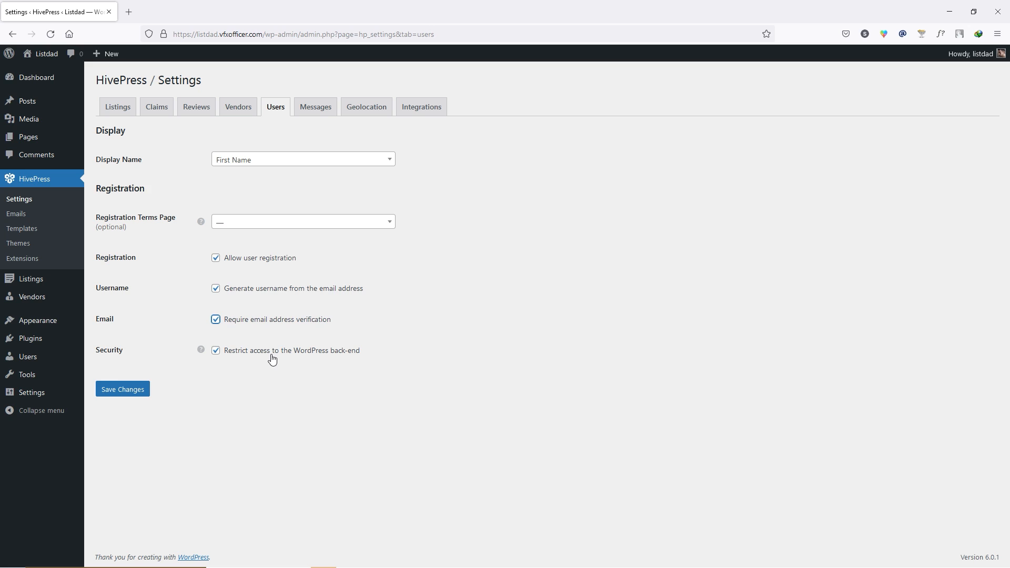
- Save the Users settings with email verification and back-end restriction, then go to Messages
left_click(127, 389)
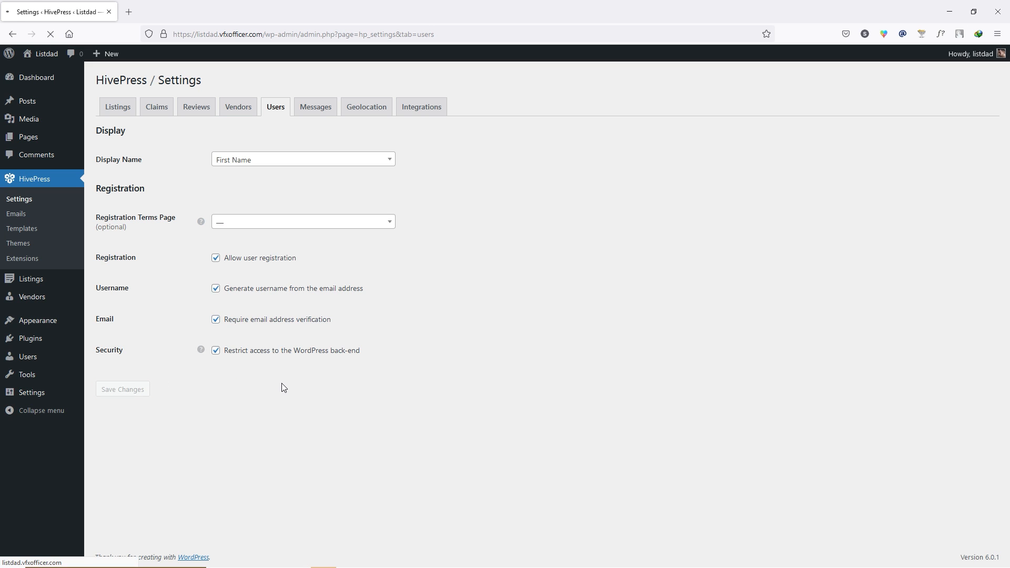
left_click(318, 148)
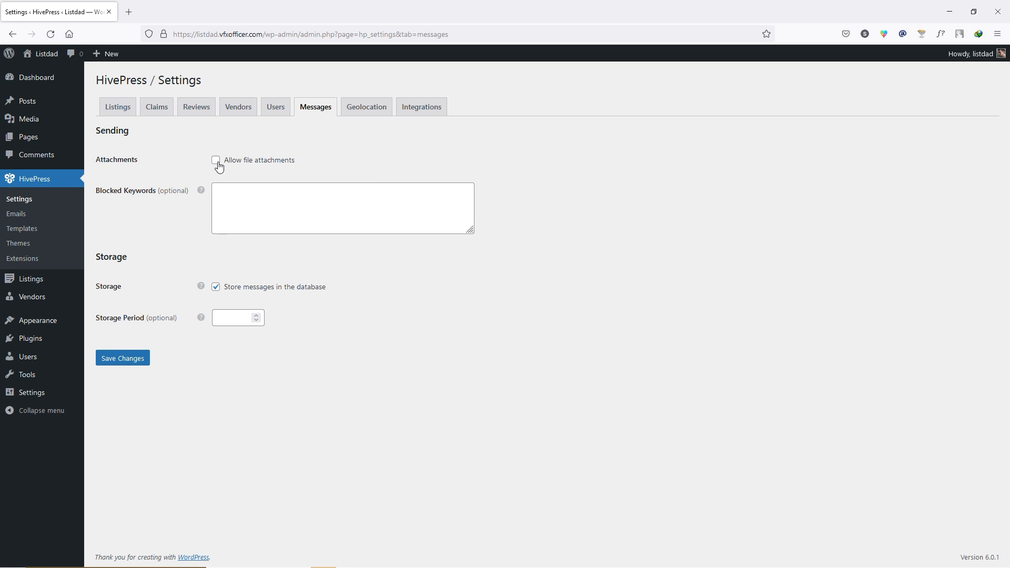
- Allow file attachments in messages, set the storage period to 4 days, and save
left_click(218, 161)
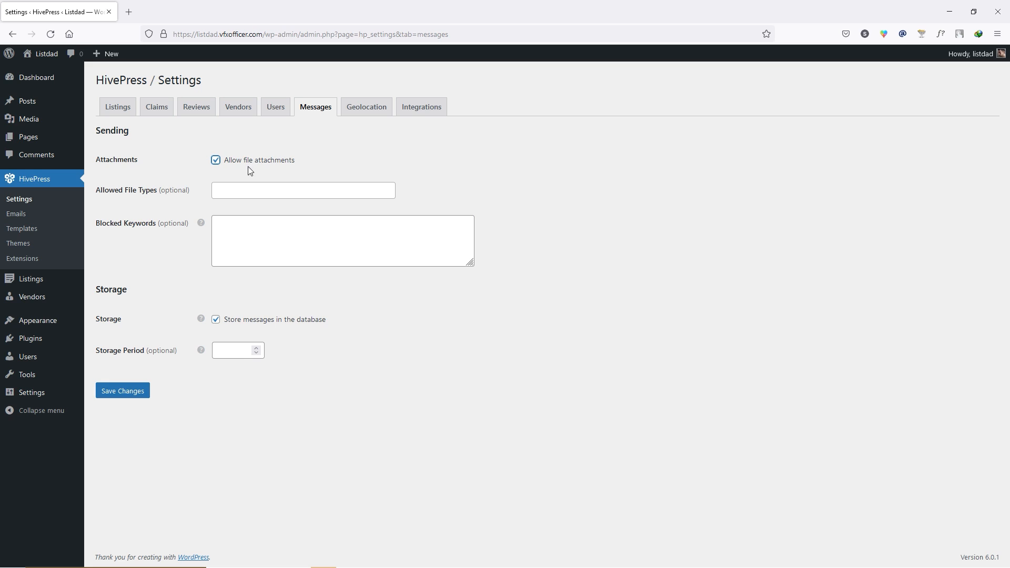
left_click(245, 190)
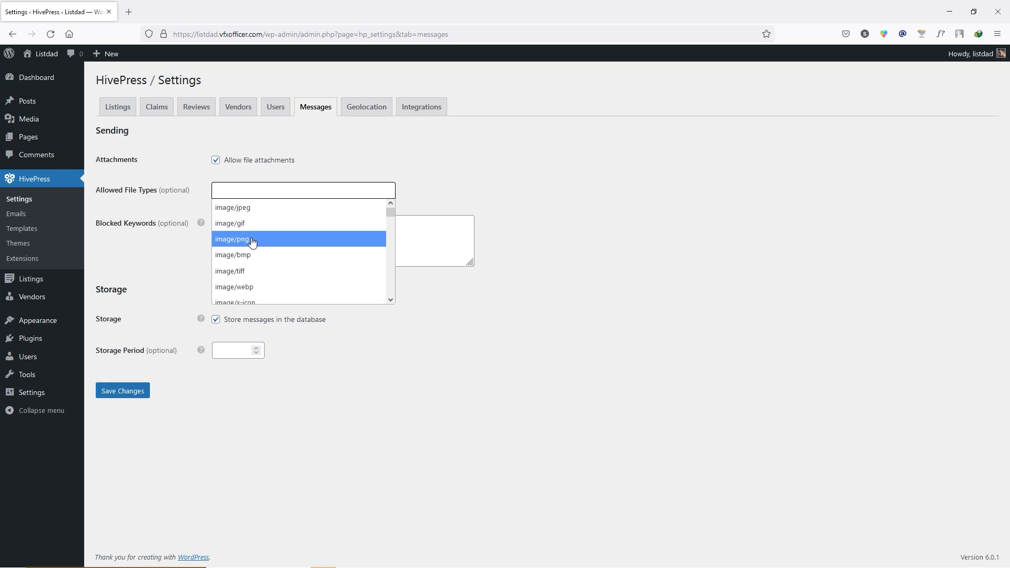
scroll(234, 262, "down", 5)
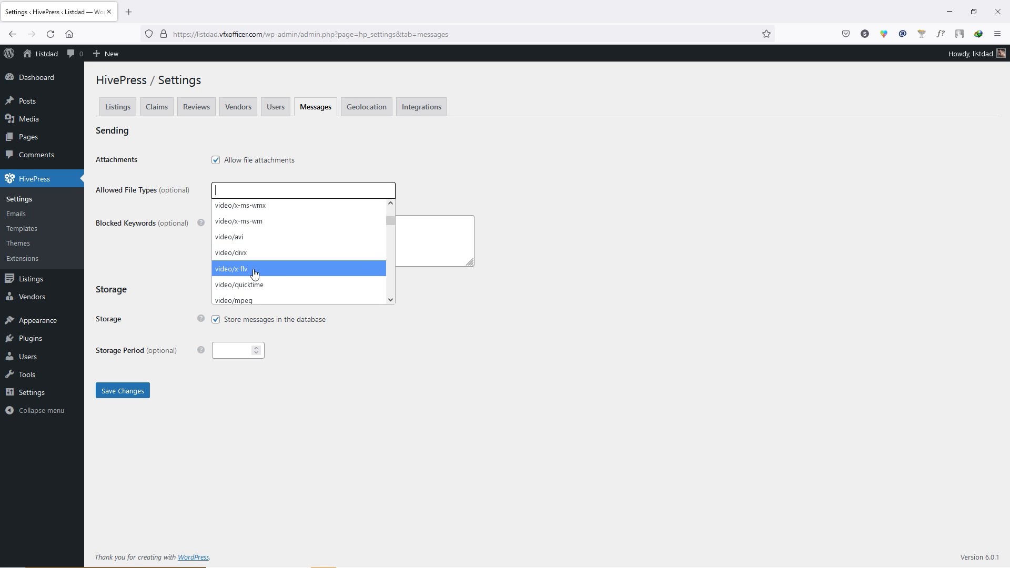
left_click(253, 190)
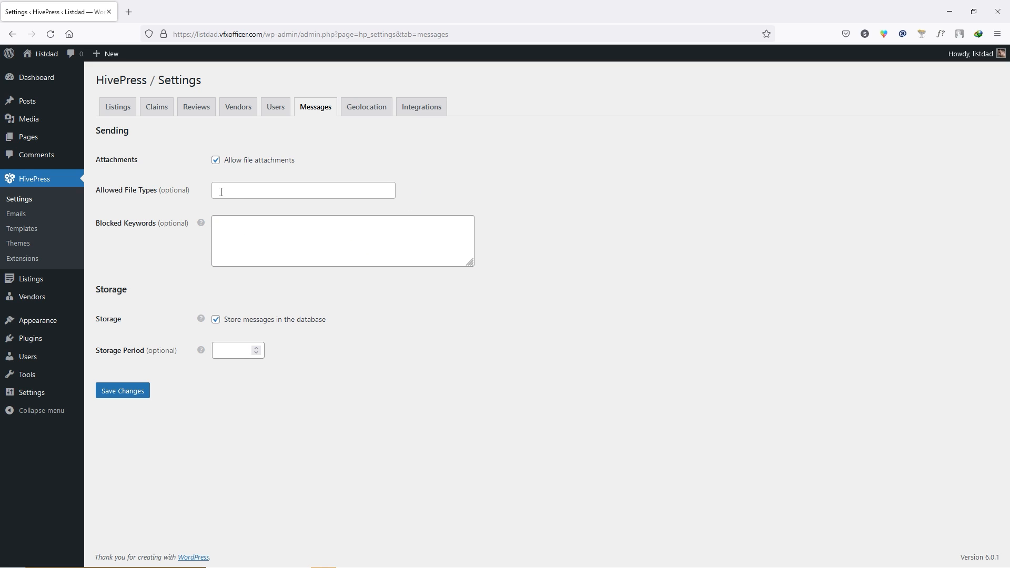
left_click(263, 228)
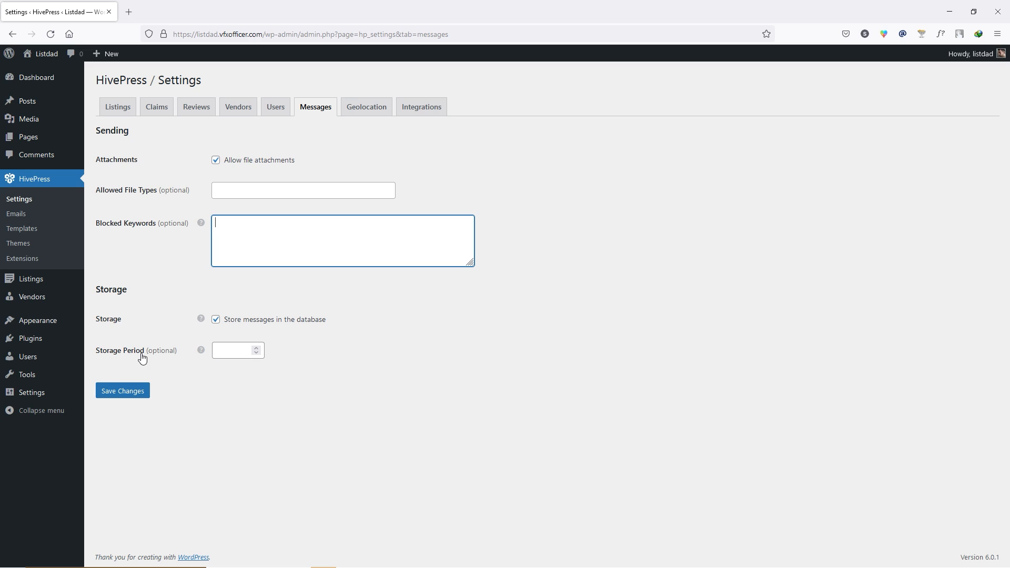
left_click(256, 348)
left_click(137, 390)
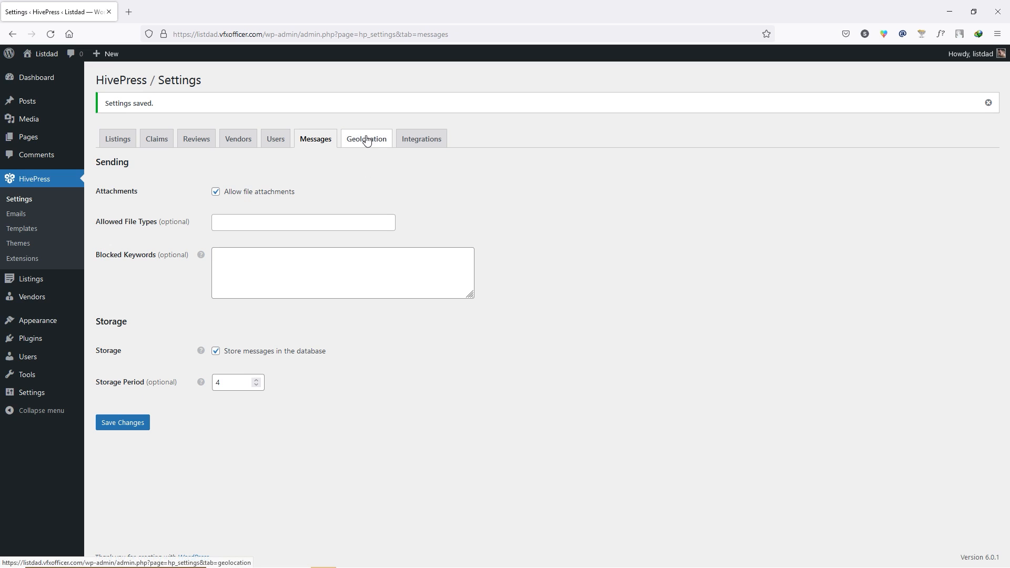
left_click(375, 143)
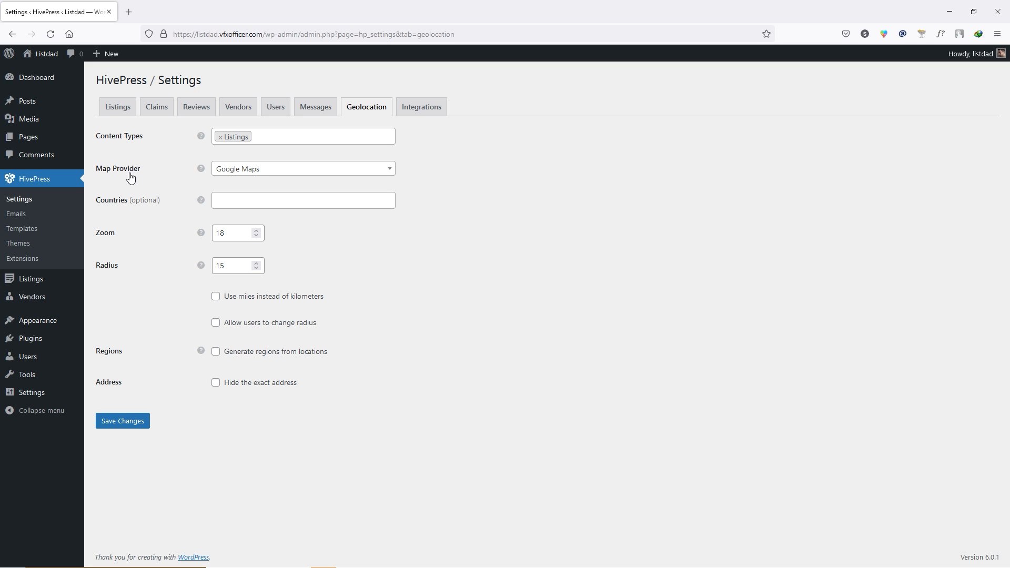
- Keep Google Maps as map provider, leave countries empty, and save the Geolocation settings
left_click(322, 175)
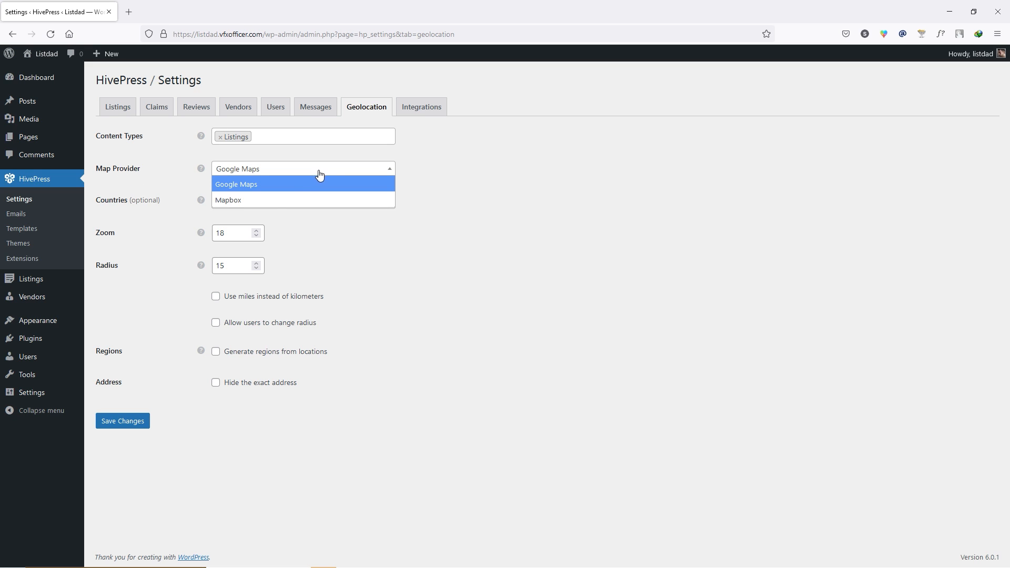
left_click(284, 184)
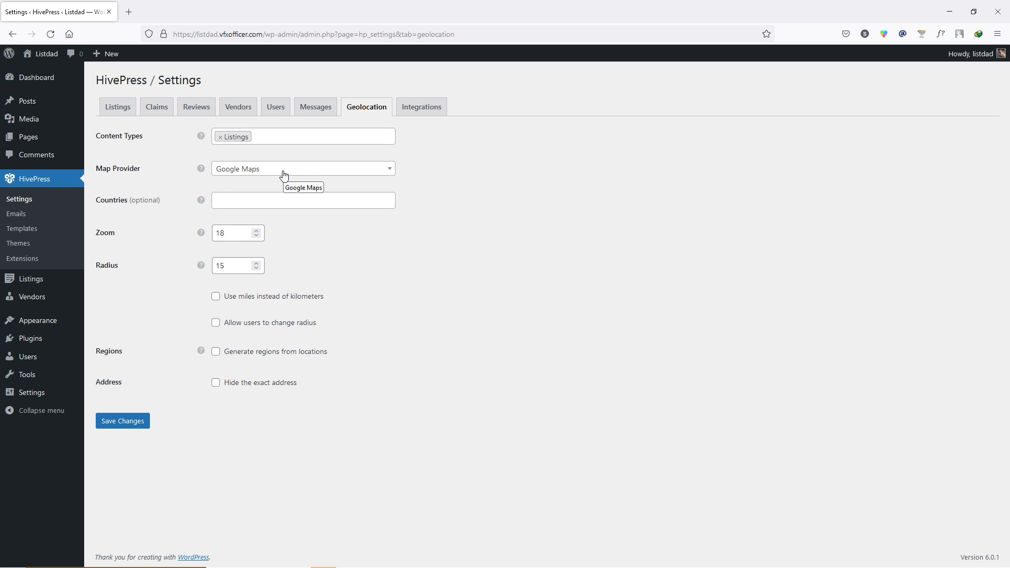
left_click(222, 205)
scroll(258, 296, "down", 2)
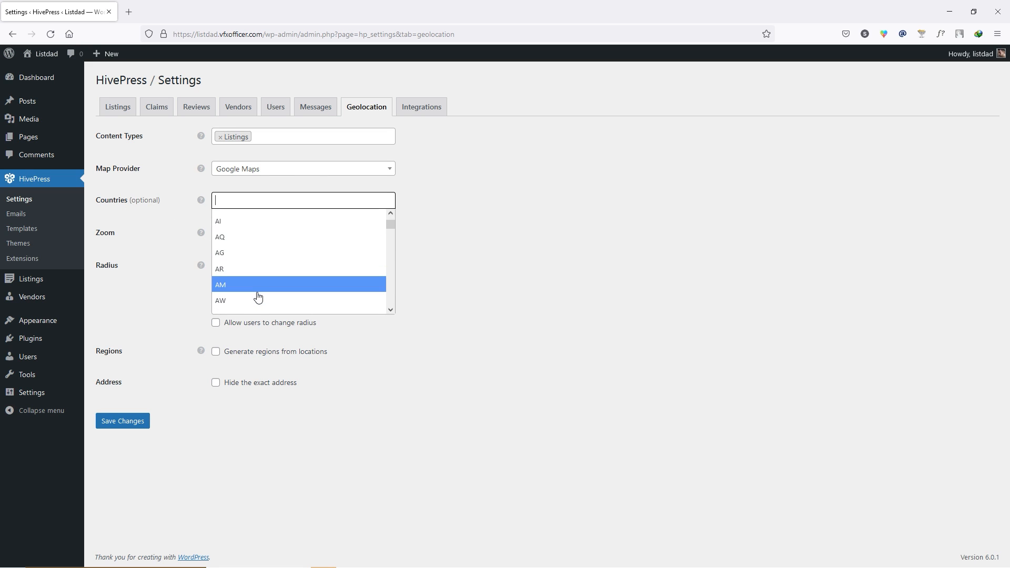
left_click(452, 222)
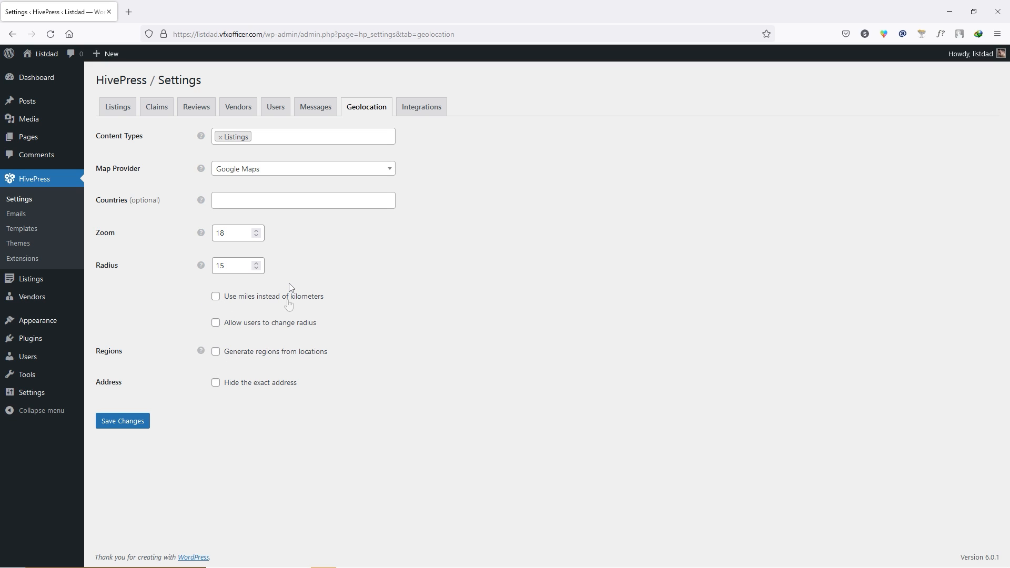
left_click(141, 421)
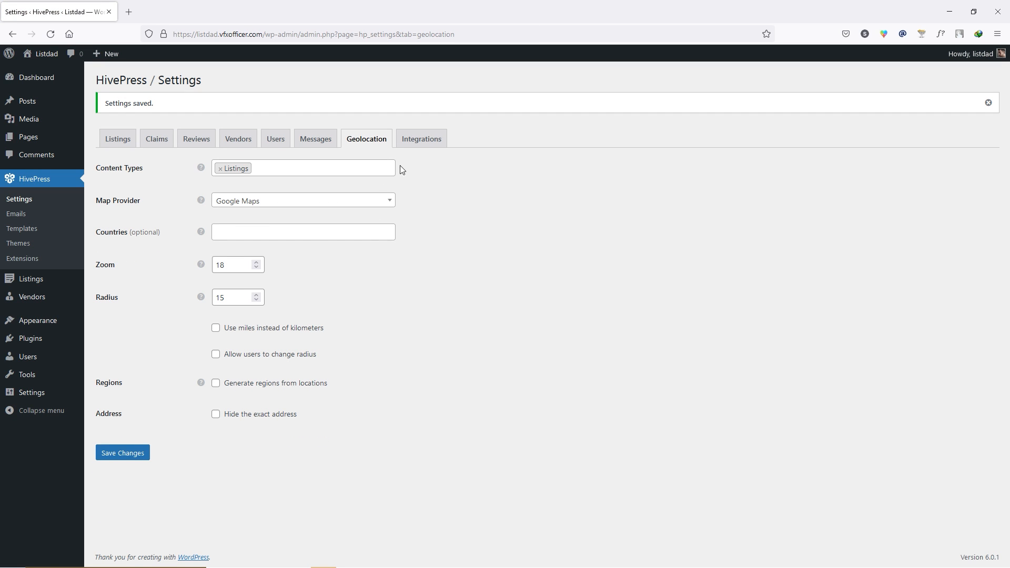
left_click(422, 149)
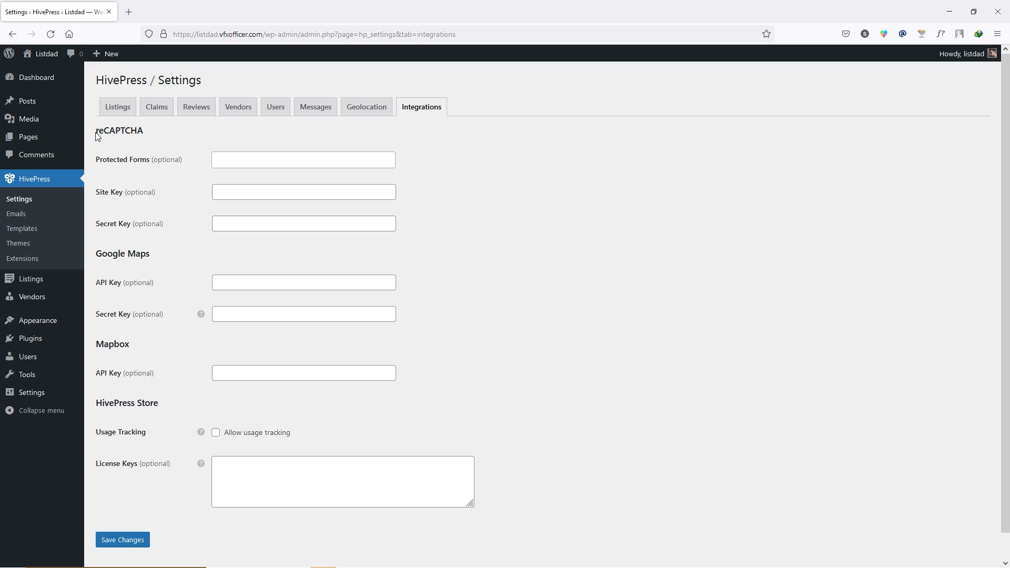
- Save the Integrations settings with all fields empty, then view the empty HivePress Templates list
left_click_drag(98, 136, 150, 133)
left_click(149, 133)
left_click(126, 548)
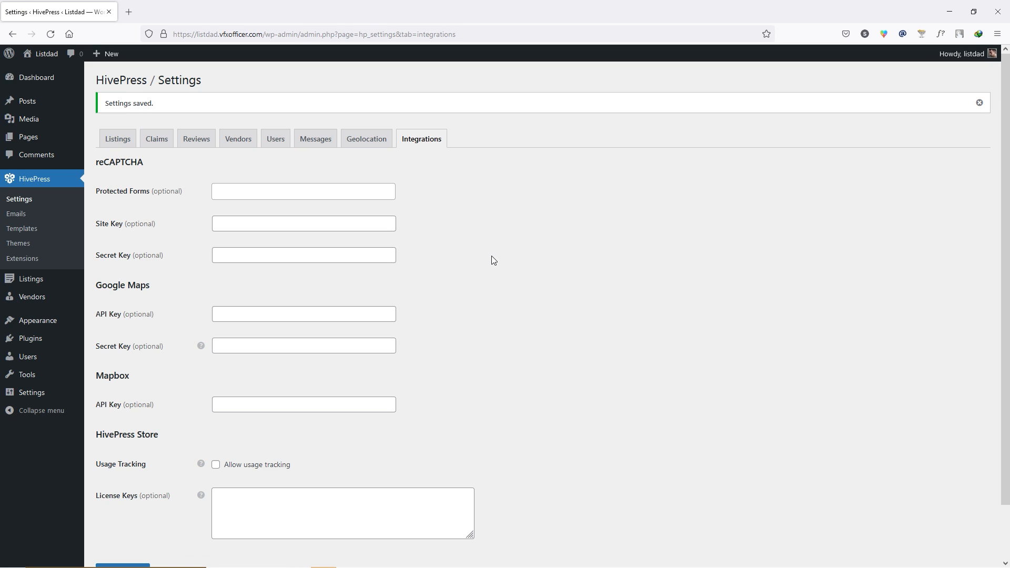
left_click(16, 214)
left_click(22, 228)
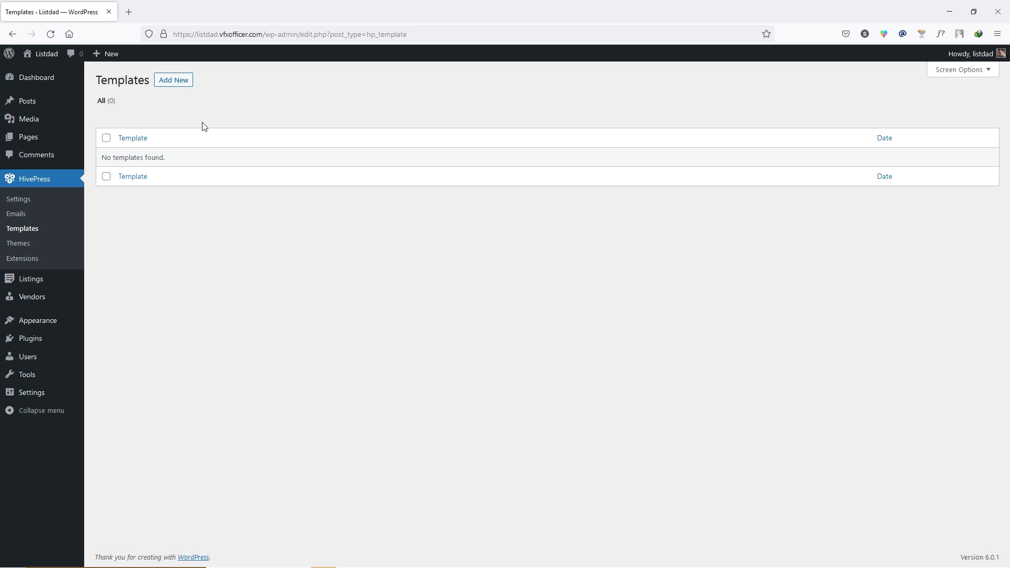
- Browse the HivePress Themes and Extensions pages, then return to the admin Dashboard
left_click(23, 245)
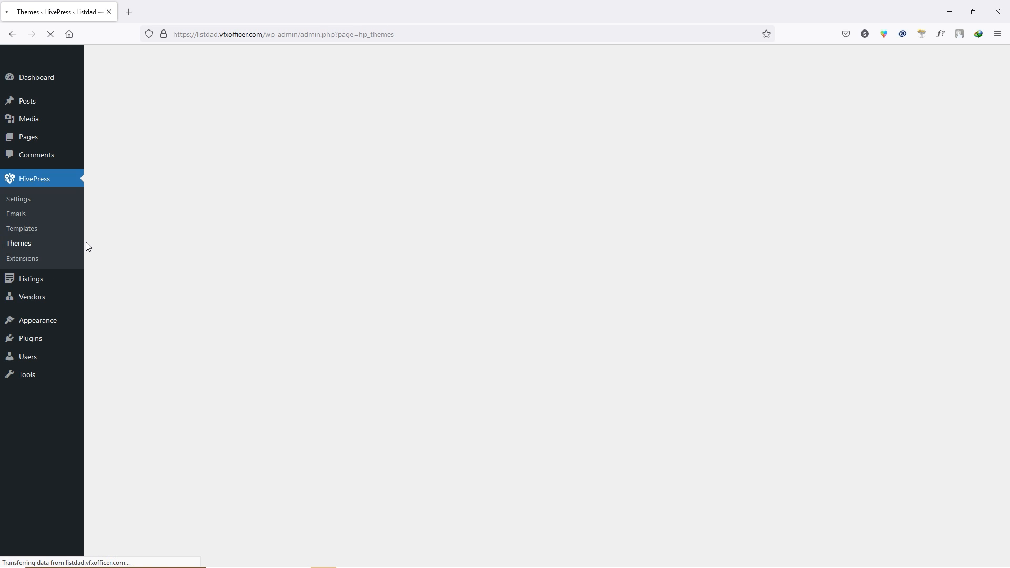
mouse_move(204, 192)
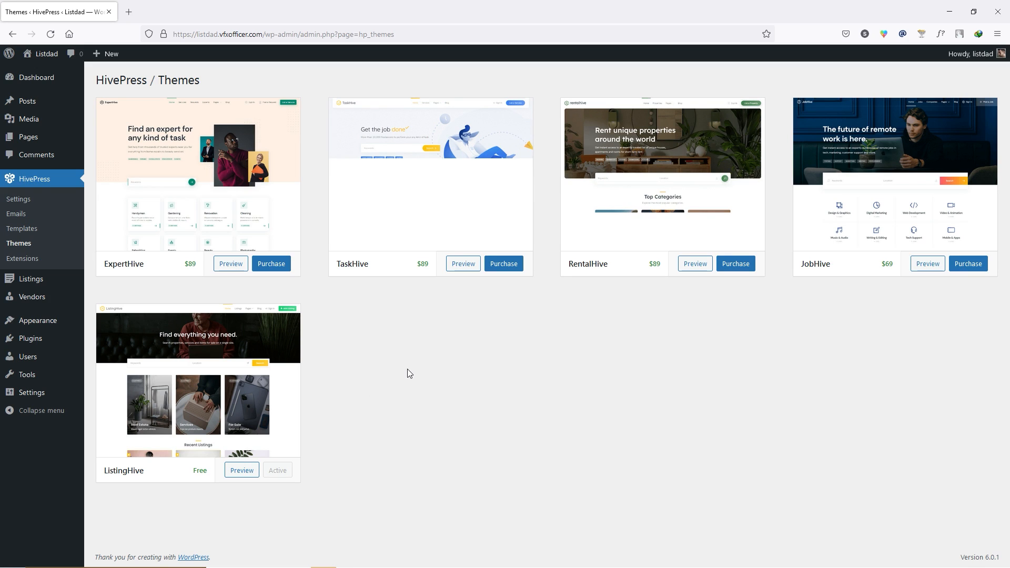
left_click(32, 259)
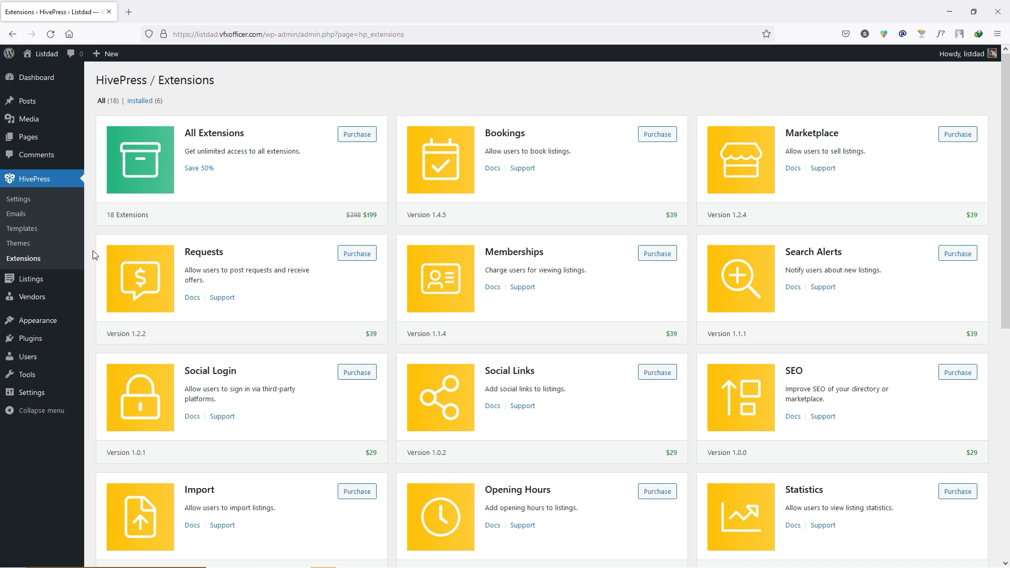
left_click(35, 77)
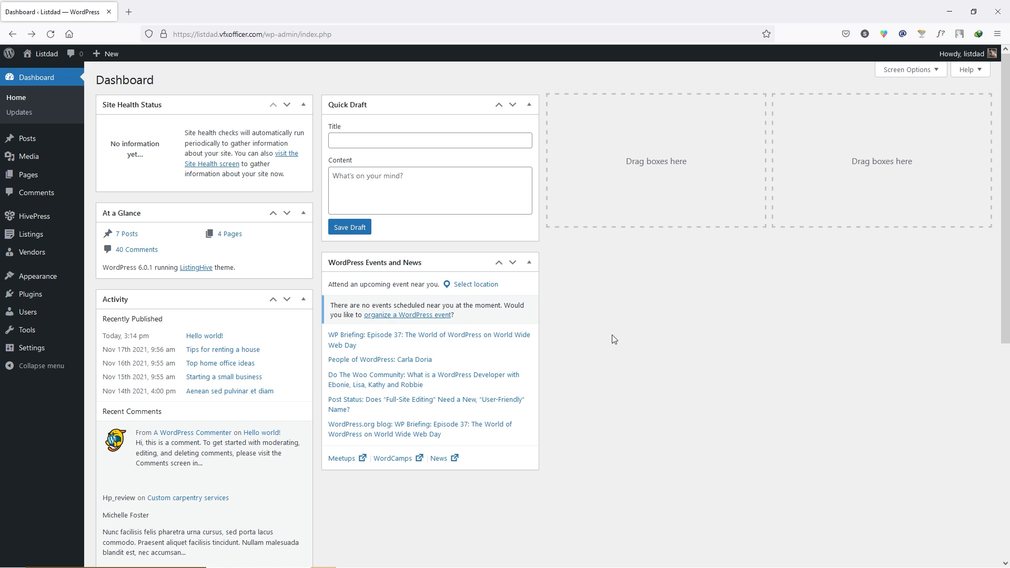
- Review the 18 published listings, selecting all for Move to Trash but deselecting without applying
mouse_move(38, 240)
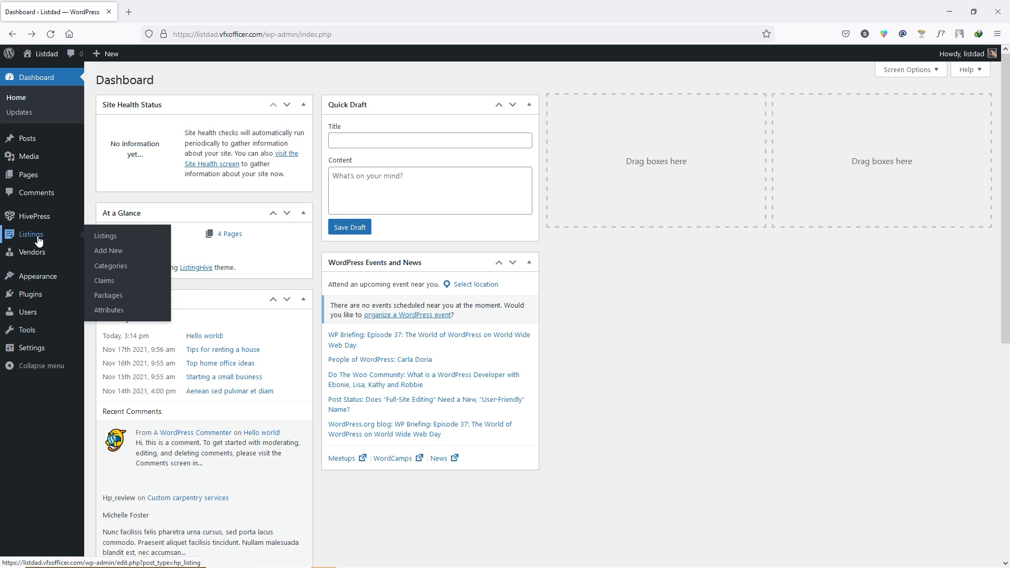
left_click(119, 239)
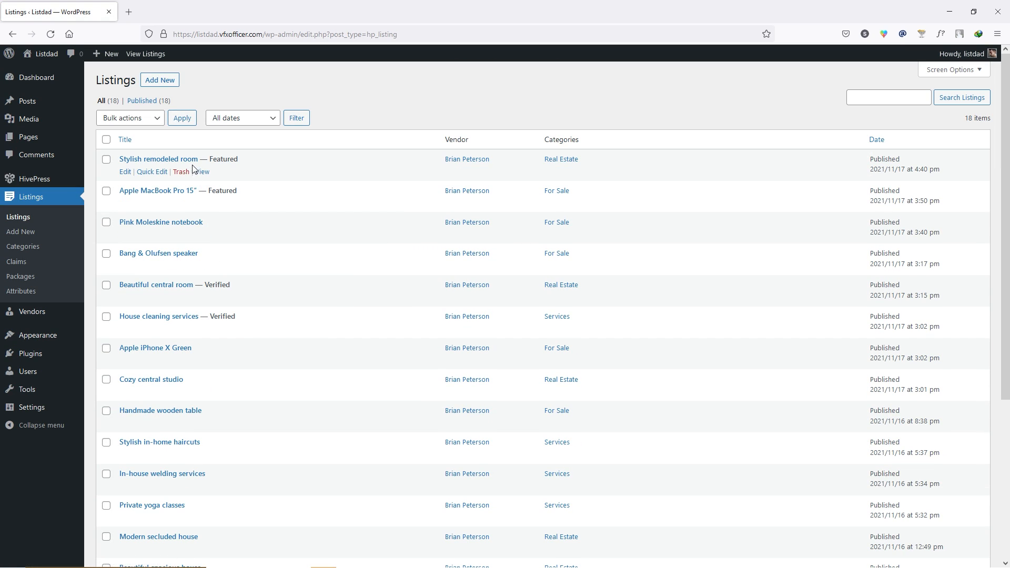
left_click(107, 140)
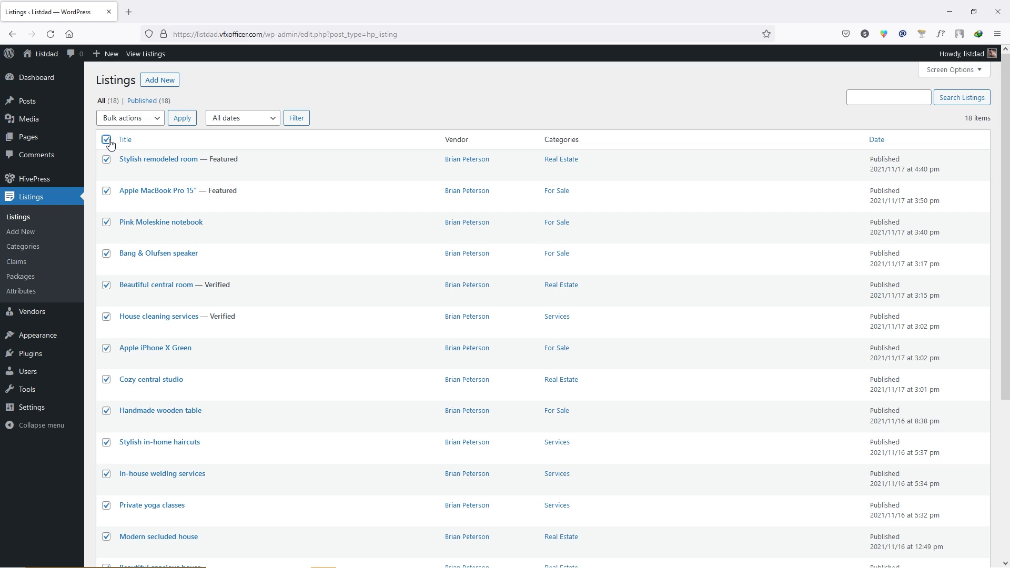
left_click(156, 121)
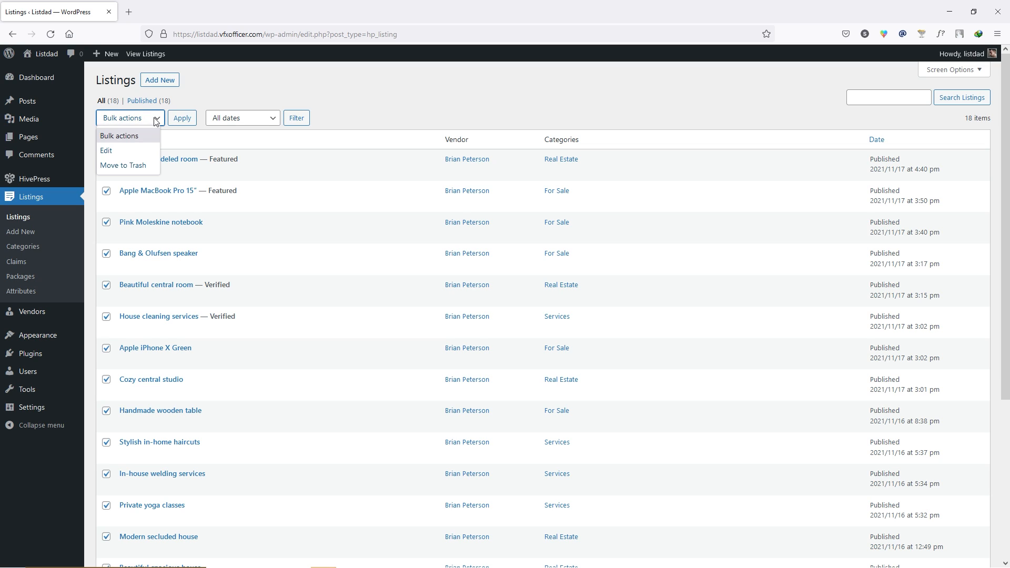
left_click(135, 165)
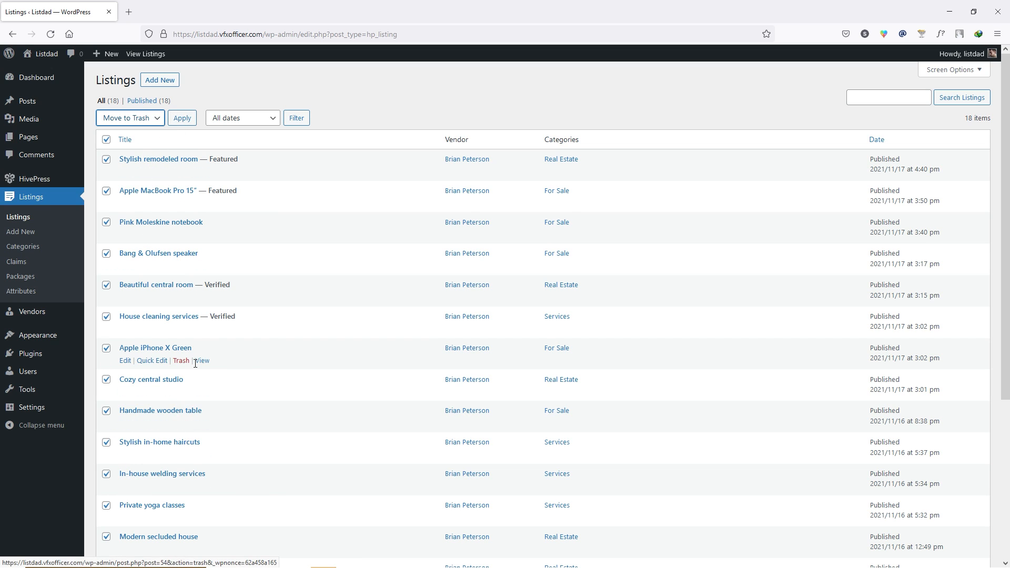
left_click(107, 140)
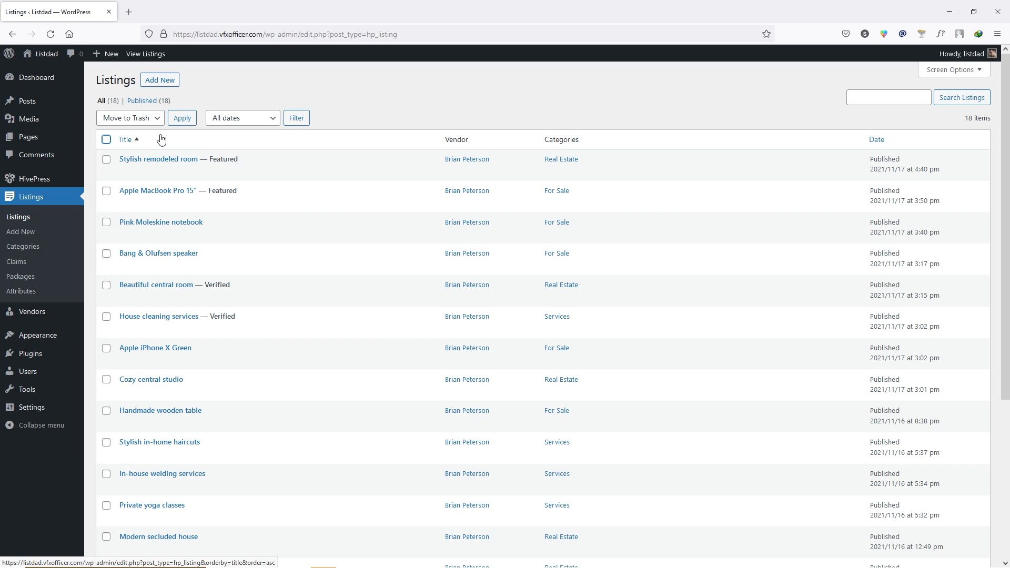
double_click(376, 117)
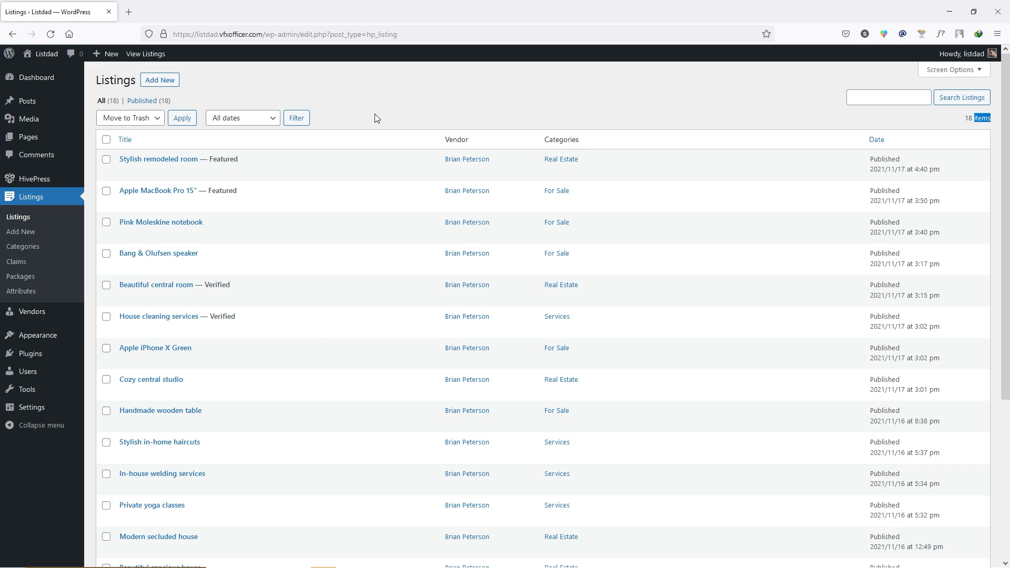
left_click(375, 113)
left_click(173, 82)
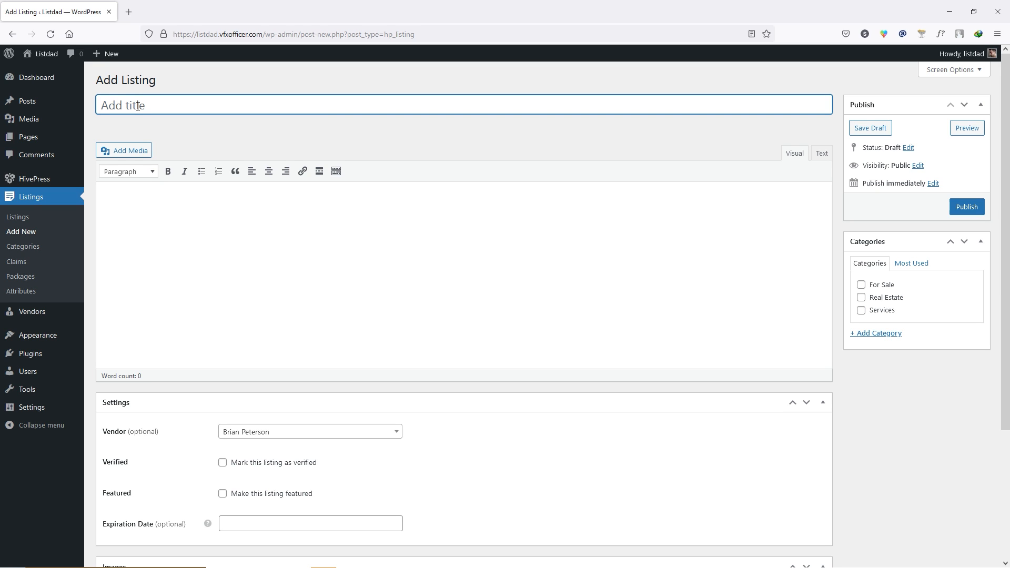
- Title the listing 'Create WordPress website for $50' and enter two lines of placeholder description
left_click(138, 106)
left_click(188, 148)
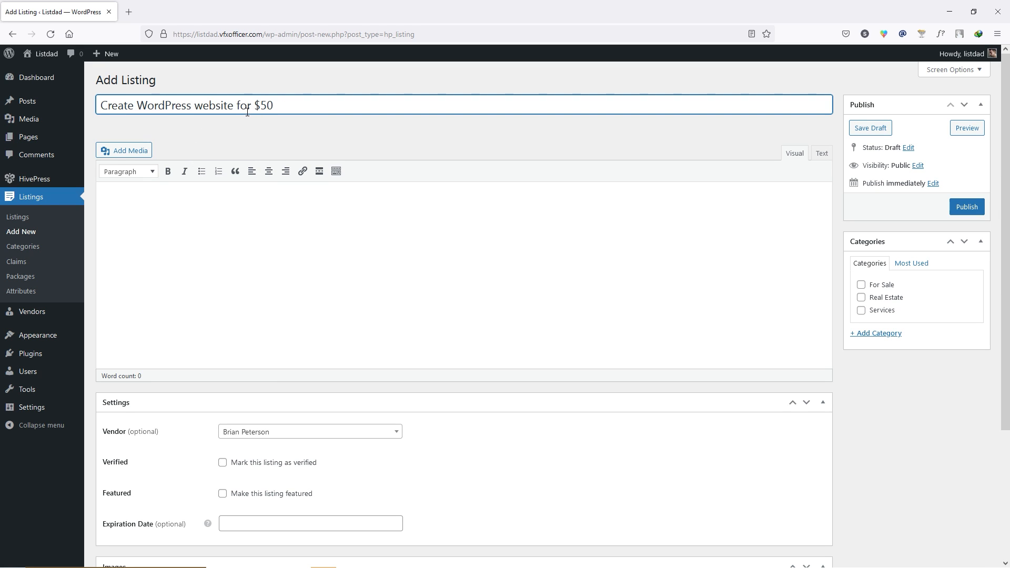
left_click(241, 236)
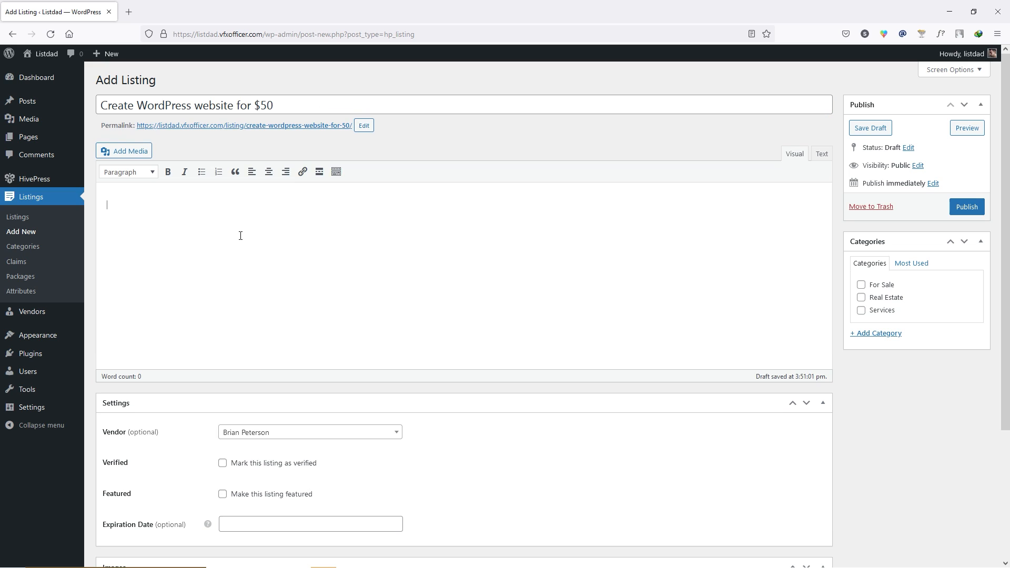
type("dfsdfasfasfdsa fds f")
key("Return")
type("fdsg sdfg sdg")
- Check the Vendor dropdown, leaving the assigned vendor unchanged
scroll(326, 263, "down", 2)
left_click(326, 381)
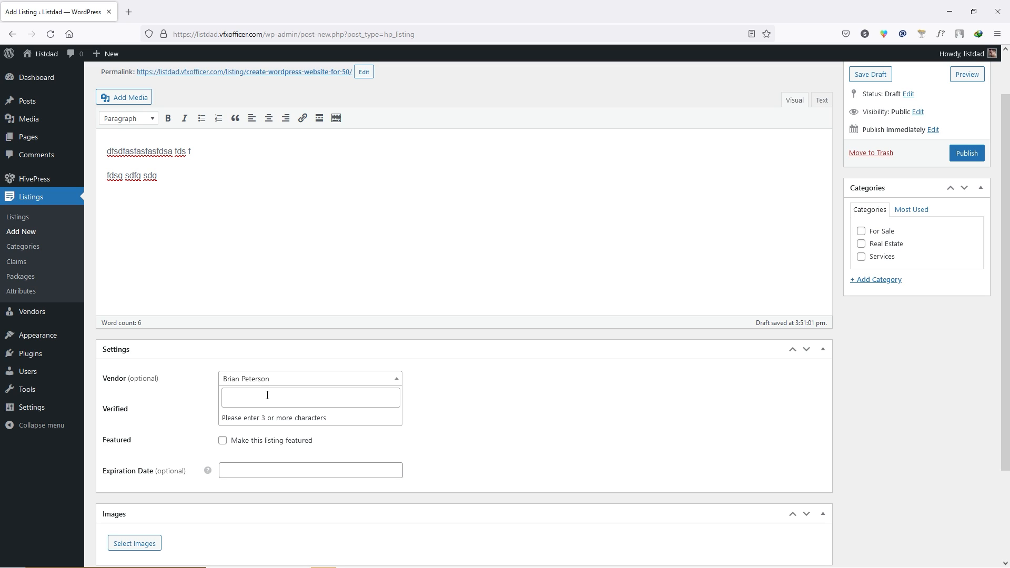
left_click(267, 395)
left_click(427, 396)
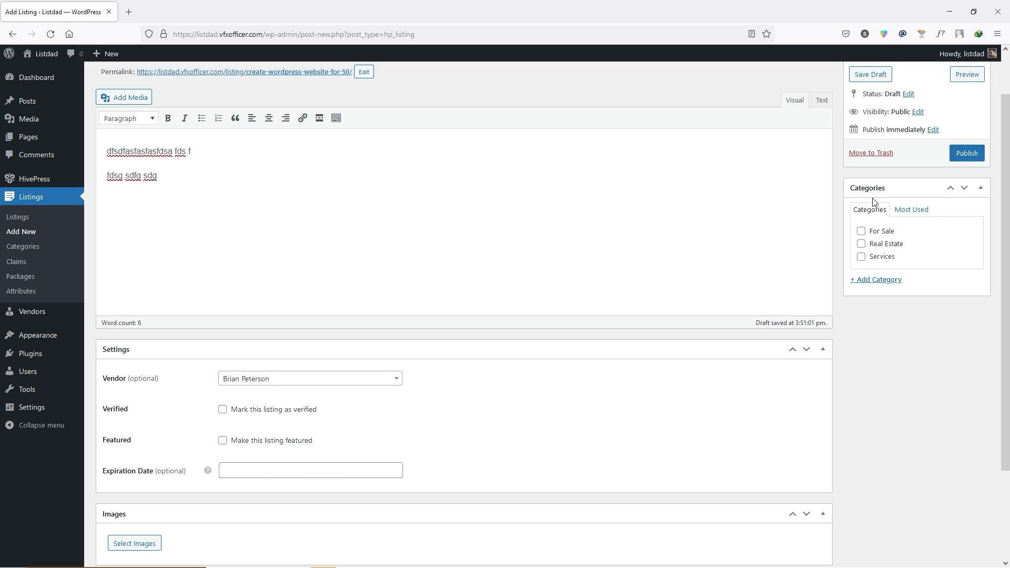
- Create a new 'WordPress' listing category and assign it to the listing
left_click(875, 280)
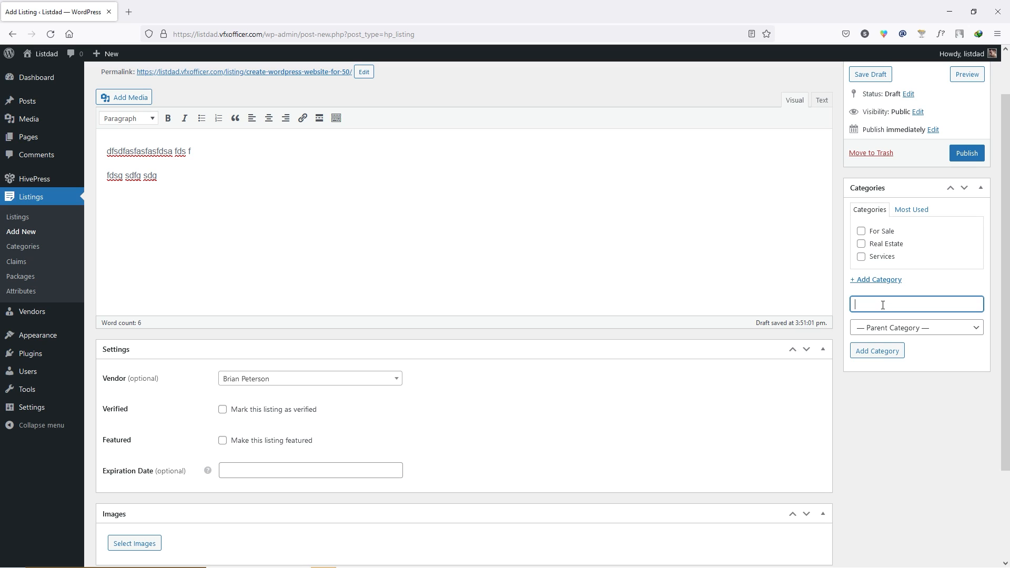
type("WordPress")
left_click(889, 360)
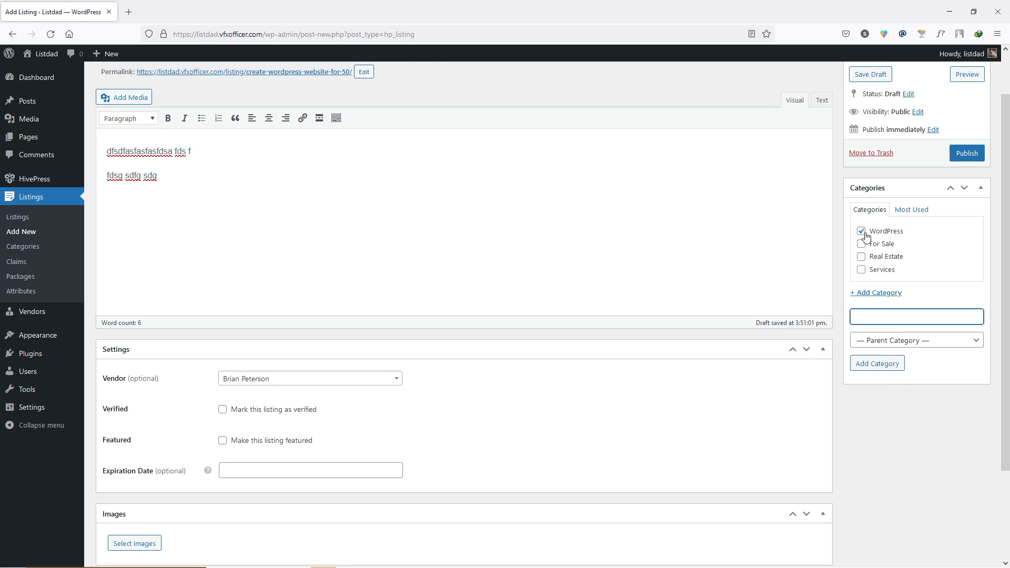
scroll(756, 281, "up", 2)
scroll(755, 285, "down", 3)
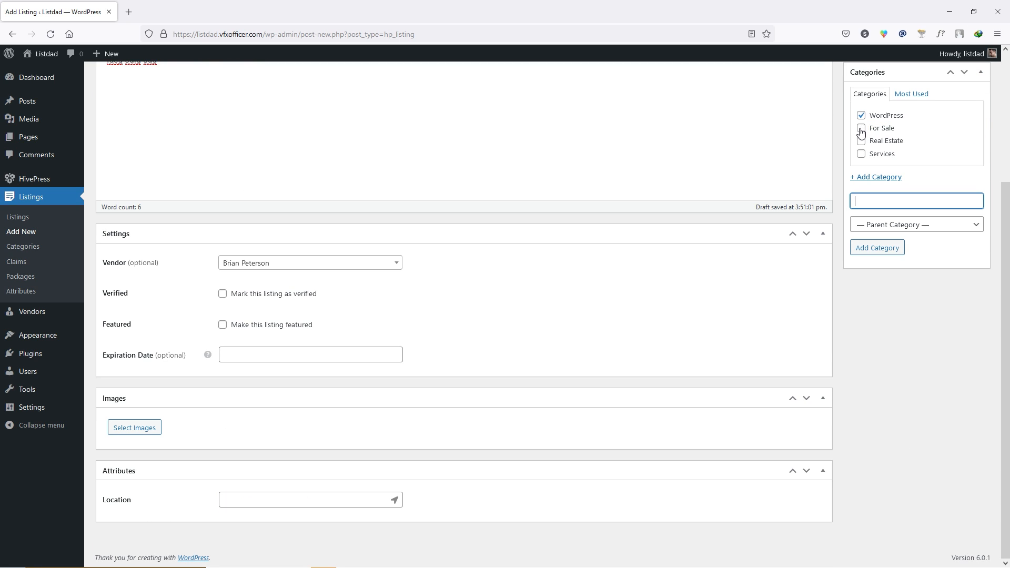
- Attach the eCommerce website image as the listing thumbnail and try publishing
left_click(131, 432)
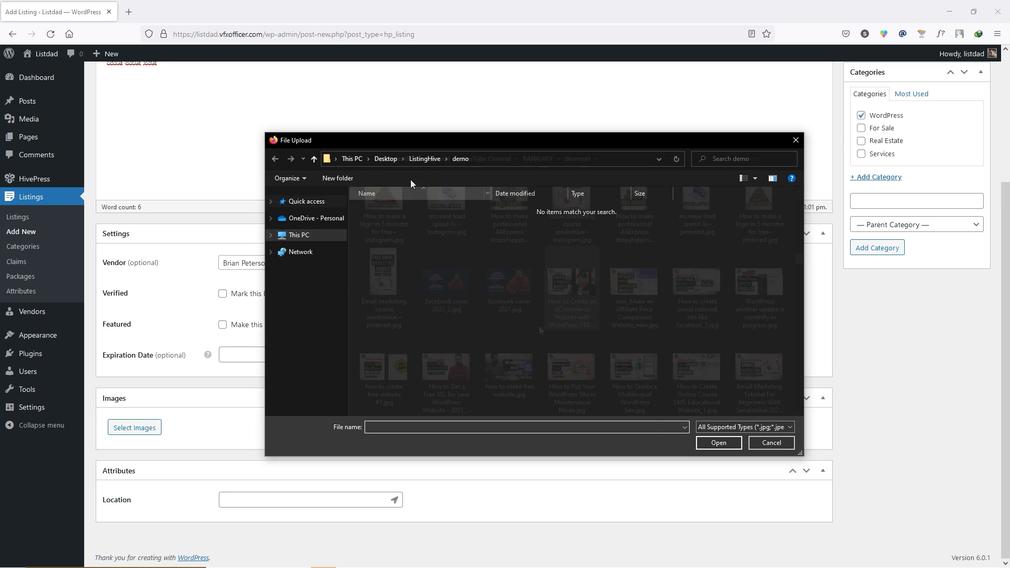
double_click(572, 284)
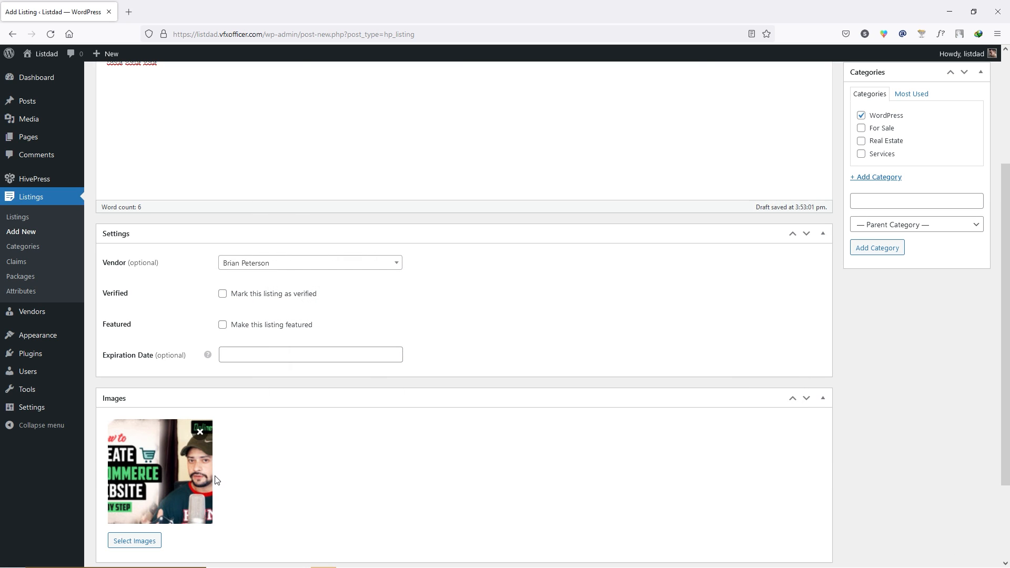
scroll(894, 423, "up", 5)
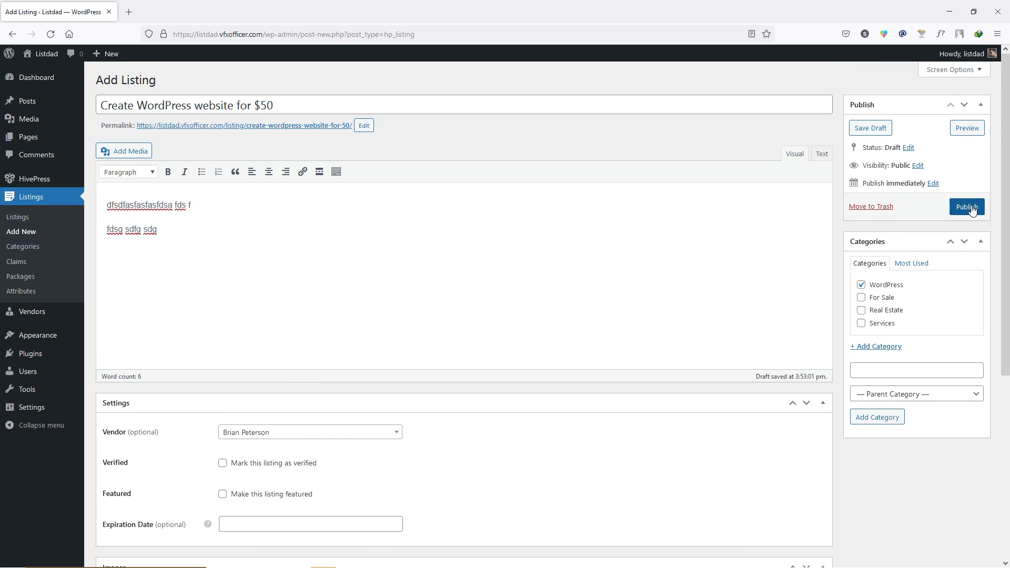
left_click(968, 207)
- Fill Location with 'dsafdsf', dismiss the maps error, and publish the listing
scroll(684, 321, "down", 2)
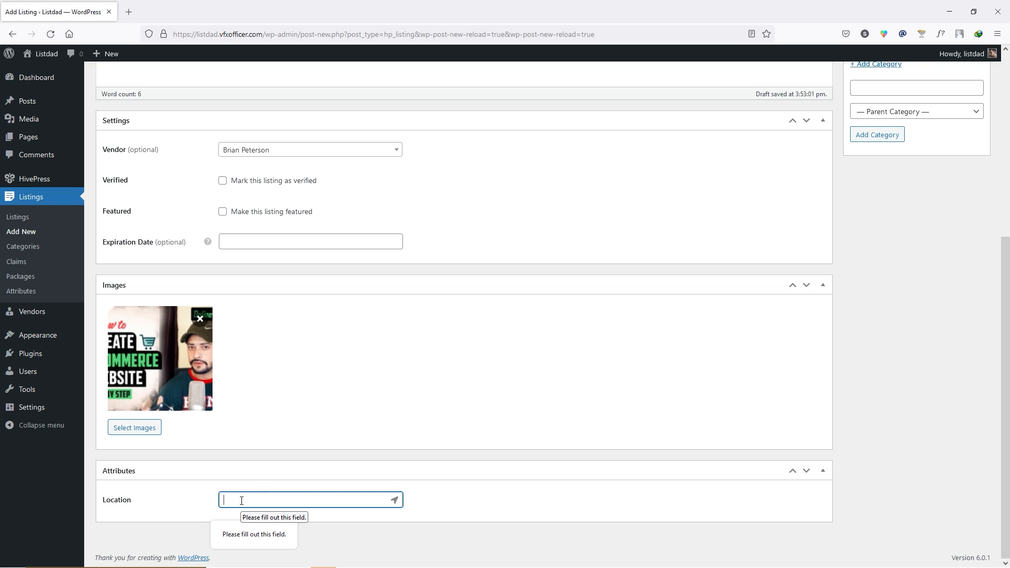
type("dsafdsf")
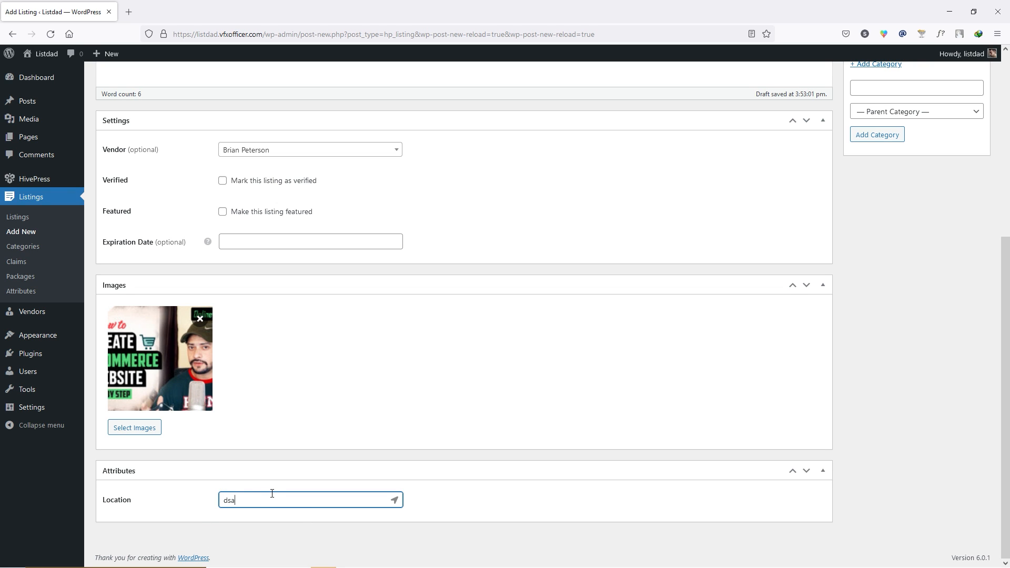
left_click(492, 514)
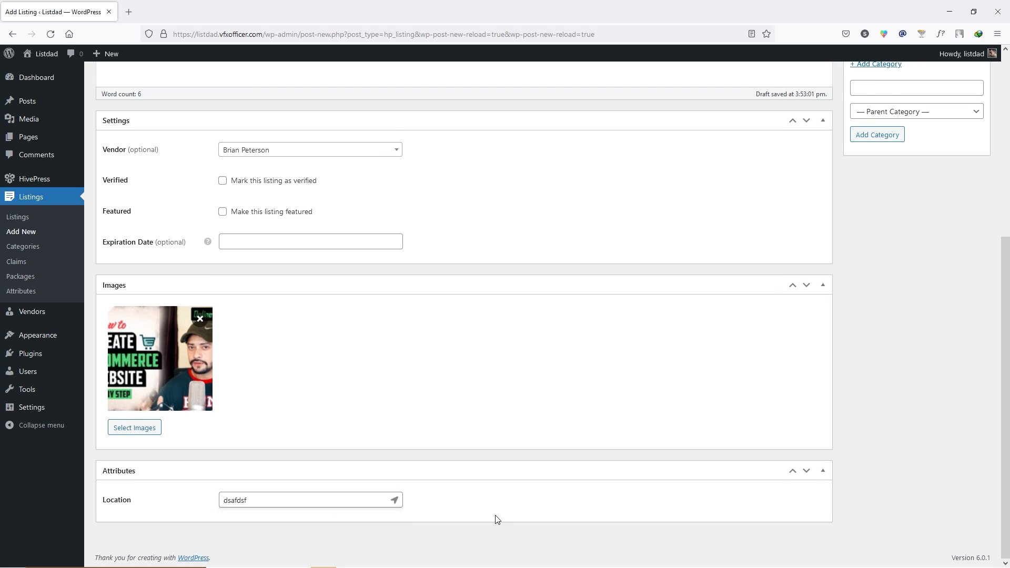
scroll(737, 363, "up", 5)
left_click(967, 206)
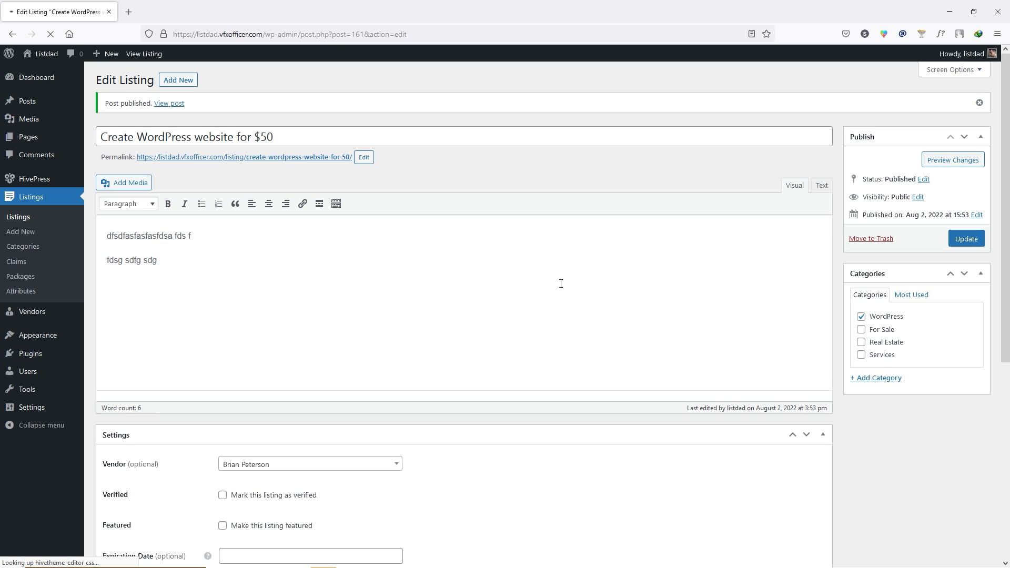
middle_click(169, 103)
left_click(174, 10)
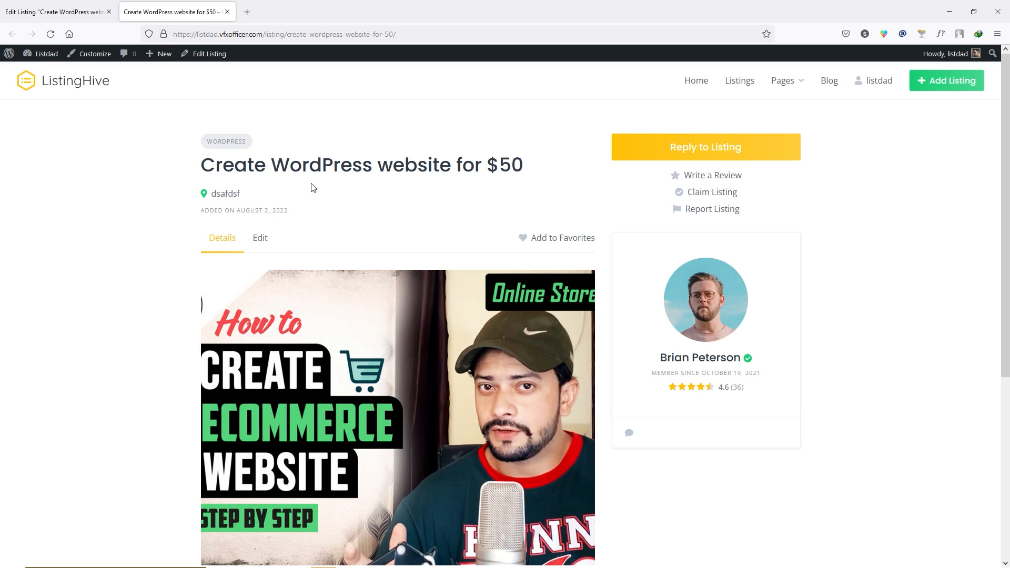
scroll(140, 266, "down", 5)
scroll(136, 286, "up", 5)
left_click(93, 88)
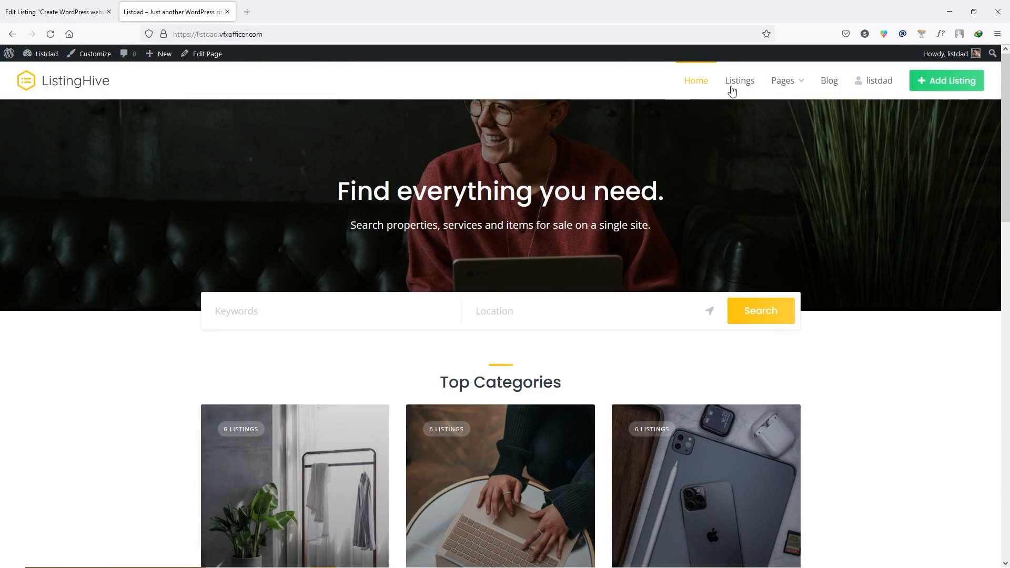
left_click(749, 86)
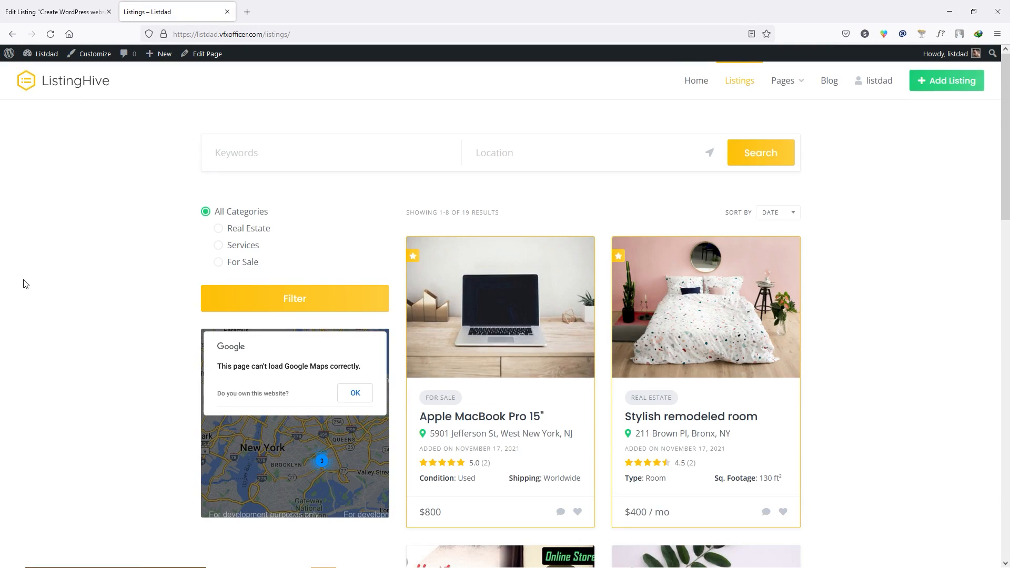
scroll(21, 289, "down", 2)
scroll(14, 293, "down", 4)
scroll(14, 293, "up", 2)
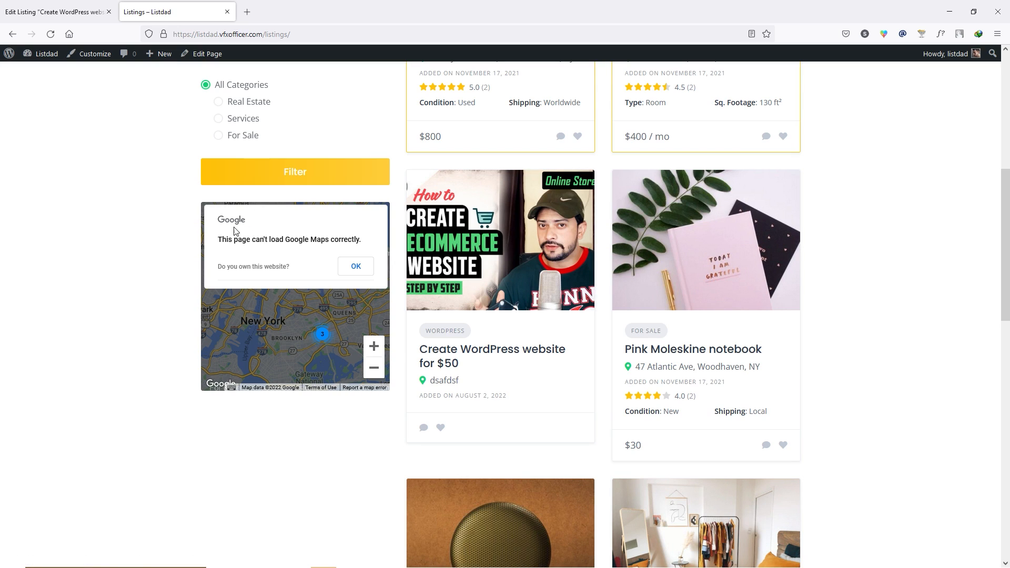
left_click(356, 266)
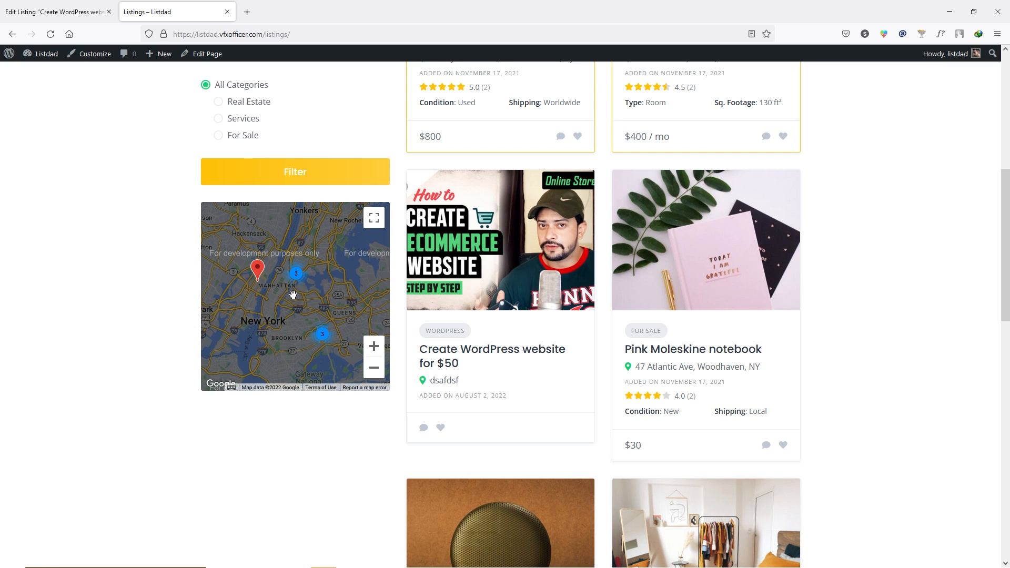
scroll(347, 116, "up", 1)
left_click(227, 12)
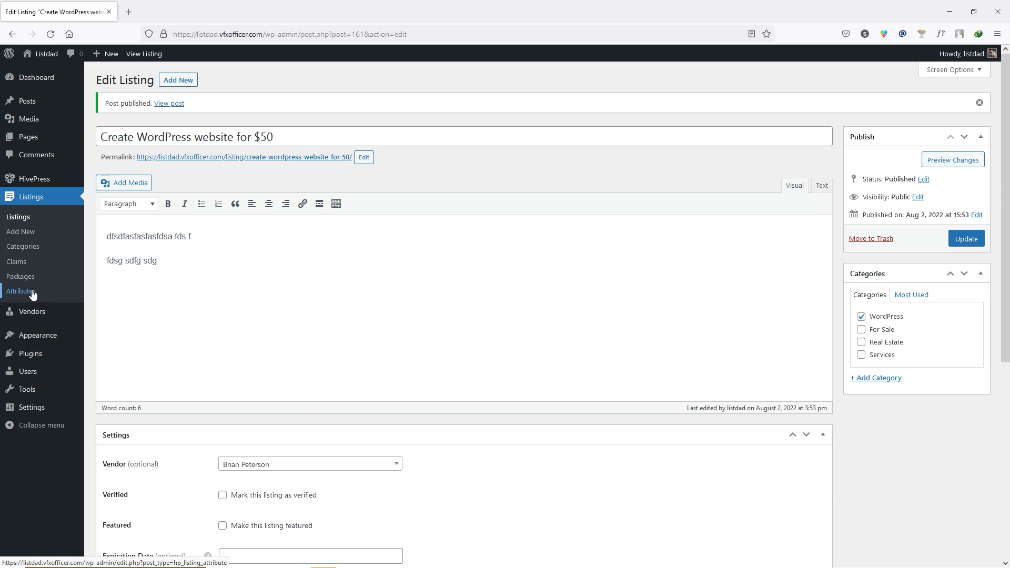
- Create the top-level 'Programming & Tech' listing category
left_click(42, 248)
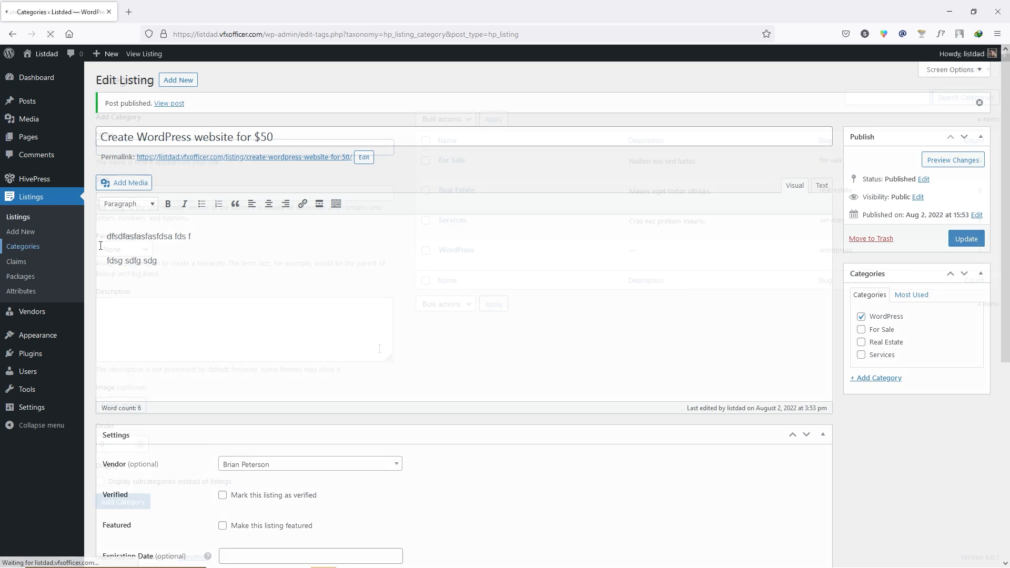
mouse_move(449, 251)
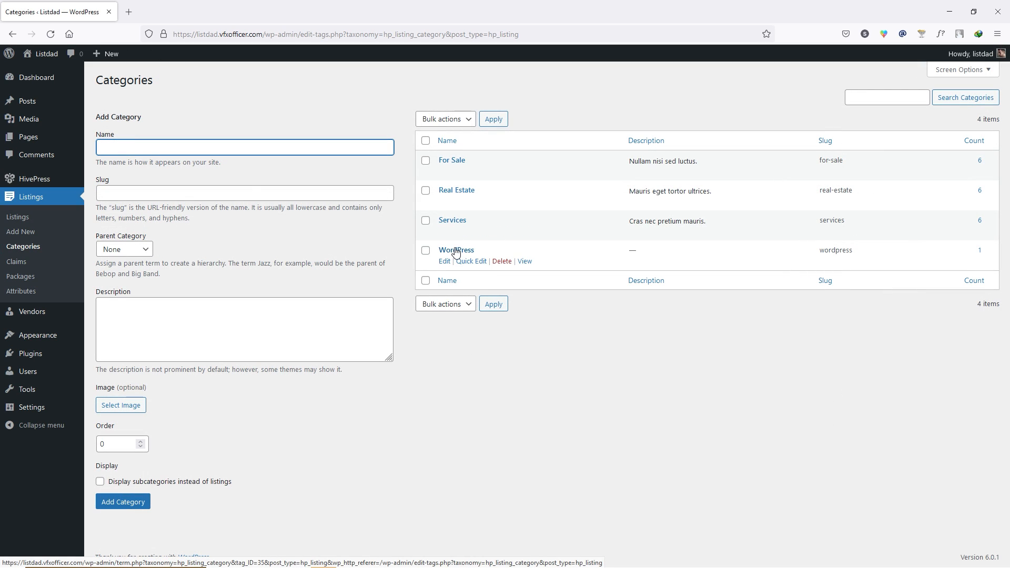
left_click(127, 148)
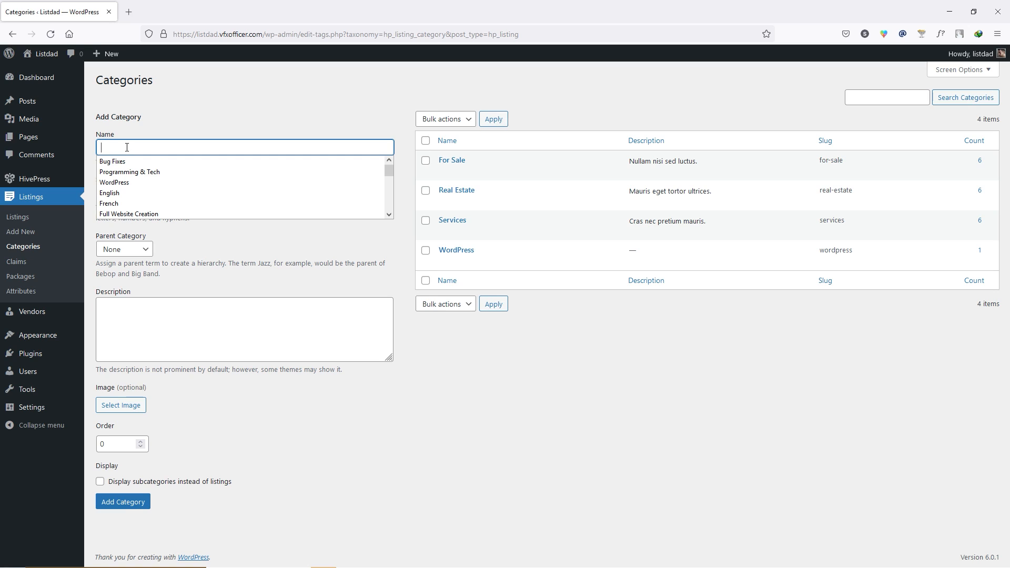
left_click(135, 173)
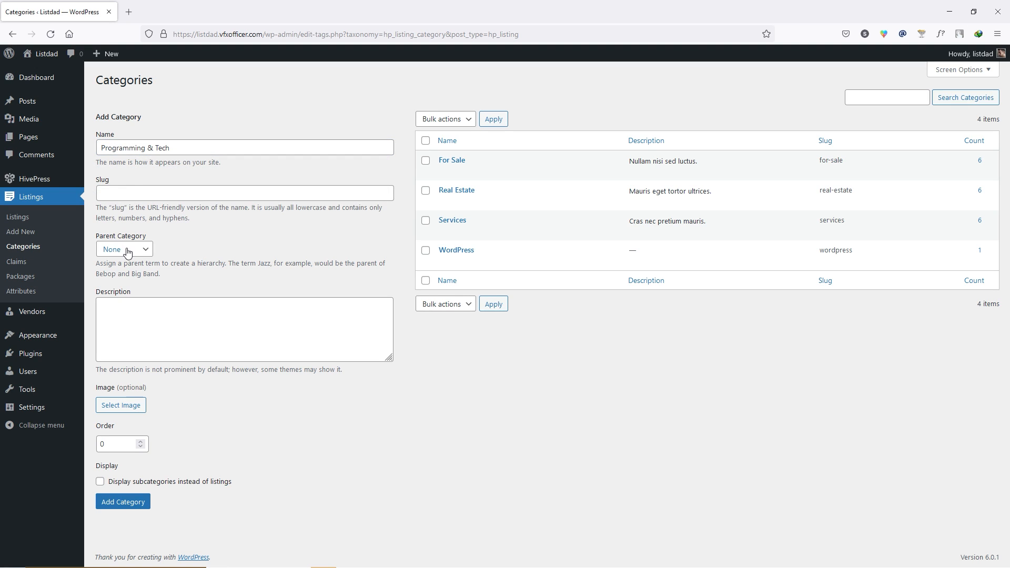
left_click(133, 504)
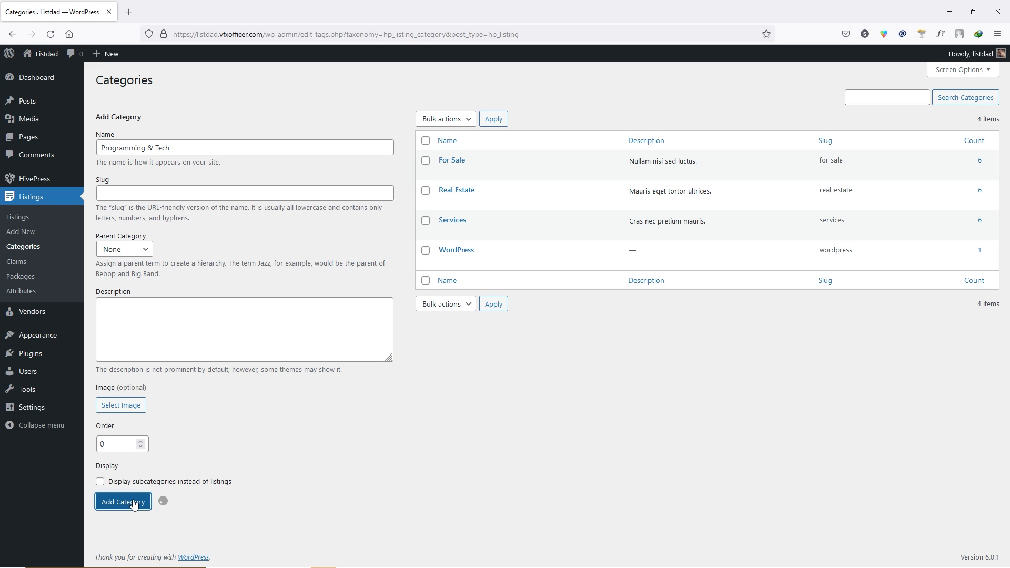
- Add 'Website builder' as a subcategory with Programming & Tech as its parent
left_click(146, 178)
scroll(153, 226, "down", 3)
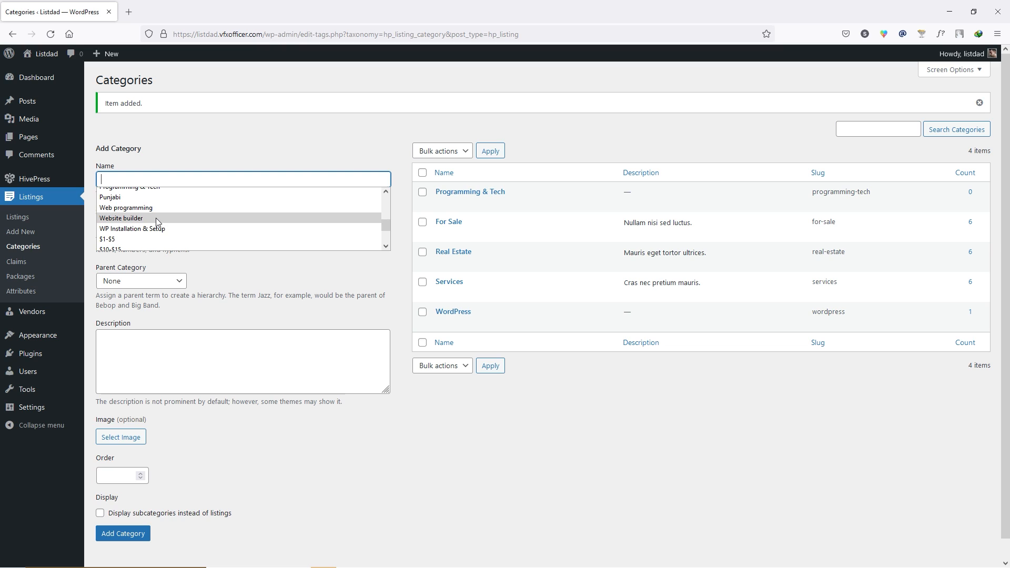
left_click(146, 218)
left_click(174, 281)
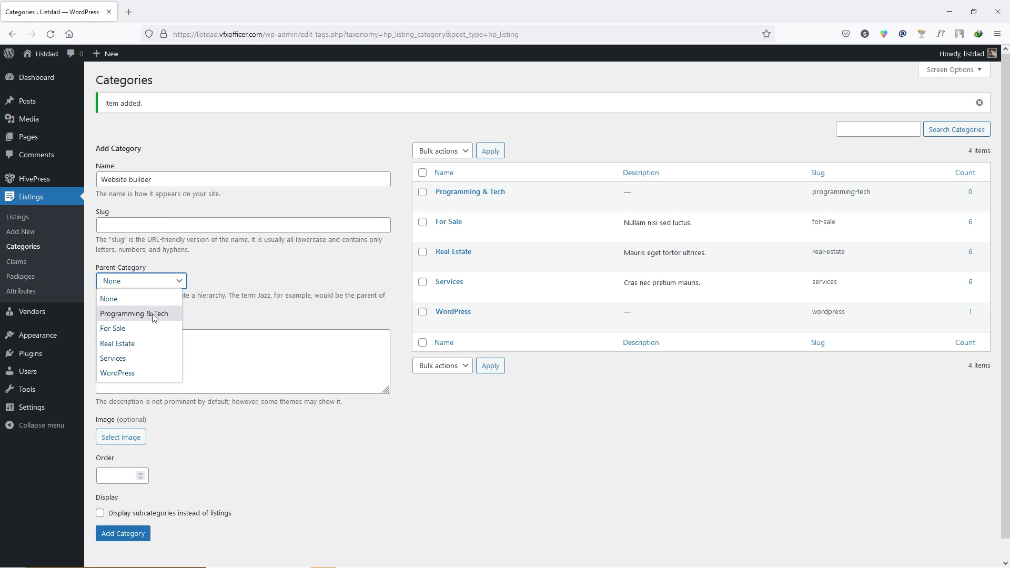
left_click(159, 315)
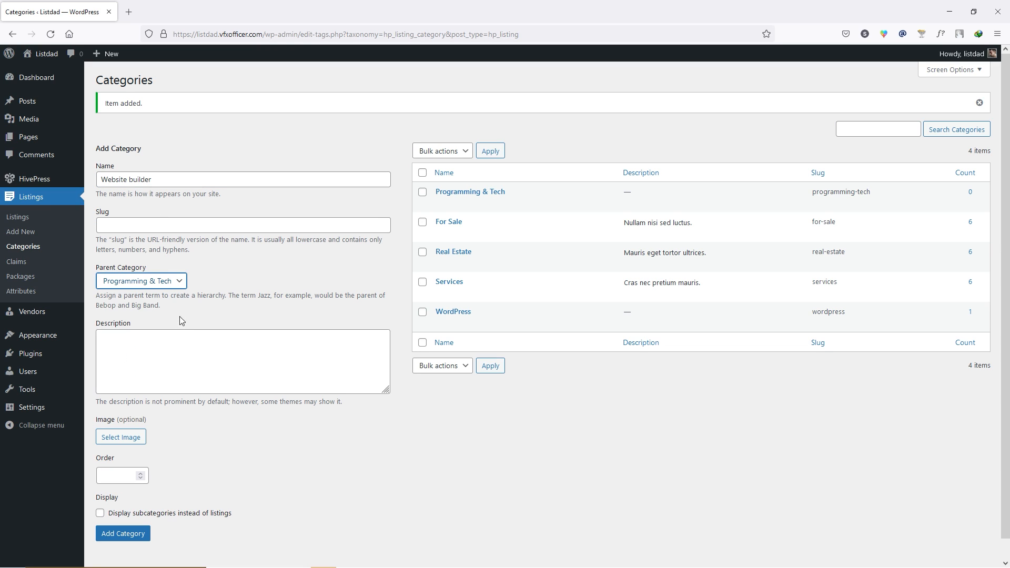
left_click(131, 535)
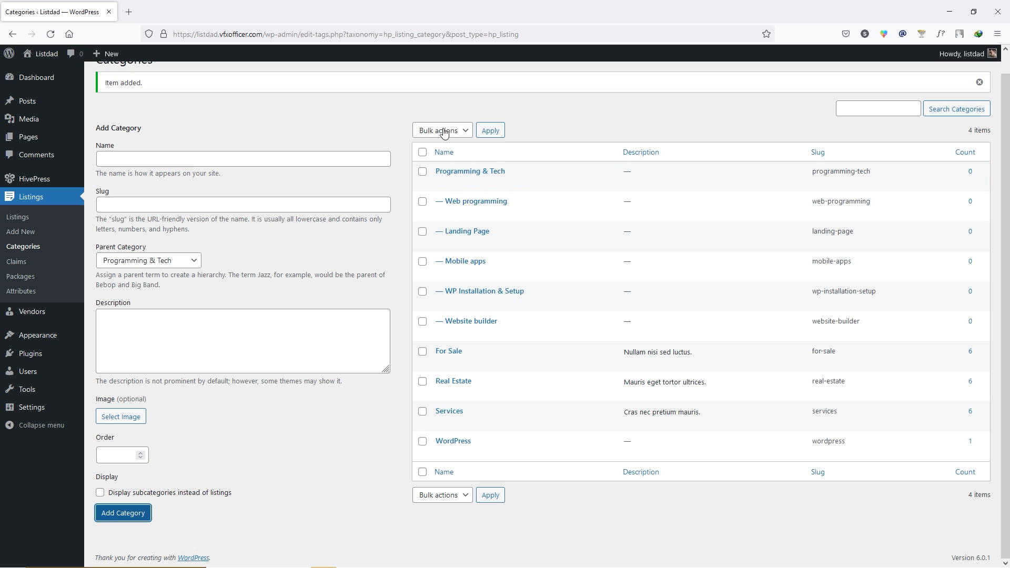
left_click(21, 290)
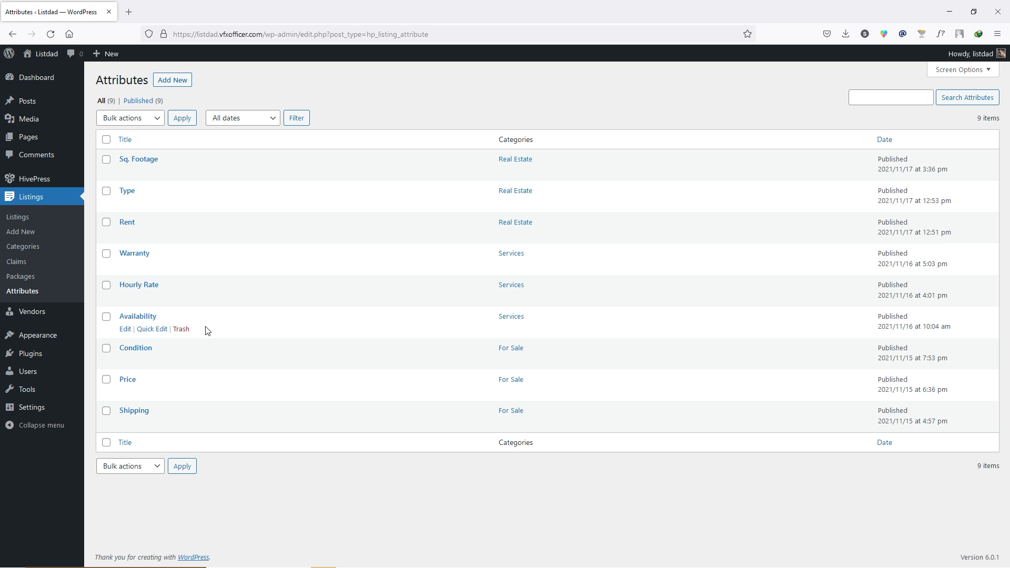
- Open the Add New form on the Listings Attributes page
left_click(172, 80)
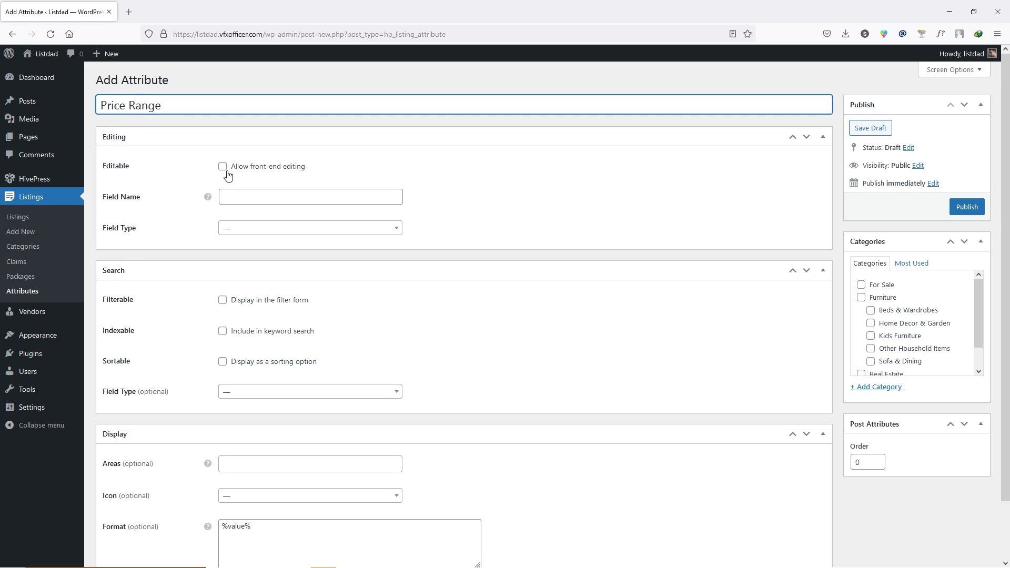
- Make Price Range a front-end editable multiple Select field named price, and publish it
left_click(223, 167)
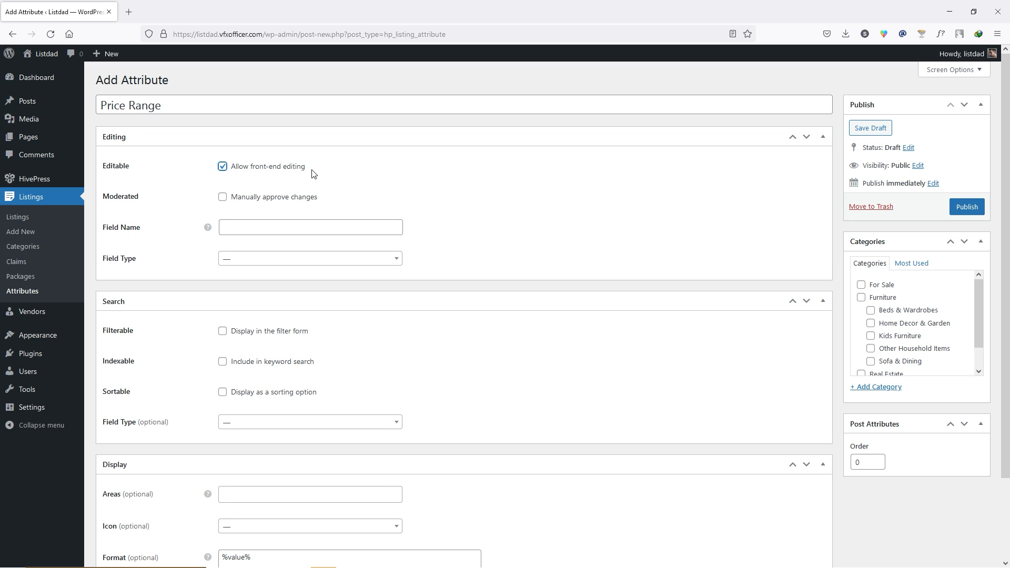
left_click(267, 228)
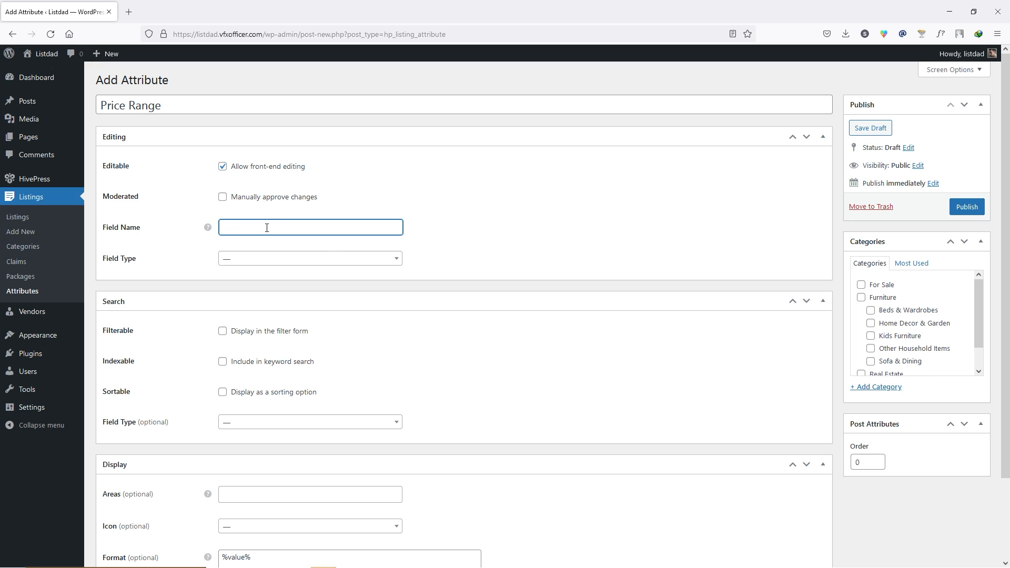
type("Price Range")
left_click(275, 259)
scroll(275, 284, "down", 3)
left_click(251, 327)
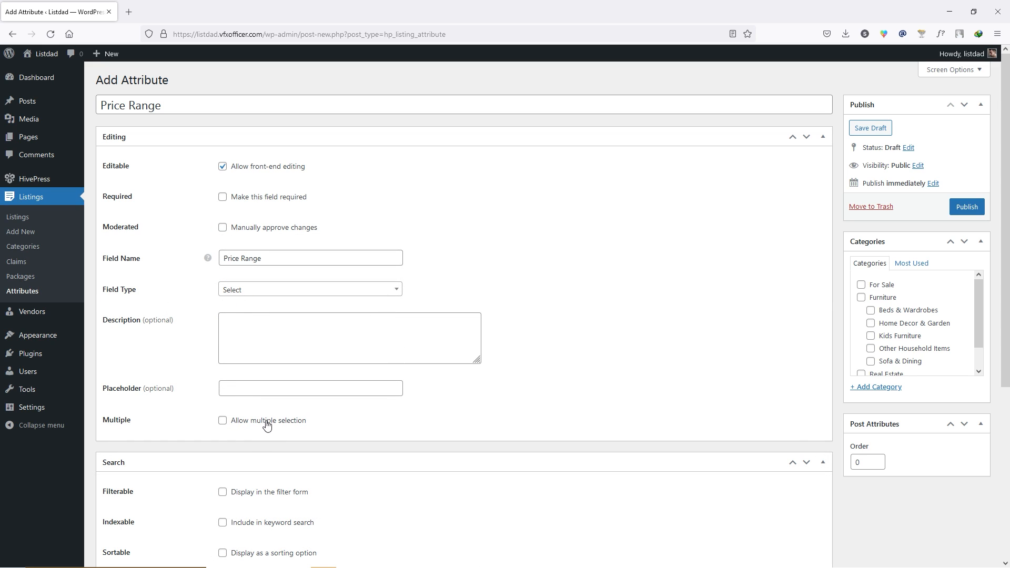
left_click(223, 422)
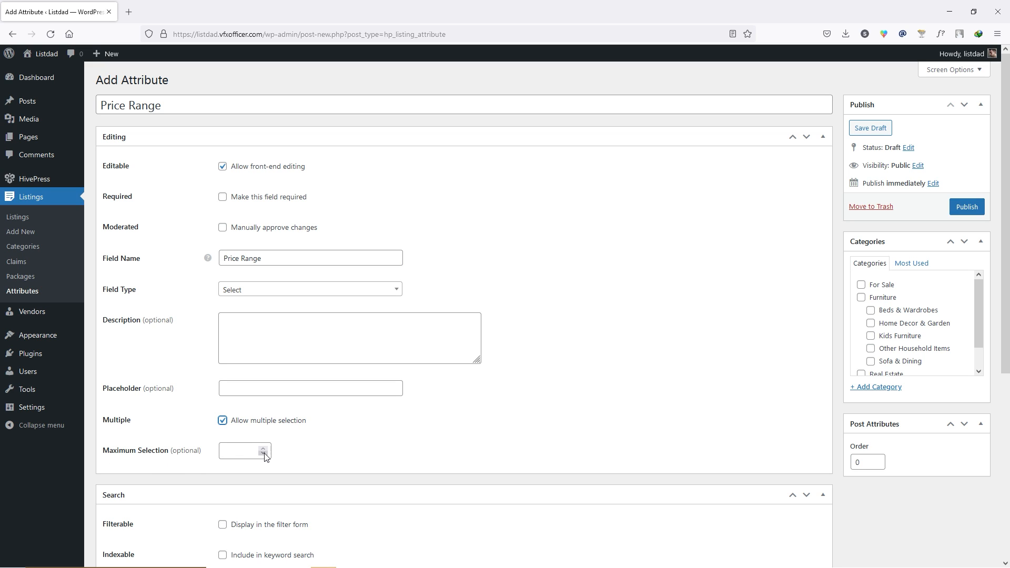
scroll(189, 375, "down", 1)
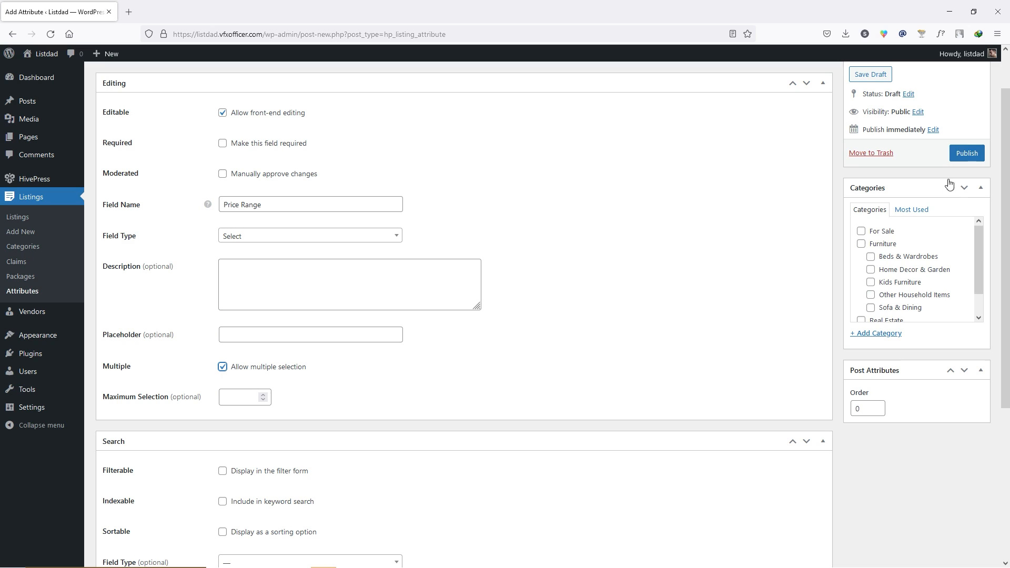
left_click(969, 156)
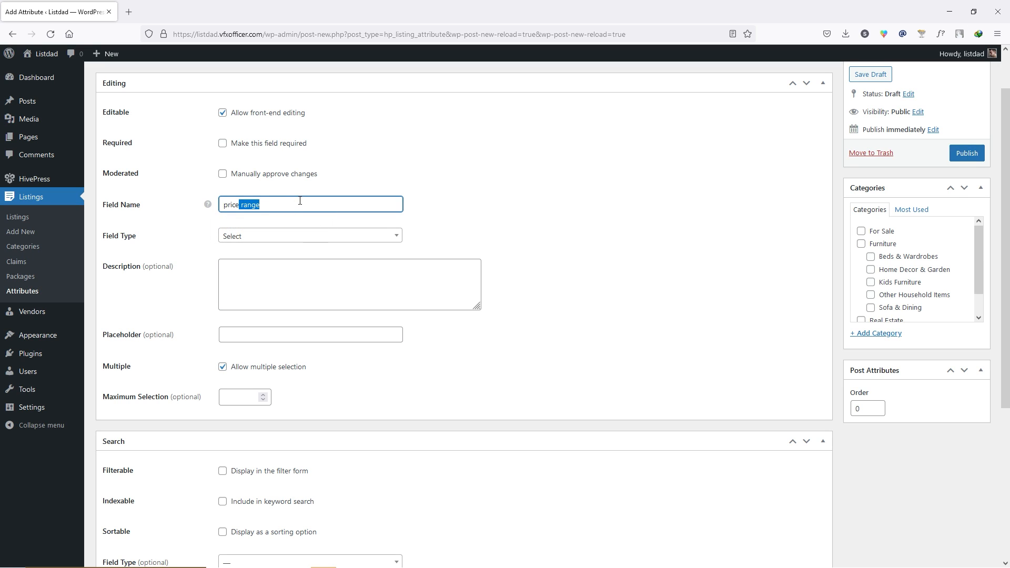
key("BackSpace")
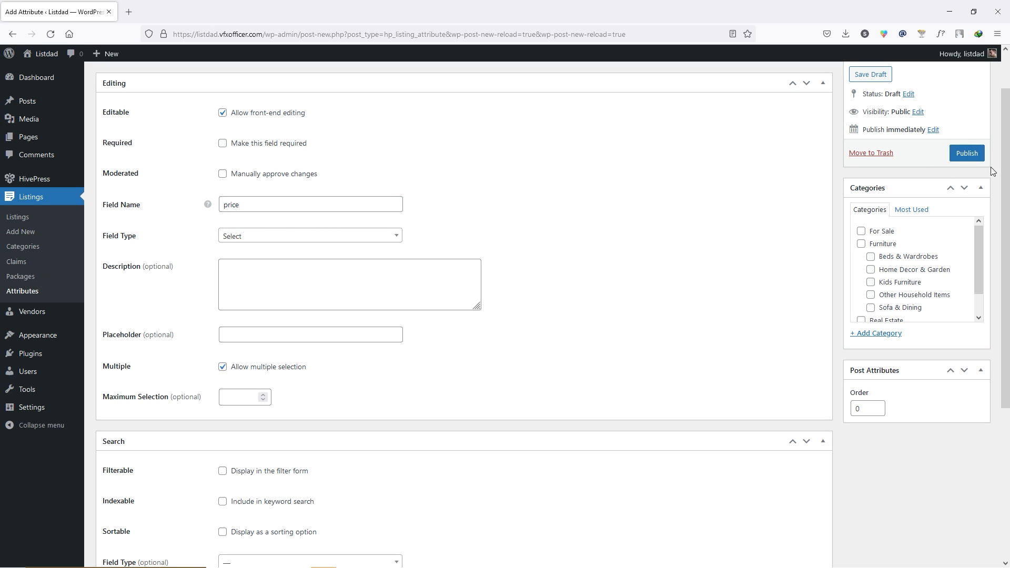
left_click(975, 157)
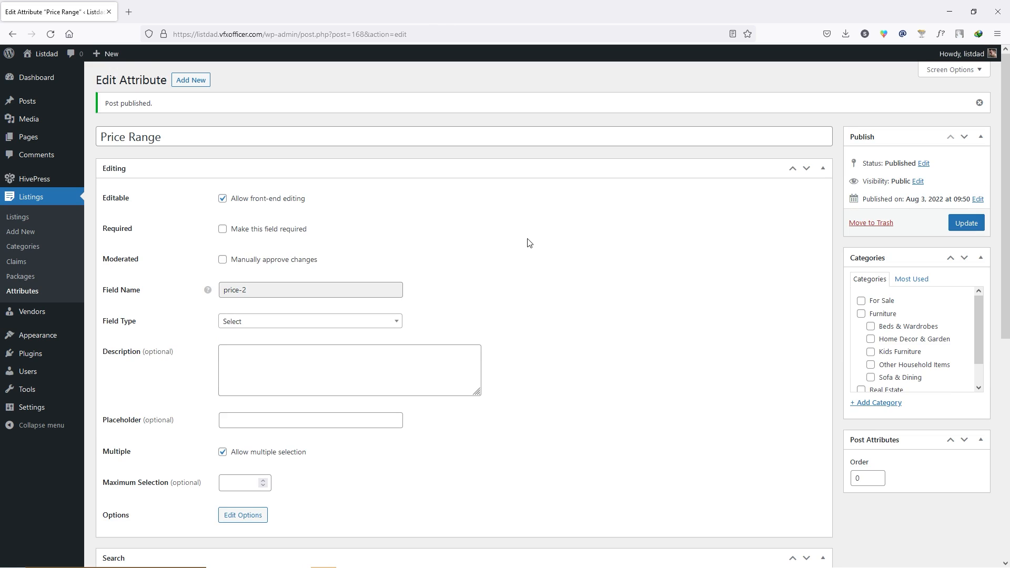
- Make Price Range filterable and sortable, with a multiple-selection Select search field
scroll(536, 235, "down", 10)
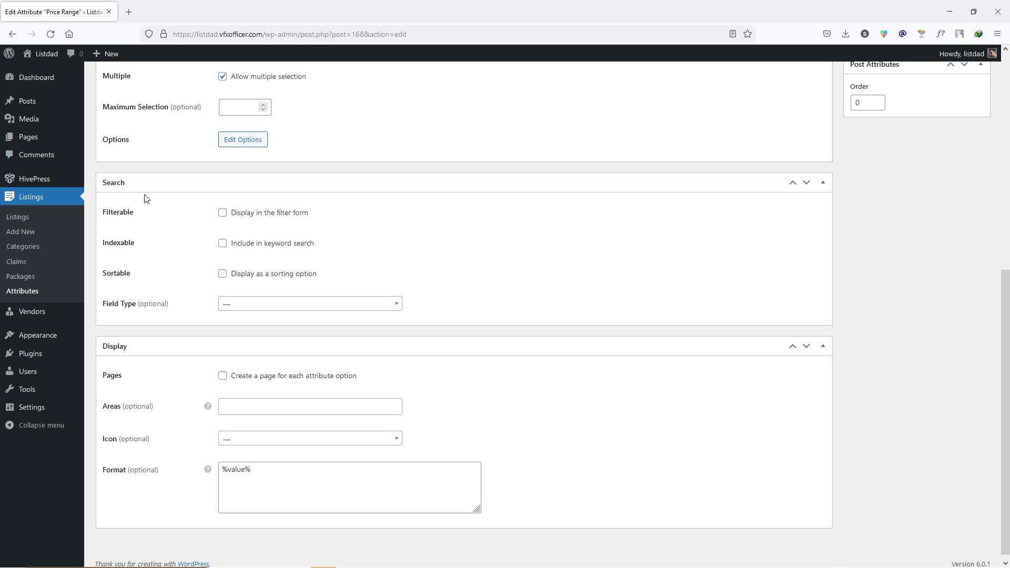
left_click(222, 213)
left_click(245, 274)
left_click(307, 306)
scroll(276, 373, "down", 2)
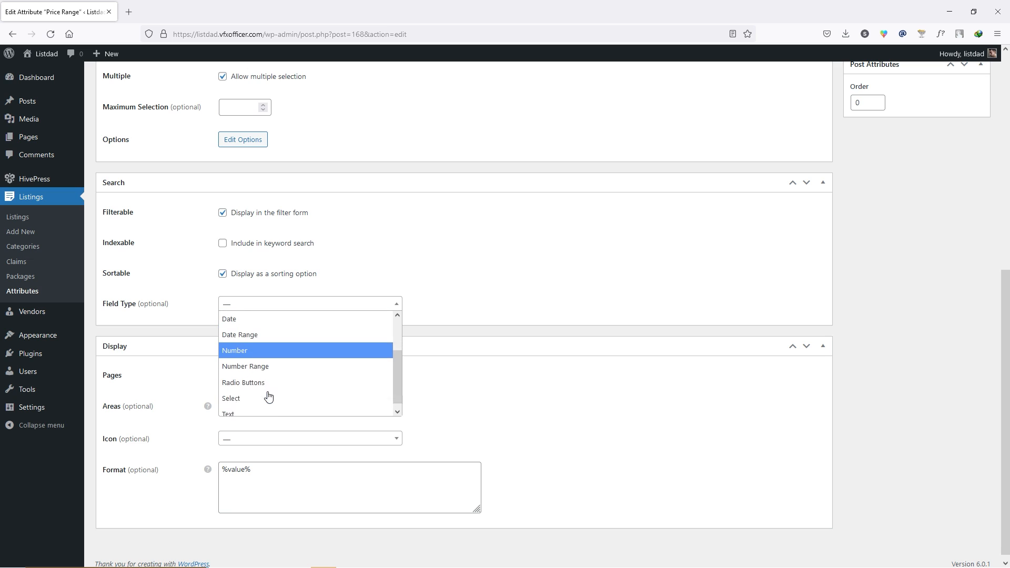
left_click(266, 393)
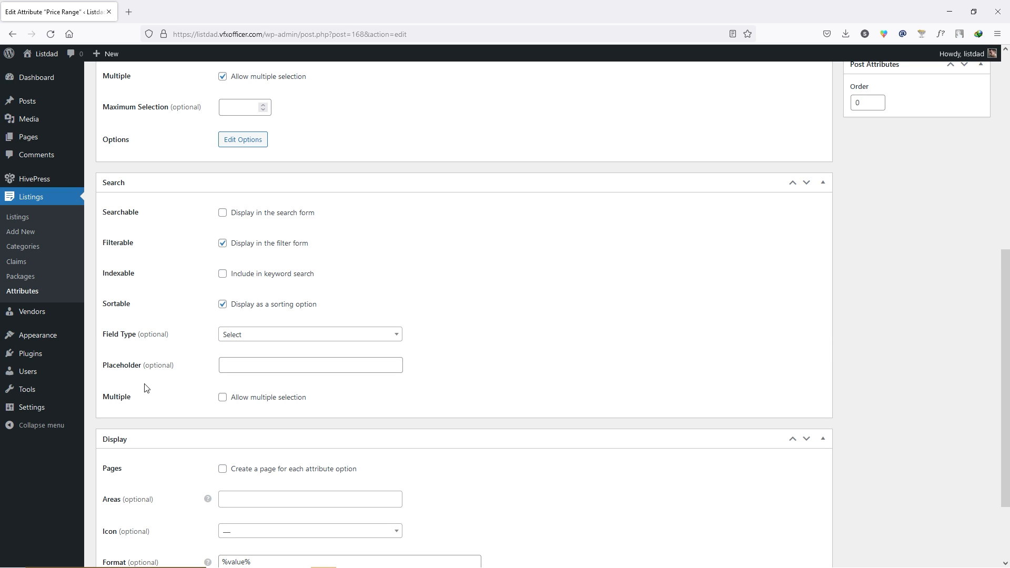
left_click(222, 397)
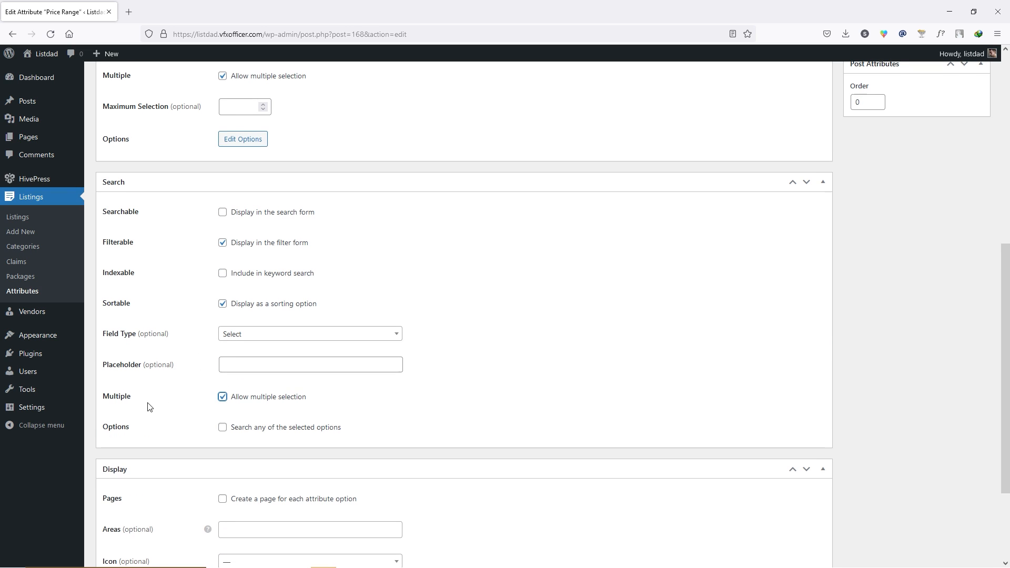
- Give Price Range the address-book icon, assign it to Furniture, and update it
scroll(158, 379, "down", 3)
left_click(243, 435)
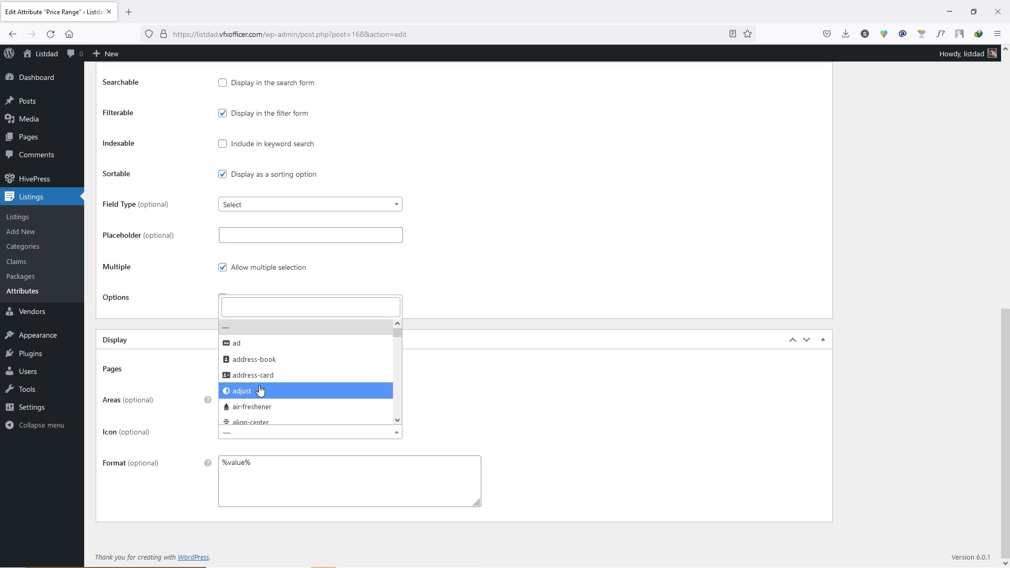
left_click(258, 359)
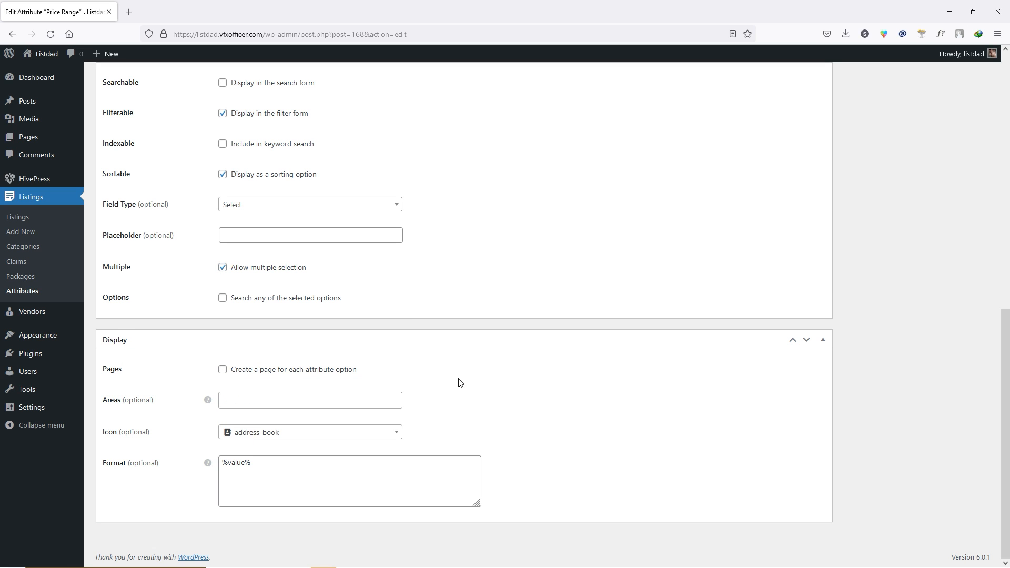
scroll(763, 365, "up", 10)
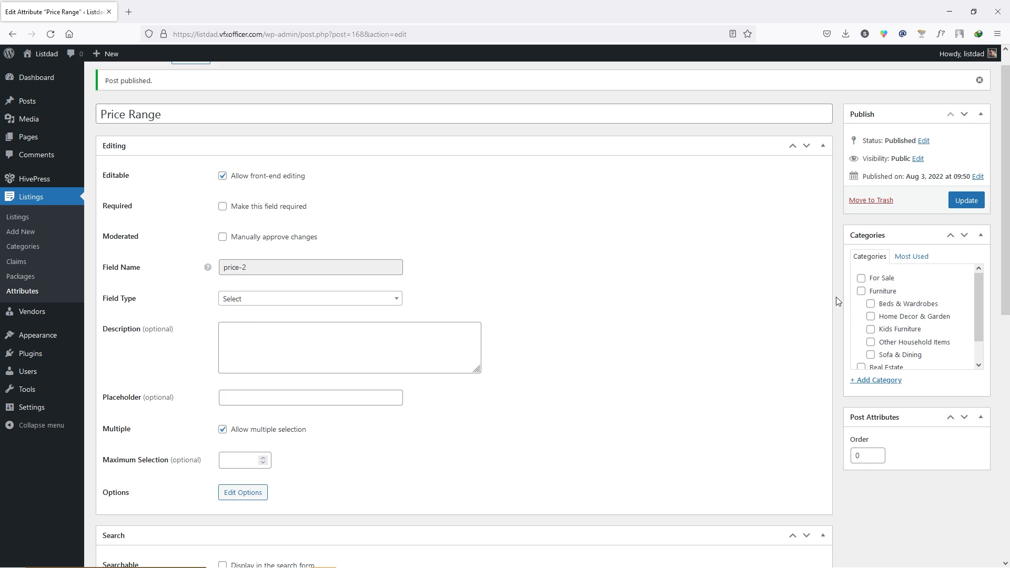
left_click(861, 291)
left_click(975, 206)
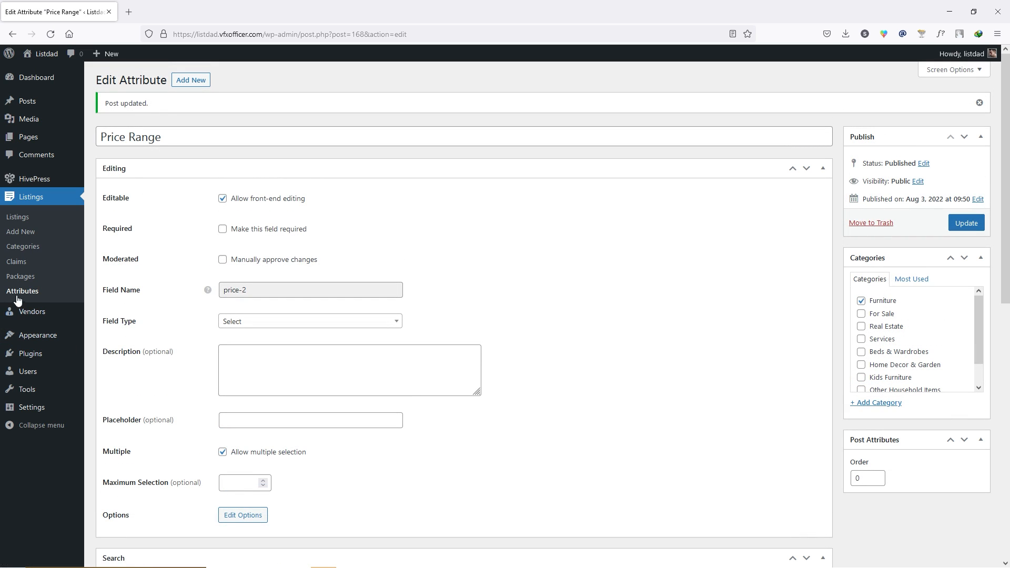
left_click(31, 293)
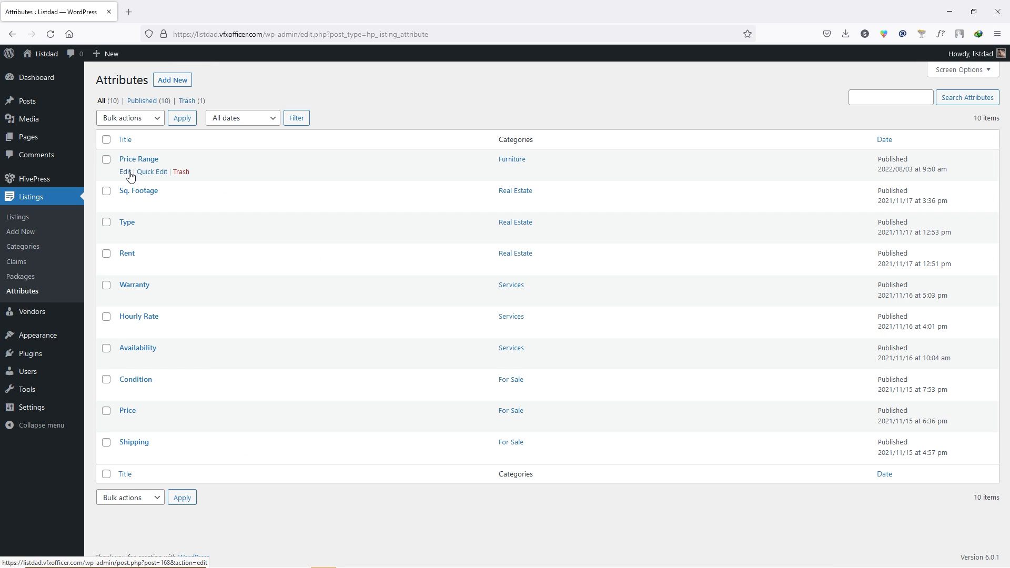
- Open Price Range's options page and add the options $1-$5 and $10-$15
left_click(125, 172)
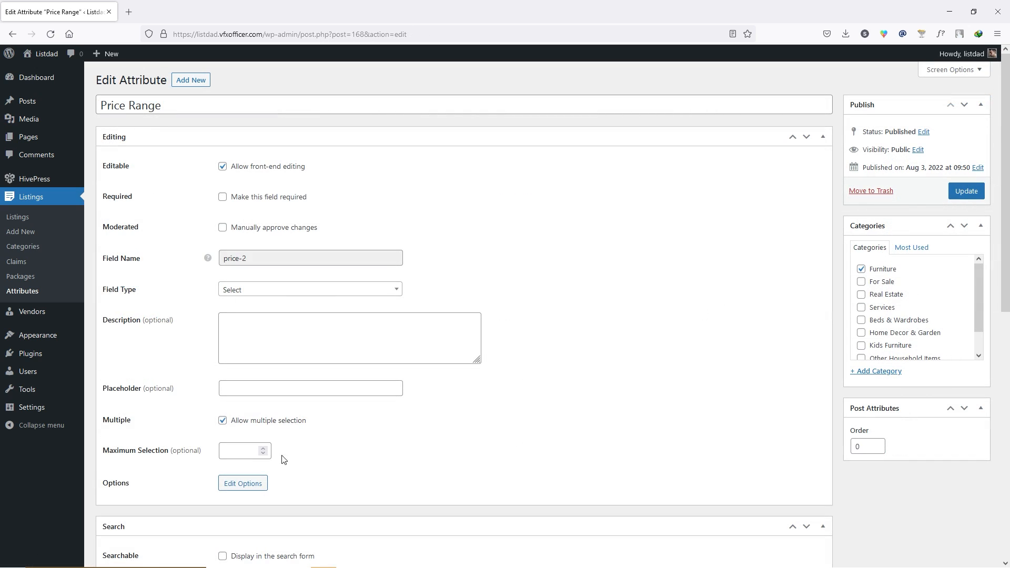
left_click(239, 484)
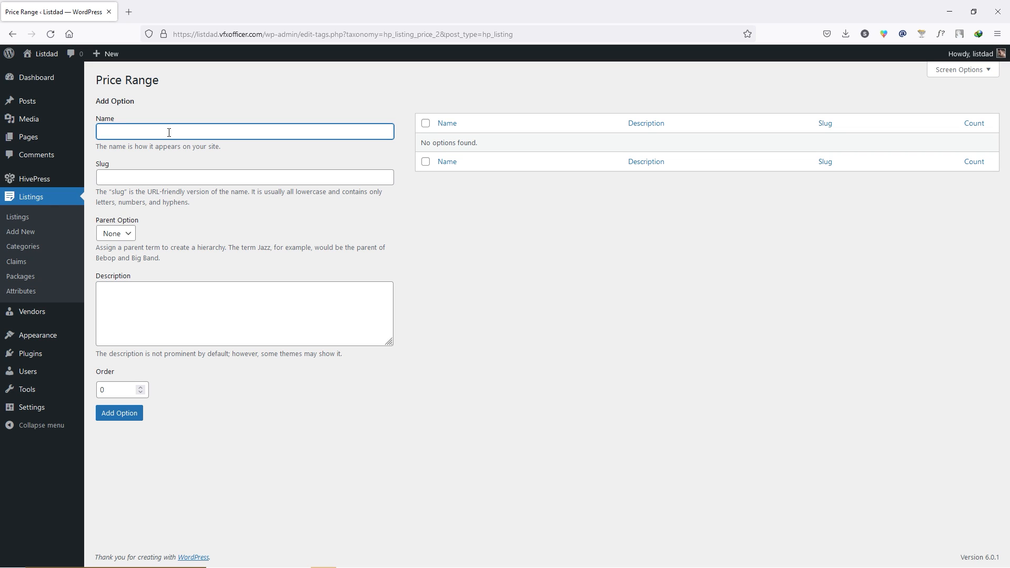
type("$")
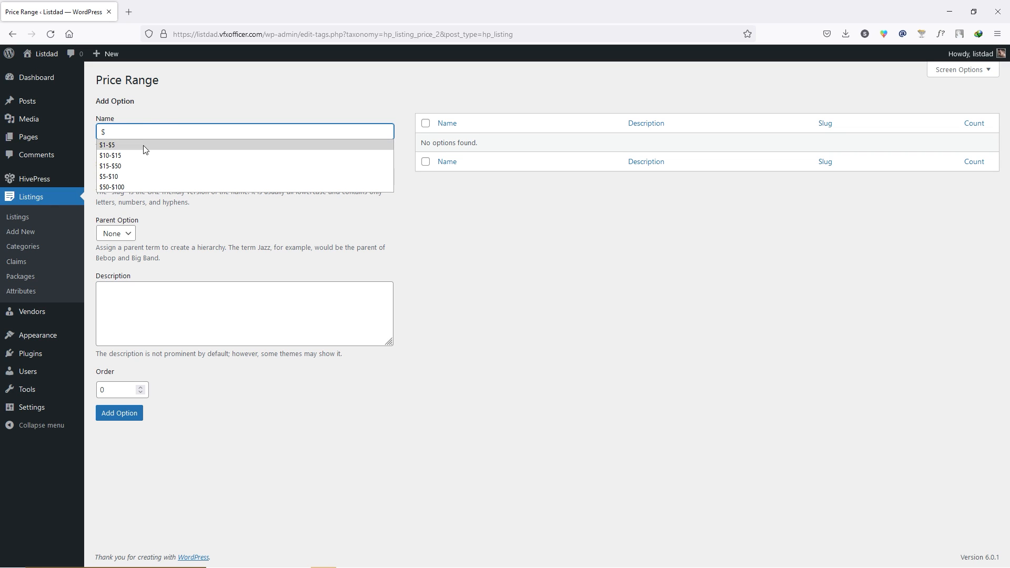
left_click(146, 146)
left_click(124, 415)
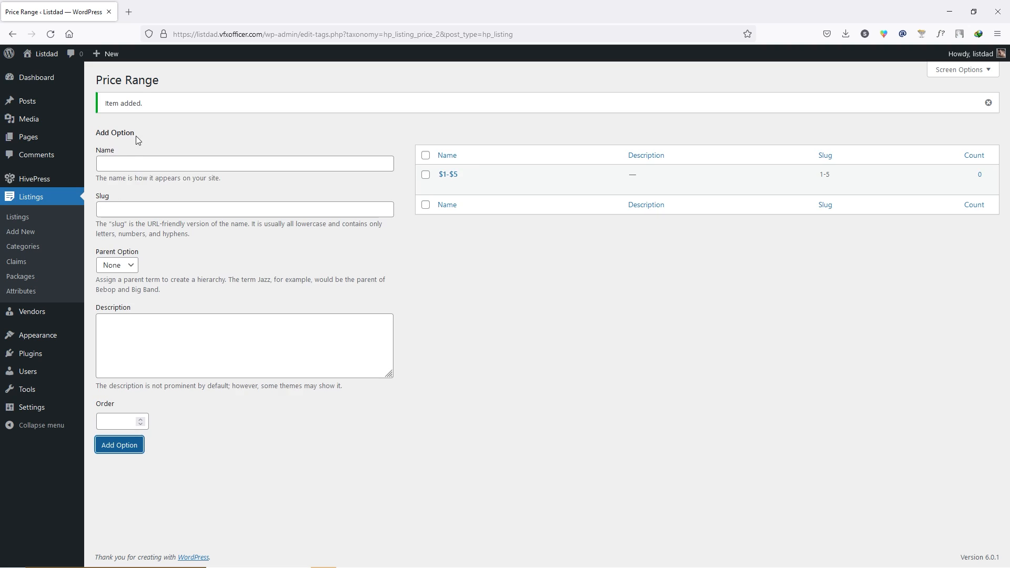
type("$")
left_click(126, 187)
left_click(130, 446)
- Add the $15-$50 option and go back to the Attributes list
left_click(135, 162)
type("$")
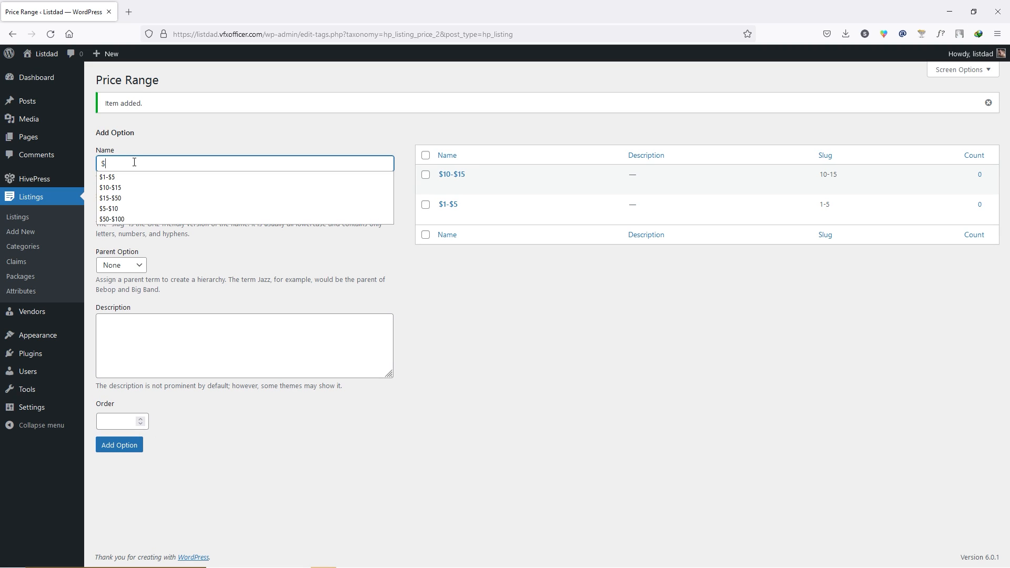
left_click(126, 204)
left_click(140, 448)
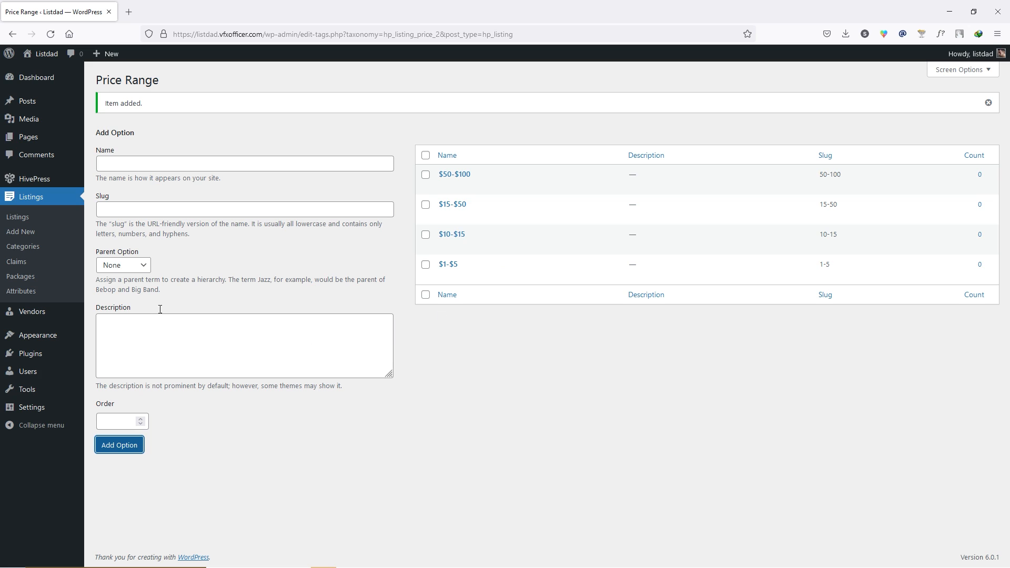
left_click(24, 291)
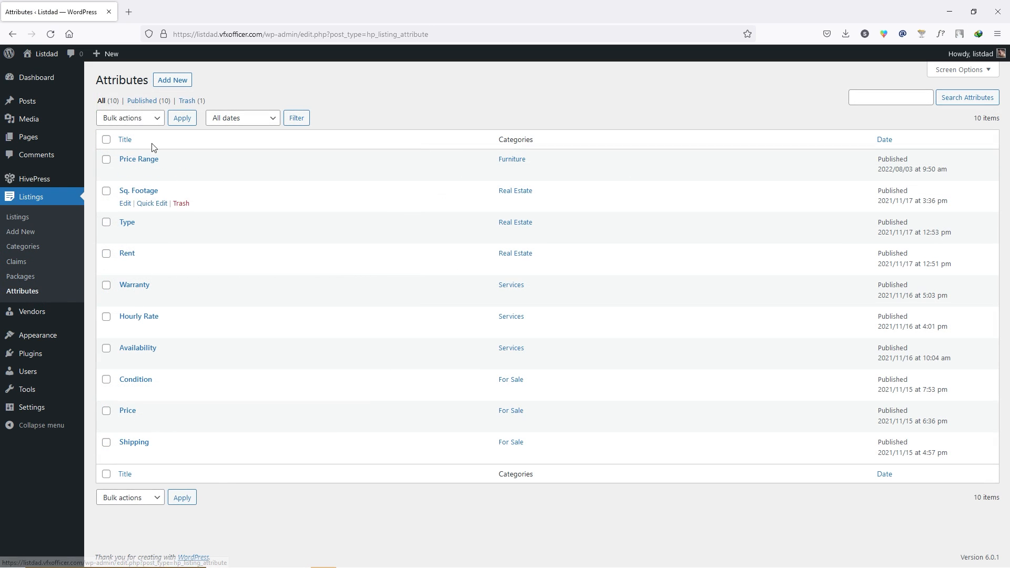
- Open the public site in a new tab and go to the Furniture listings category
mouse_move(46, 54)
middle_click(47, 73)
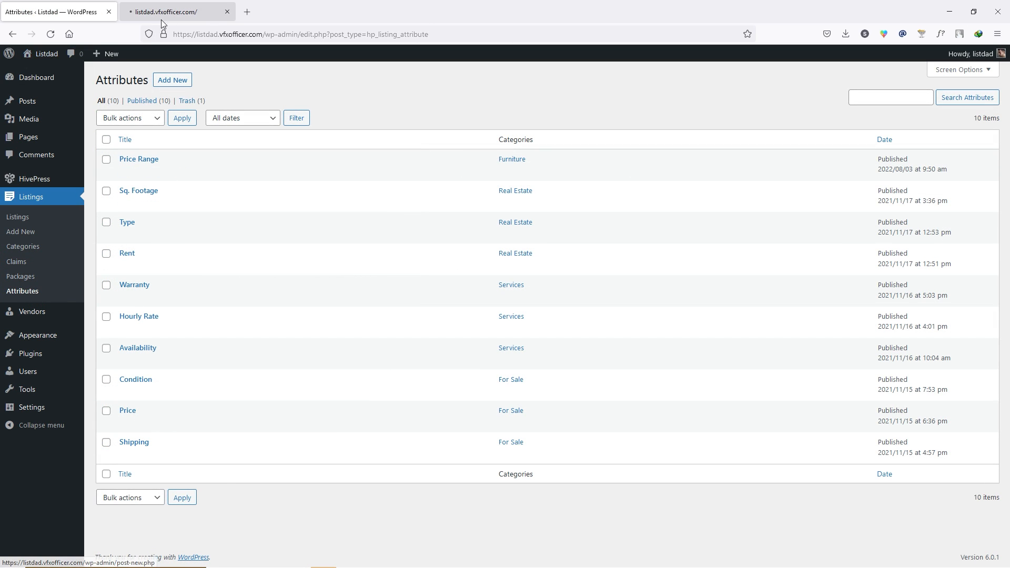
left_click(161, 19)
scroll(53, 312, "down", 3)
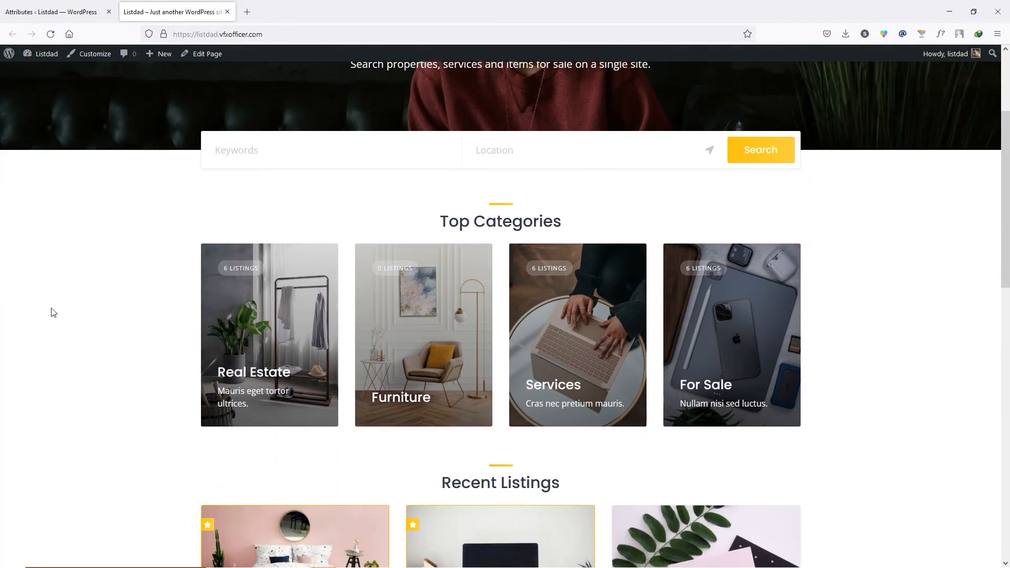
left_click(407, 322)
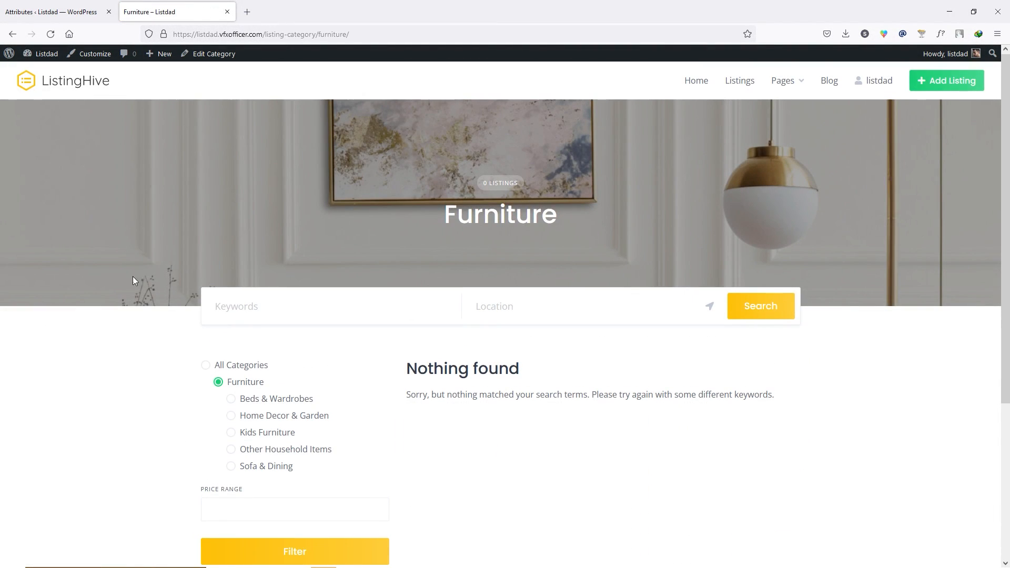
- Filter Furniture by the $10-$15 price range, then return to the admin tab
scroll(217, 345, "down", 3)
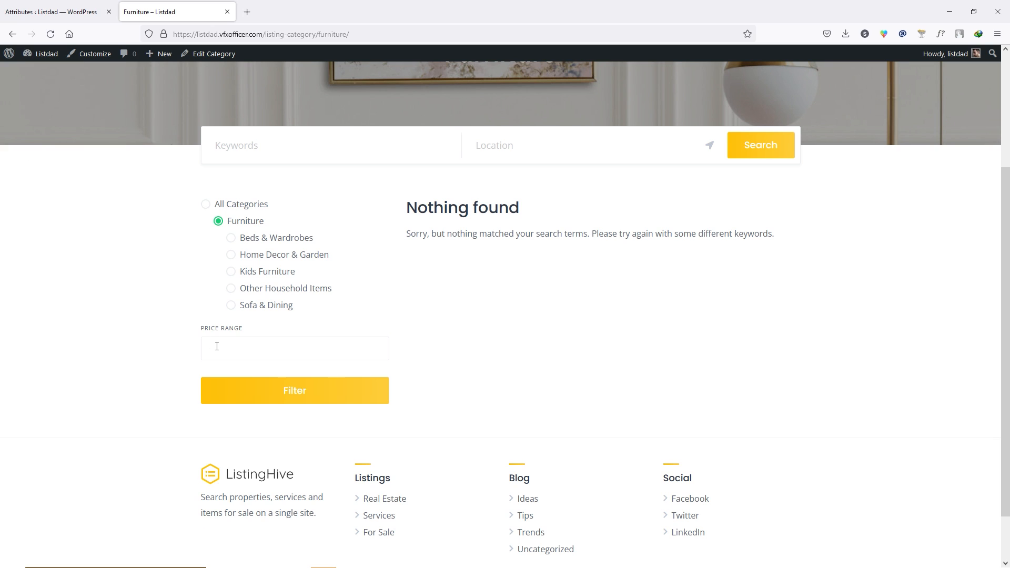
left_click(221, 345)
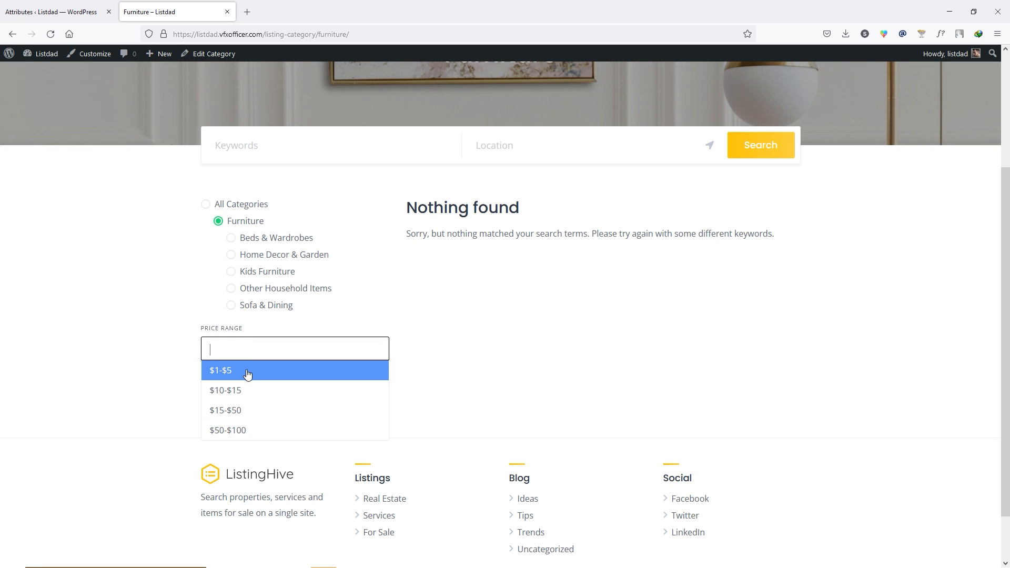
left_click(247, 392)
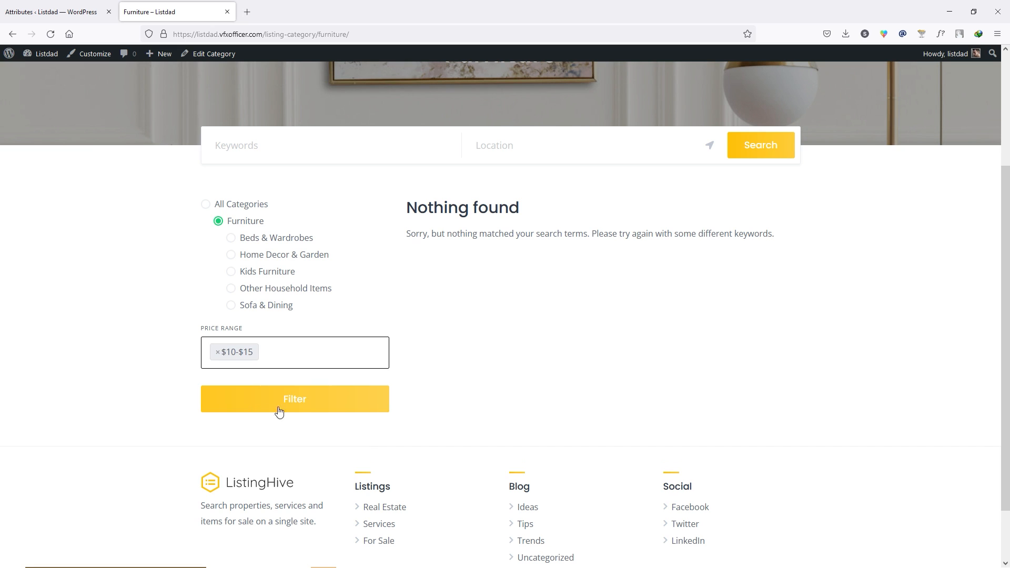
left_click(322, 405)
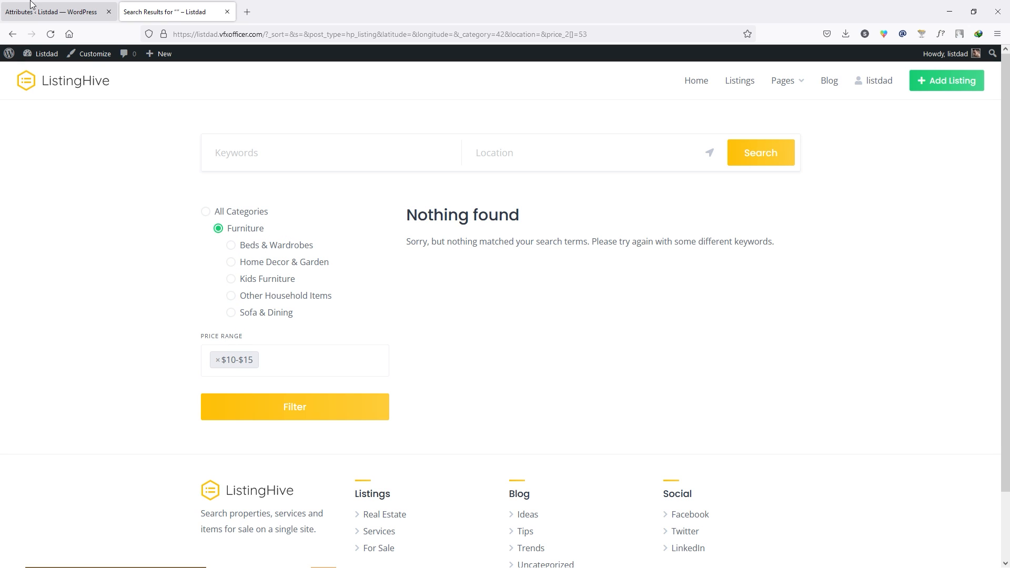
left_click(53, 7)
- Create a front-end editable Condition attribute with field name condition and Select field type
left_click(177, 81)
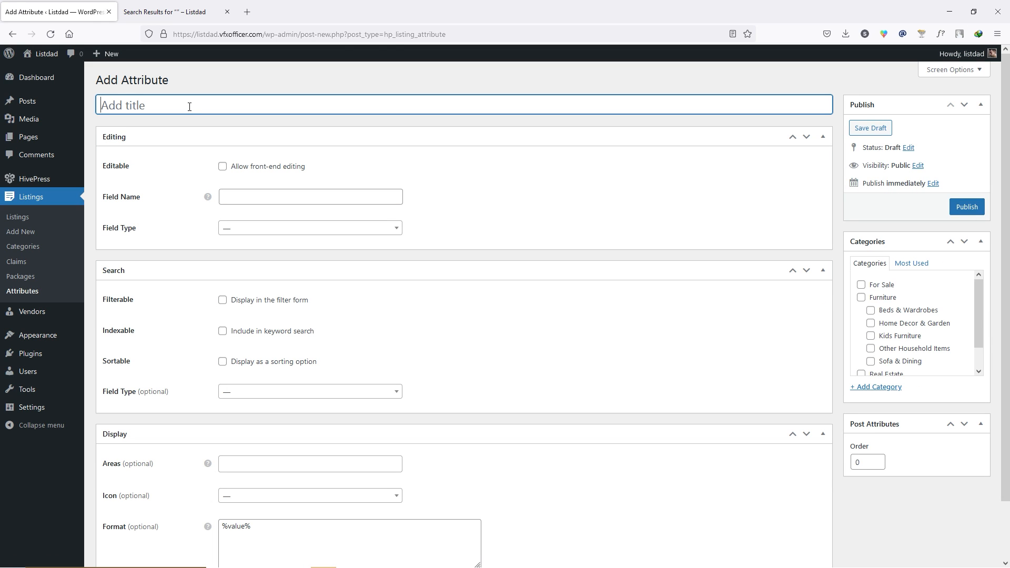
type("Condition")
left_click(222, 166)
left_click(256, 230)
type("condition")
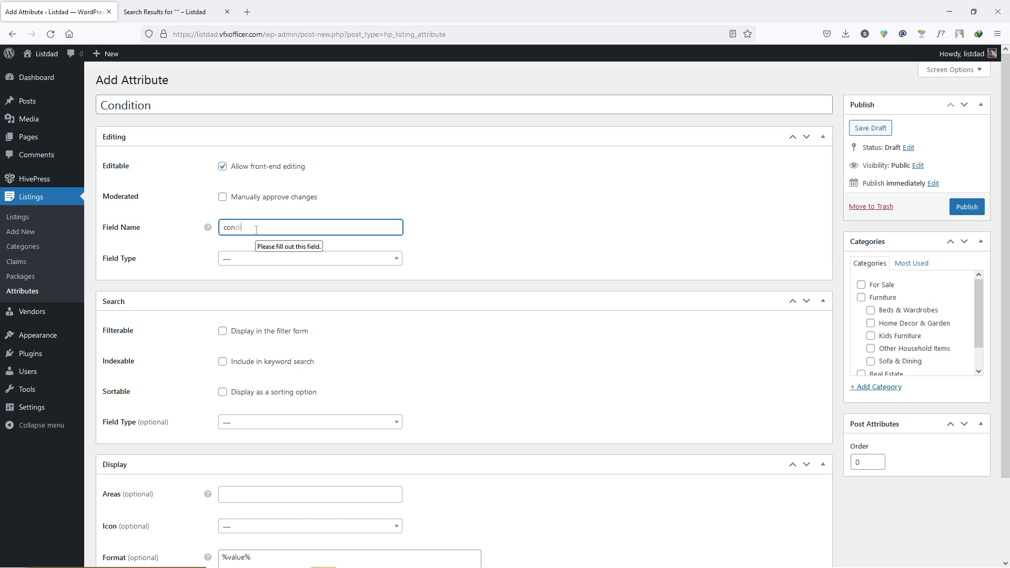
left_click(190, 271)
left_click(290, 260)
scroll(279, 350, "down", 4)
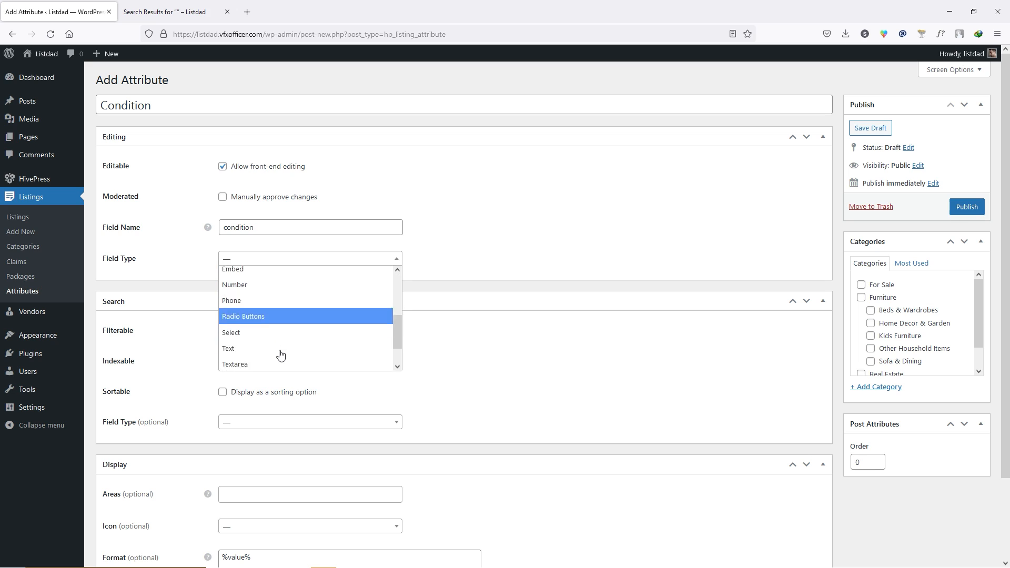
left_click(250, 328)
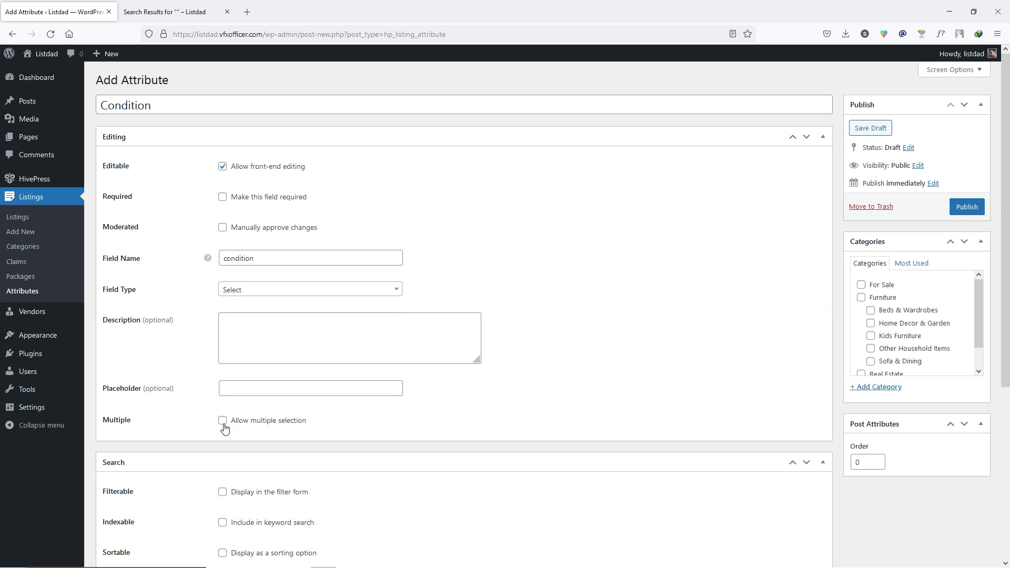
- Make Condition filterable with a Select search field, arrows-alt-h icon, and Kids Furniture category, then publish
scroll(386, 295, "down", 4)
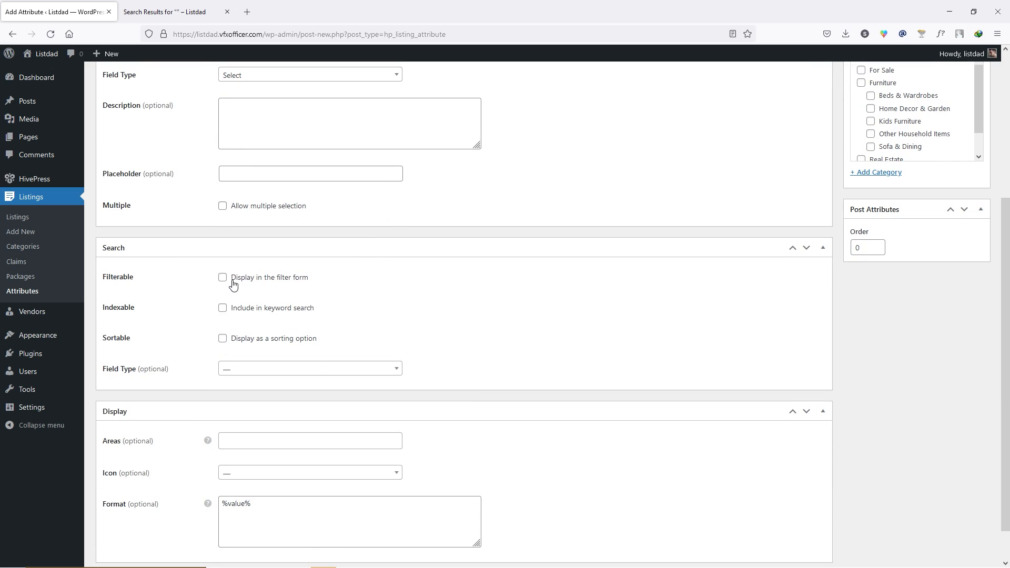
left_click(223, 278)
scroll(262, 298, "down", 1)
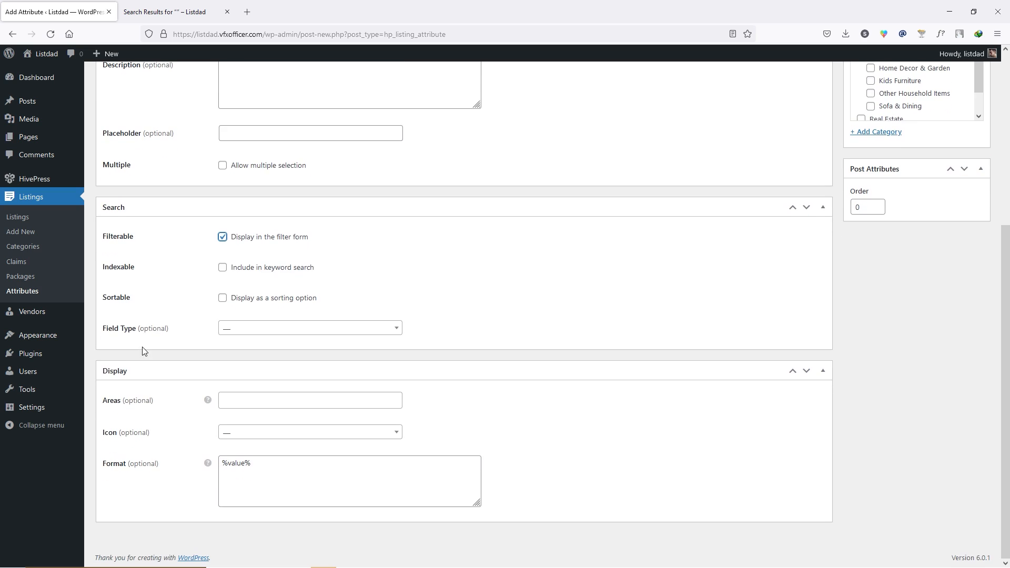
left_click(247, 328)
scroll(259, 426, "down", 2)
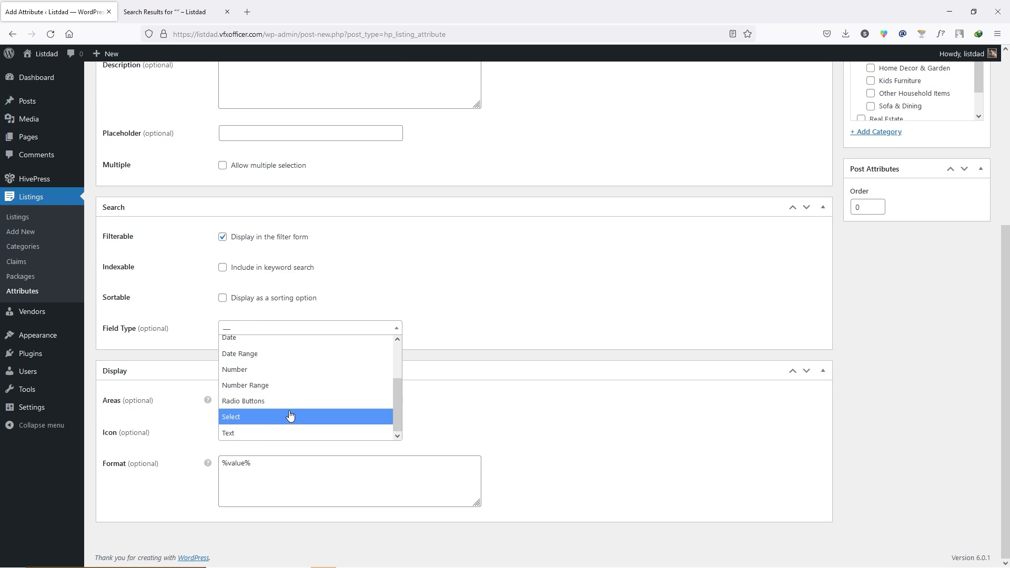
left_click(266, 415)
left_click(258, 435)
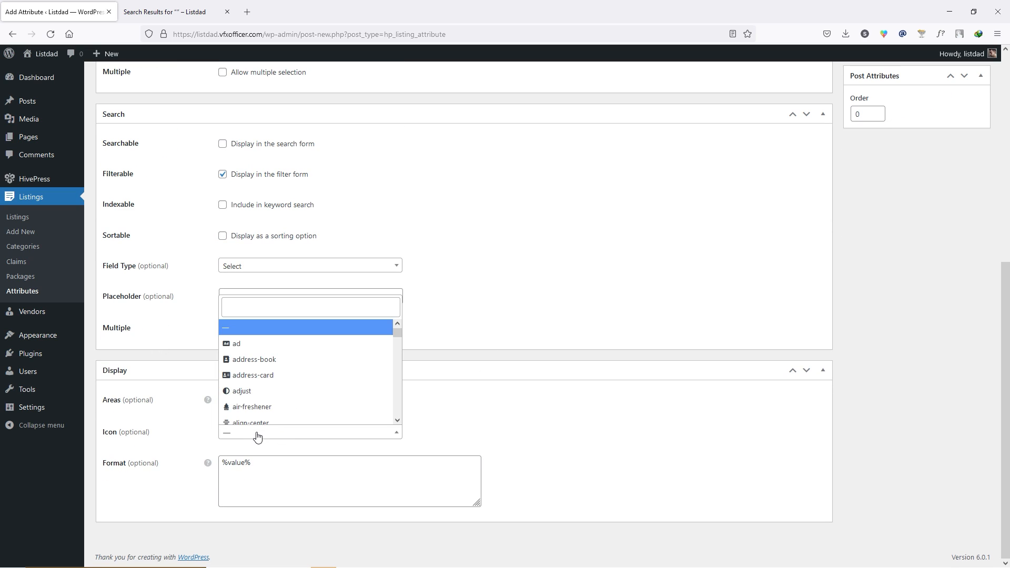
scroll(293, 391, "down", 10)
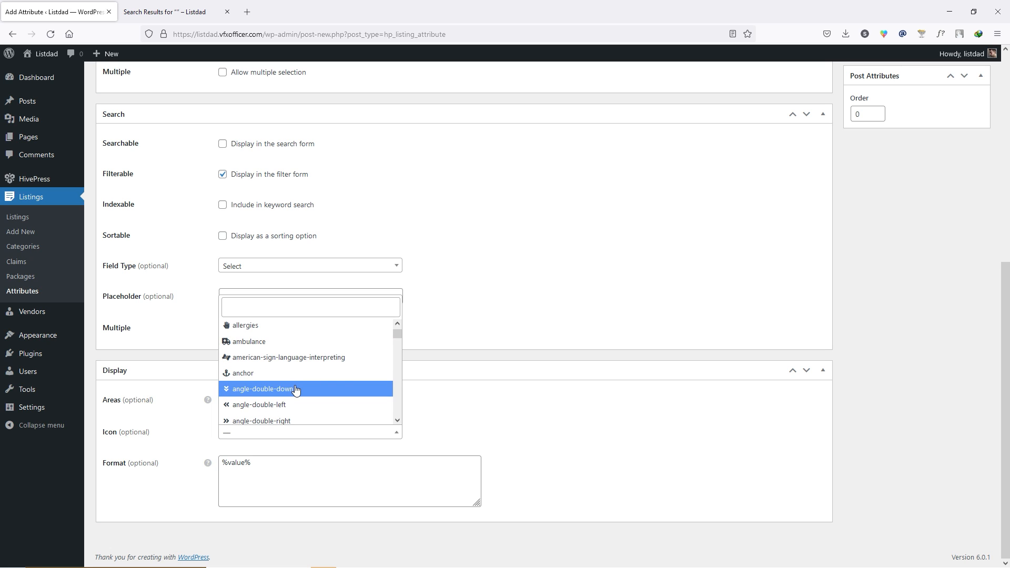
left_click(293, 375)
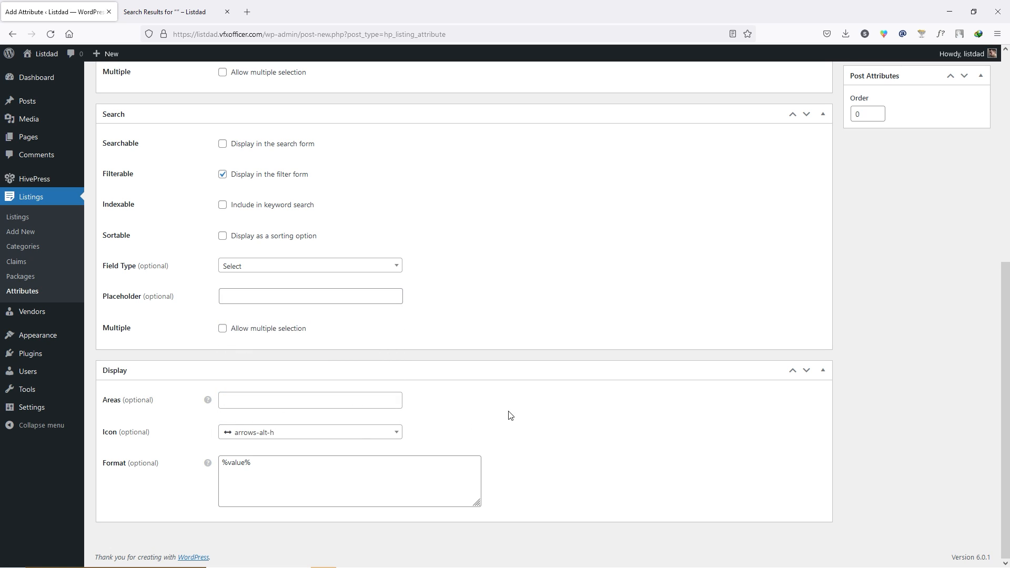
scroll(775, 402, "up", 7)
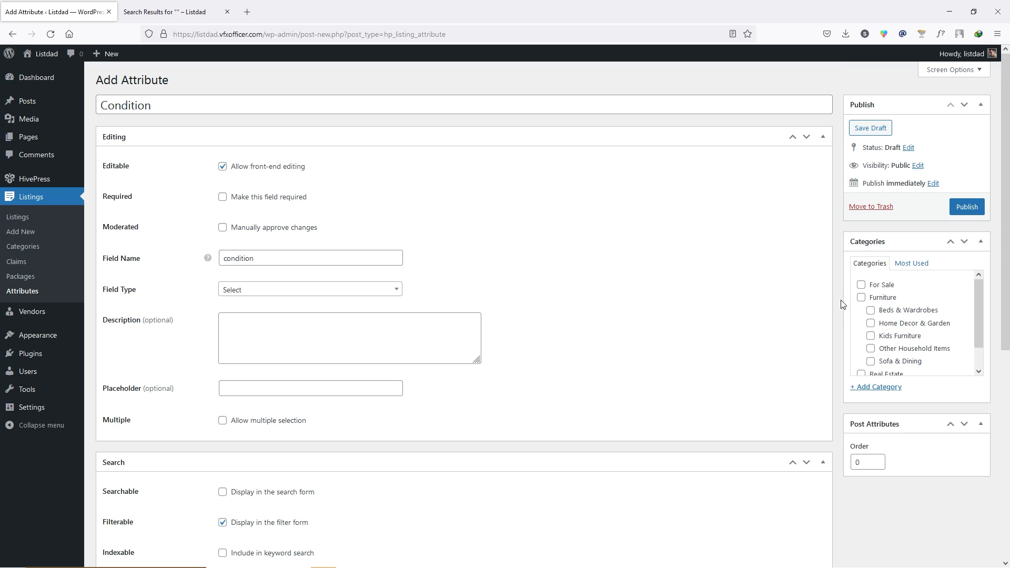
left_click(871, 336)
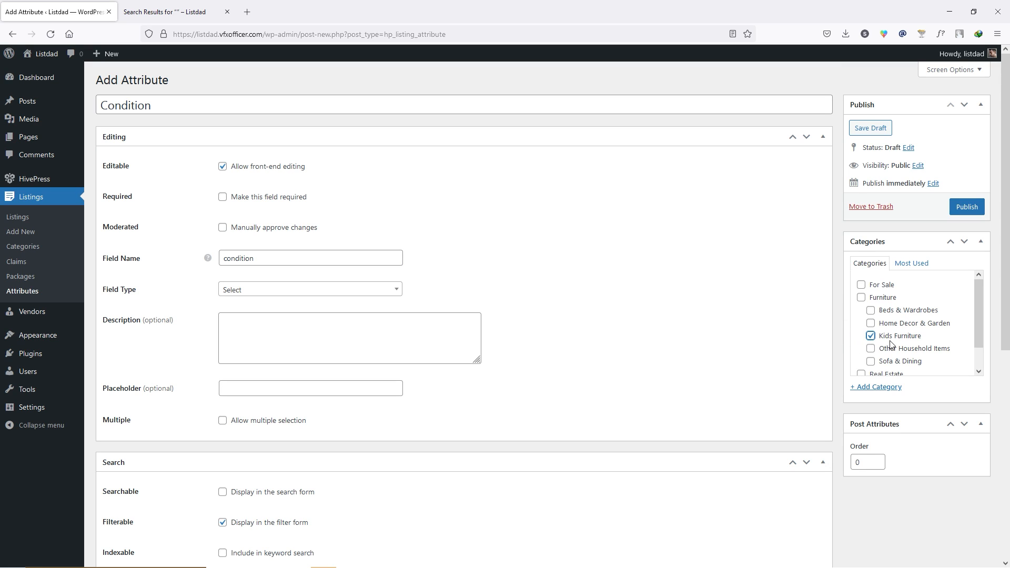
left_click(966, 208)
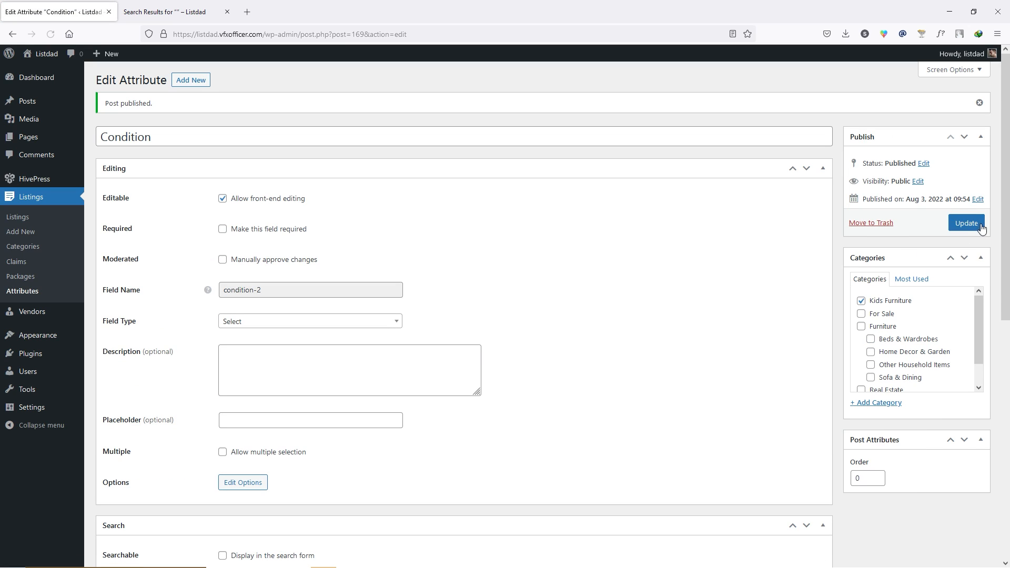
- On Condition's options page, add the options New and Used
left_click(244, 484)
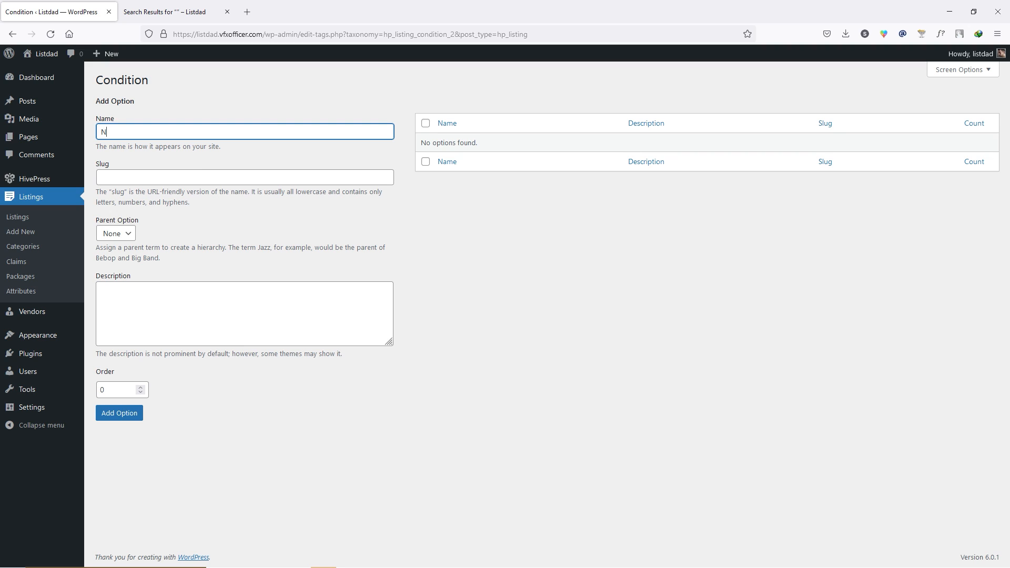
left_click(118, 411)
left_click(171, 164)
type("Used")
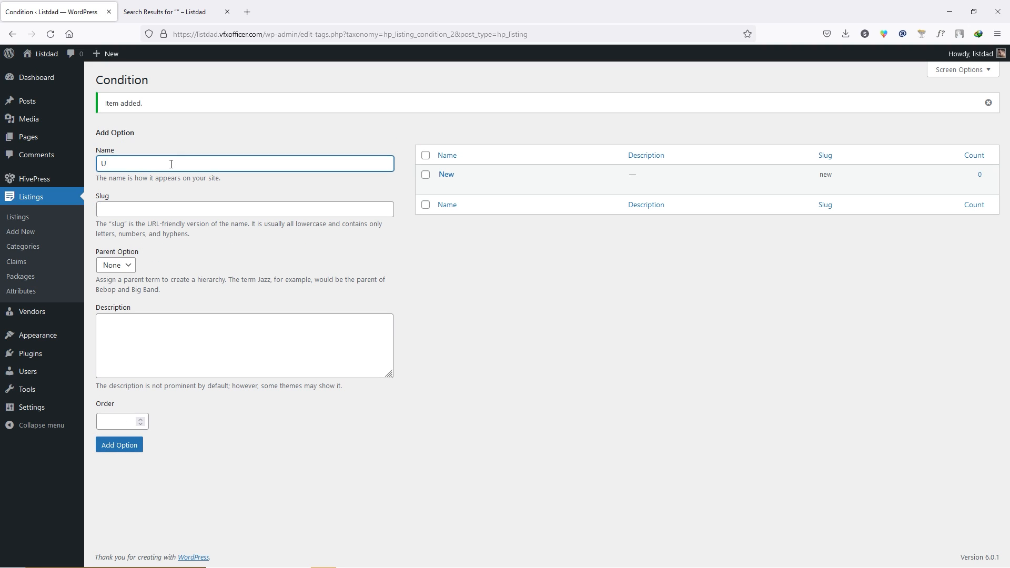
left_click(135, 447)
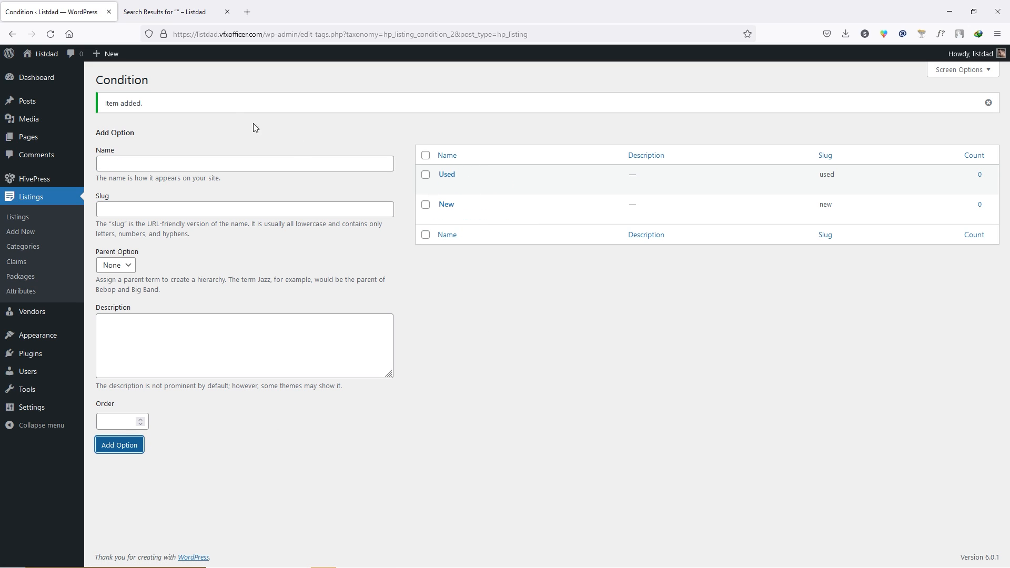
left_click_drag(158, 80, 100, 80)
left_click(188, 94)
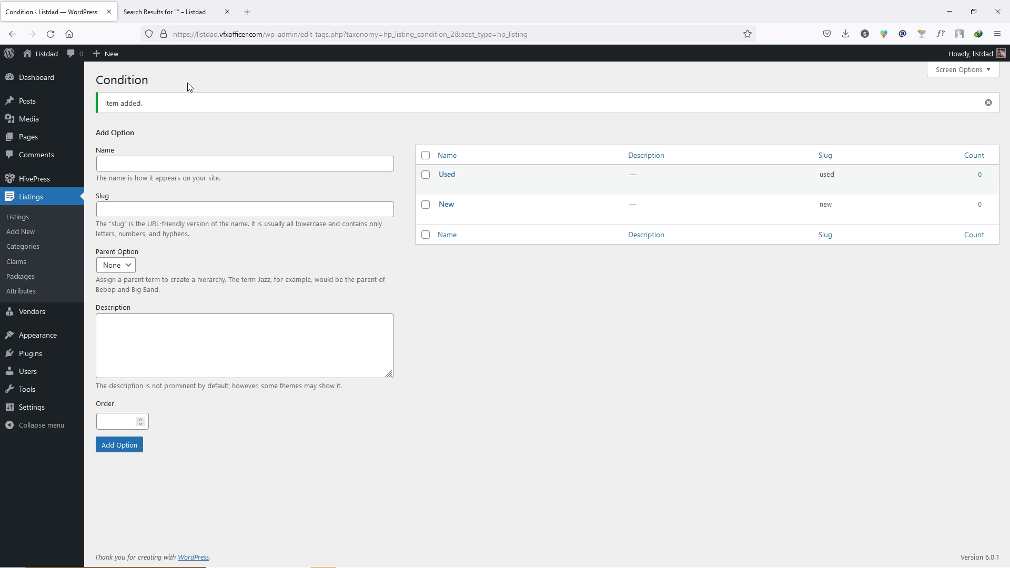
- Remove the $10-$15 price range filter from the front-end search and rerun it
left_click(22, 292)
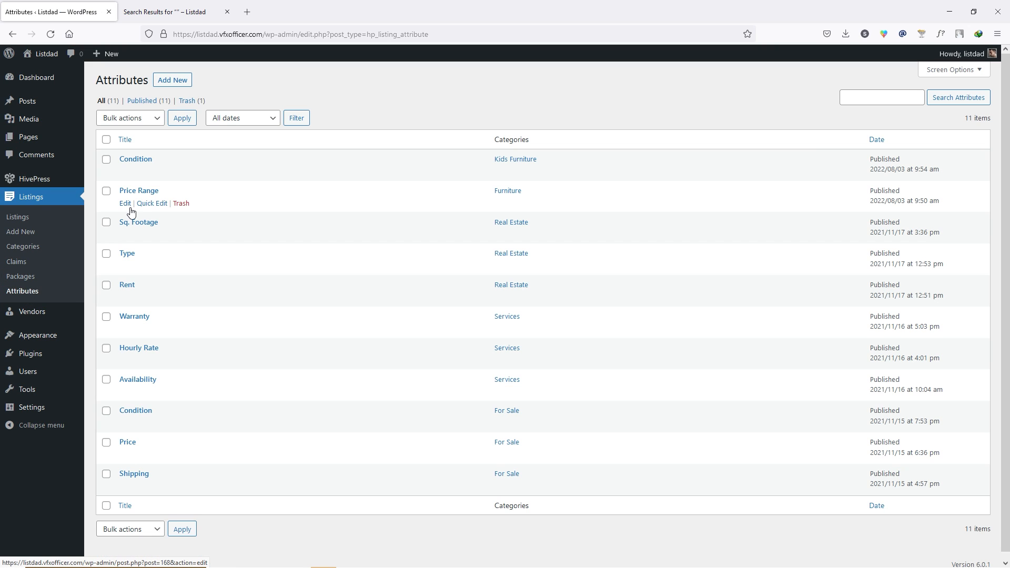
left_click(168, 11)
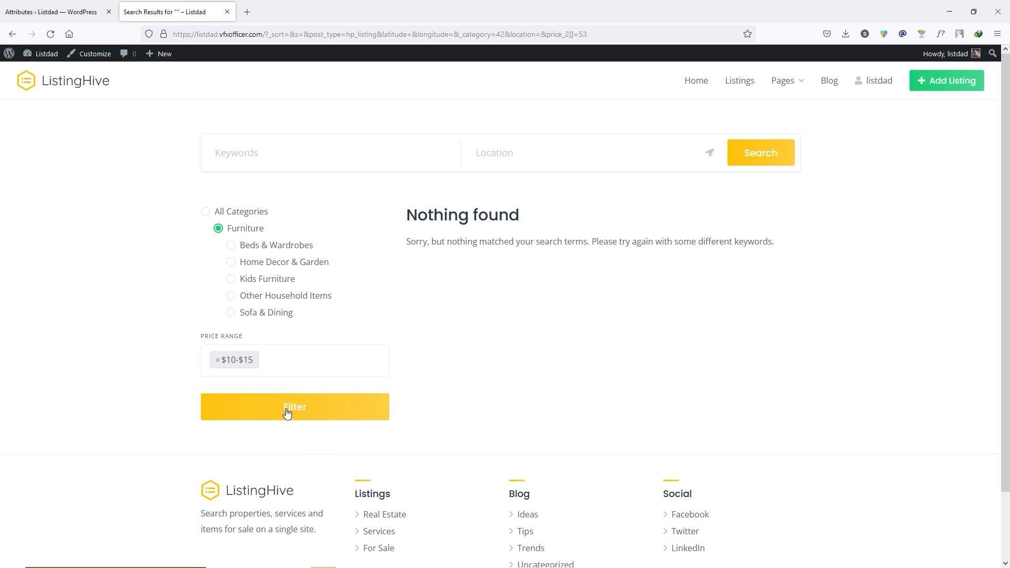
left_click(218, 364)
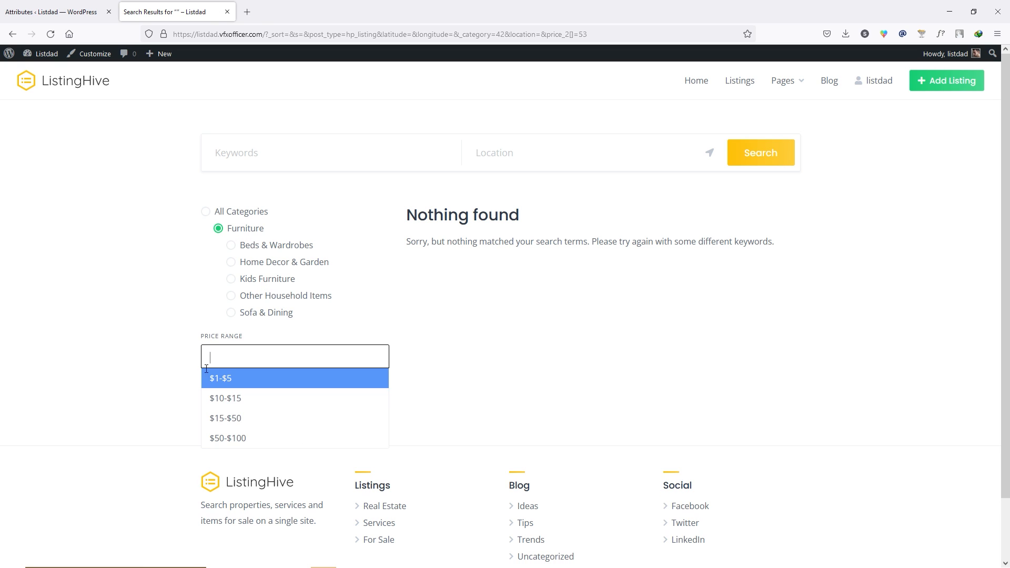
left_click(149, 374)
left_click(294, 407)
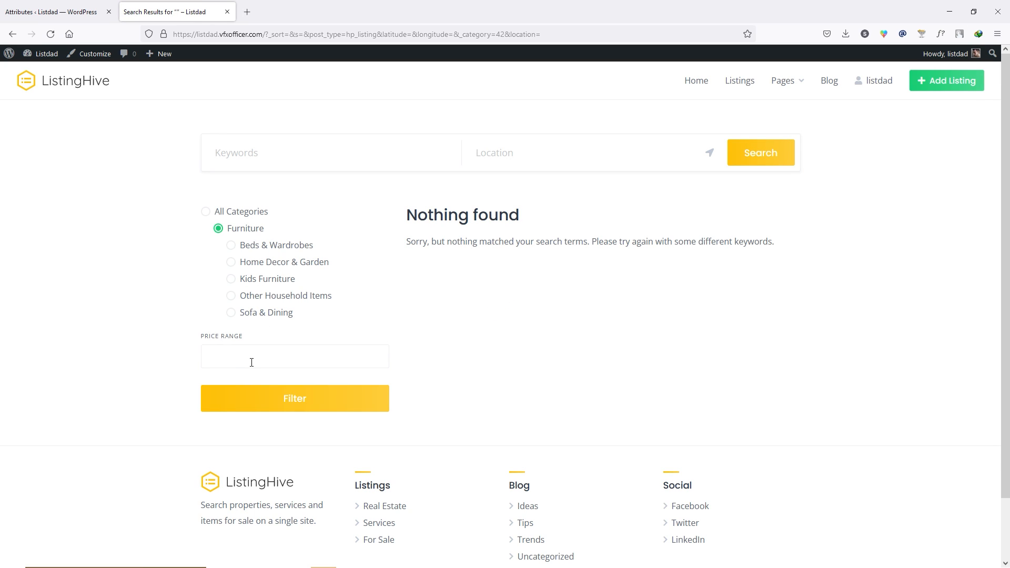
- Filter by Kids Furniture, try Condition Used then New, and close the search tab
left_click(234, 283)
left_click(297, 404)
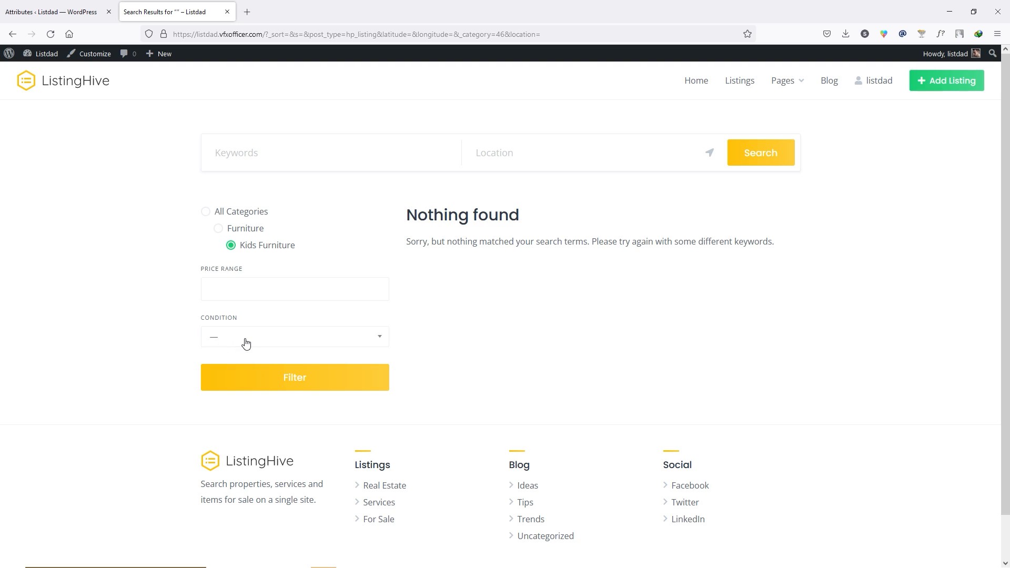
left_click(374, 339)
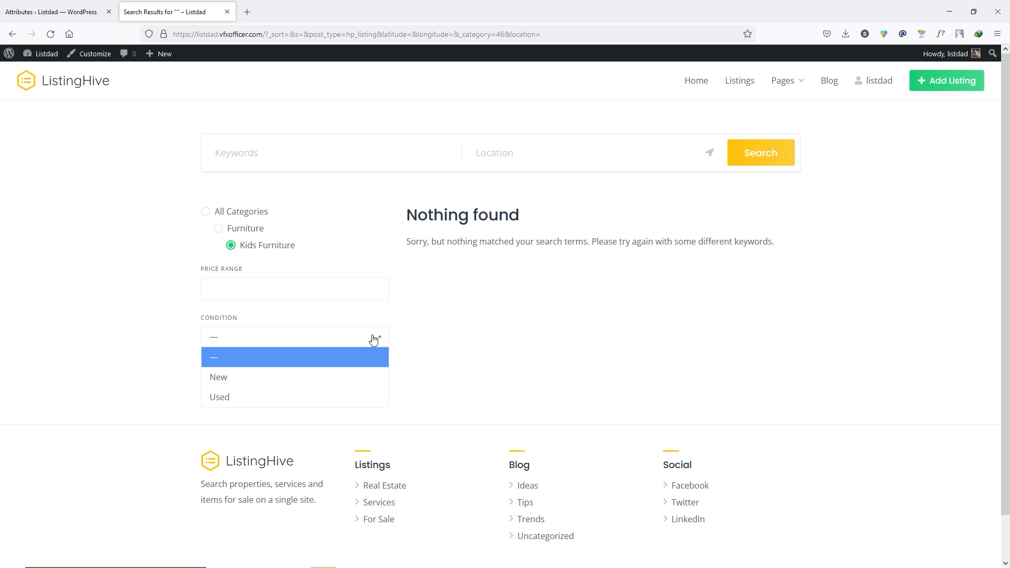
left_click(235, 385)
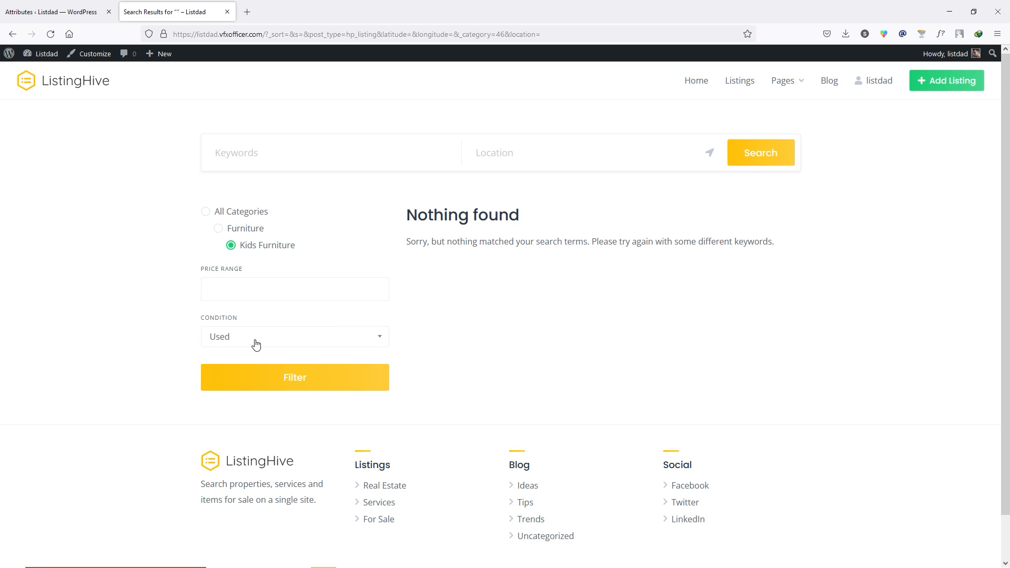
left_click(256, 341)
left_click(230, 381)
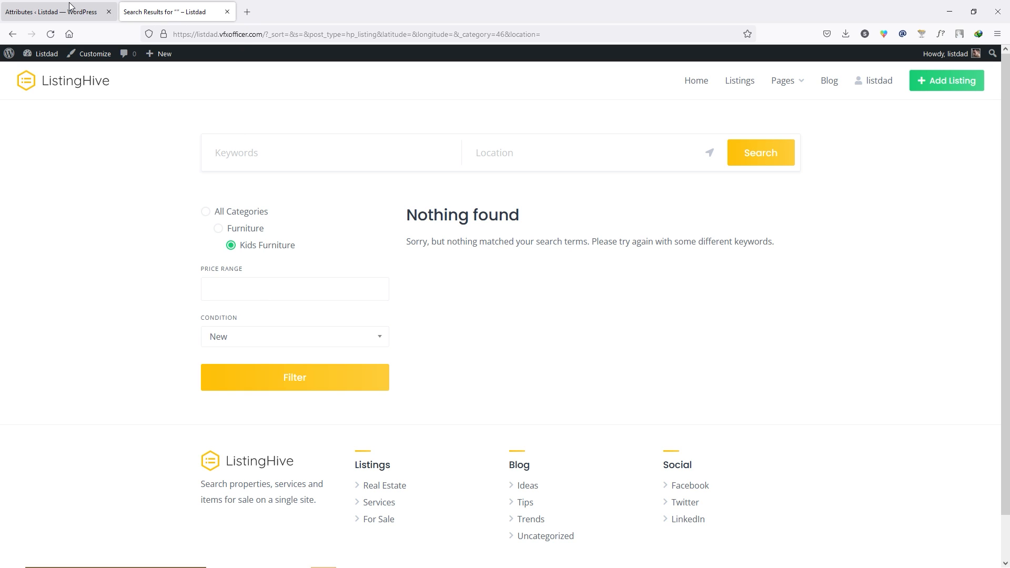
left_click(227, 11)
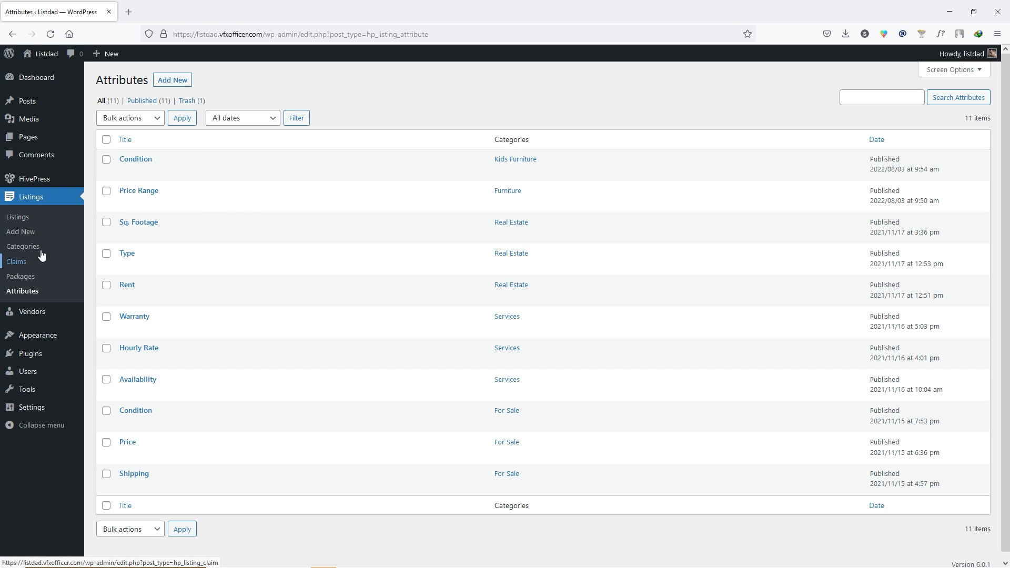
- Move the Apple MacBook Pro 15" listing from For Sale to Furniture and update it
left_click(24, 217)
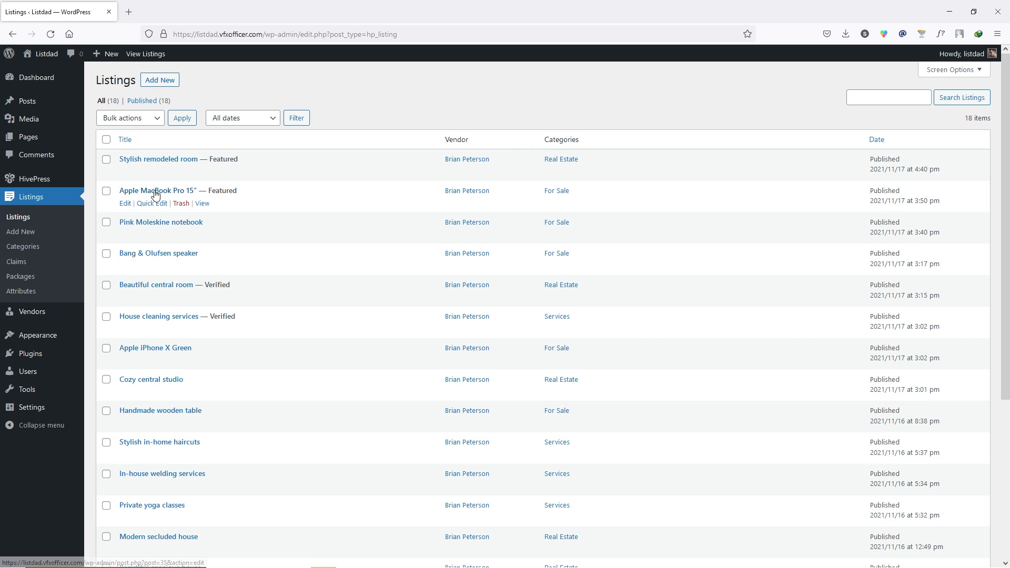
left_click(128, 207)
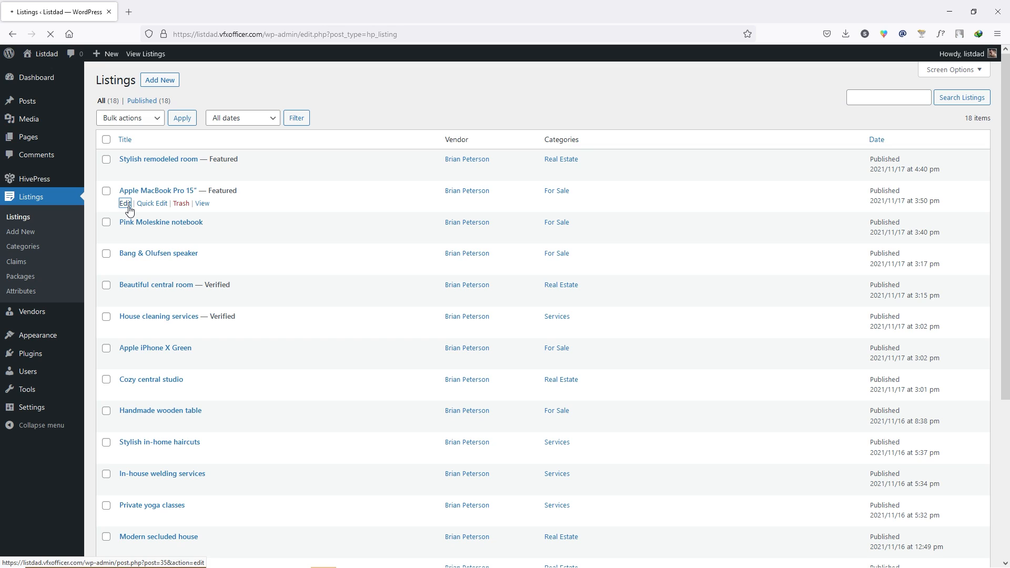
scroll(822, 364, "down", 5)
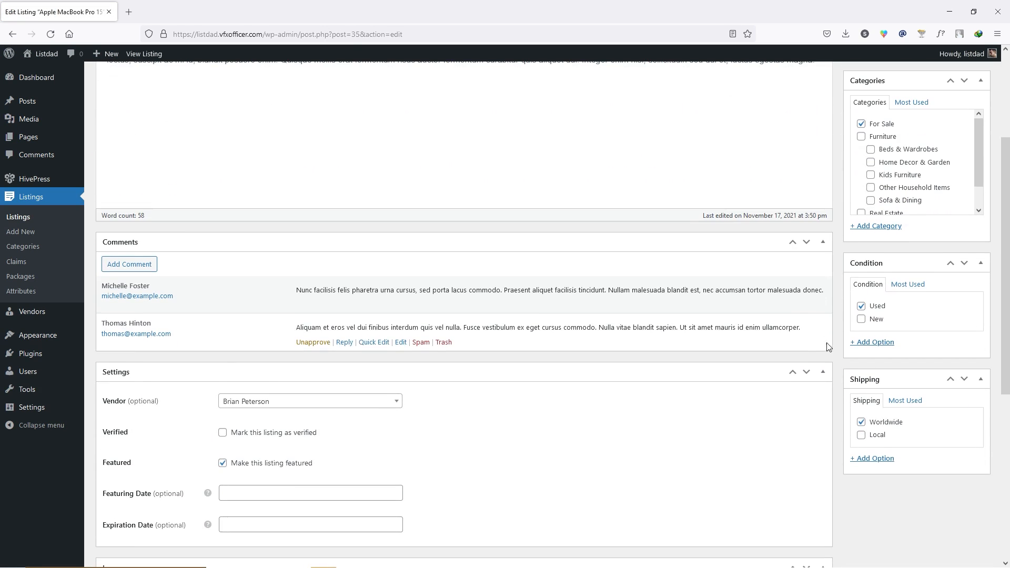
left_click(861, 125)
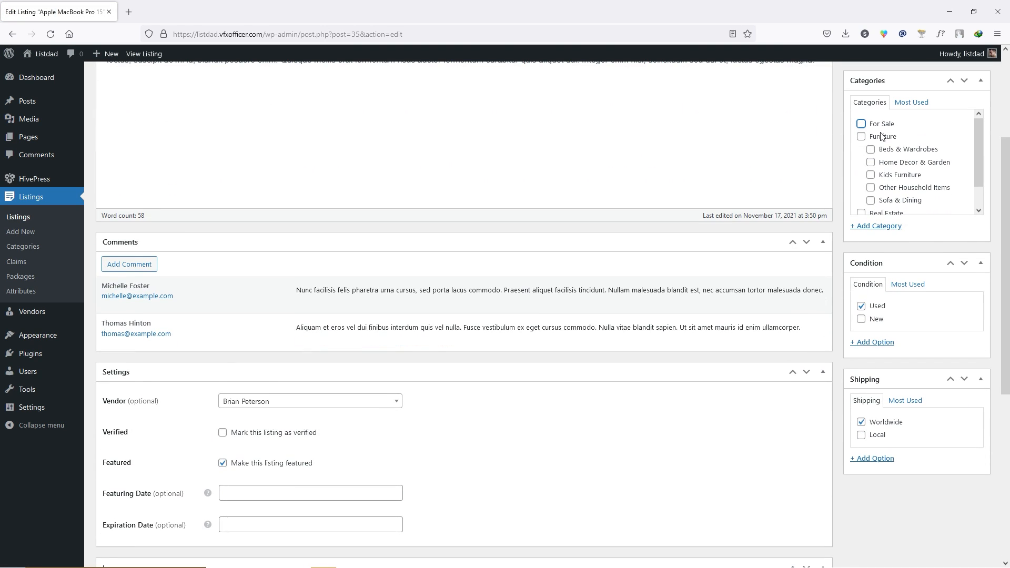
left_click(861, 138)
scroll(958, 188, "up", 3)
left_click(979, 208)
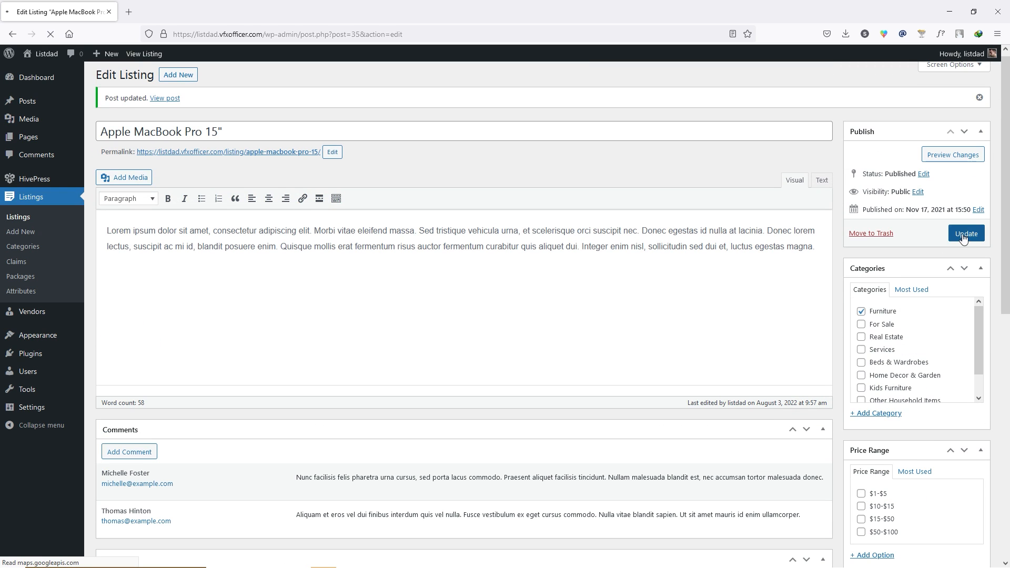
- Set the listing's price range to $50-$100, add Kids Furniture, and mark it Used, saving each
scroll(853, 313, "down", 2)
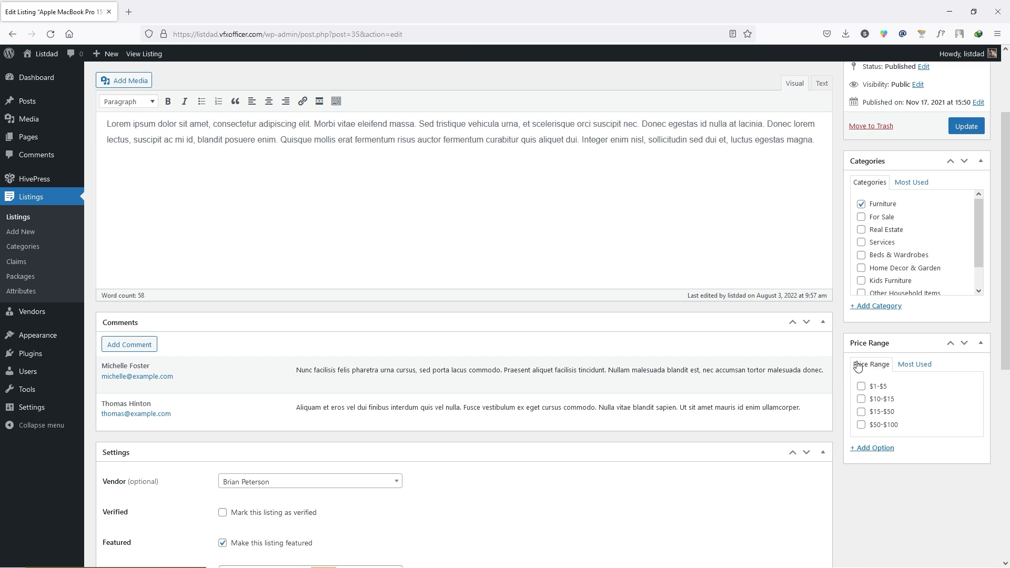
left_click(861, 425)
left_click(967, 126)
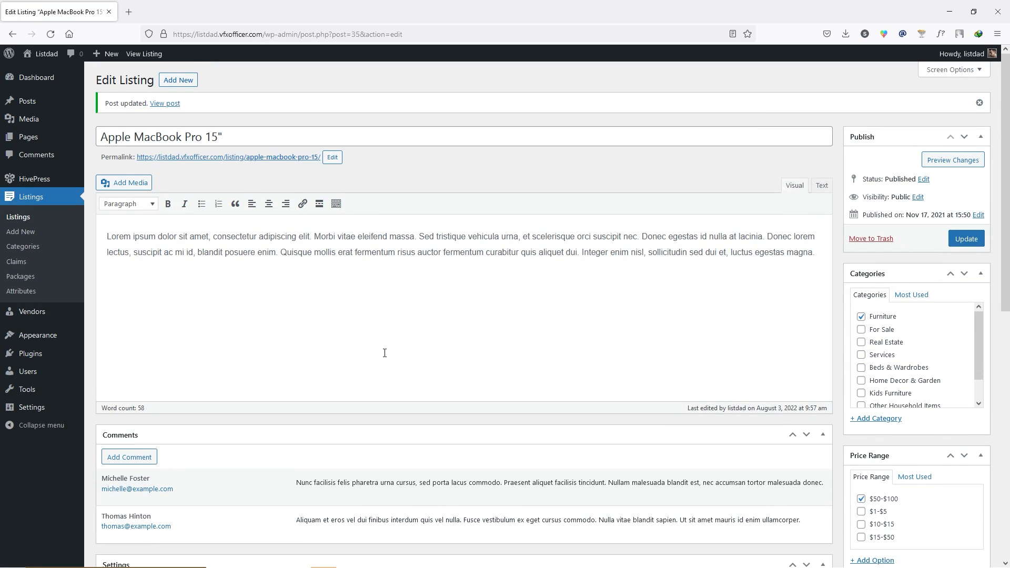
scroll(837, 356, "down", 2)
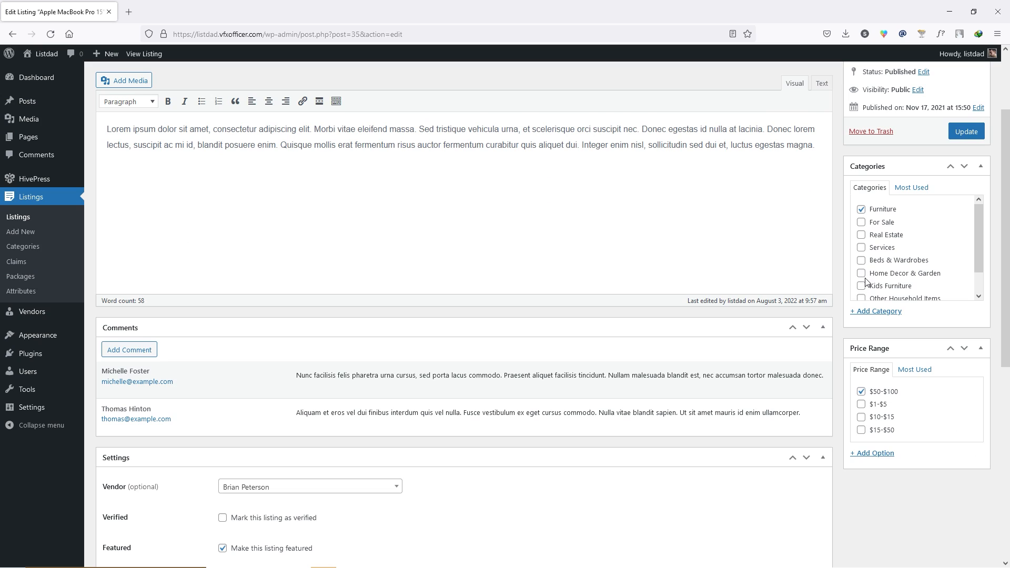
left_click(862, 287)
left_click(968, 134)
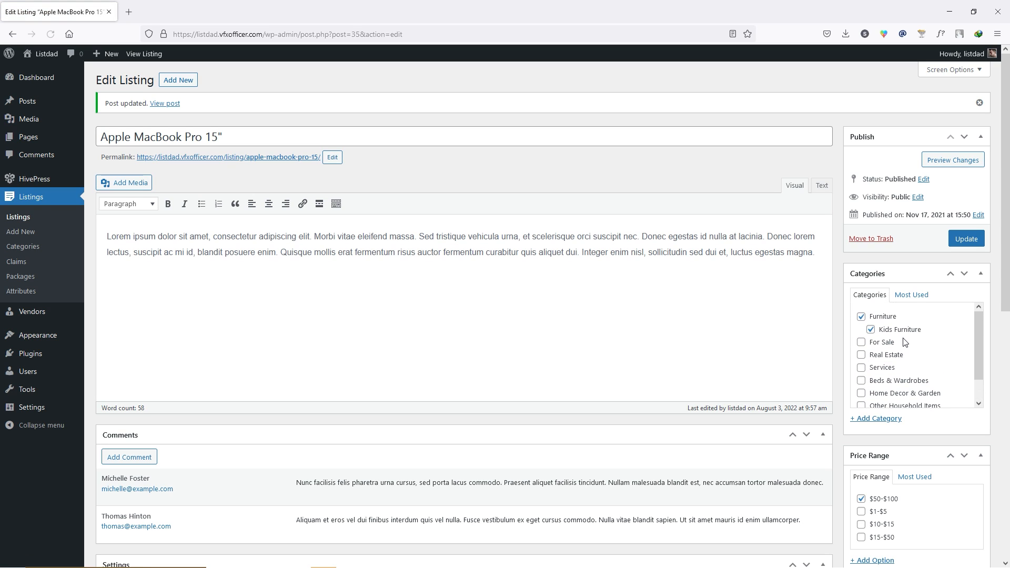
scroll(837, 305, "down", 3)
scroll(867, 375, "down", 5)
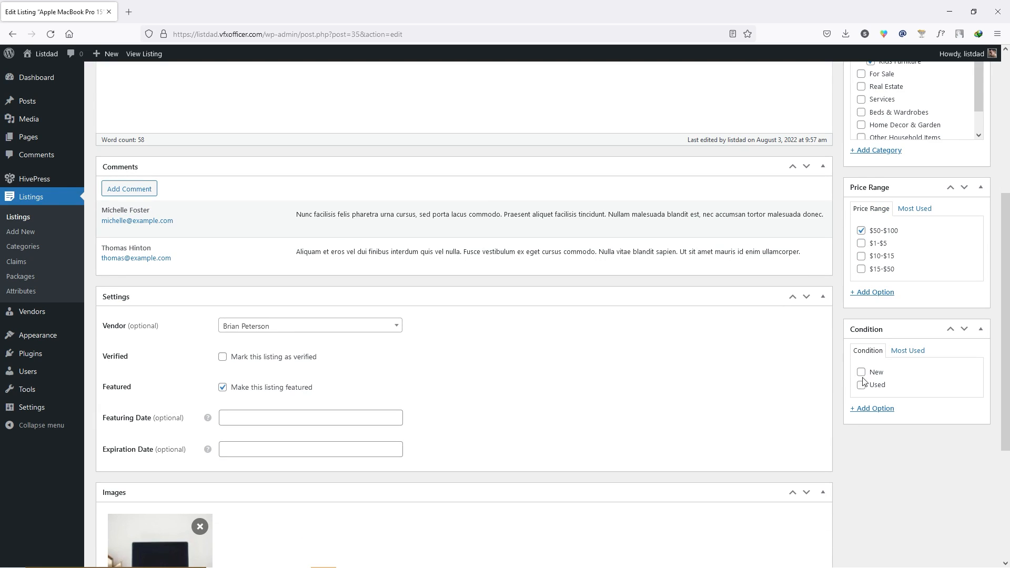
left_click(862, 386)
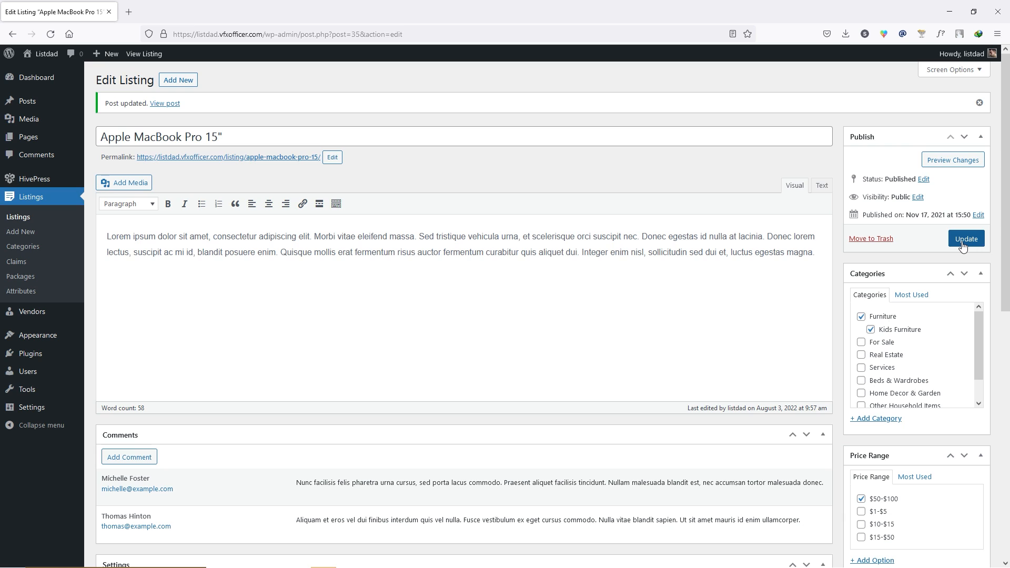
left_click(961, 242)
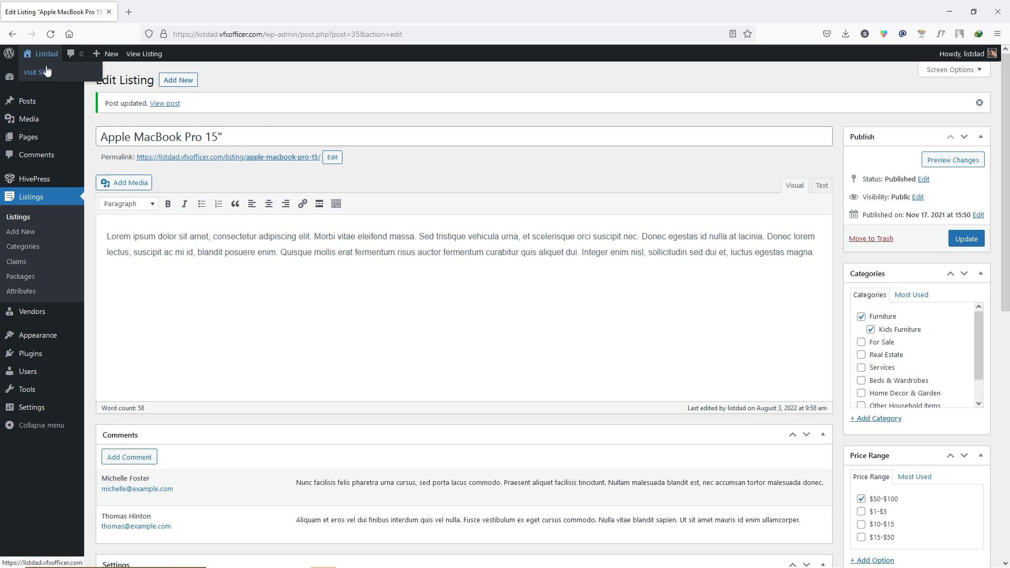
left_click(46, 72)
scroll(67, 266, "down", 3)
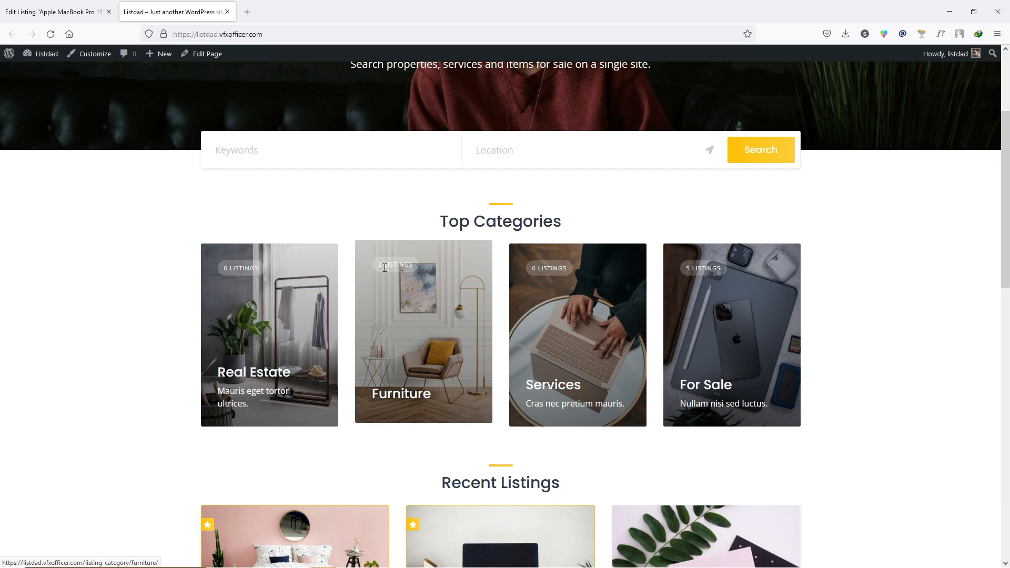
left_click(421, 319)
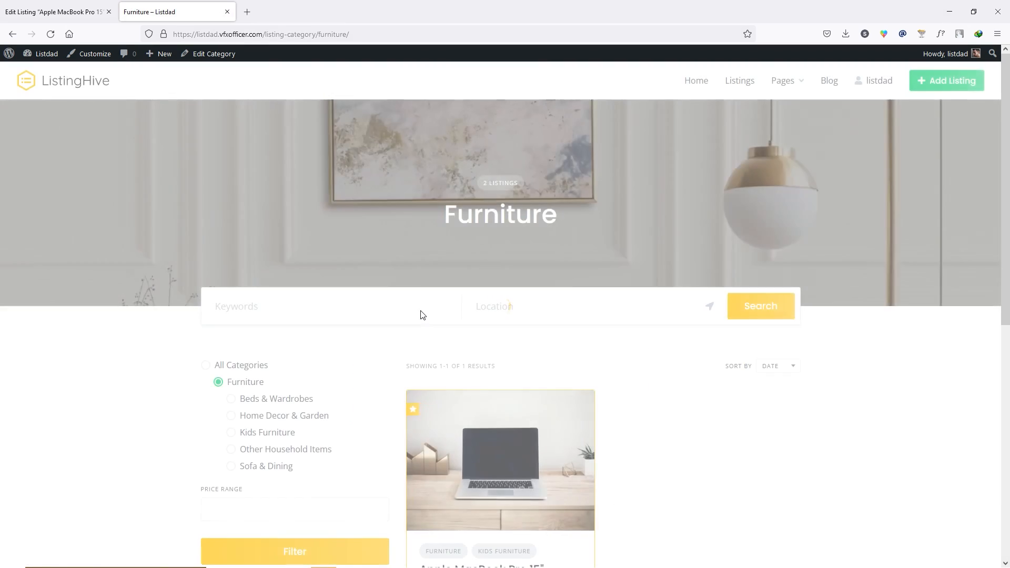
scroll(613, 371, "down", 3)
scroll(612, 371, "down", 2)
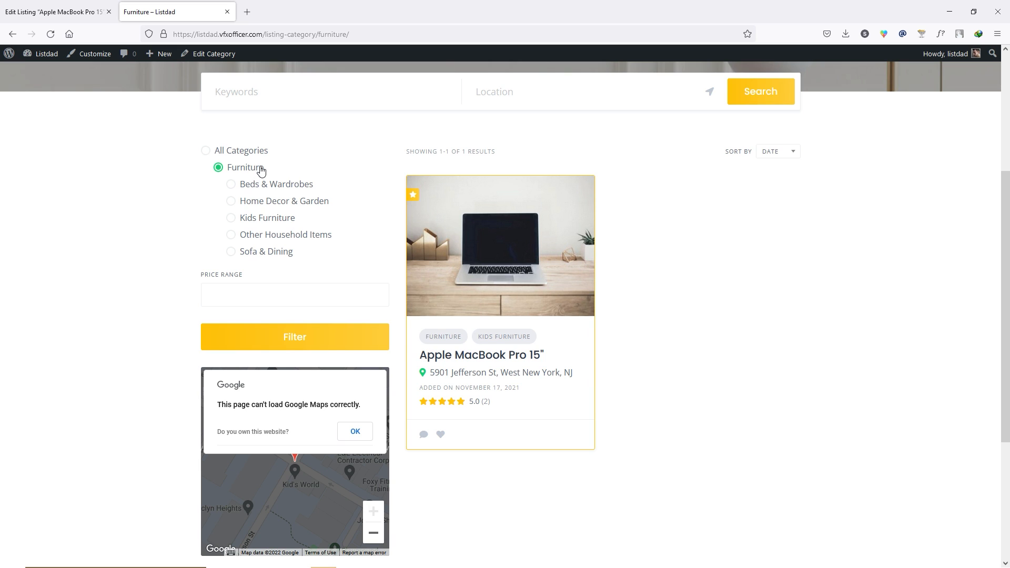
left_click(251, 222)
left_click(273, 343)
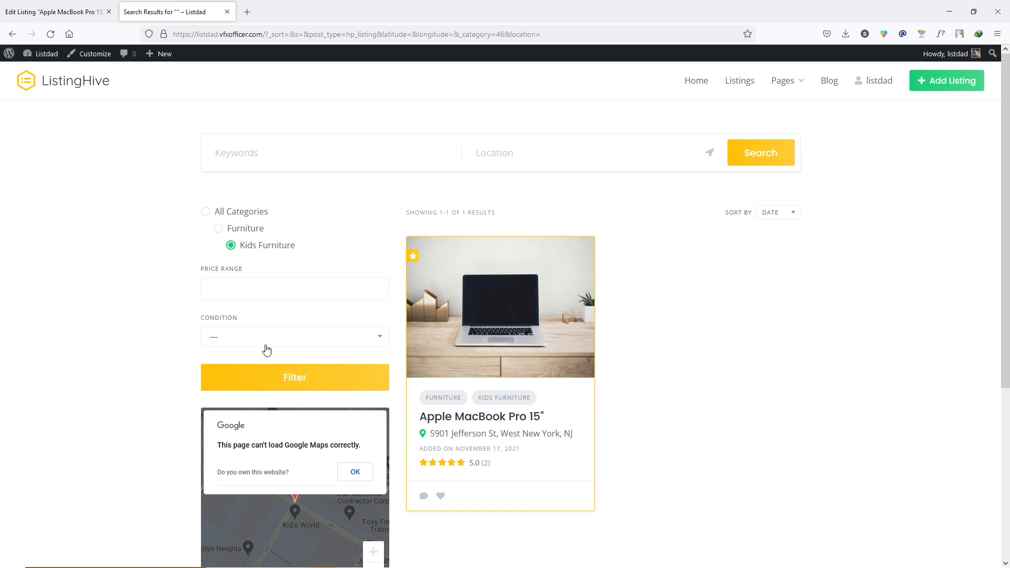
left_click(287, 337)
left_click(227, 380)
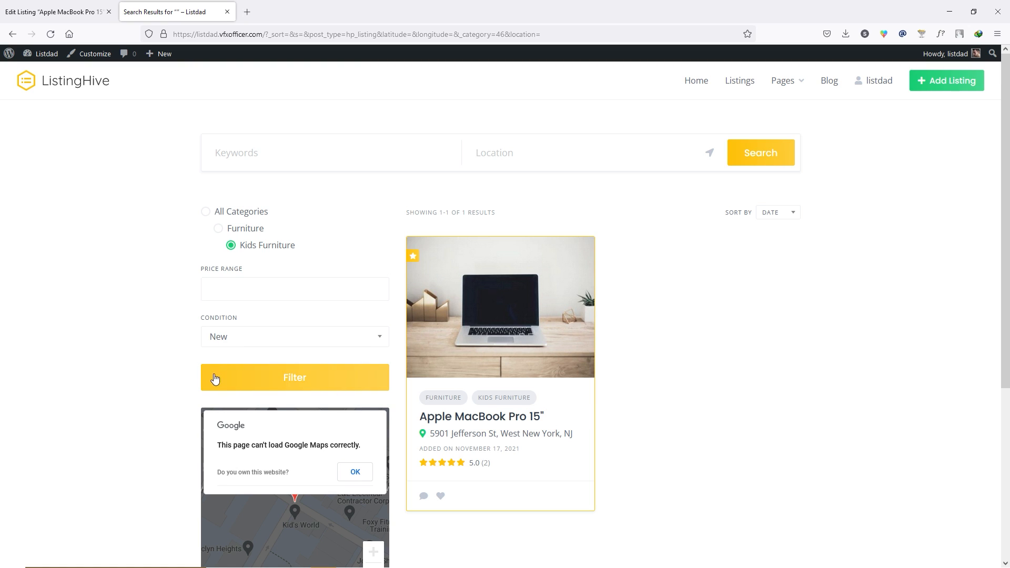
left_click(312, 388)
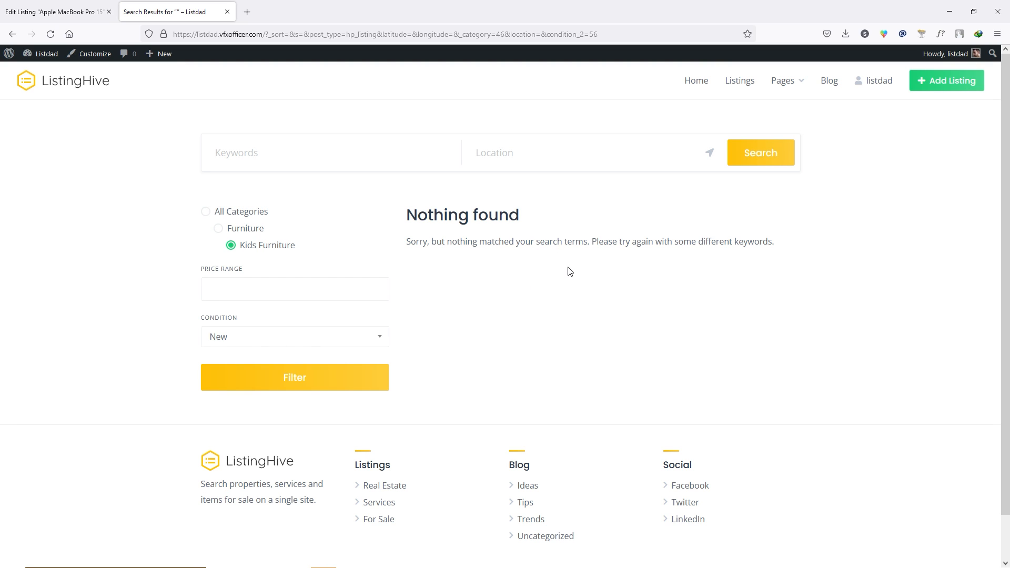
left_click(352, 337)
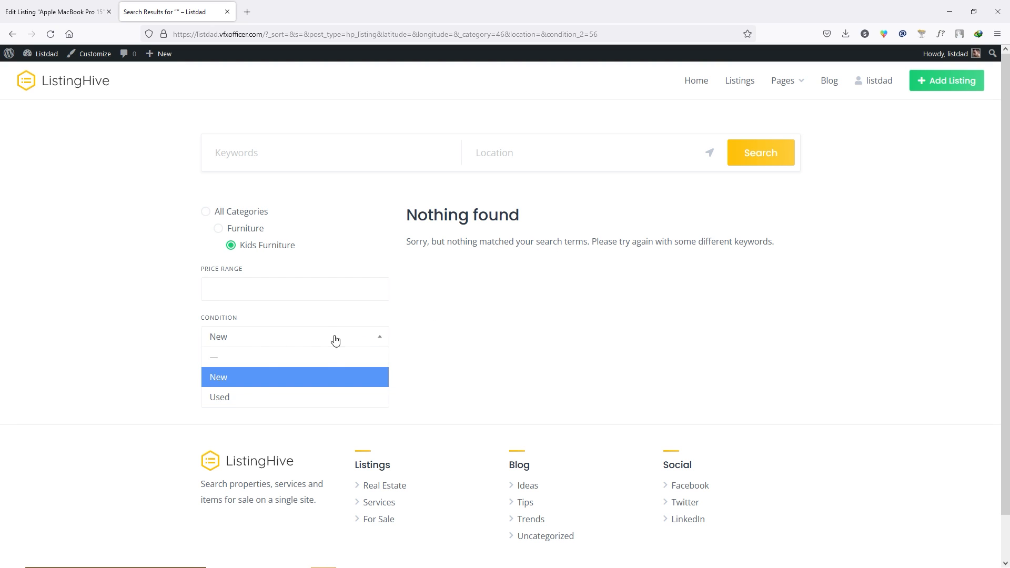
left_click(238, 398)
left_click(311, 379)
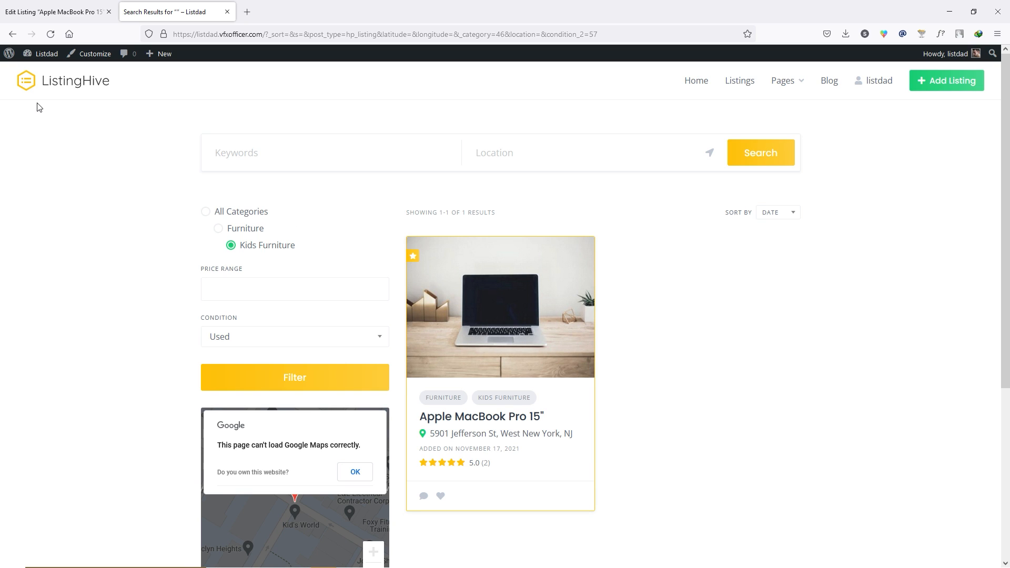
- Close the live site tab and return to the admin Dashboard
left_click(228, 11)
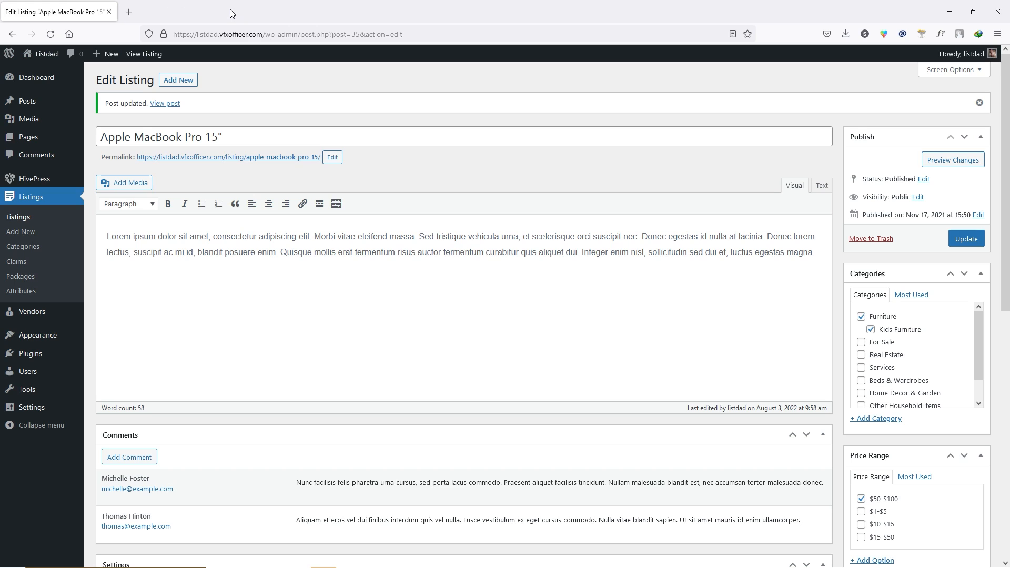
left_click(34, 83)
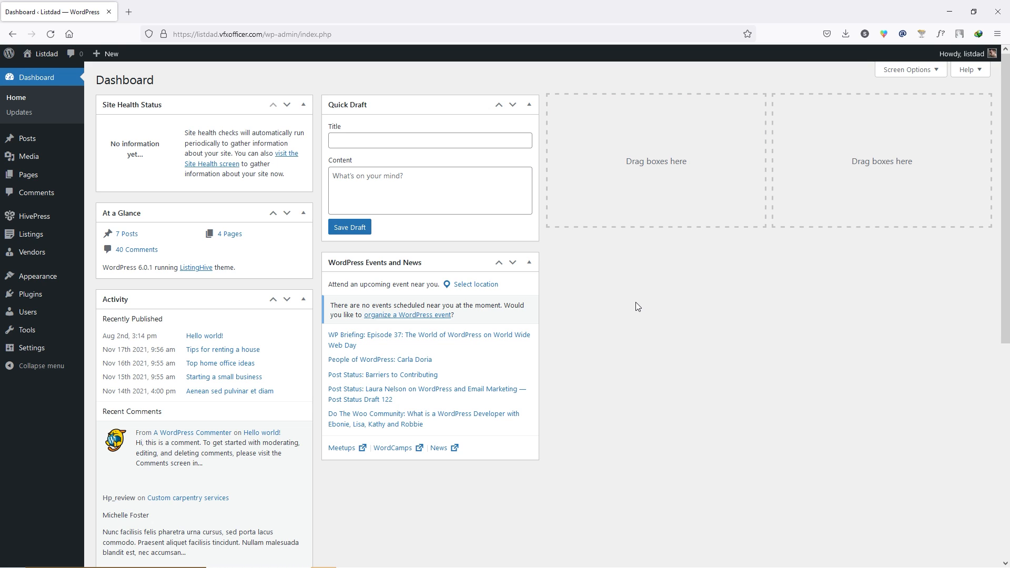
- Install and activate WooCommerce, skipping store details and declining usage tracking, then return to Dashboard
mouse_move(56, 295)
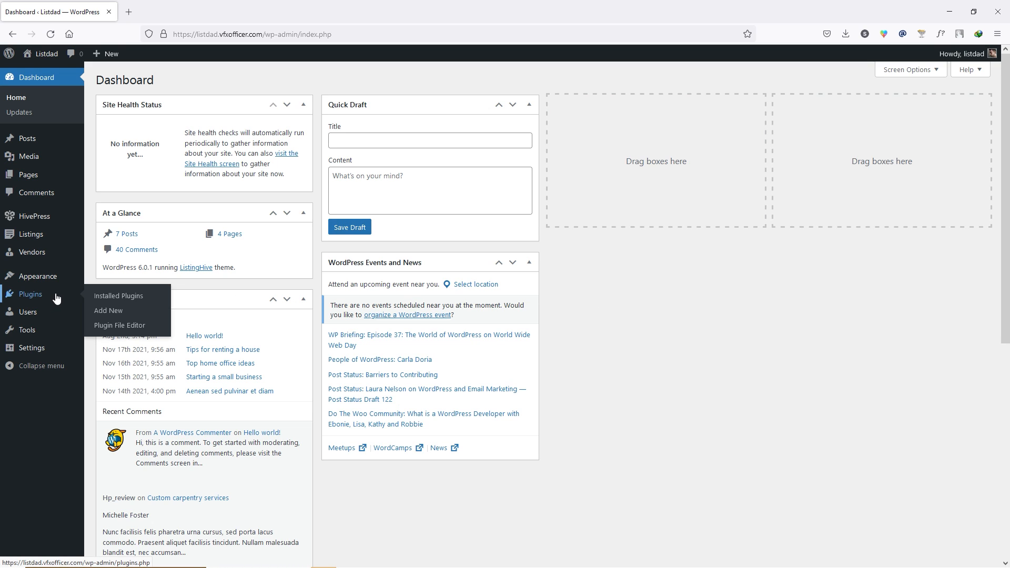
left_click(108, 314)
left_click(906, 109)
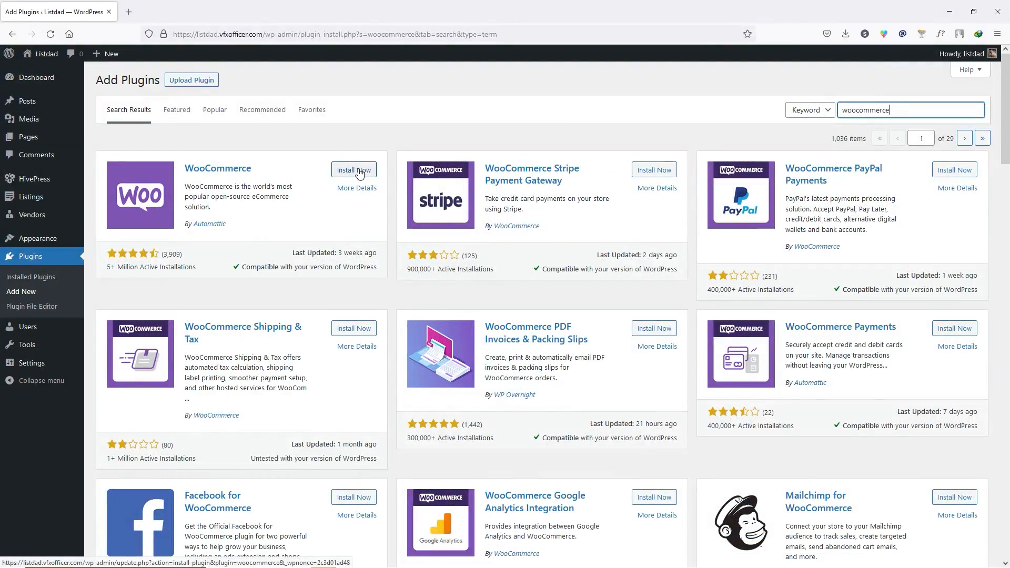
left_click(359, 171)
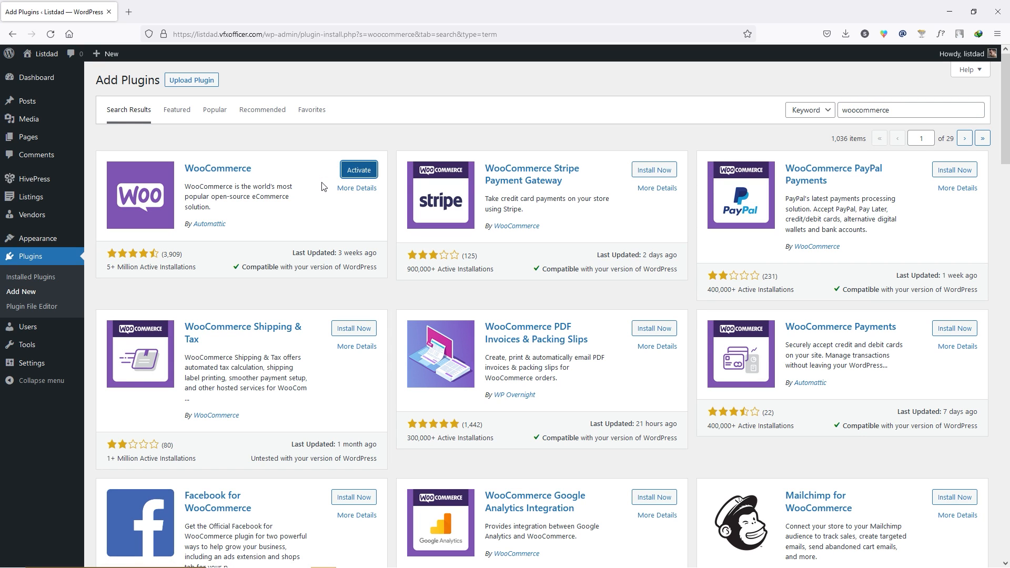
left_click(359, 170)
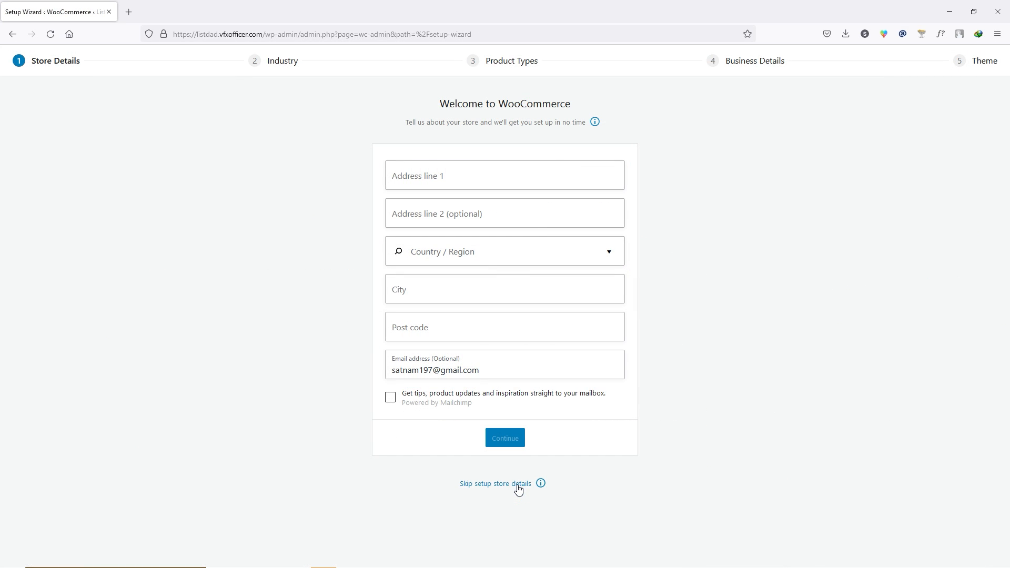
left_click(518, 485)
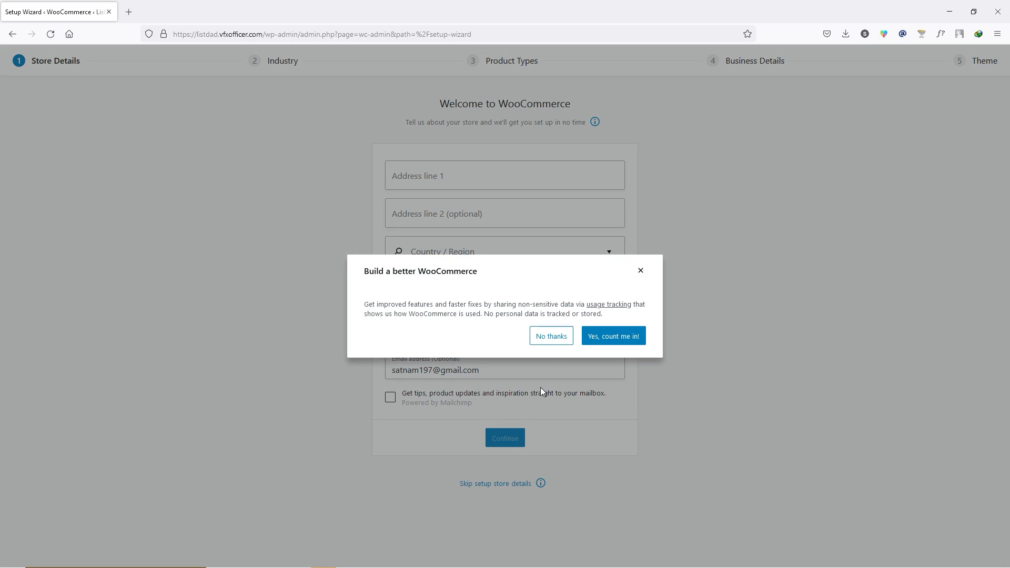
left_click(553, 342)
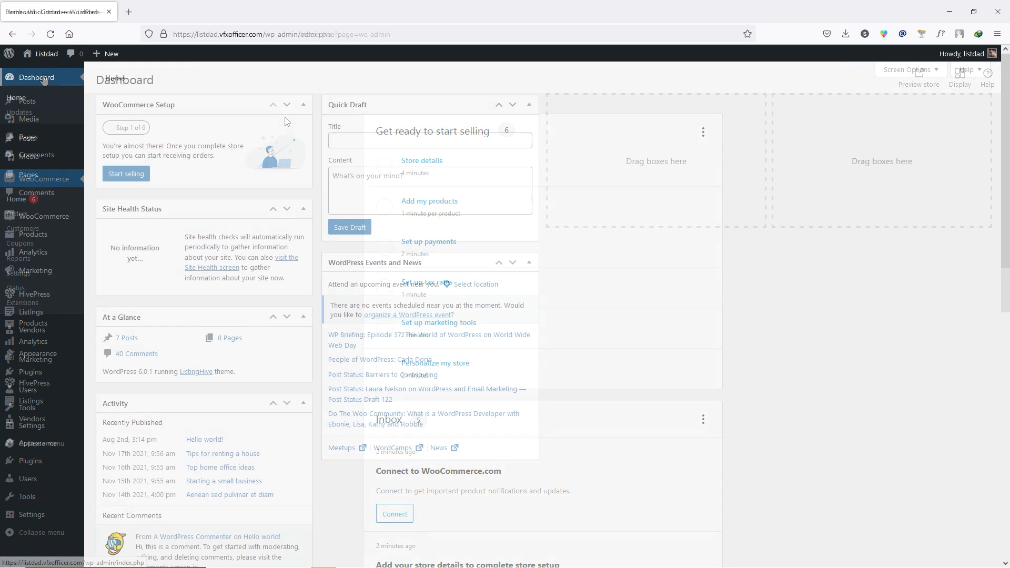
left_click(44, 78)
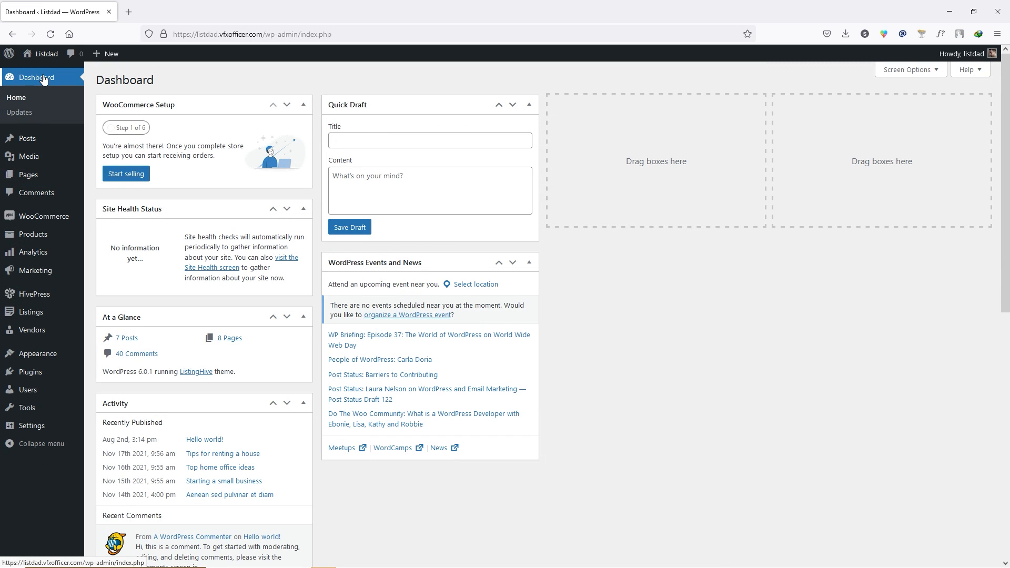
mouse_move(26, 223)
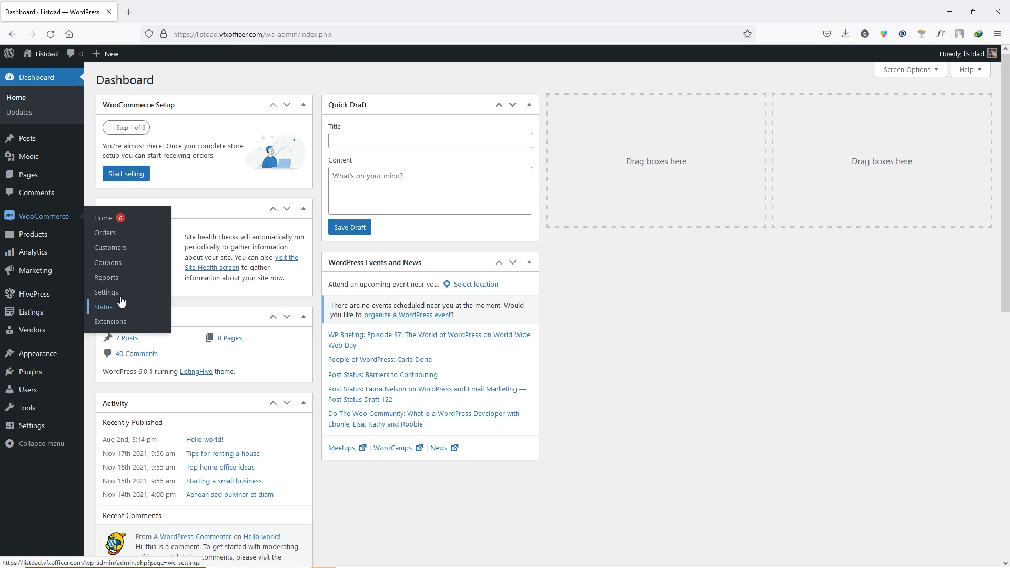
- Open WooCommerce Settings on the Payments tab to review the payment methods
left_click(113, 292)
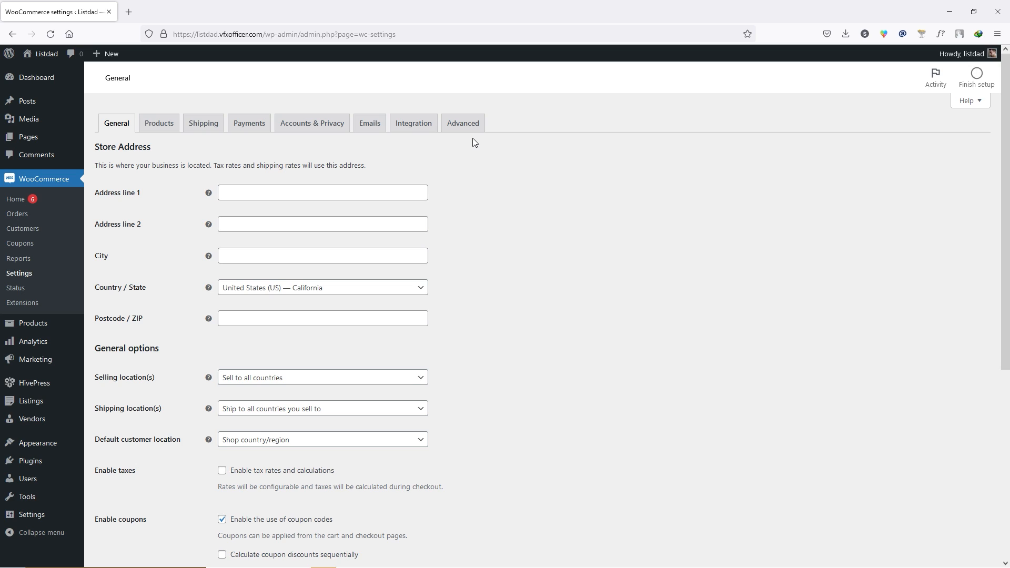
left_click(260, 129)
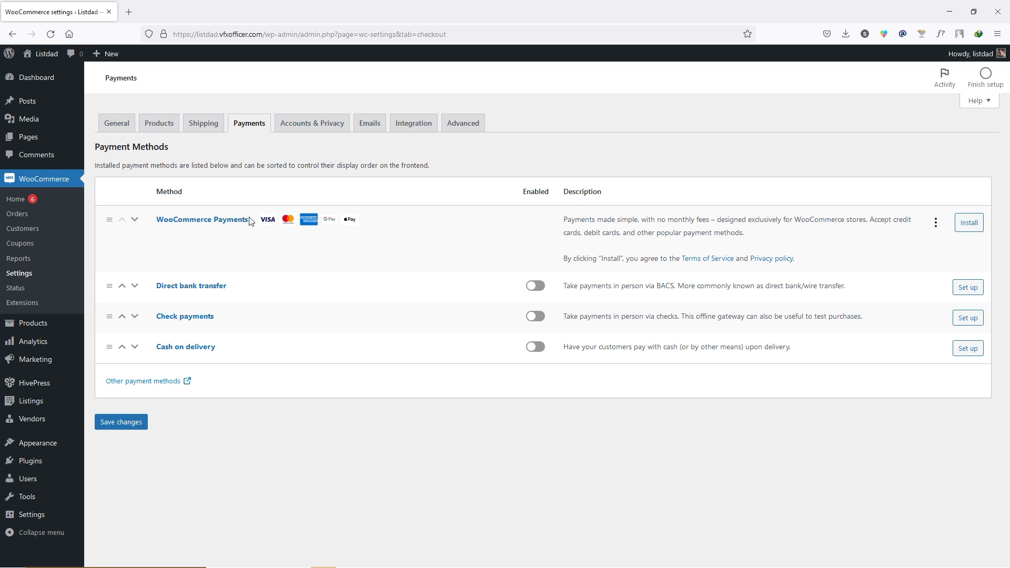
mouse_move(41, 323)
left_click(111, 345)
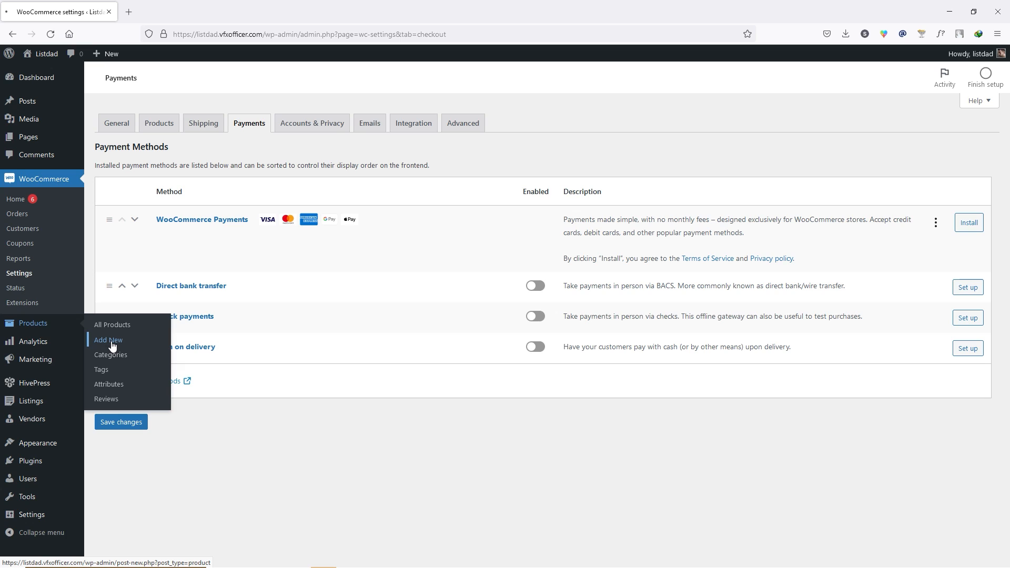
- Create a simple product named Premium, mark it virtual, price it at $50, and publish it
left_click(199, 136)
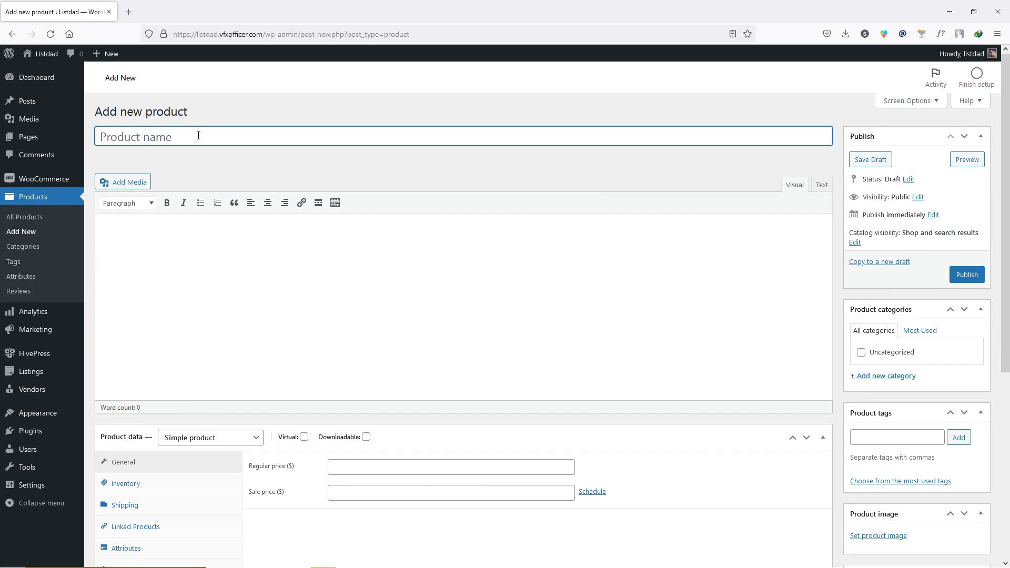
type("Premium")
left_click(187, 442)
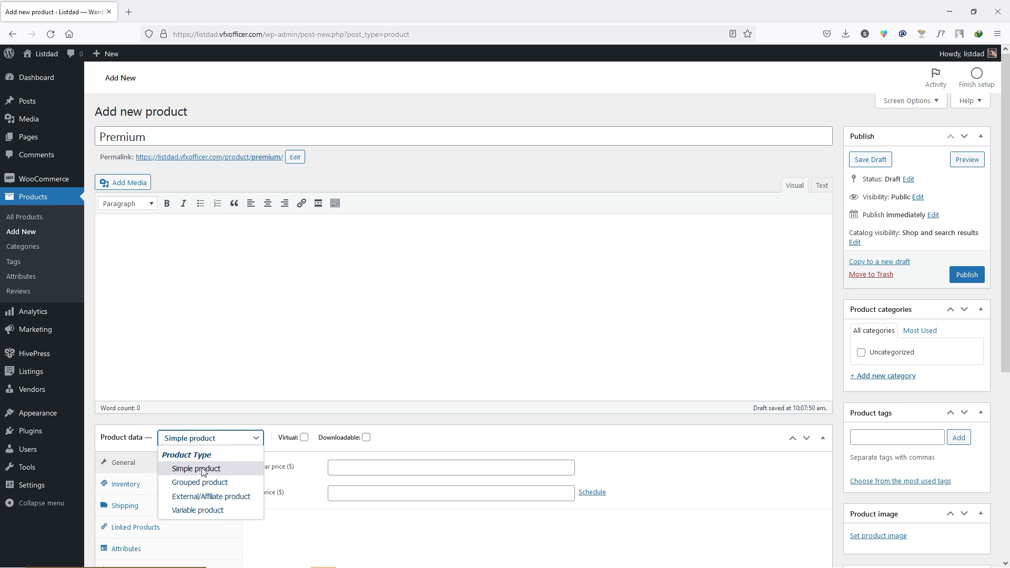
left_click(202, 472)
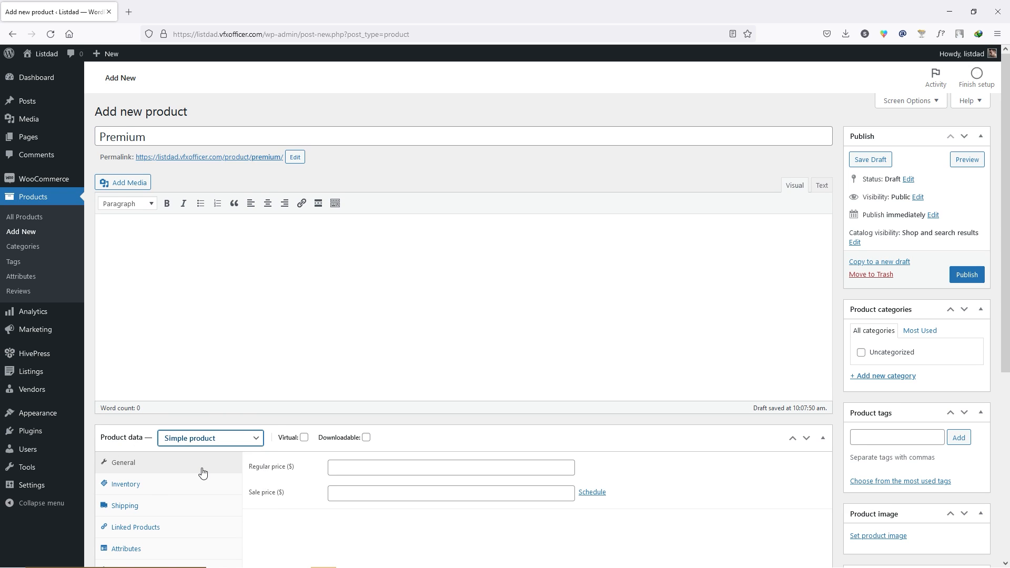
left_click(304, 439)
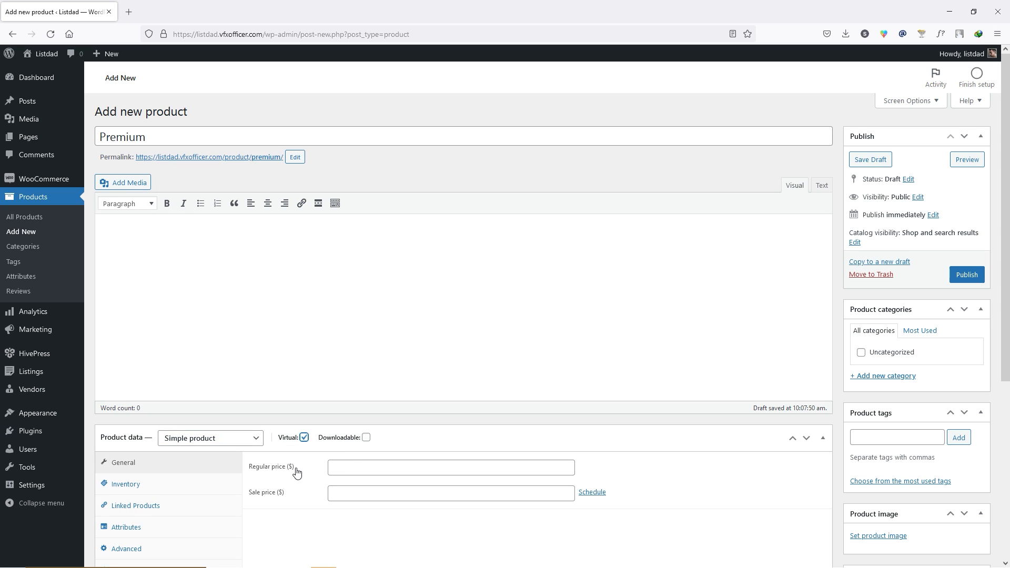
left_click(379, 467)
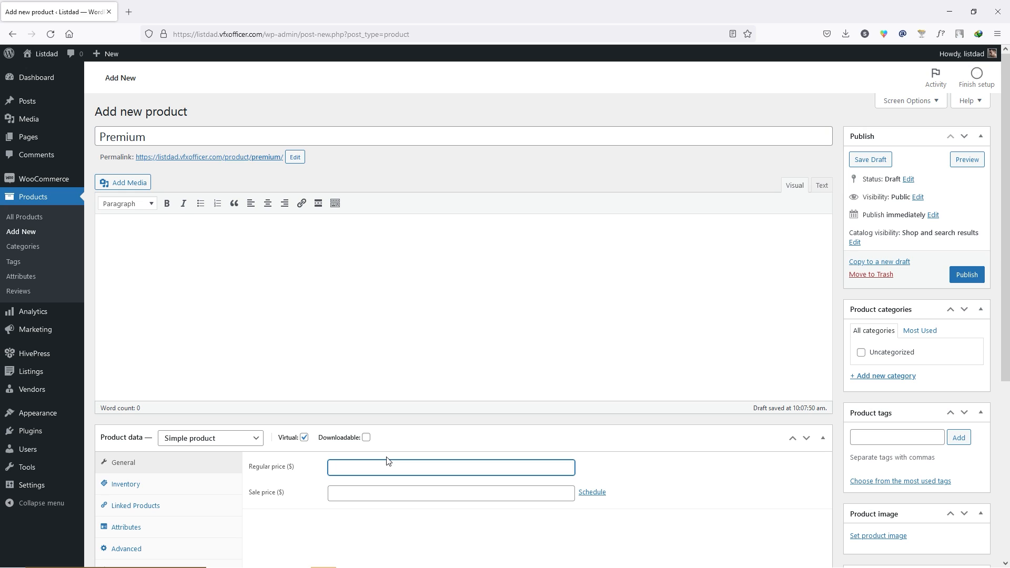
type("50")
scroll(635, 482, "down", 2)
scroll(684, 458, "up", 1)
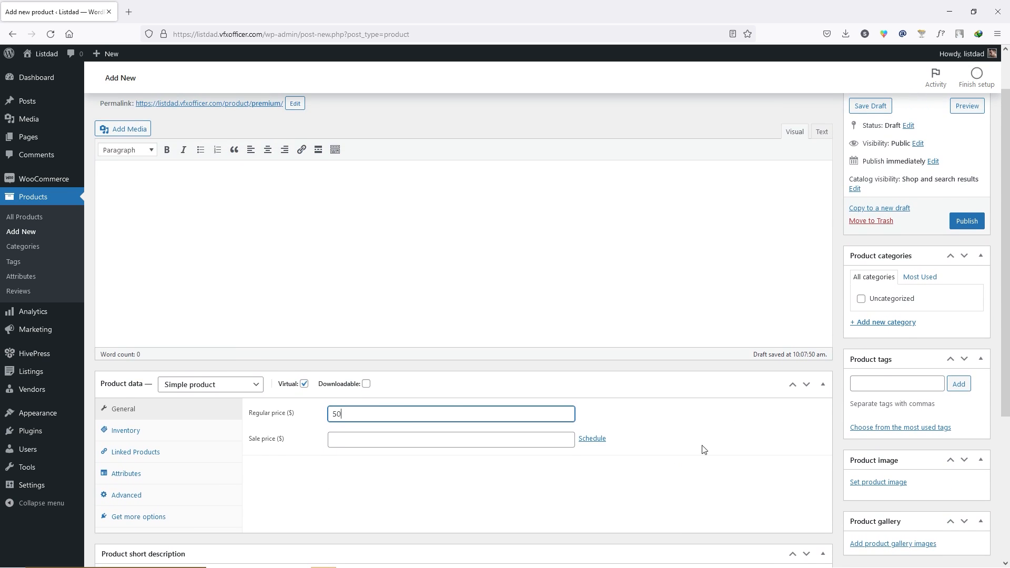
left_click(966, 222)
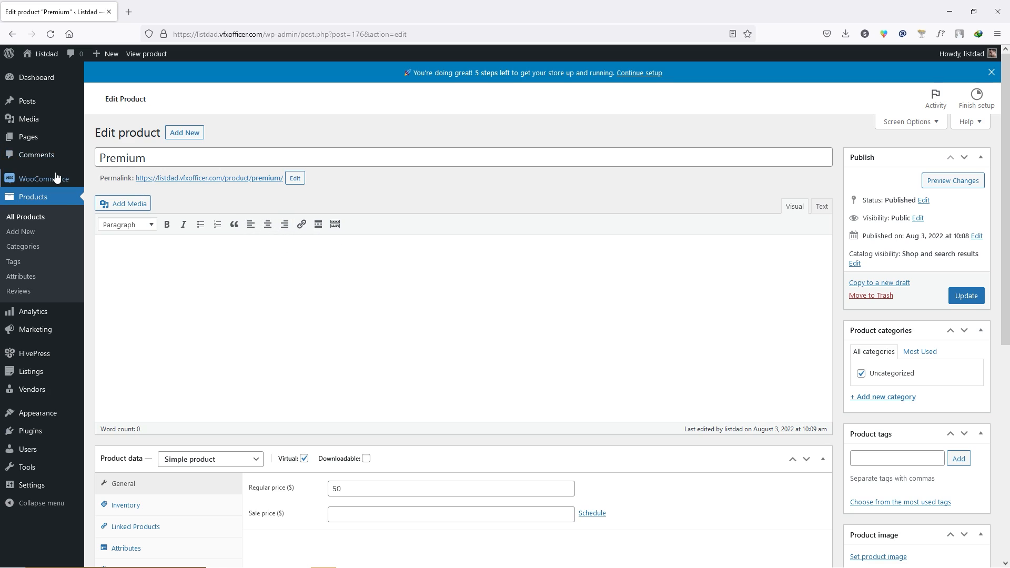
mouse_move(70, 181)
- Add a listing package titled Free with a listing limit of 1 and publish it
mouse_move(32, 371)
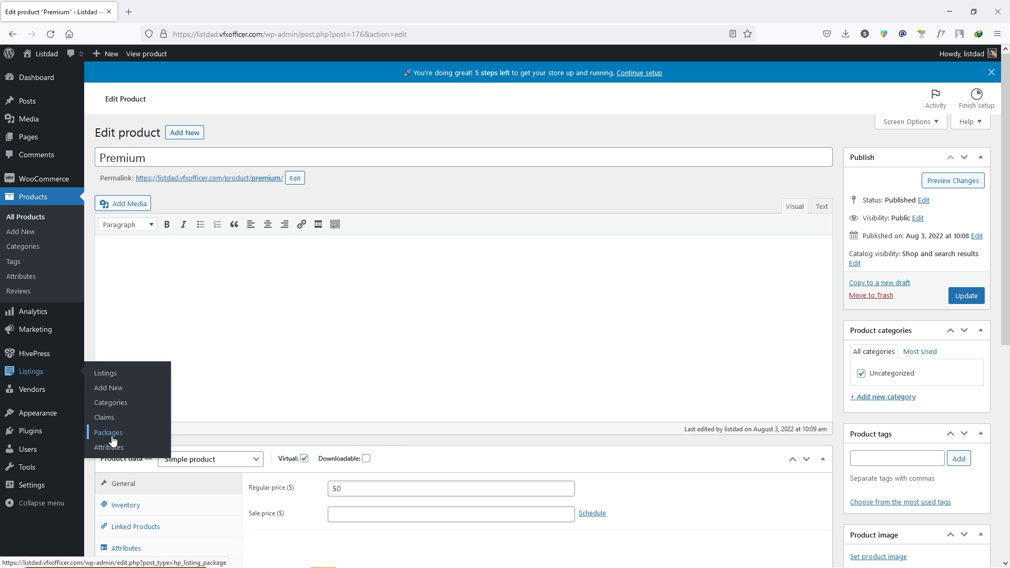
left_click(120, 439)
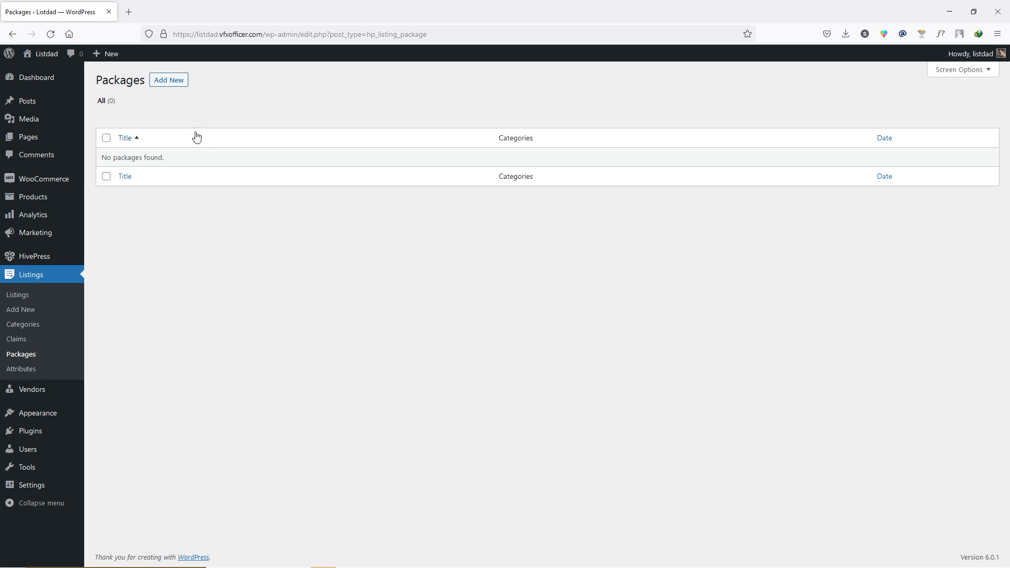
left_click(163, 84)
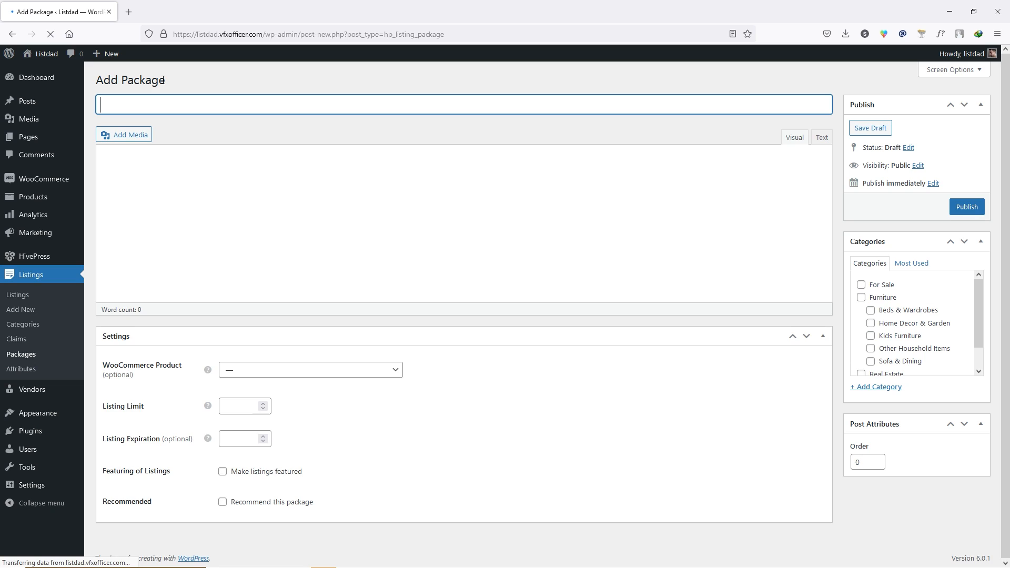
type("Free")
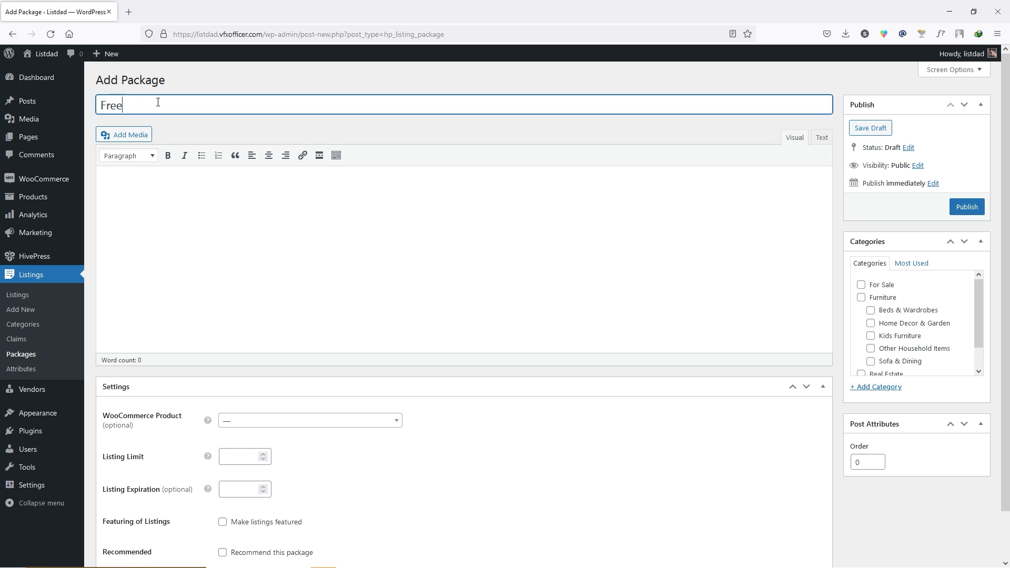
scroll(158, 102, "down", 2)
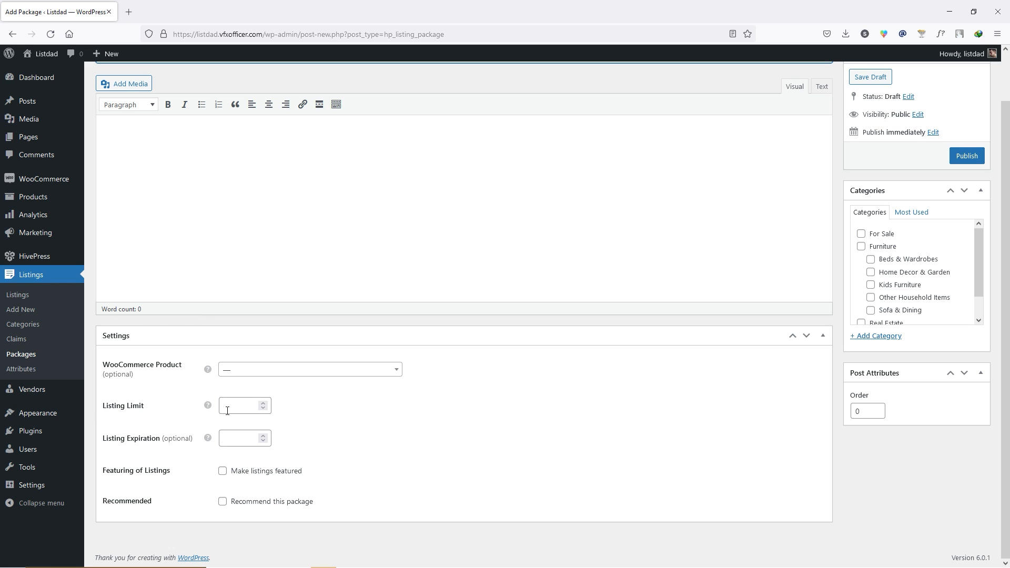
left_click(263, 407)
type("Free")
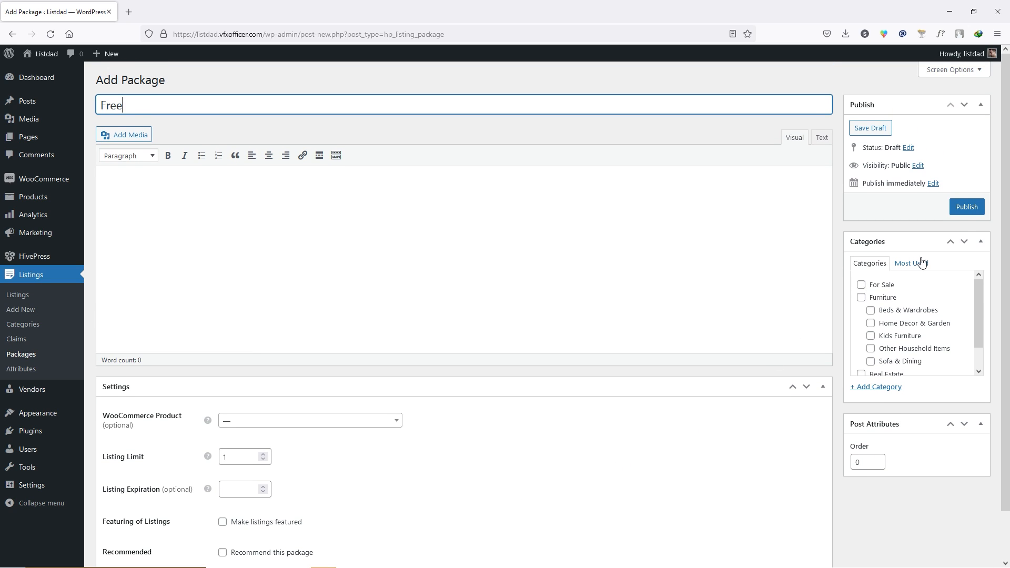
left_click(969, 209)
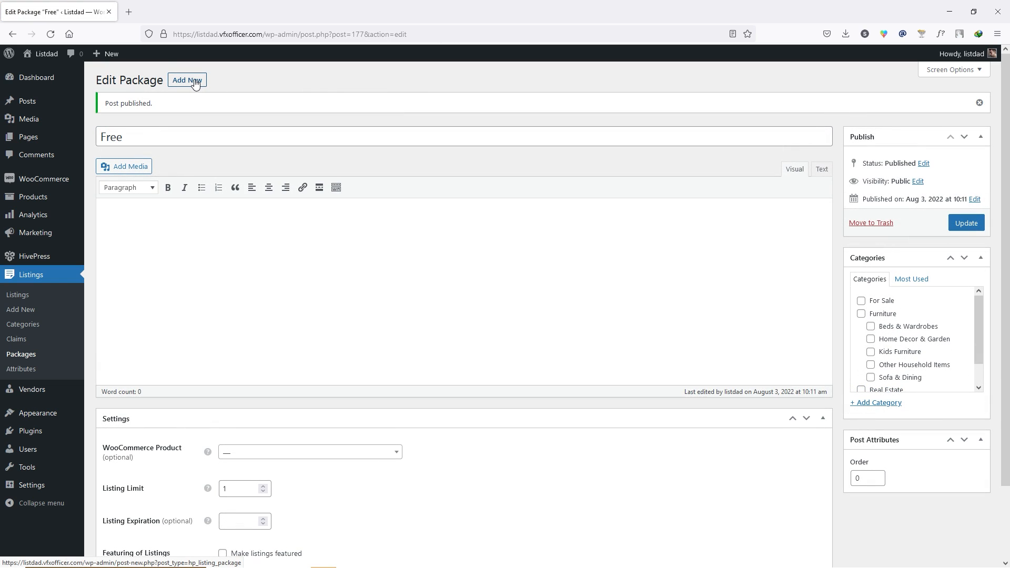
- Start a new package titled Premium, linked to the Premium WooCommerce product
left_click(195, 81)
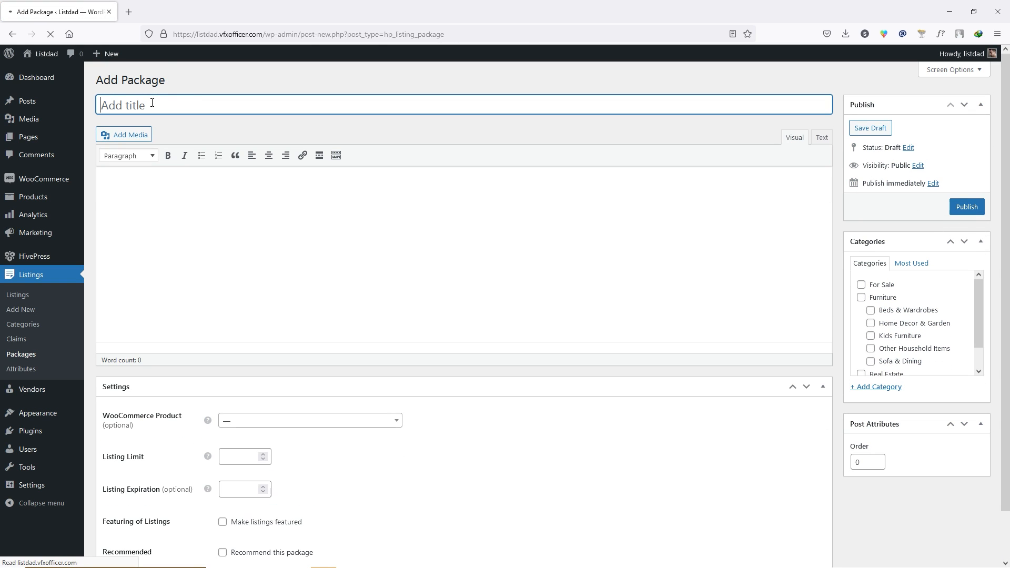
type("Premium")
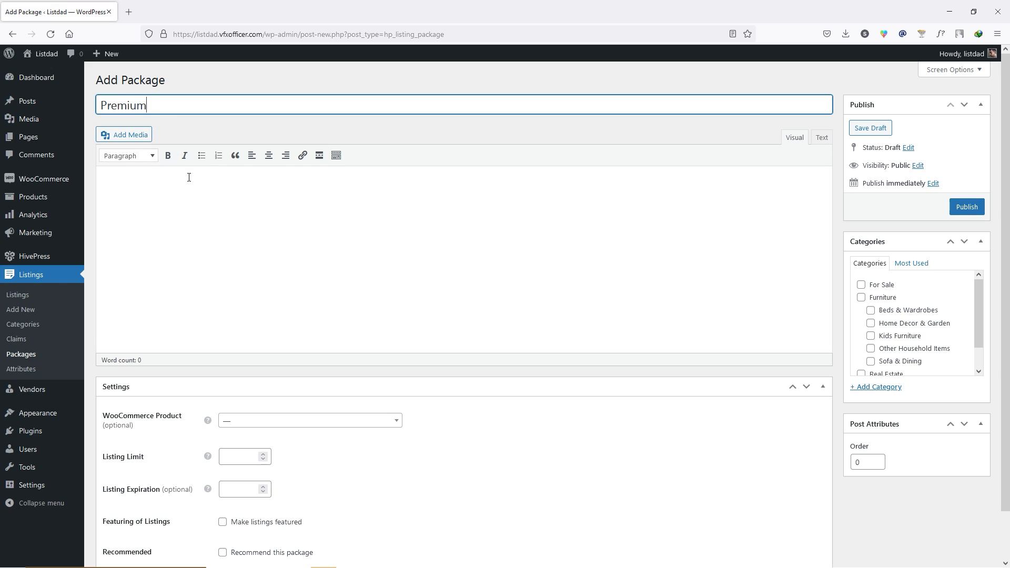
scroll(136, 316, "down", 2)
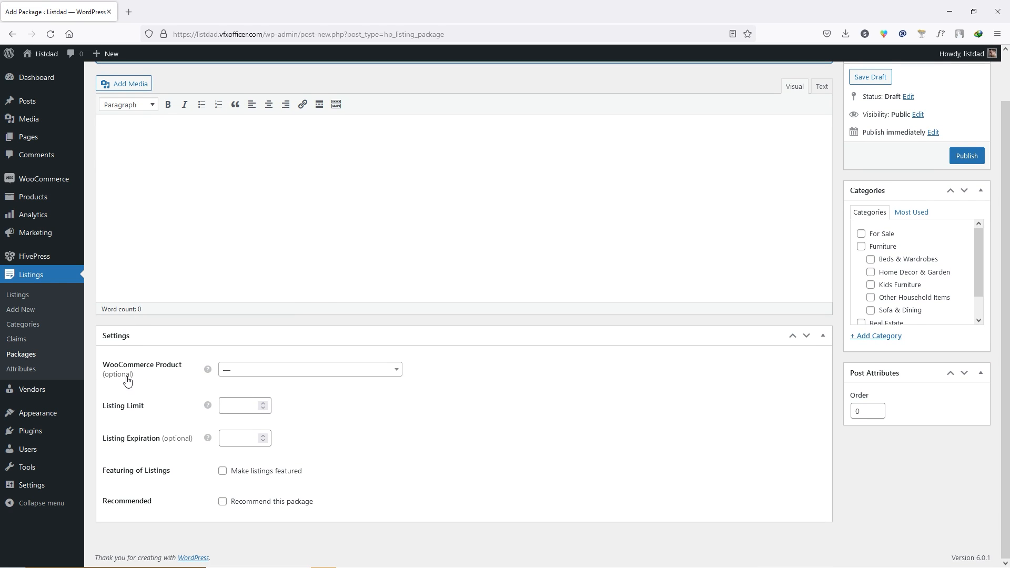
left_click(257, 368)
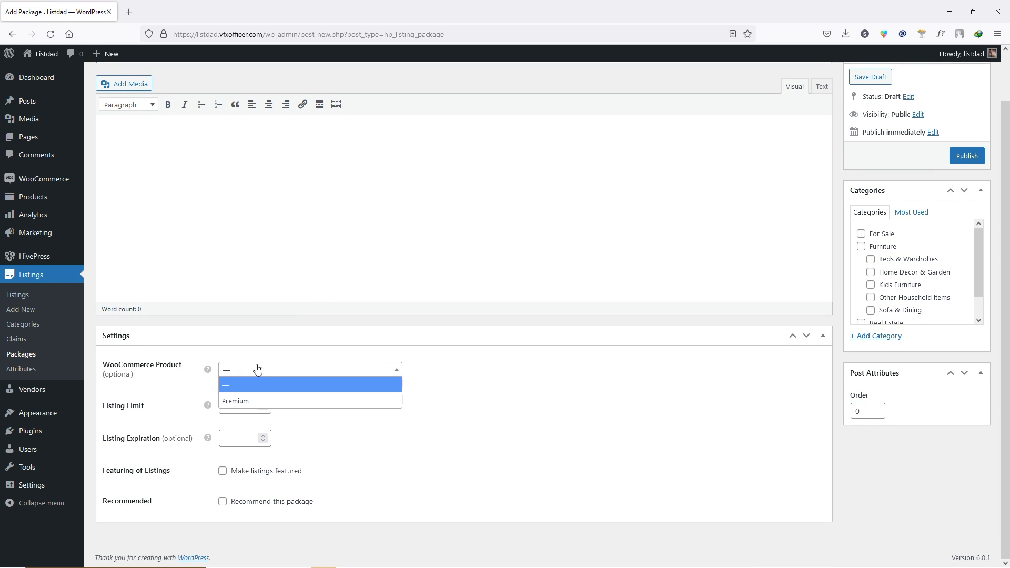
left_click(256, 401)
- Set the Premium package's listing limit to 10, publish it, and open the live site in a new tab
mouse_move(210, 408)
left_click(244, 405)
type("10")
mouse_move(138, 447)
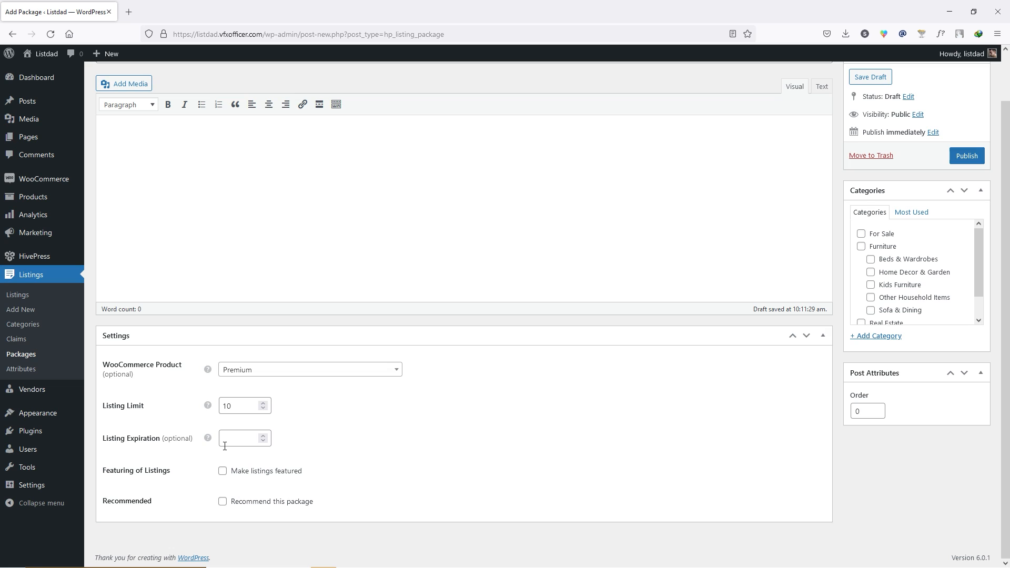
scroll(720, 443, "up", 1)
left_click(977, 210)
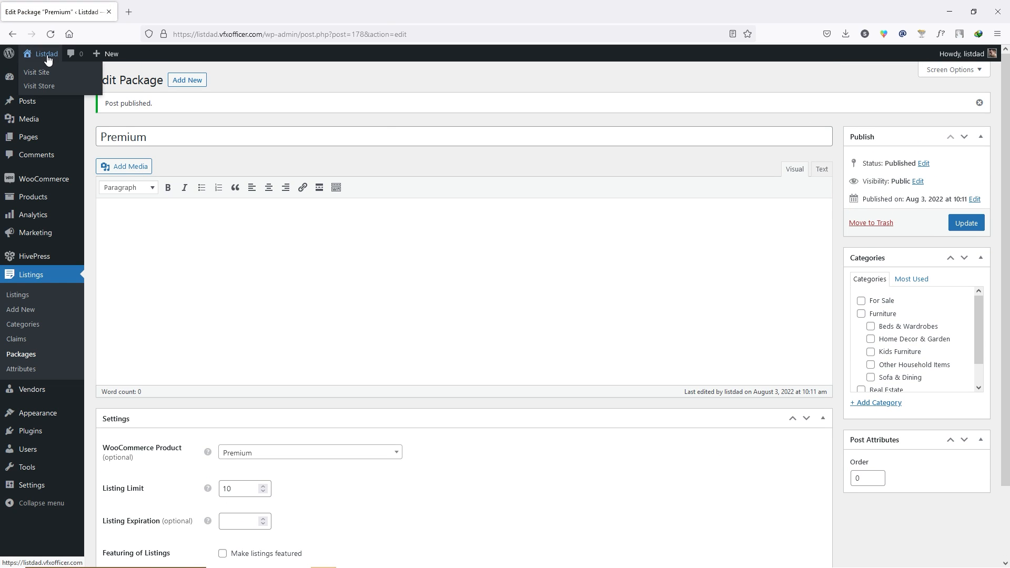
middle_click(42, 69)
left_click(163, 6)
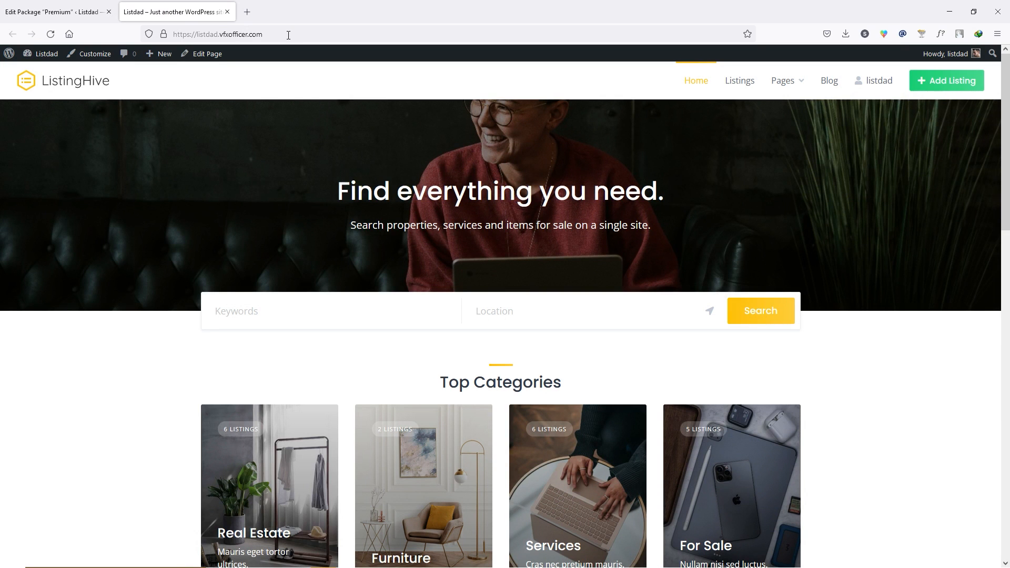
- From Add Listing, register a new front-end account with an e-mail and password
left_click(279, 33)
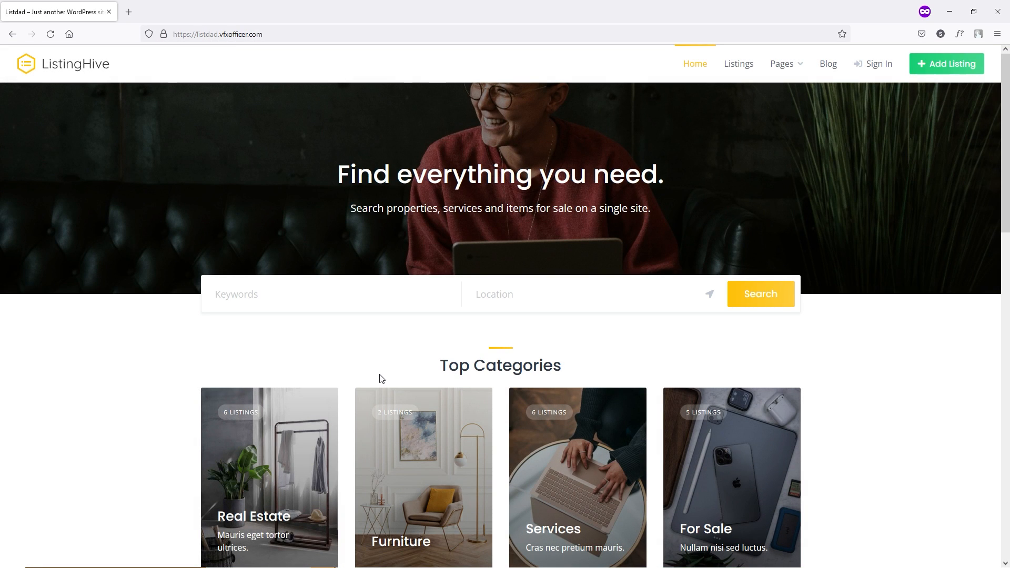
left_click(946, 66)
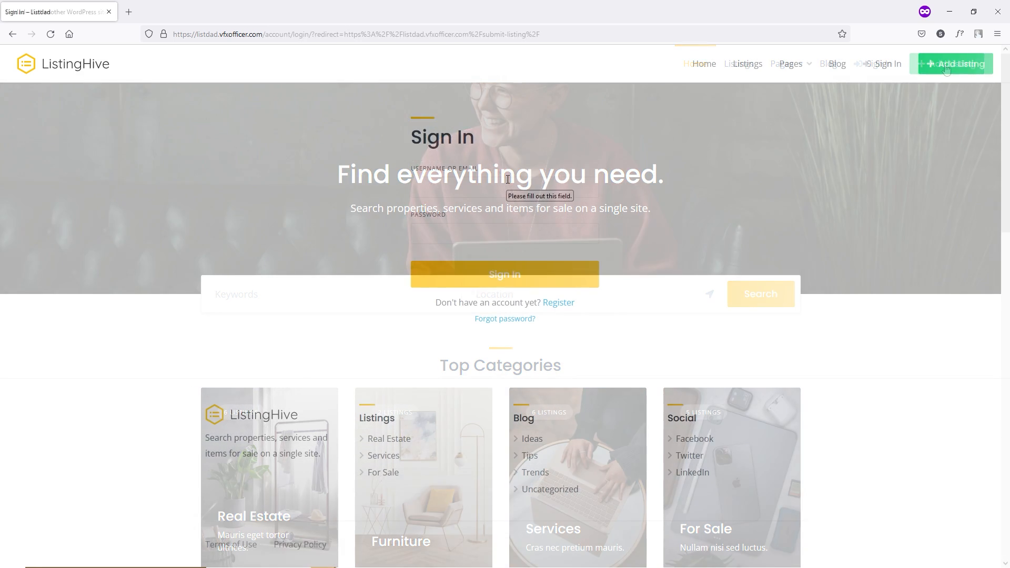
left_click(552, 302)
left_click(459, 262)
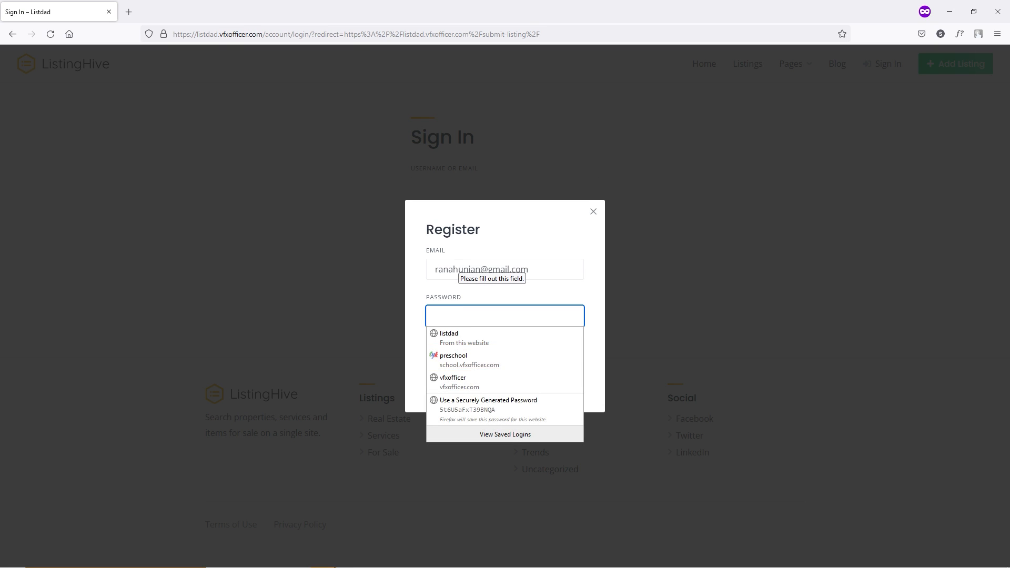
type("••••••••••")
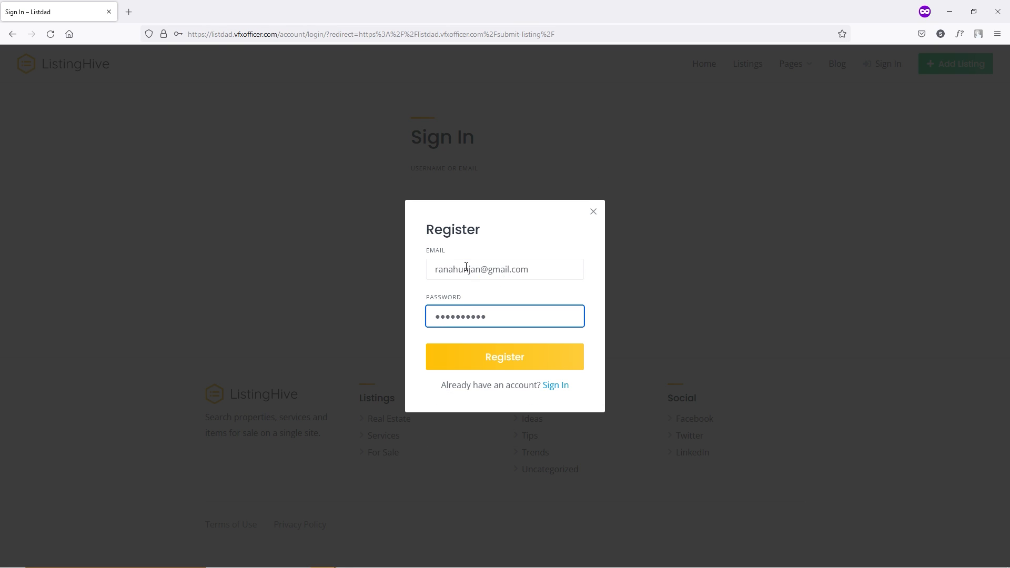
left_click(528, 356)
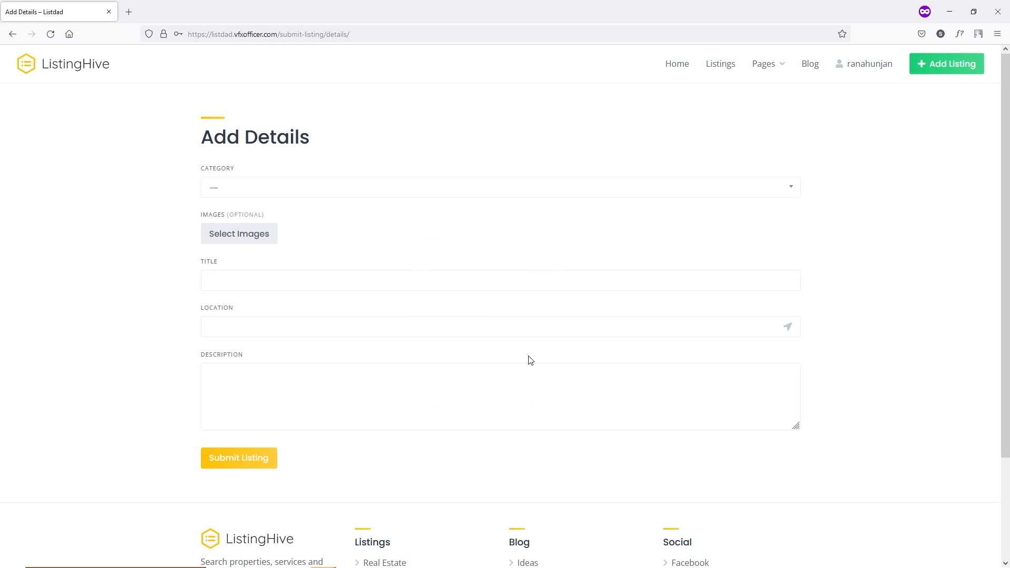
- Set the category to Kids Furniture, attach paint_1.jpg, and paste in the location
left_click(251, 188)
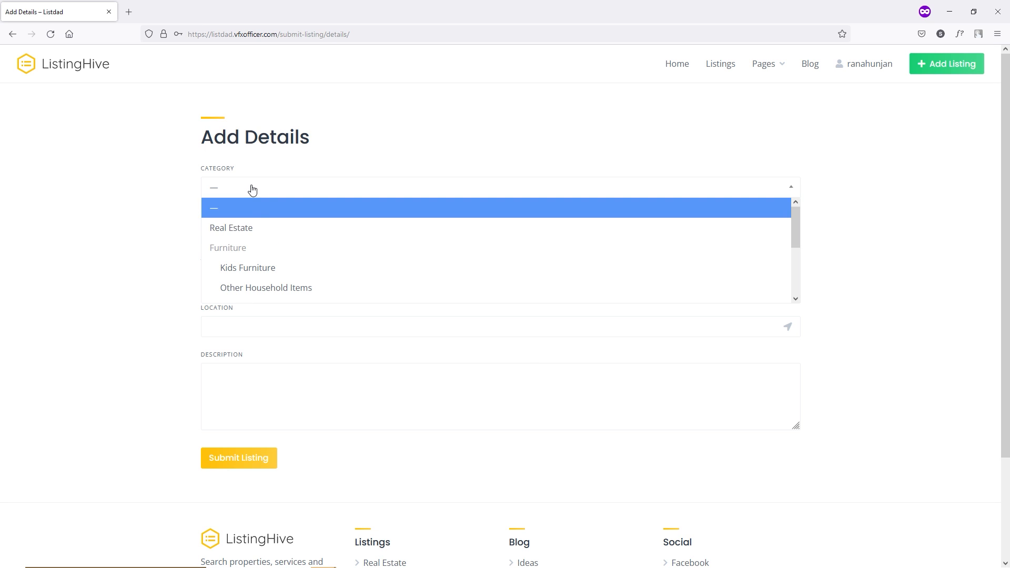
left_click(270, 269)
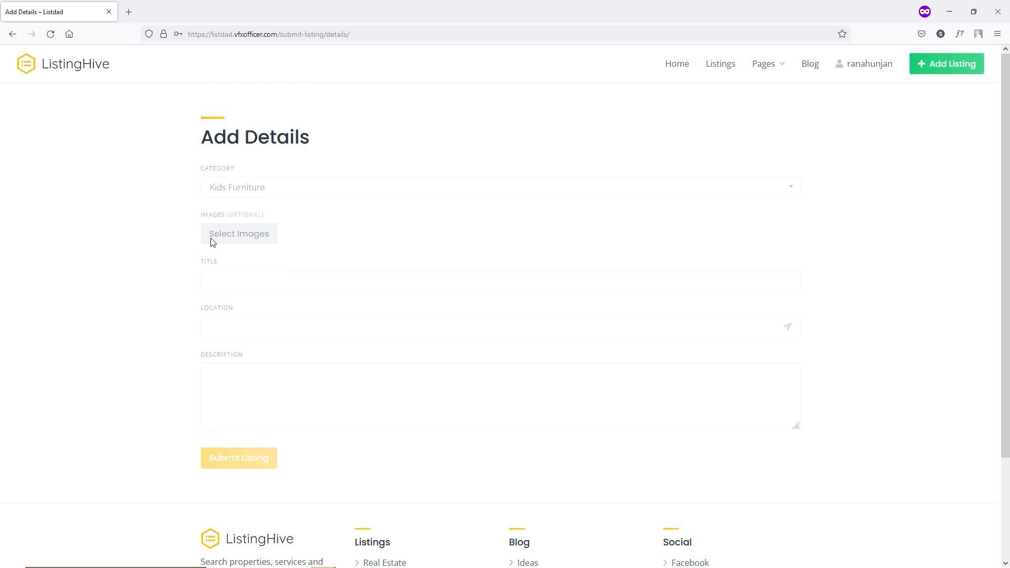
left_click(240, 186)
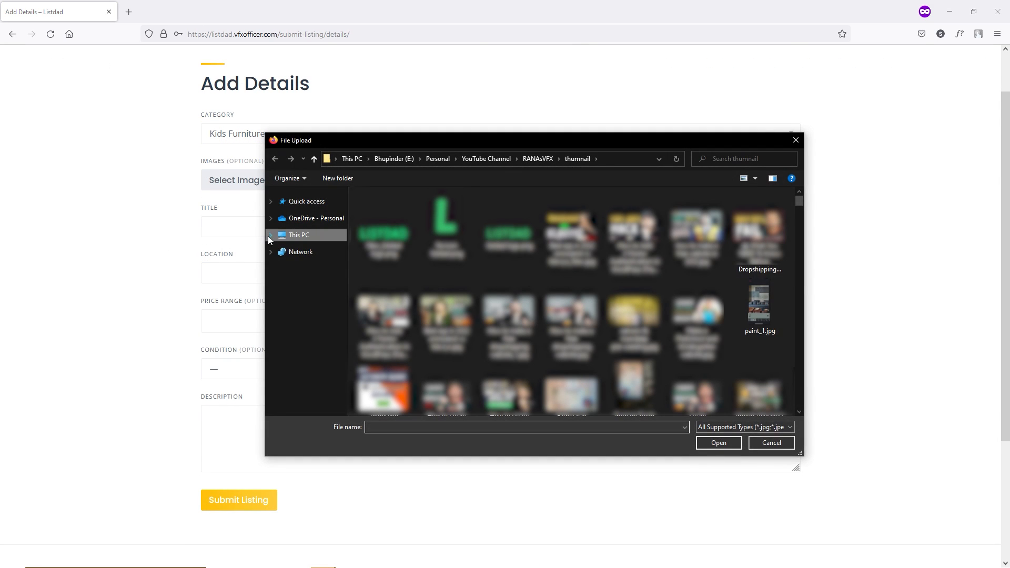
left_click(759, 304)
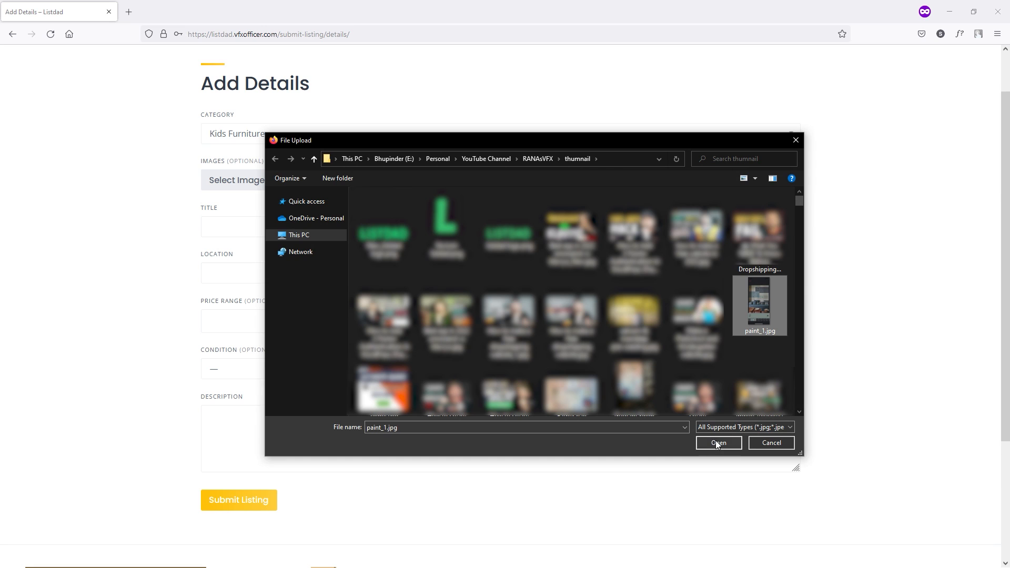
left_click(718, 443)
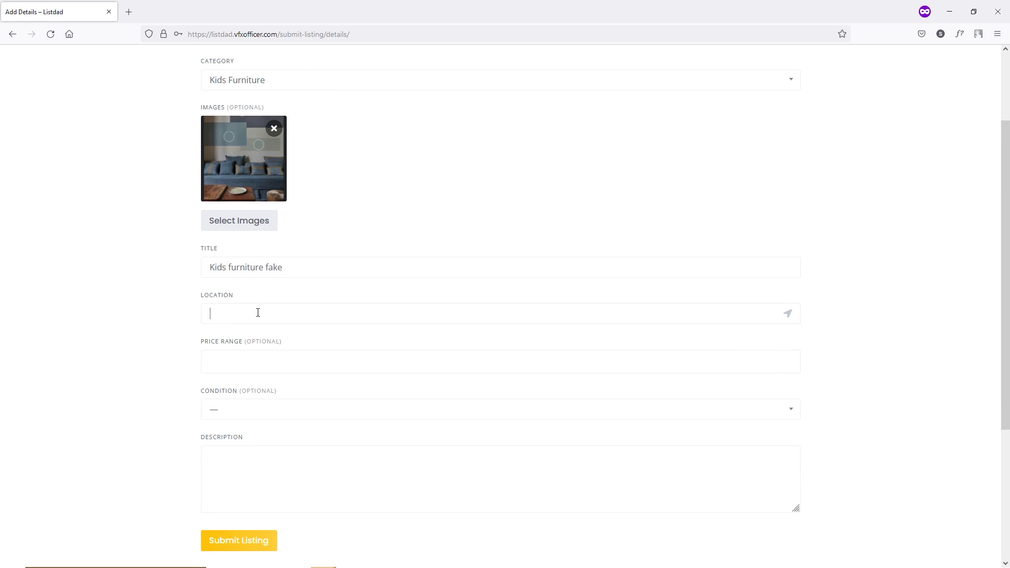
type("Ahmedgarh")
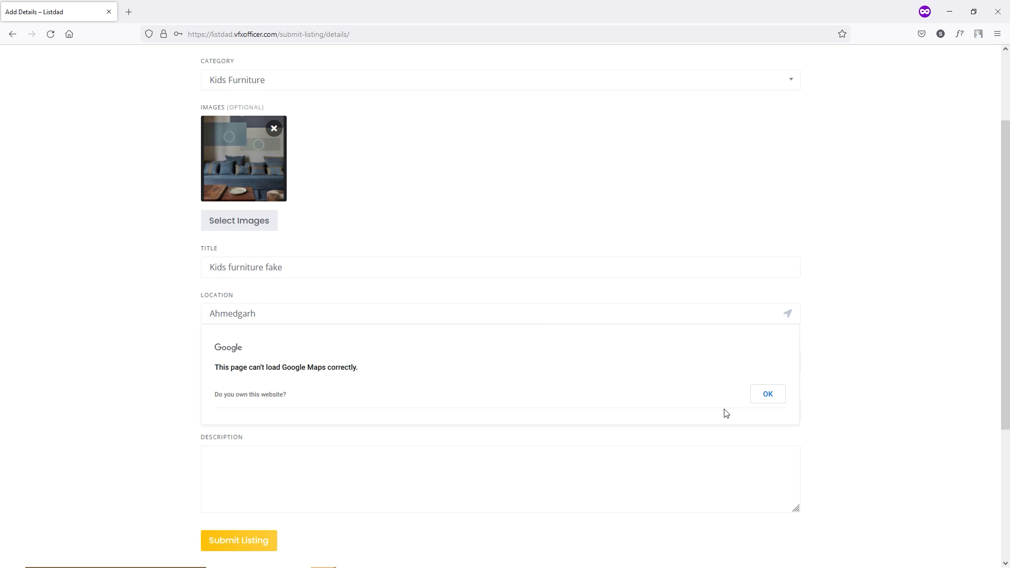
left_click(768, 394)
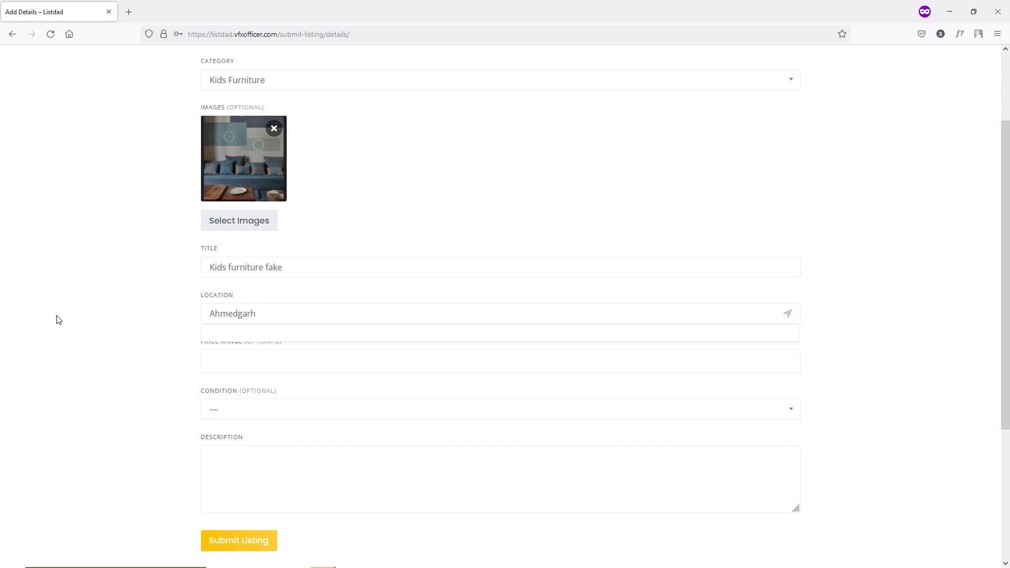
- Choose price range $10-$15 and condition Used, add a description, and submit the listing
left_click(215, 356)
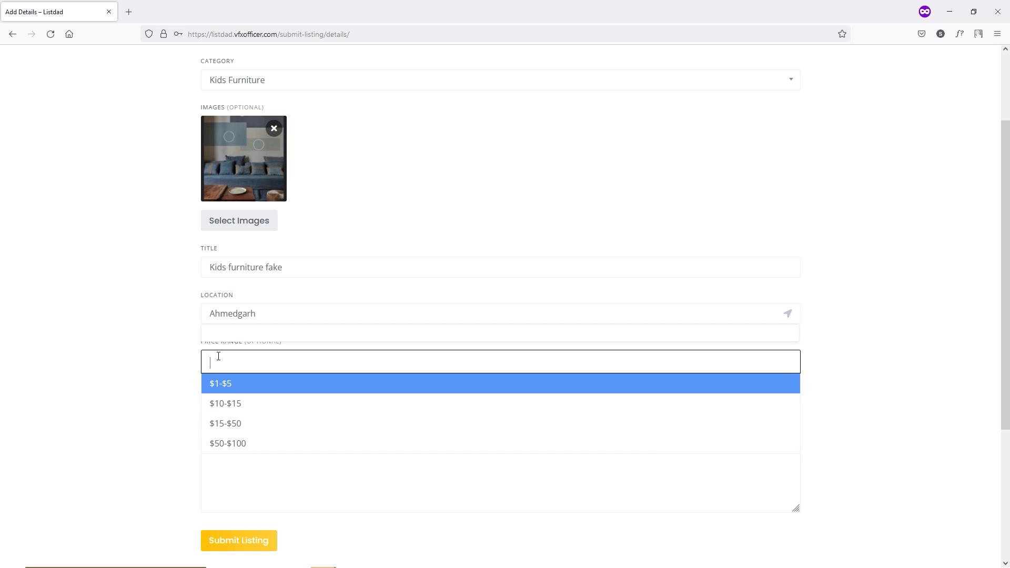
left_click(244, 404)
scroll(242, 389, "down", 1)
left_click(270, 363)
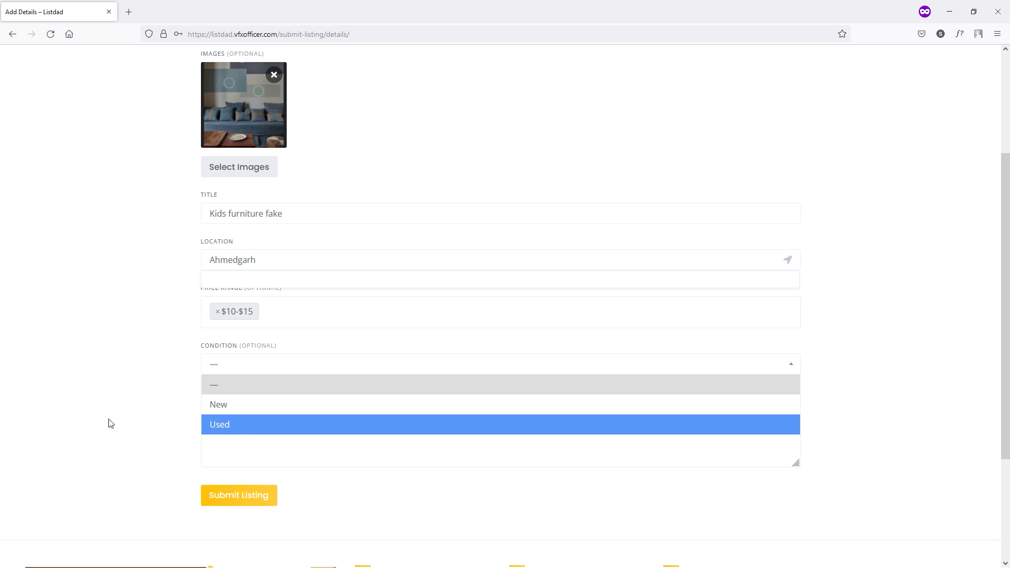
left_click(227, 424)
scroll(273, 390, "down", 1)
left_click(276, 369)
type("dsfasdfasfasdfasdfs")
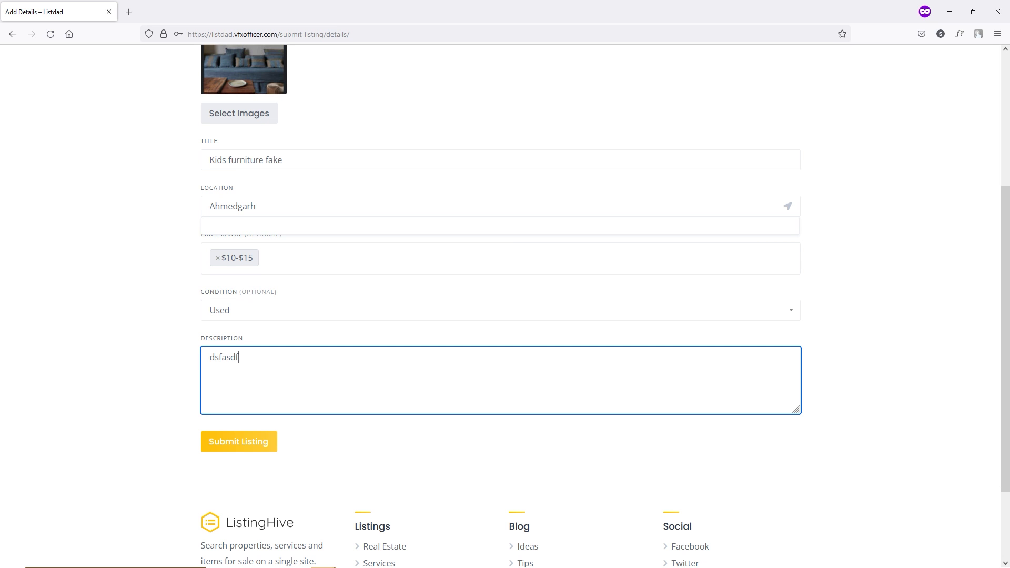
left_click(242, 448)
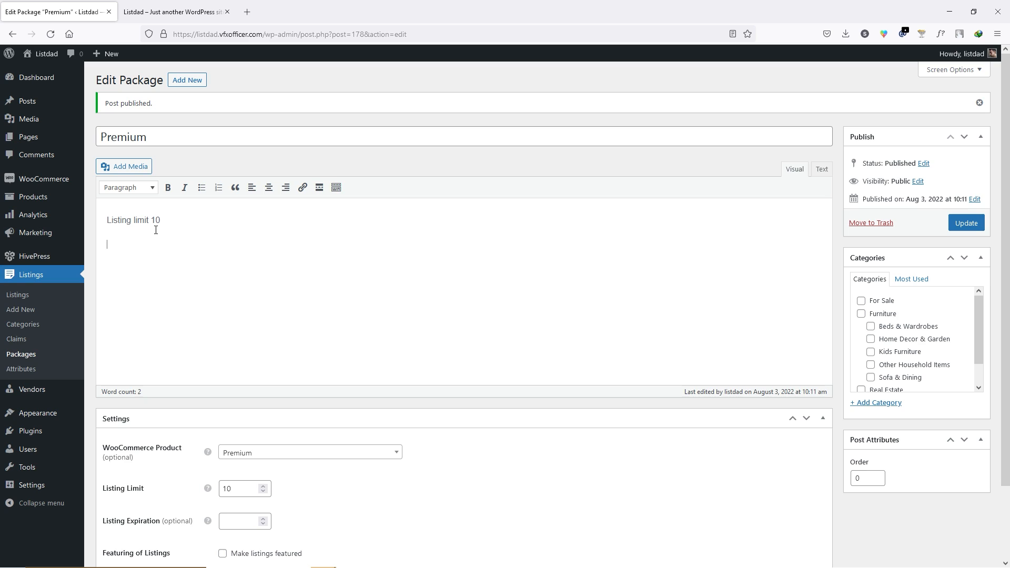
- Make the Premium package's 'Listing limit 10' text a Heading 2 and update it
left_click_drag(172, 224, 105, 222)
left_click(149, 189)
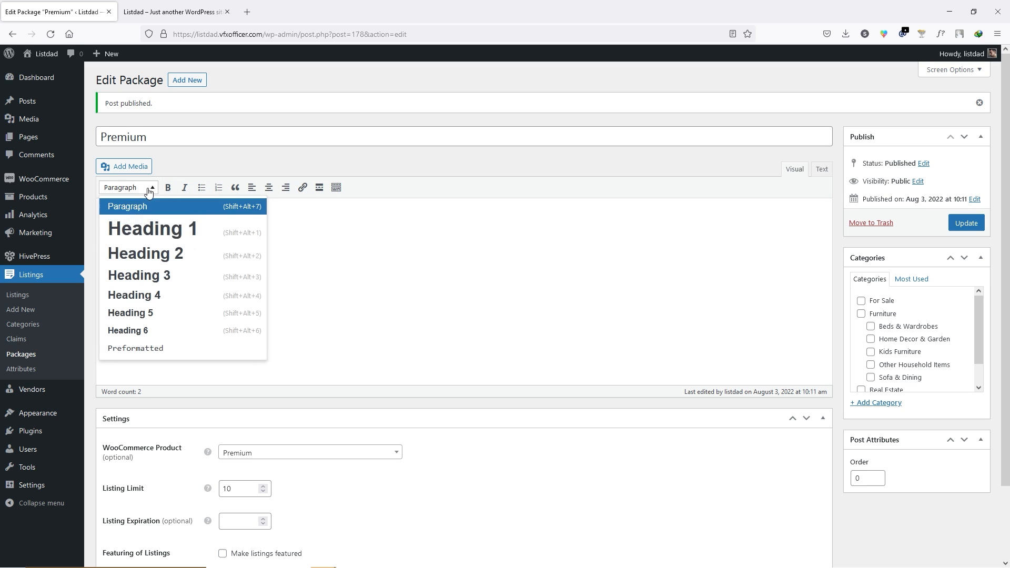
left_click(143, 253)
left_click(253, 225)
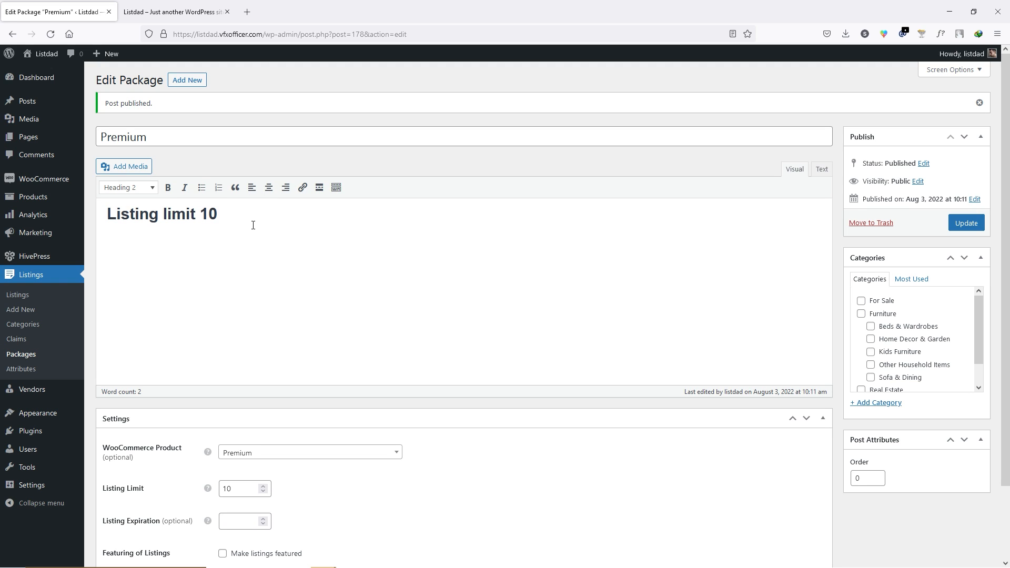
left_click(962, 221)
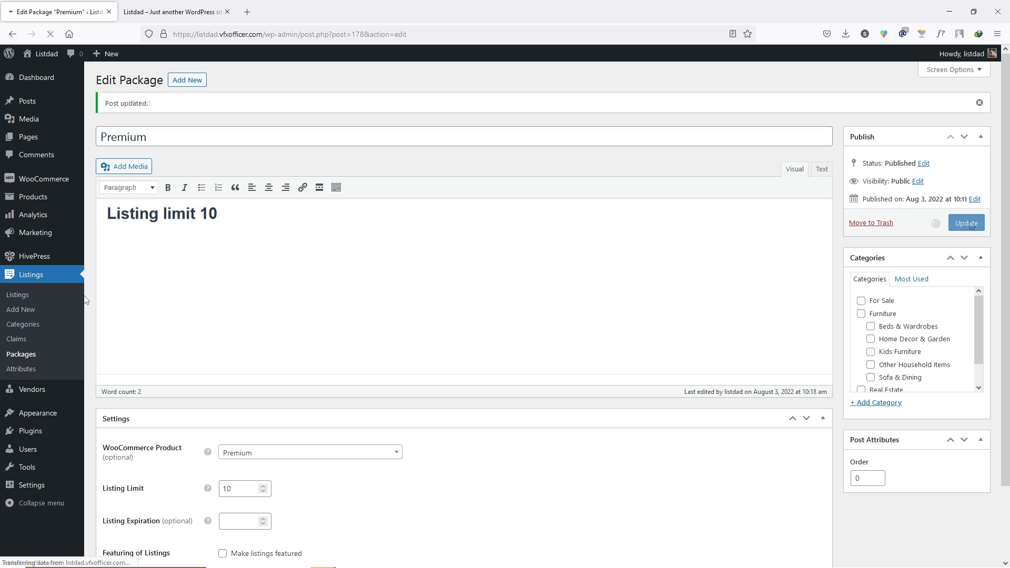
- Give the Free package a 'Listing Limit 1' Heading 2 description and update it
left_click(27, 359)
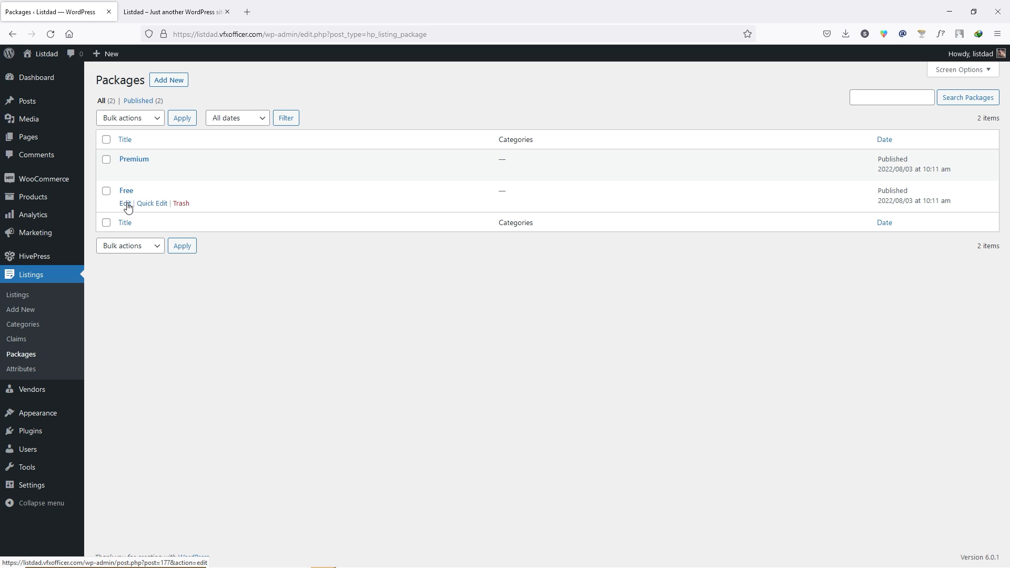
left_click(127, 202)
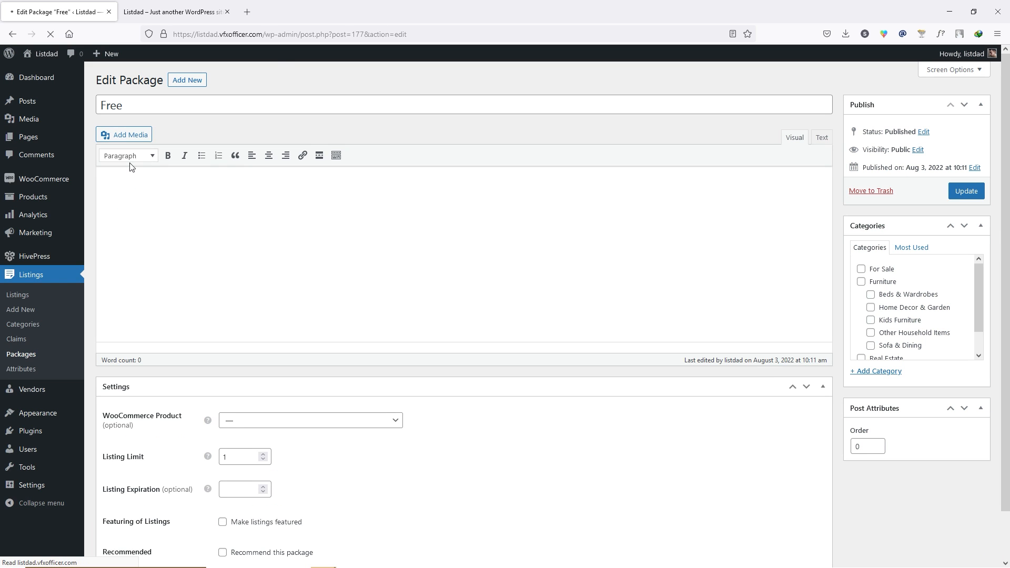
left_click(151, 207)
type("Listing")
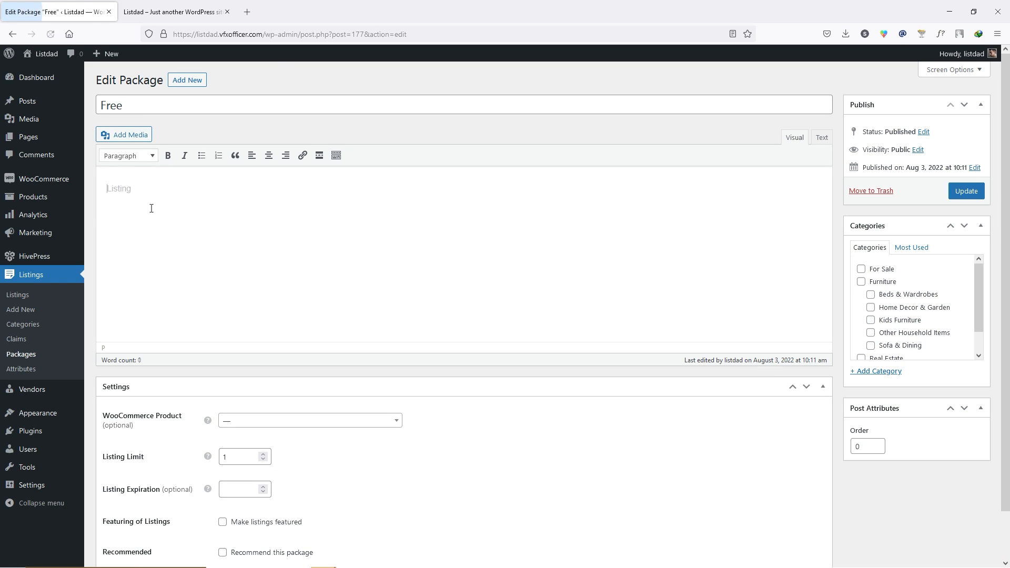
type(" lLimit 1")
key("ctrl+a")
left_click(139, 158)
left_click(216, 219)
left_click(280, 210)
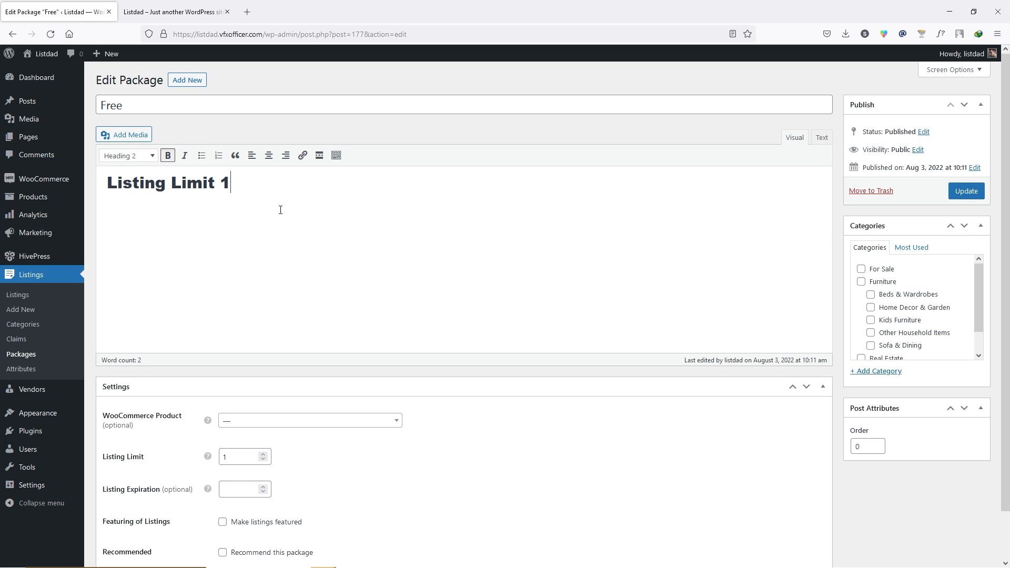
left_click(966, 191)
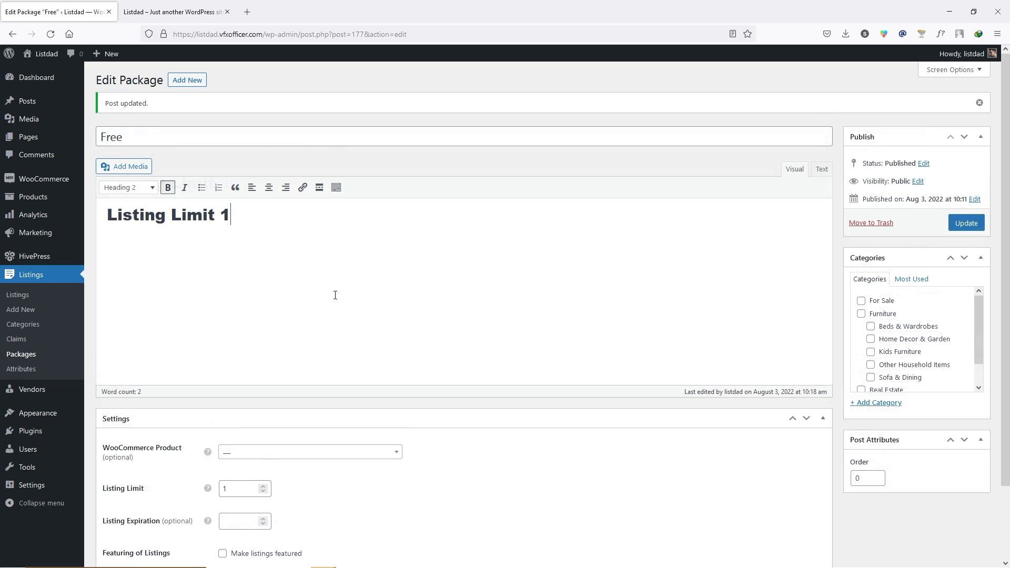
key("alt+Tab")
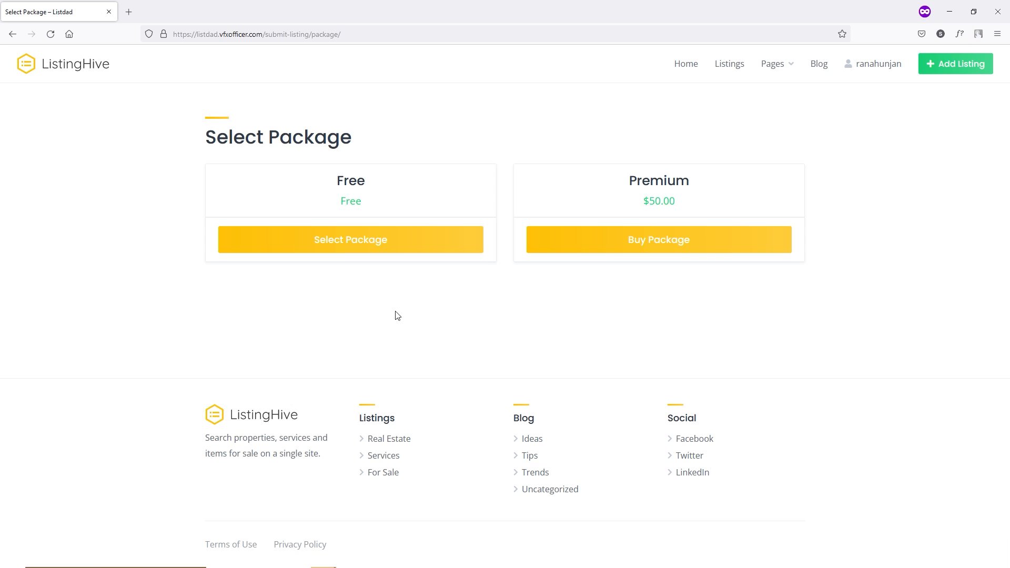
- Reload the package selection and choose the Free package for the Kids furniture fake listing
left_click(50, 34)
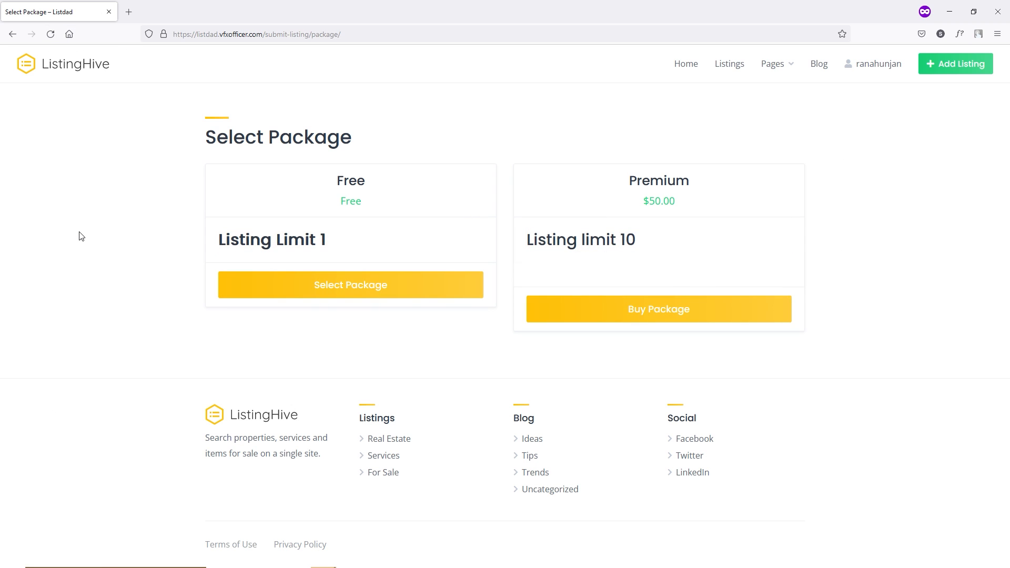
left_click_drag(341, 241, 261, 239)
left_click(343, 243)
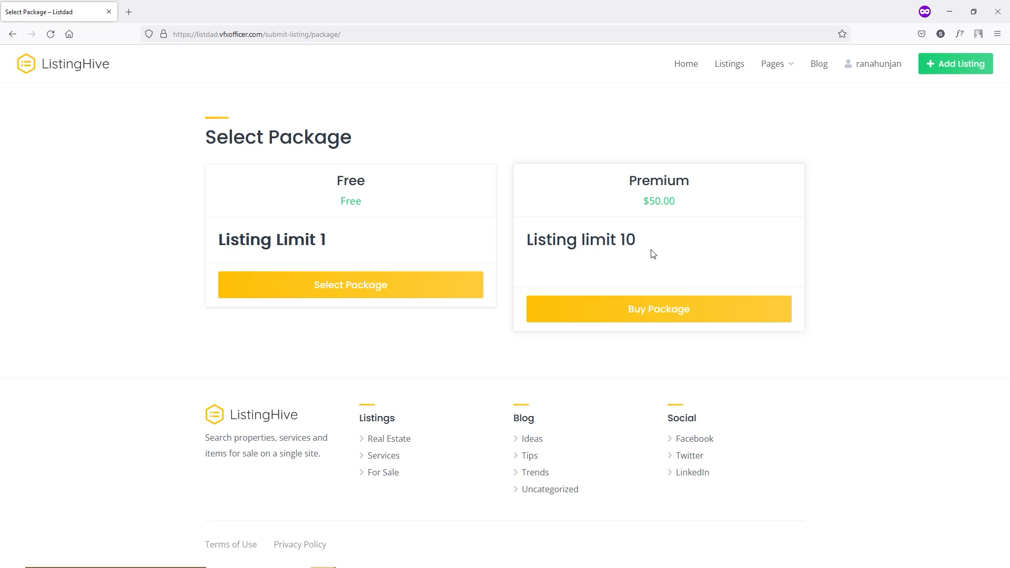
left_click(361, 293)
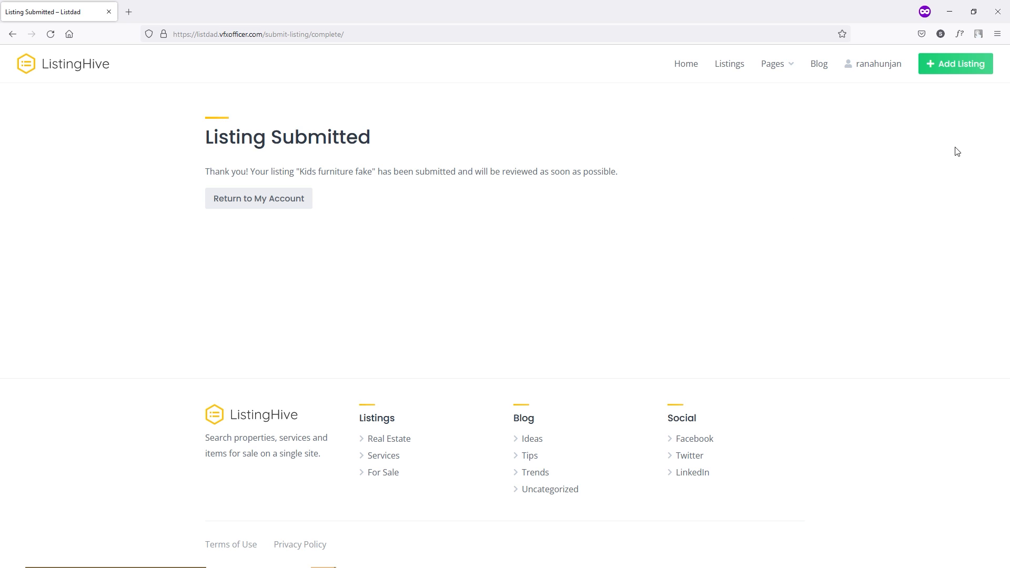
left_click(966, 72)
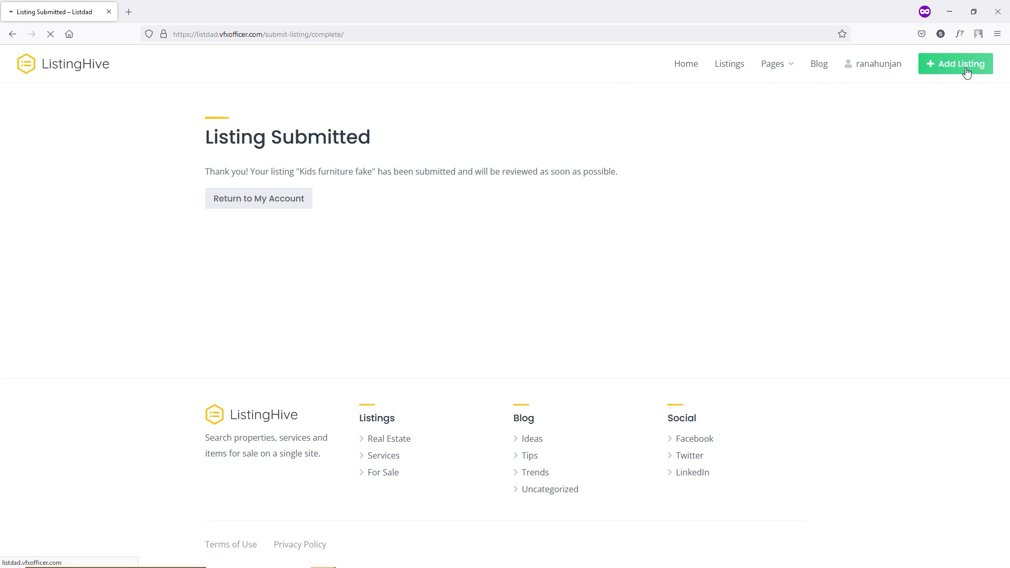
- Start a Real Estate listing with an uploaded image and the title 'showroom'
left_click(247, 190)
scroll(277, 271, "down", 2)
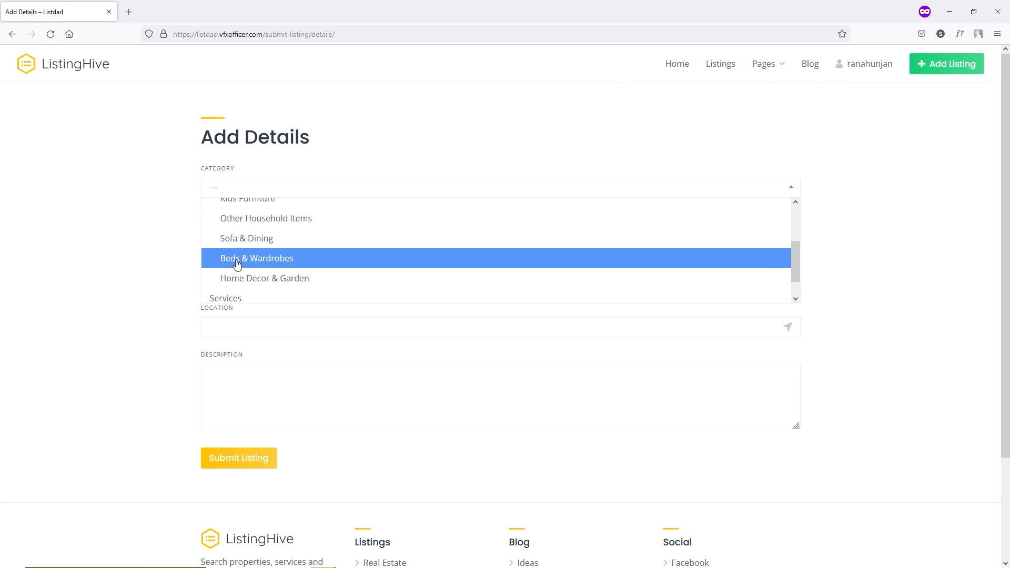
scroll(240, 258, "up", 3)
left_click(246, 231)
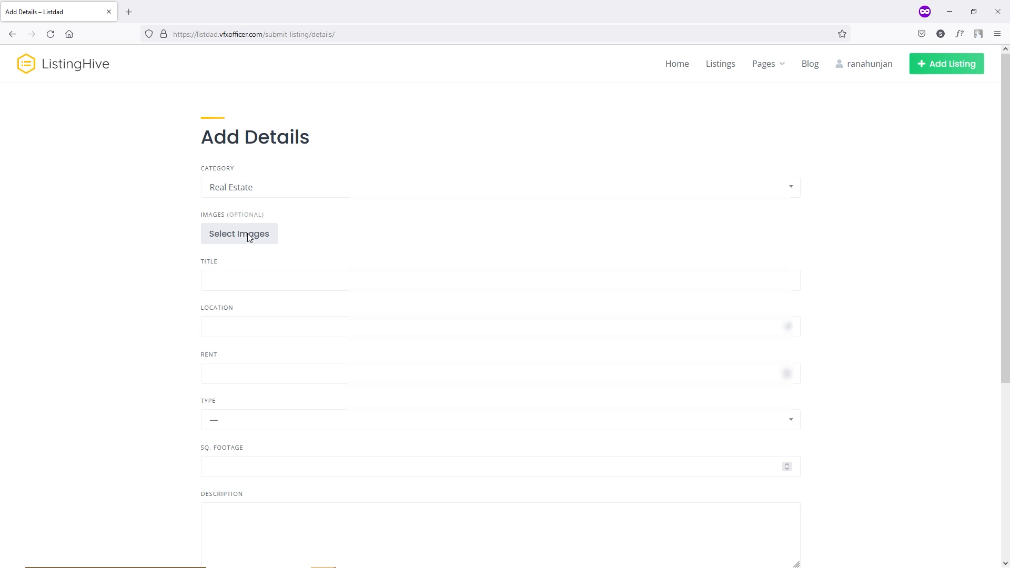
left_click(250, 237)
left_click(509, 362)
left_click(718, 443)
left_click(234, 370)
type("showroom")
- Set location Ahmedgarh, type Room, square footage 6, add a description, and submit the listing
left_click(227, 416)
left_click(236, 471)
left_click(231, 514)
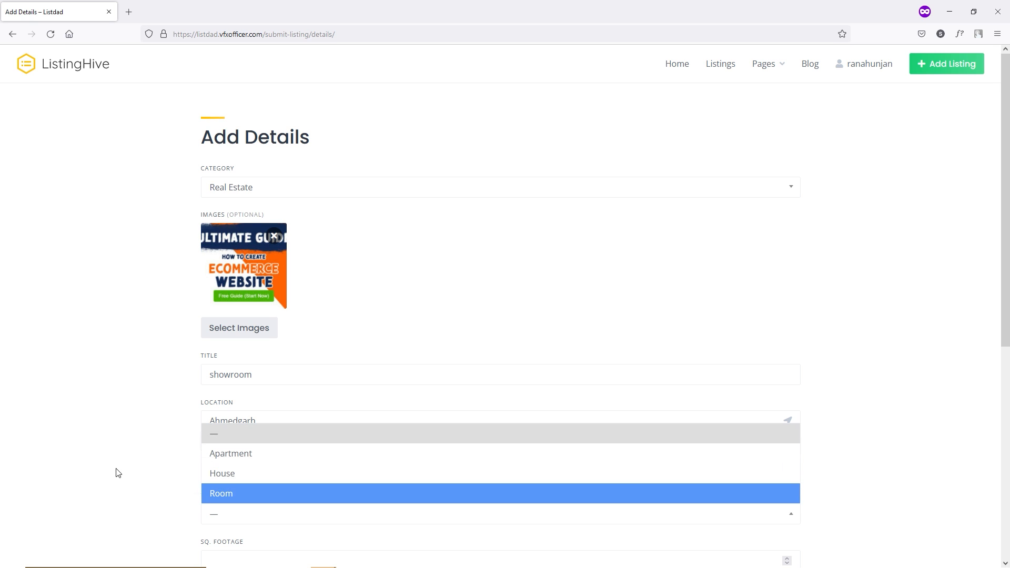
left_click(260, 459)
scroll(108, 444, "down", 3)
left_click(228, 354)
left_click(226, 433)
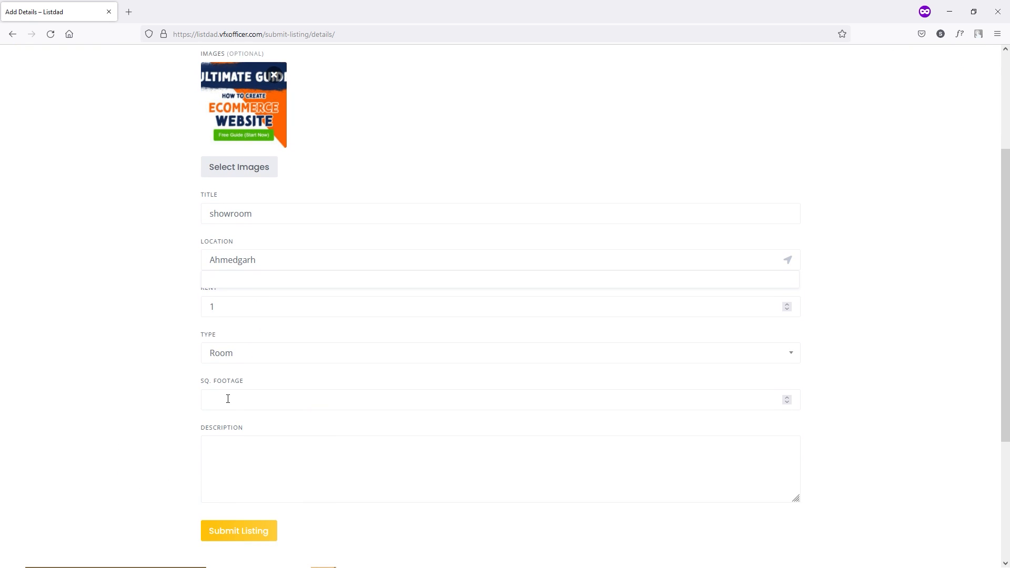
type("6")
scroll(103, 408, "down", 4)
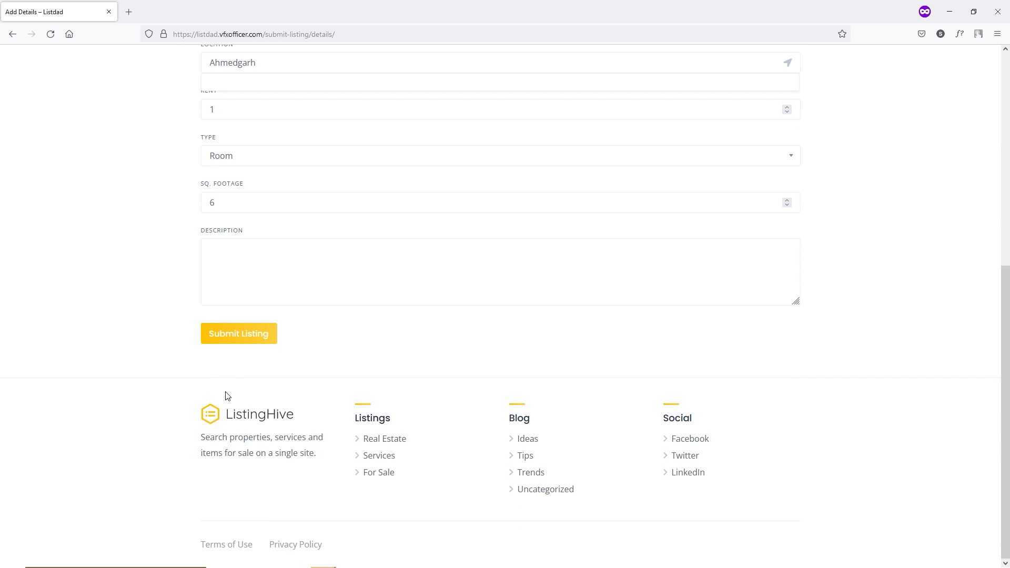
left_click(253, 345)
type("sdafsafasdfasf")
left_click(258, 340)
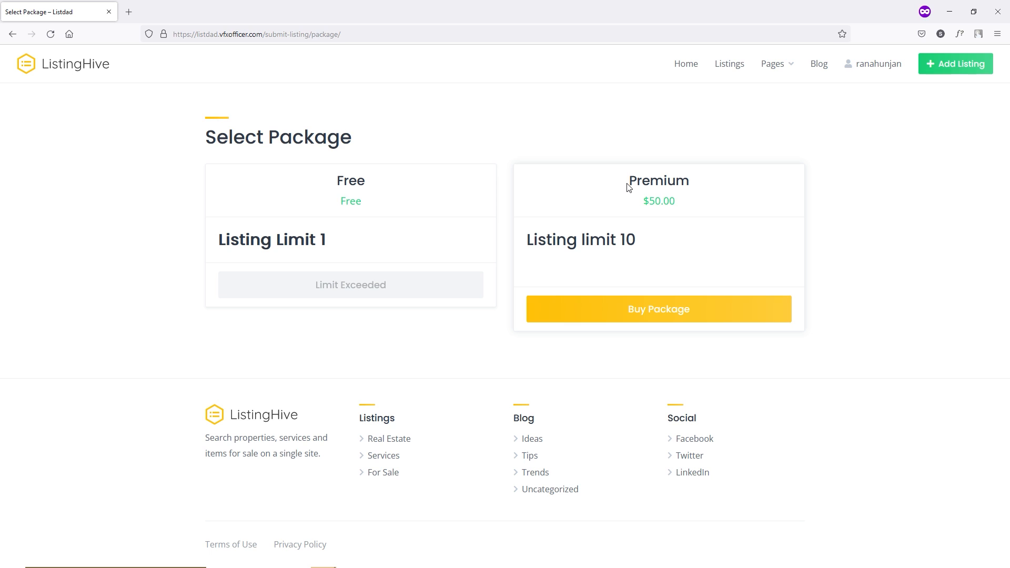
- View the $50.00 Premium package checkout, then close it and go to the admin Dashboard
left_click(672, 311)
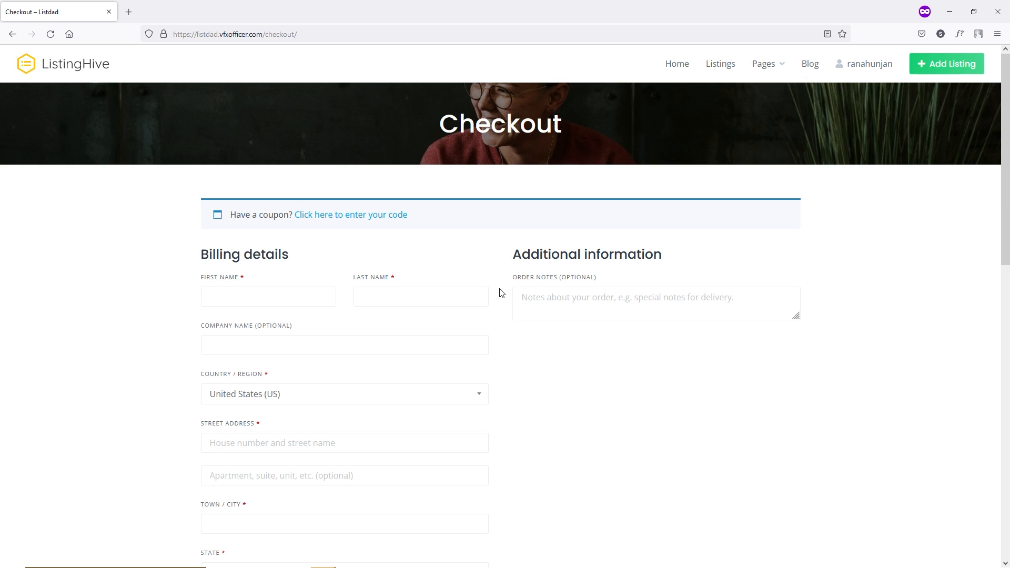
scroll(500, 293, "down", 10)
left_click(109, 12)
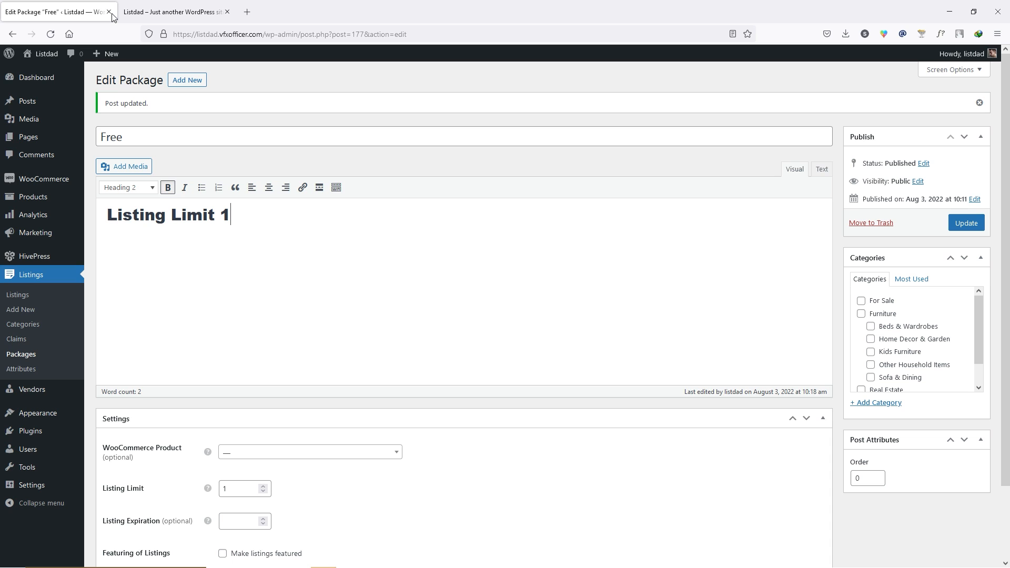
left_click(45, 82)
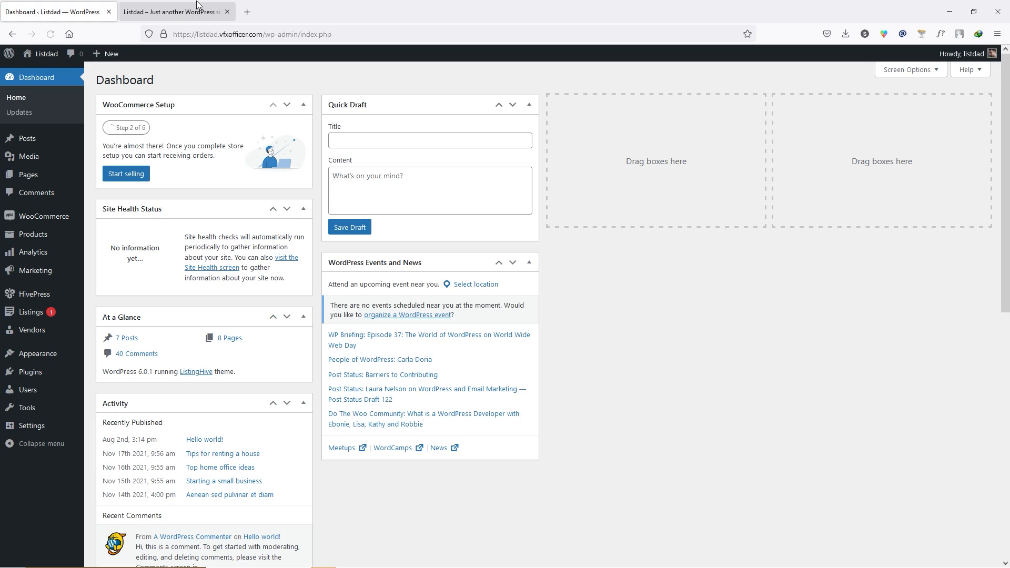
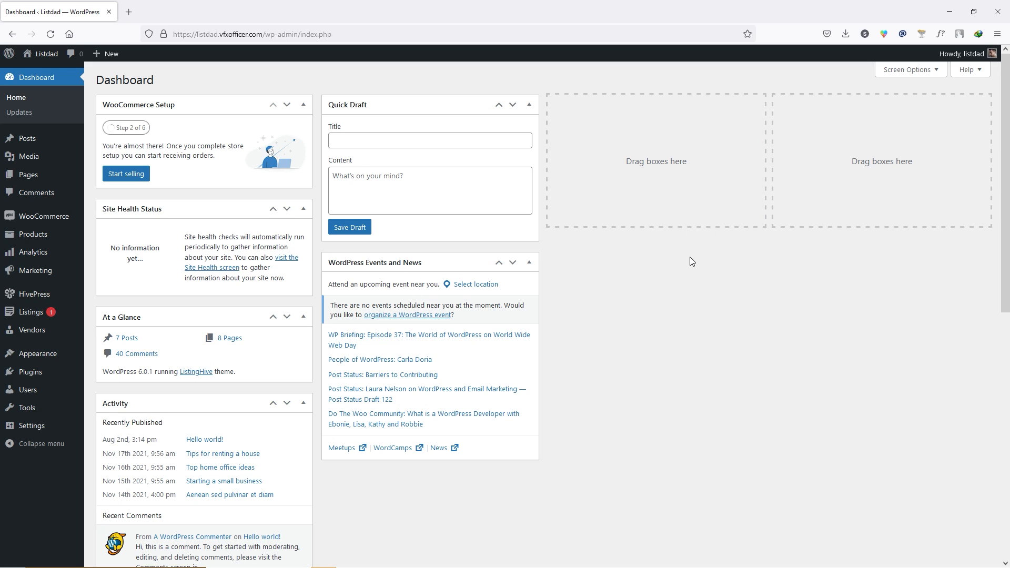
- Create the virtual product 'Featured Listing (10 days)' with regular price 60 and publish it
mouse_move(50, 235)
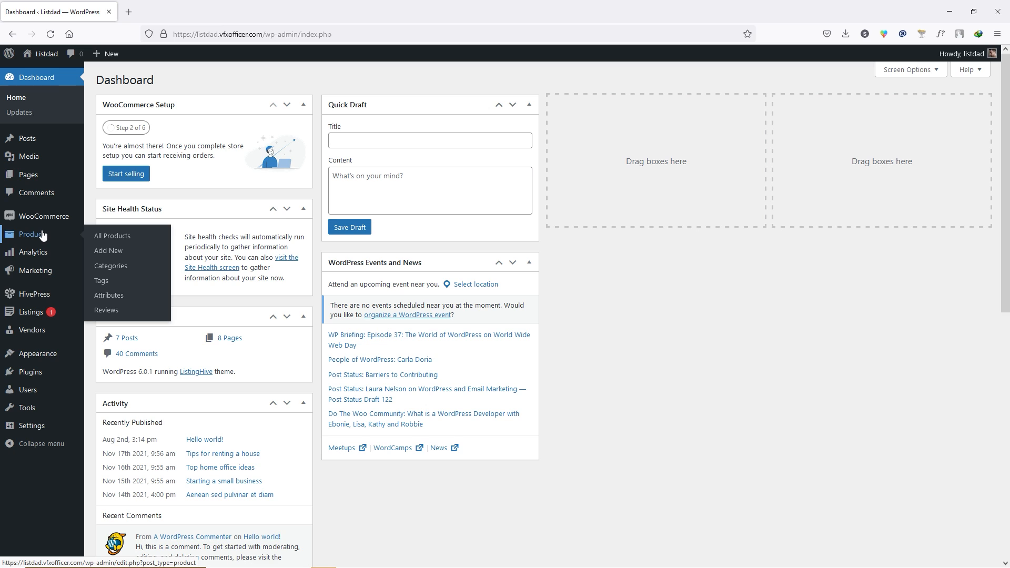
left_click(101, 257)
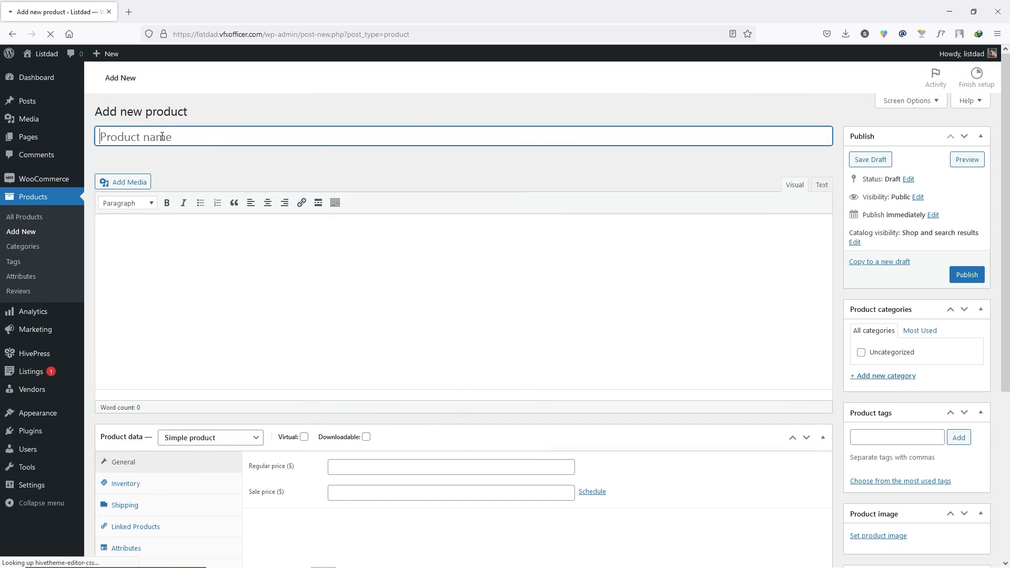
type("Featured listing (10 days)")
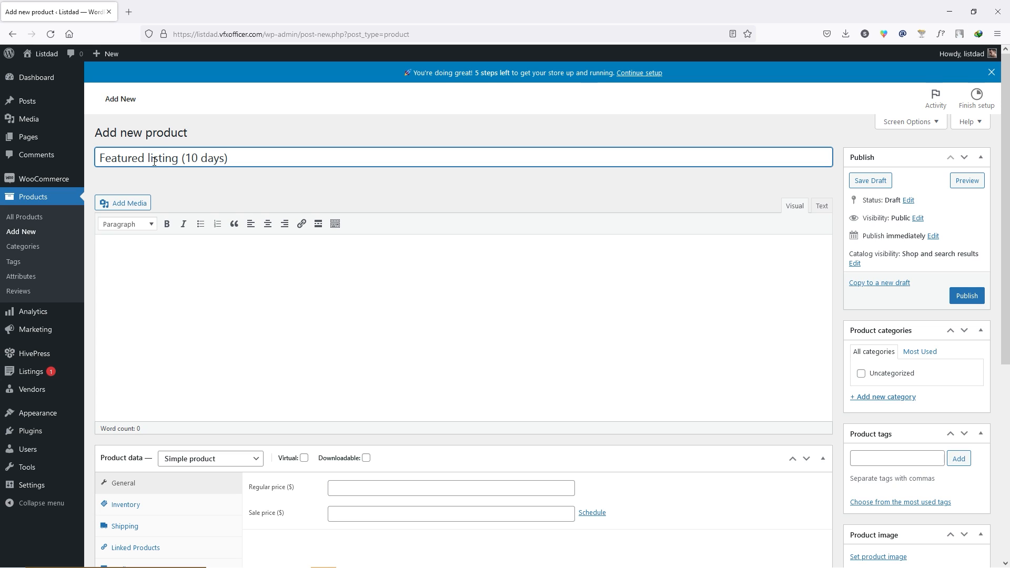
scroll(254, 200, "down", 2)
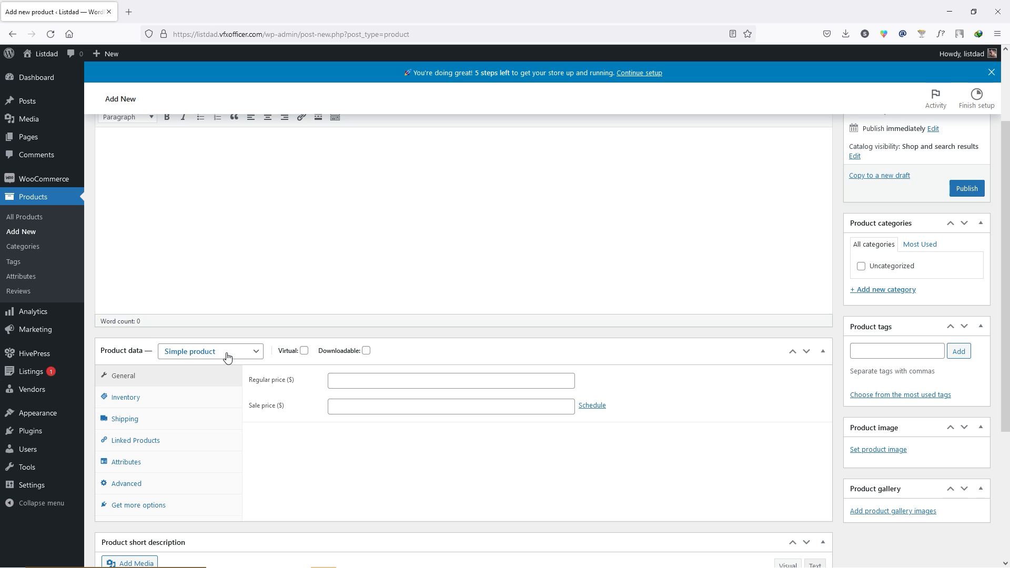
left_click(304, 351)
left_click(384, 382)
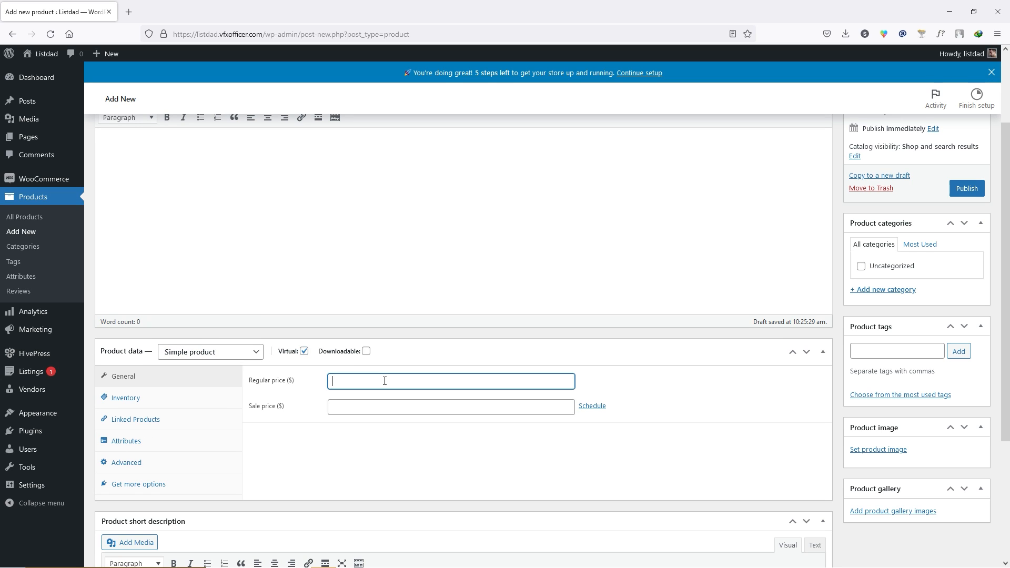
type("60")
scroll(936, 290, "up", 1)
scroll(936, 291, "up", 2)
left_click(965, 293)
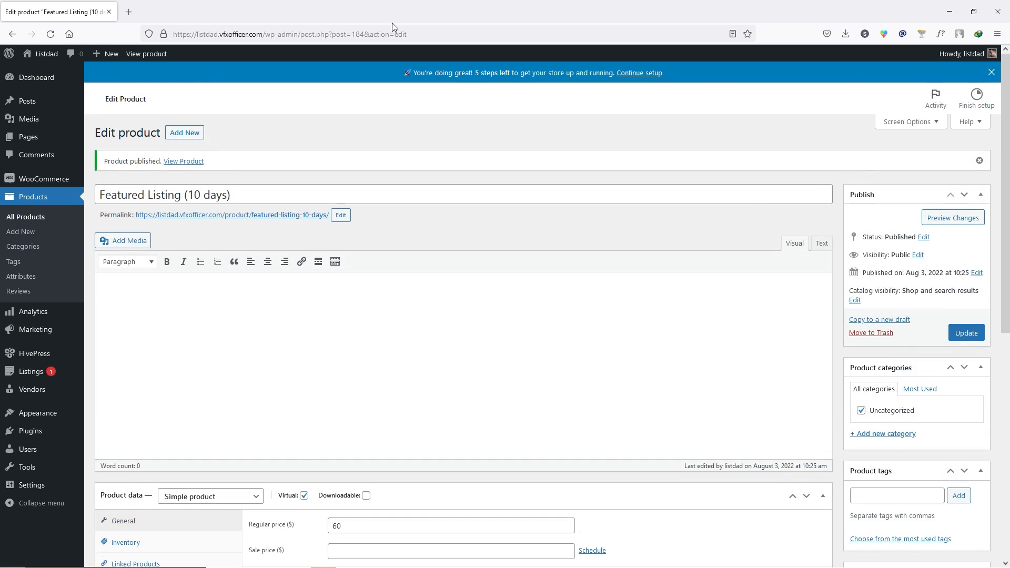
mouse_move(52, 55)
scroll(441, 238, "down", 9)
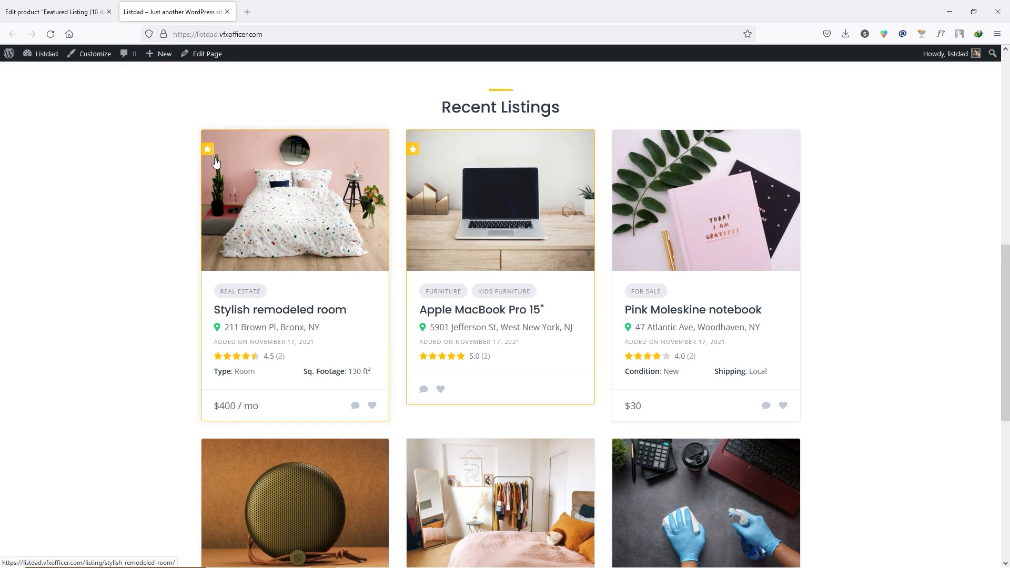
- Load the Listdad front page in a new Firefox private window
left_click(997, 35)
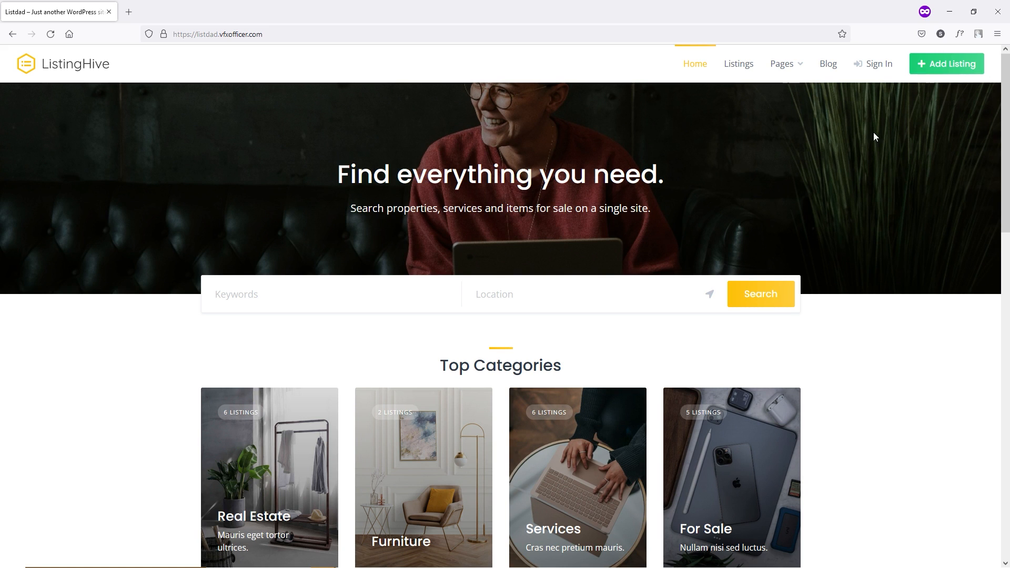
- Register a new member account with an e-mail and a saved password
left_click(878, 64)
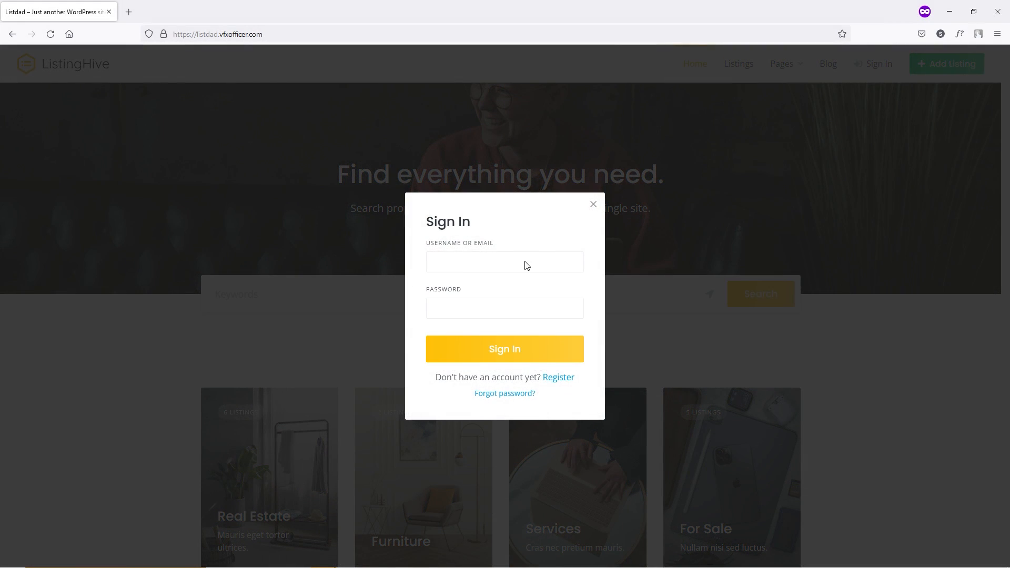
left_click(559, 378)
left_click(533, 268)
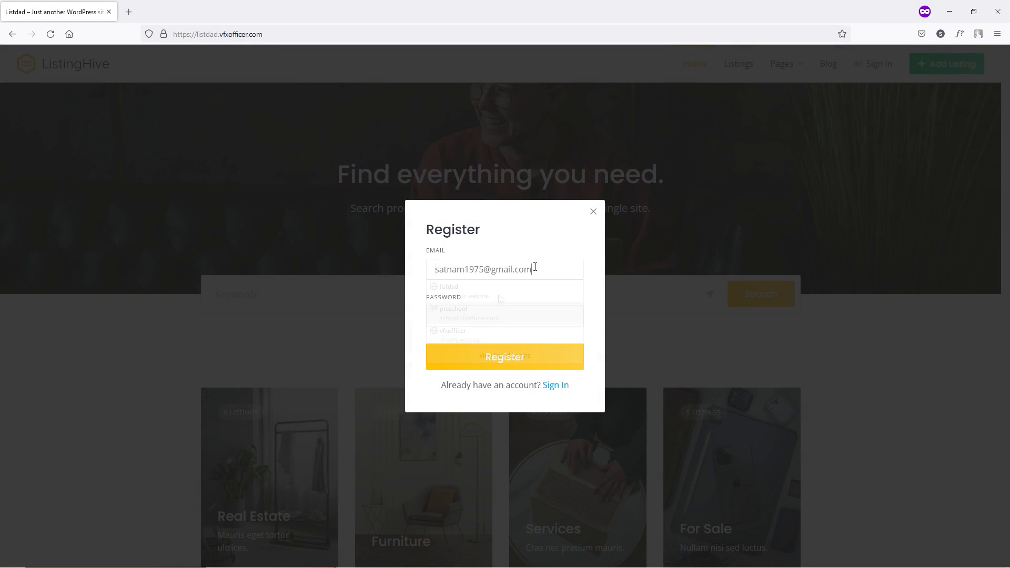
left_click(491, 314)
left_click(507, 336)
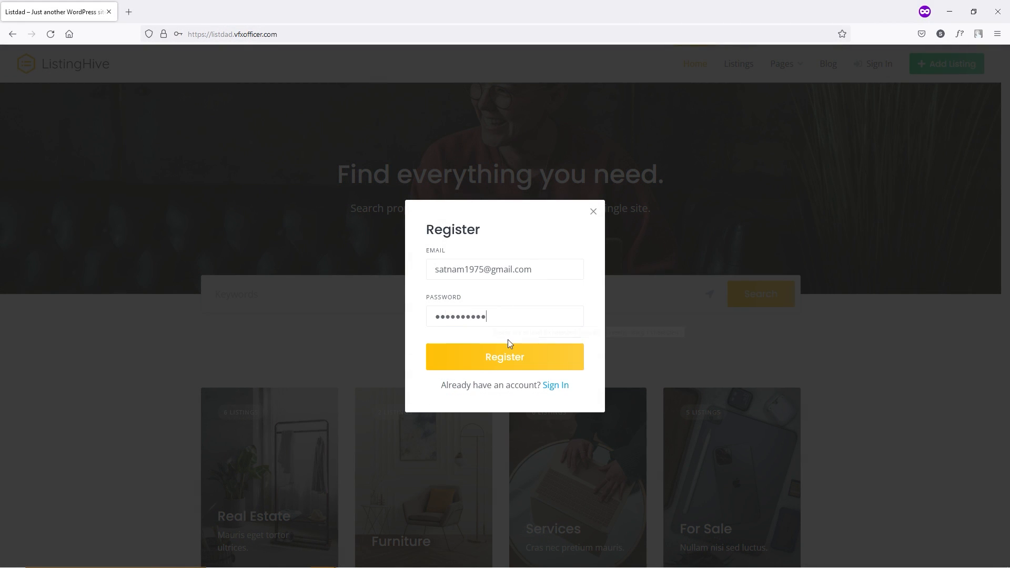
left_click(536, 355)
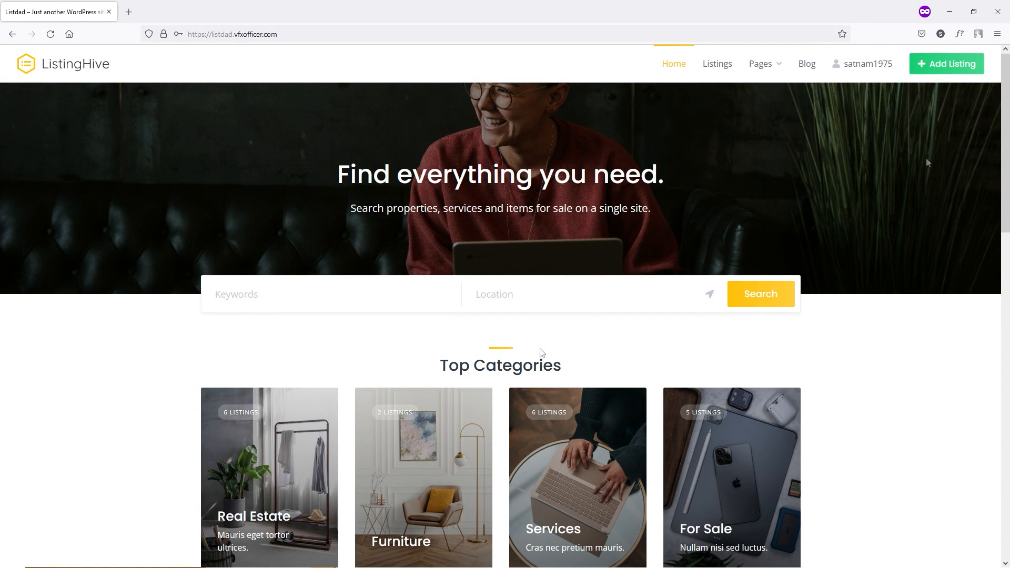
- Fill in a Kids Furniture listing: picture, title, location, $15-$50 price, New condition and description
left_click(957, 65)
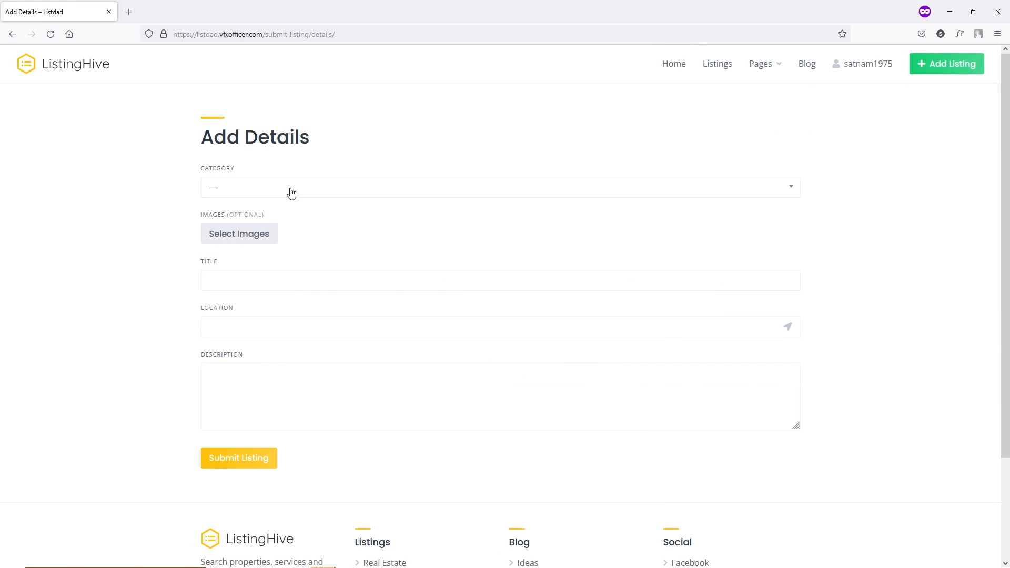
left_click(289, 194)
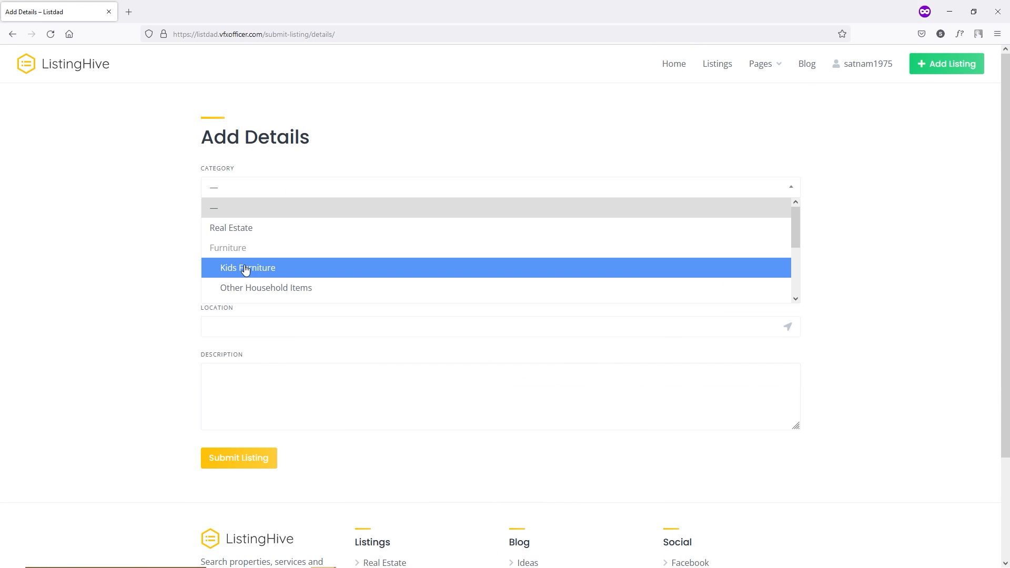
left_click(291, 272)
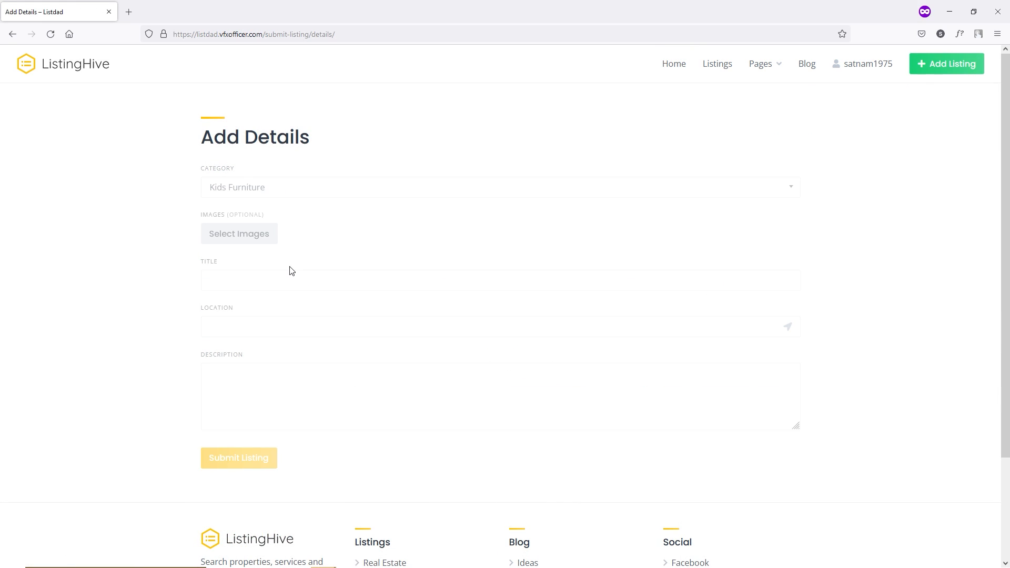
left_click(242, 238)
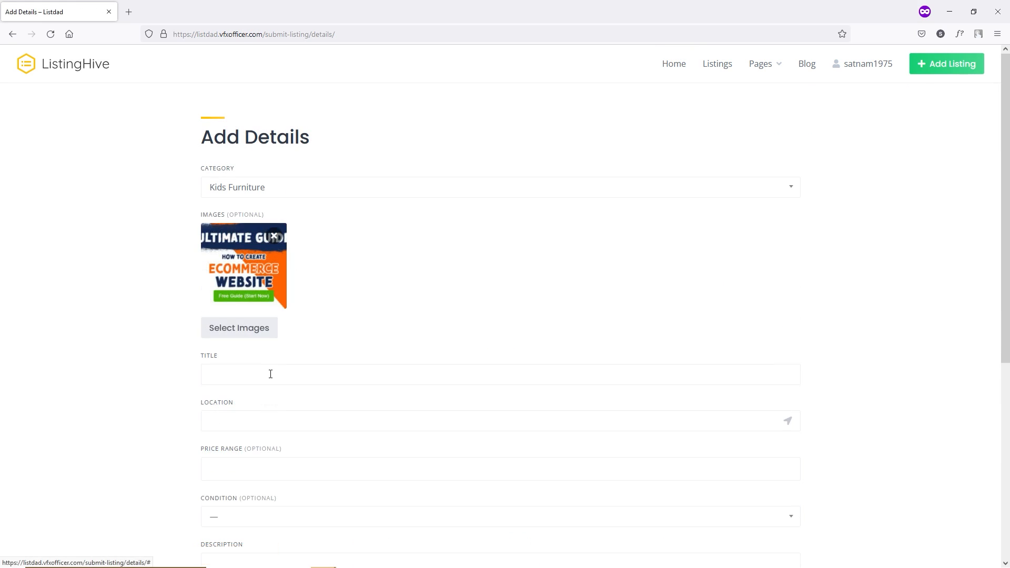
left_click(270, 372)
left_click(236, 415)
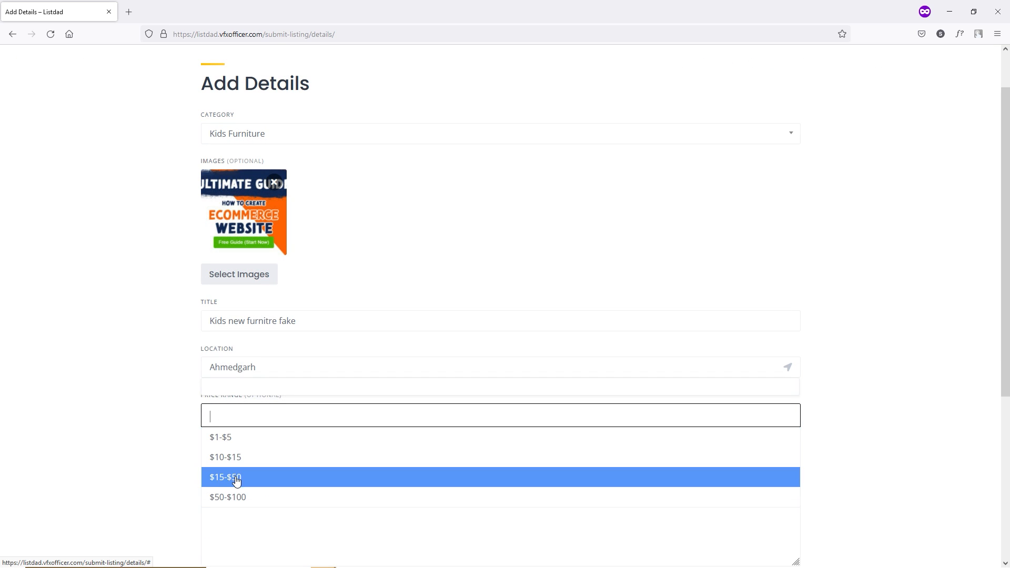
left_click(219, 478)
scroll(198, 381, "down", 2)
left_click(236, 368)
left_click(237, 366)
left_click(236, 386)
left_click(311, 423)
type("dfdsfg")
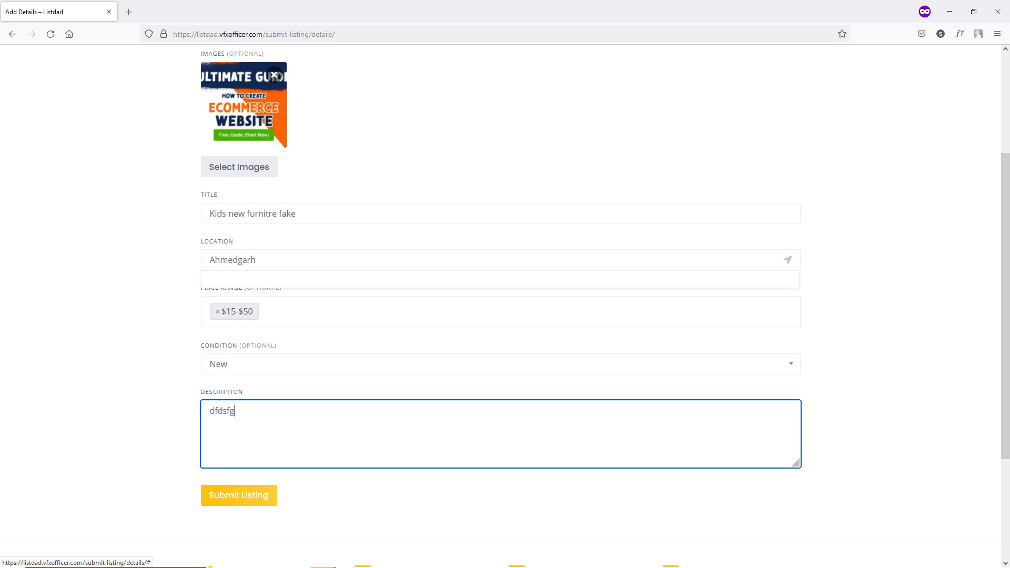
type("fdgsdg")
- Submit the listing on the Free package and view the account's listings
left_click(254, 505)
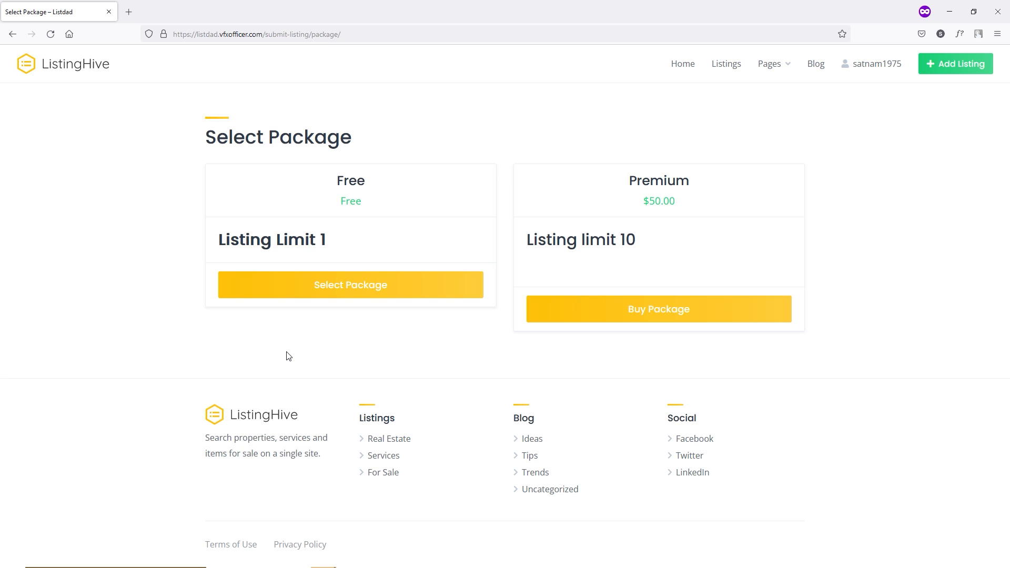
left_click(311, 299)
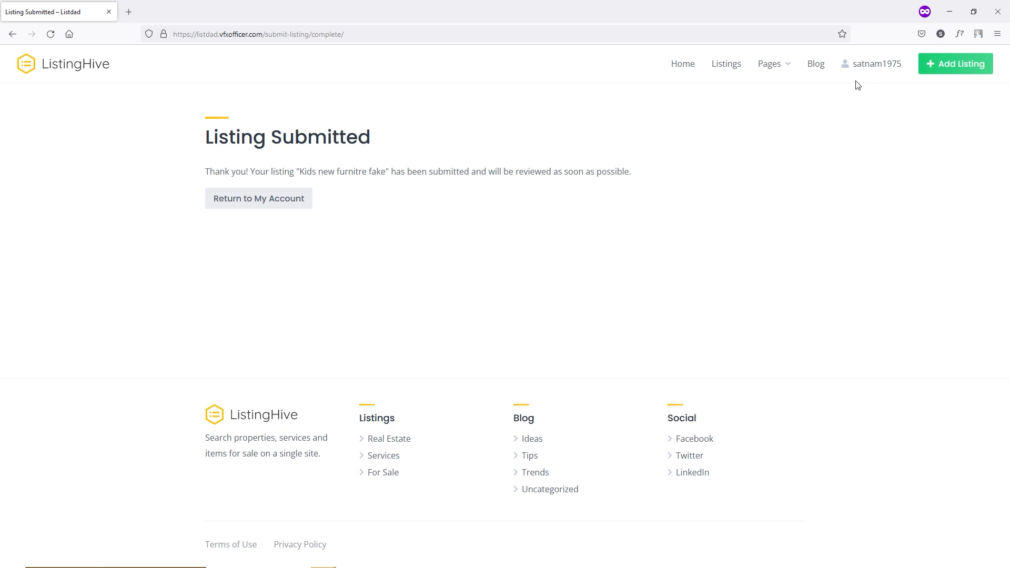
left_click(875, 69)
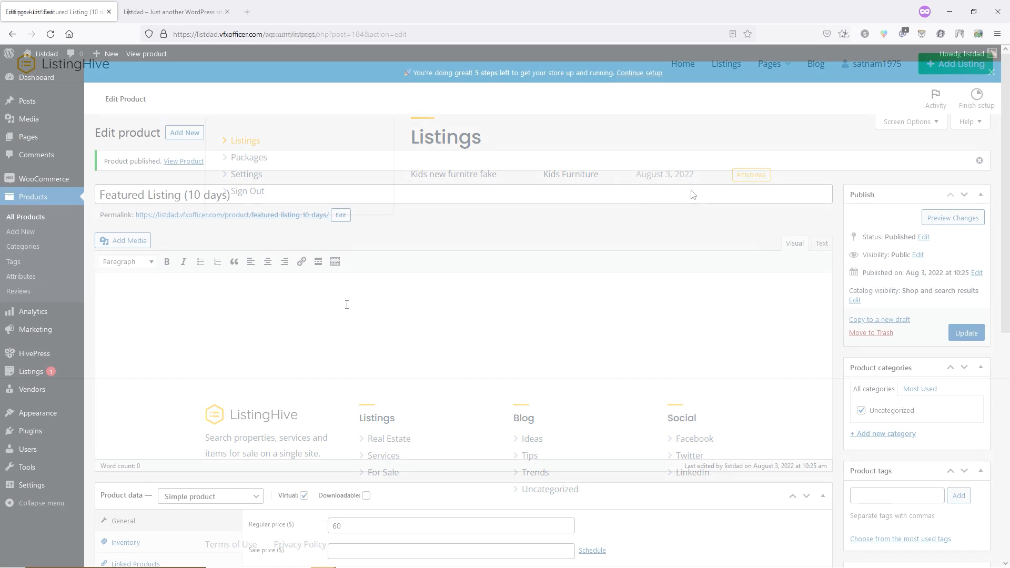
- Publish the pending 'Kids new furnitre fake' listing from the admin Listings editor
mouse_move(58, 372)
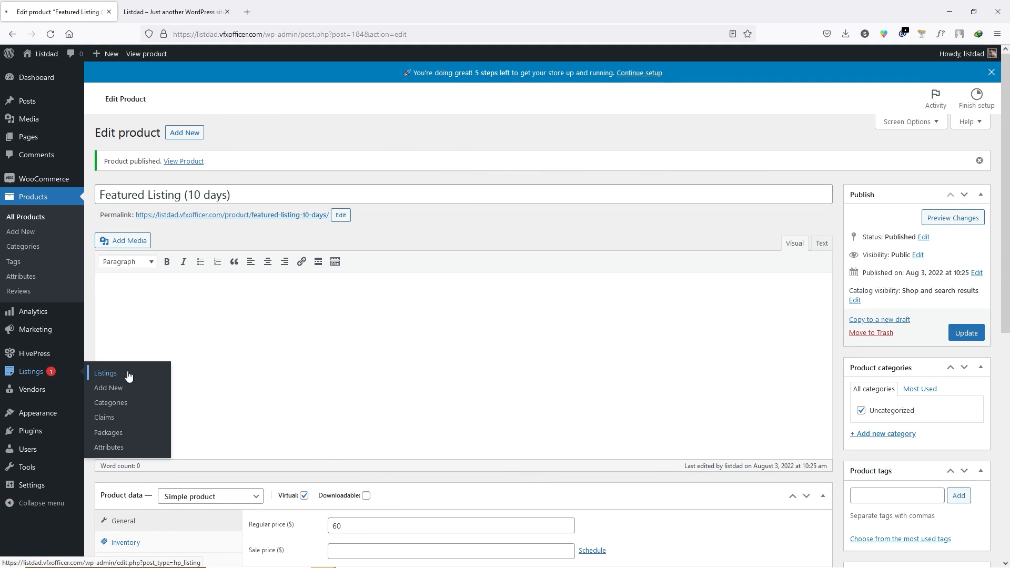
left_click(128, 377)
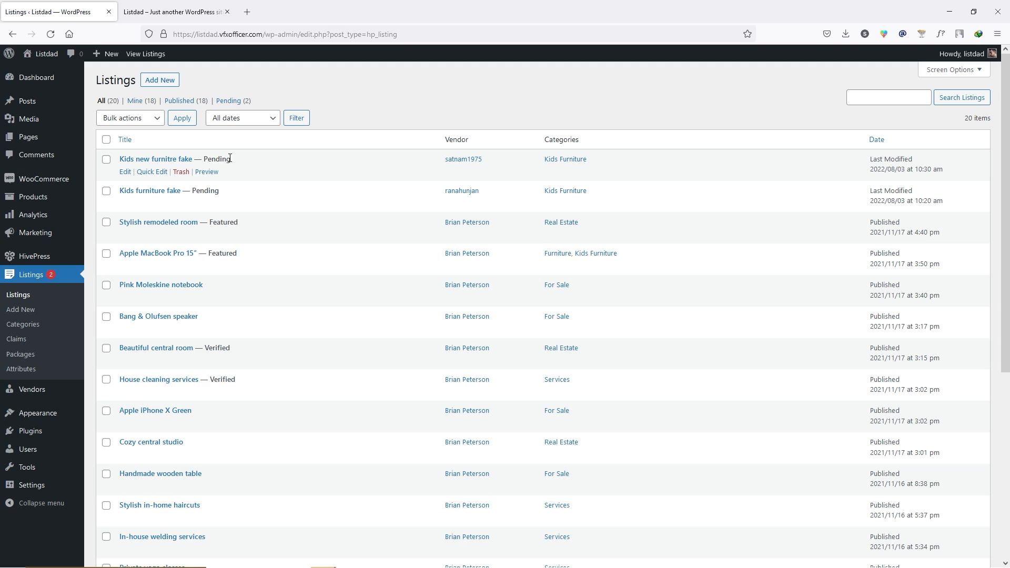
left_click(124, 173)
left_click(966, 213)
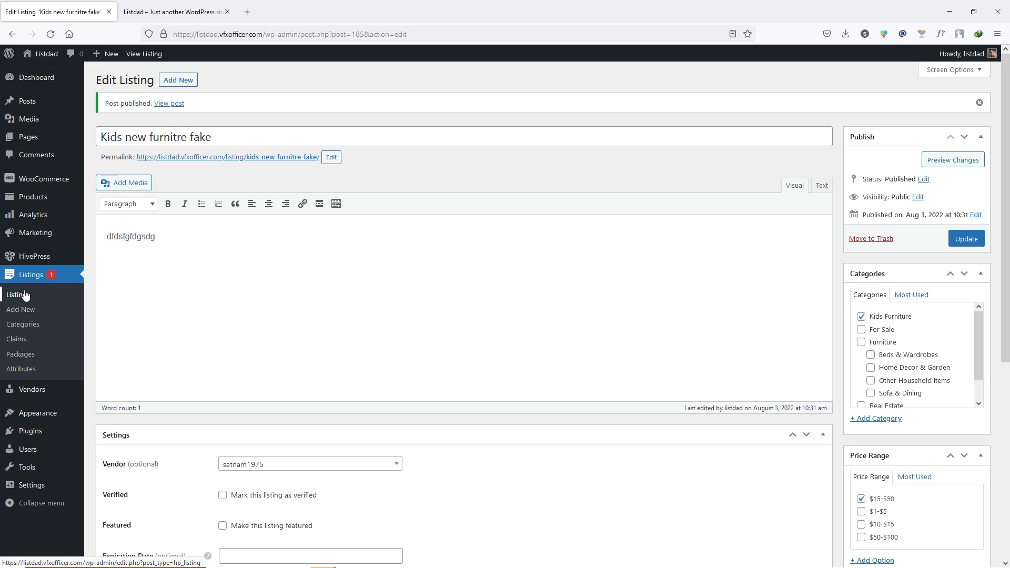
left_click(24, 296)
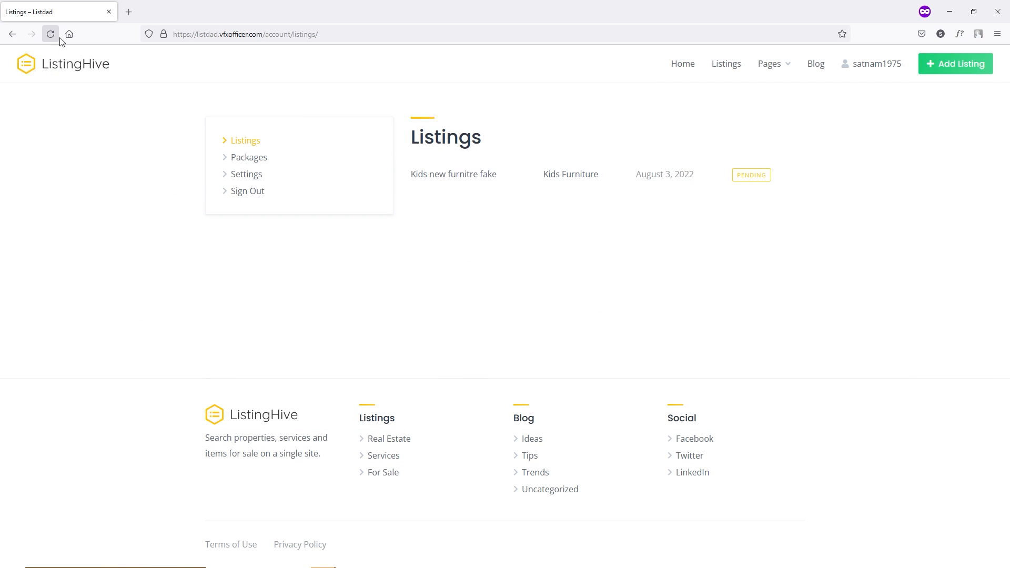
- Refresh the member's listings to check its status, then go to HivePress Settings
left_click(51, 34)
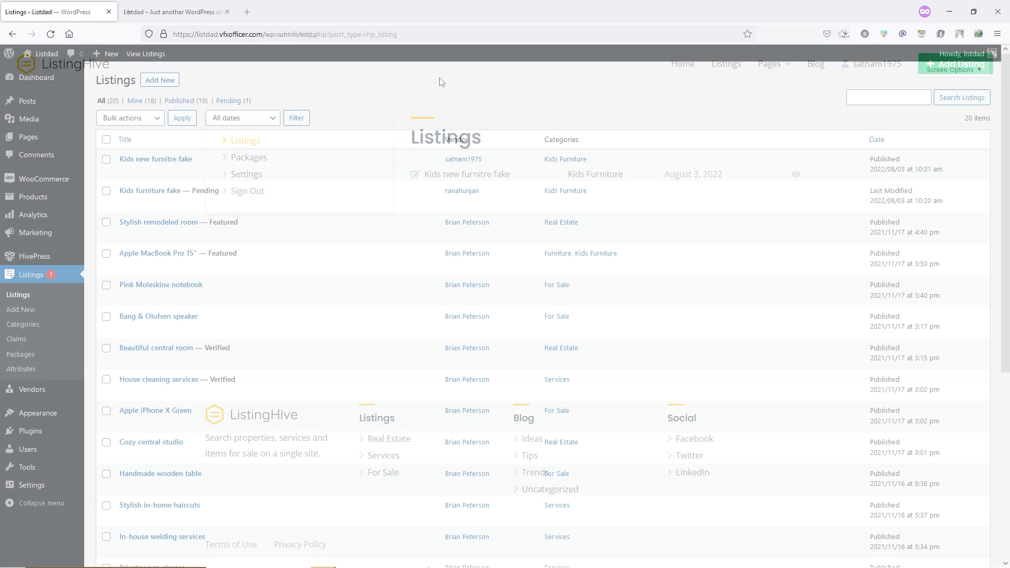
mouse_move(32, 259)
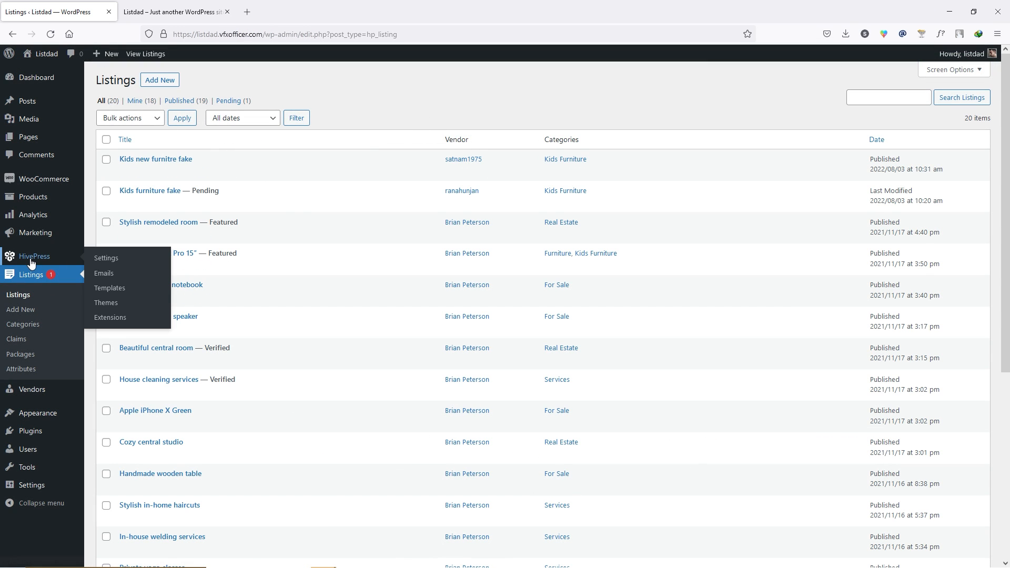
left_click(126, 258)
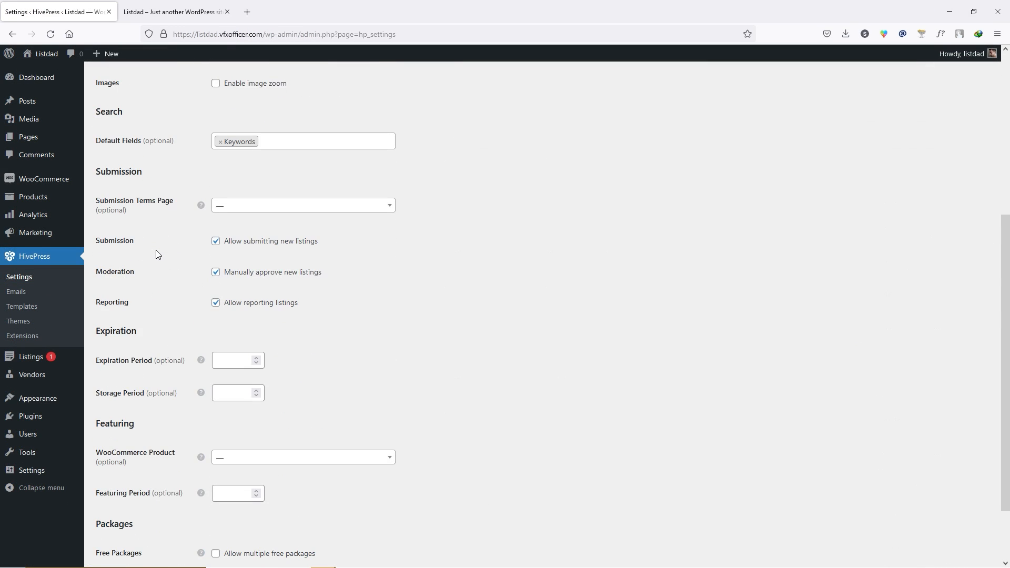
- Under Featuring, choose the Featured Listing (10 days) product, enter period 10, and save
scroll(155, 255, "down", 2)
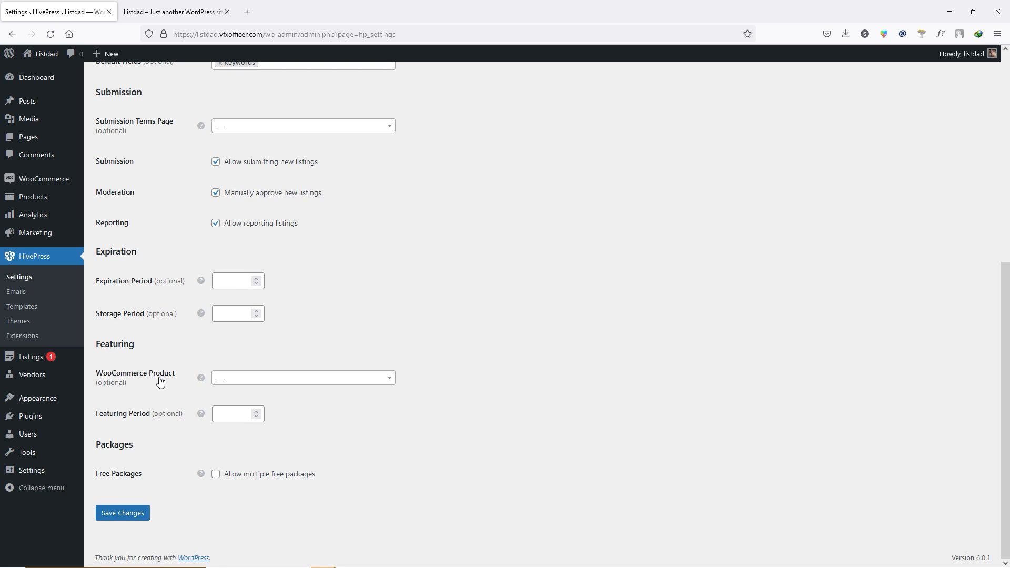
left_click(303, 380)
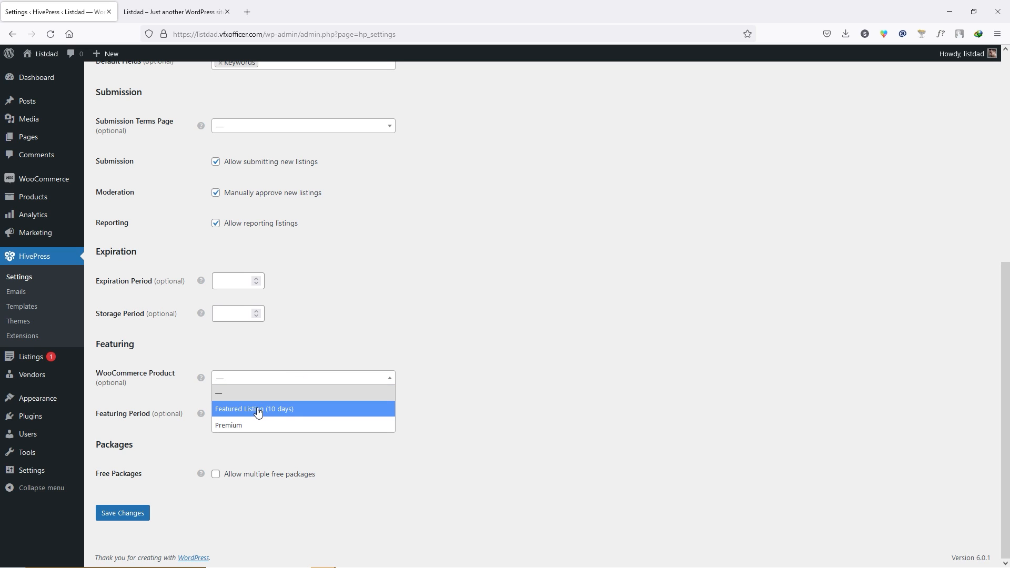
left_click(304, 409)
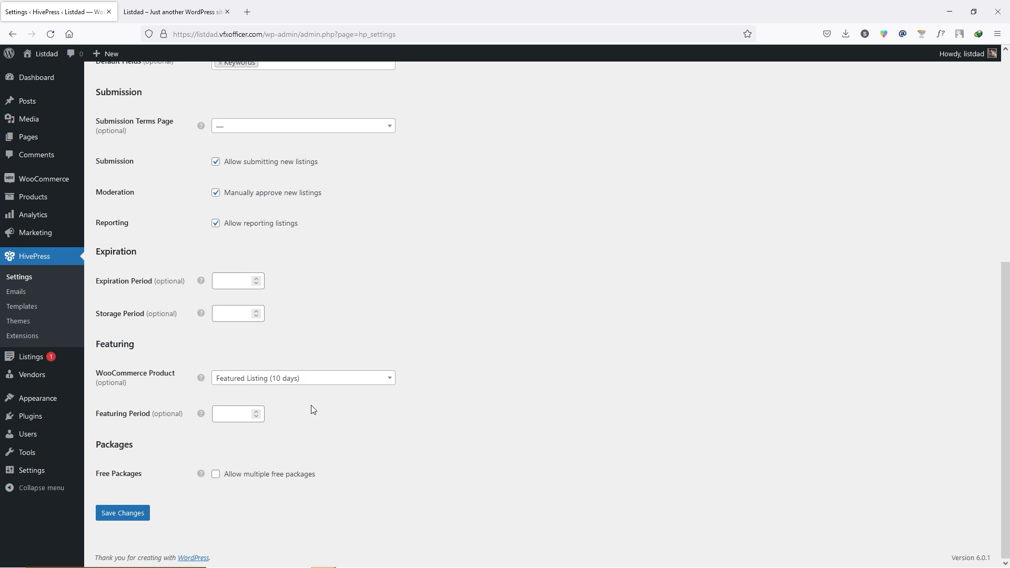
left_click(262, 414)
type("10")
left_click(121, 515)
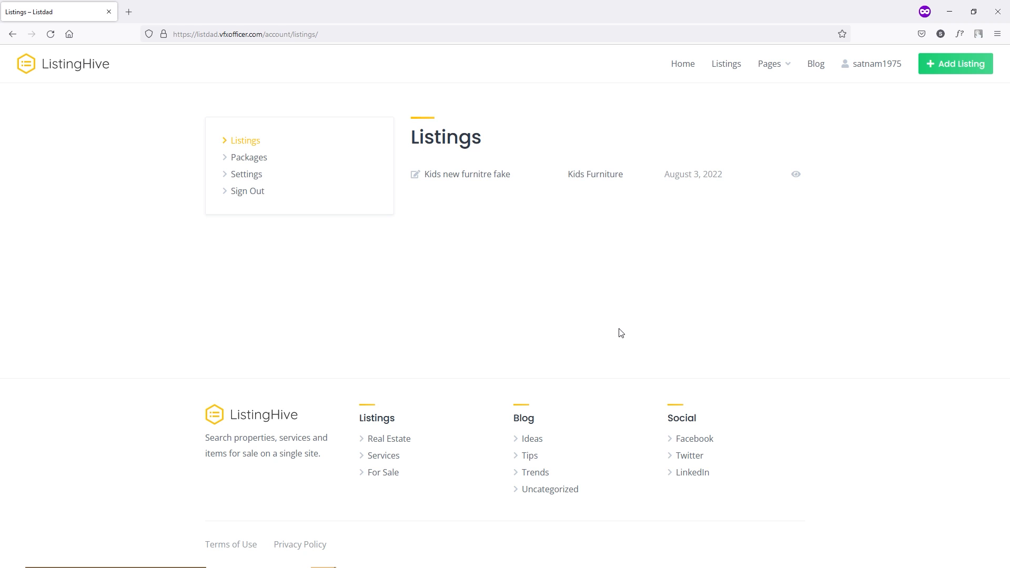
left_click(51, 34)
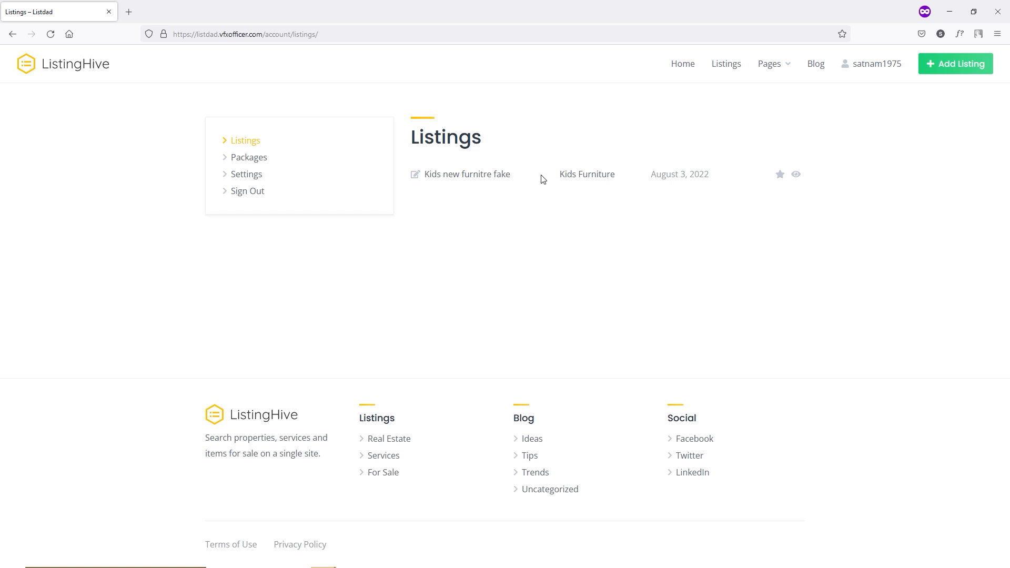
left_click(779, 180)
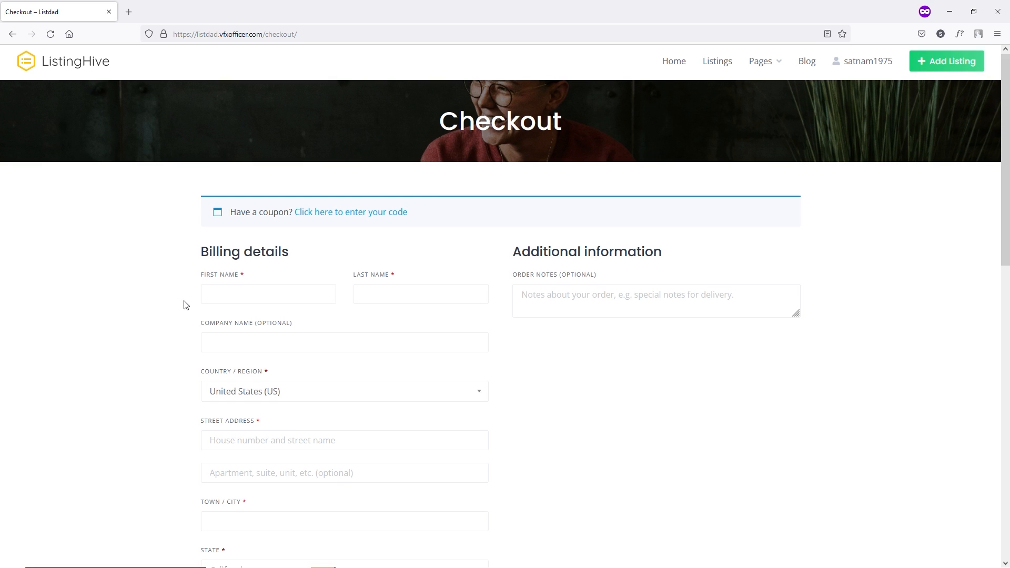
scroll(185, 302, "down", 4)
scroll(185, 302, "up", 2)
scroll(190, 340, "down", 7)
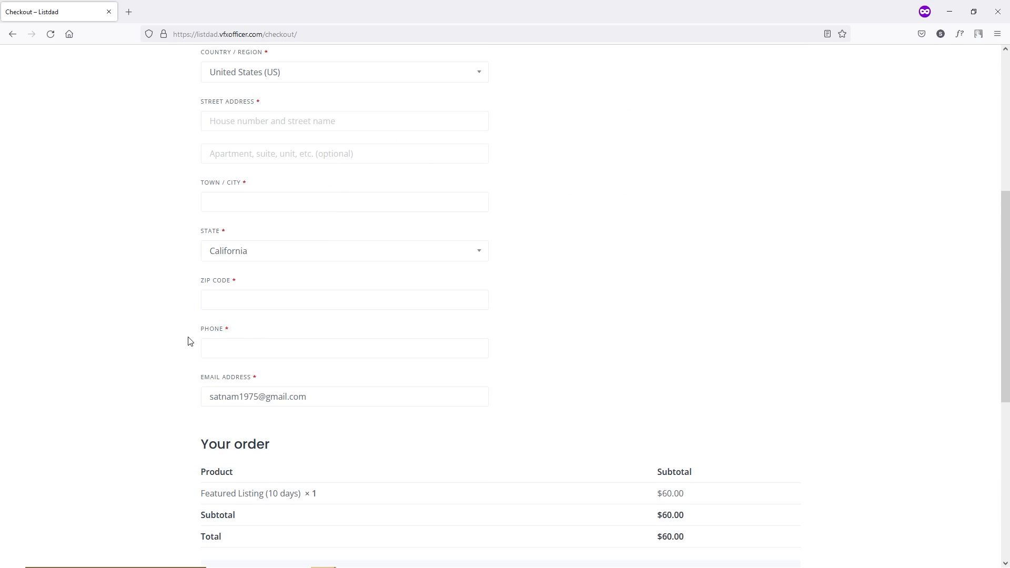
scroll(471, 461, "down", 4)
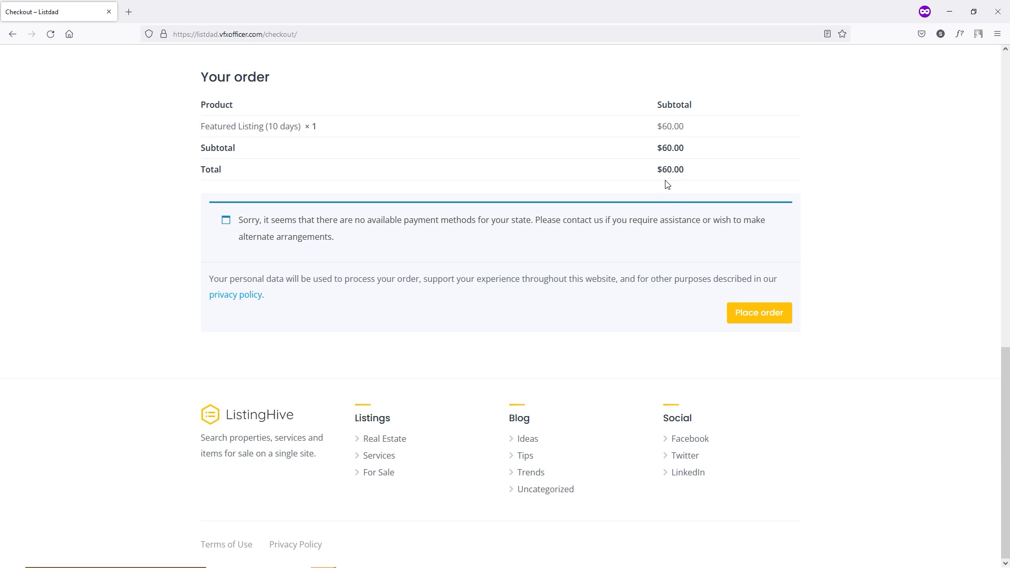
left_click_drag(657, 169, 684, 171)
left_click(699, 172)
scroll(504, 289, "up", 7)
scroll(506, 291, "up", 6)
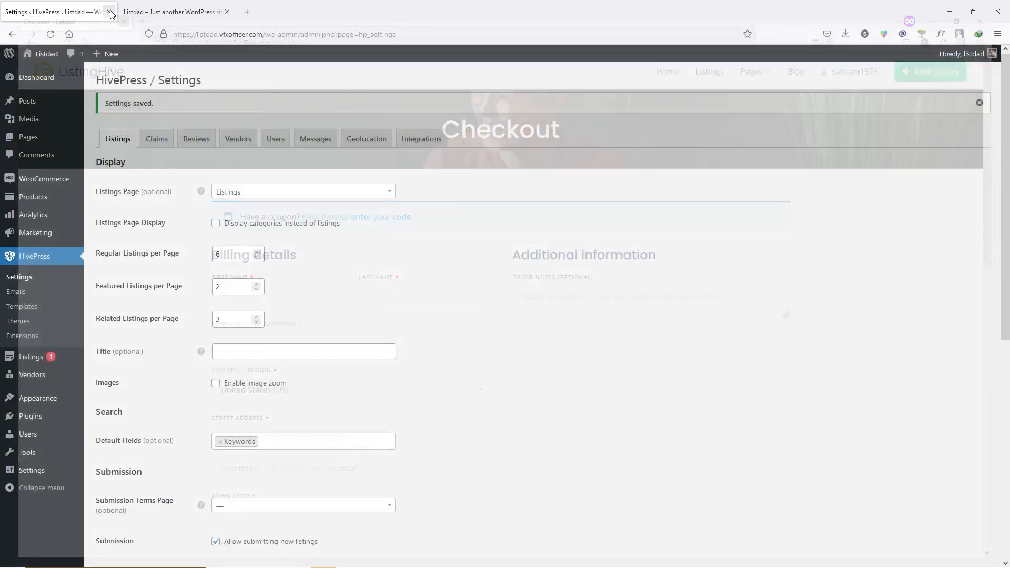
- Close the front-end checkout tab and return to the admin Dashboard
left_click(193, 6)
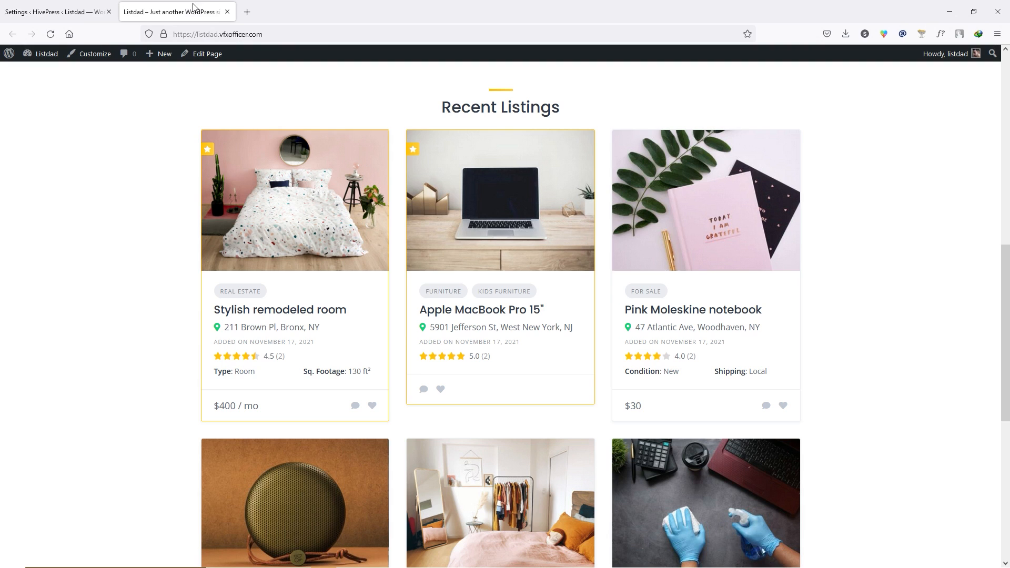
left_click(227, 11)
left_click(48, 86)
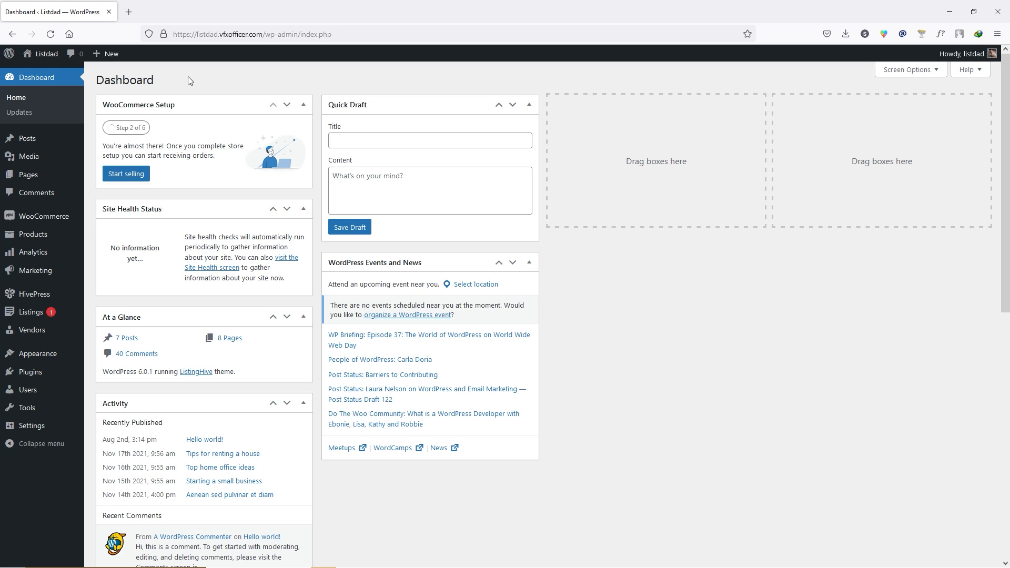
- Create the virtual product 'Verified' with regular price 100 and publish it
mouse_move(45, 239)
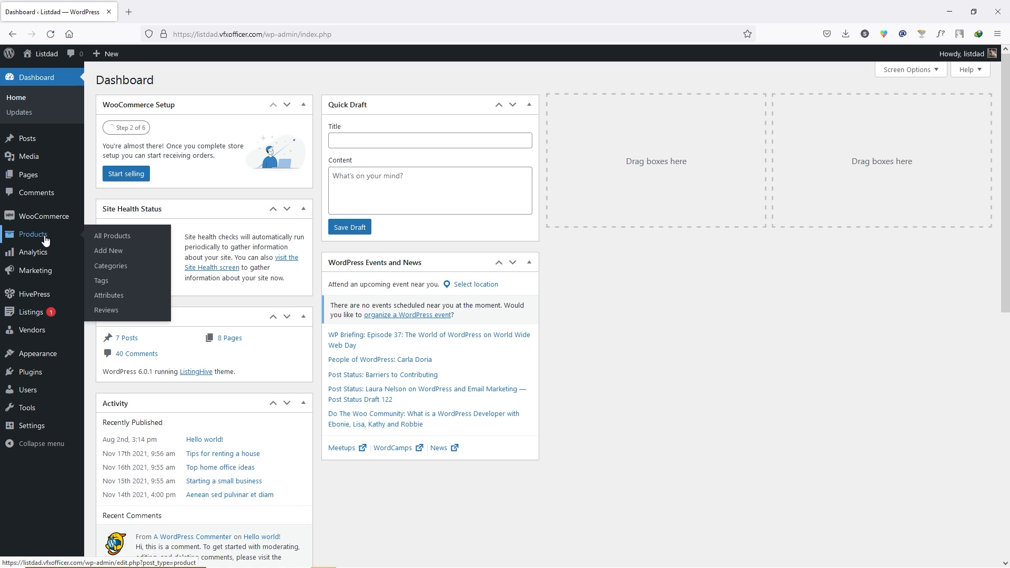
left_click(108, 251)
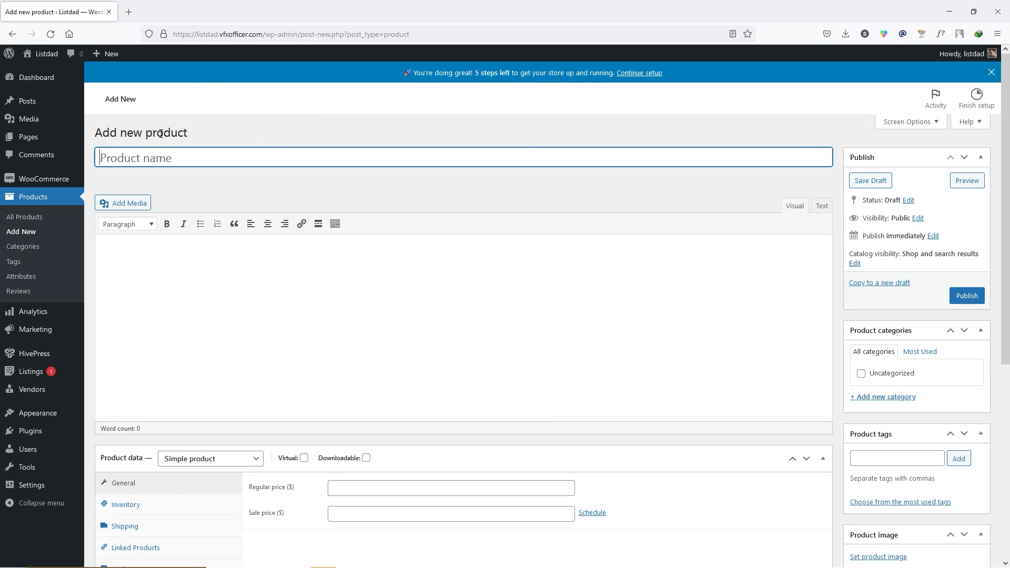
type("Verified")
left_click(304, 458)
left_click(424, 488)
type("100")
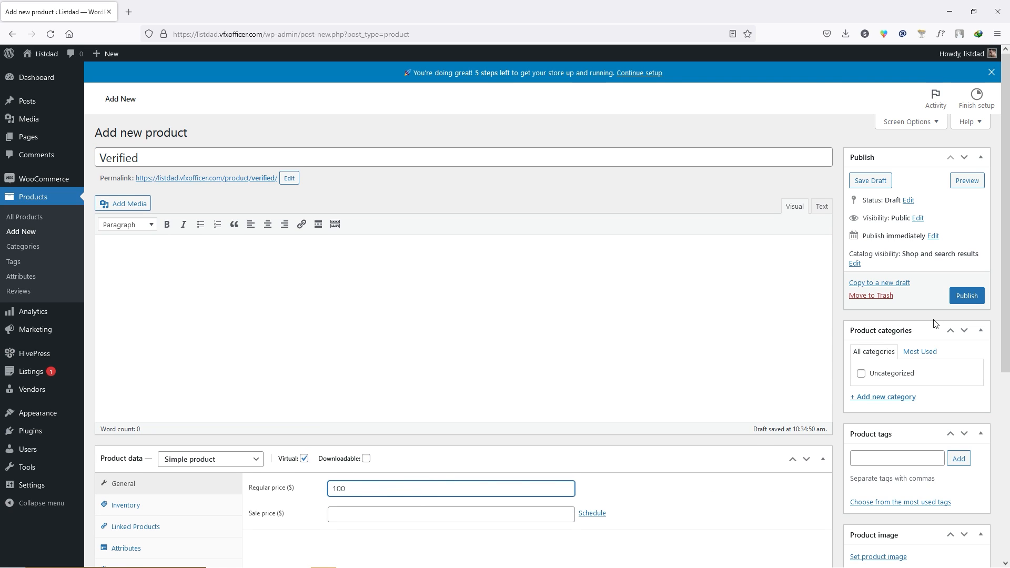
left_click(970, 297)
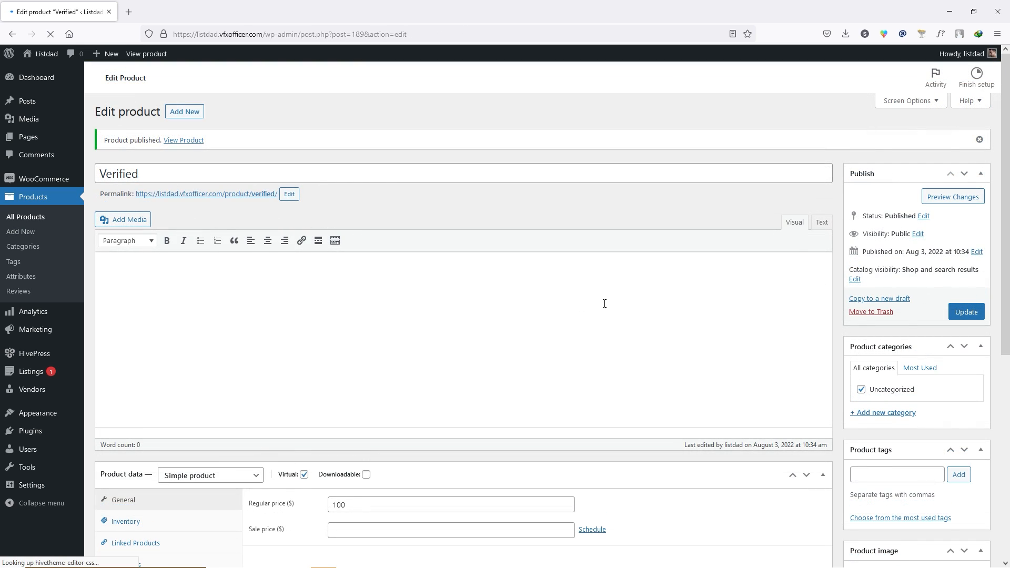
- In the HivePress Claims settings, select Verified as the WooCommerce product and save
mouse_move(35, 356)
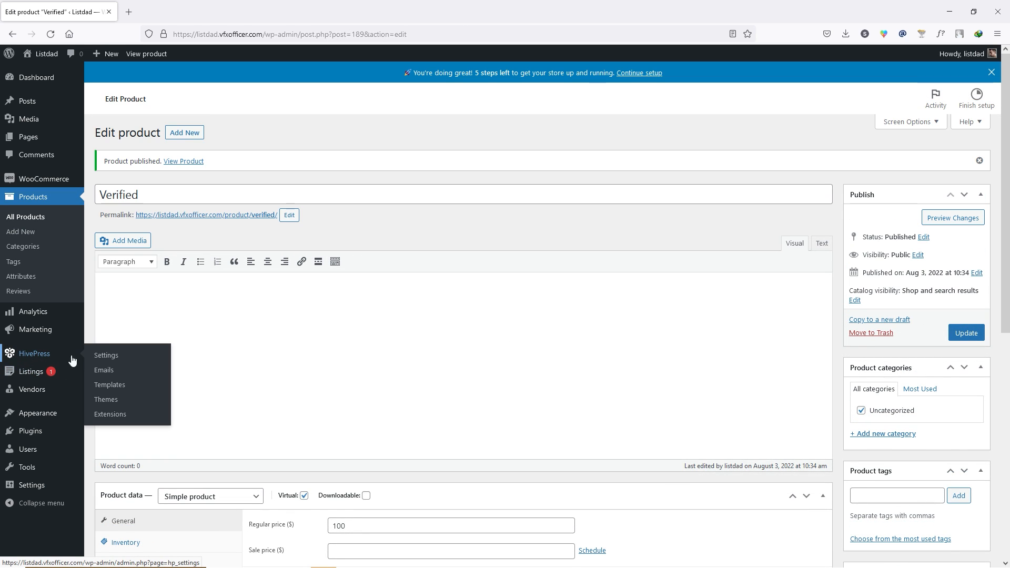
left_click(110, 358)
left_click(162, 114)
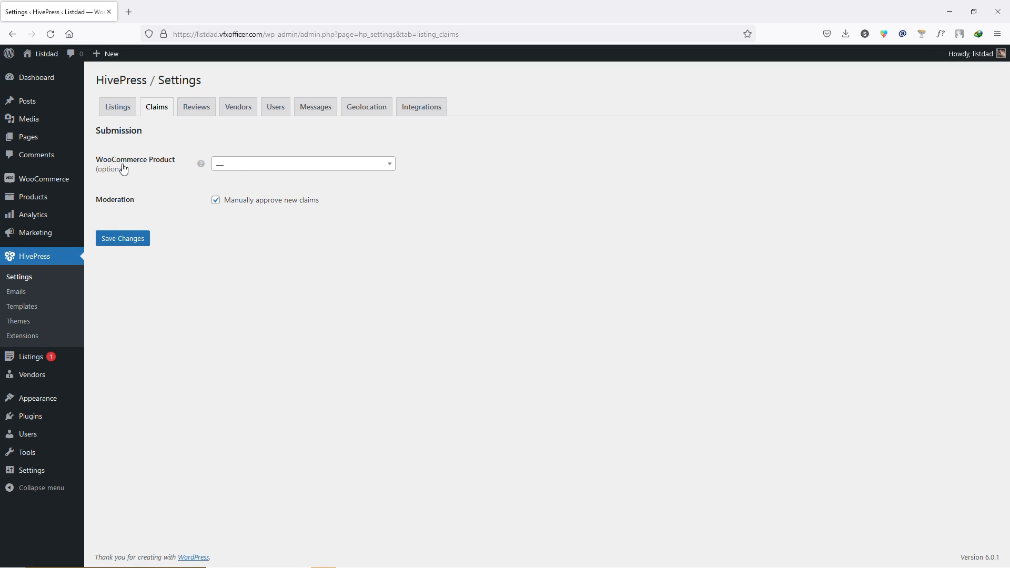
left_click(262, 169)
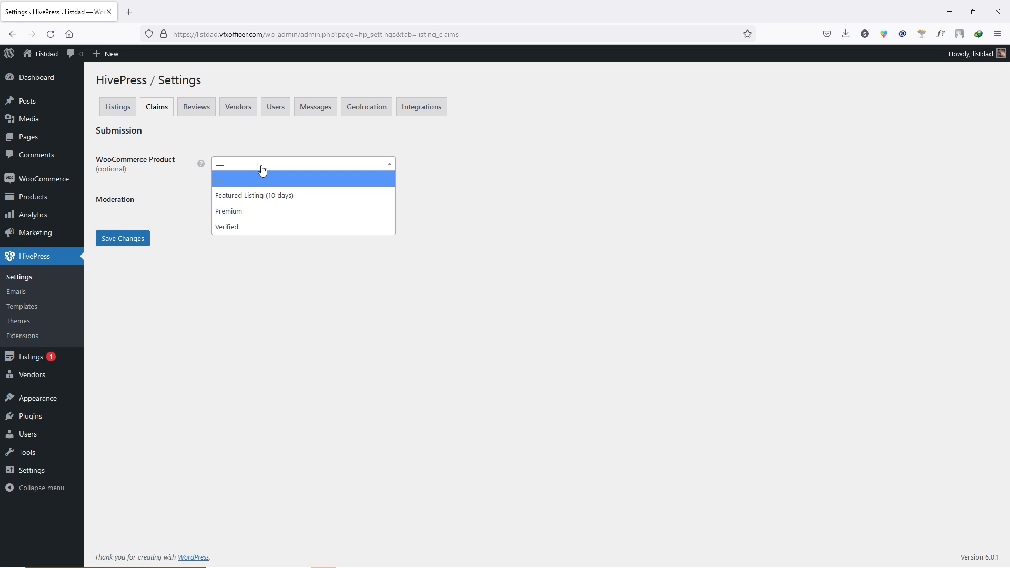
left_click(254, 227)
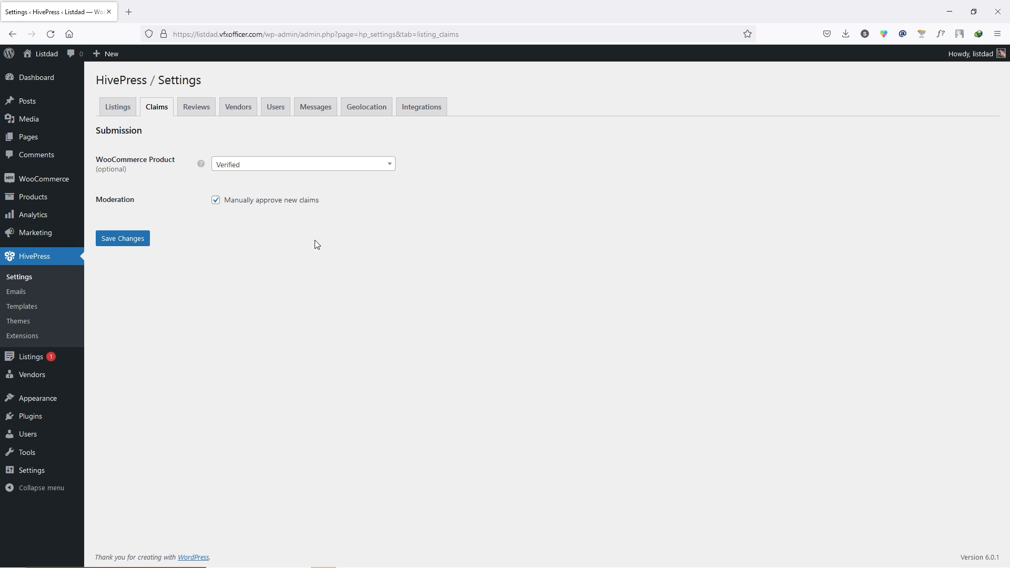
left_click(129, 240)
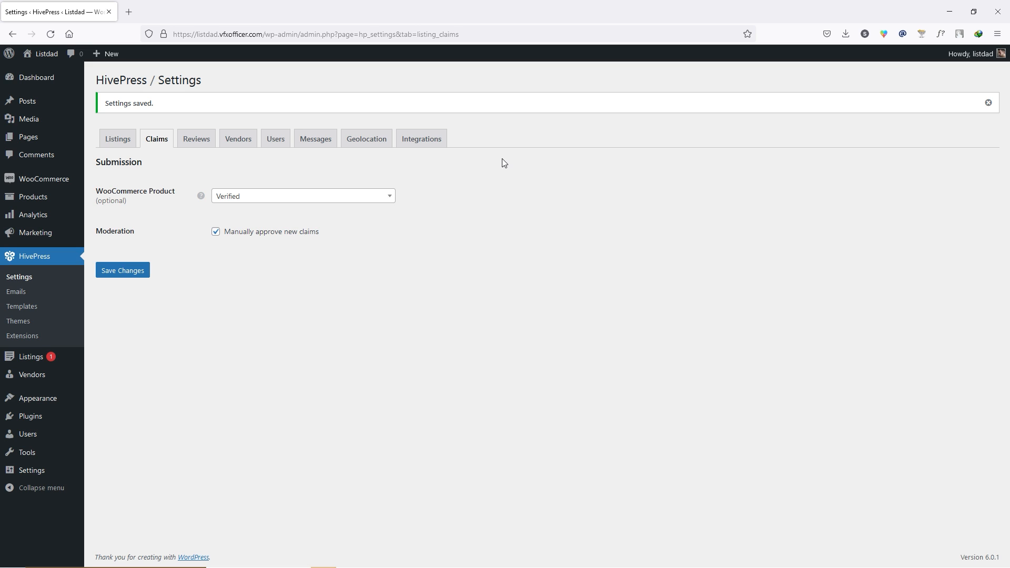
mouse_move(25, 356)
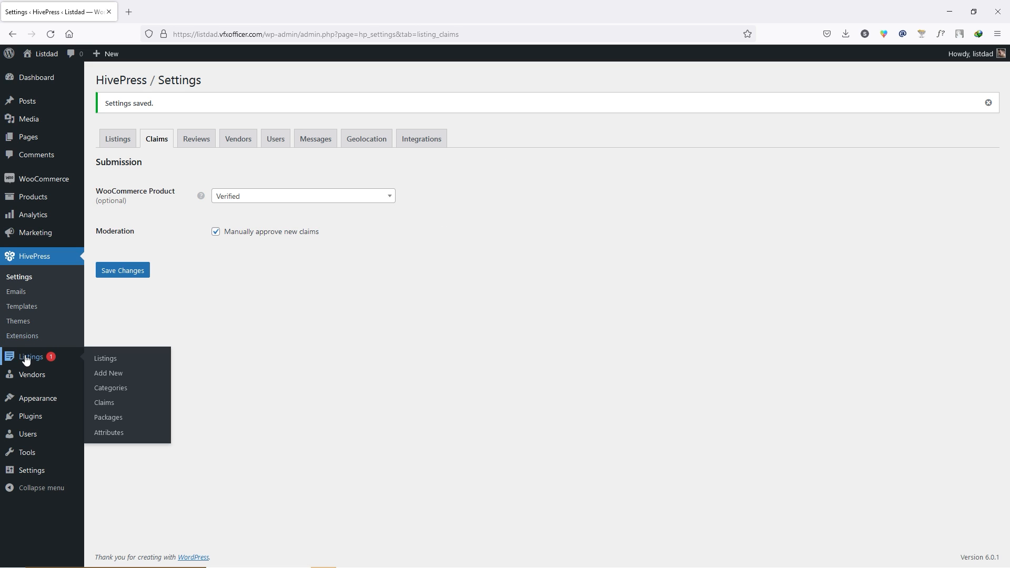
- From the admin Claims list, visit the site and open the 'Kids new furnitre fake' listing
left_click(109, 404)
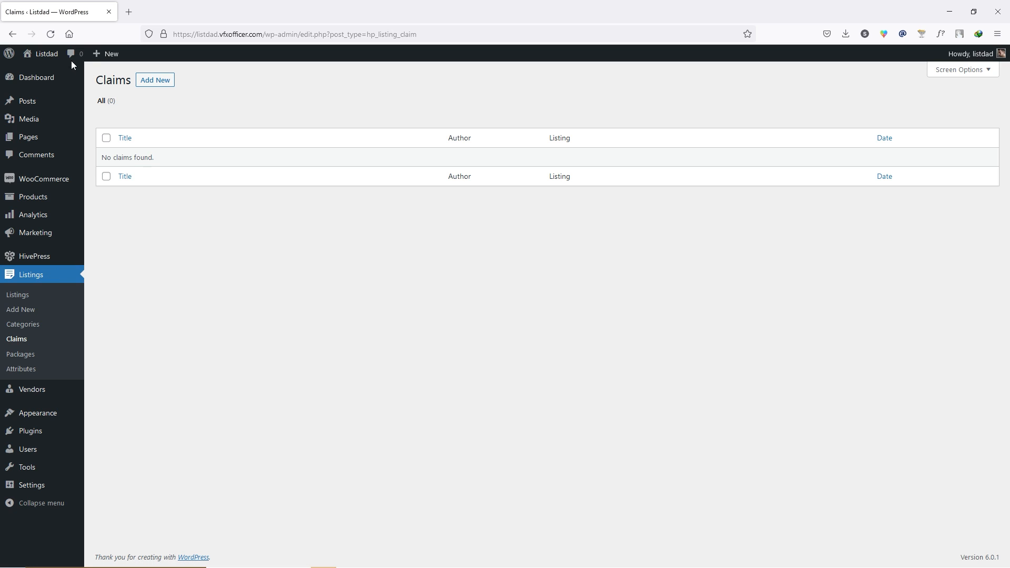
mouse_move(46, 54)
left_click(44, 77)
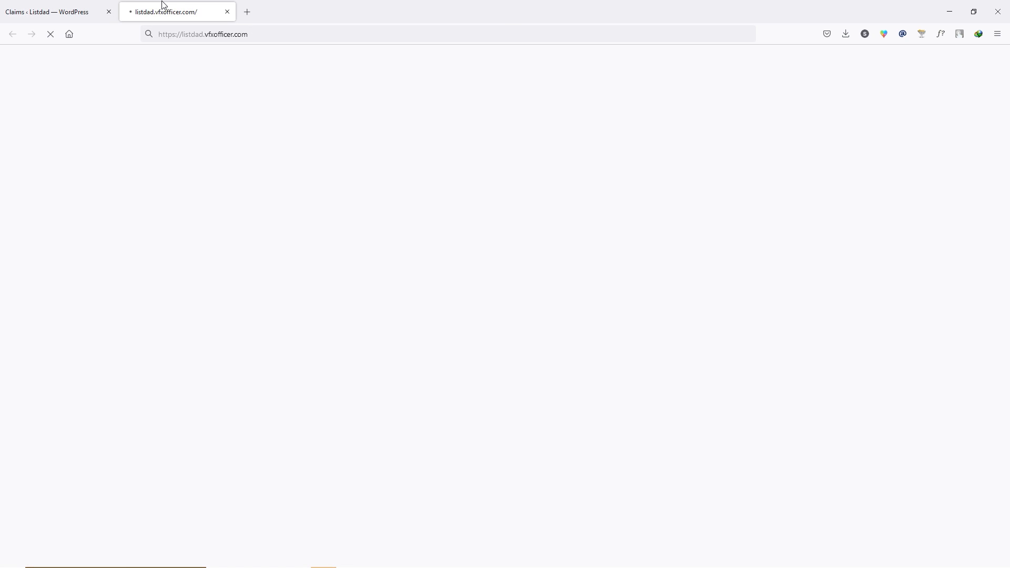
scroll(16, 327, "down", 4)
scroll(16, 326, "down", 5)
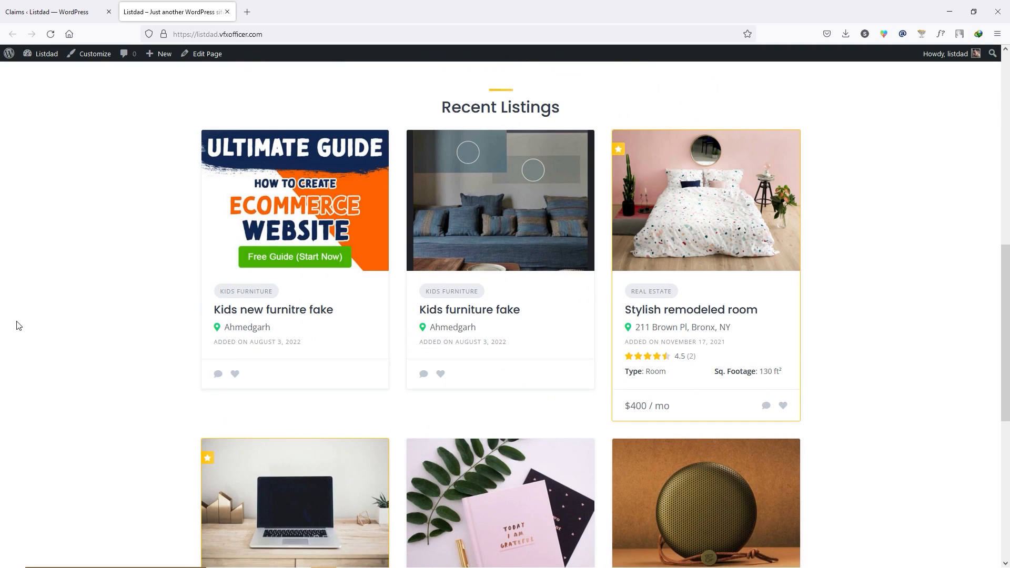
left_click(293, 315)
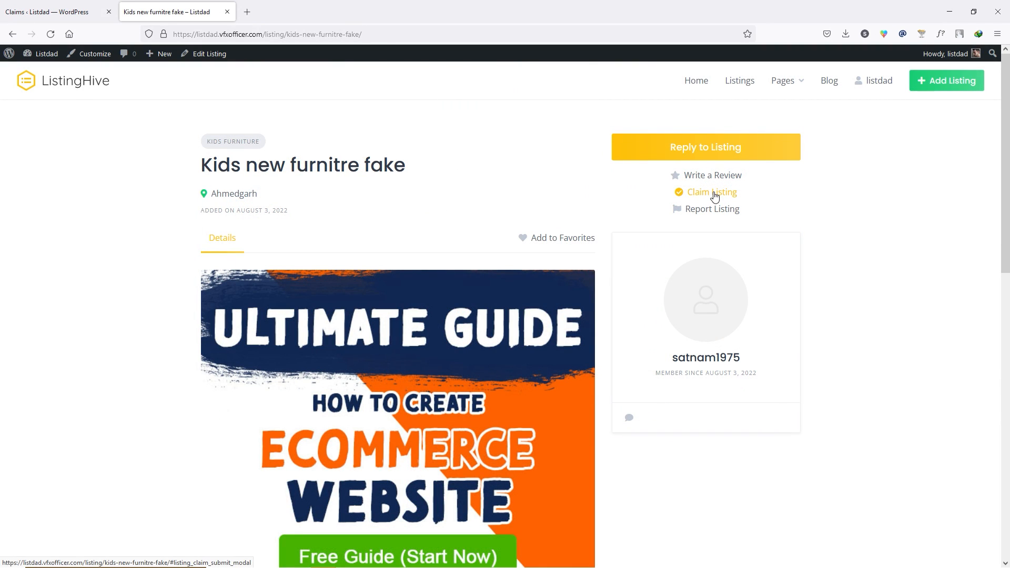
- Claim the listing with filler details, review the $100.00 Verified checkout, and return to Claims
left_click(702, 195)
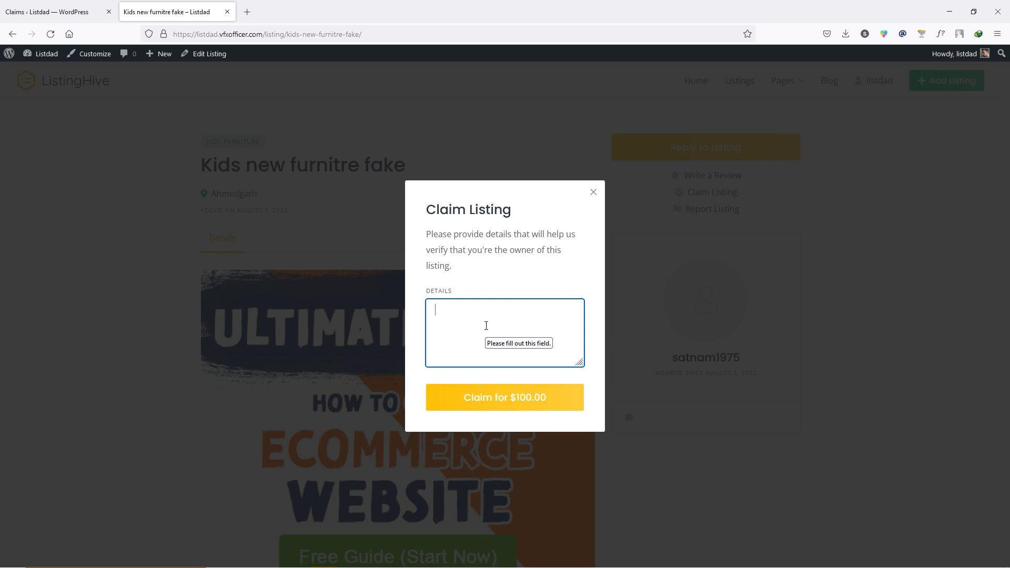
type("sdfsadf")
left_click(502, 400)
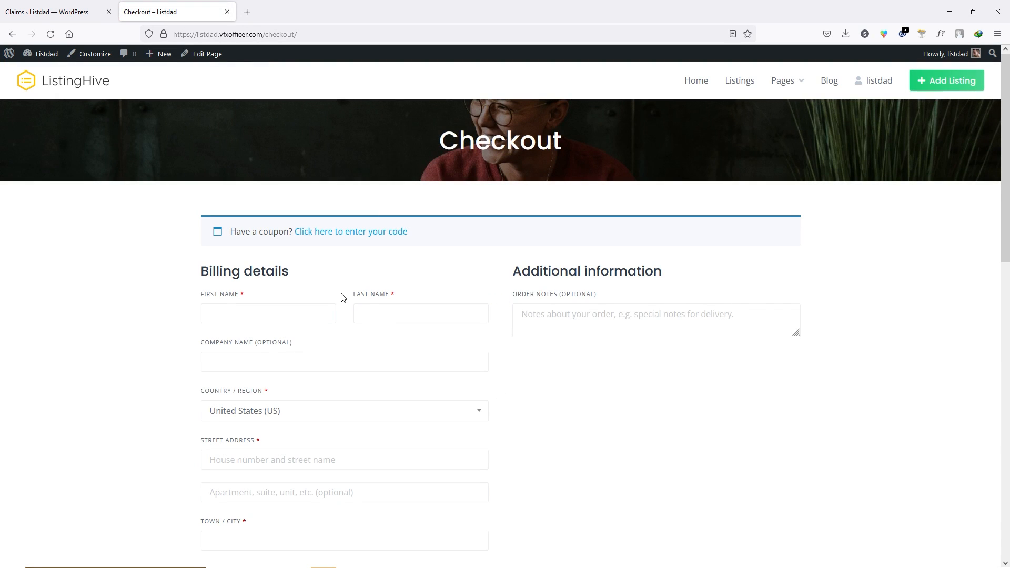
scroll(361, 293, "down", 10)
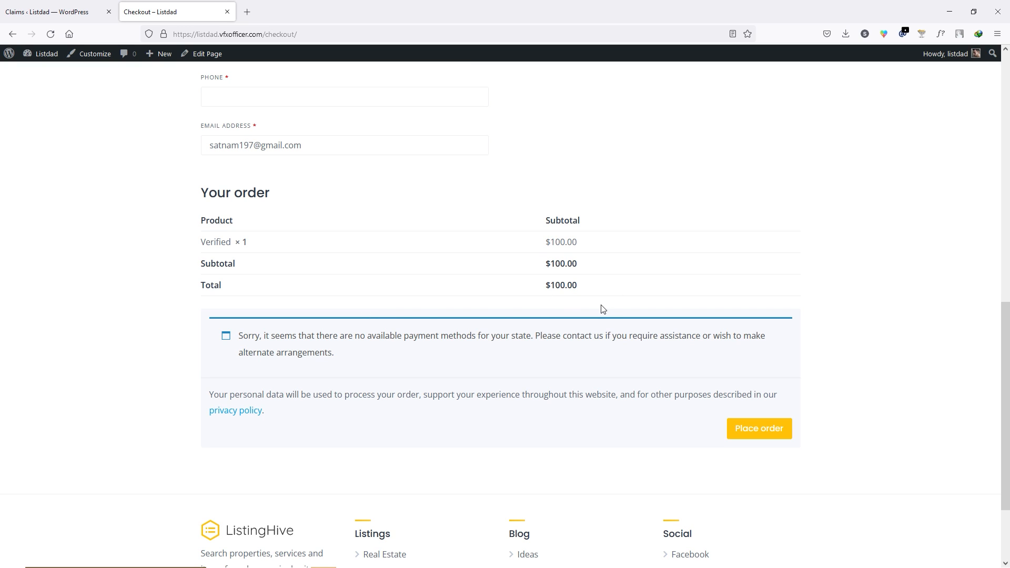
scroll(500, 413, "up", 4)
scroll(563, 418, "down", 2)
scroll(647, 367, "up", 9)
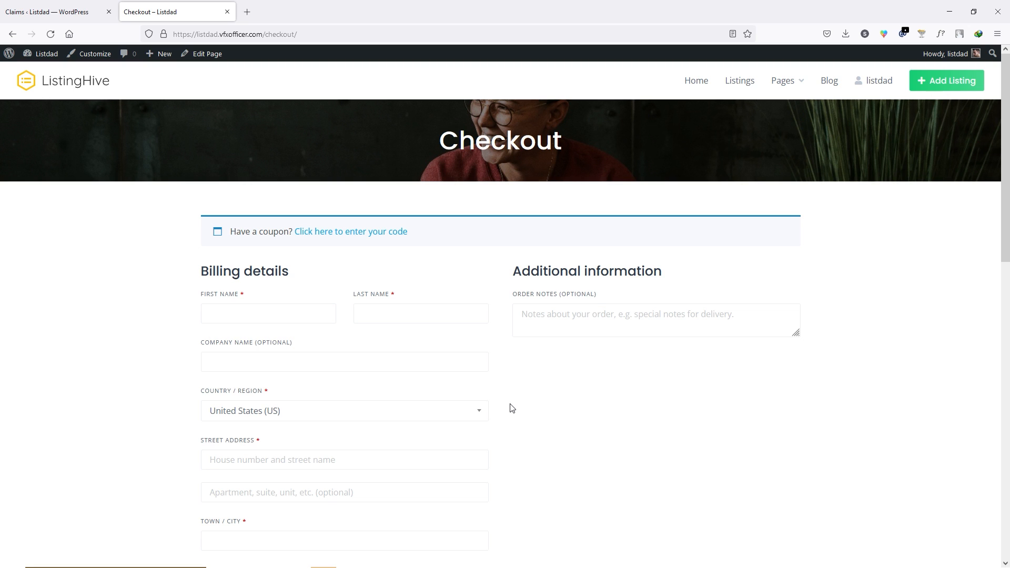
left_click(56, 12)
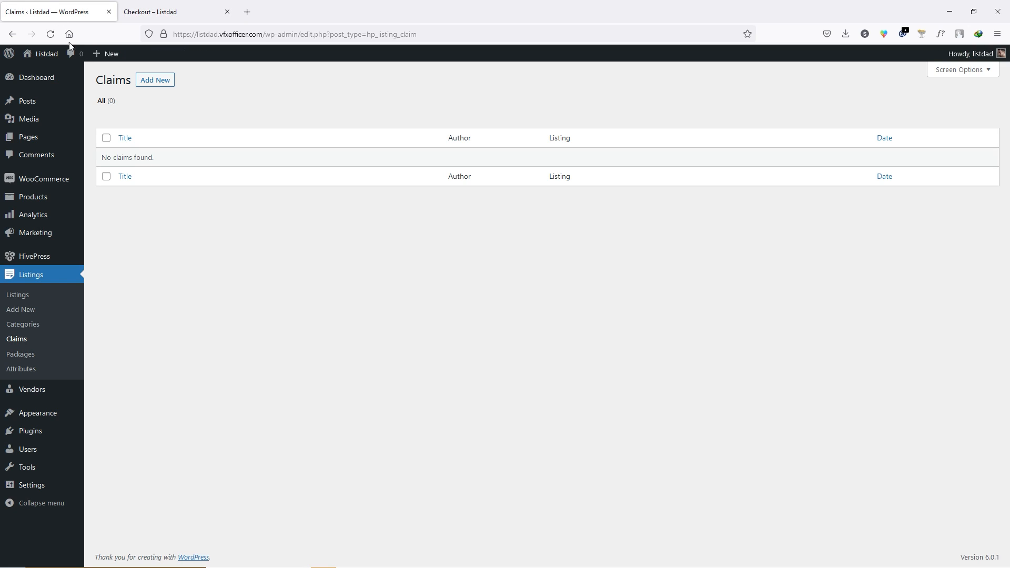
- Open 'Kids new furnitre fake' for editing and its public page in a background tab
left_click(46, 297)
left_click(125, 172)
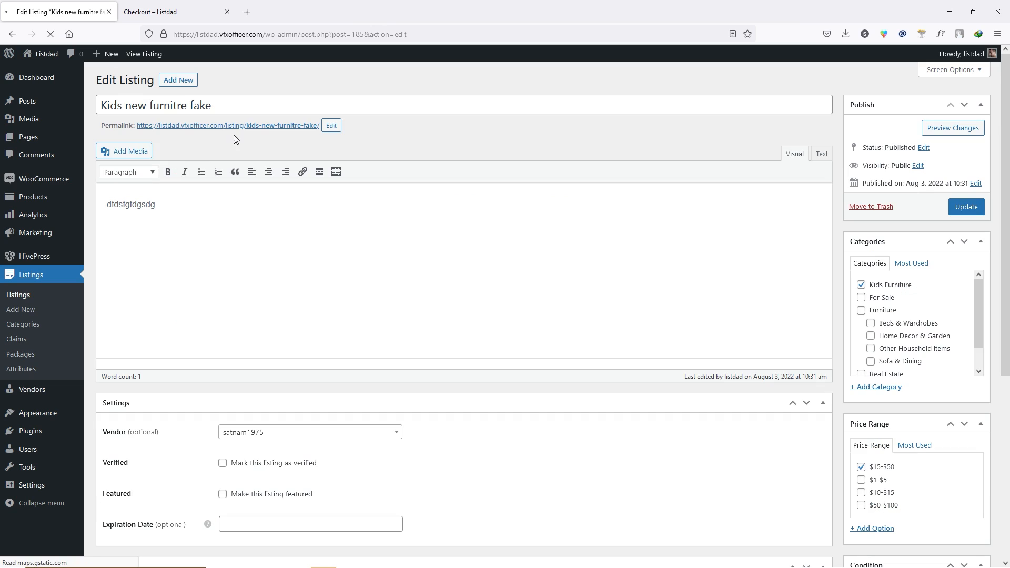
middle_click(247, 127)
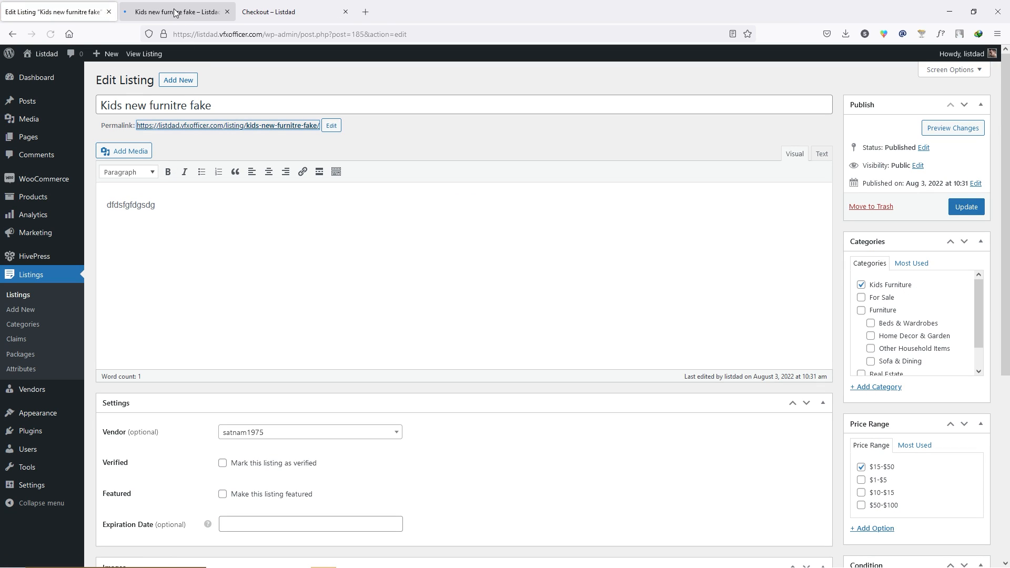
left_click(175, 13)
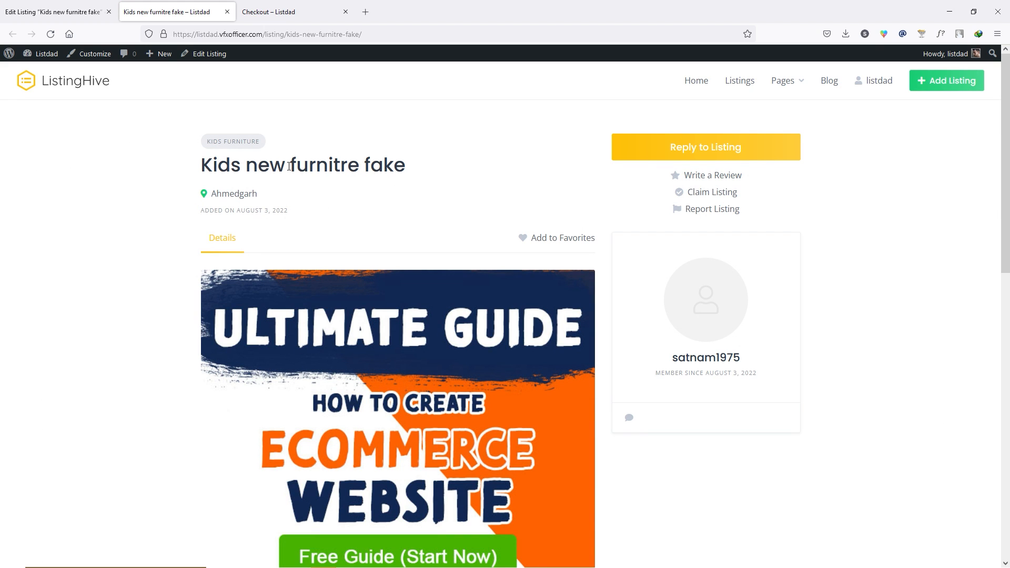
key("ctrl+Page_Up")
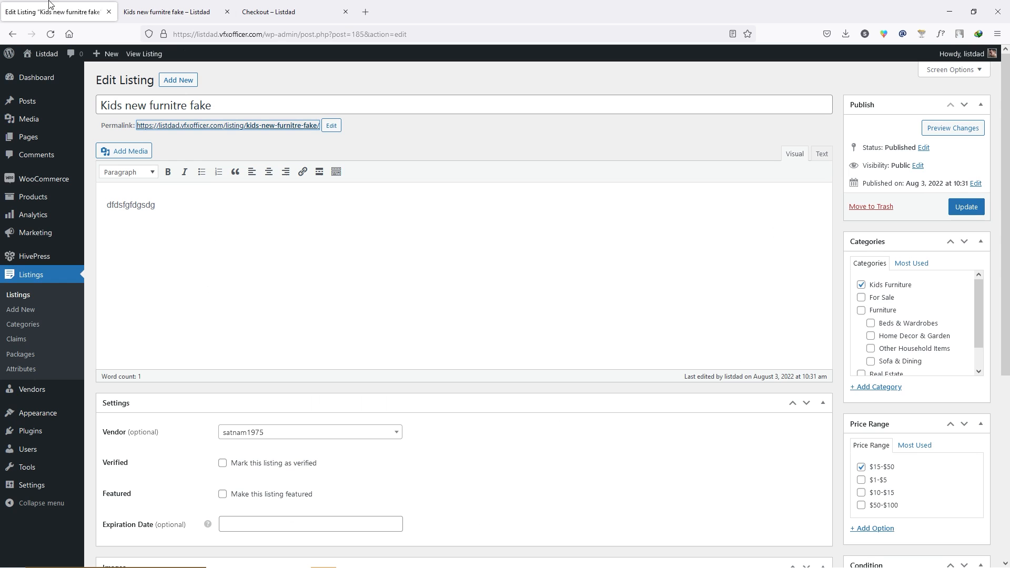
- Tick 'Mark this listing as verified', update, and reload the public page to see the badge
scroll(200, 262, "down", 5)
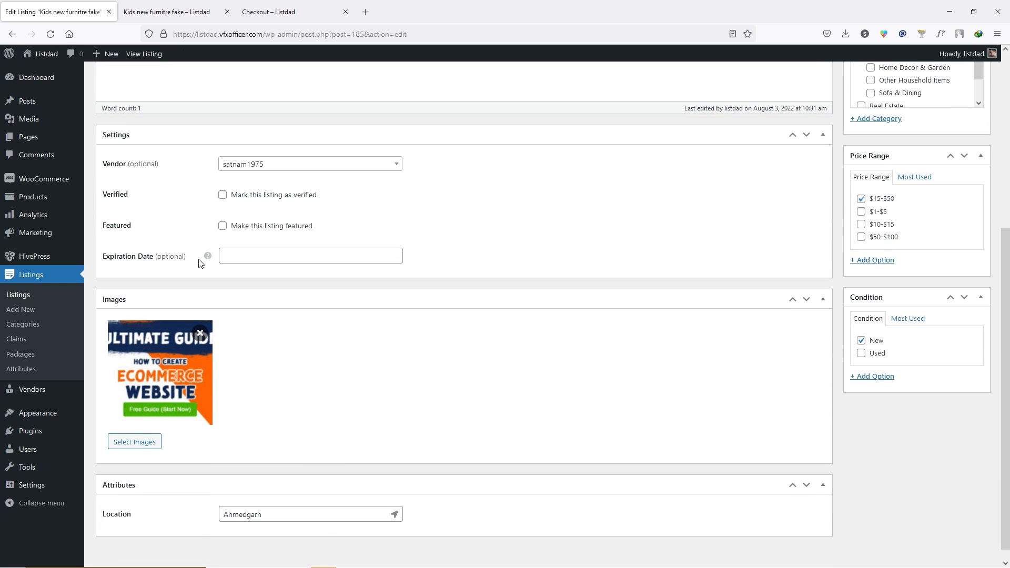
left_click(223, 195)
scroll(420, 232, "up", 3)
left_click(966, 100)
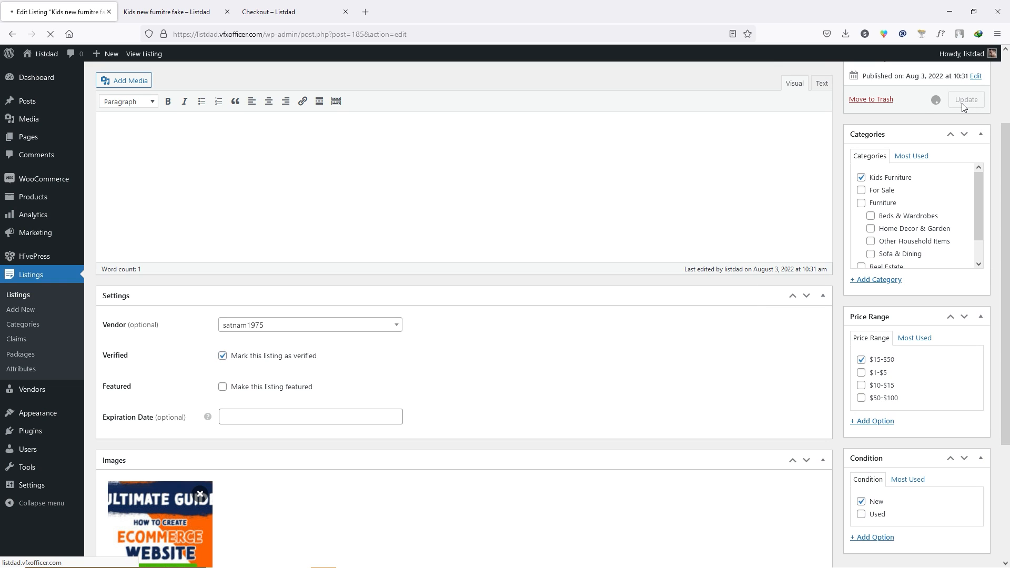
left_click(166, 11)
left_click(55, 35)
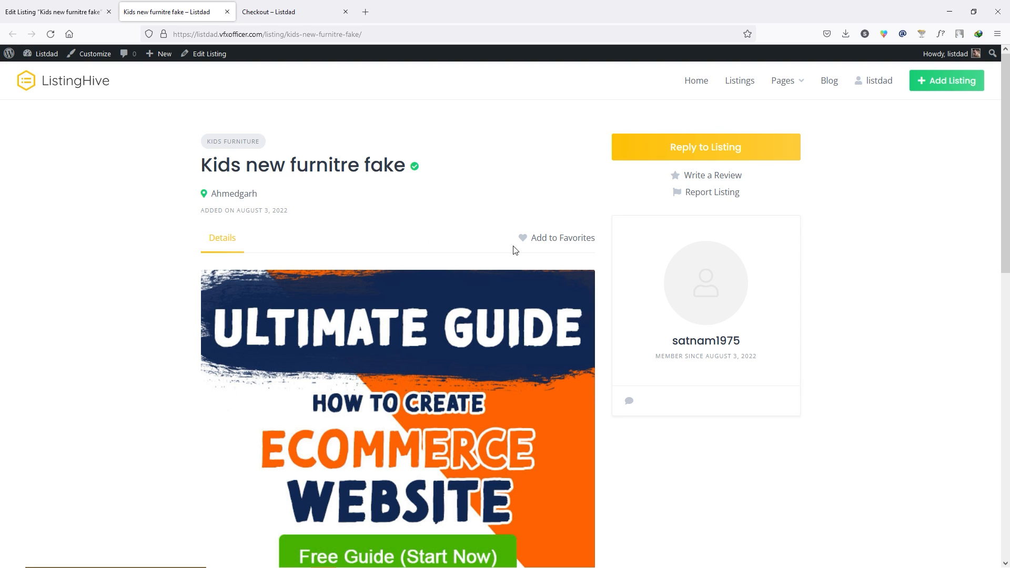
- Add the 'Kids new furnitre fake' listing to Favorites, toggling it off and back on
left_click(569, 241)
left_click(535, 241)
left_click(532, 241)
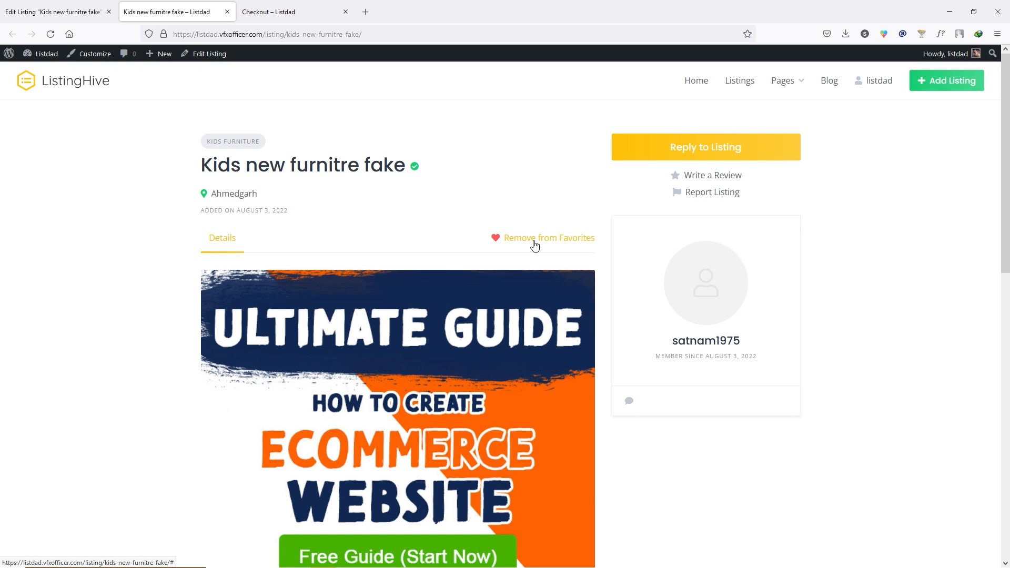
- Go to the account's Favorites page and open the 'Kids new furnitre fake' listing
left_click(874, 82)
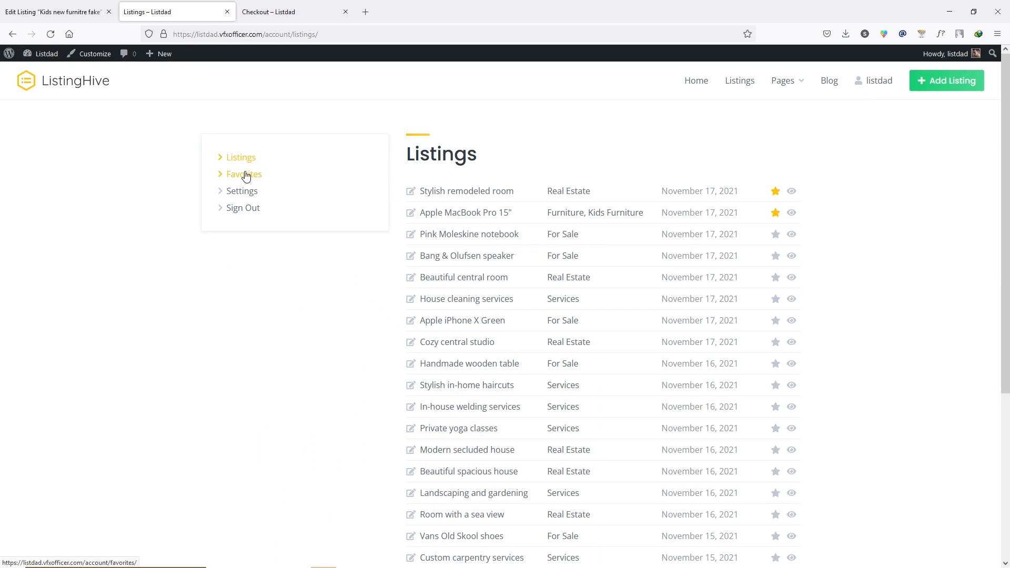
left_click(245, 174)
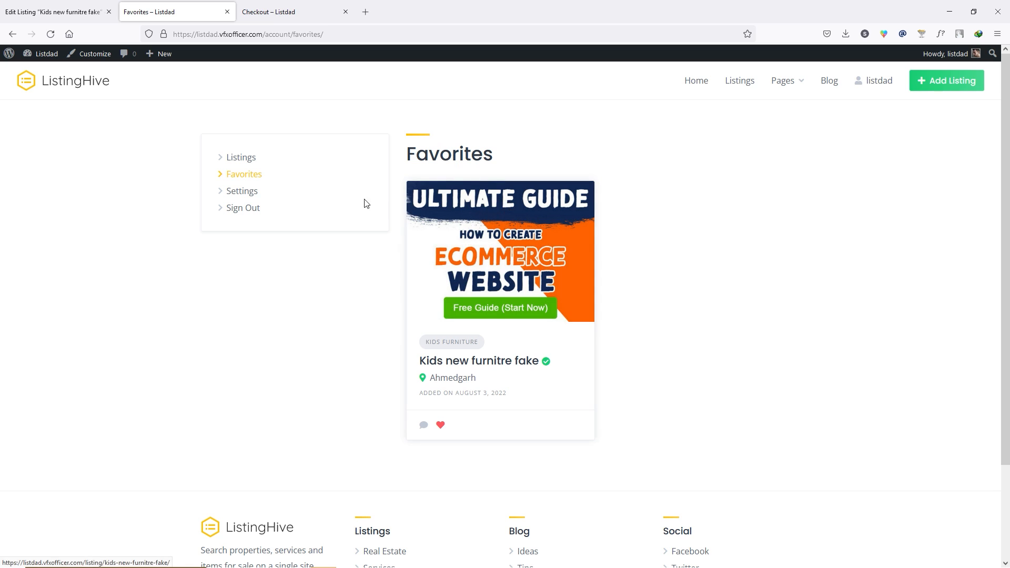
left_click(502, 363)
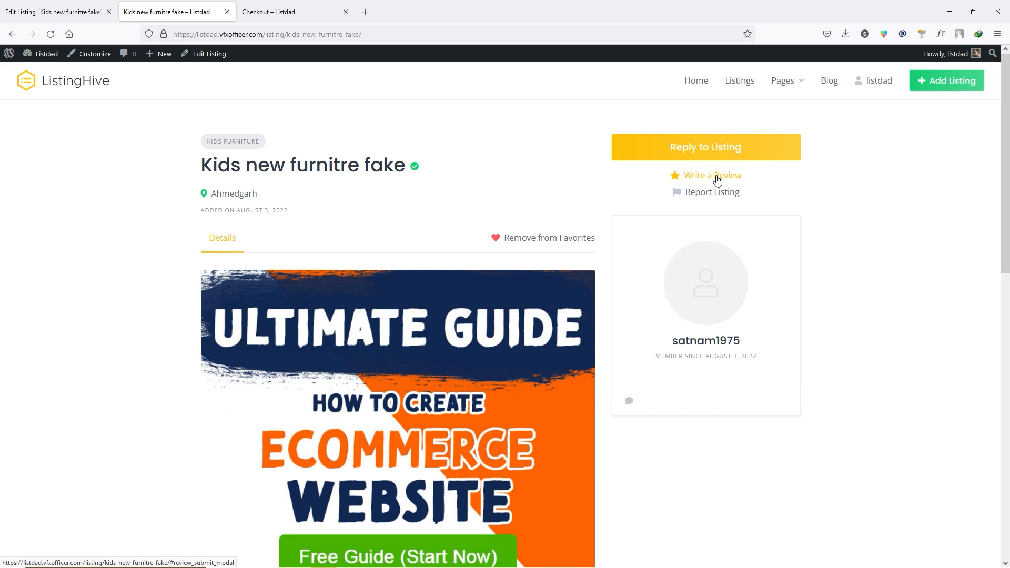
- Post a five-star review saying 'this is awesome!' on the Kids new furnitre fake listing
left_click(717, 177)
left_click(475, 257)
left_click(476, 302)
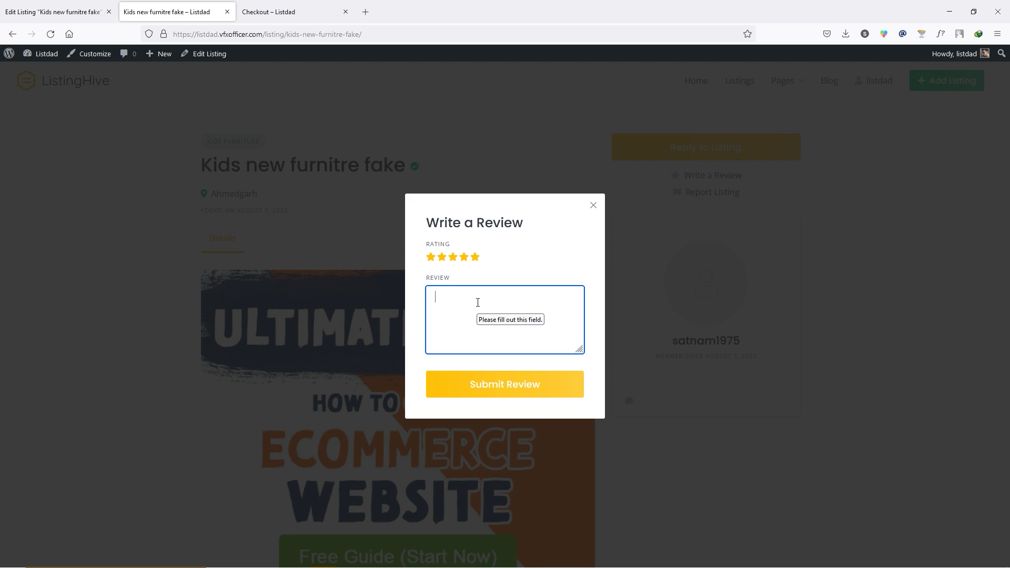
type("this is awesome!")
left_click(510, 388)
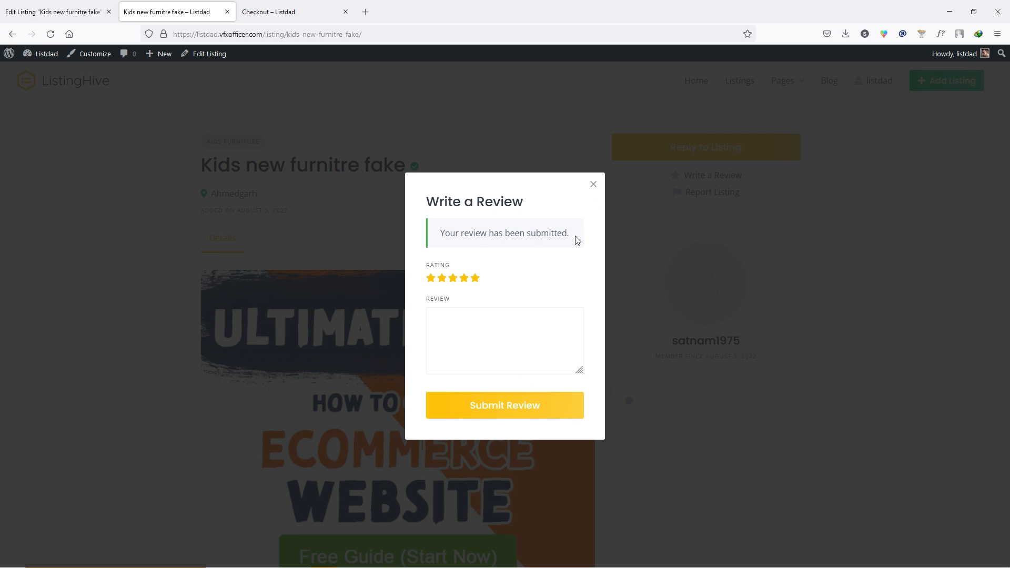
left_click(594, 184)
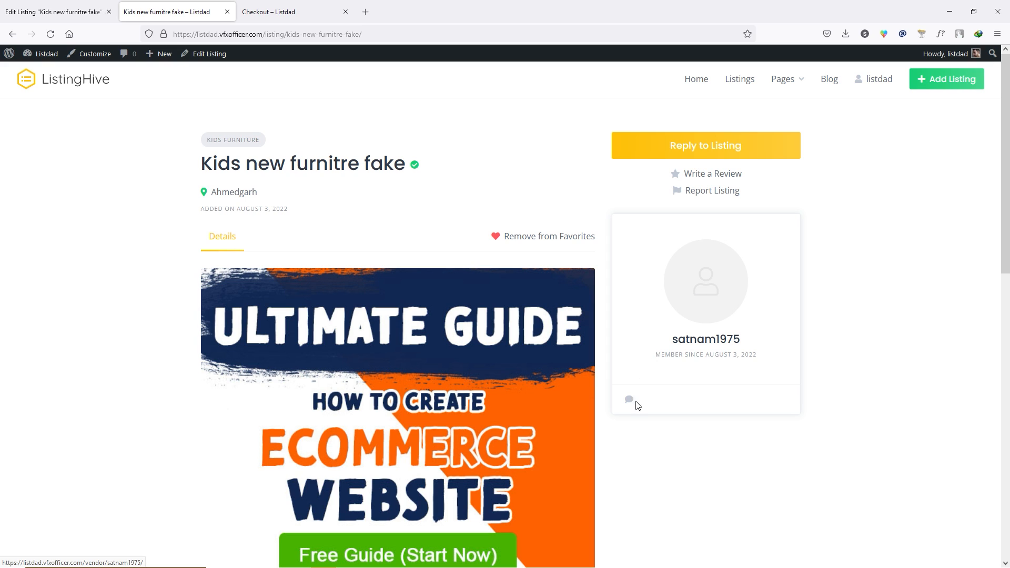
- Send the vendor the message 'dasfdsfdasf', then go to the account's listings
left_click(629, 401)
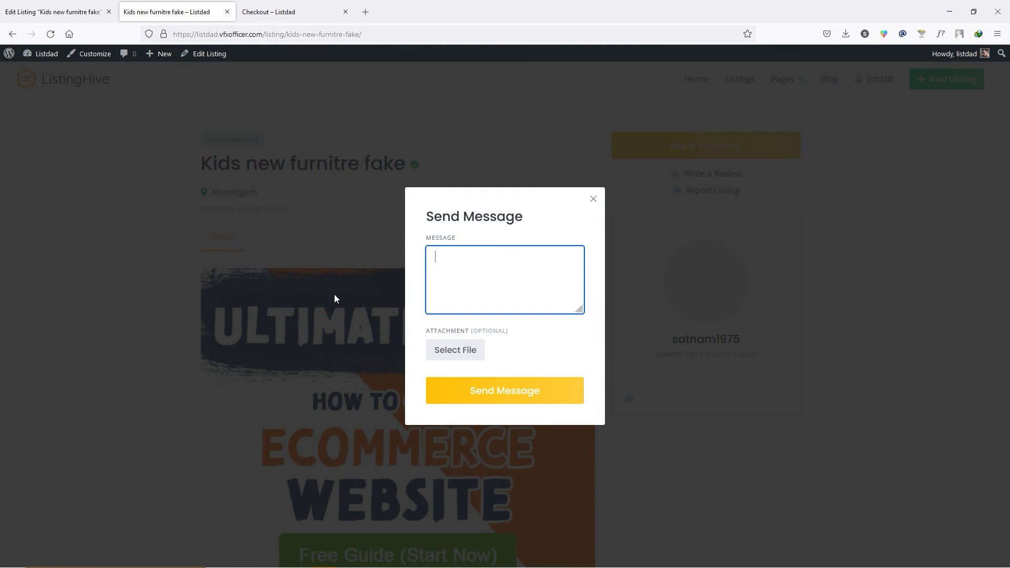
type("dasfdsfdasf")
left_click(527, 405)
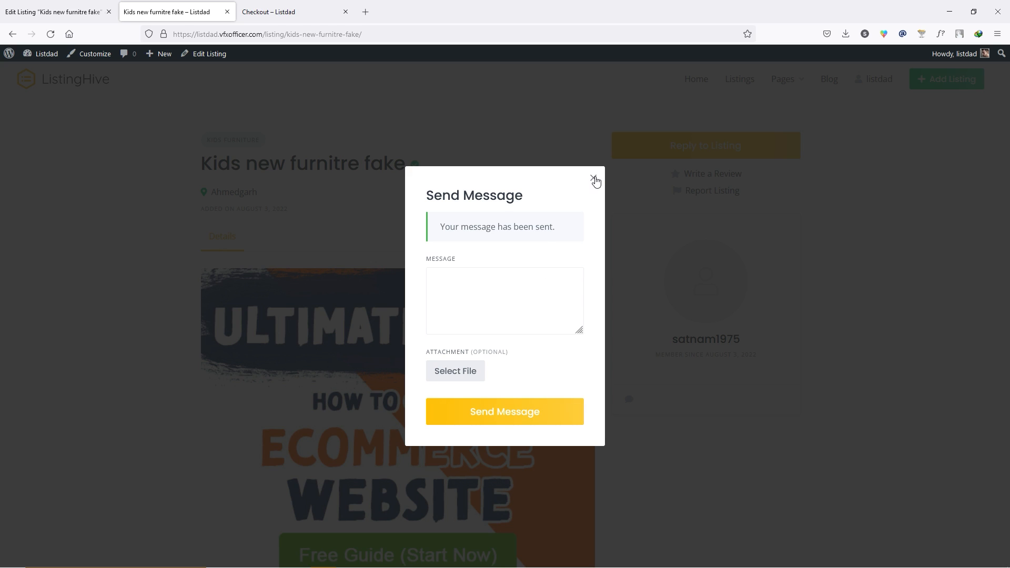
left_click(593, 179)
left_click(884, 83)
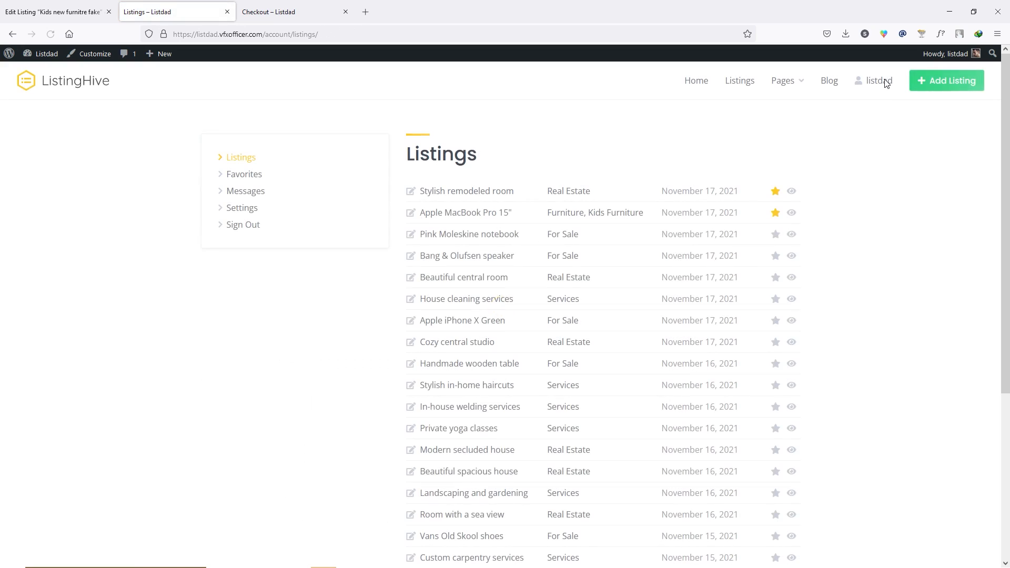
- Open the account's messages and briefly view the messaged listing in a separate tab
left_click(258, 195)
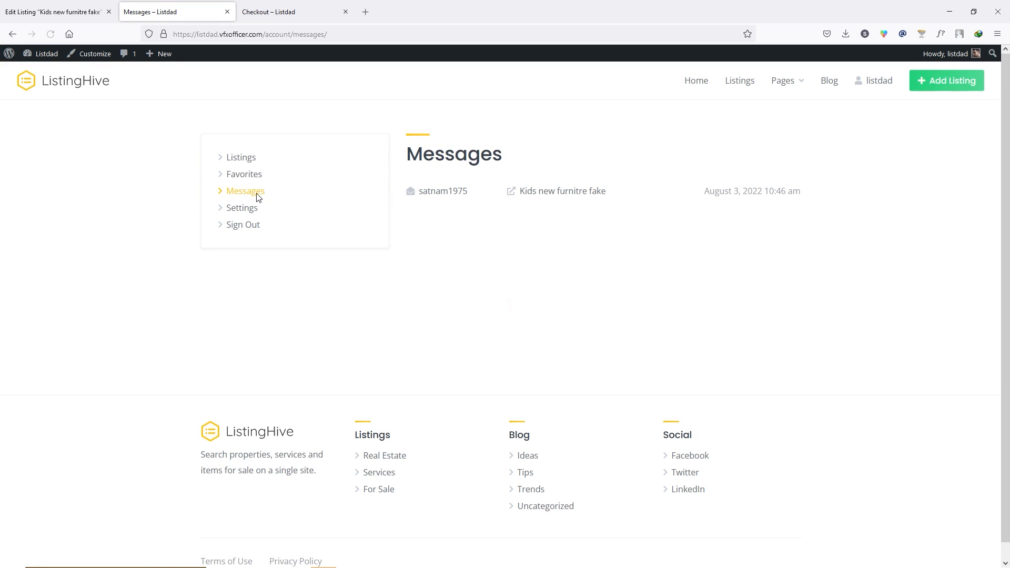
left_click(591, 193)
scroll(705, 270, "up", 10)
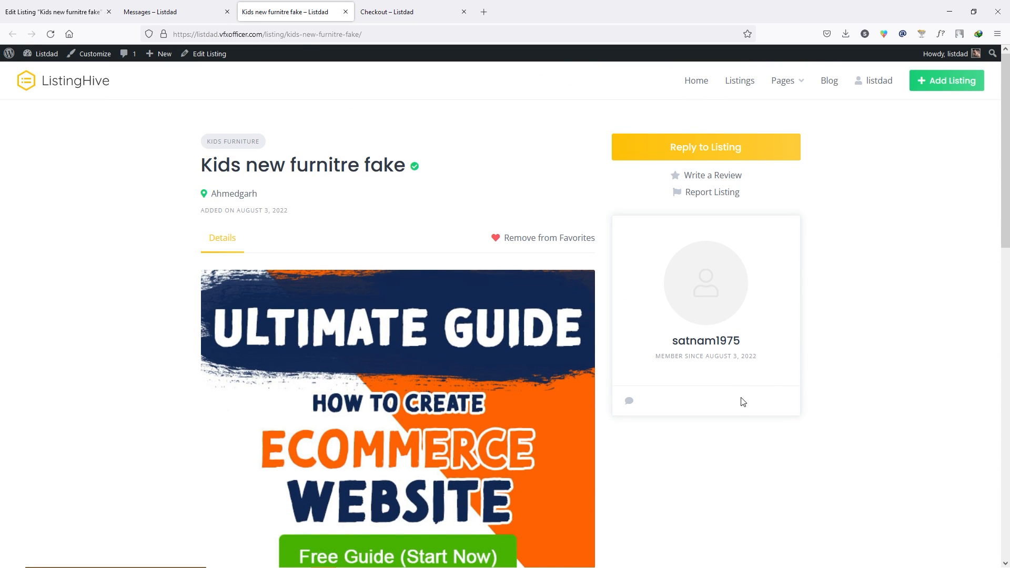
key("ctrl+w")
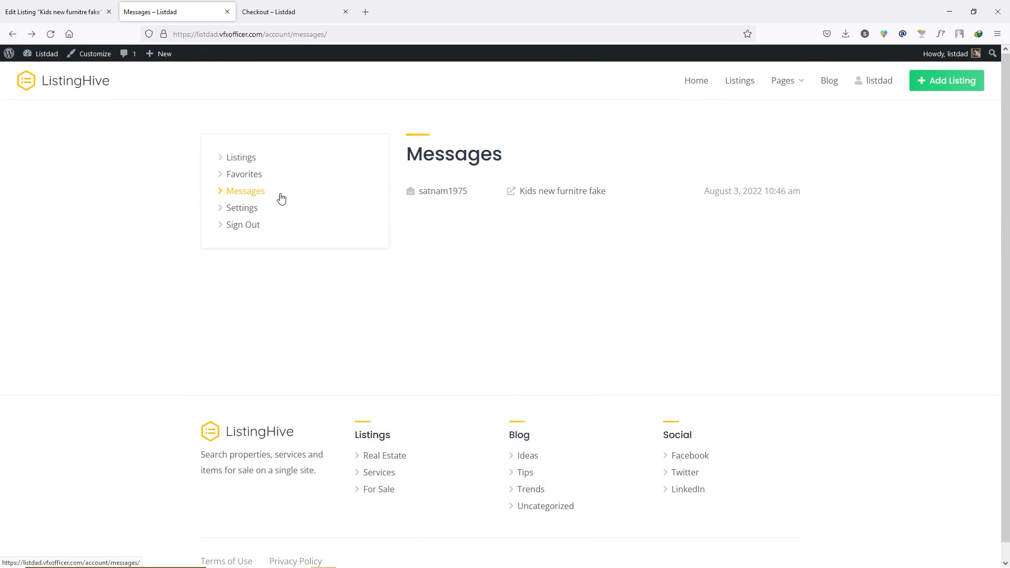
- Reply 'lsdkjflksjdfalj' in the vendor conversation, then close the Messages and Checkout tabs
left_click(441, 192)
scroll(438, 214, "up", 1)
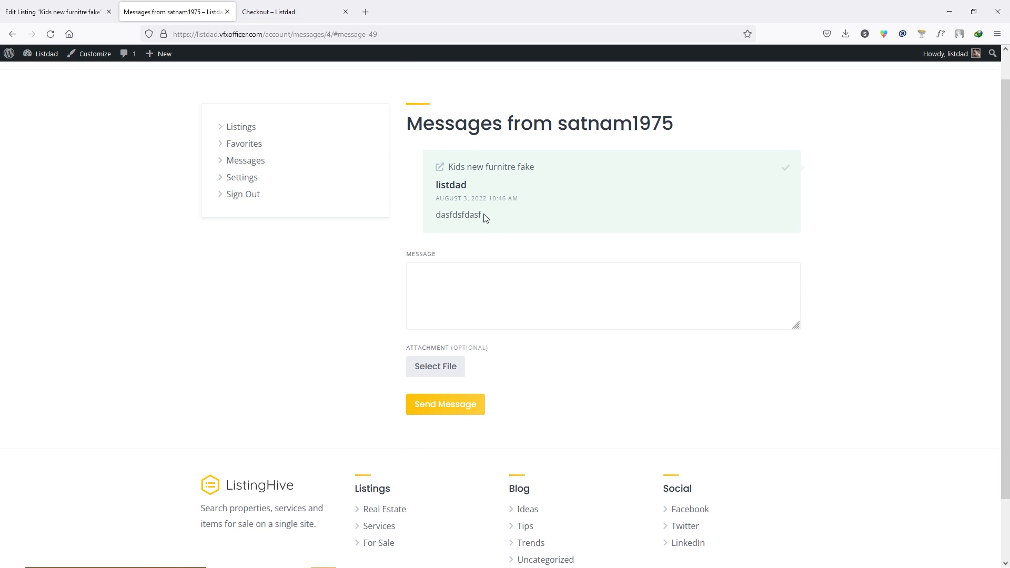
left_click_drag(445, 215, 468, 233)
left_click(457, 272)
type("lsdkjflksjdfalj")
left_click(456, 403)
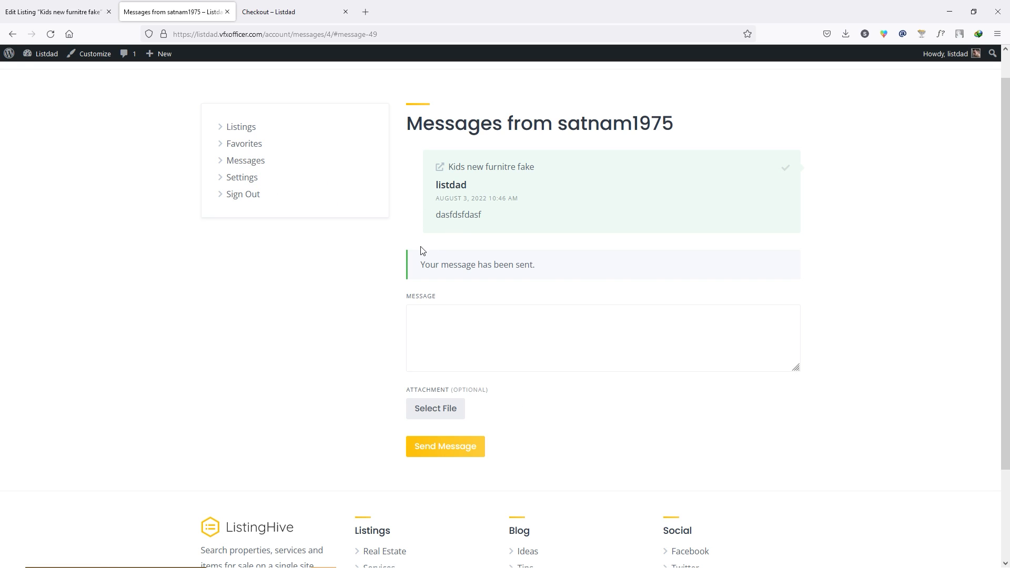
middle_click(184, 6)
middle_click(184, 5)
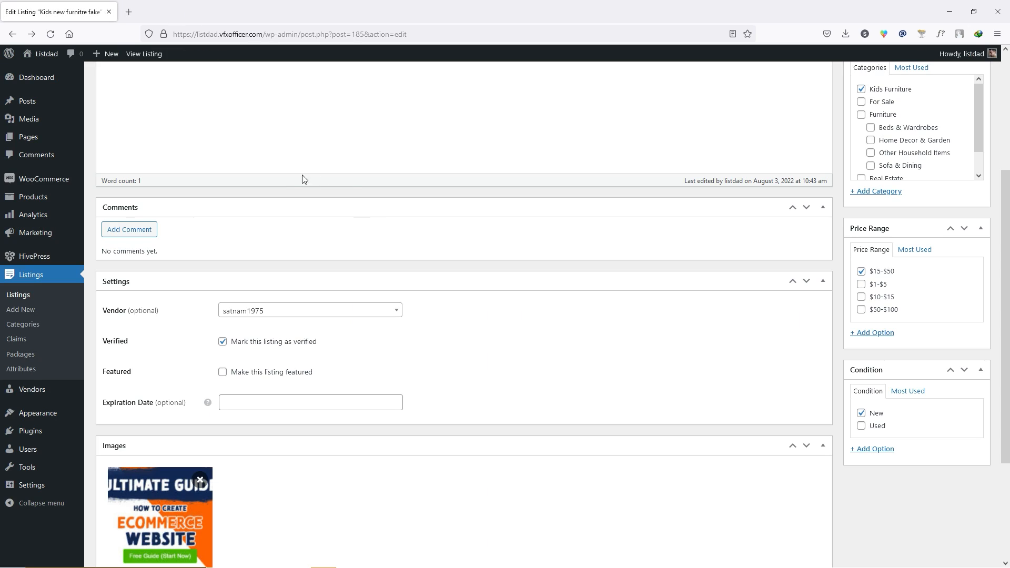
- Leave the Edit Listing page for the admin Dashboard, showing the pending review
scroll(306, 175, "up", 4)
left_click(36, 83)
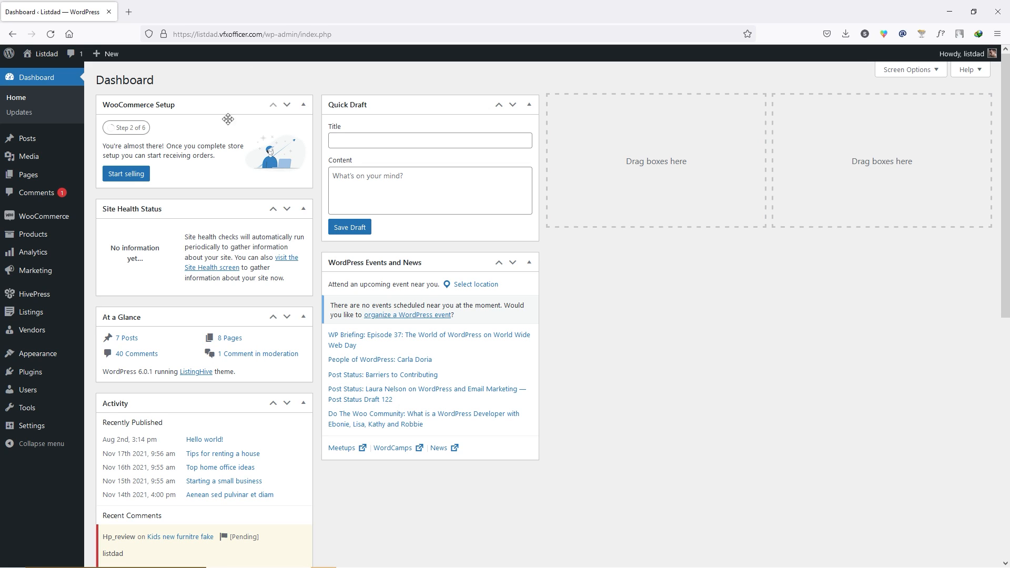
mouse_move(32, 330)
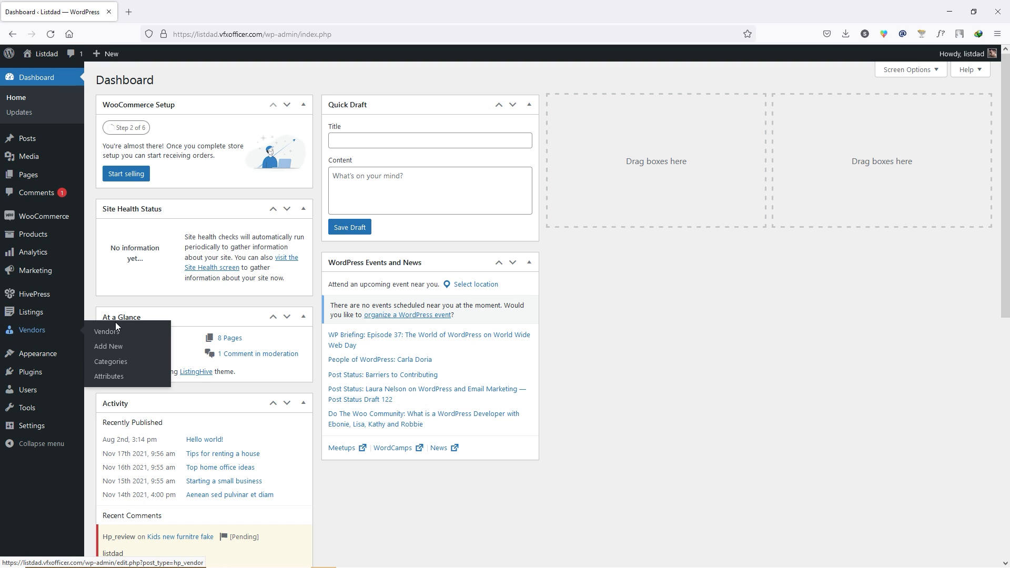
- Open Vendors > Vendors and edit the third vendor in the list
left_click(125, 334)
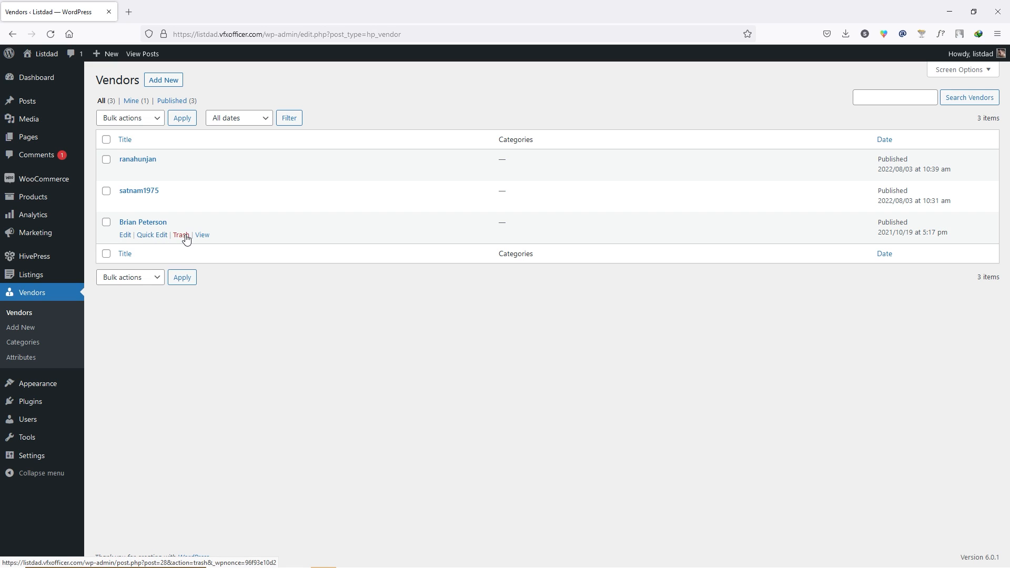
left_click(125, 234)
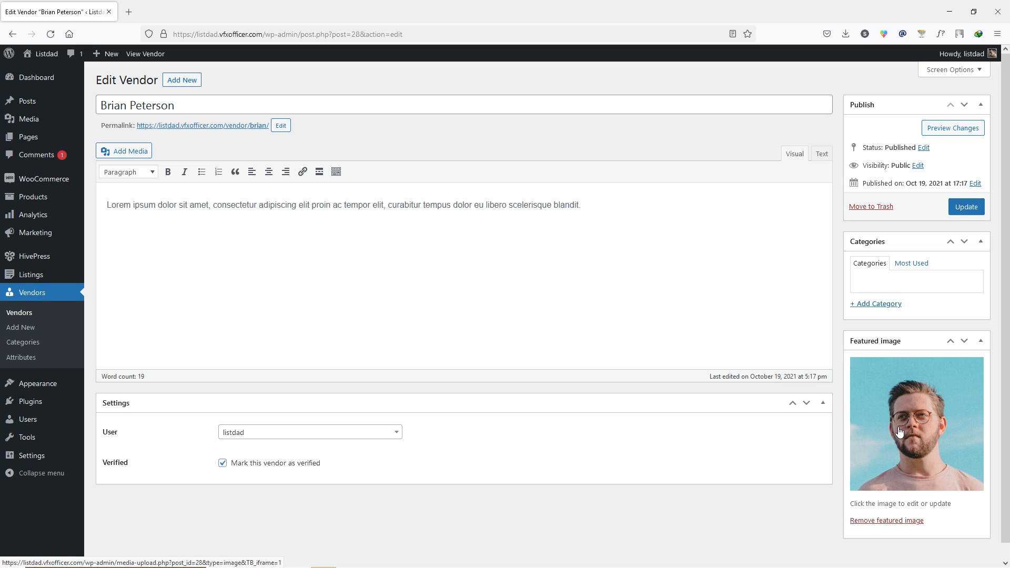
- Add a new 'Furniture' vendor category and tick it for this vendor
left_click(880, 304)
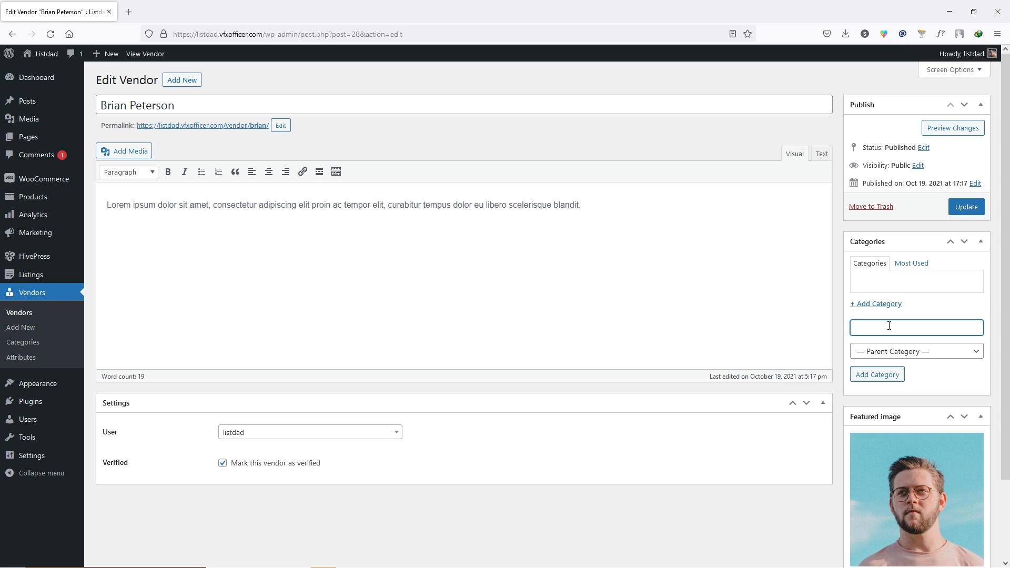
type("Furniture")
left_click(876, 374)
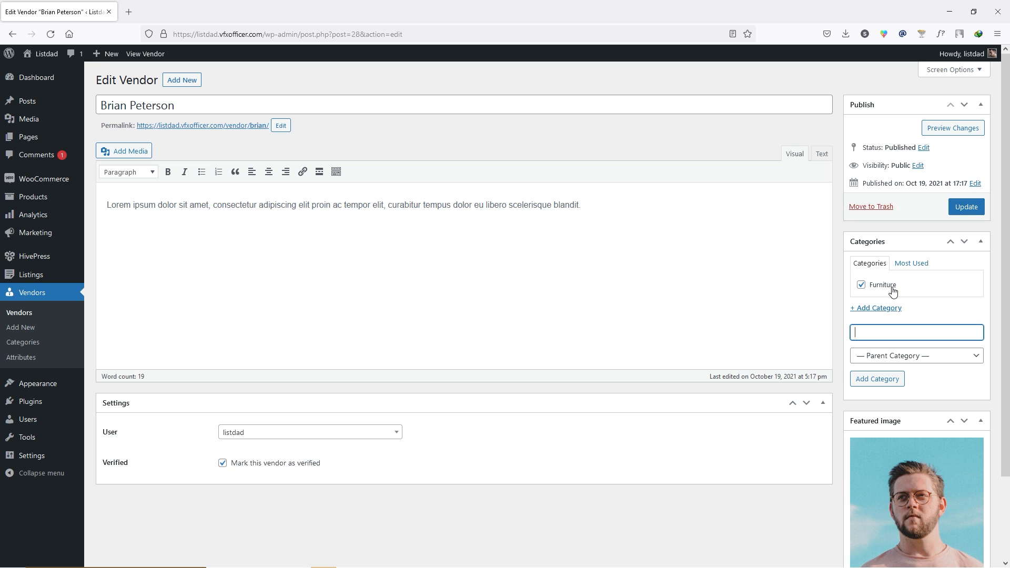
- Review the vendor categories list, then move on to the vendor Attributes list
left_click(24, 343)
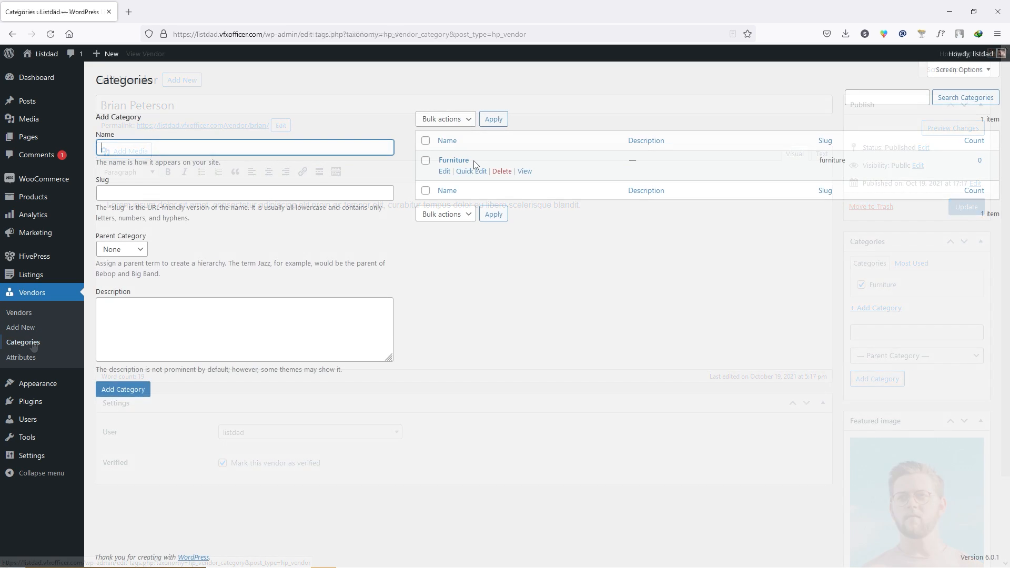
left_click_drag(477, 160, 433, 164)
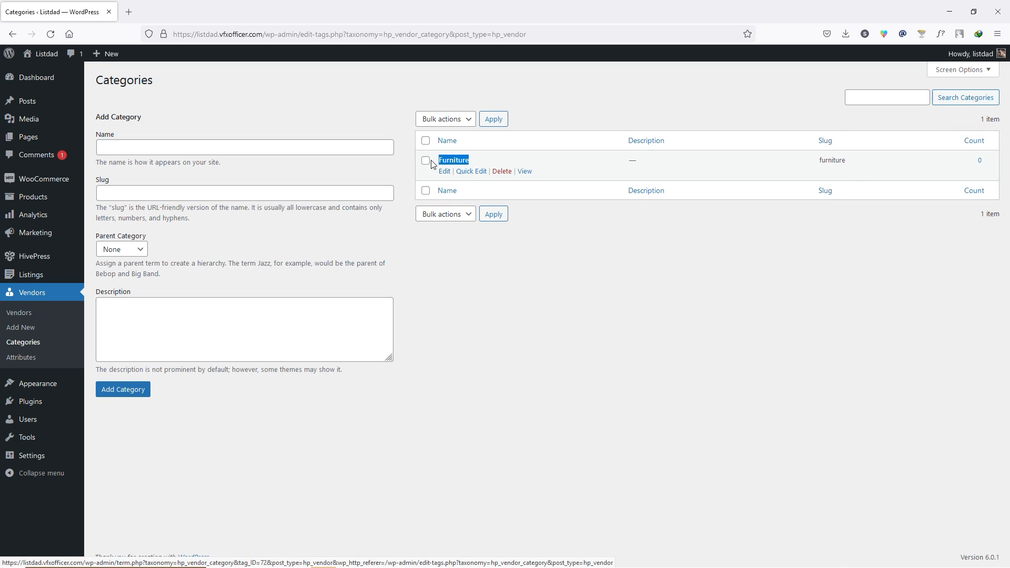
left_click(510, 267)
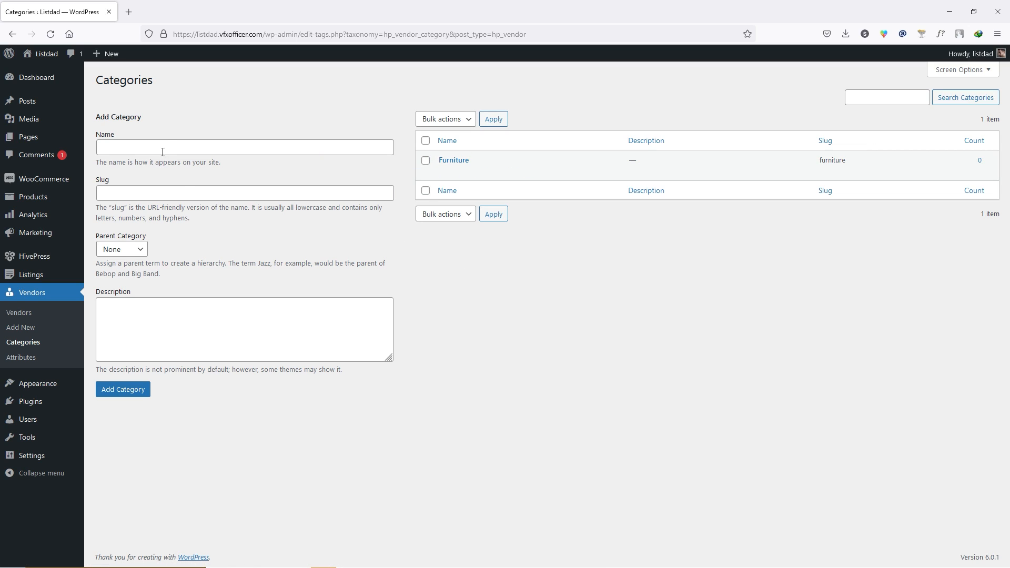
mouse_move(434, 178)
left_click(28, 358)
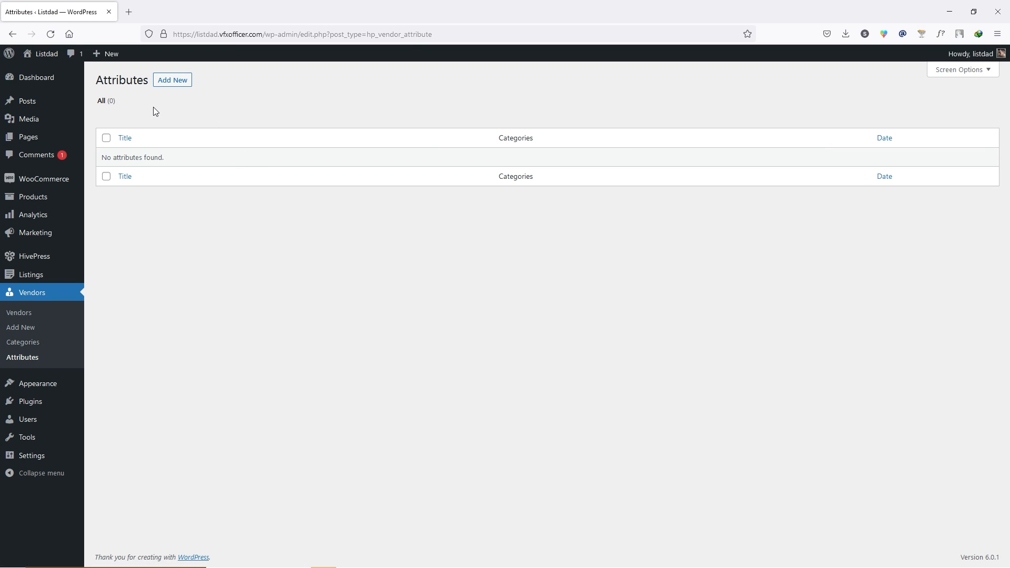
- Publish an editable 'Hourly rate' vendor attribute with field name hourly_rate and Select type
left_click(169, 80)
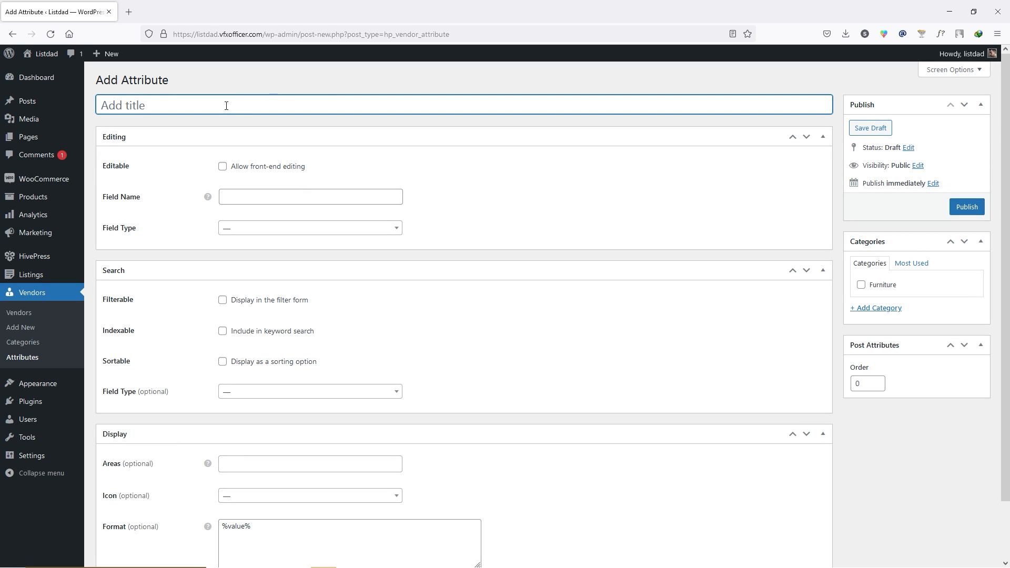
type("Hourly rate")
left_click(222, 167)
left_click(226, 196)
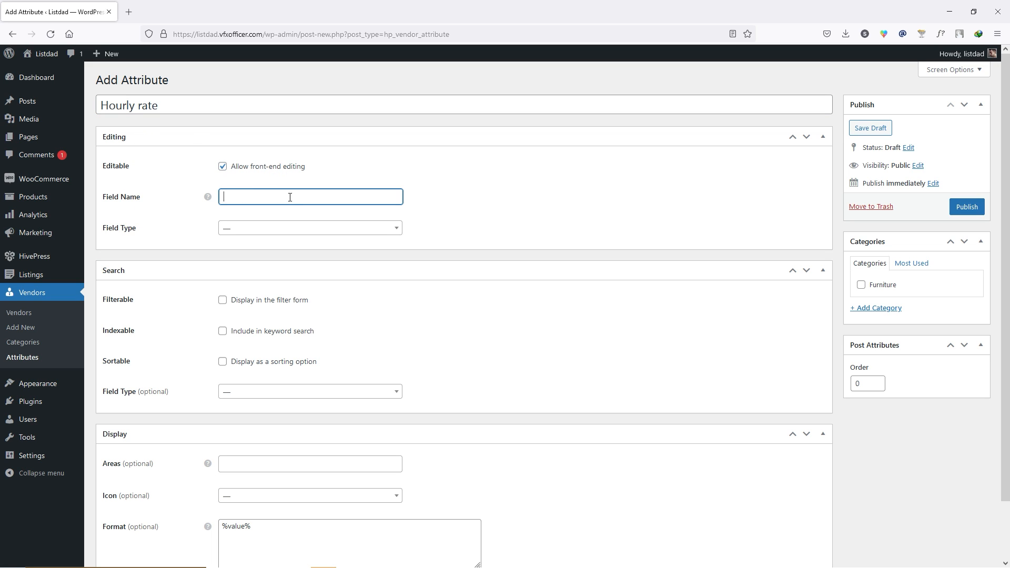
type("hourly_rate")
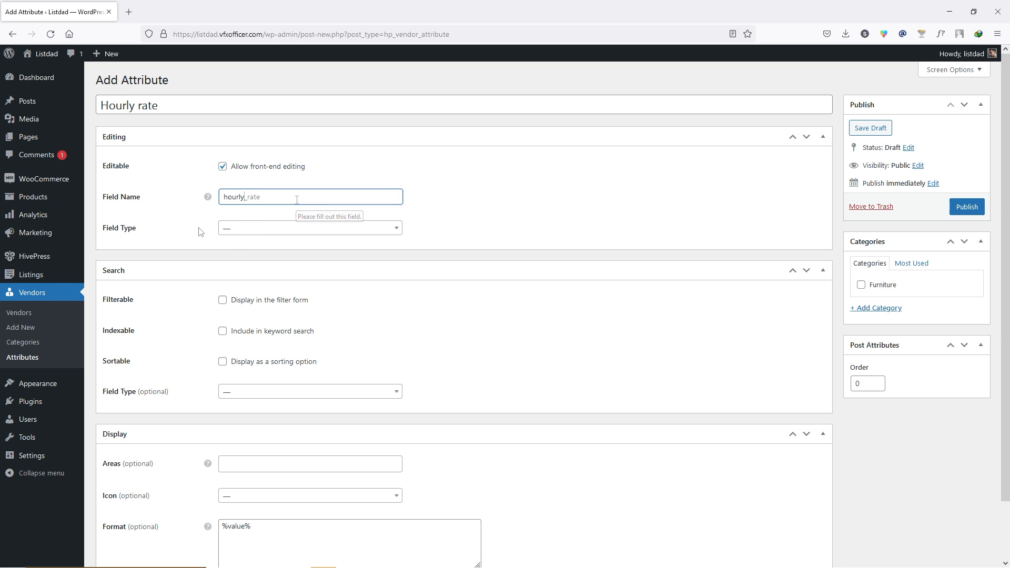
left_click(267, 228)
scroll(260, 315, "down", 3)
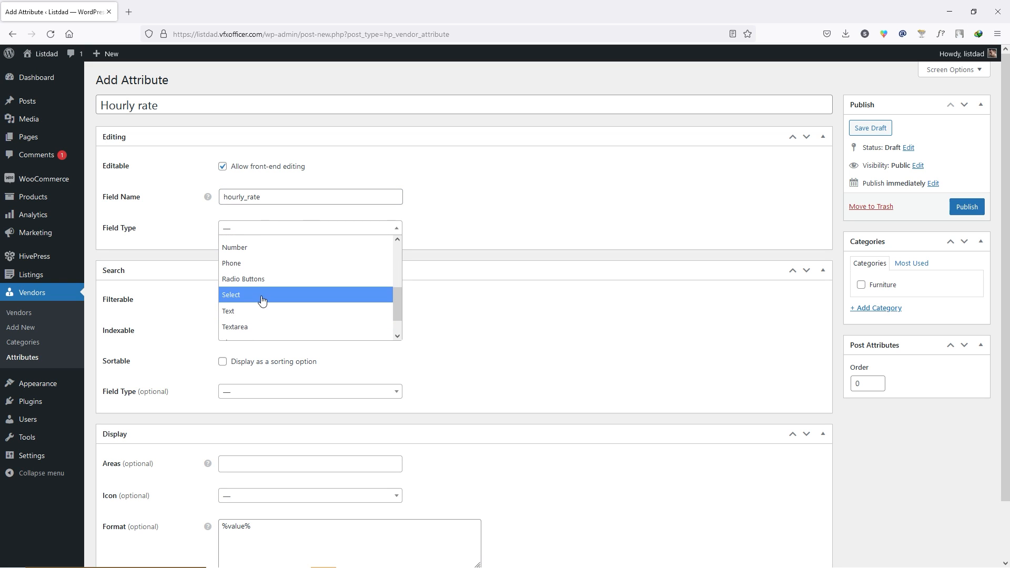
left_click(263, 295)
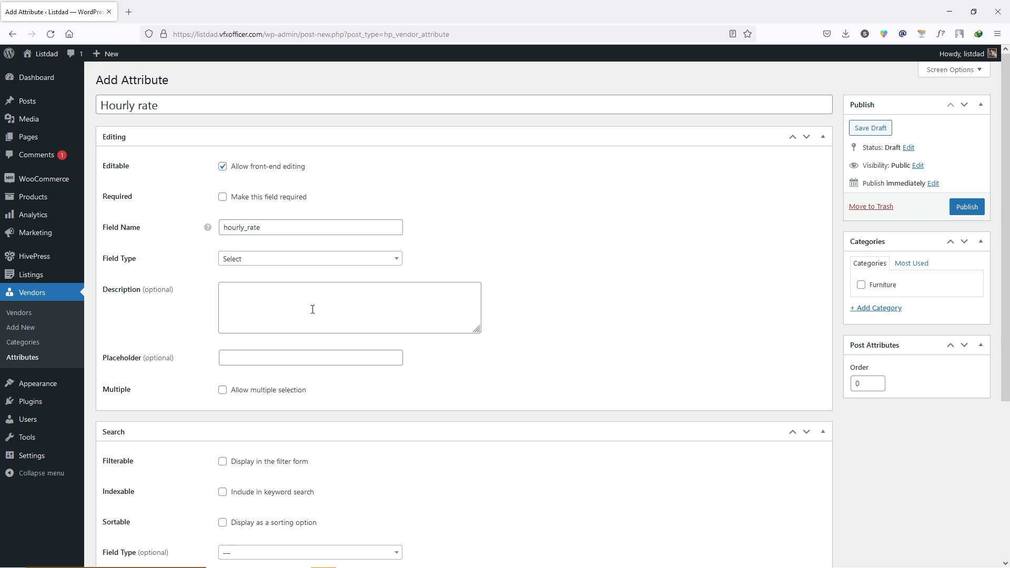
left_click(967, 207)
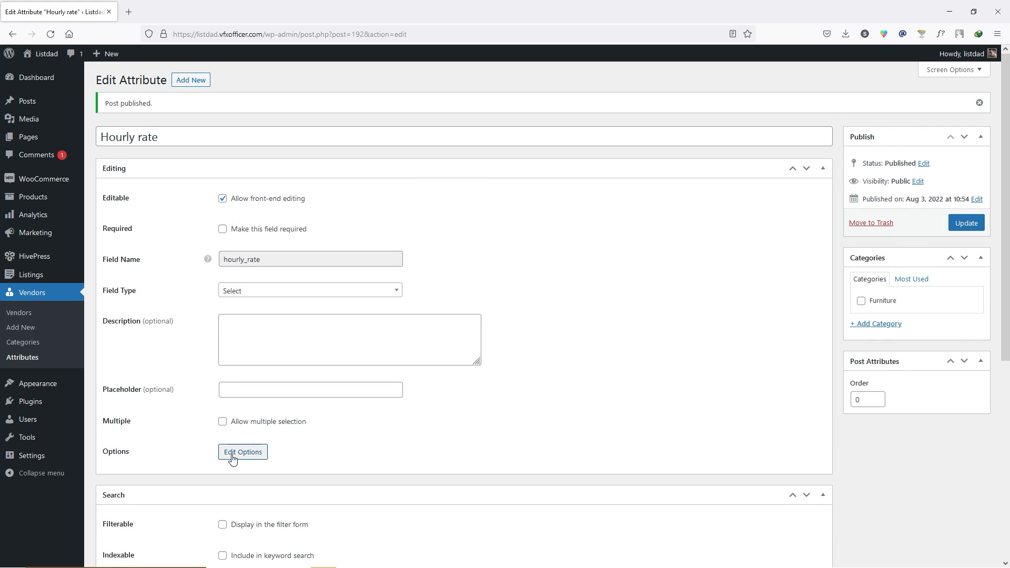
- Add a '$20' option to the Hourly rate attribute
left_click(243, 453)
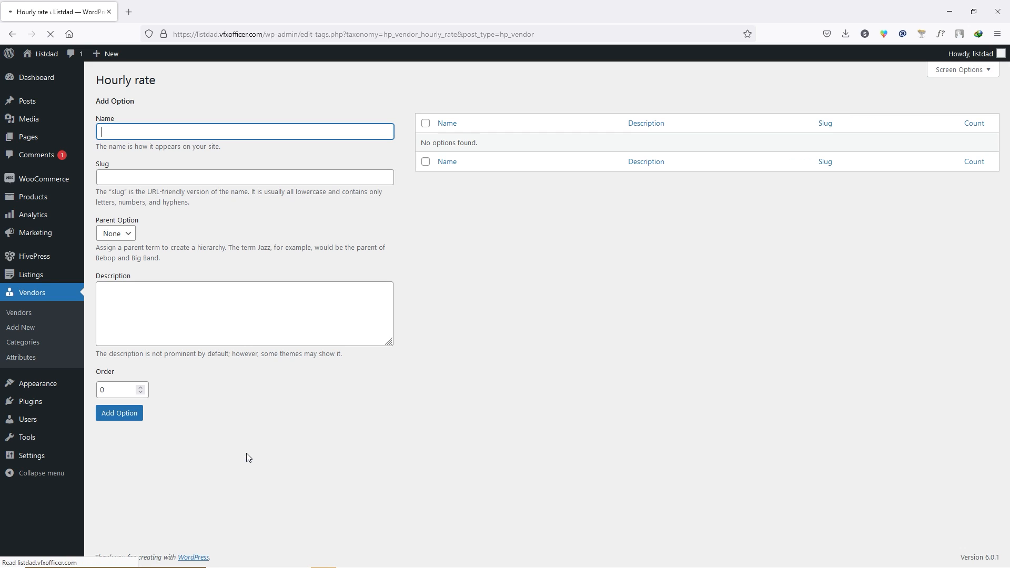
left_click(147, 133)
scroll(151, 147, "down", 2)
type("$200")
left_click(126, 414)
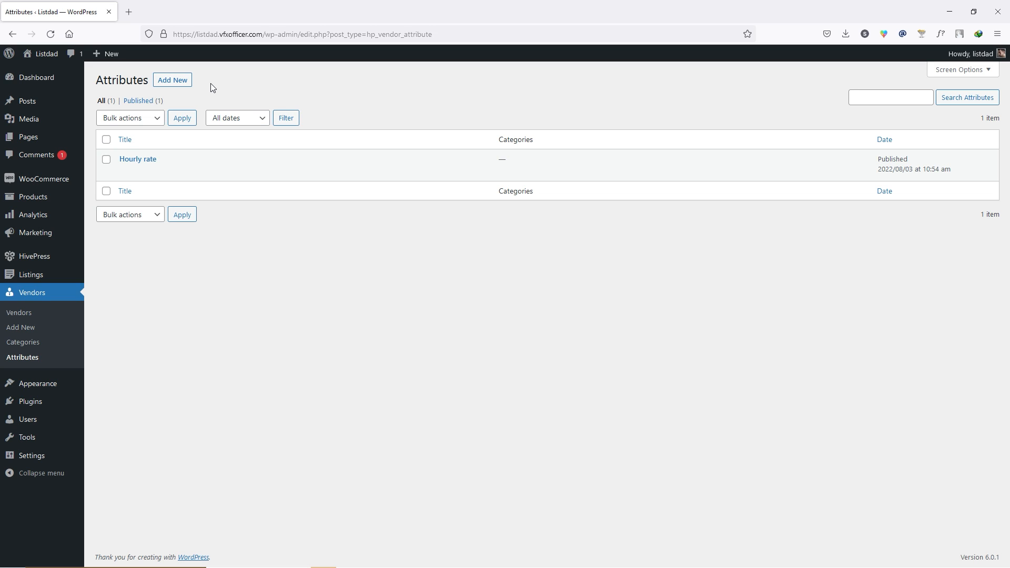
- Open HivePress Settings on the Vendors tab
mouse_move(45, 261)
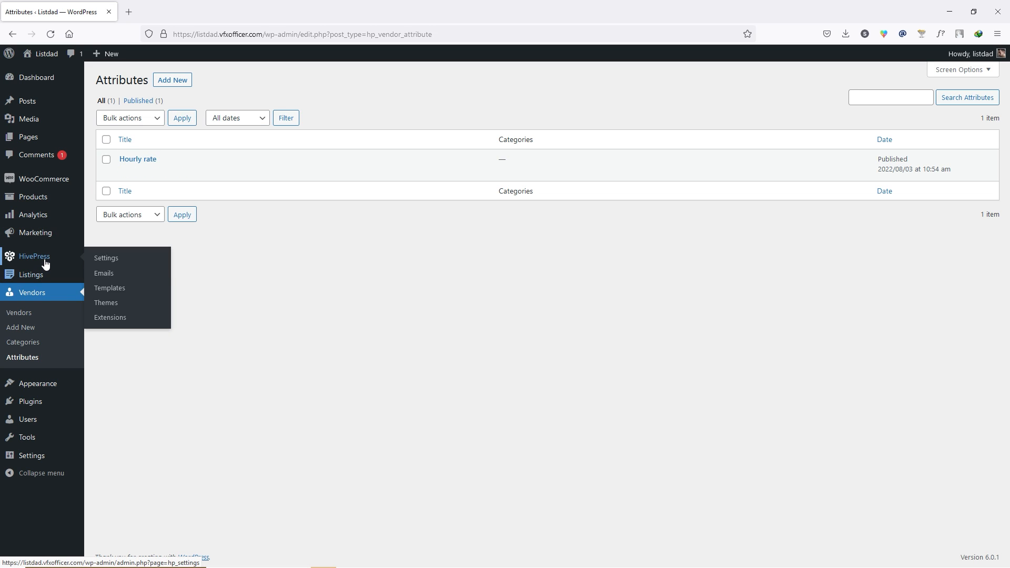
left_click(111, 262)
left_click(249, 114)
- Check the Vendors Page dropdown's choices without selecting any page
left_click(244, 190)
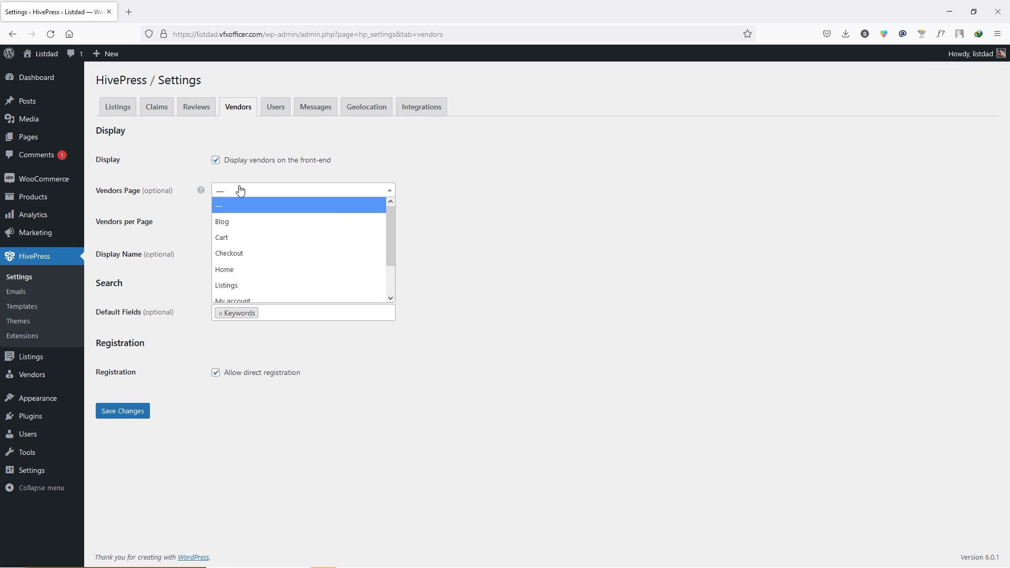
scroll(248, 276, "down", 2)
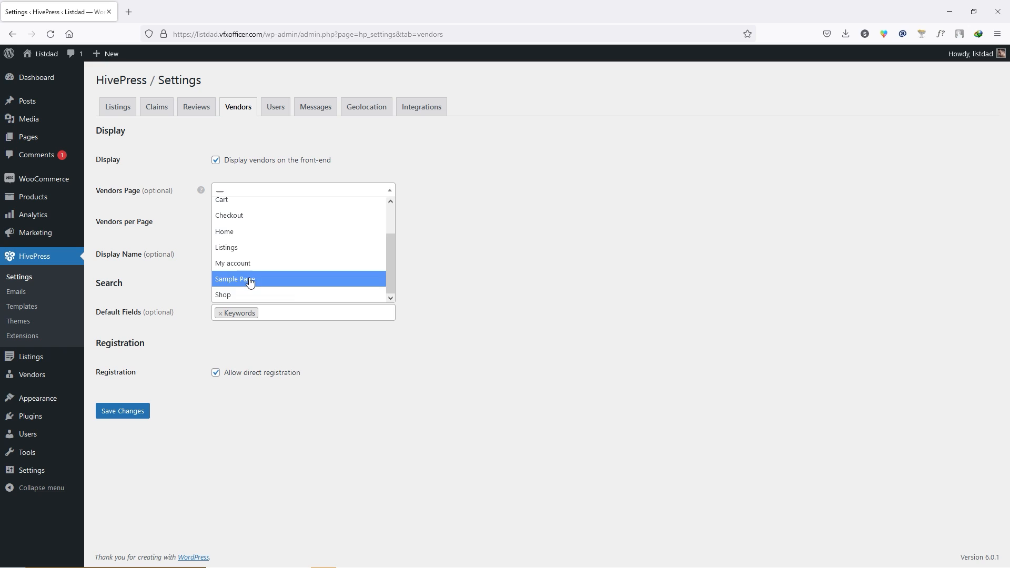
scroll(315, 260, "up", 2)
left_click(533, 243)
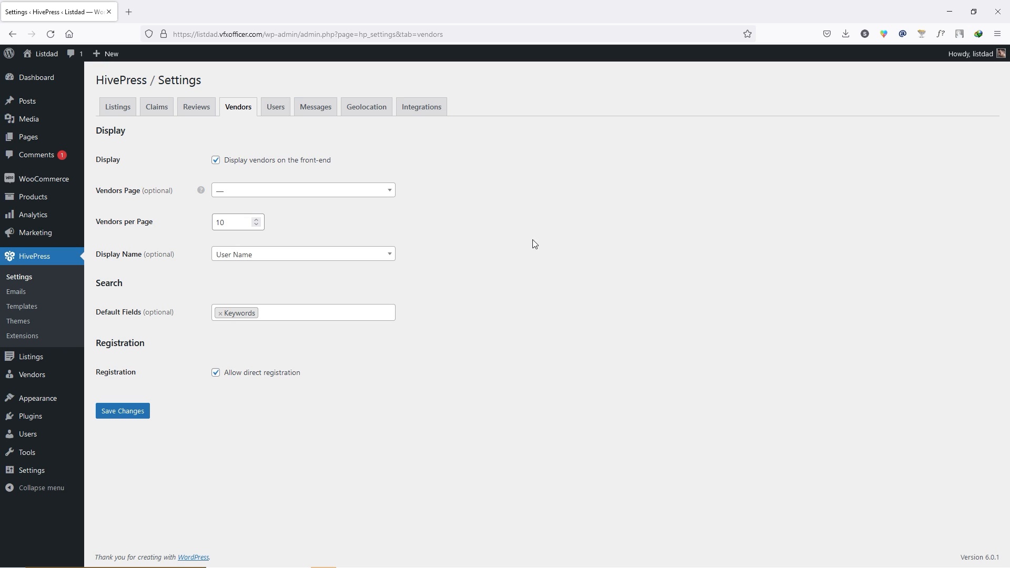
- Publish a new page titled 'Vendors' in a separate tab, then close that tab
mouse_move(35, 139)
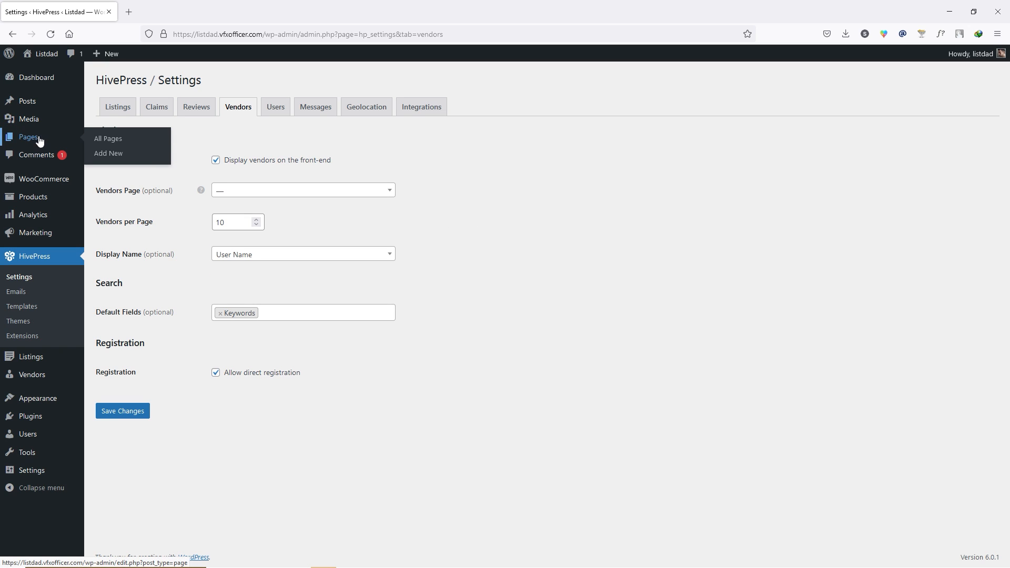
middle_click(106, 156)
left_click(193, 8)
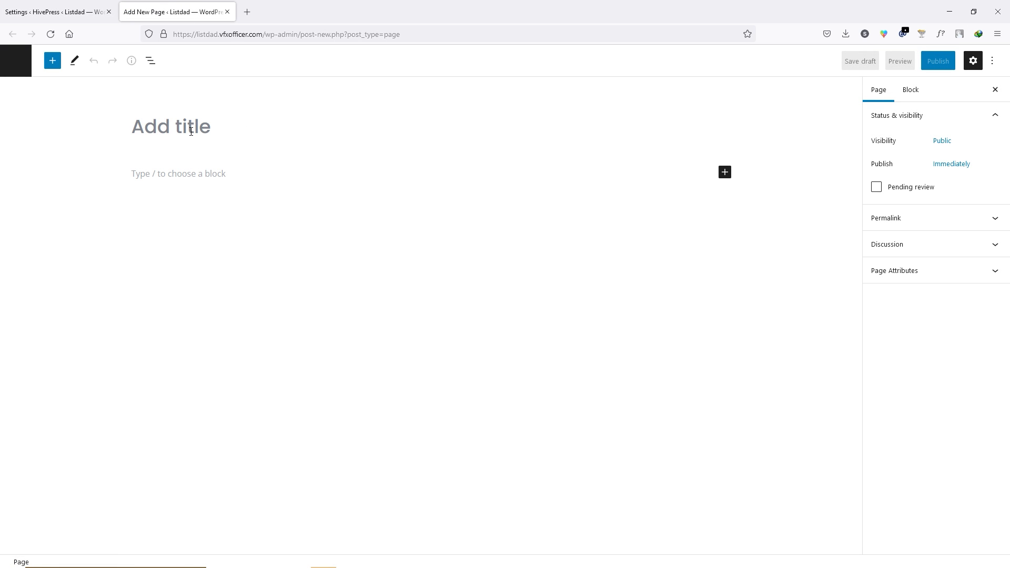
type("Vendors")
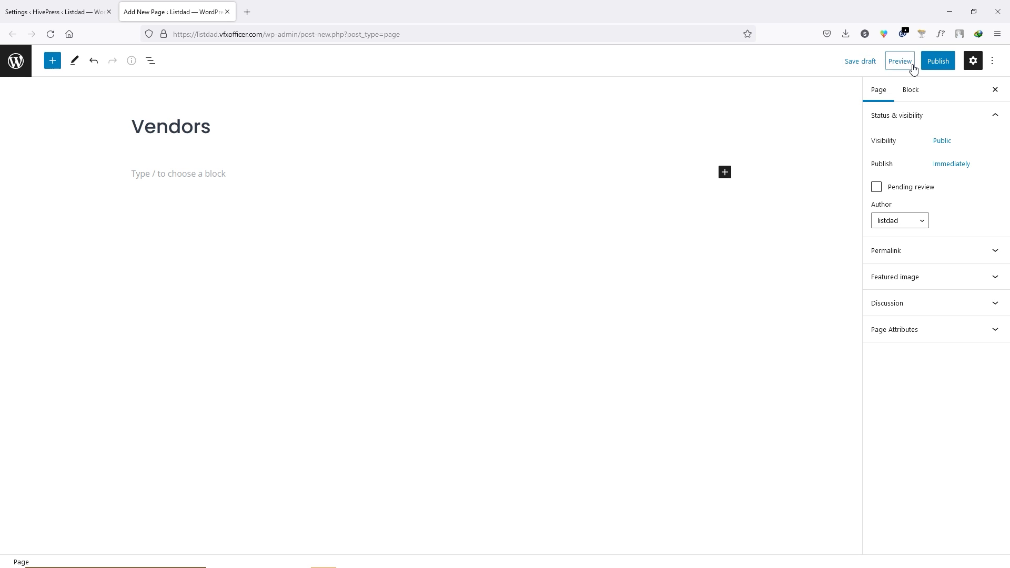
left_click(935, 61)
left_click(905, 60)
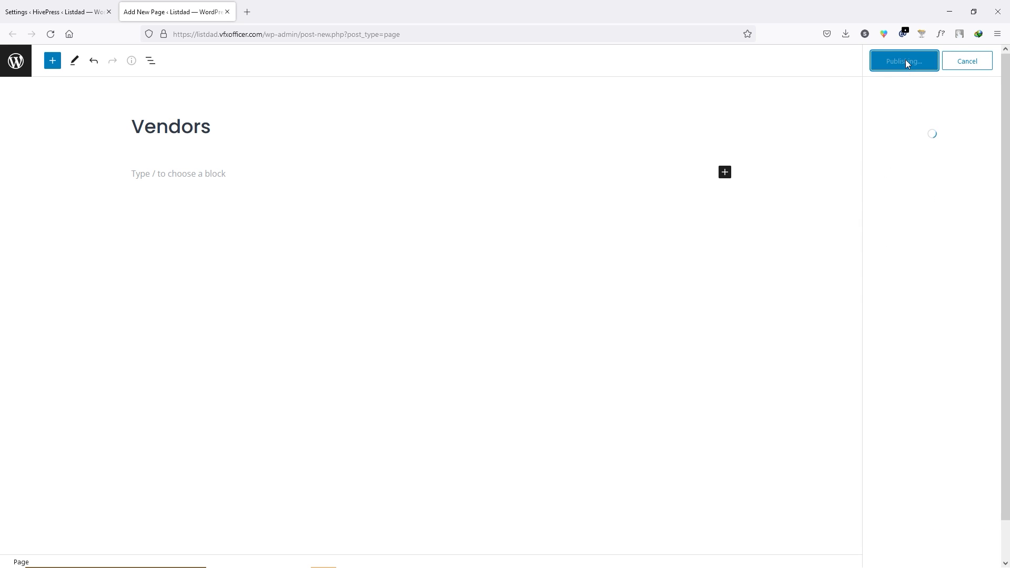
left_click(228, 12)
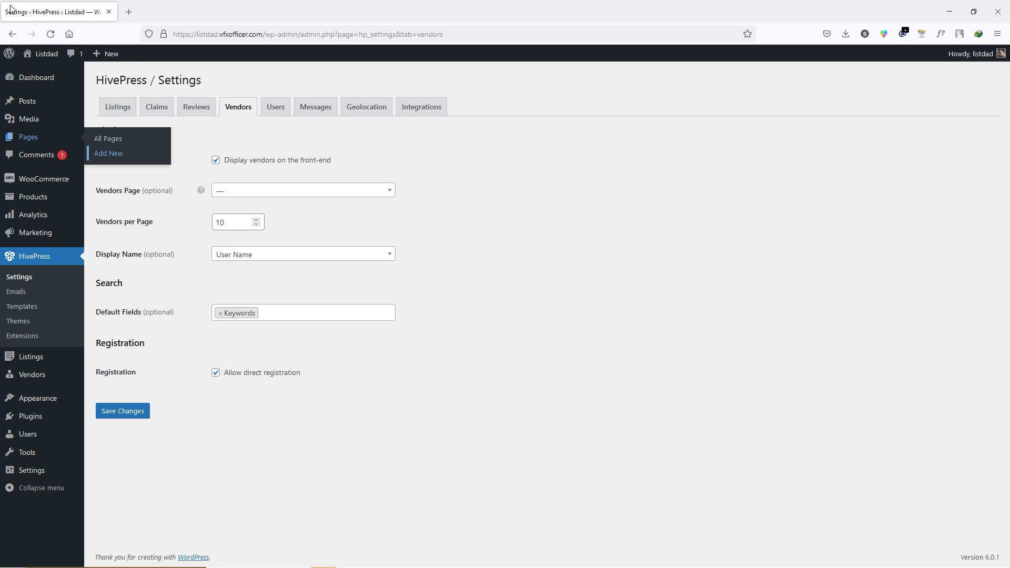
- Set Vendors as the HivePress Vendors Page, save, and open the site front end
left_click(50, 34)
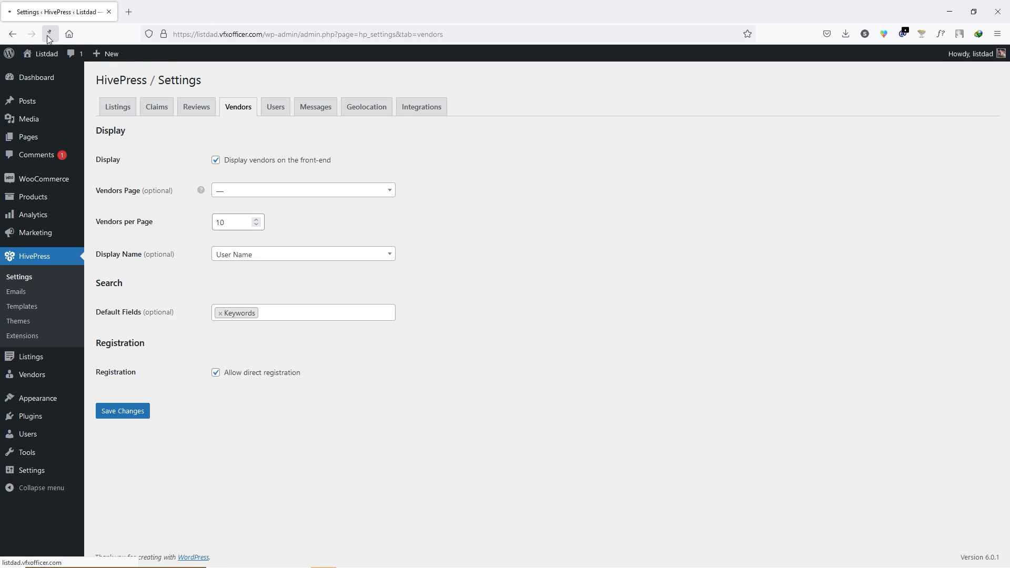
left_click(287, 191)
scroll(256, 273, "down", 1)
left_click(248, 294)
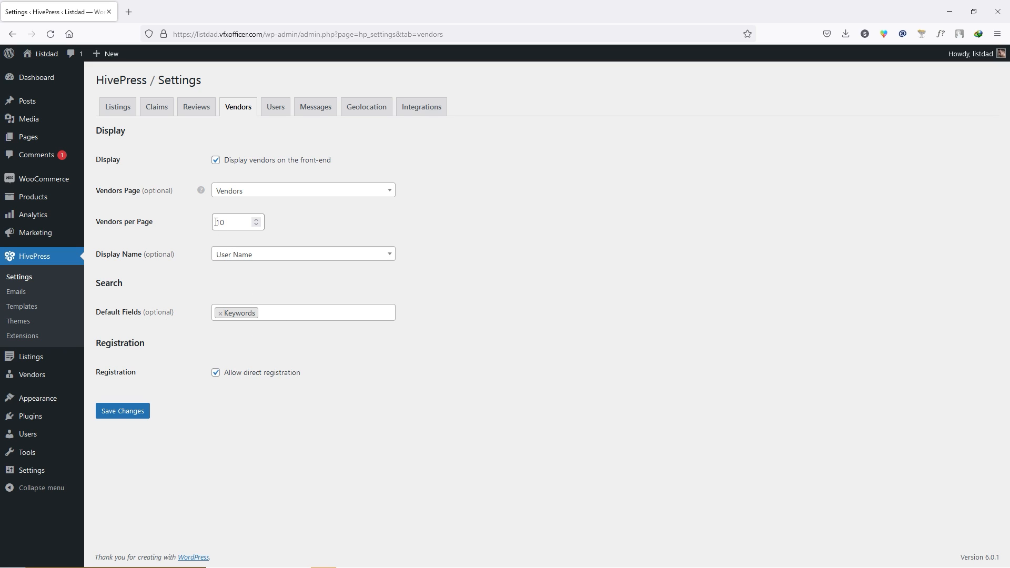
left_click(124, 416)
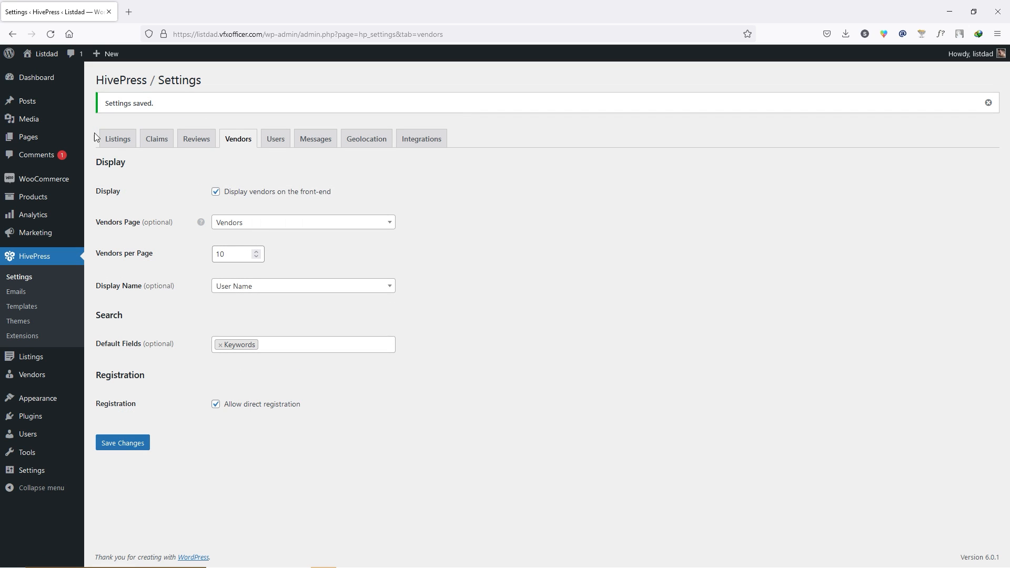
left_click(44, 70)
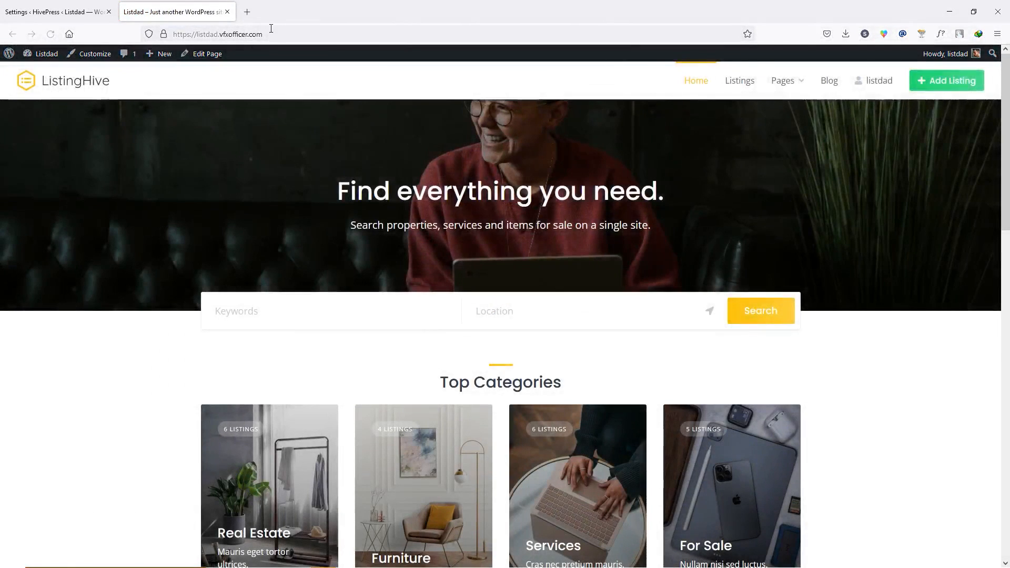
- Go to /vendors on the front end and filter by Furniture, which returns nothing
left_click(271, 34)
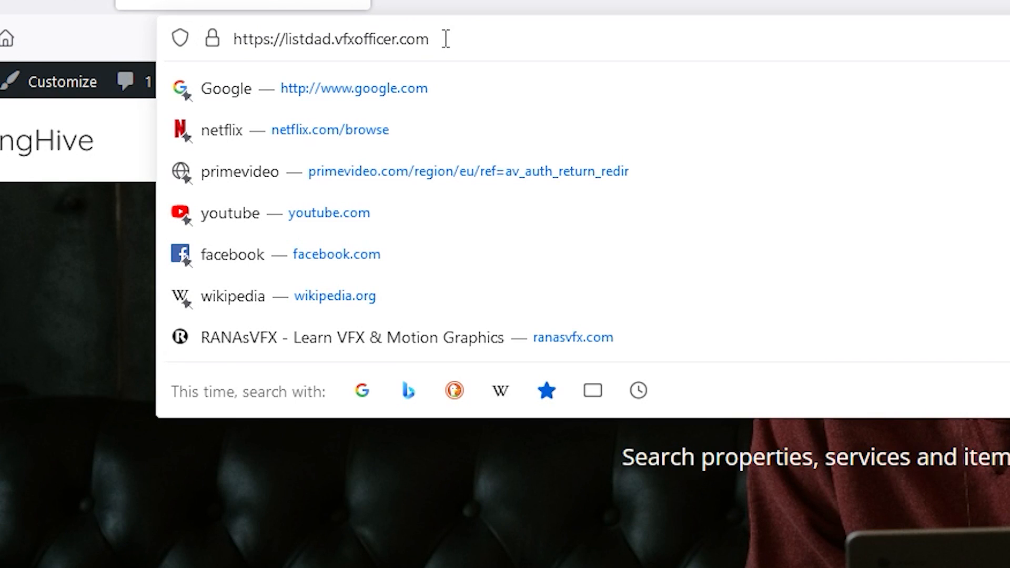
type("/vendors")
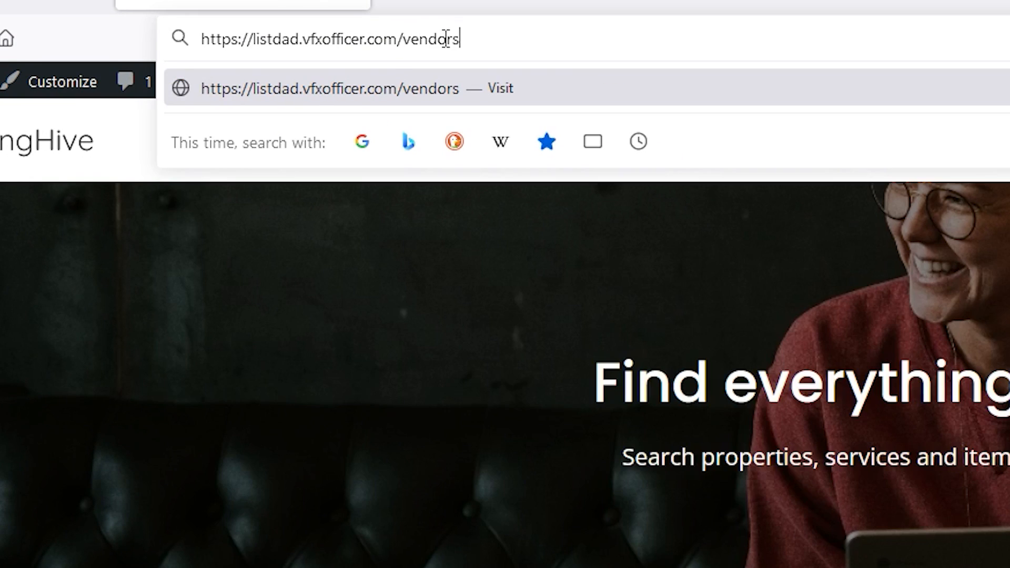
key("Return")
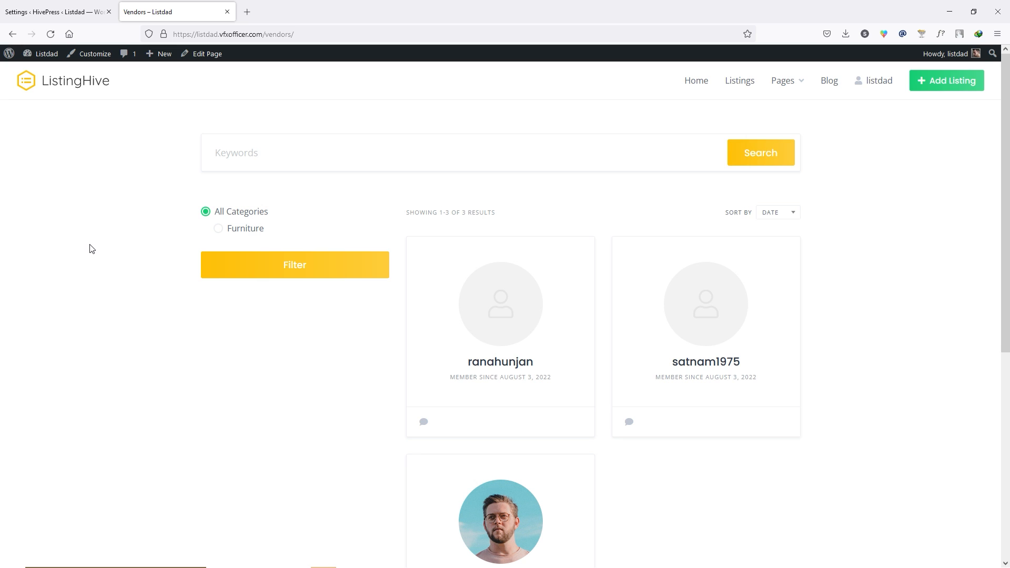
scroll(92, 248, "down", 3)
scroll(526, 353, "up", 3)
left_click(233, 231)
left_click(302, 269)
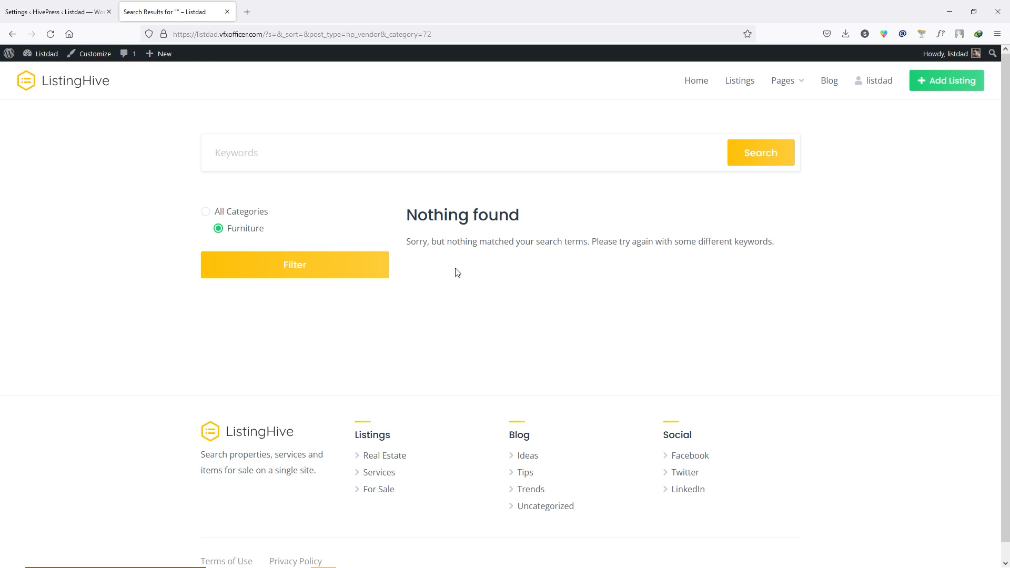
left_click(54, 8)
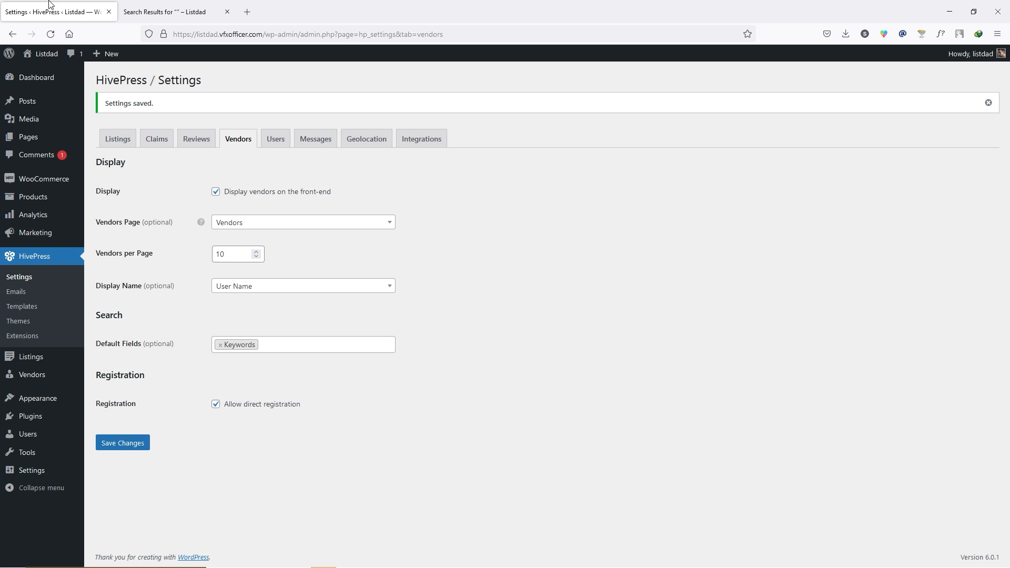
- Tick Furniture for the third vendor and update its profile
mouse_move(31, 376)
left_click(124, 380)
left_click(126, 235)
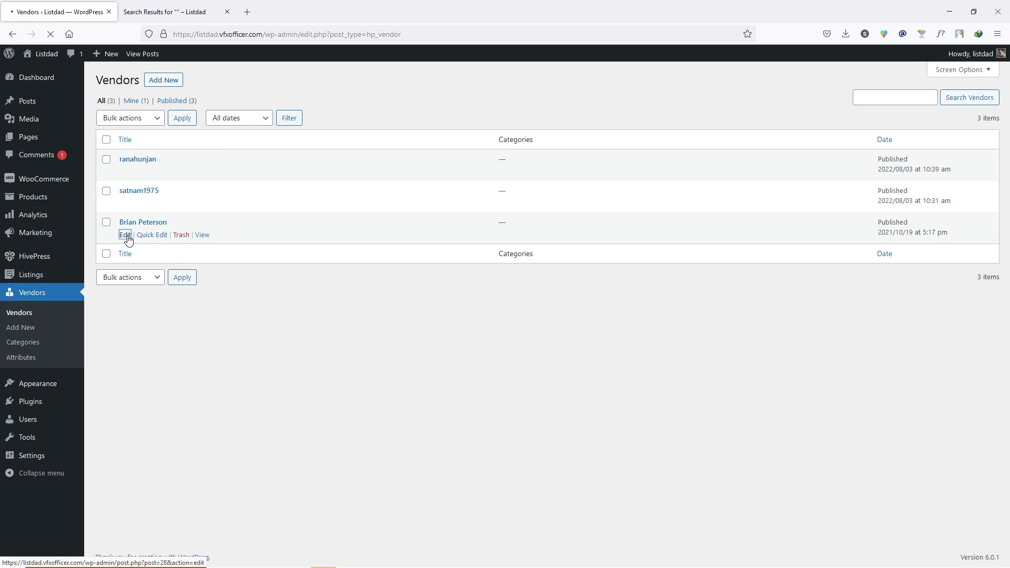
left_click(862, 286)
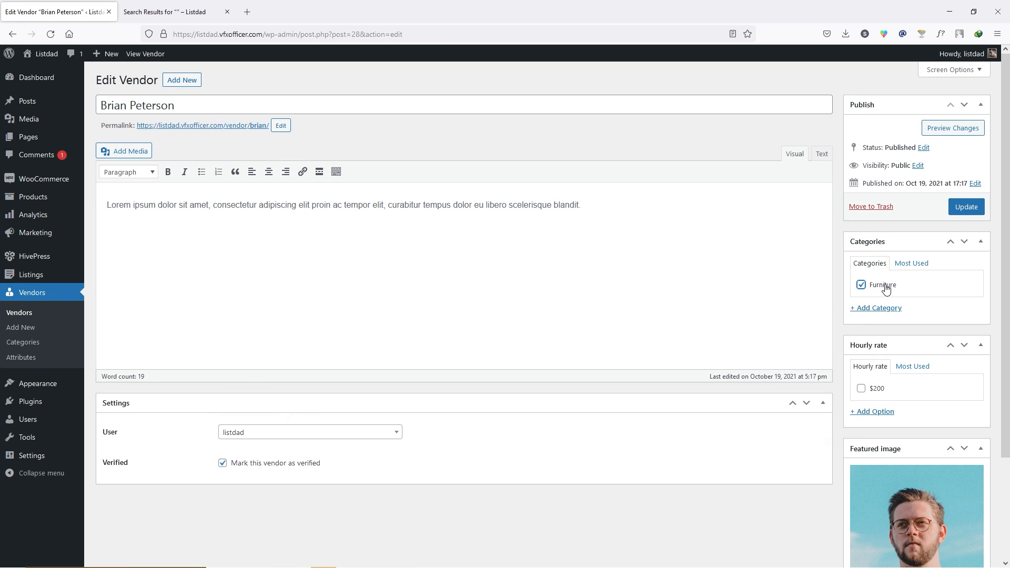
left_click(970, 209)
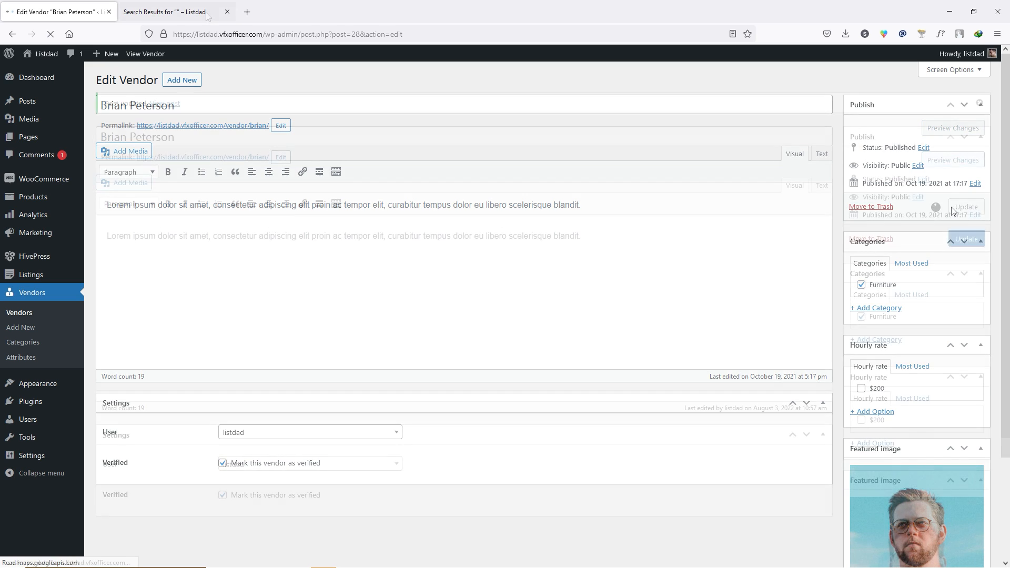
- Rerun the front-end Furniture filter, now showing the verified vendor
left_click(183, 5)
left_click(305, 269)
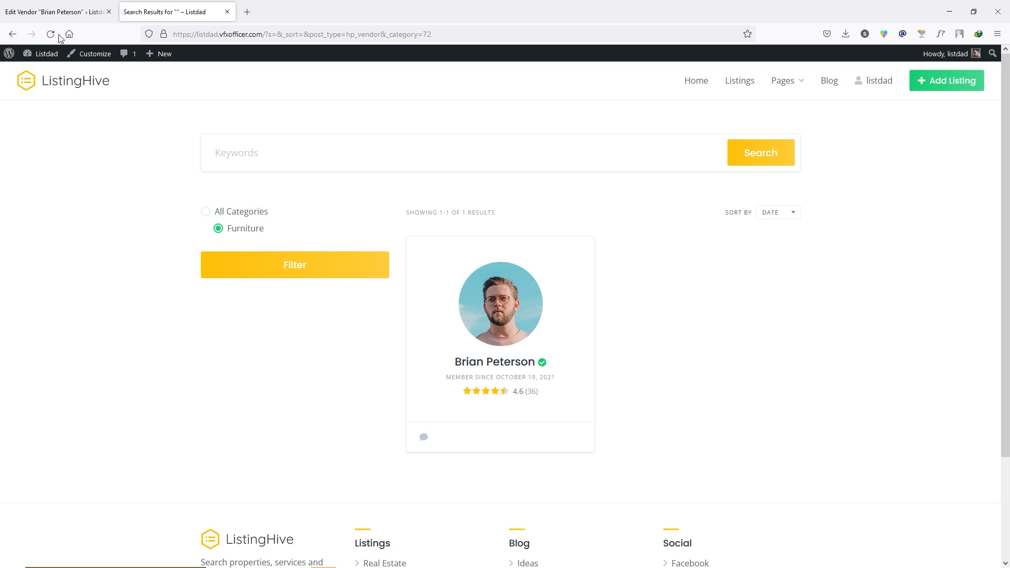
left_click(46, 4)
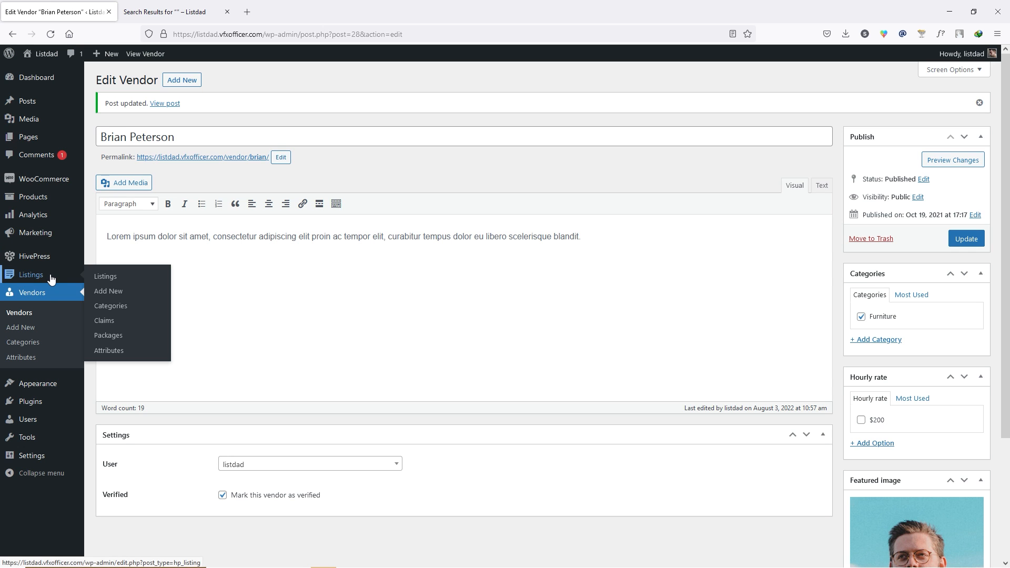
- Make the Hourly rate attribute appear in the filter form as a Select field
left_click(41, 361)
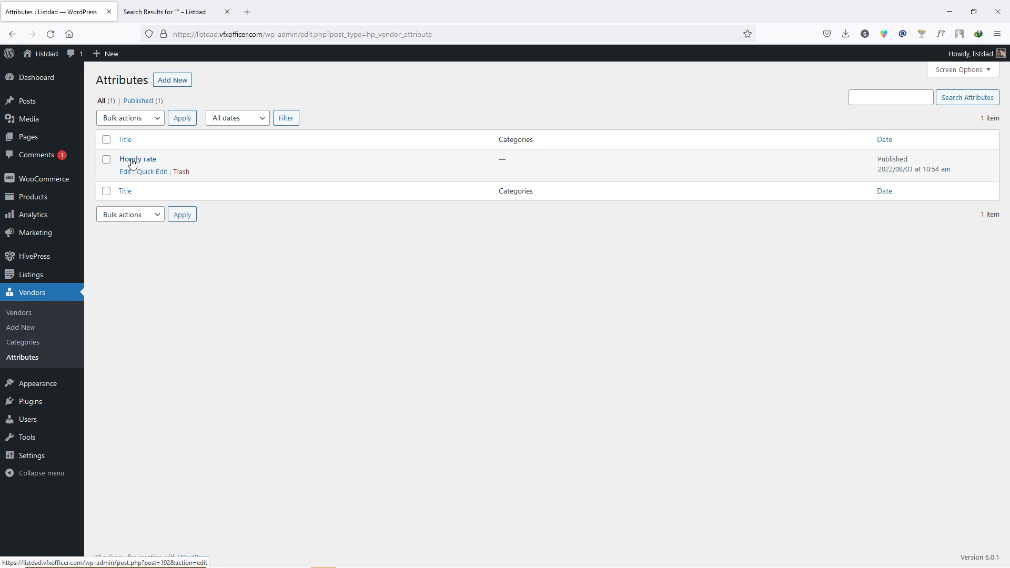
left_click(125, 171)
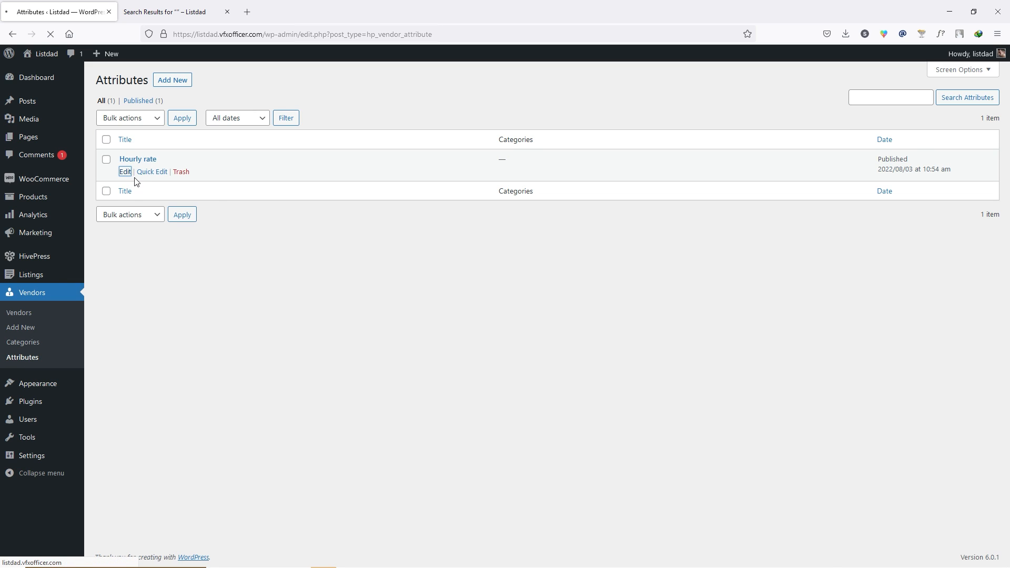
scroll(166, 301, "down", 4)
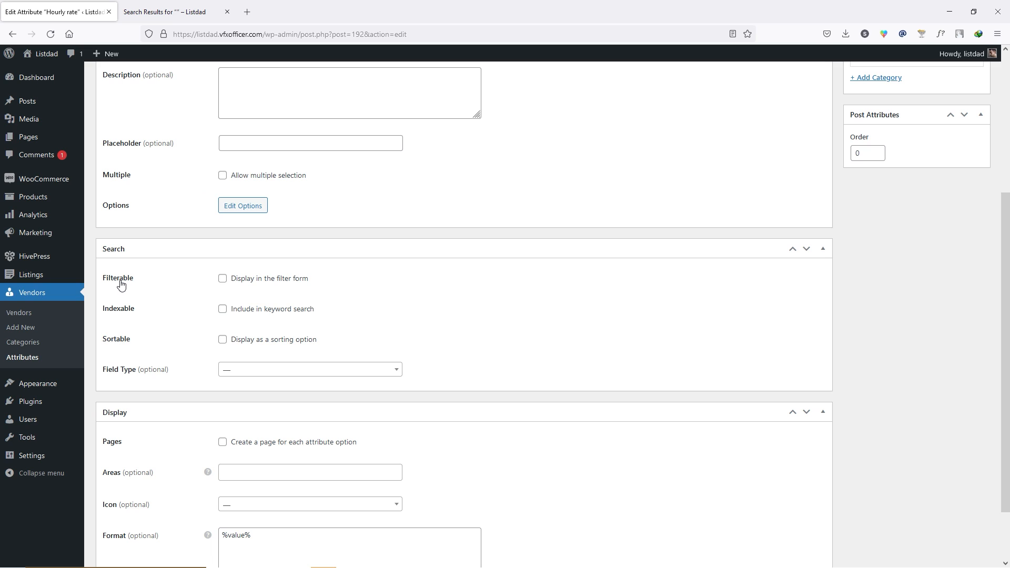
left_click(223, 283)
left_click(255, 370)
scroll(250, 400, "down", 1)
left_click(254, 458)
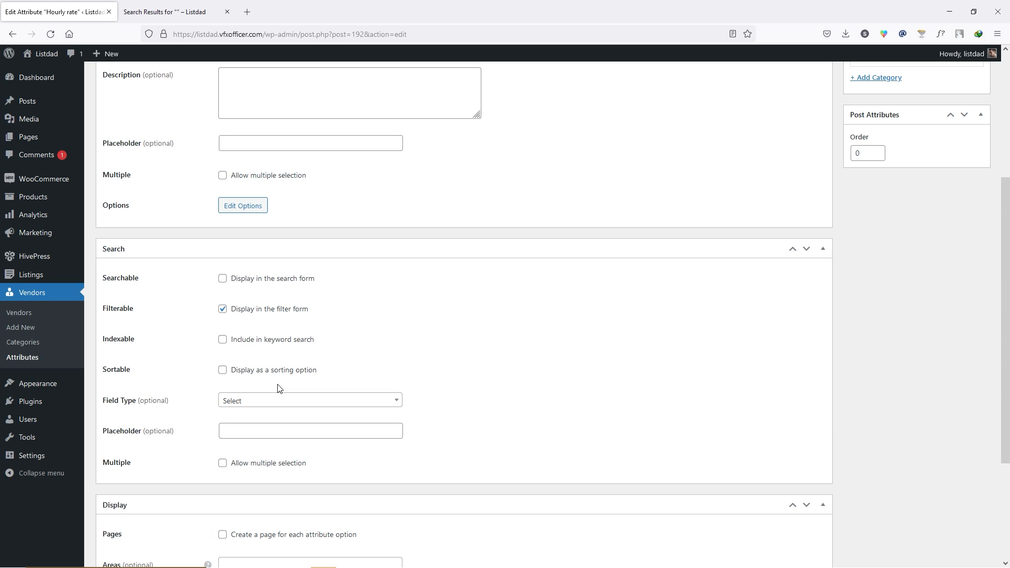
- Give Hourly rate the angle-double-left icon, restrict it to Furniture, and update
scroll(487, 352, "down", 3)
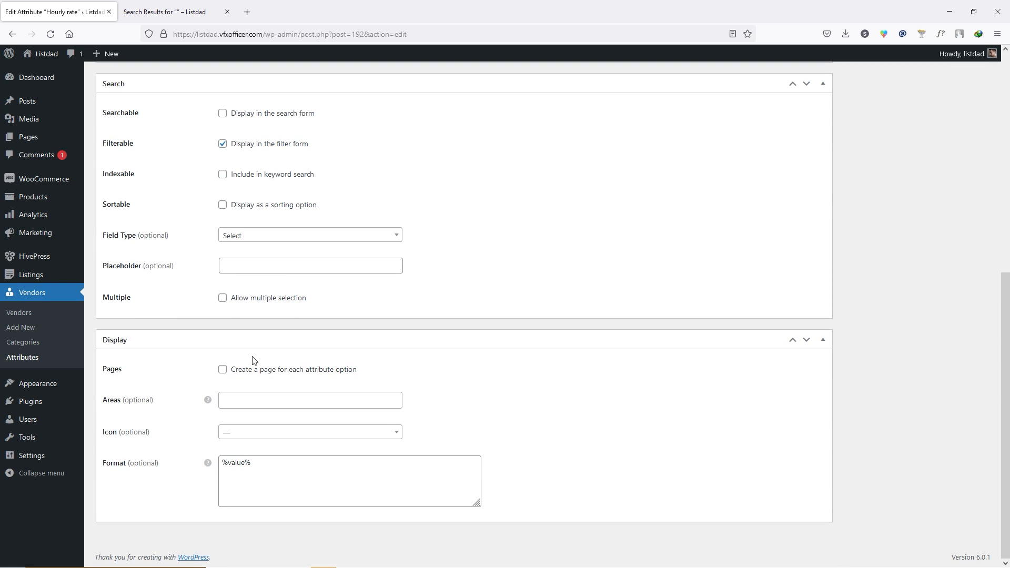
left_click(243, 433)
scroll(268, 407, "down", 3)
left_click(269, 406)
scroll(746, 399, "up", 7)
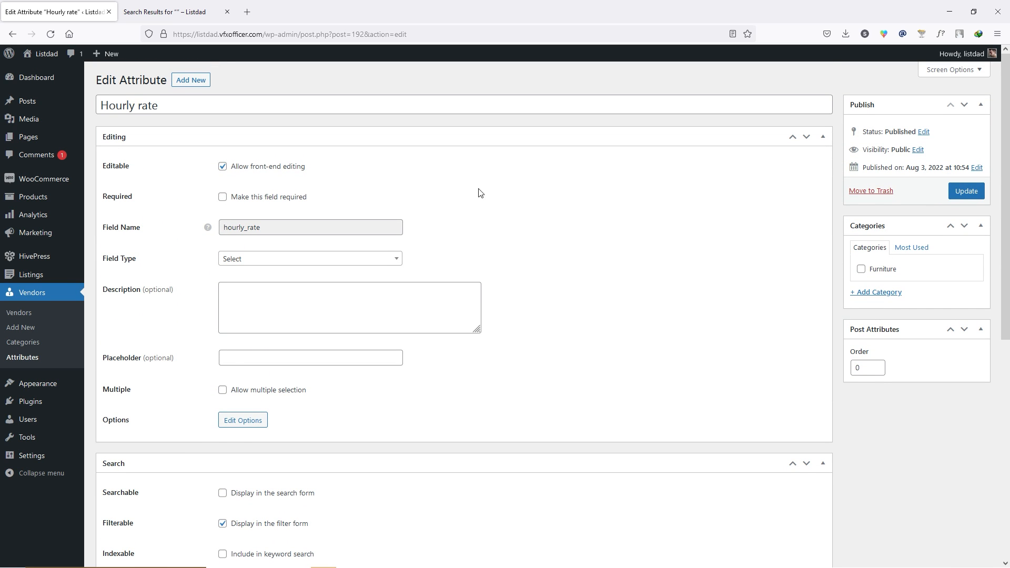
left_click(860, 270)
left_click(967, 192)
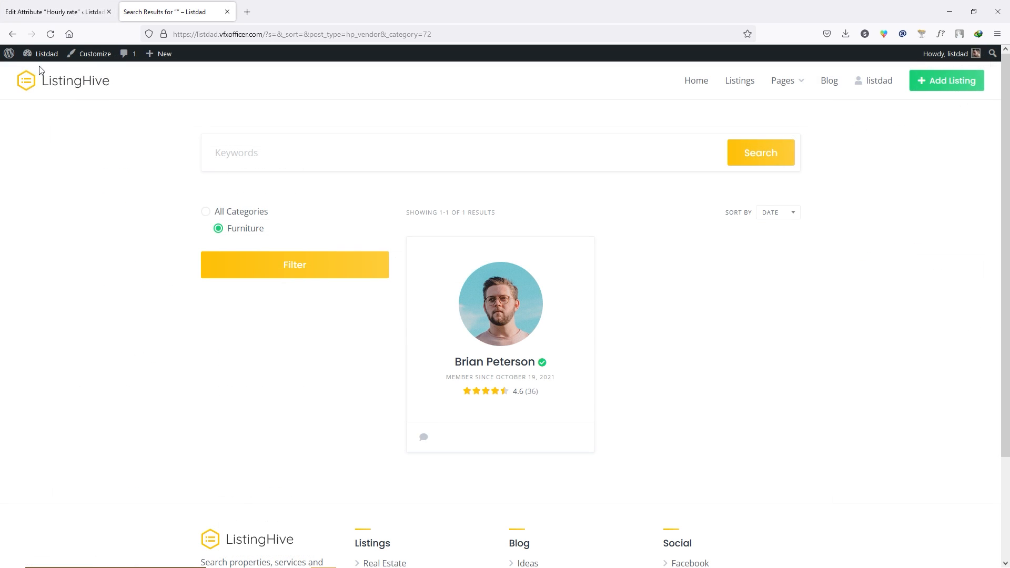
- Filter front-end vendors by a $200 hourly rate, which finds nothing
left_click(51, 34)
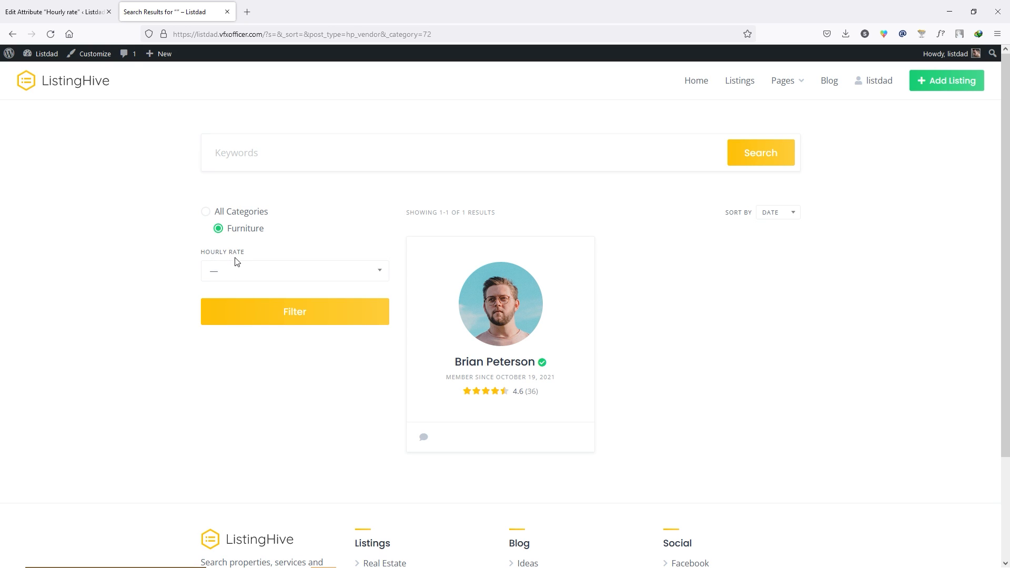
left_click(352, 279)
left_click(250, 317)
left_click(295, 314)
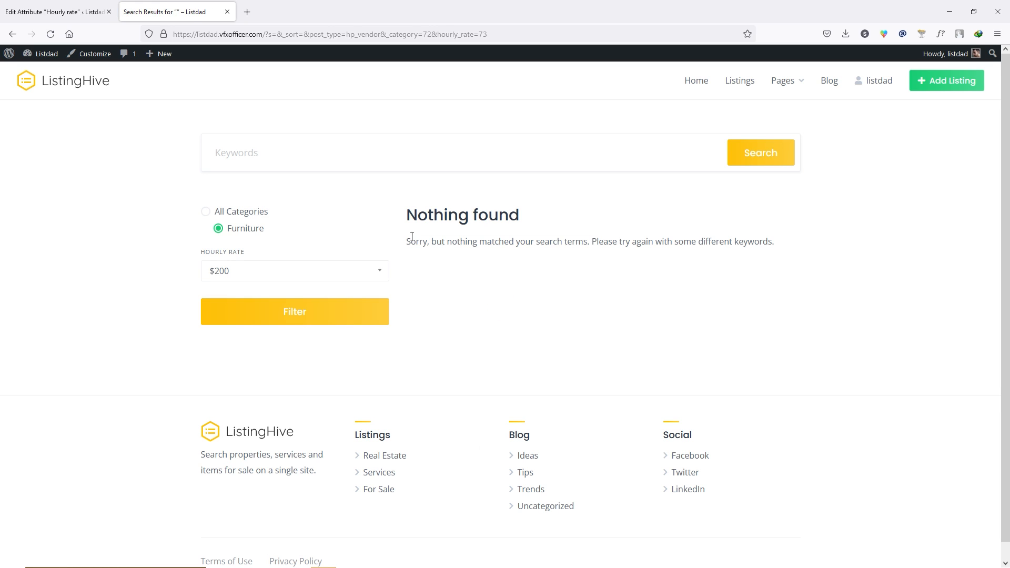
left_click(44, 6)
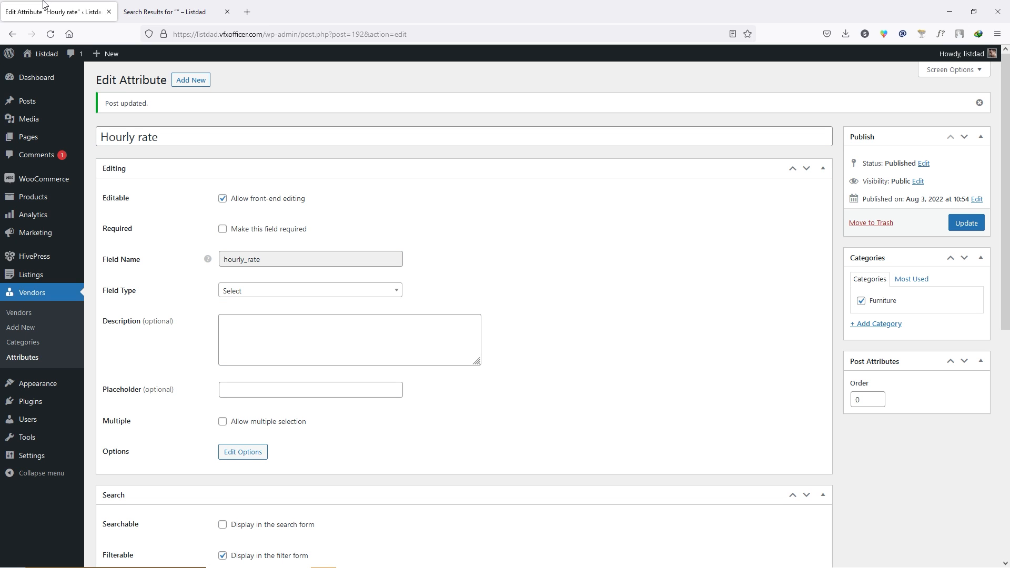
- Give the Furniture vendor the $200 hourly rate and update the vendor
left_click(30, 313)
left_click(129, 226)
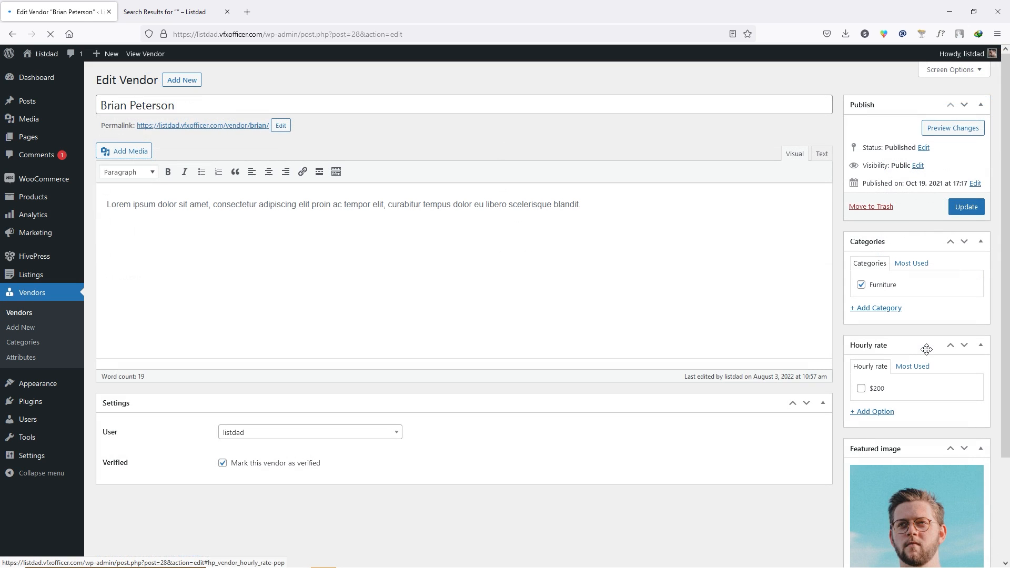
left_click(861, 390)
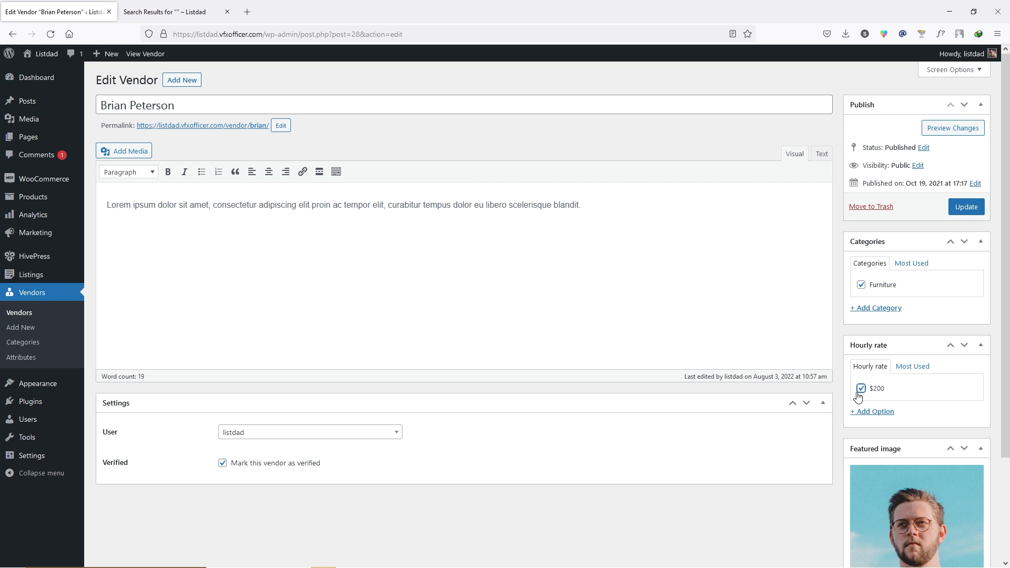
left_click(967, 213)
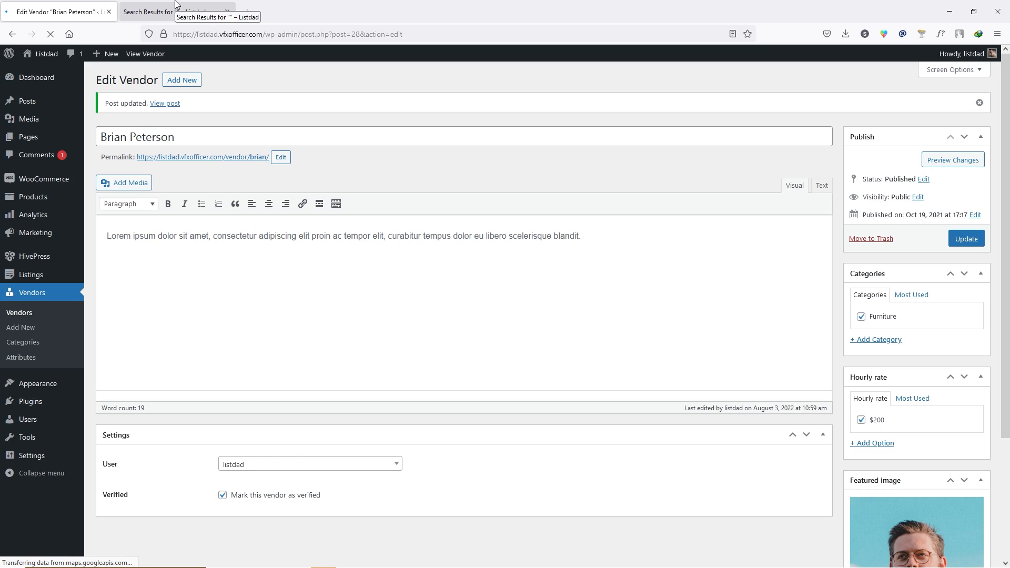
- Rerun the $200 Furniture vendor search to confirm one result, then close the results
left_click(179, 11)
left_click(243, 307)
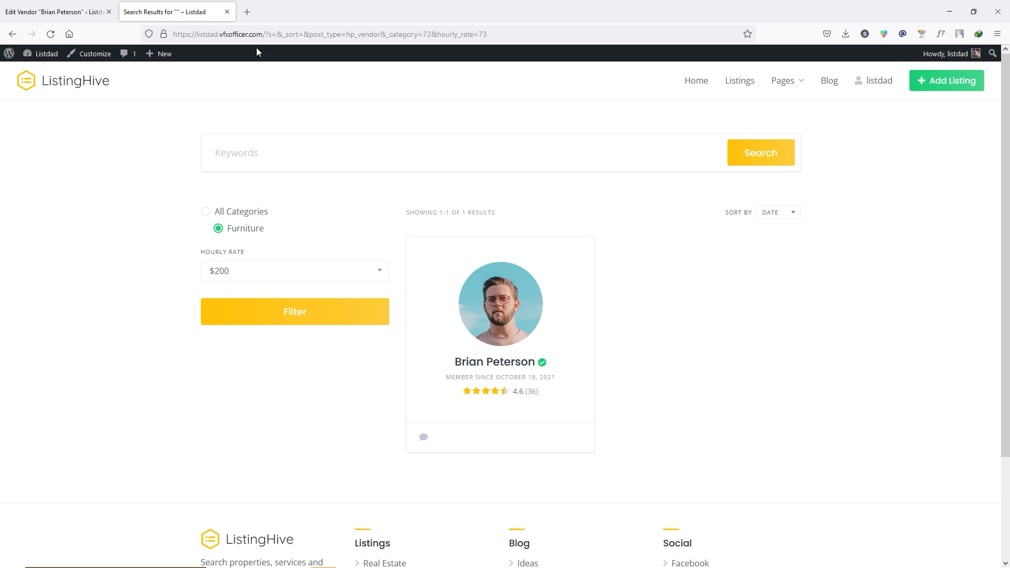
left_click(227, 13)
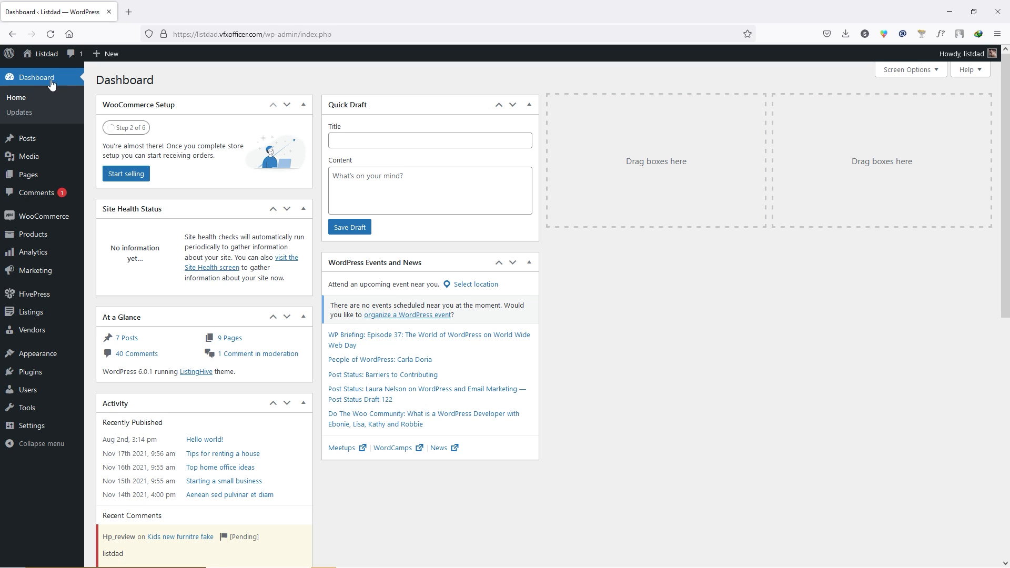
- Open the live Listdad homepage in a new tab, scroll through it, then launch the Customizer
middle_click(41, 72)
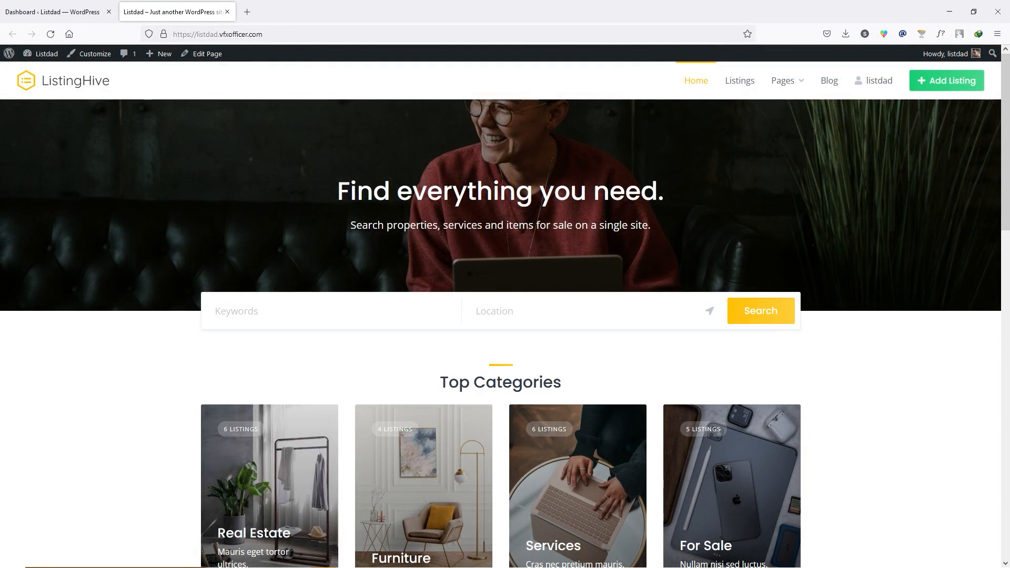
scroll(442, 241, "down", 10)
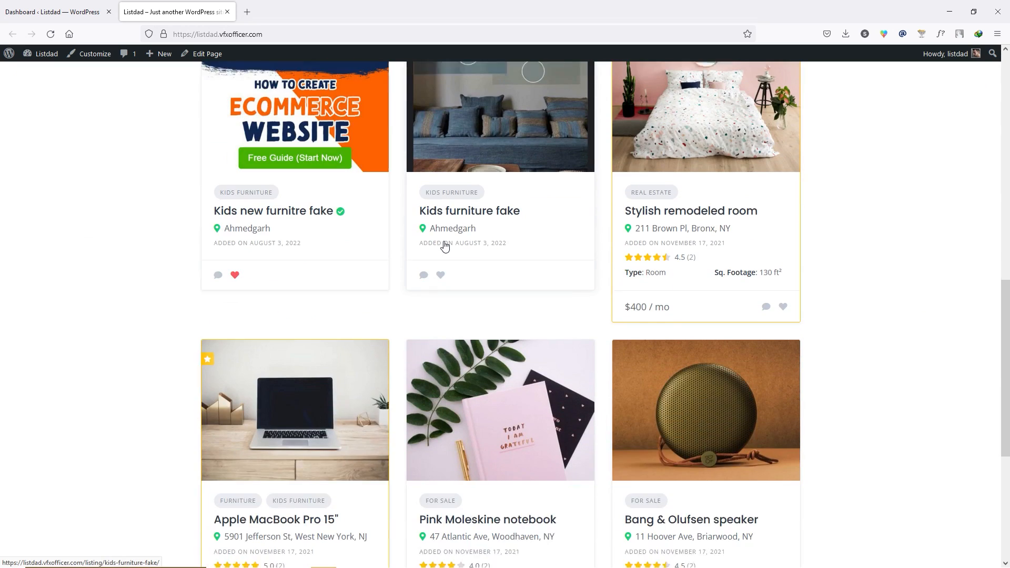
scroll(443, 242, "up", 10)
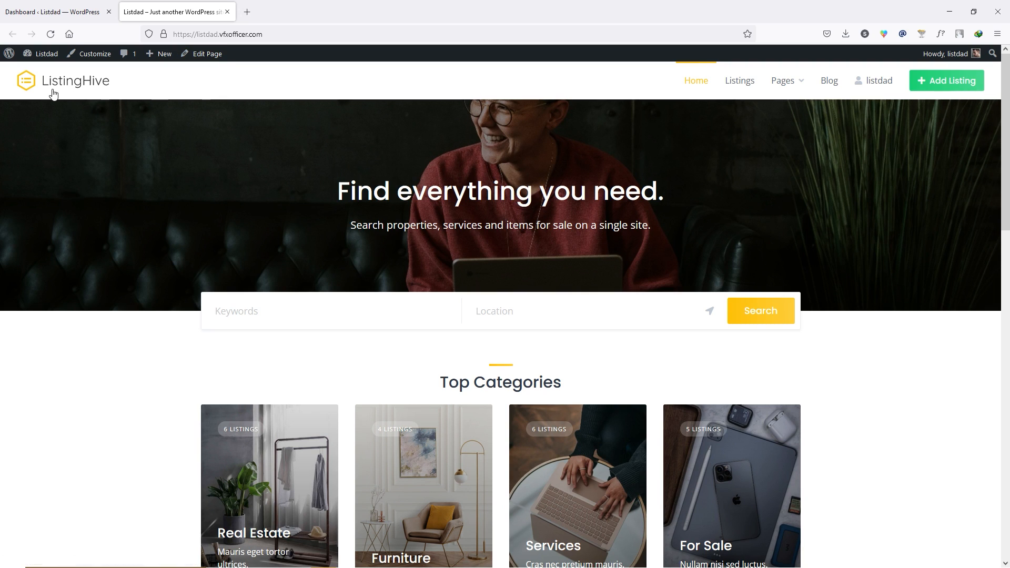
left_click(104, 61)
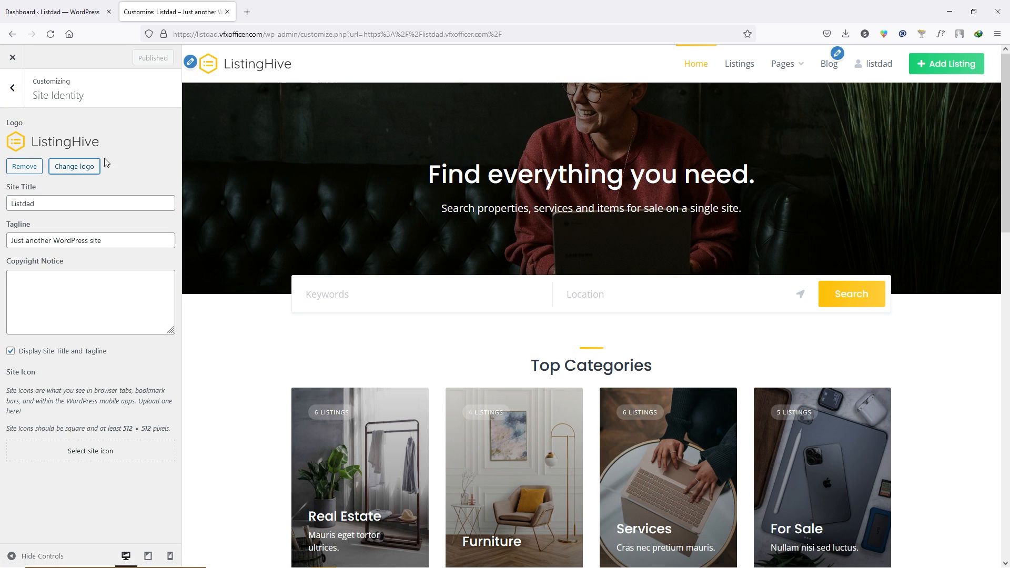
- Upload 'New_listdad logo.png' as the site logo without cropping
left_click(74, 167)
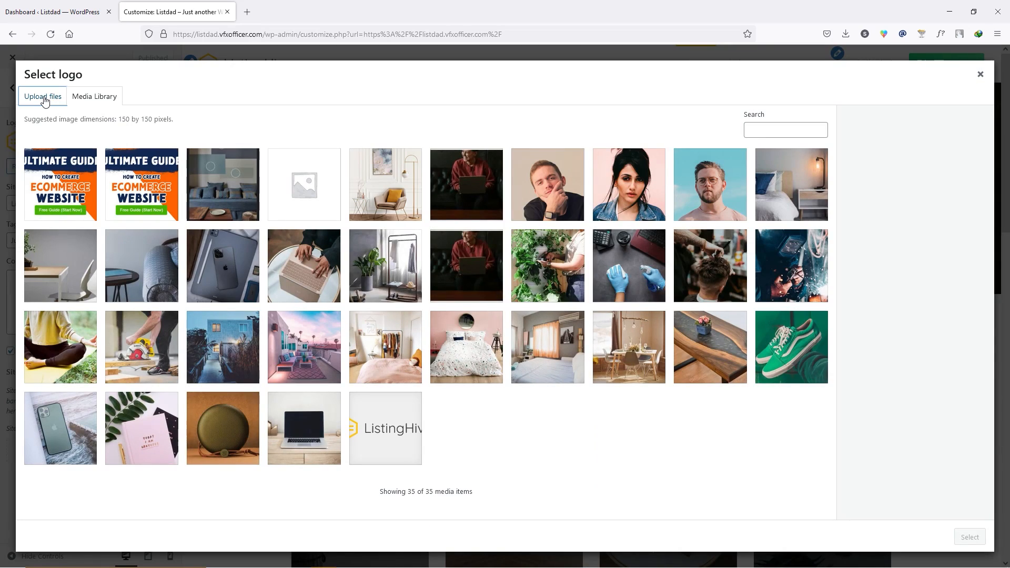
left_click(44, 99)
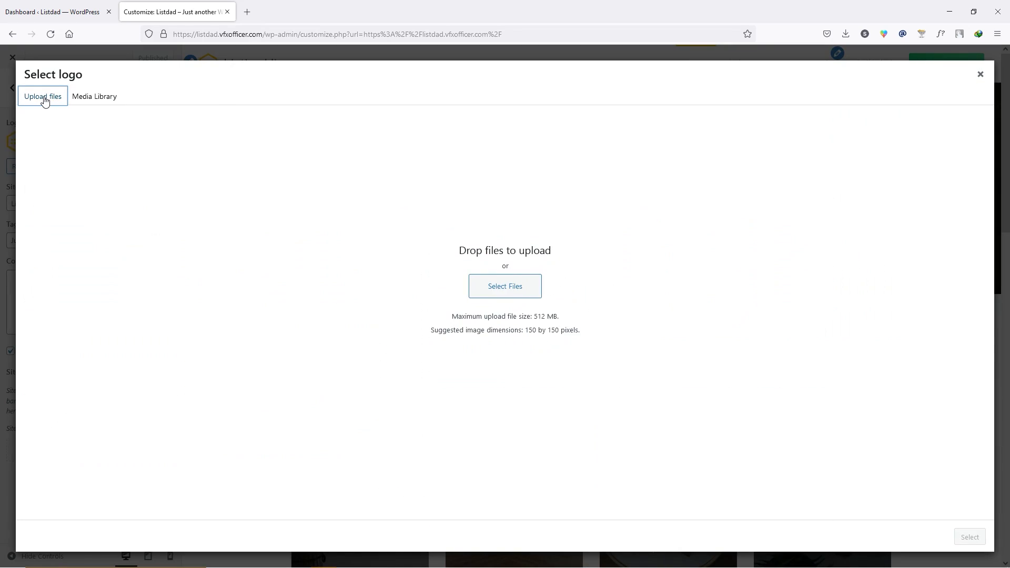
left_click(519, 293)
left_click(389, 235)
left_click(719, 443)
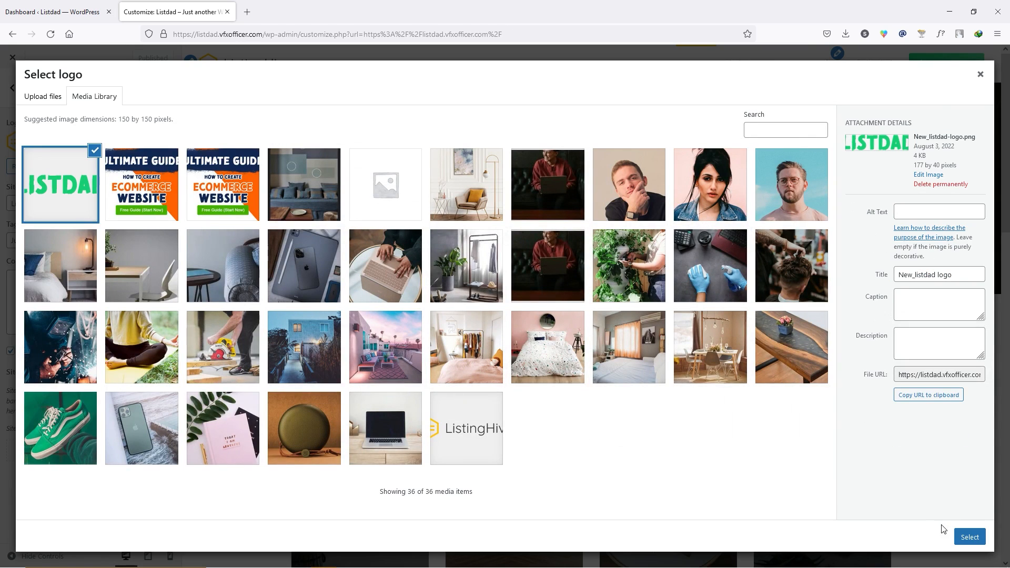
left_click(968, 537)
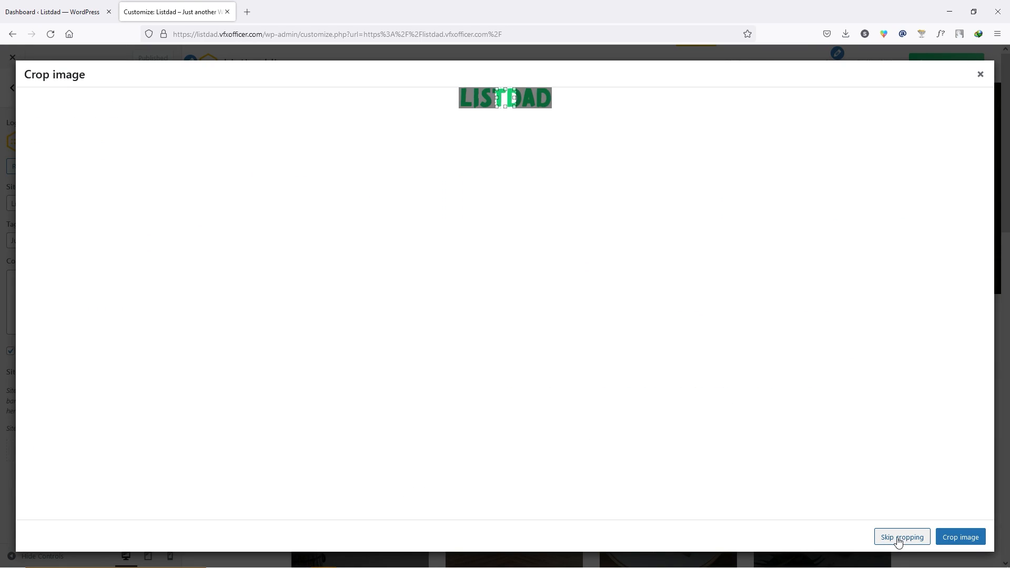
left_click(901, 539)
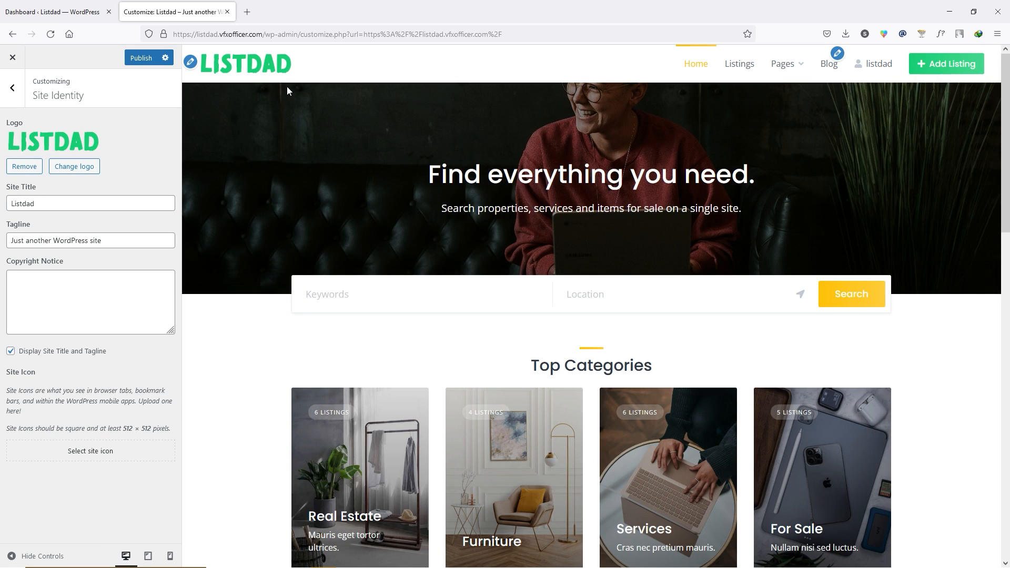
- Change the site tagline to 'Listdad Listing Portal'
left_click_drag(114, 240, 10, 240)
type("Listdad Listing Portal")
left_click(69, 287)
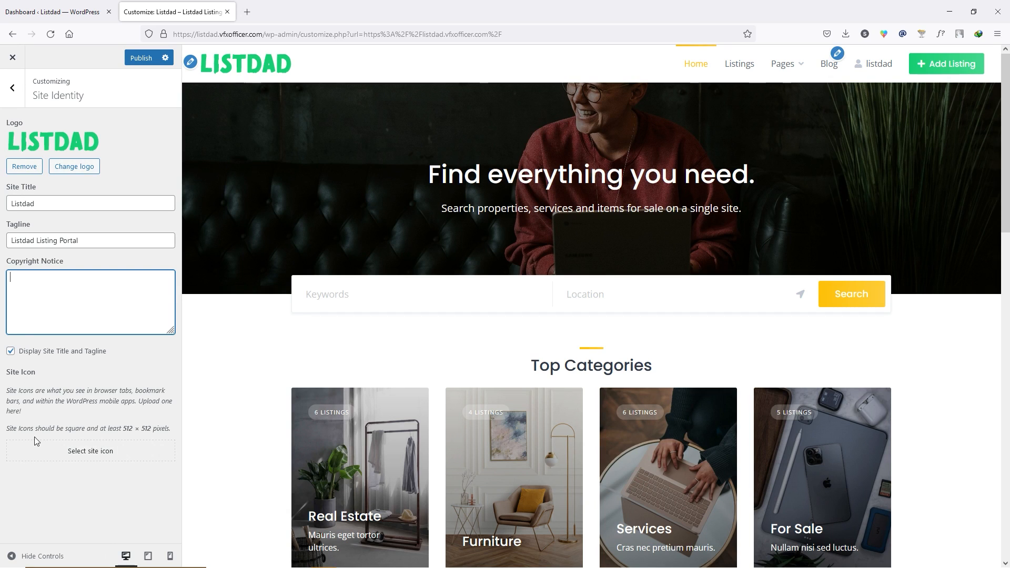
- Upload 'favicon listdad.png' as the site icon without cropping, noting the recommended 512 × 512 size
left_click(84, 453)
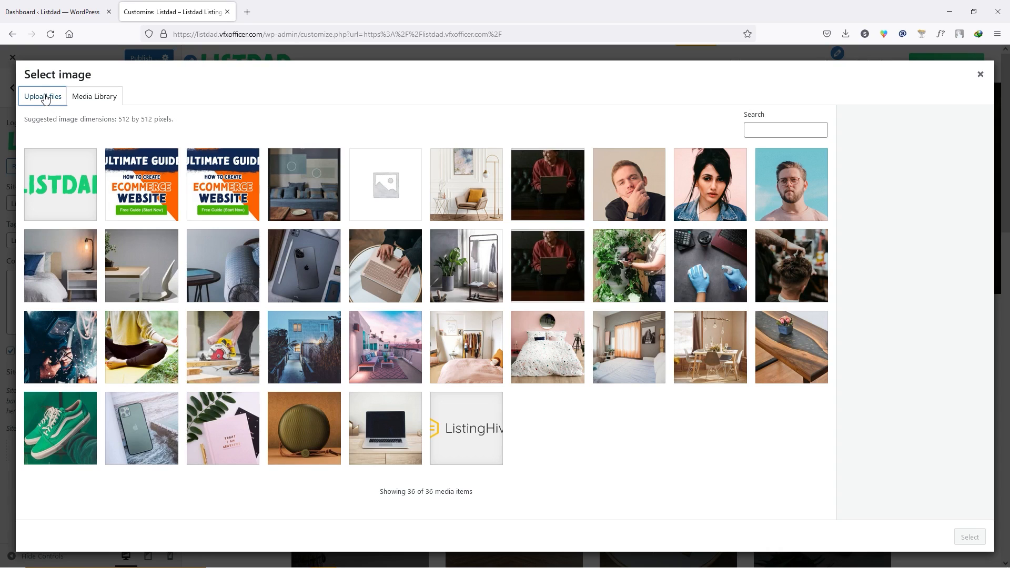
left_click(44, 98)
left_click(511, 293)
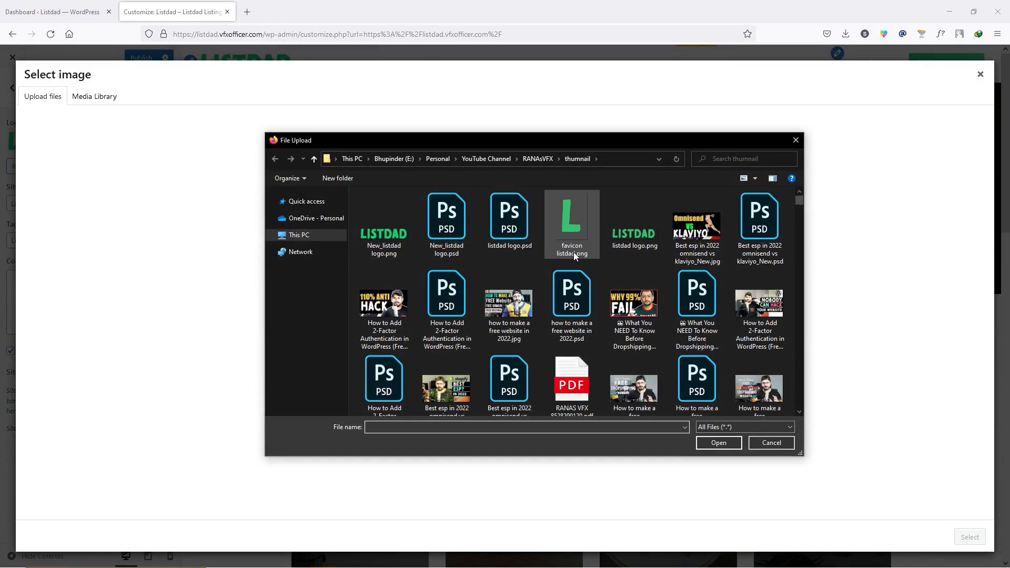
left_click(570, 229)
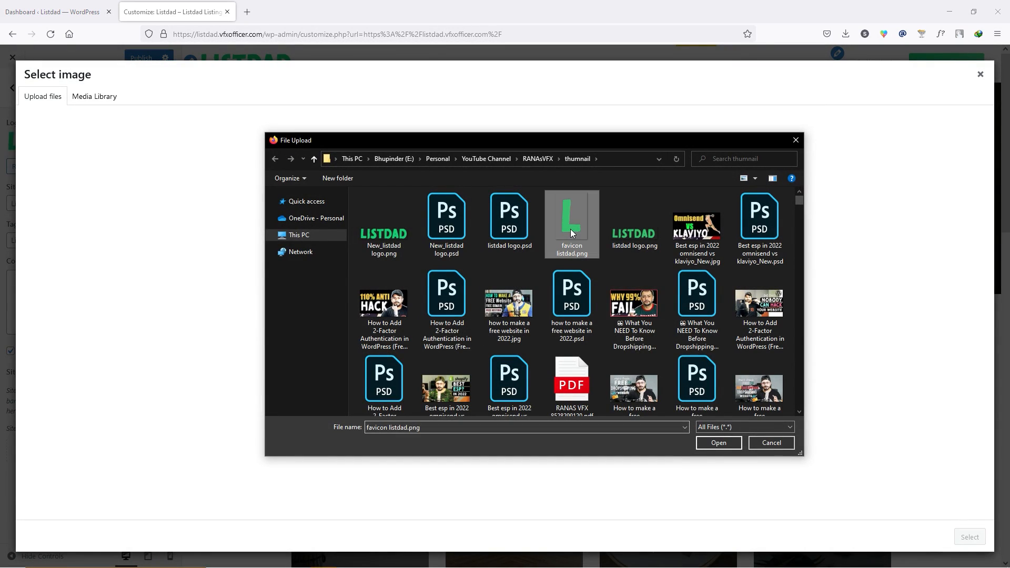
left_click(718, 442)
left_click(971, 537)
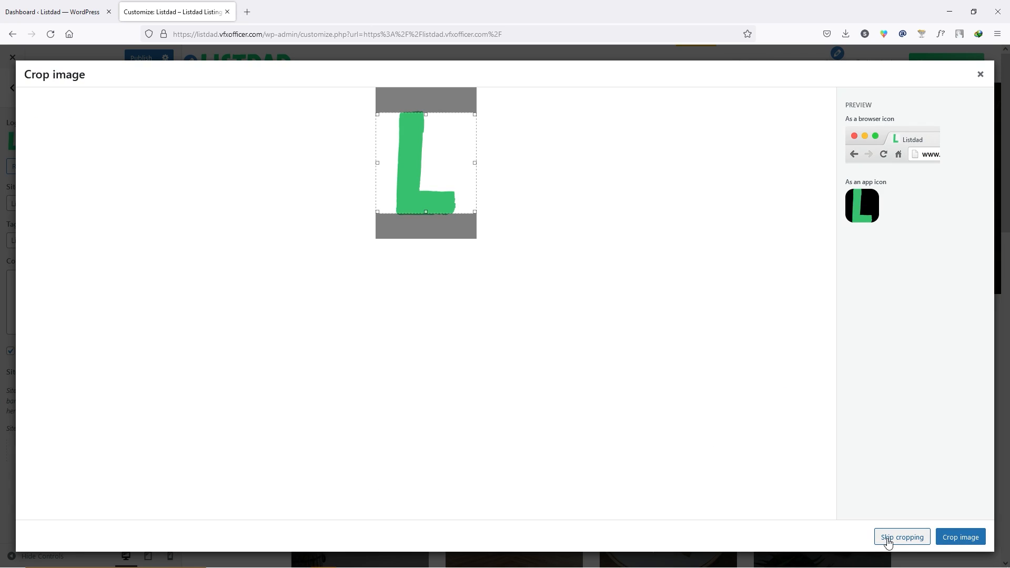
left_click(910, 540)
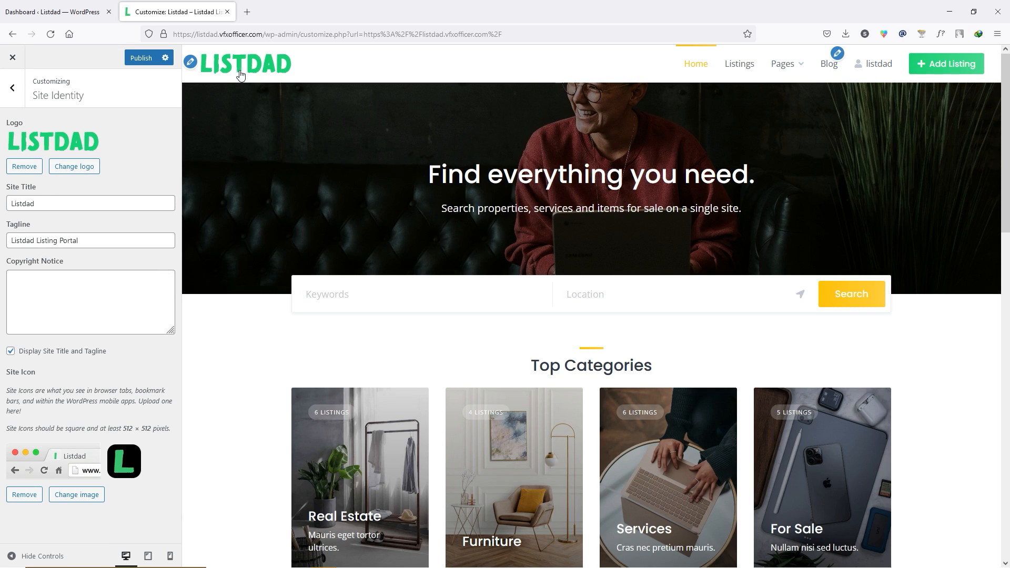
left_click_drag(123, 430, 151, 429)
left_click(151, 428)
- Check the logo's 177 × 40 pixel size, then publish the Site Identity changes
left_click(82, 166)
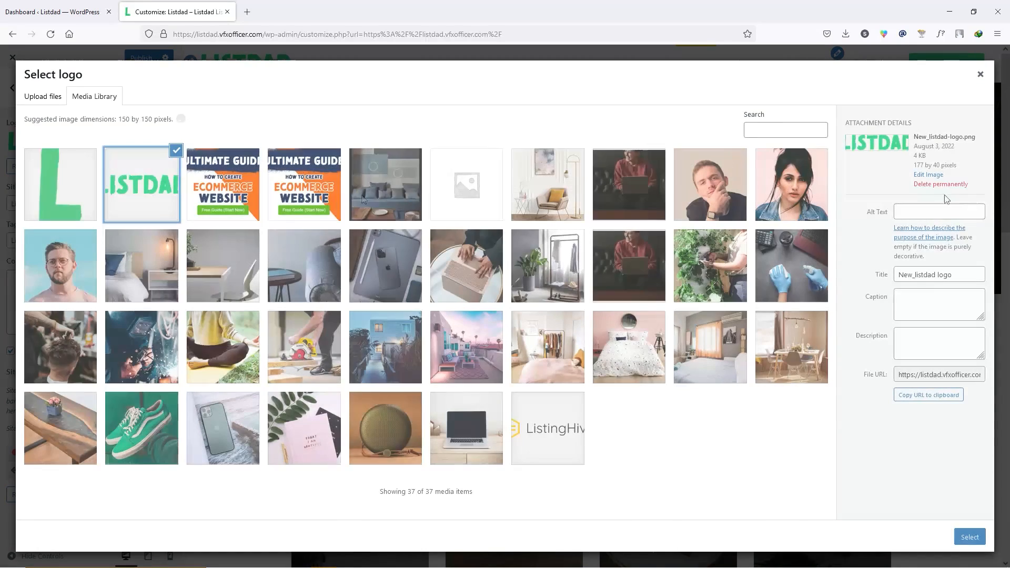
left_click_drag(914, 165, 942, 166)
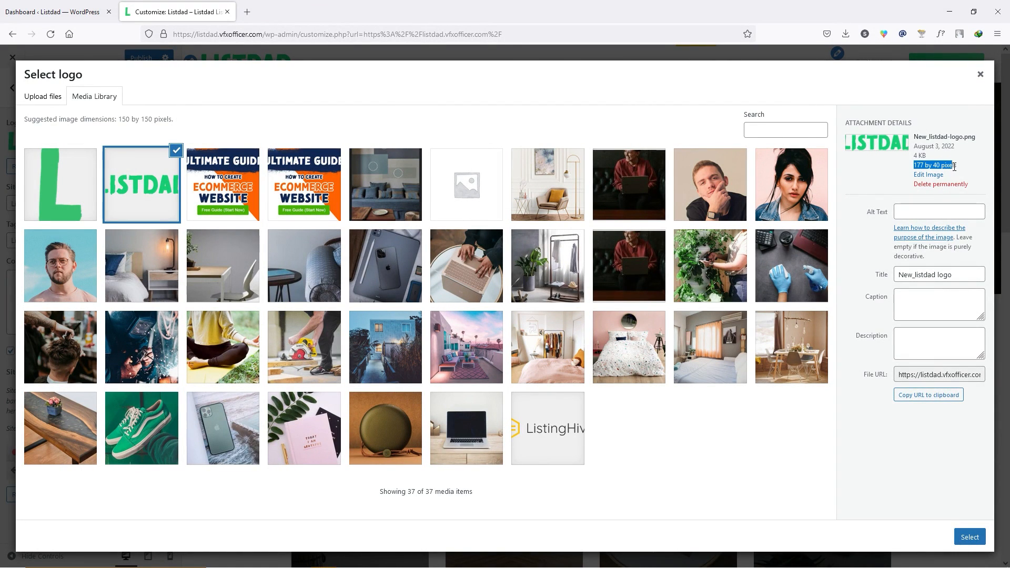
left_click(970, 537)
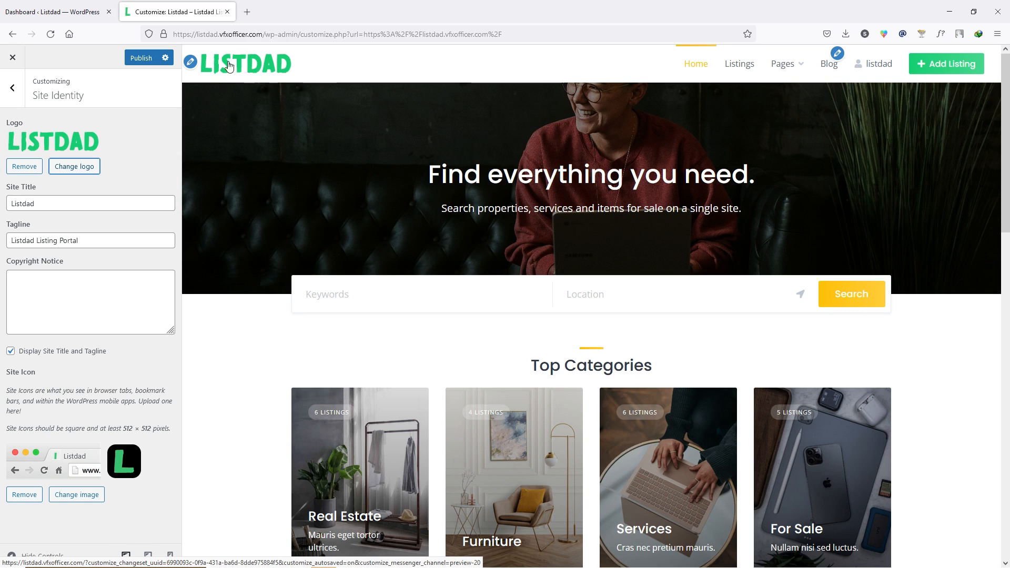
left_click(141, 59)
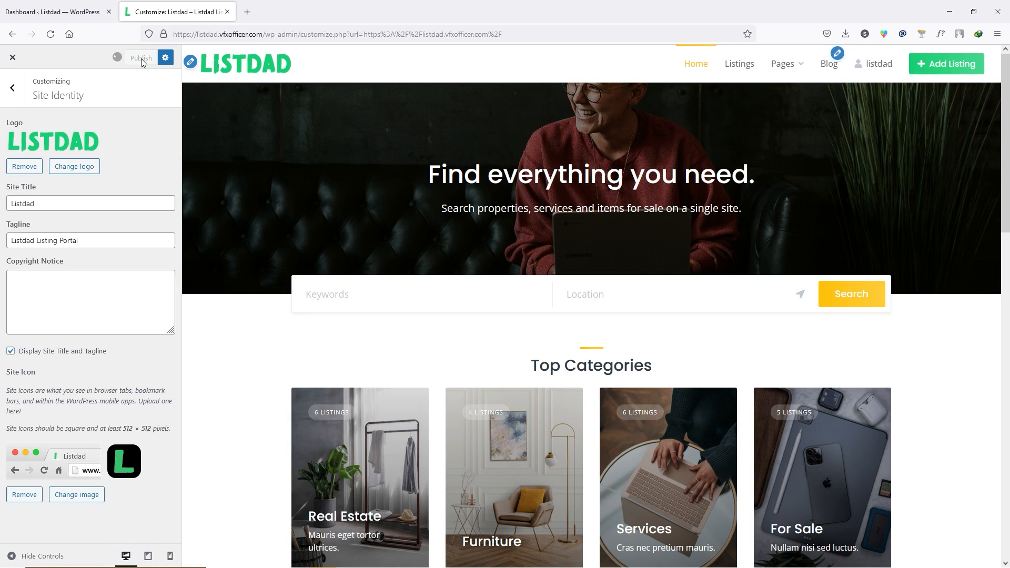
left_click(13, 95)
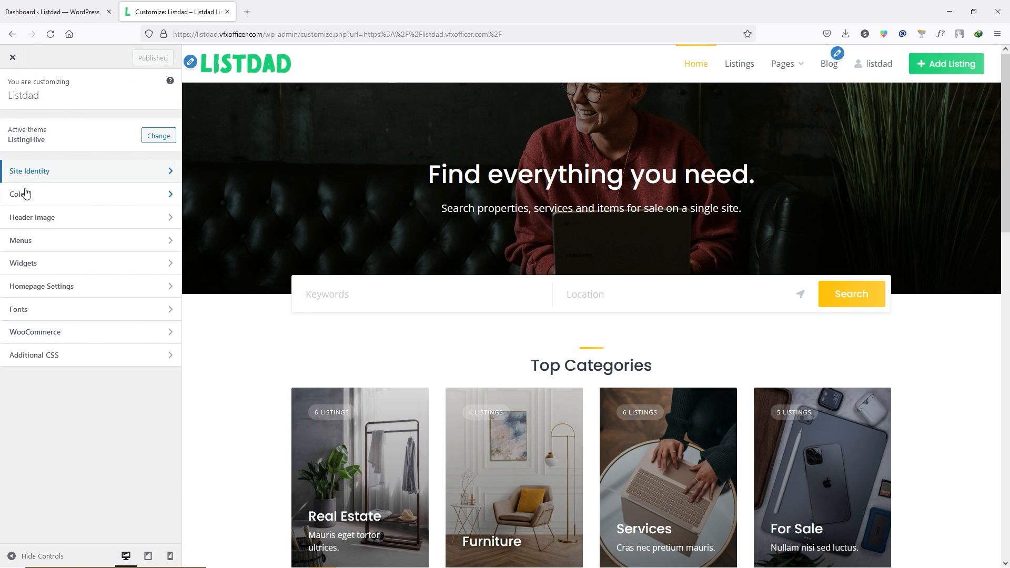
- Set the primary site colour to #15cd72 in Colors and publish it
left_click(82, 195)
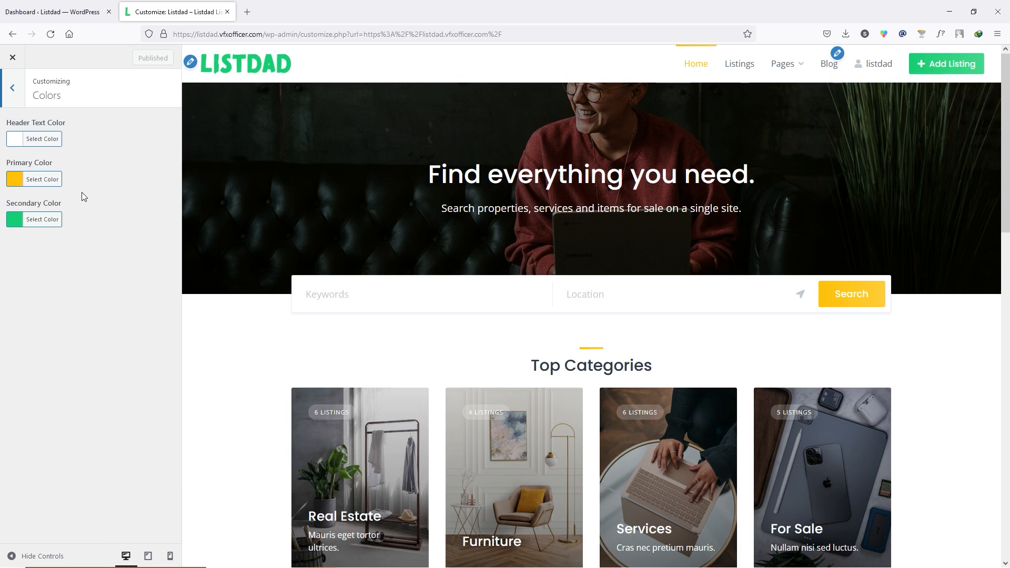
left_click(36, 219)
left_click_drag(87, 220, 70, 219)
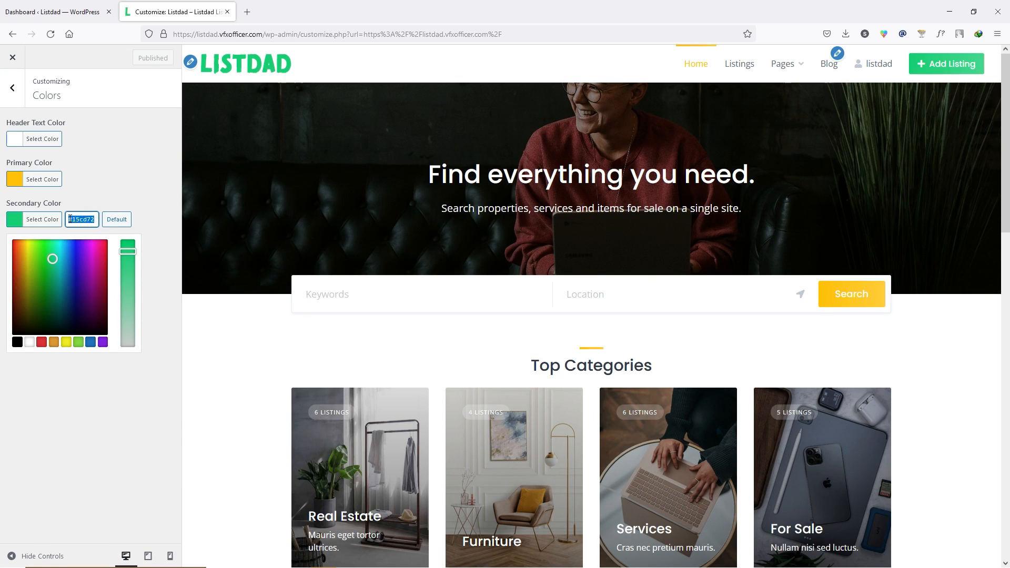
left_click(14, 179)
left_click_drag(96, 180, 69, 179)
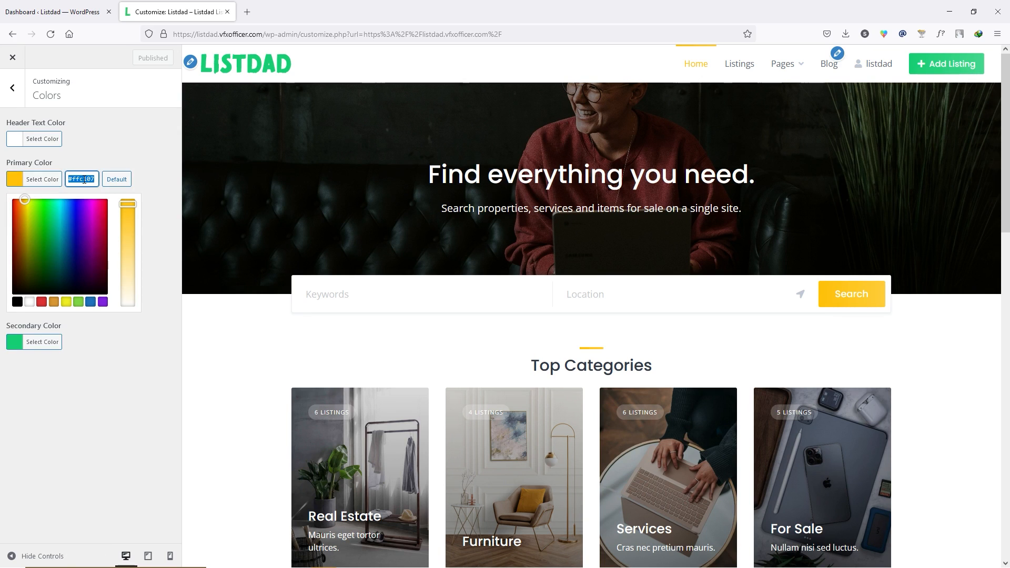
left_click(84, 179)
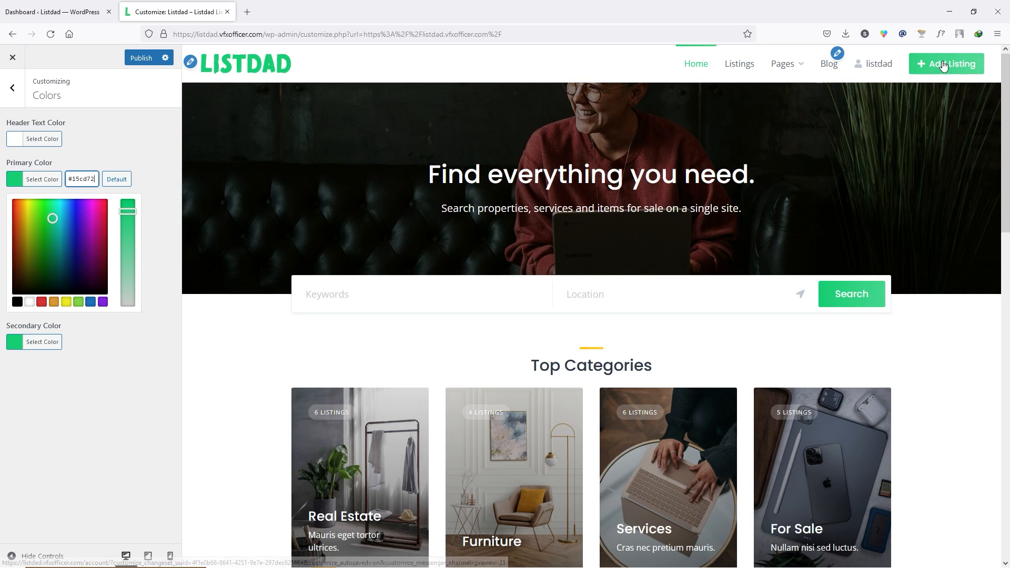
double_click(133, 124)
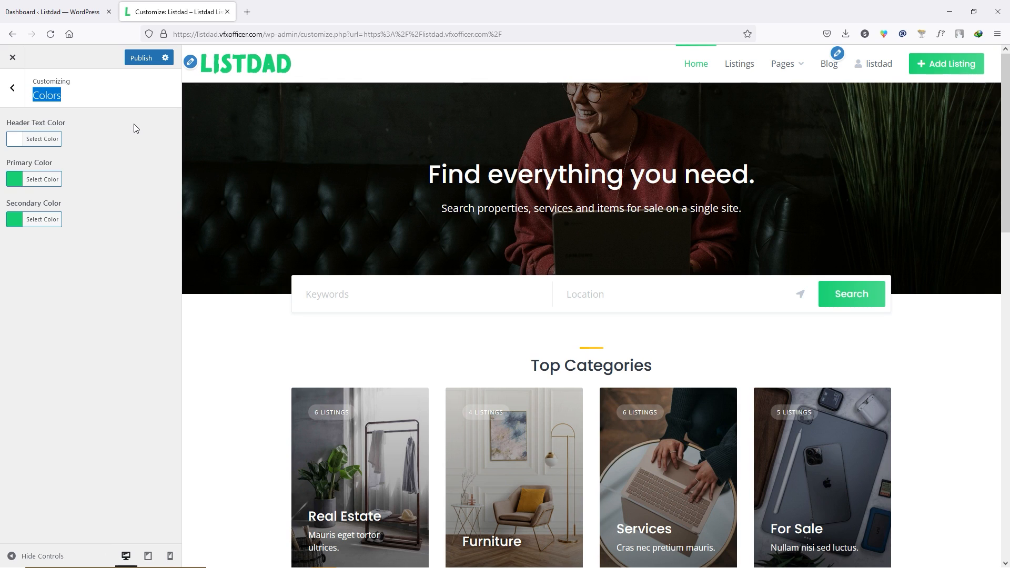
left_click(133, 126)
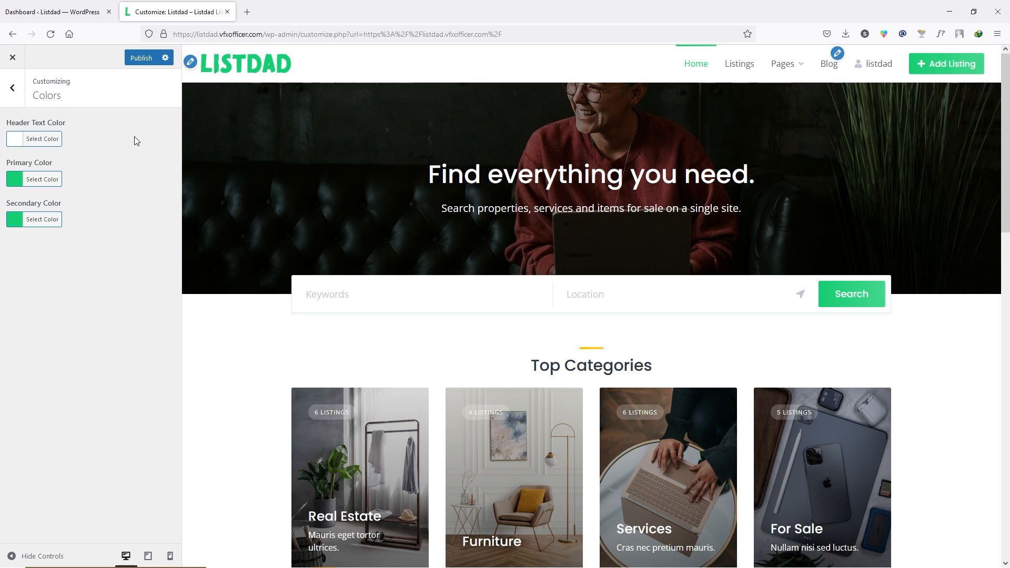
left_click(139, 59)
left_click(12, 88)
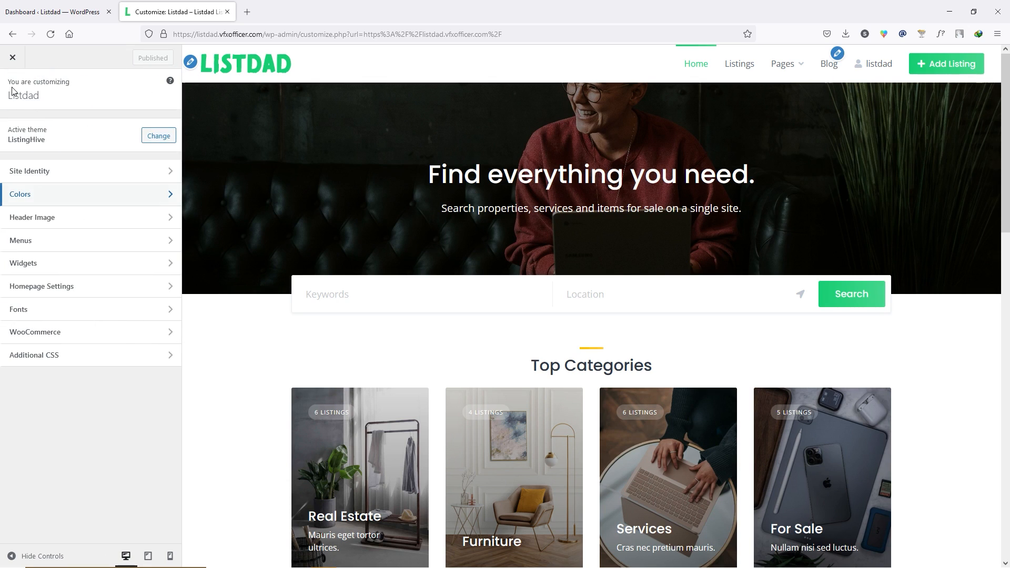
- Upload the WooCommerce Advanced Shipping image and crop it as the new header image
left_click(31, 217)
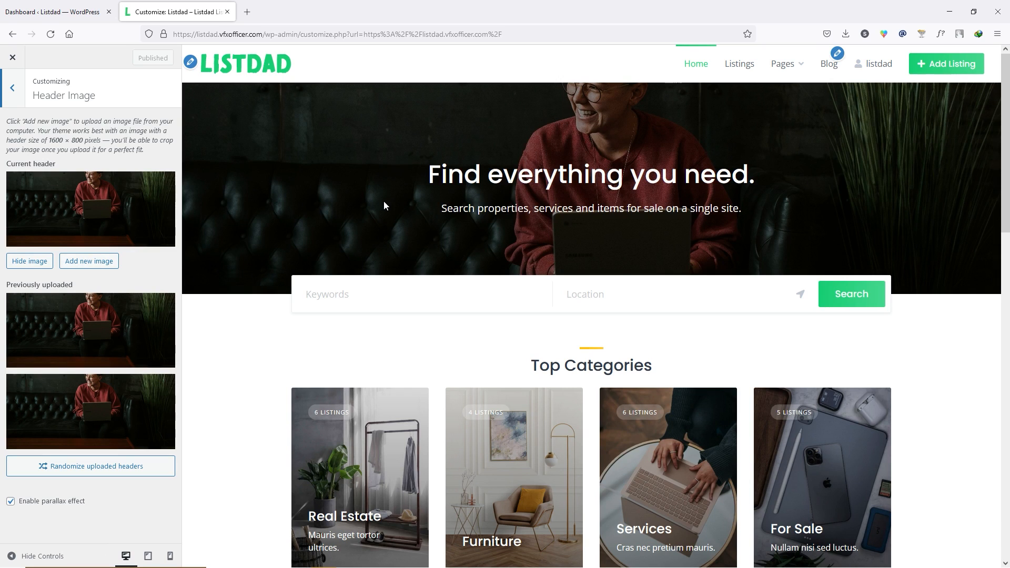
left_click(96, 262)
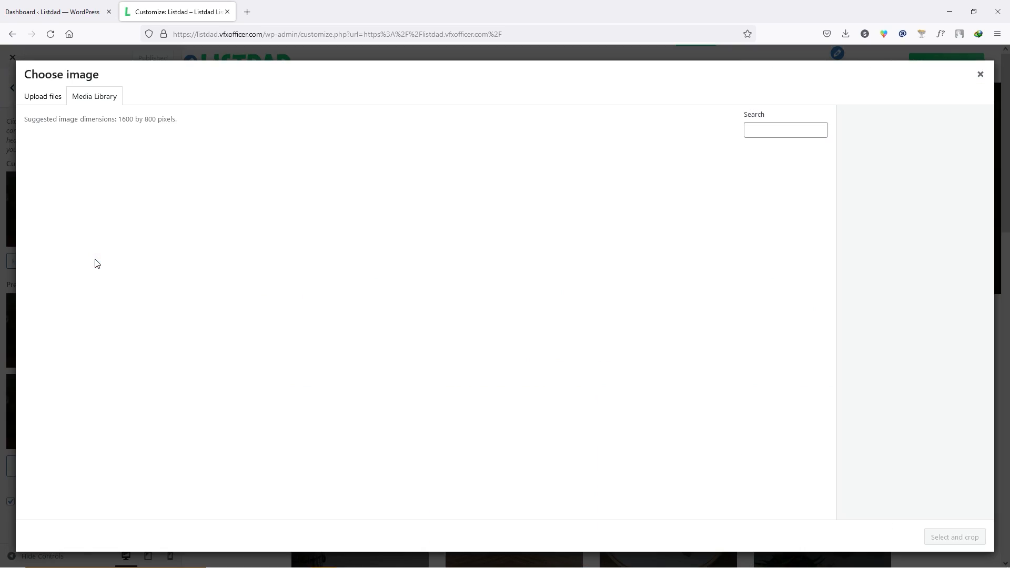
left_click(38, 98)
left_click(512, 289)
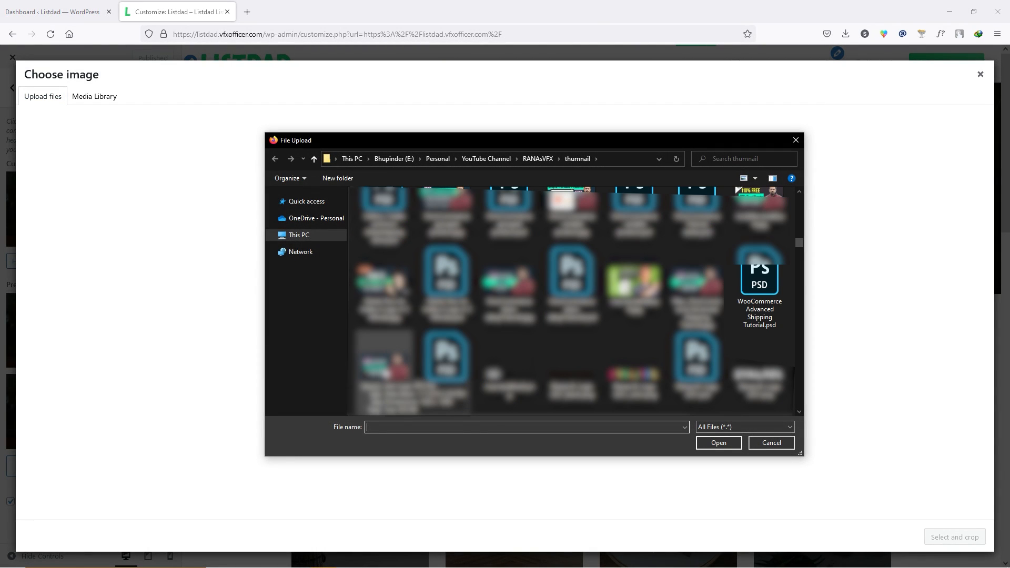
left_click(384, 357)
left_click(718, 442)
left_click(937, 537)
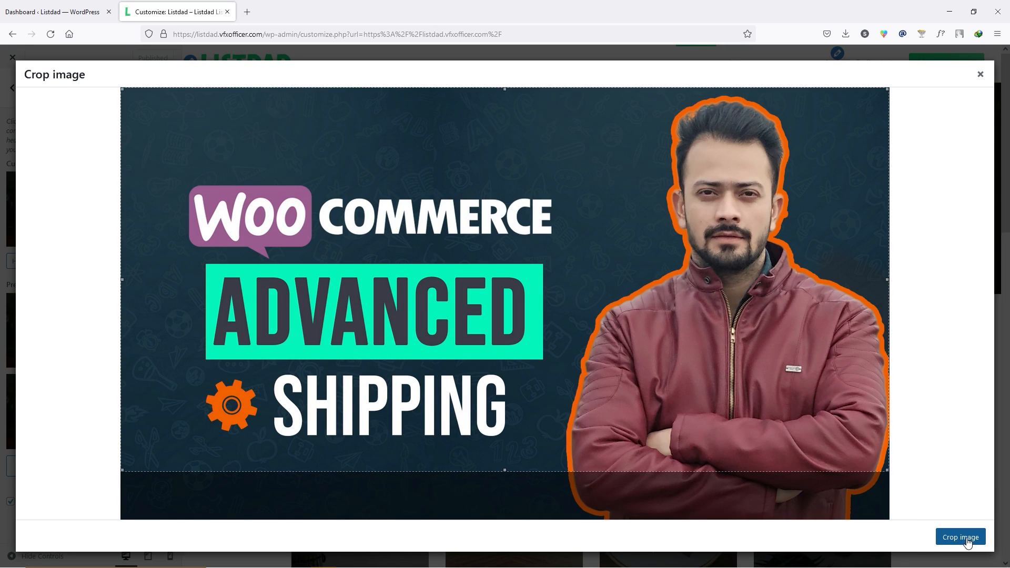
left_click(967, 541)
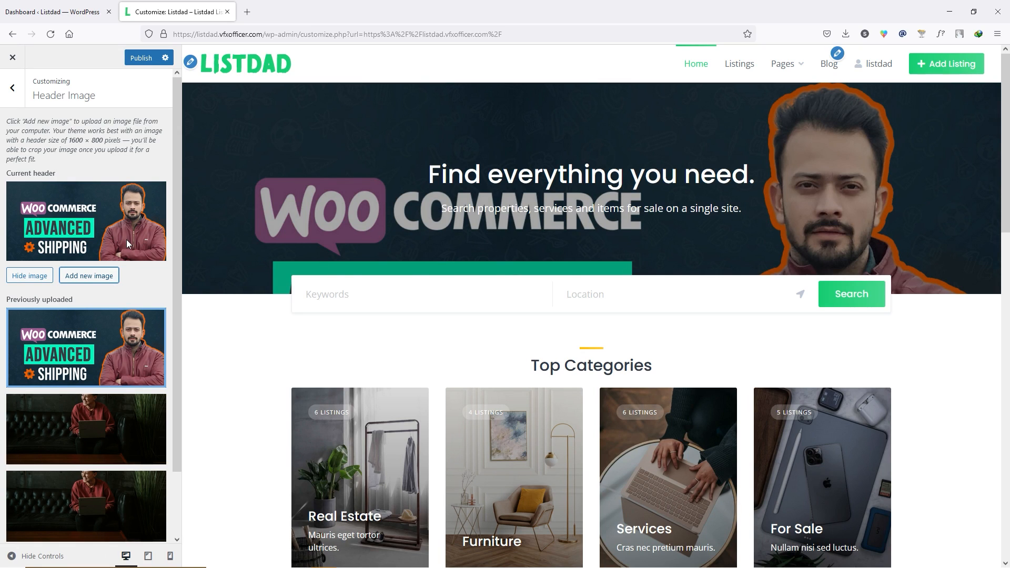
- Publish the new header image, view it on the live homepage, and reopen the Customizer
scroll(106, 350, "down", 2)
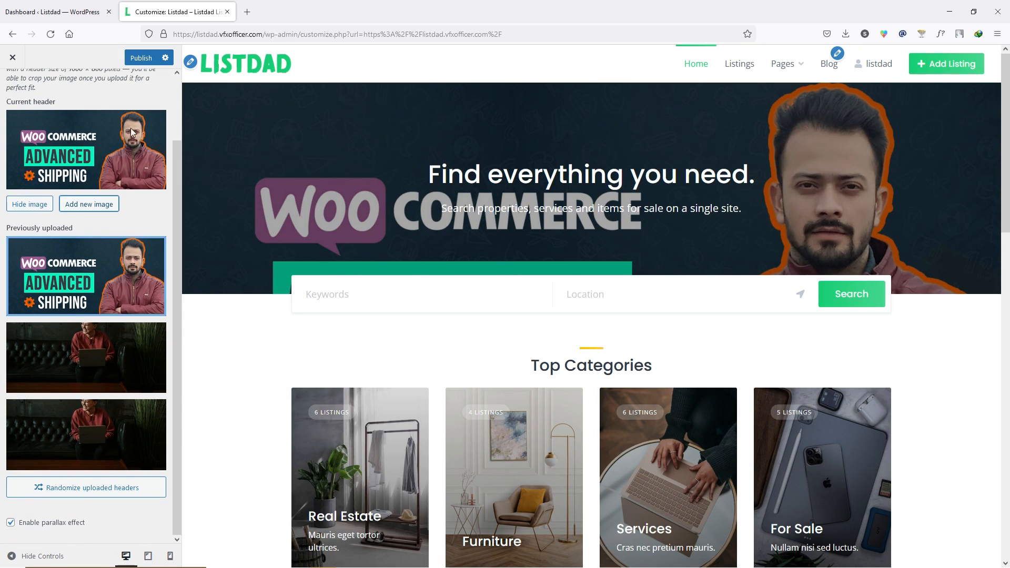
left_click(141, 59)
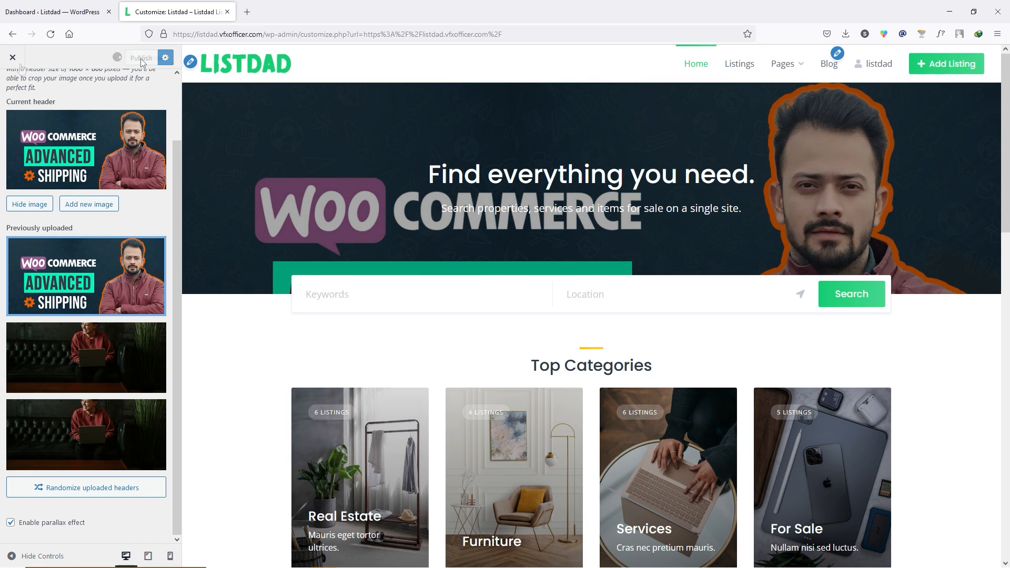
left_click(13, 59)
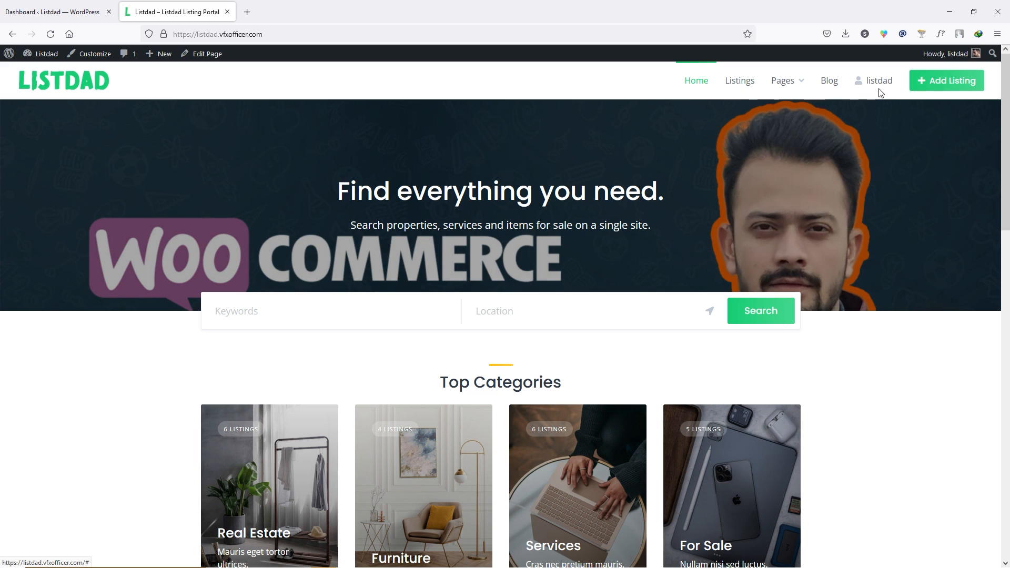
left_click(91, 58)
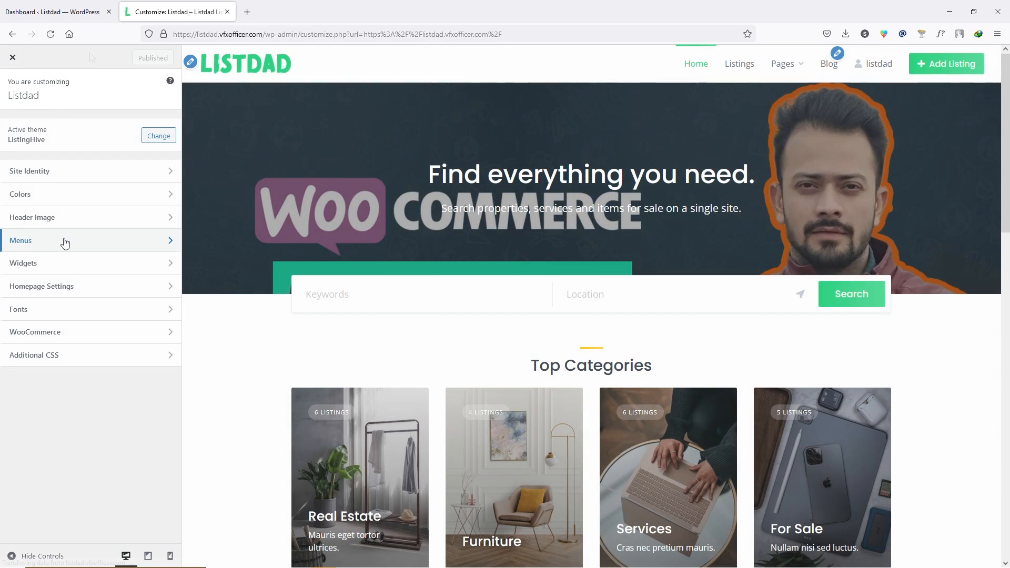
- In the Header menu, nest Blog under Third Item in the Pages dropdown
left_click(63, 241)
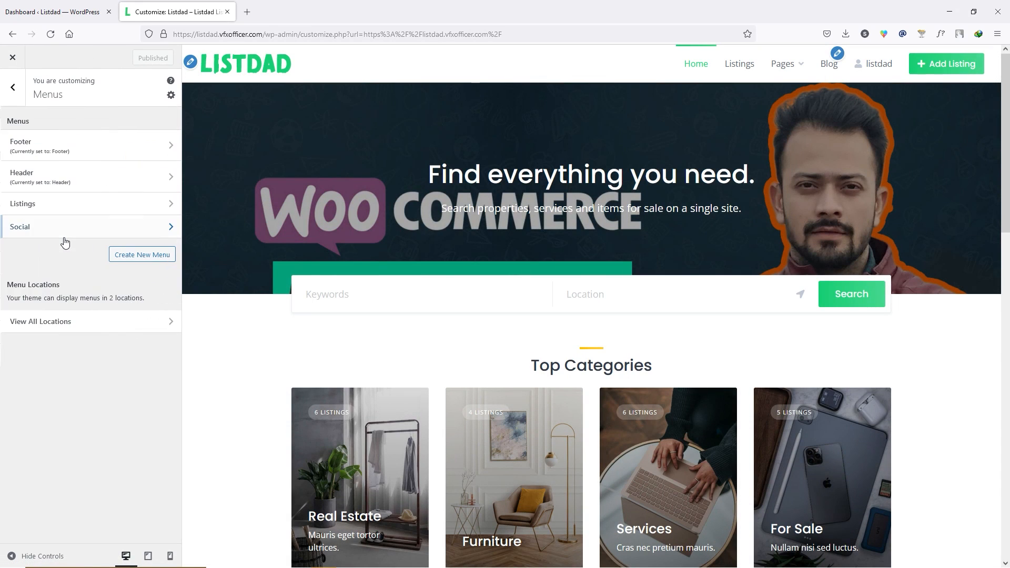
left_click(66, 176)
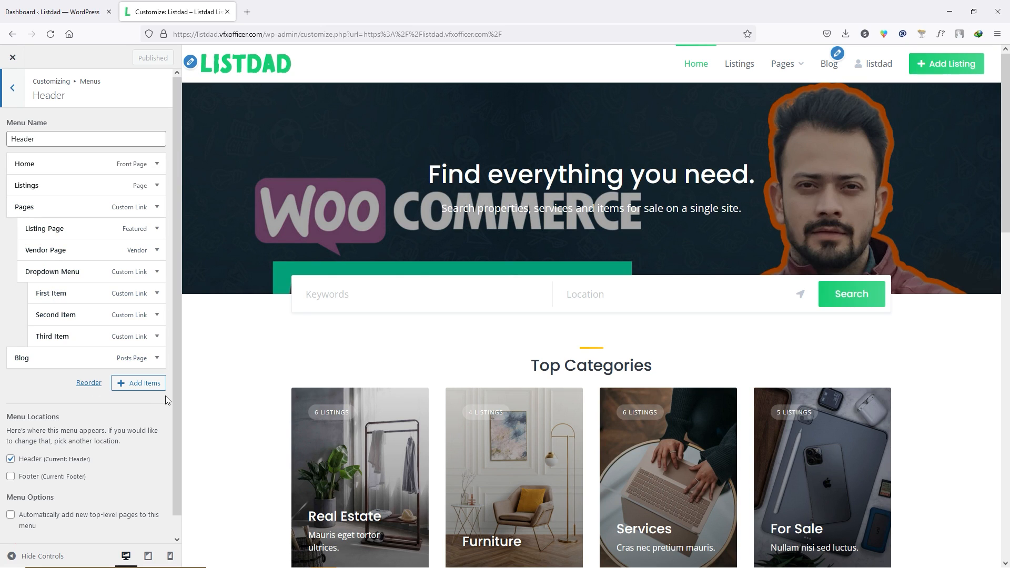
left_click_drag(24, 357, 55, 356)
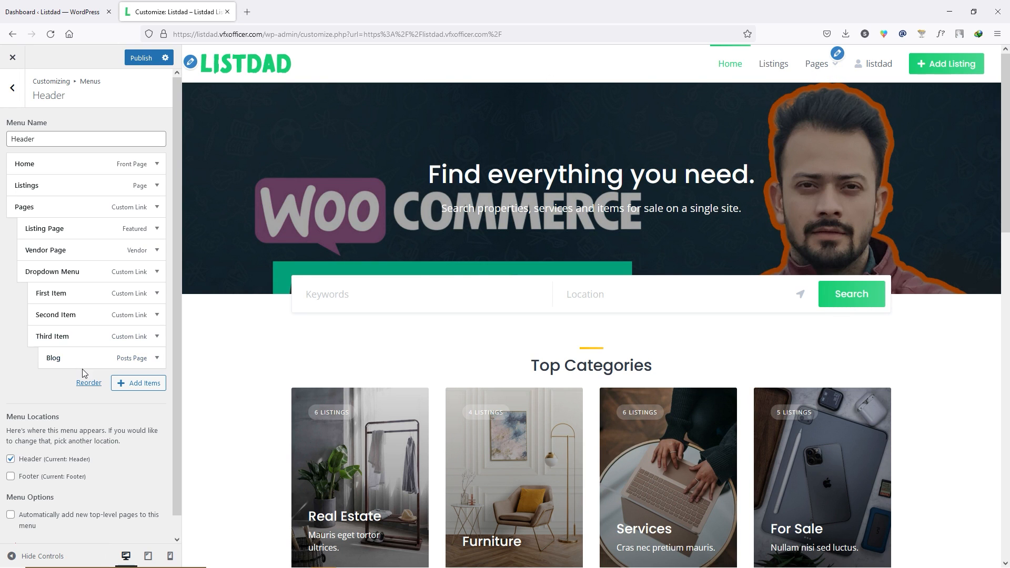
- Add the Vendors page to the Header menu, publish it, and open the Footer menu
left_click(139, 384)
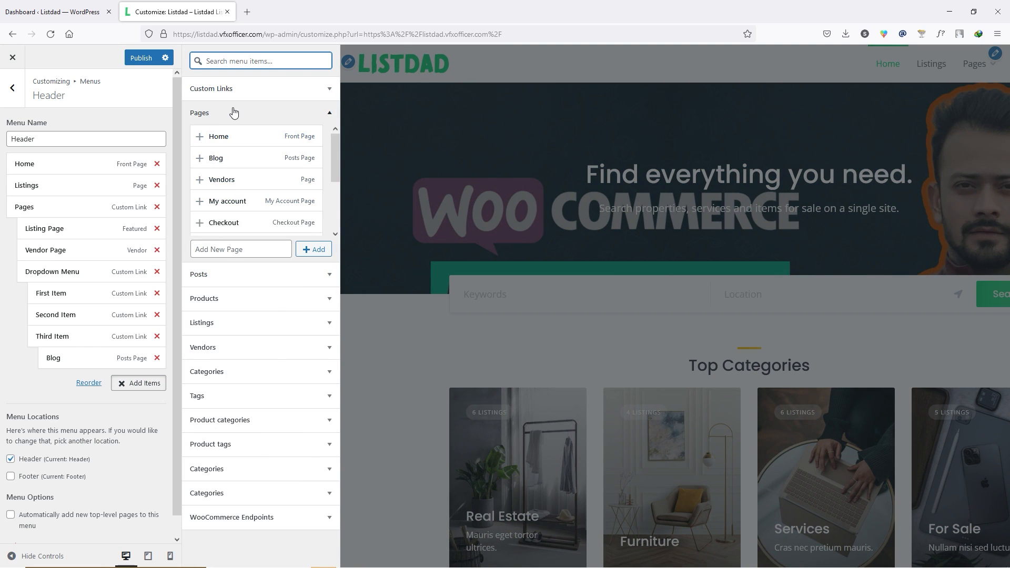
scroll(243, 192, "down", 4)
scroll(244, 190, "up", 4)
left_click(242, 180)
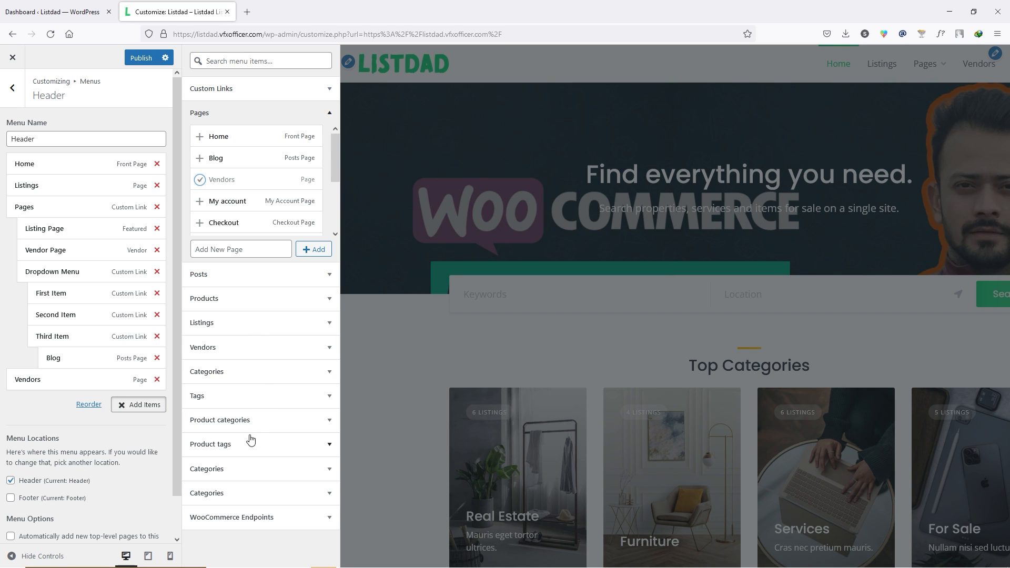
scroll(114, 158, "down", 2)
scroll(125, 210, "up", 2)
left_click(141, 58)
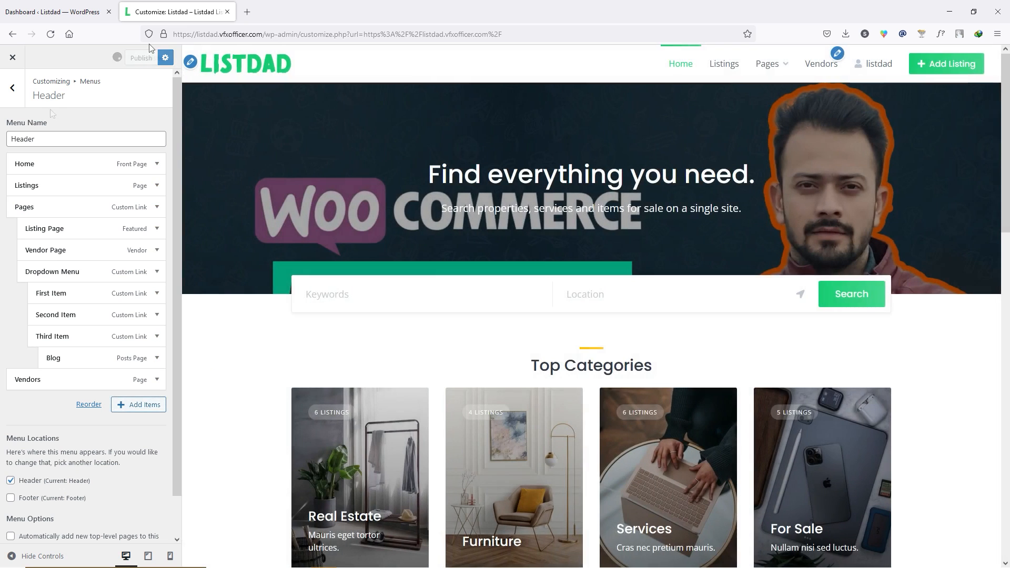
left_click(12, 88)
left_click(62, 145)
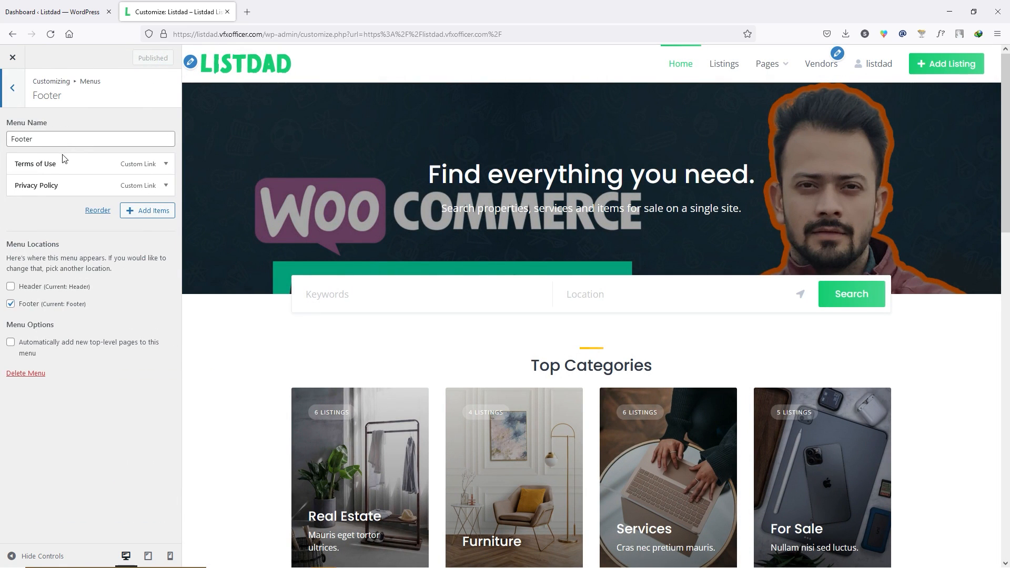
- Browse the Footer menu's addable pages without changes, then open the Listings menu
scroll(480, 326, "down", 15)
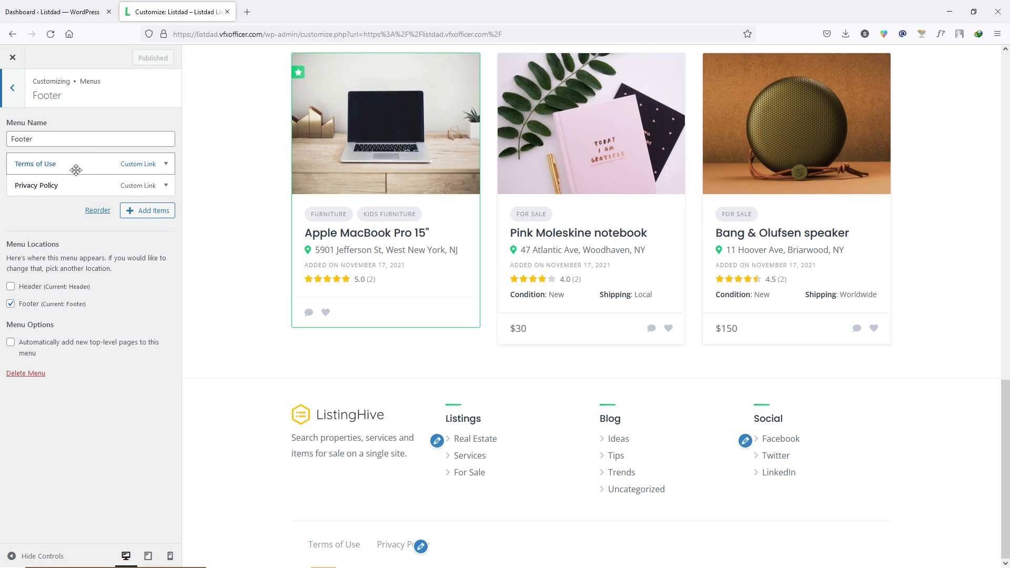
left_click(147, 211)
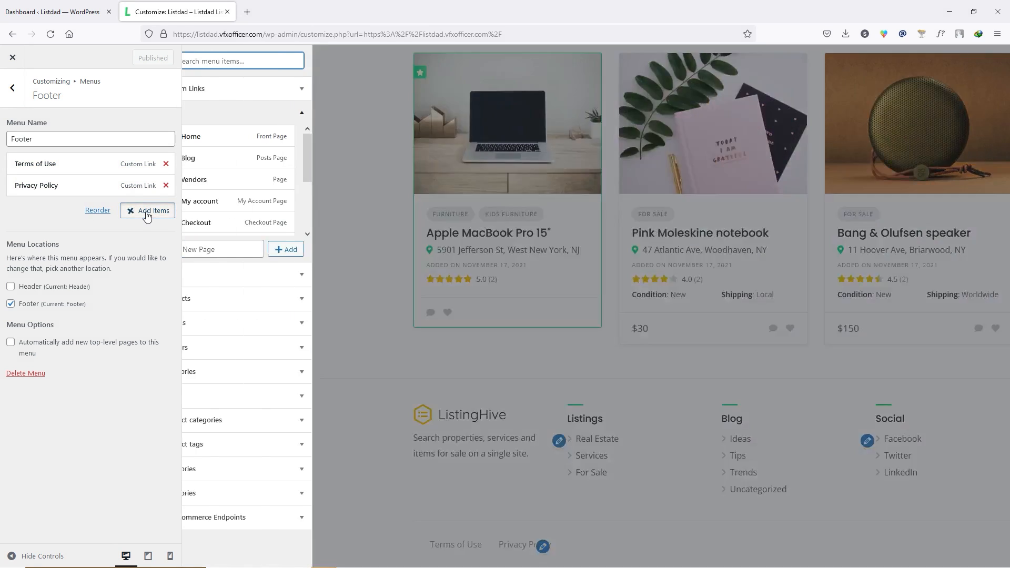
left_click(314, 114)
left_click(226, 112)
scroll(239, 175, "down", 3)
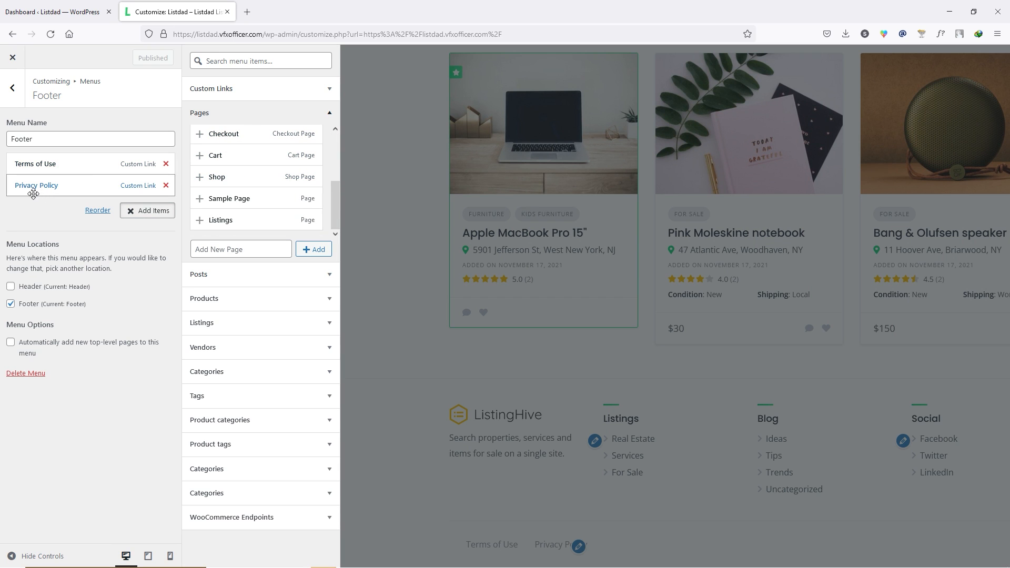
left_click(16, 96)
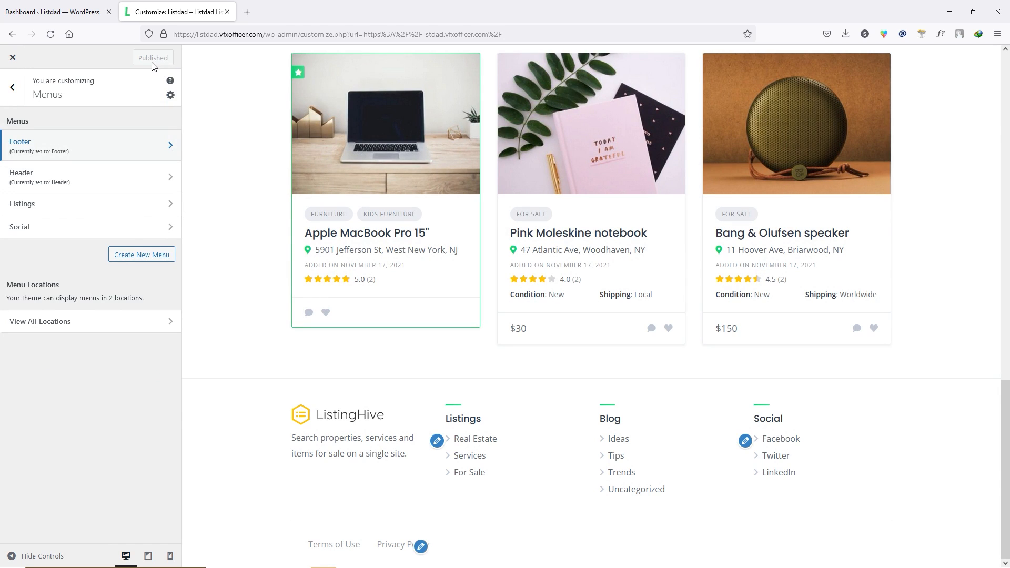
left_click(73, 207)
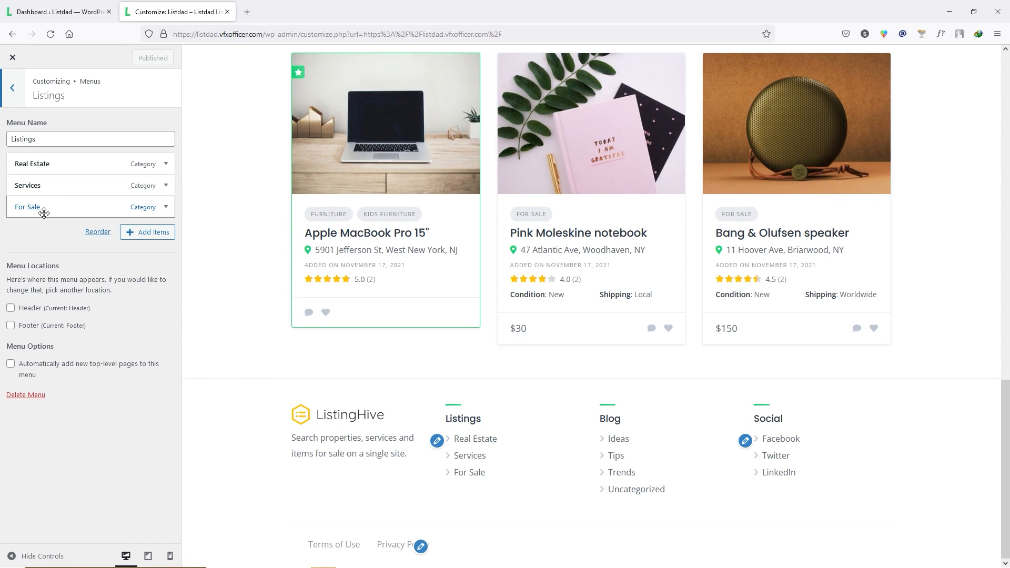
- Add the Kids Furniture listing category to the Listings menu and publish it
left_click(157, 232)
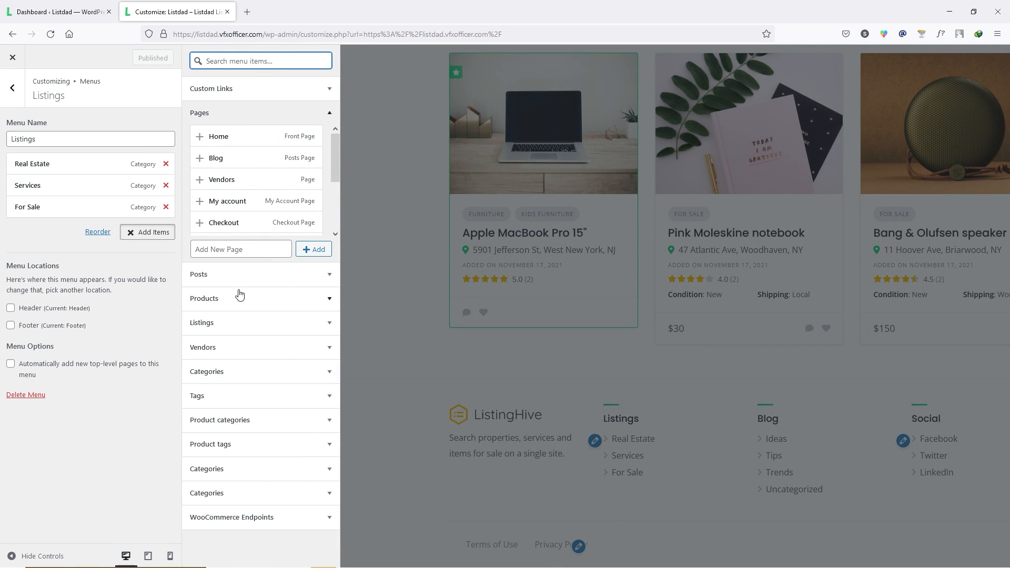
left_click(240, 371)
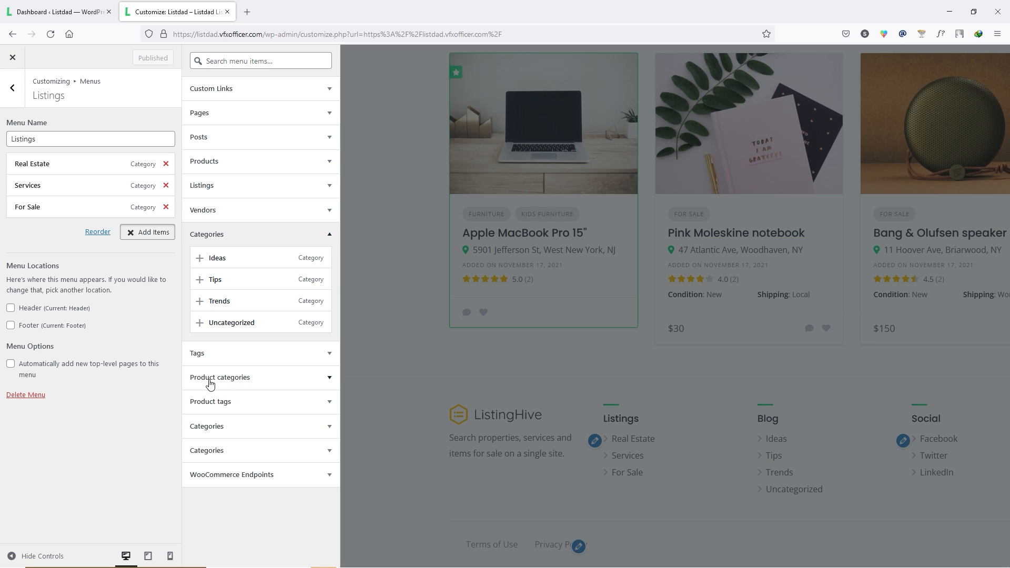
left_click(223, 425)
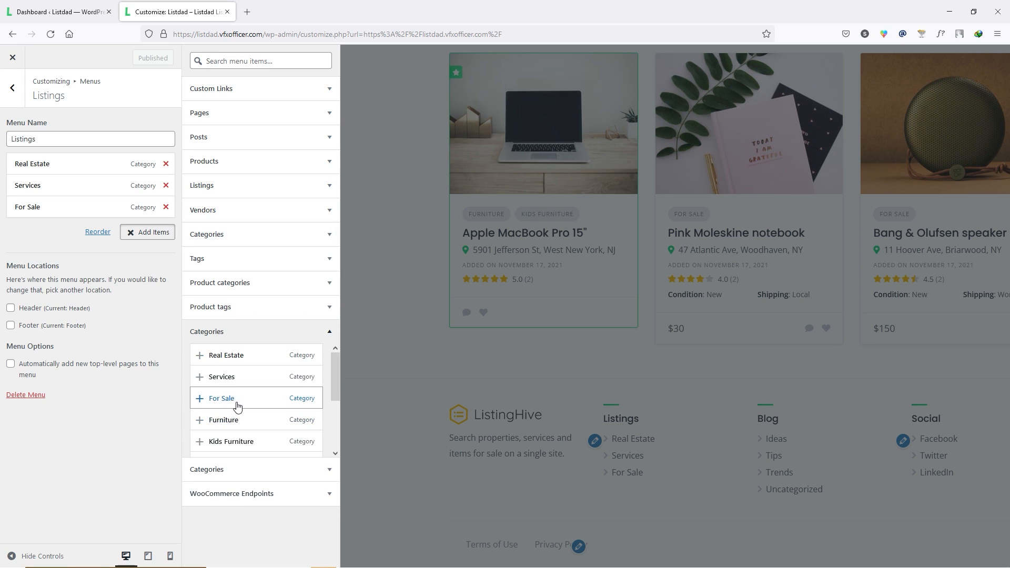
scroll(233, 413, "down", 2)
left_click(199, 388)
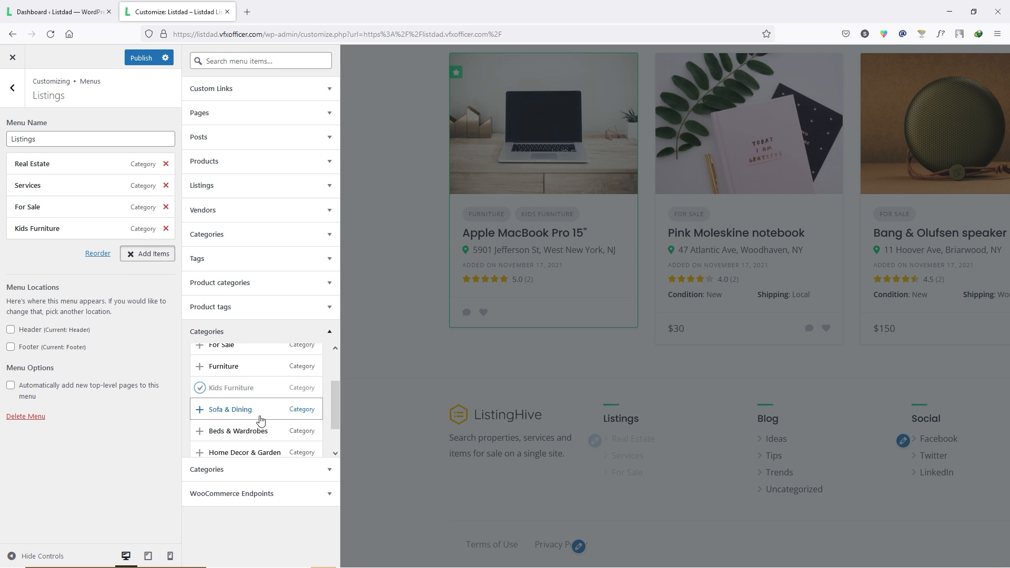
left_click(383, 484)
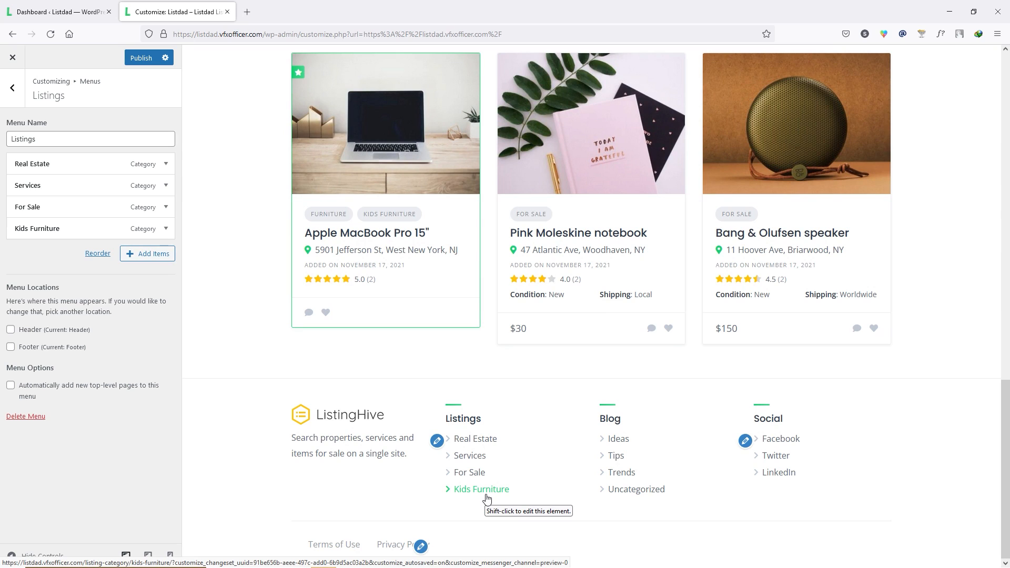
left_click(145, 59)
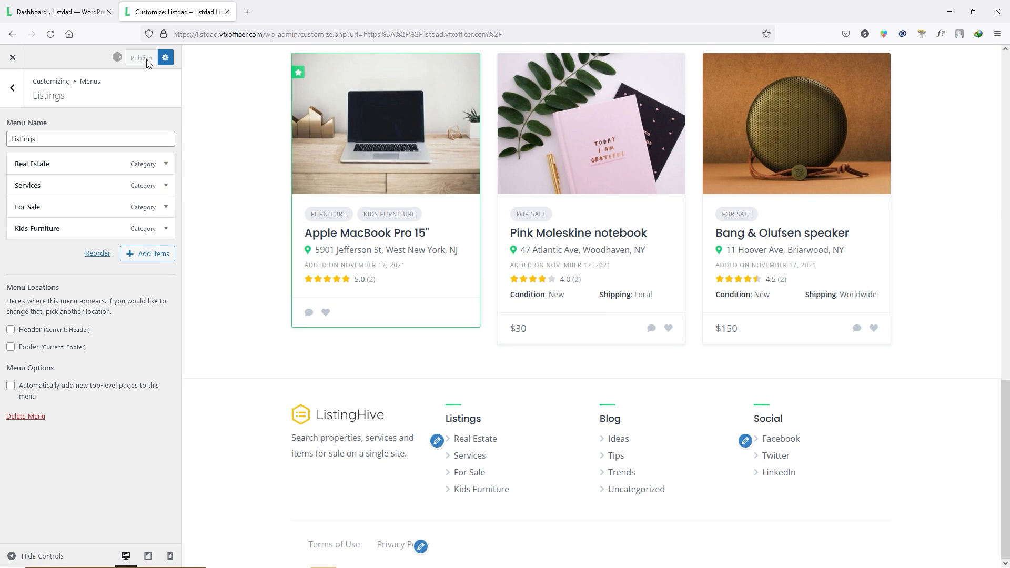
left_click(12, 87)
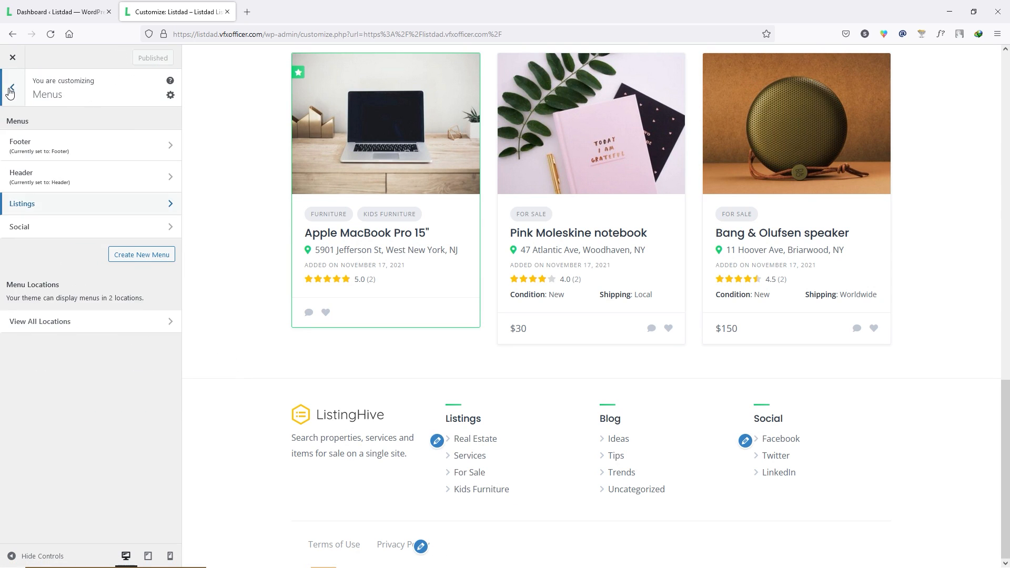
- In the Social menu, change the Facebook item's URL to the Facebook profile address
left_click(21, 228)
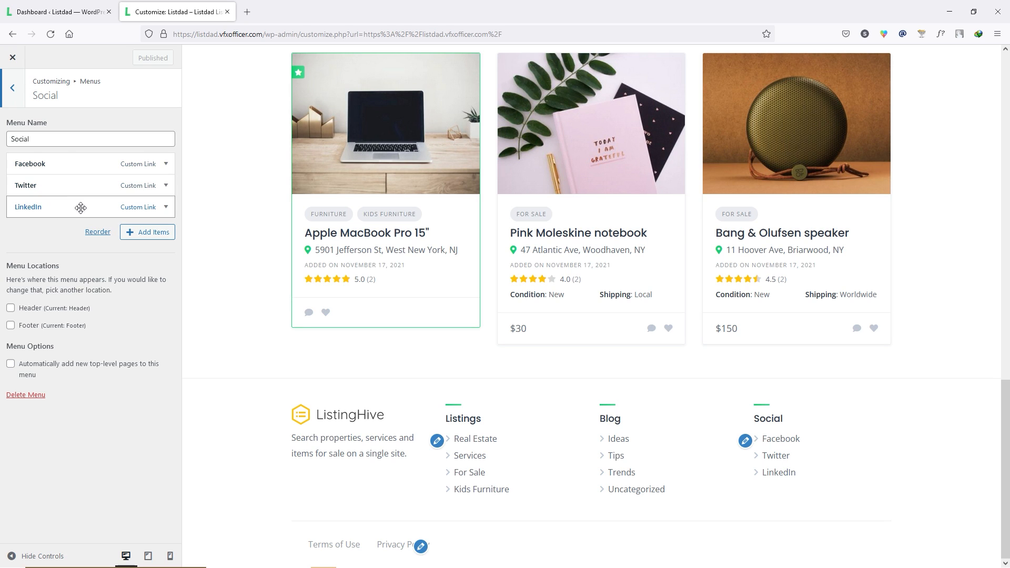
left_click(74, 161)
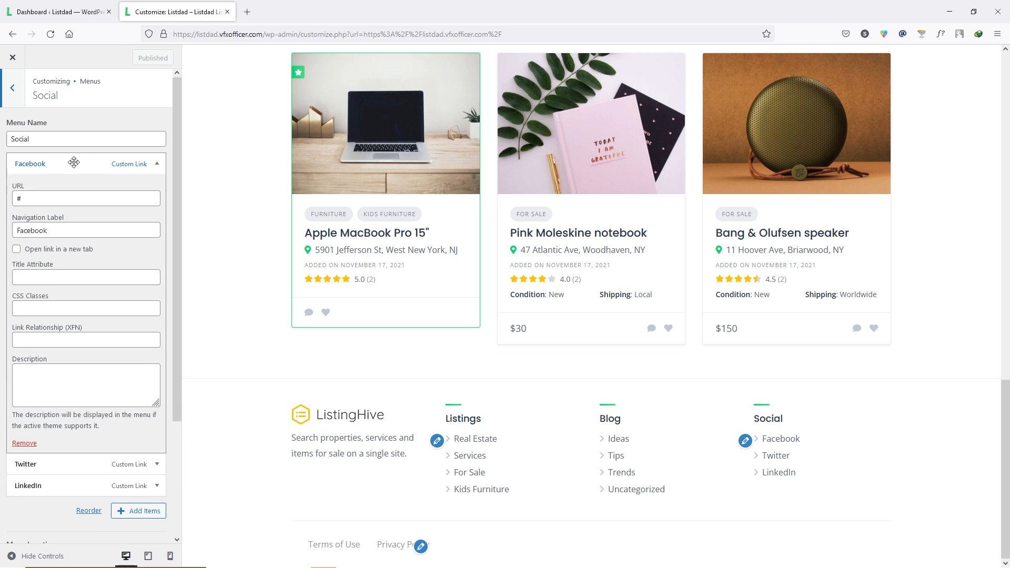
double_click(58, 232)
left_click(39, 201)
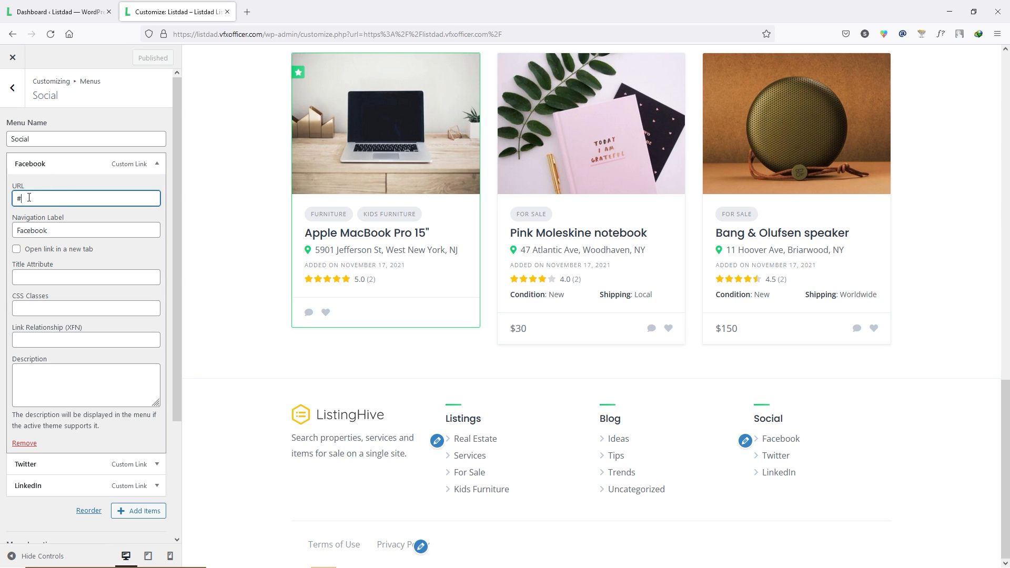
key("BackSpace")
type("facebook.com/ranasvfx")
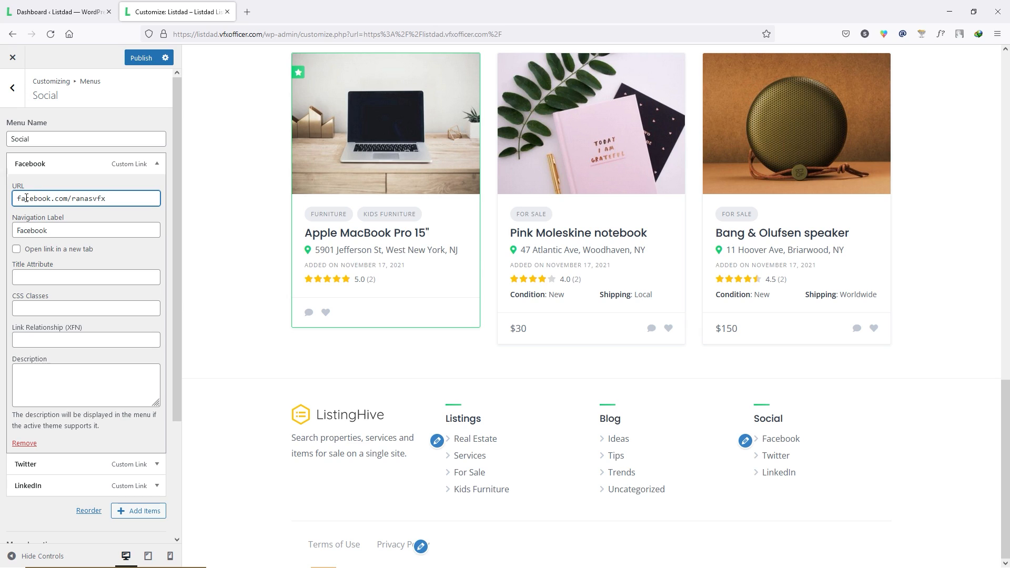
left_click(74, 164)
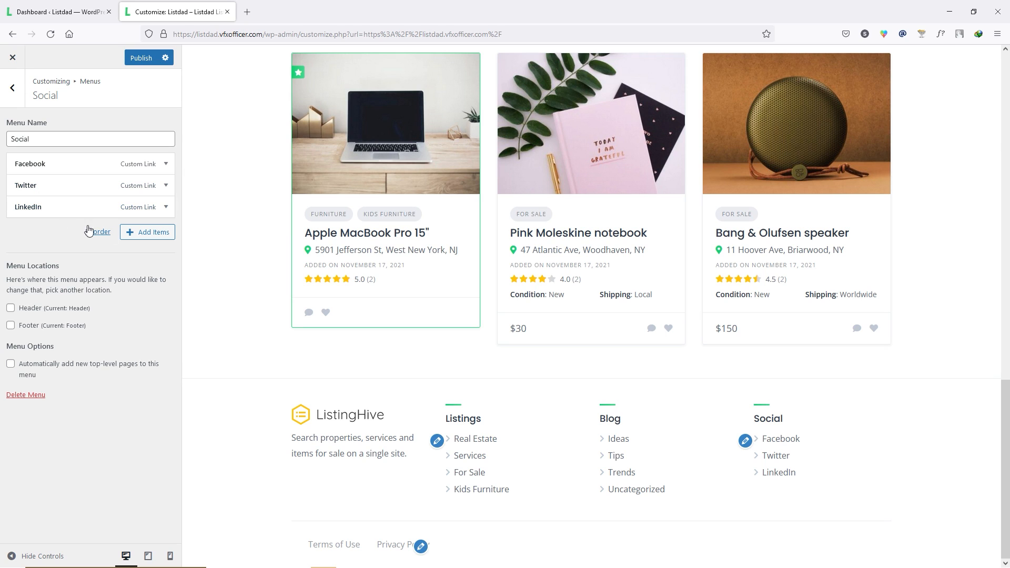
- Add an 'Instagram' custom link with placeholder URL '#' to the Social menu
left_click(132, 235)
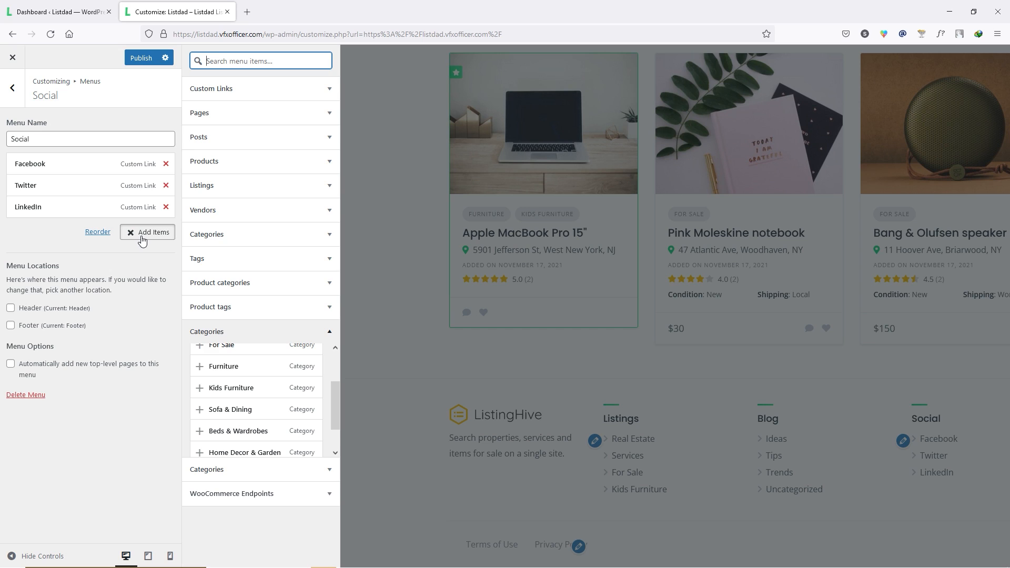
left_click(220, 89)
left_click(278, 108)
left_click(269, 131)
type("in")
key("Down")
key("Return")
left_click(261, 103)
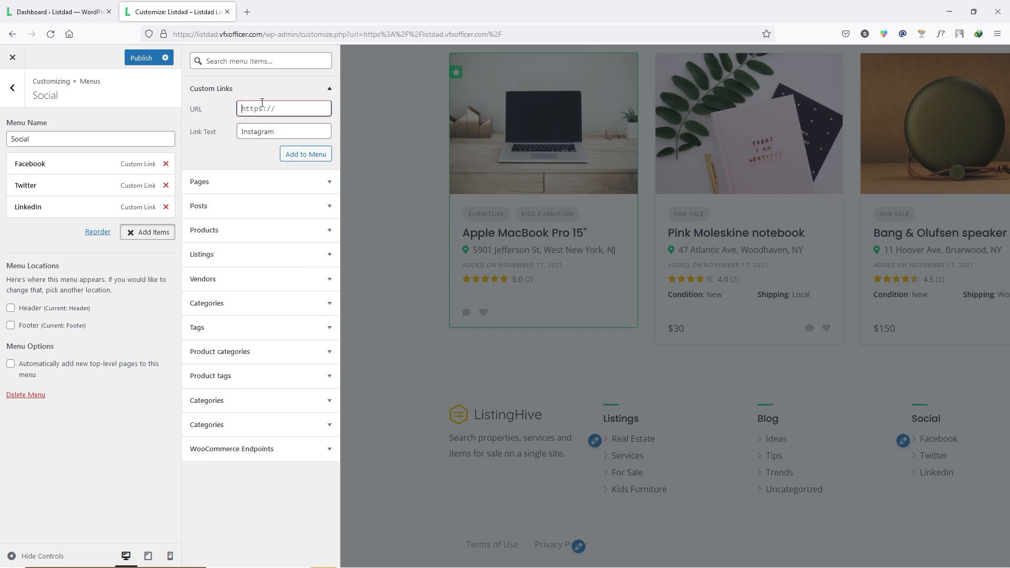
type("#")
left_click(292, 155)
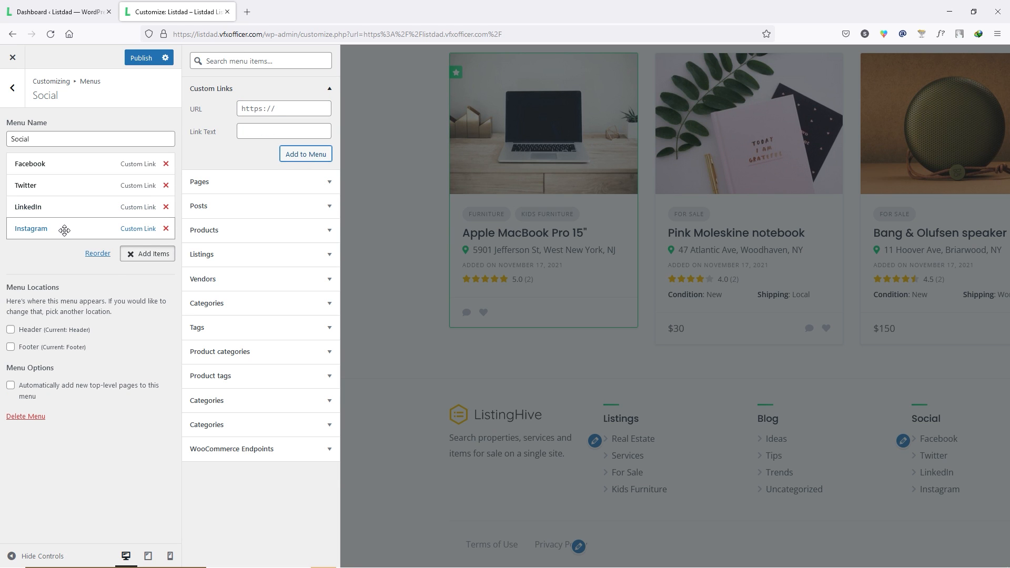
- Paste the Instagram profile address into the Instagram item's URL and publish the menu
left_click(63, 228)
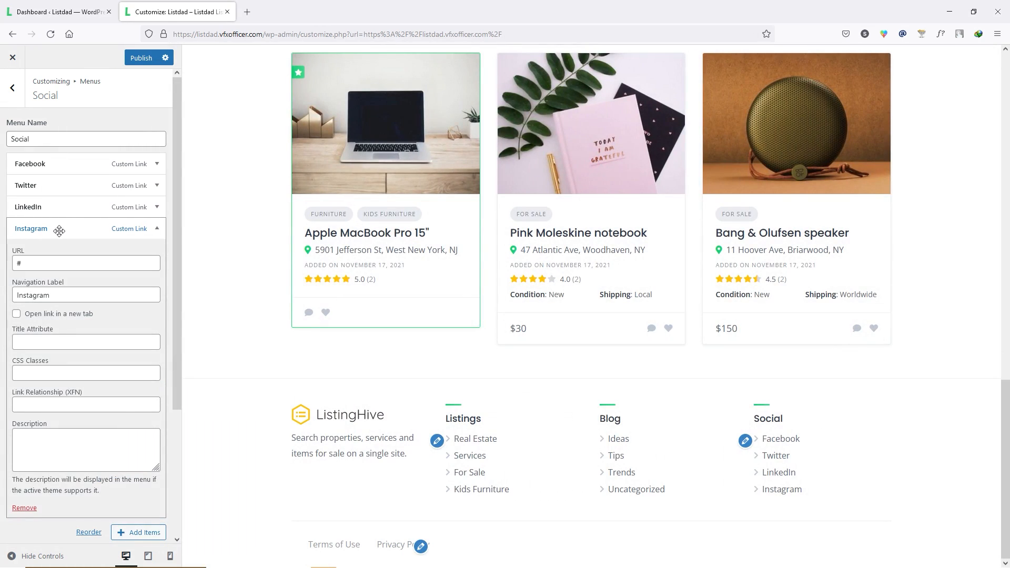
left_click(33, 266)
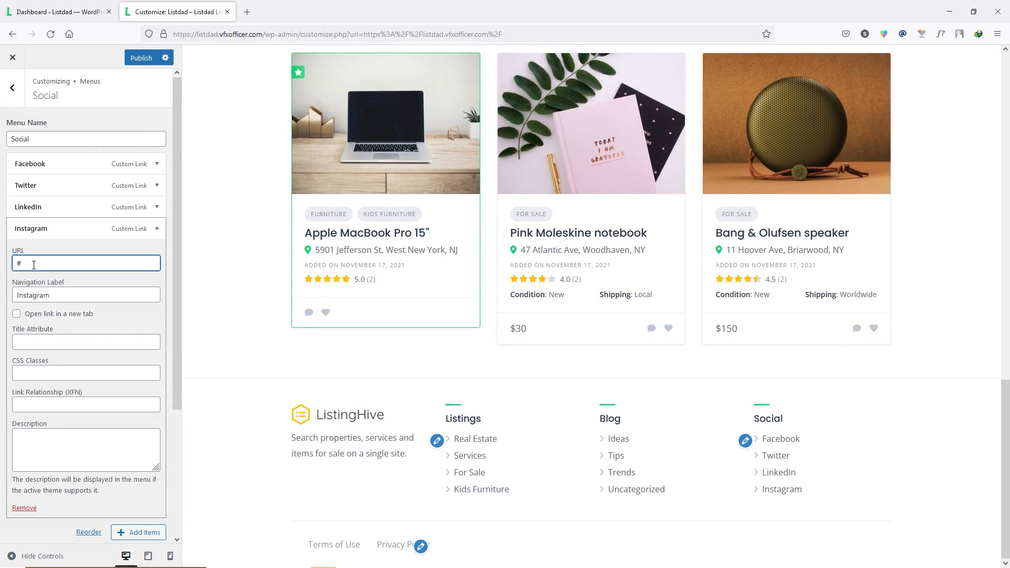
key("BackSpace")
key("ctrl+v")
left_click(73, 236)
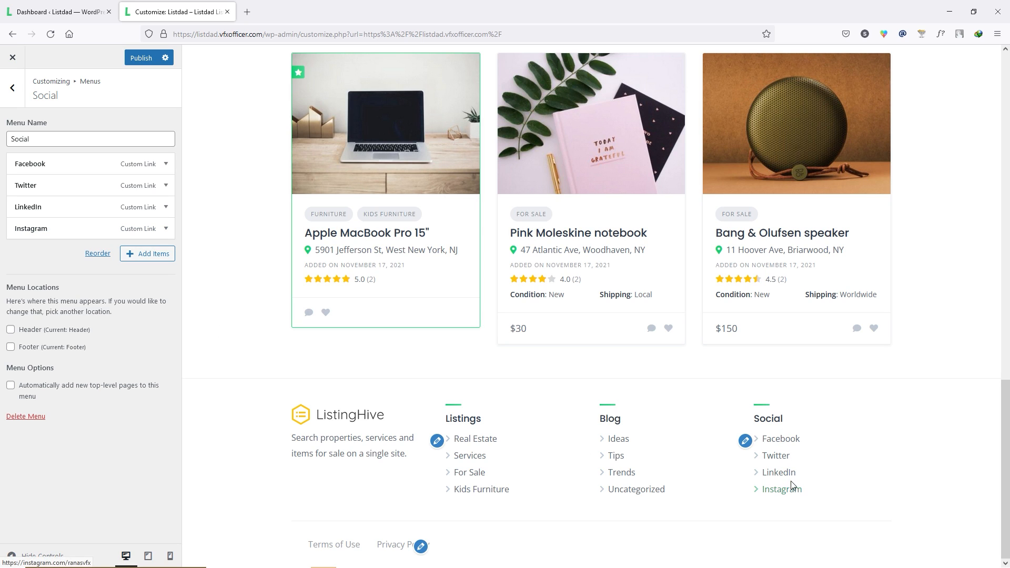
left_click(10, 89)
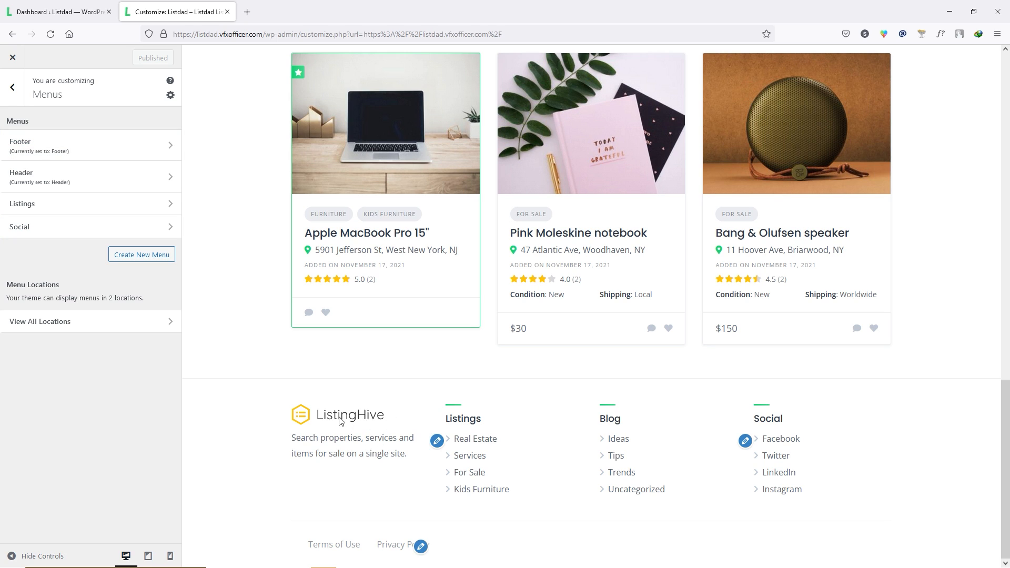
- In the Site (footer) Text widget, swap the ListingHive image for the LISTDAD logo
left_click(12, 87)
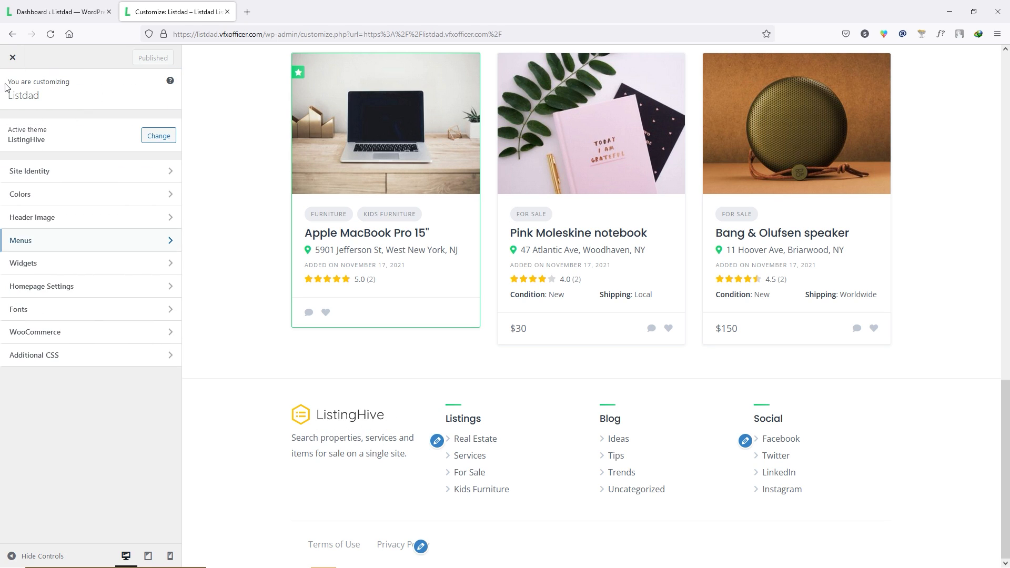
left_click(36, 263)
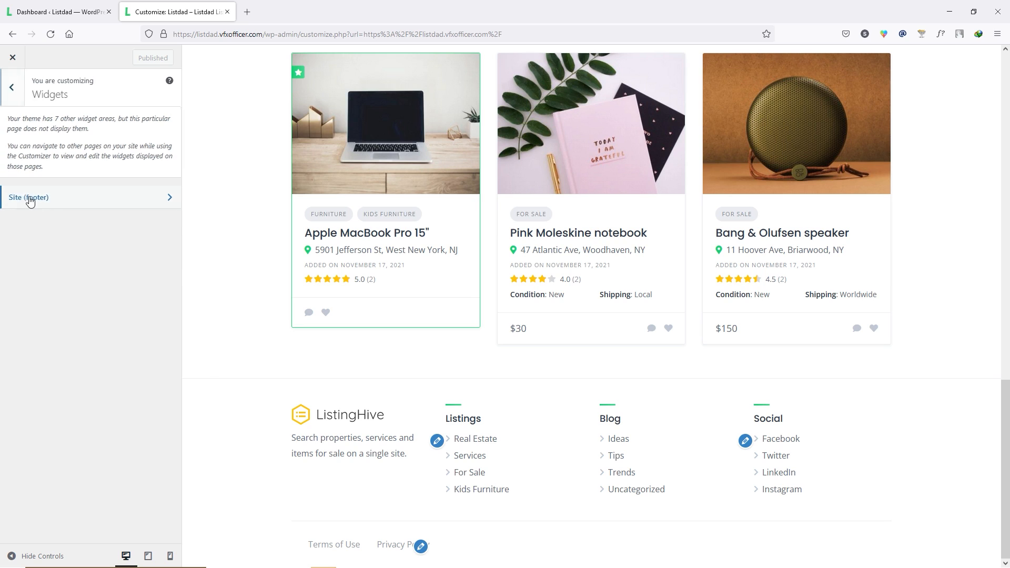
left_click(32, 198)
left_click(51, 130)
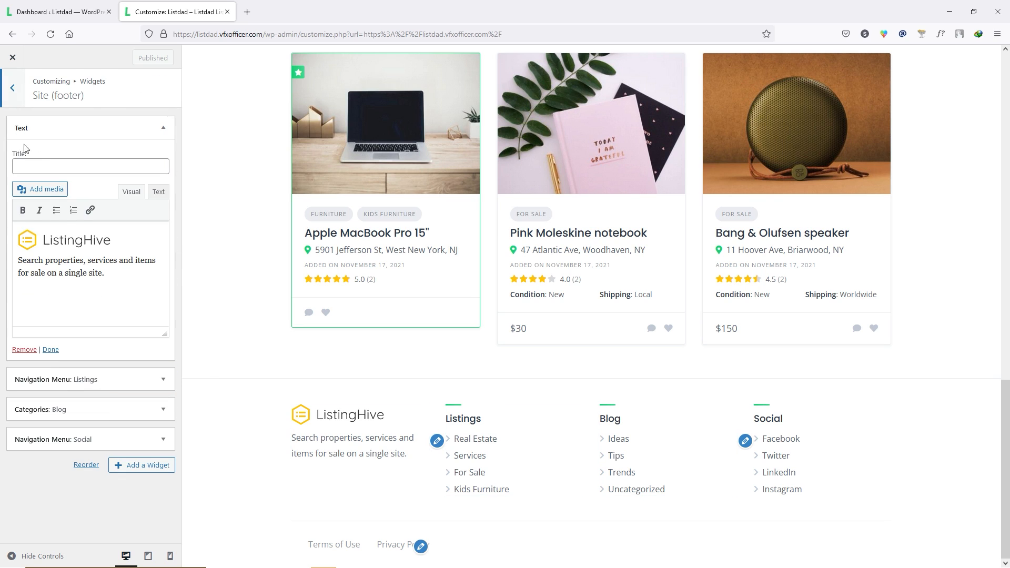
left_click(90, 249)
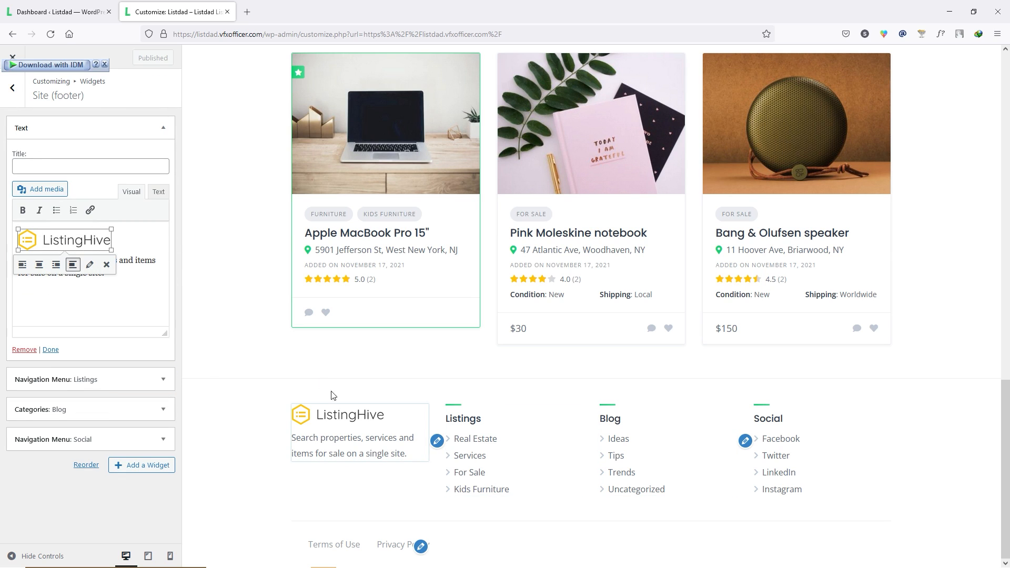
left_click(106, 264)
left_click(40, 189)
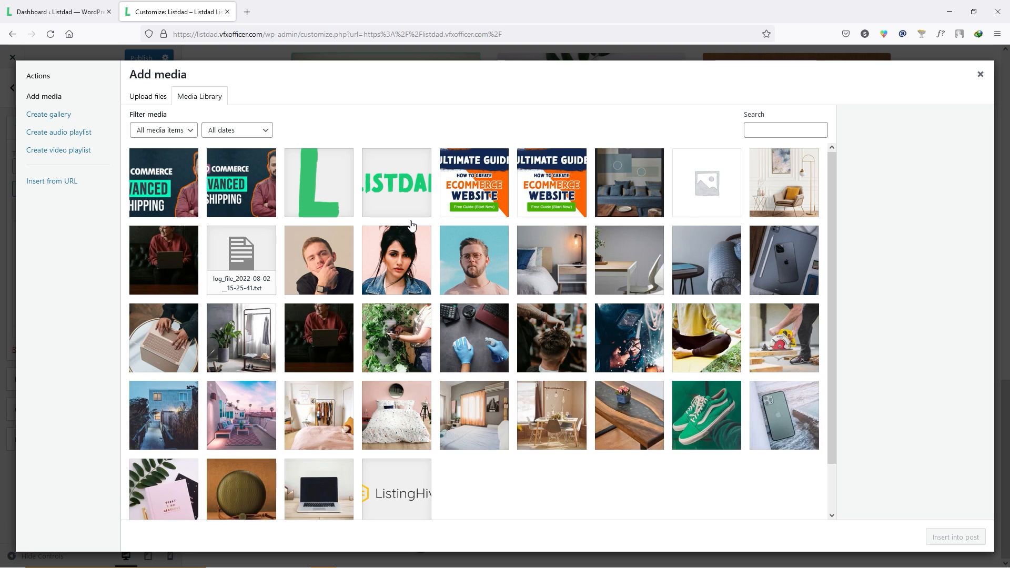
left_click(402, 195)
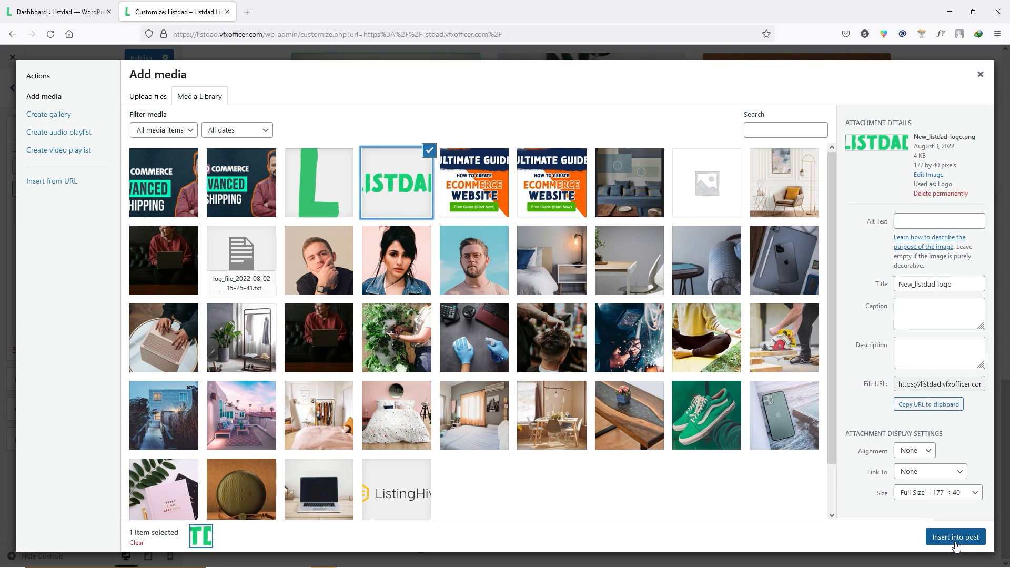
left_click(954, 541)
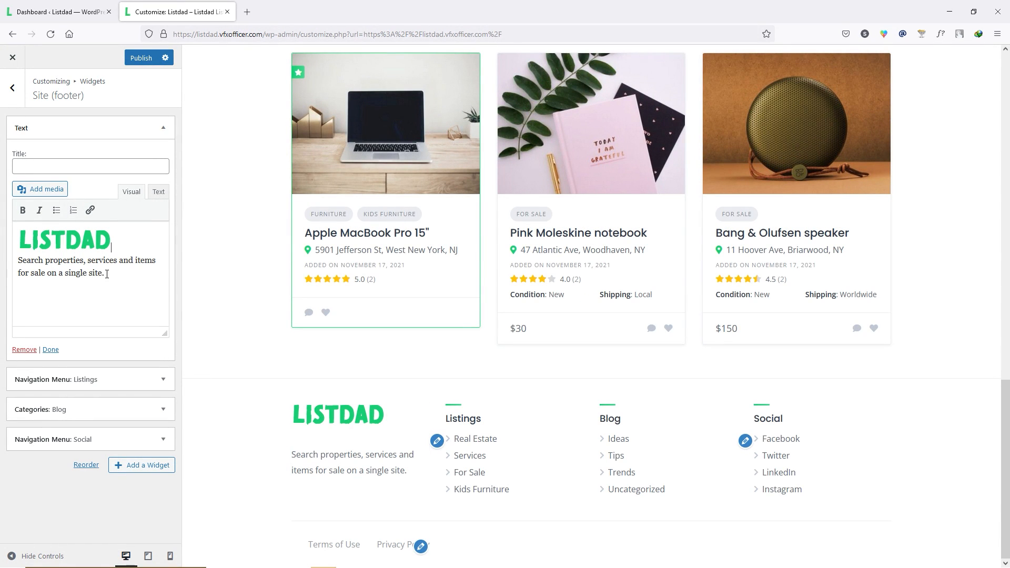
left_click_drag(88, 272, 22, 261)
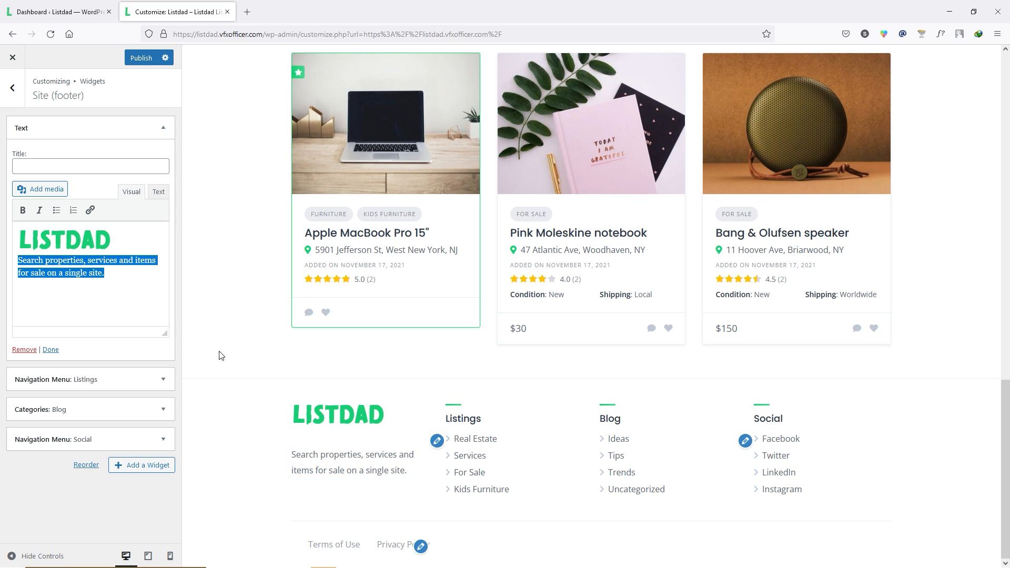
left_click(106, 127)
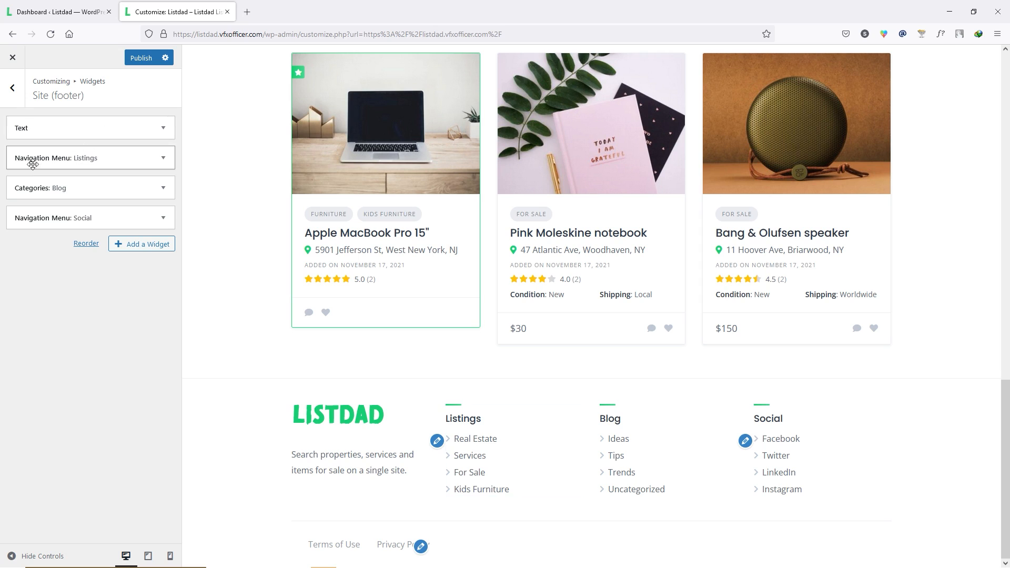
- Review the Listings navigation widget, keeping the Listings menu, and look at the Blog categories widget
left_click(118, 157)
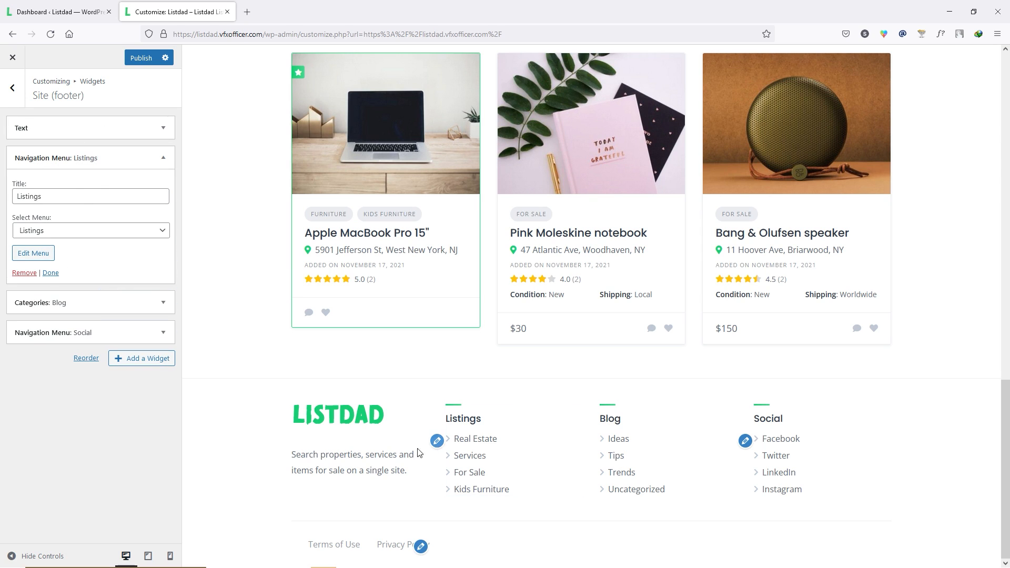
left_click(24, 199)
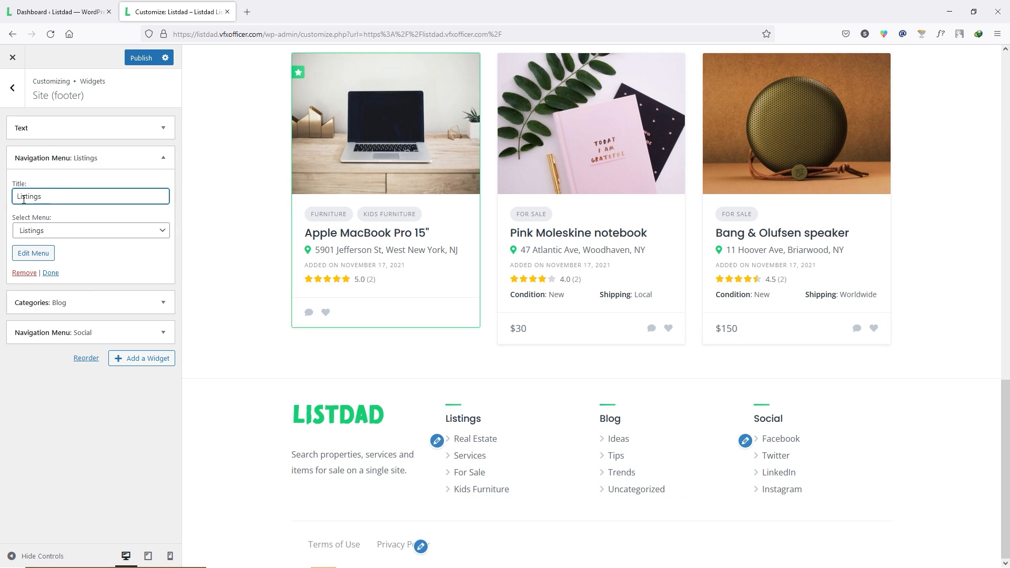
left_click(50, 231)
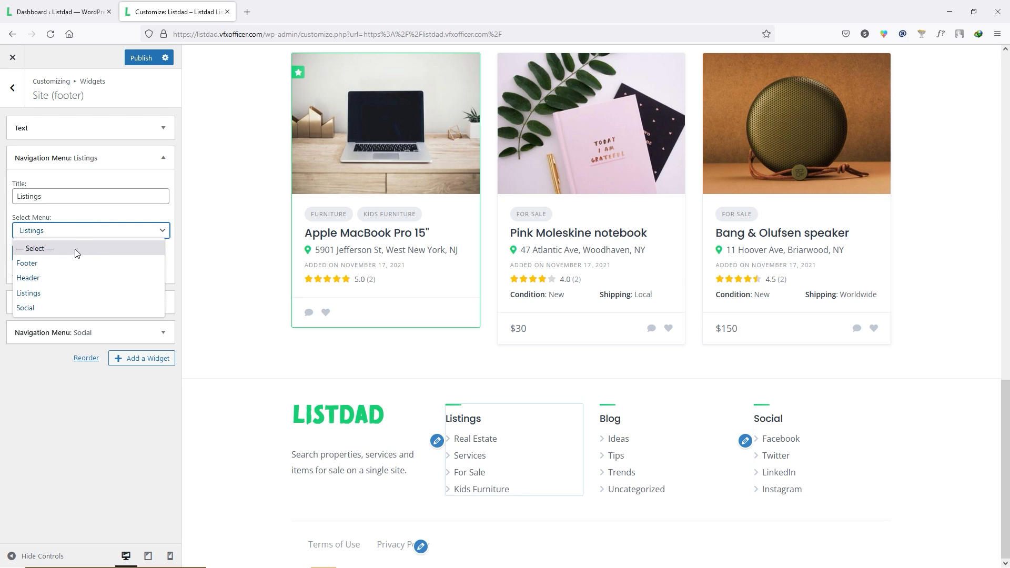
left_click(82, 293)
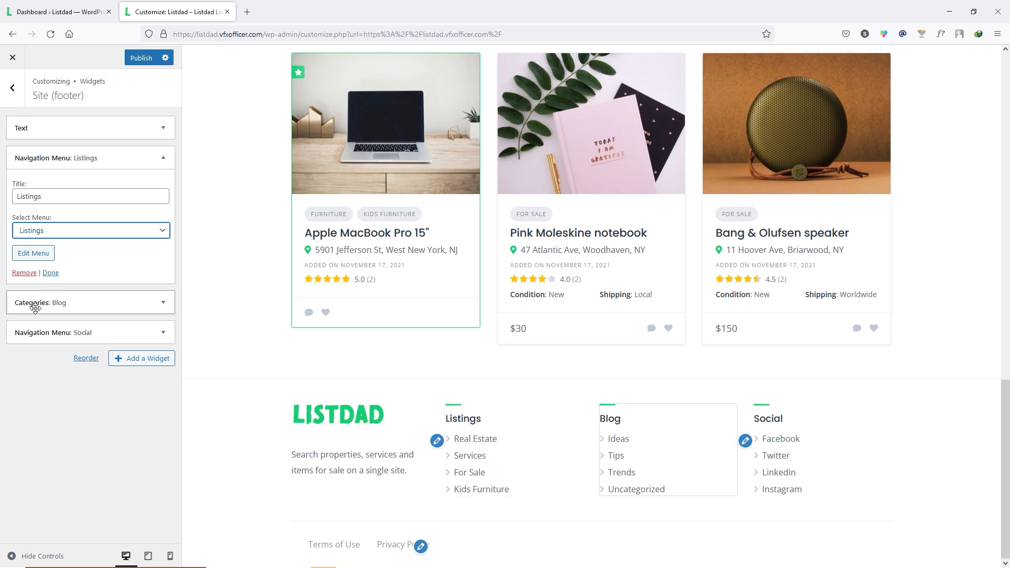
left_click(61, 303)
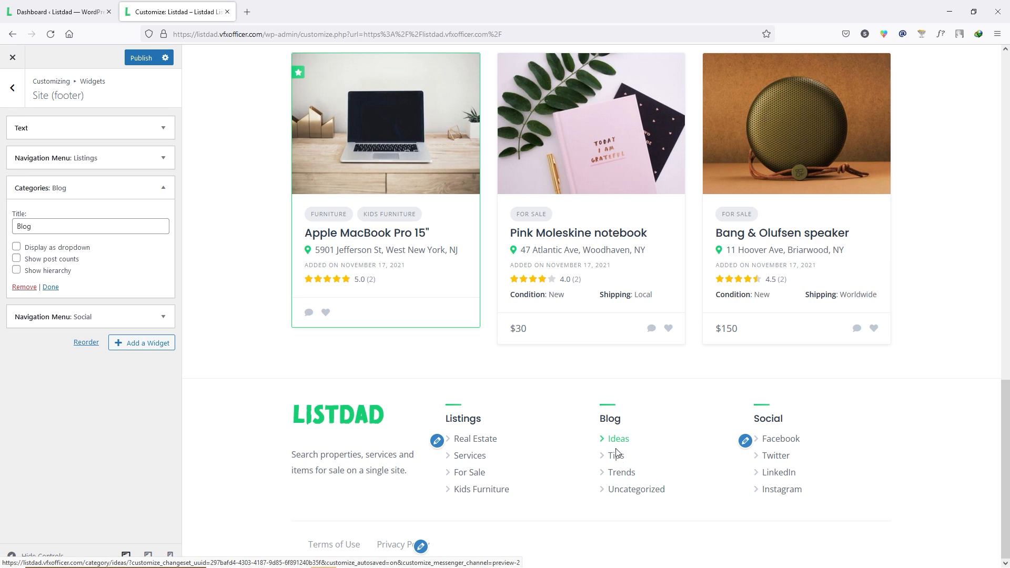
left_click(51, 4)
mouse_move(30, 140)
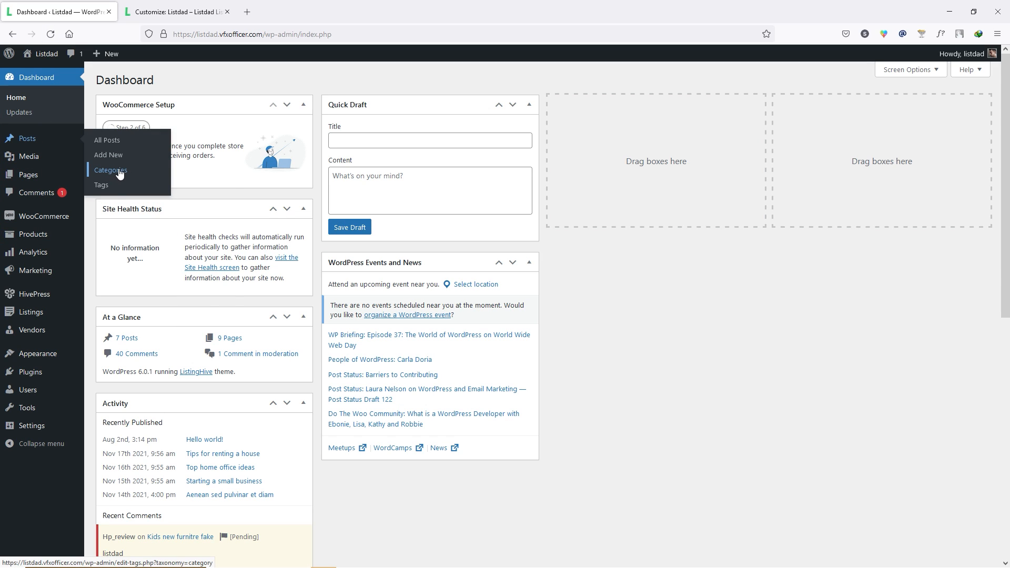
right_click(111, 173)
left_click(169, 179)
left_click(173, 12)
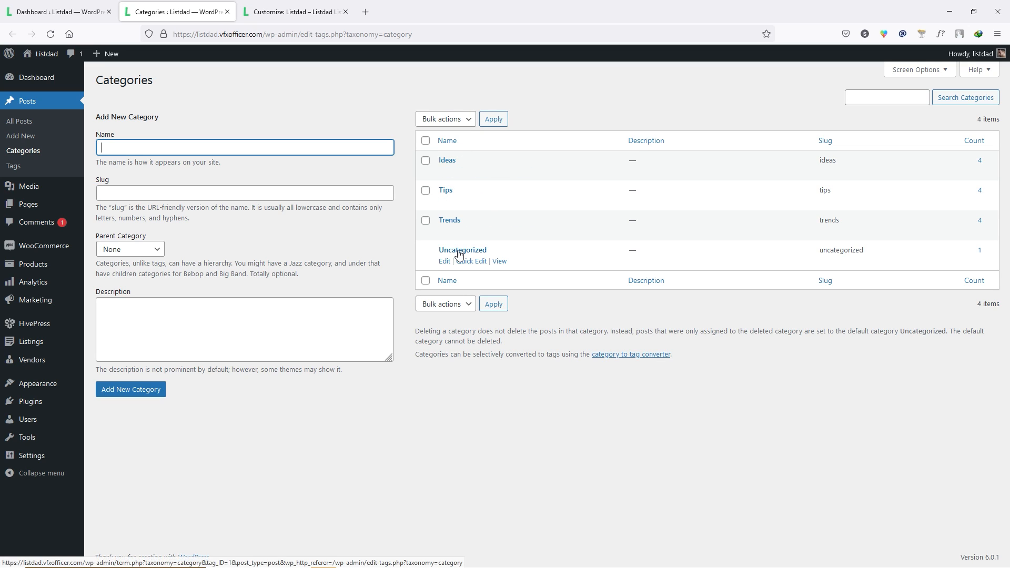
left_click(426, 142)
left_click(444, 121)
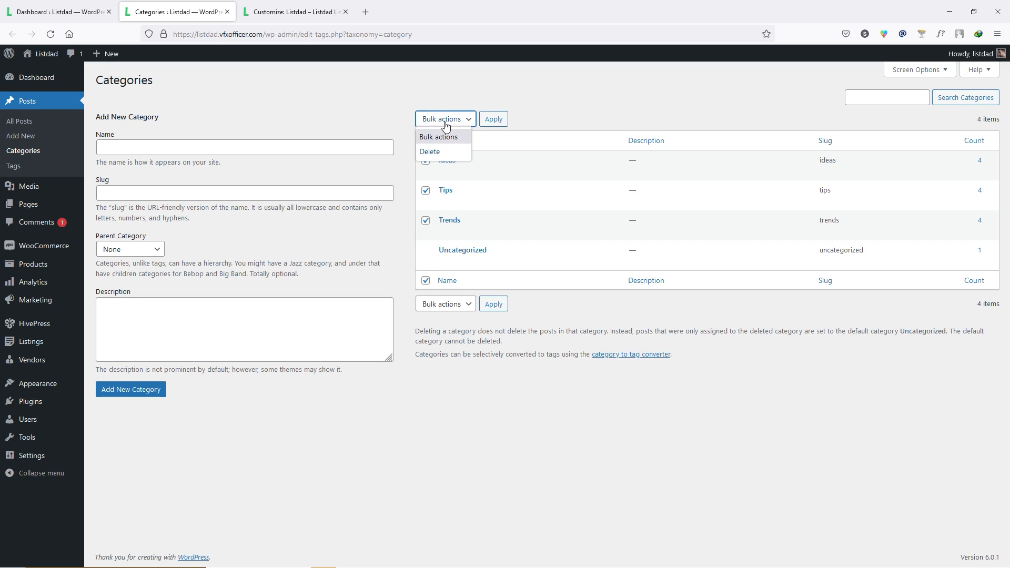
left_click(447, 152)
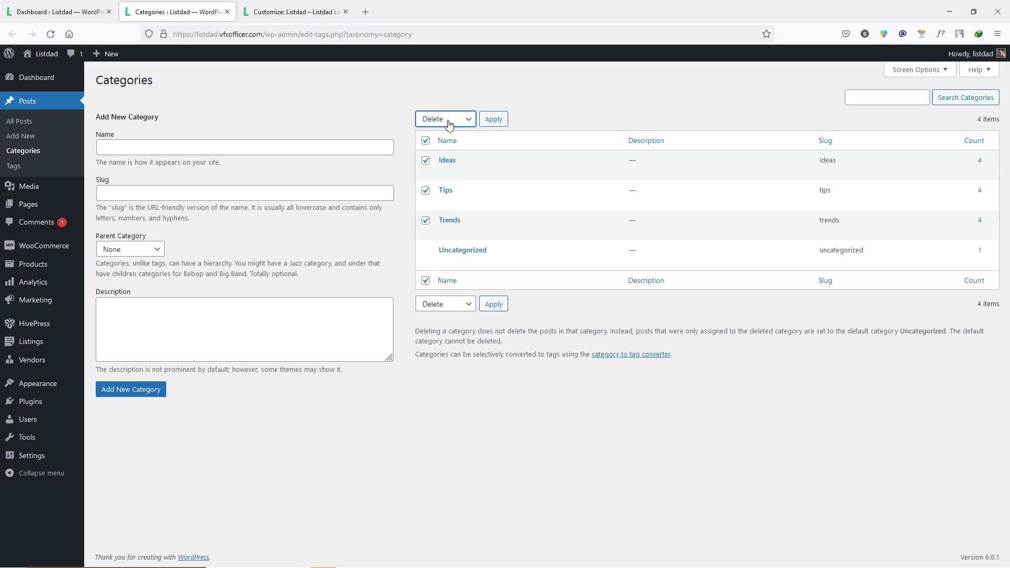
left_click(426, 141)
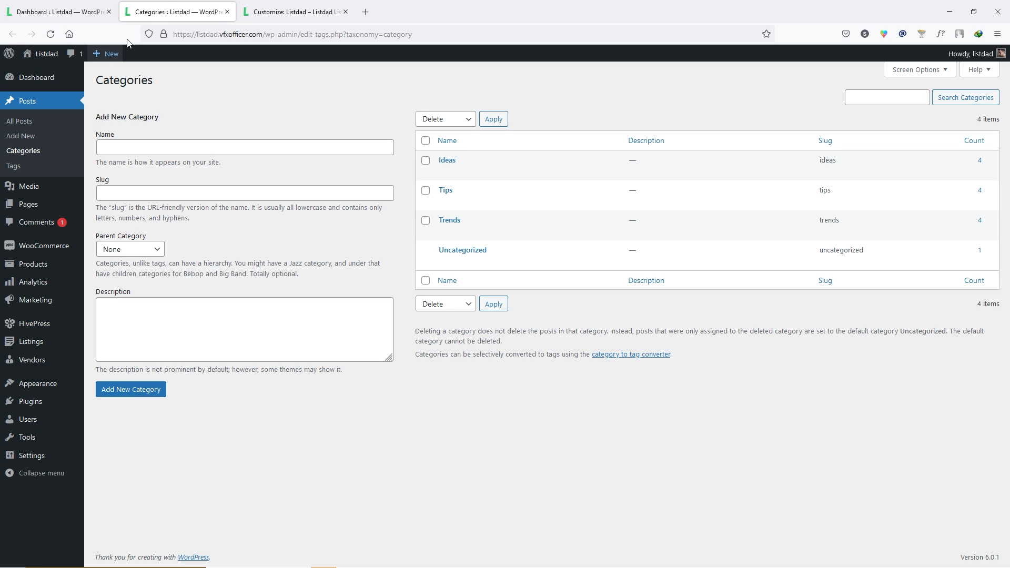
middle_click(170, 8)
left_click(170, 4)
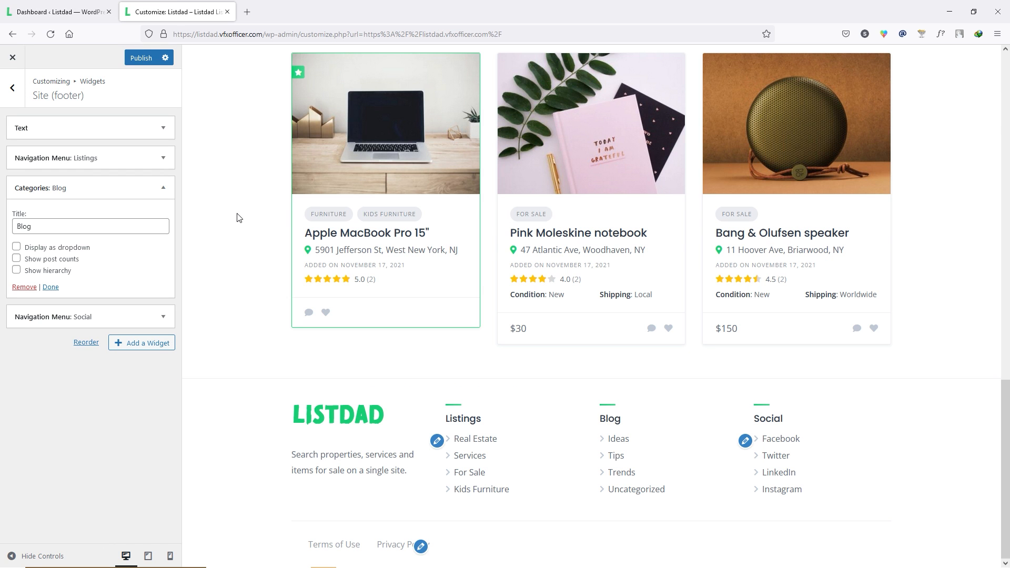
- Return from the widget areas to the Customizer's Homepage Settings section
left_click(14, 91)
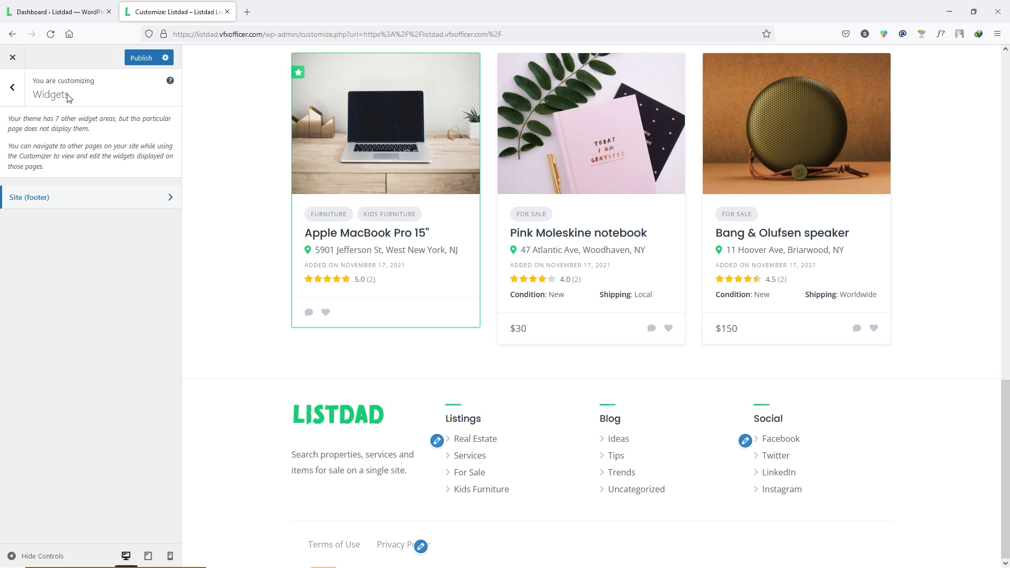
left_click(13, 91)
left_click(61, 291)
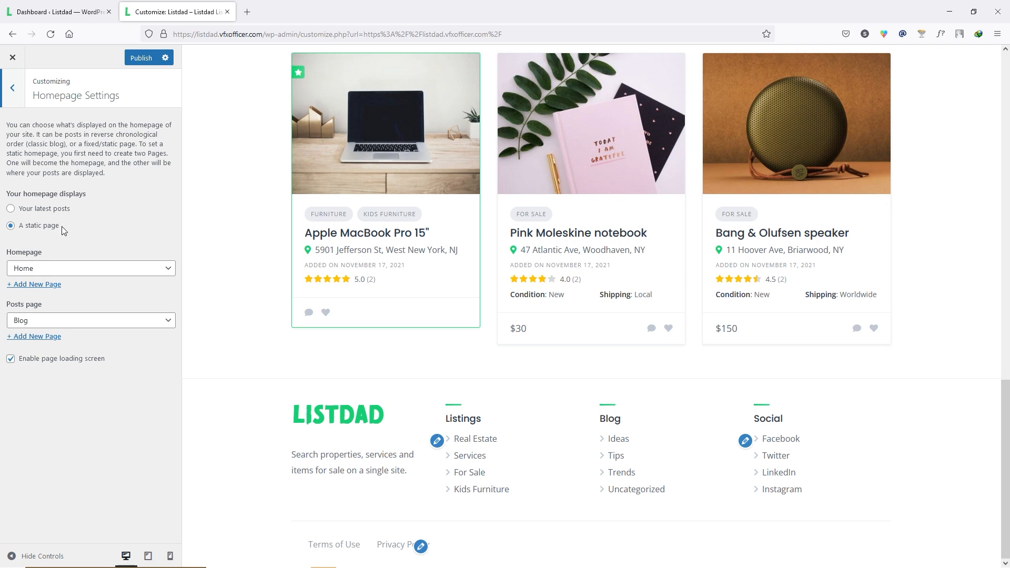
- Keep 'A static page' with Home as the homepage and Blog as the posts page
left_click(46, 272)
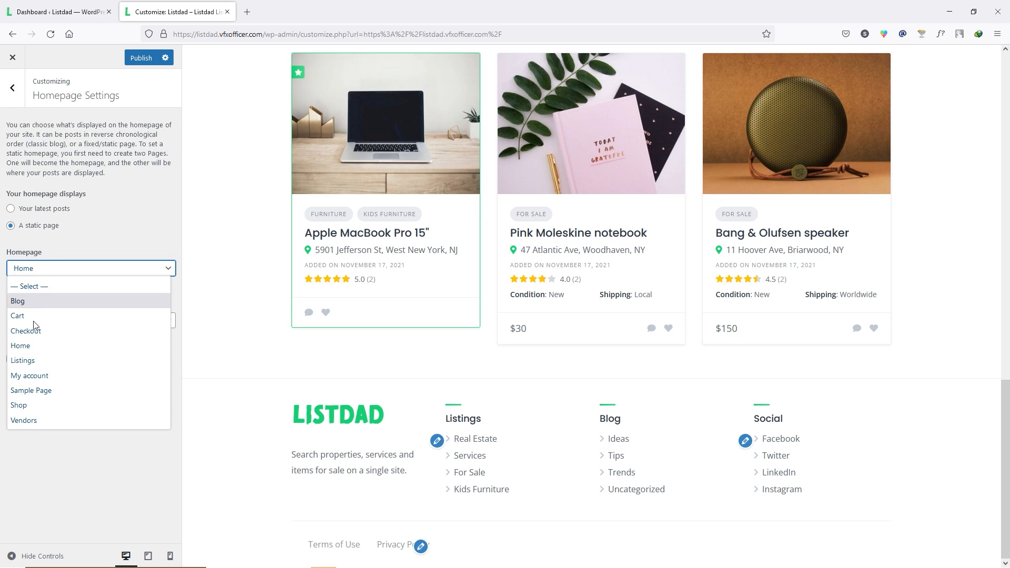
left_click(55, 447)
left_click(63, 327)
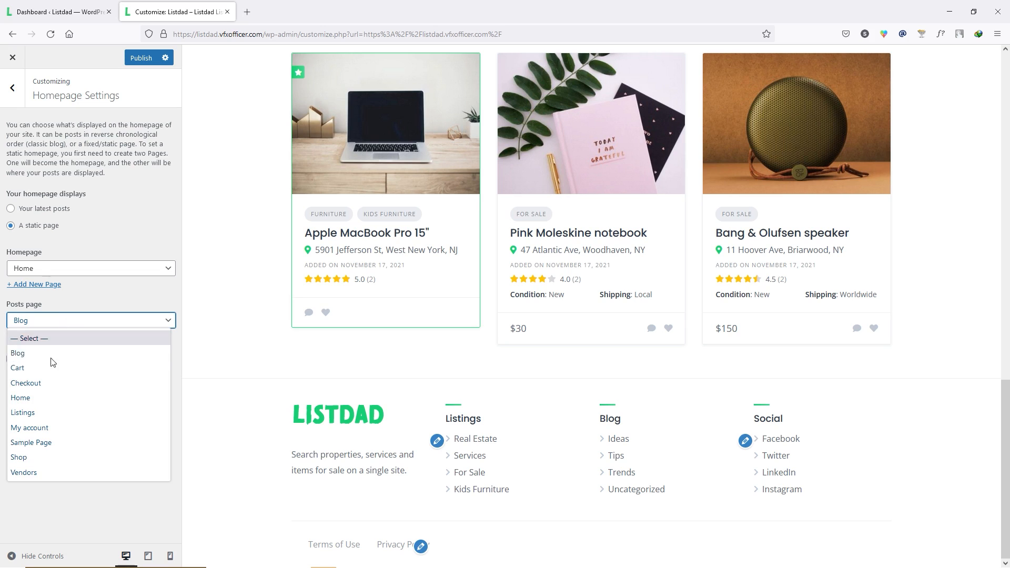
left_click(37, 352)
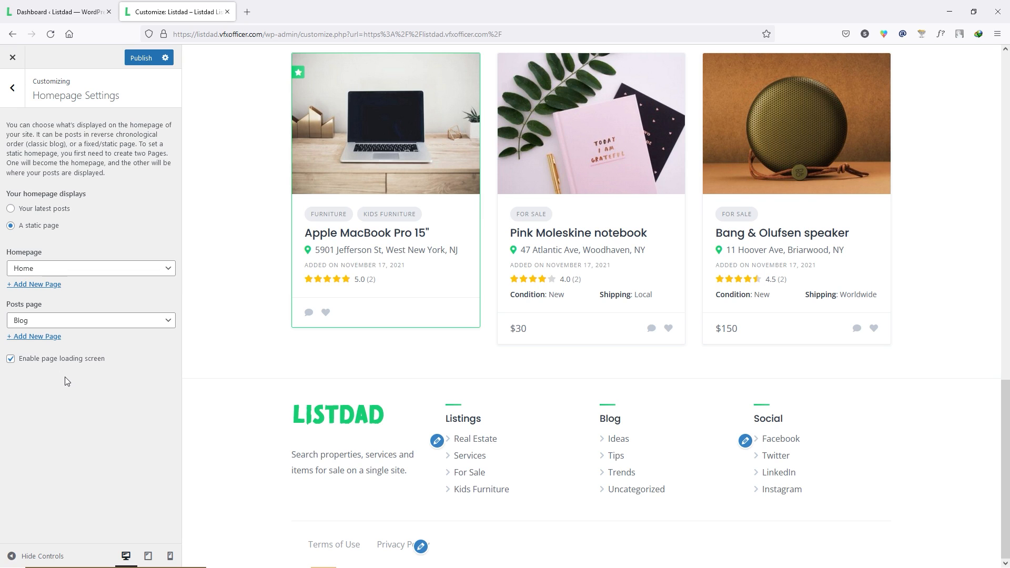
left_click(40, 269)
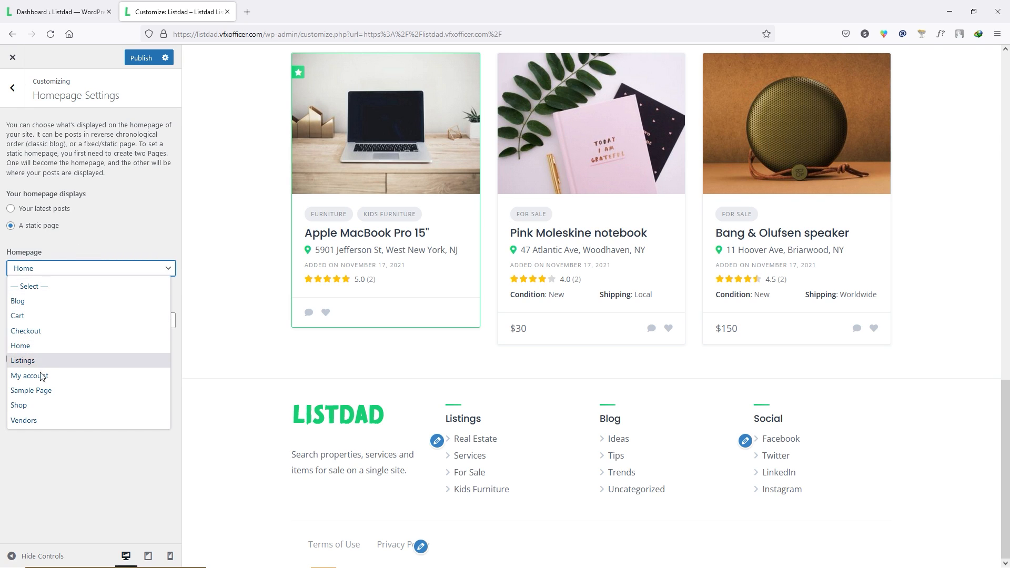
left_click(63, 461)
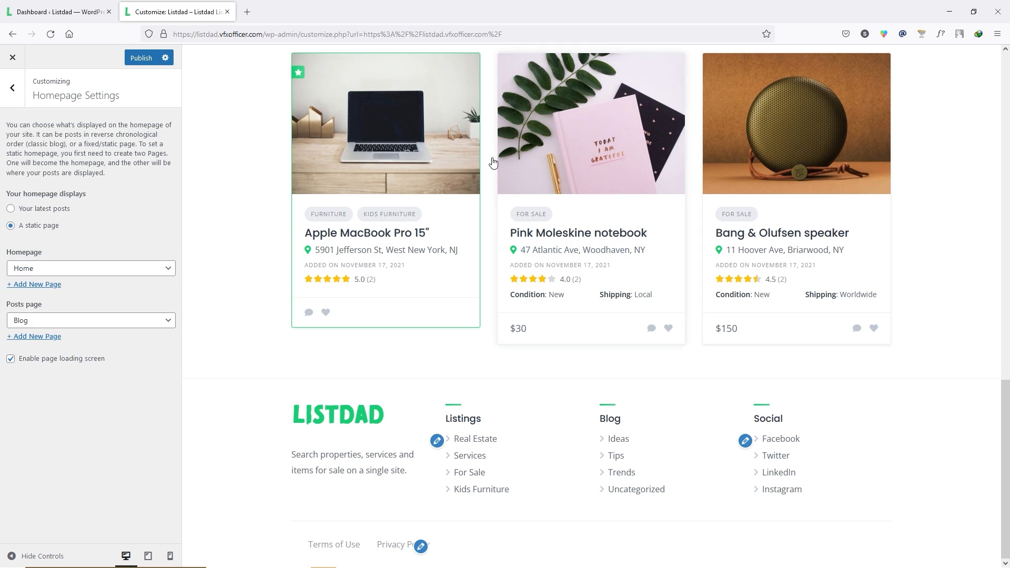
scroll(552, 260, "up", 1)
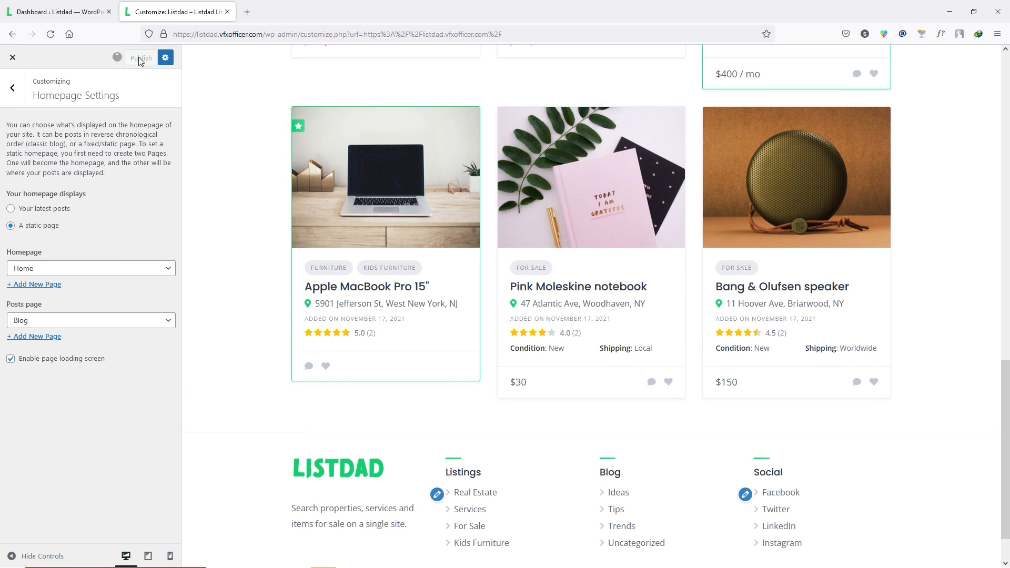
- Publish the homepage settings, then browse the heading fonts while keeping Poppins
left_click(13, 88)
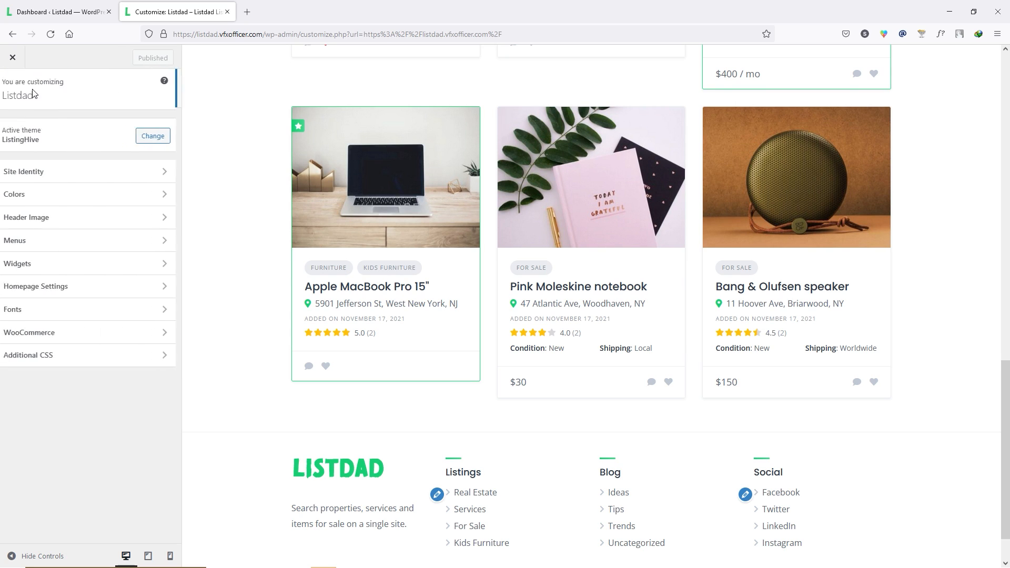
left_click(52, 312)
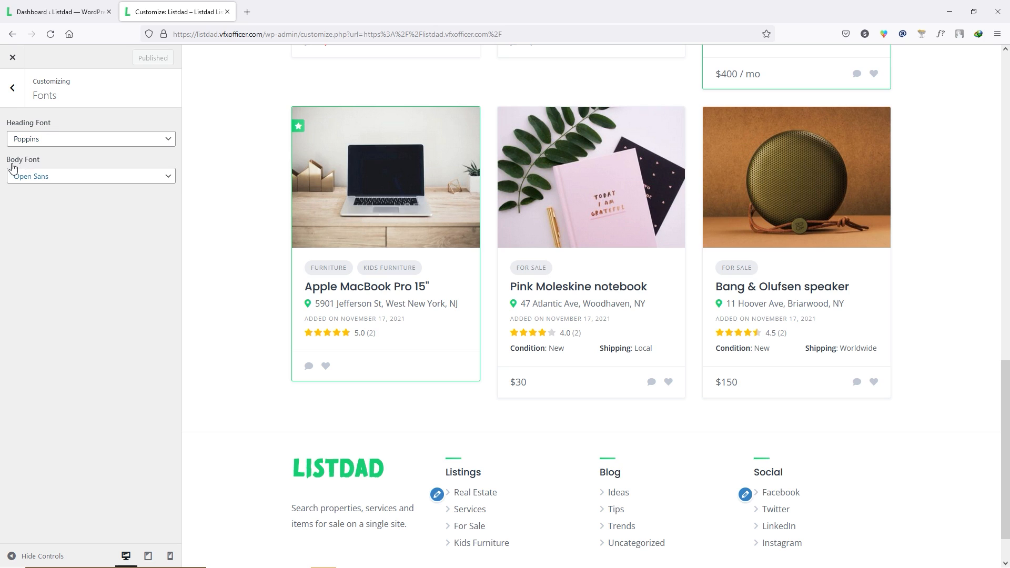
left_click(34, 139)
scroll(51, 205, "up", 1)
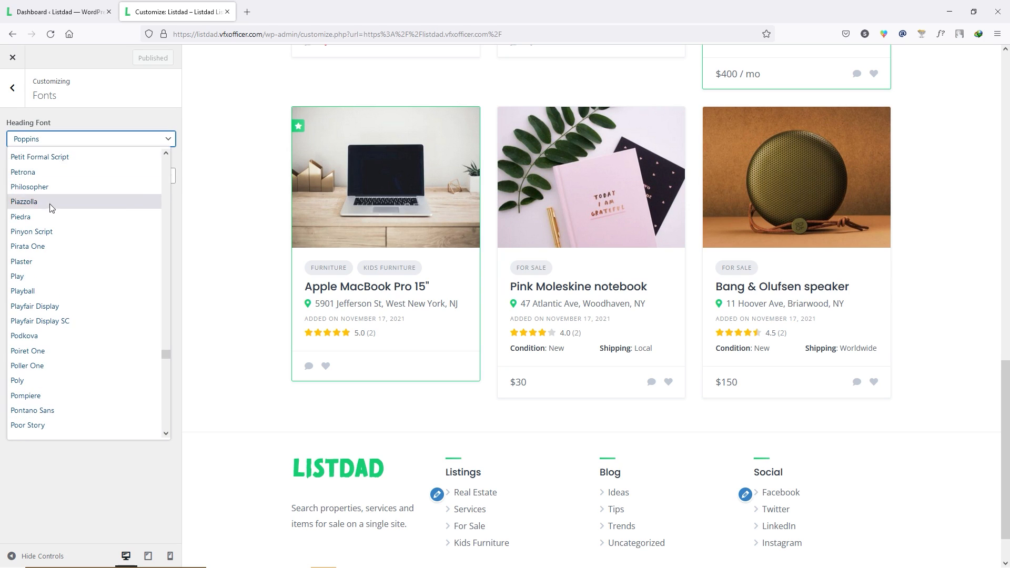
scroll(78, 400, "down", 6)
scroll(113, 383, "down", 15)
scroll(83, 294, "down", 10)
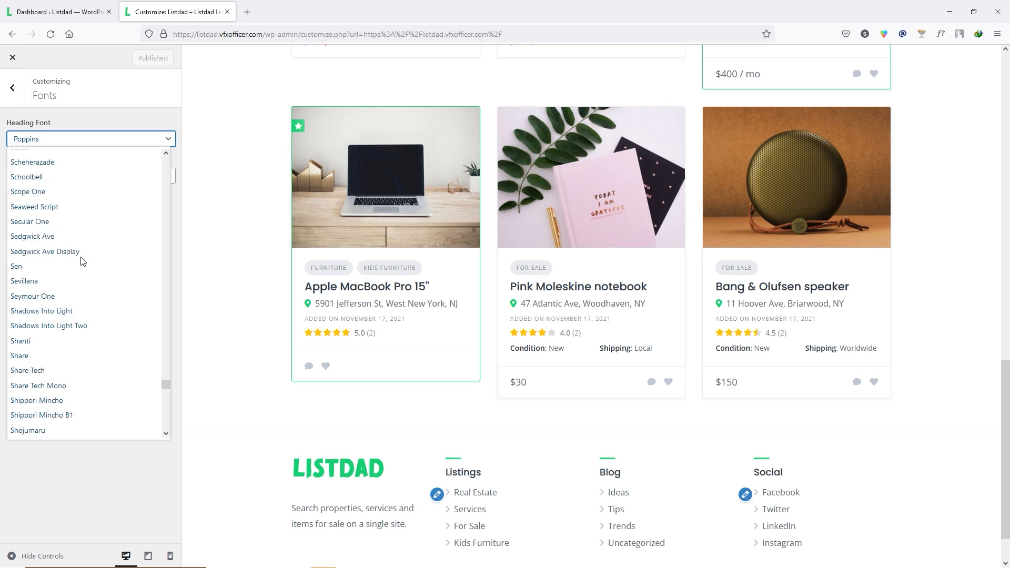
left_click(81, 461)
- Look through the WooCommerce and Additional CSS sections without changing anything
left_click(12, 88)
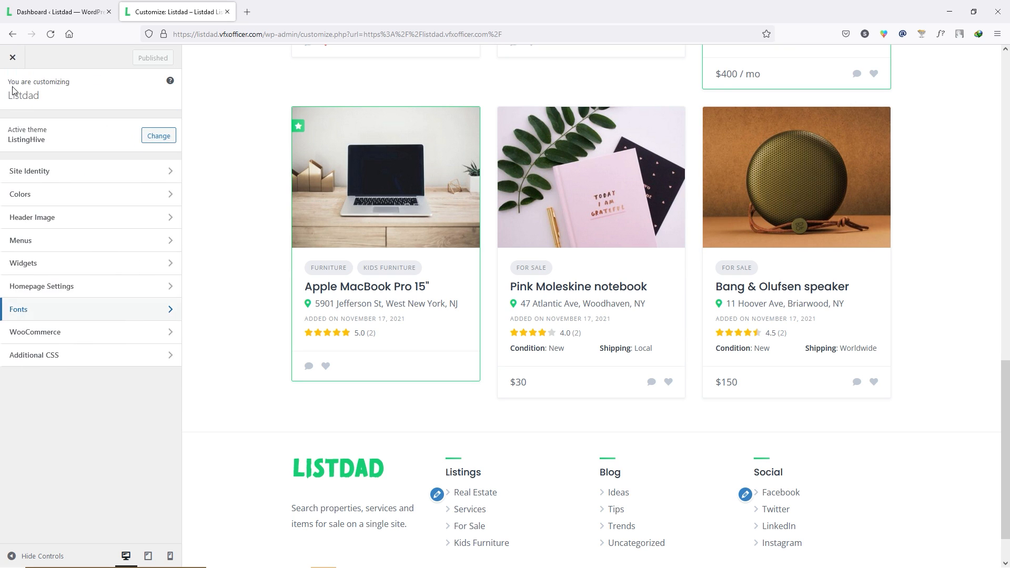
left_click(69, 333)
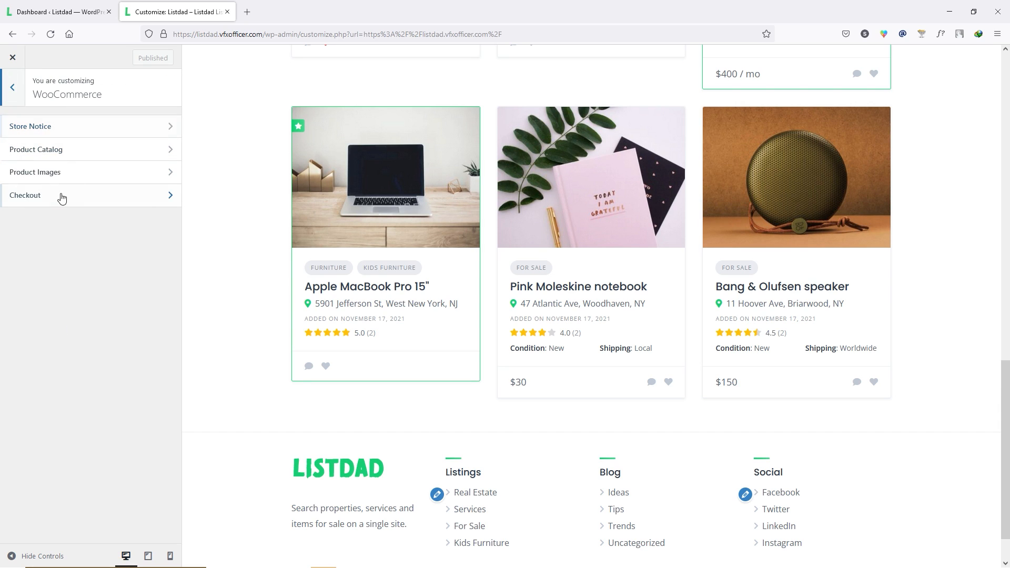
left_click(13, 89)
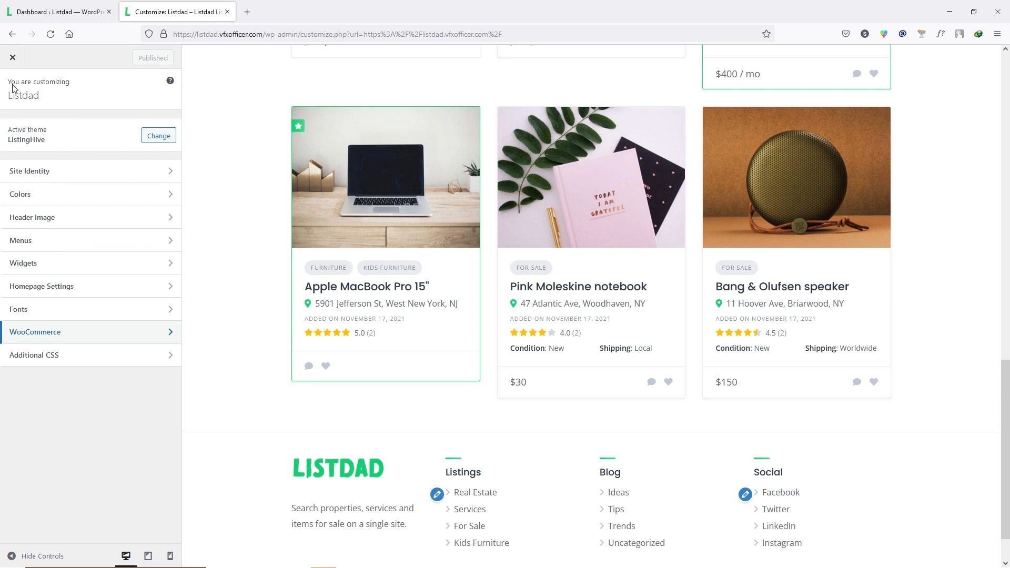
left_click(37, 361)
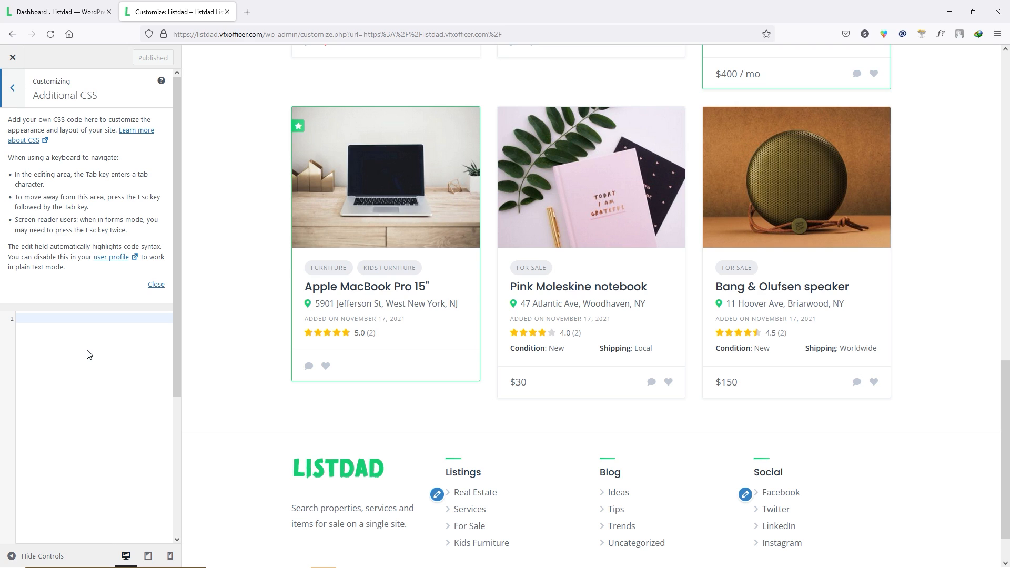
left_click(18, 100)
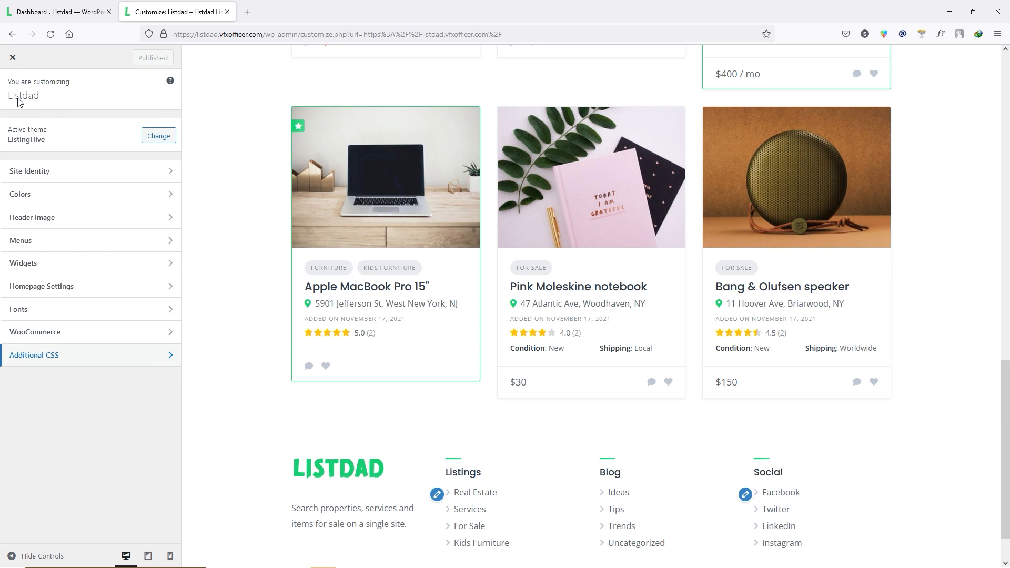
- Close the Customizer and select the hero headline and subtitle on the live homepage
scroll(273, 378, "down", 1)
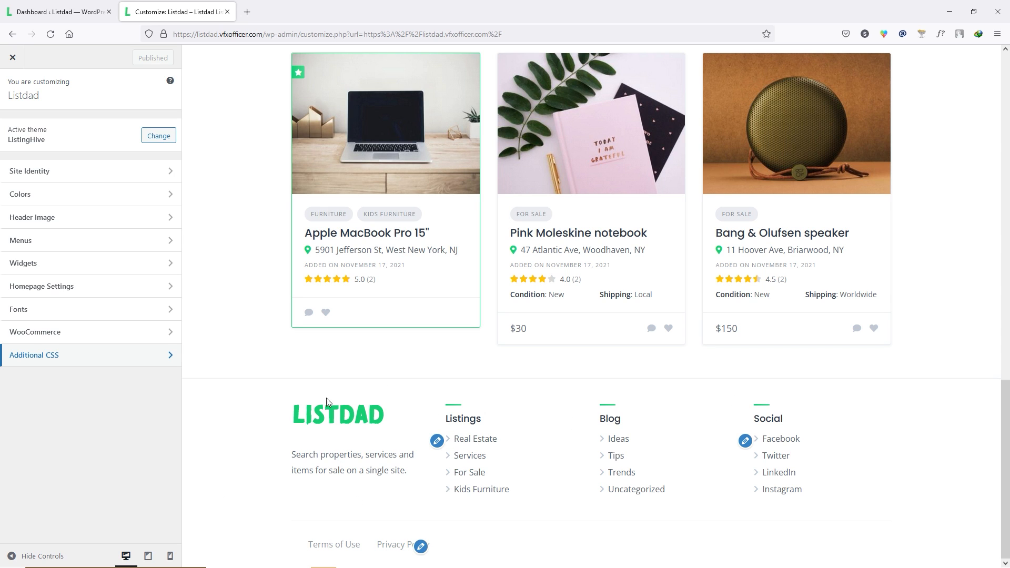
scroll(611, 489, "up", 4)
scroll(603, 530, "down", 4)
scroll(603, 531, "up", 15)
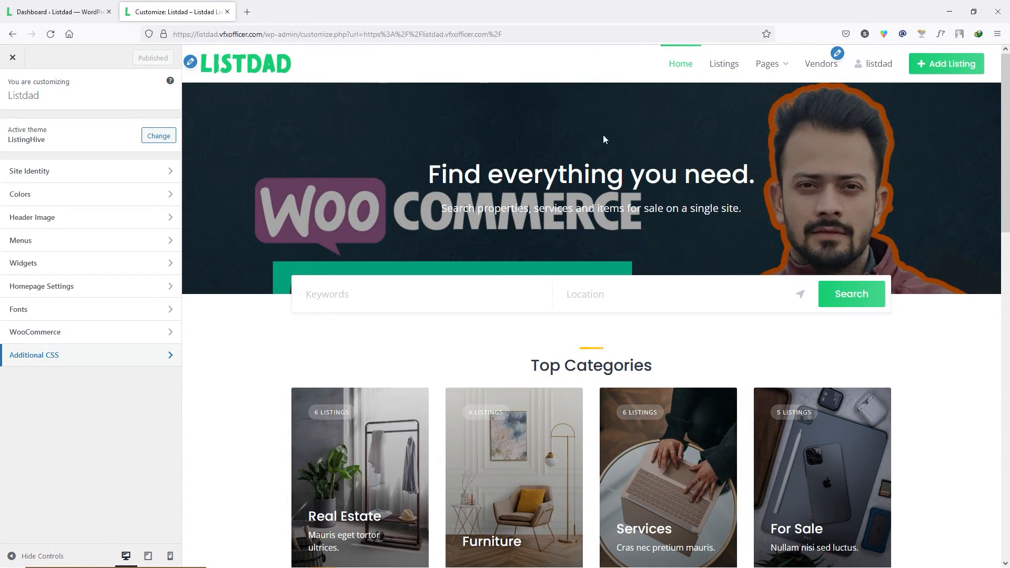
left_click(10, 58)
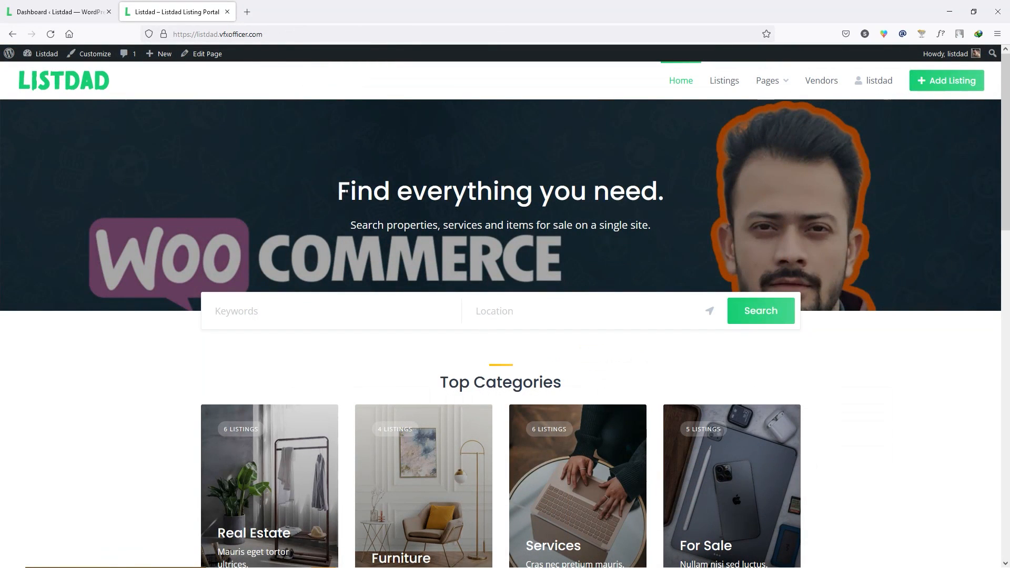
left_click_drag(337, 190, 690, 194)
left_click_drag(350, 225, 645, 224)
scroll(502, 307, "down", 15)
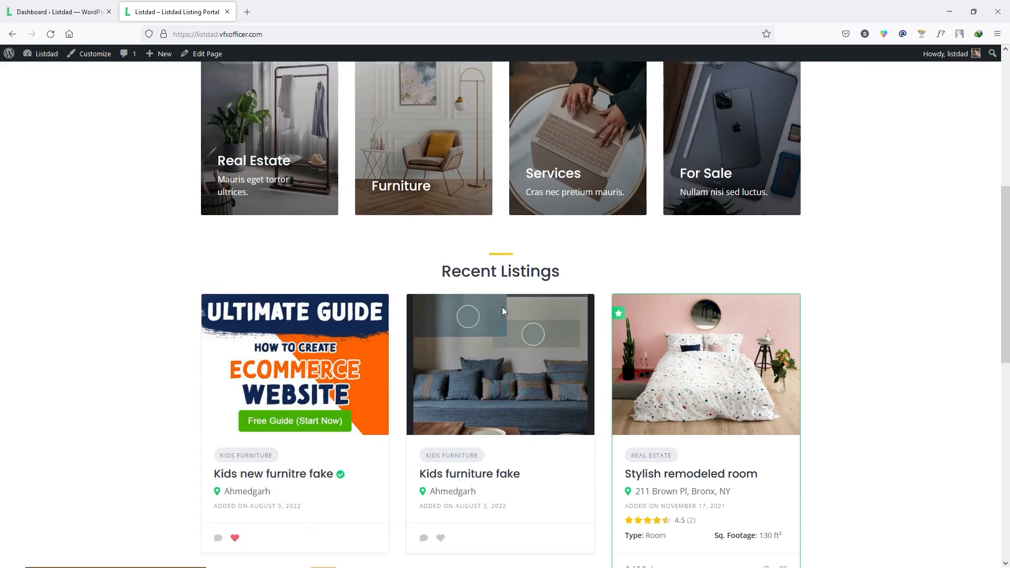
scroll(468, 307, "up", 15)
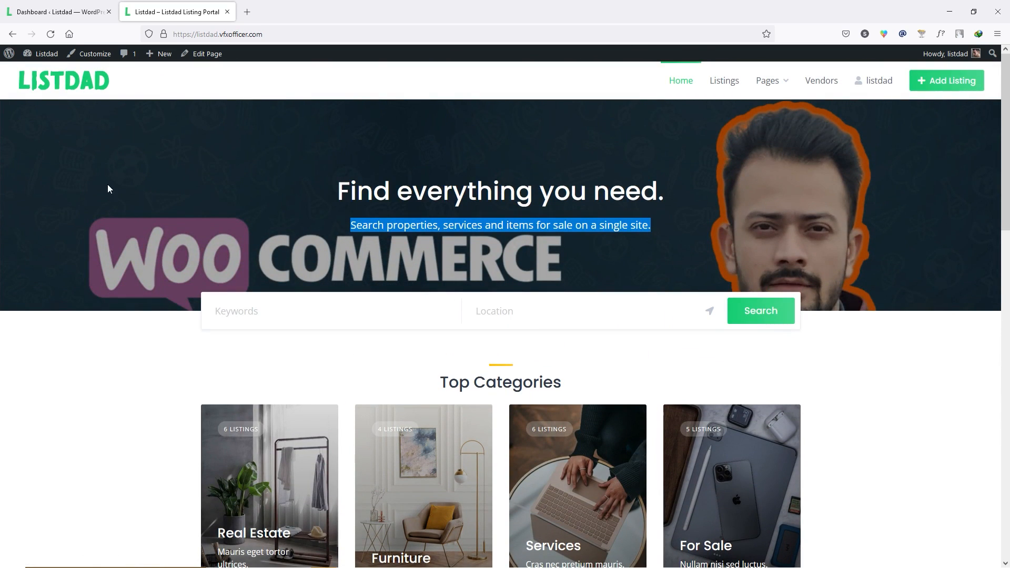
left_click(109, 188)
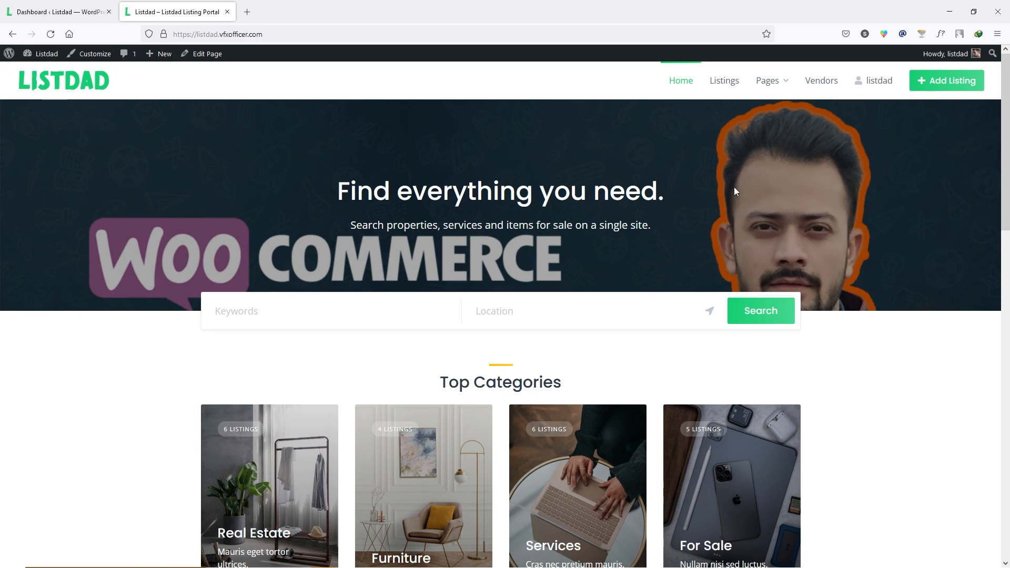
- Upload BG.jpg as a new header image from the Customizer's Header Image section
left_click(95, 60)
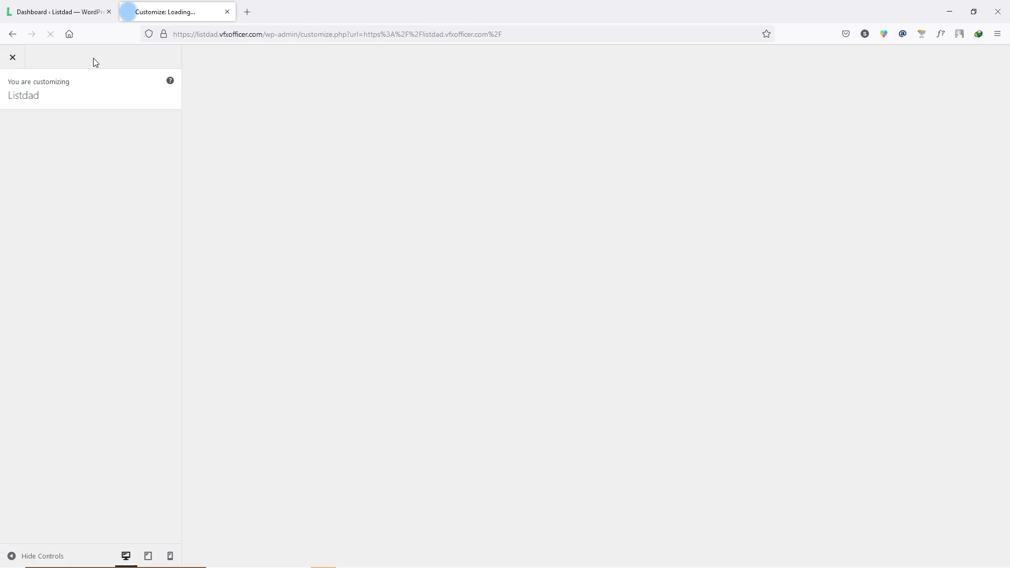
left_click(58, 218)
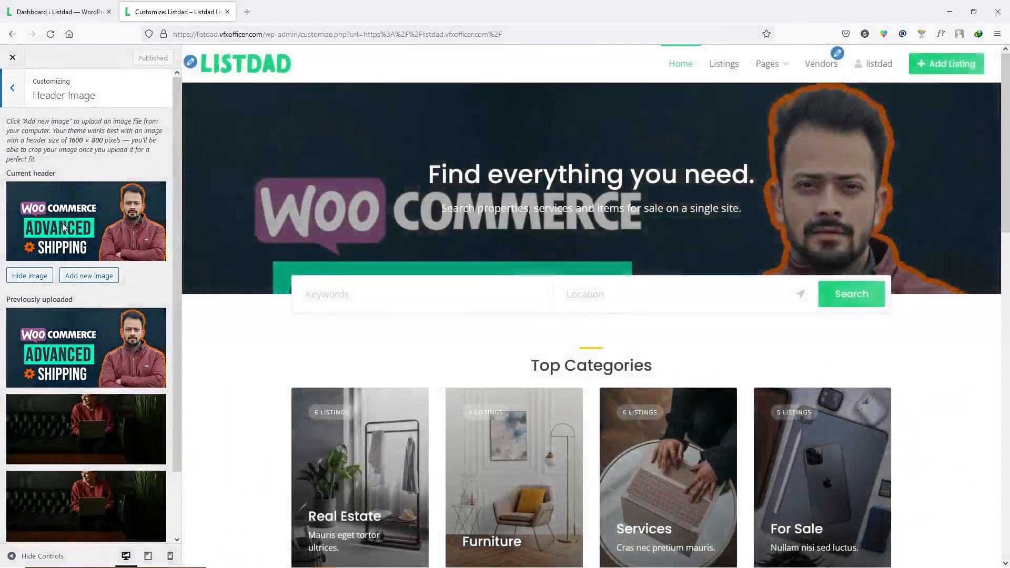
left_click(108, 277)
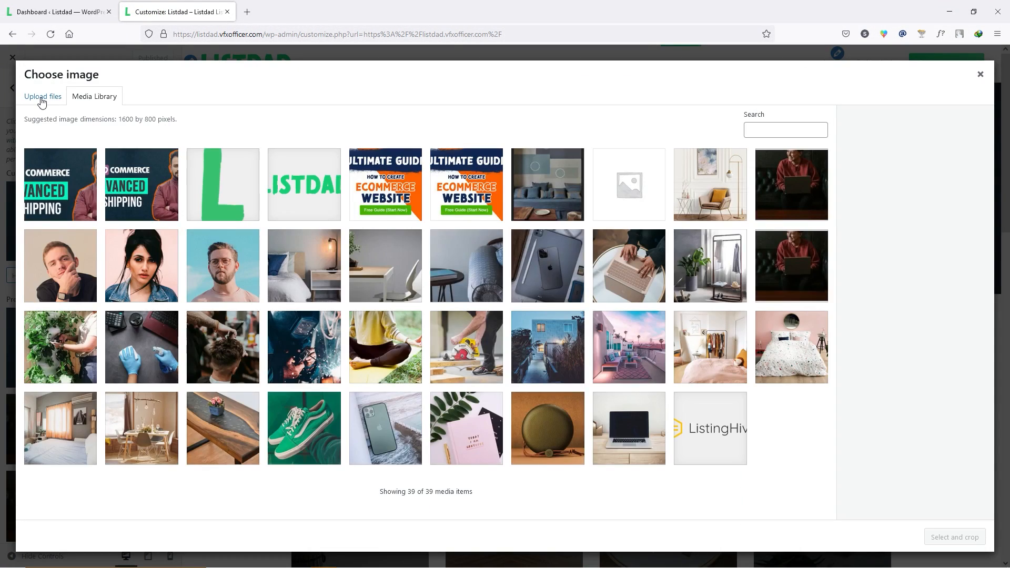
left_click(41, 99)
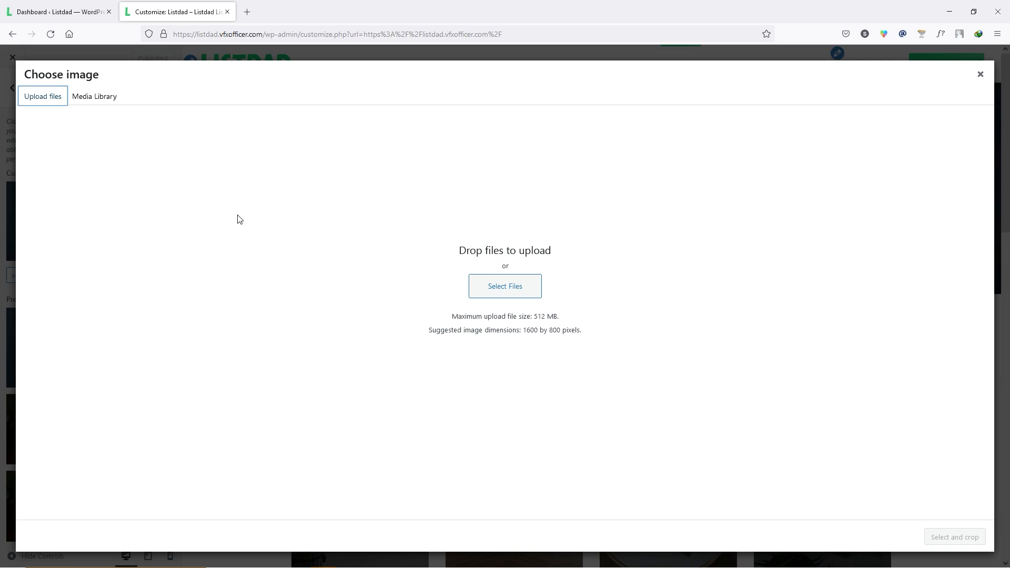
key("alt+Tab")
left_click_drag(540, 119, 293, 292)
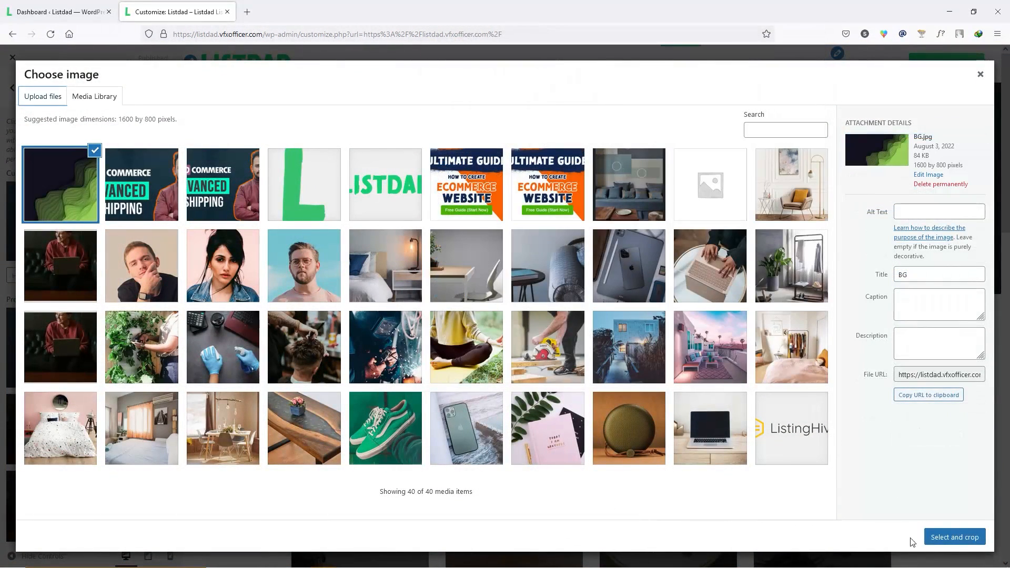
- Use BG.jpg uncropped as the header image and publish it
left_click(945, 544)
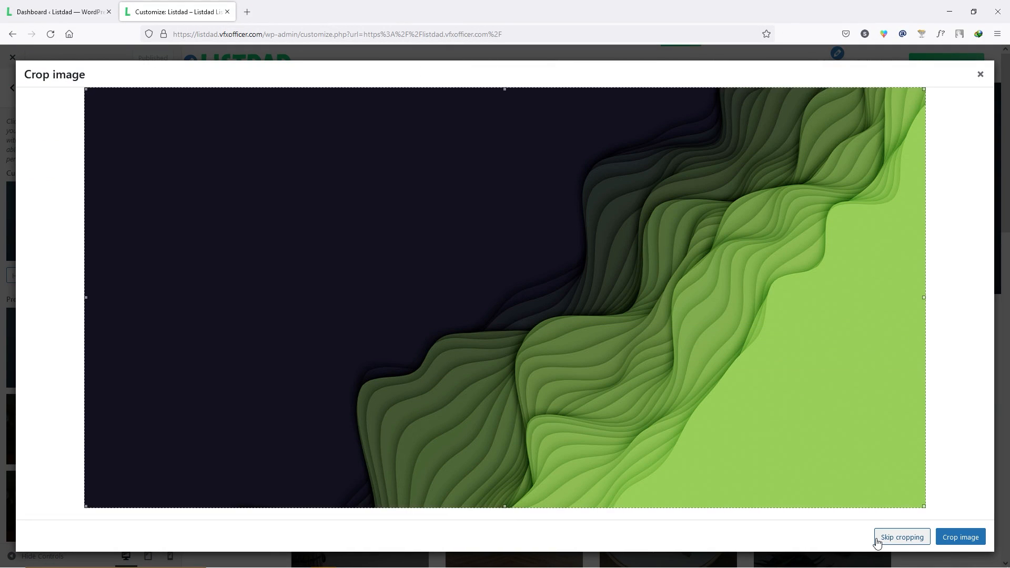
left_click(899, 541)
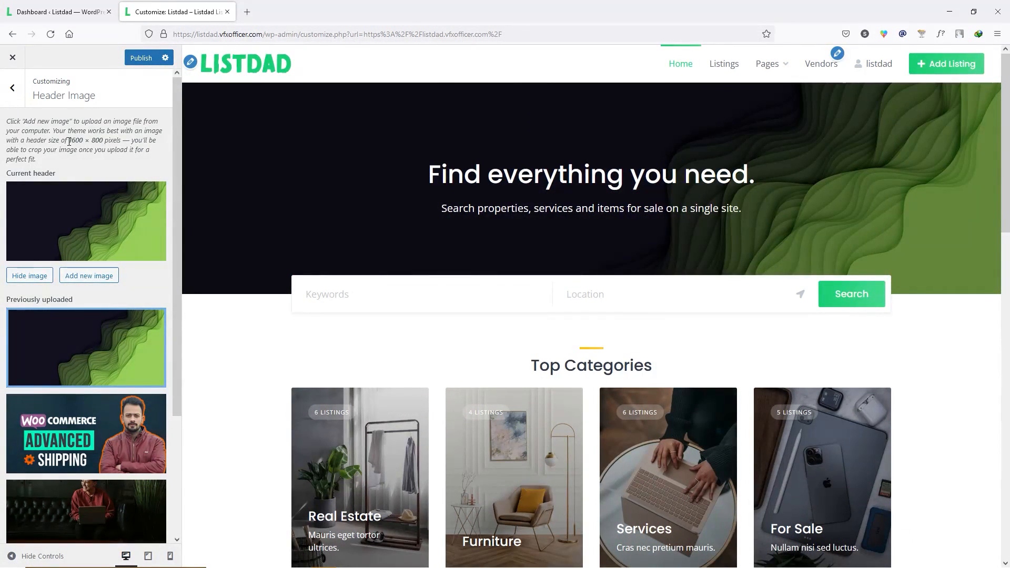
left_click_drag(69, 140, 105, 143)
left_click(138, 59)
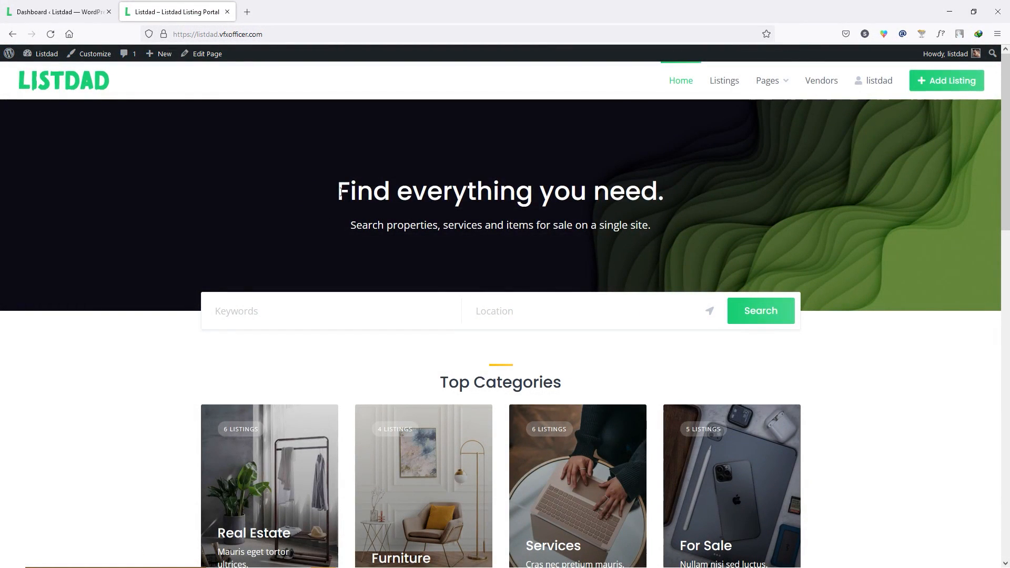
left_click_drag(340, 192, 653, 204)
- Edit the Home page and paste 'My Best Listing Website' over the hero heading
left_click(207, 54)
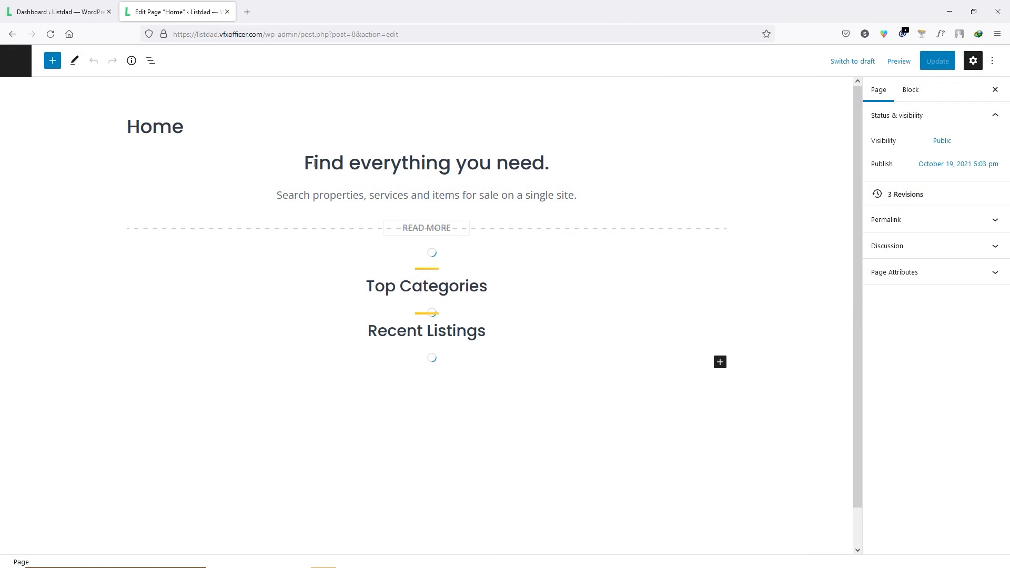
left_click(314, 163)
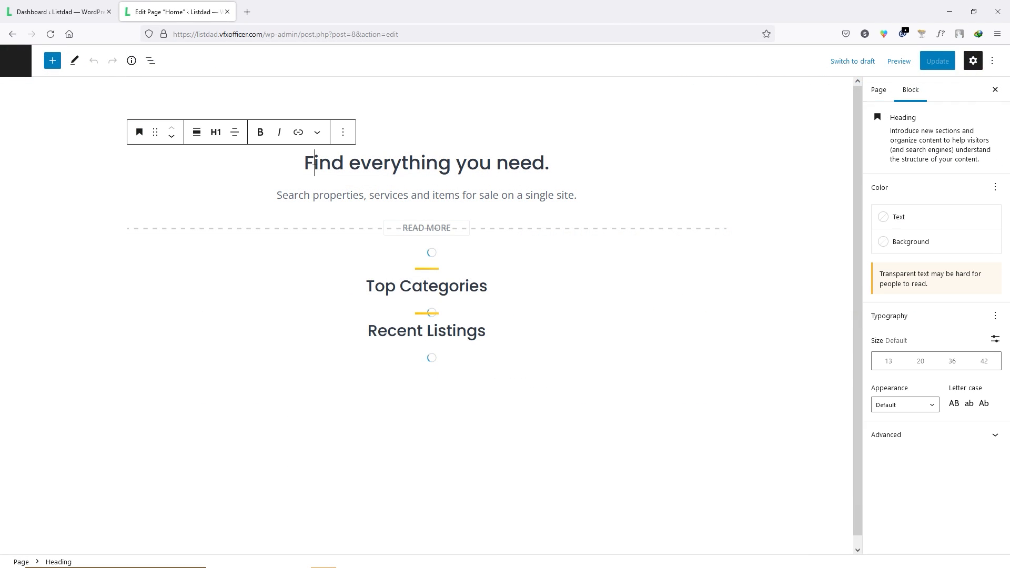
left_click_drag(304, 164, 553, 168)
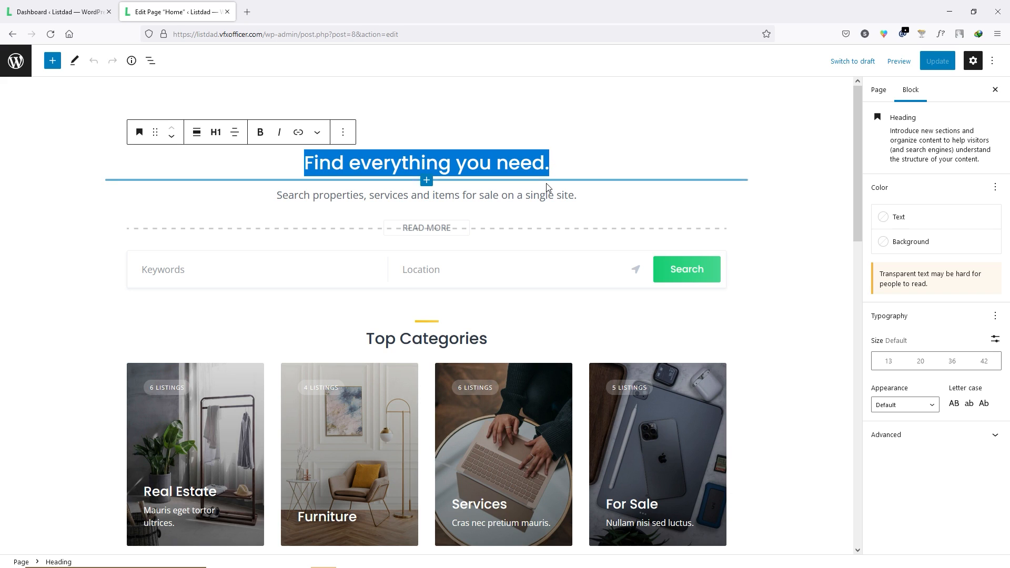
type("My Best Listing Website")
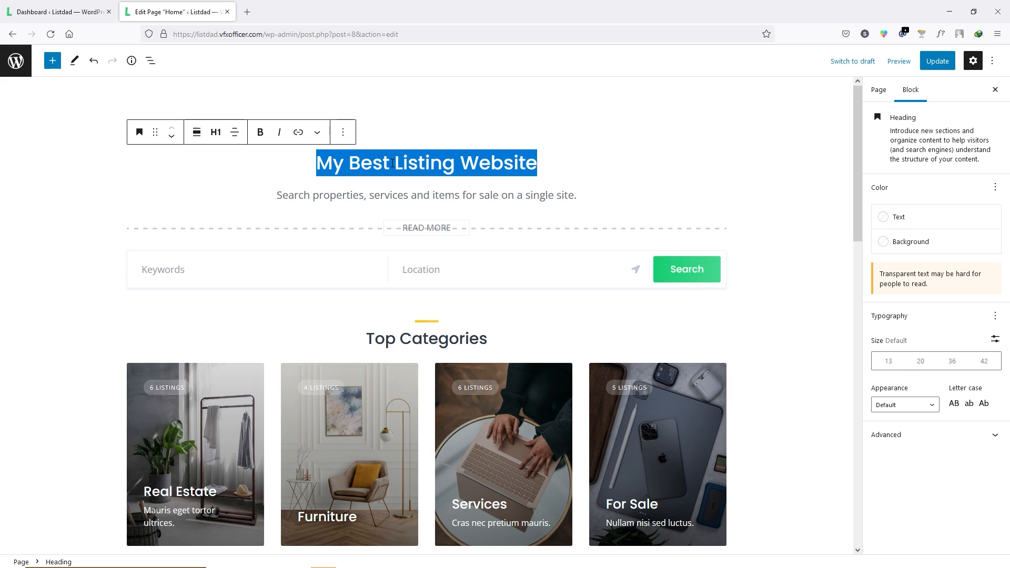
- Set the heading's text colour to Vivid green cyan
left_click(912, 220)
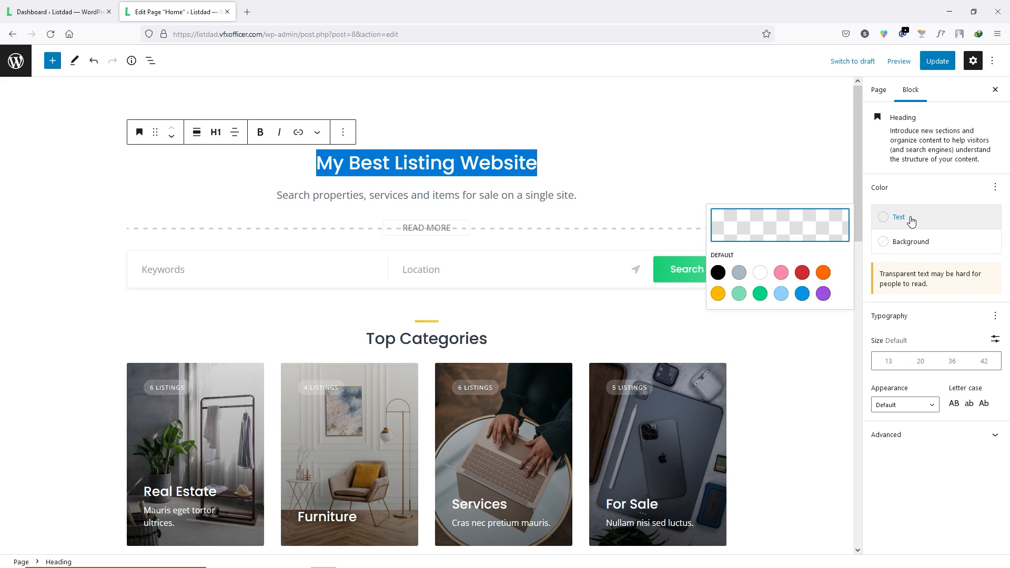
left_click(759, 293)
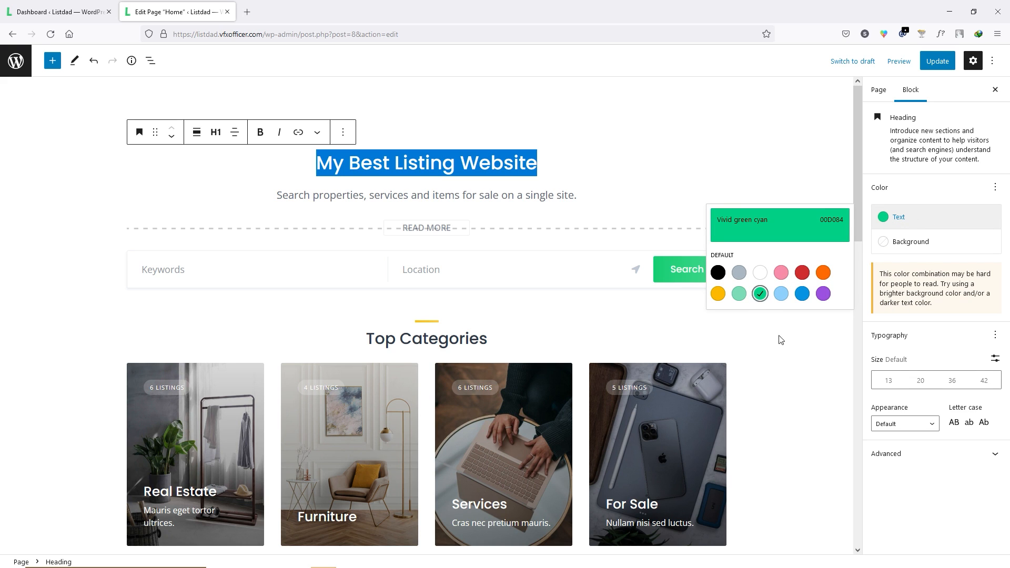
left_click(811, 343)
left_click(829, 339)
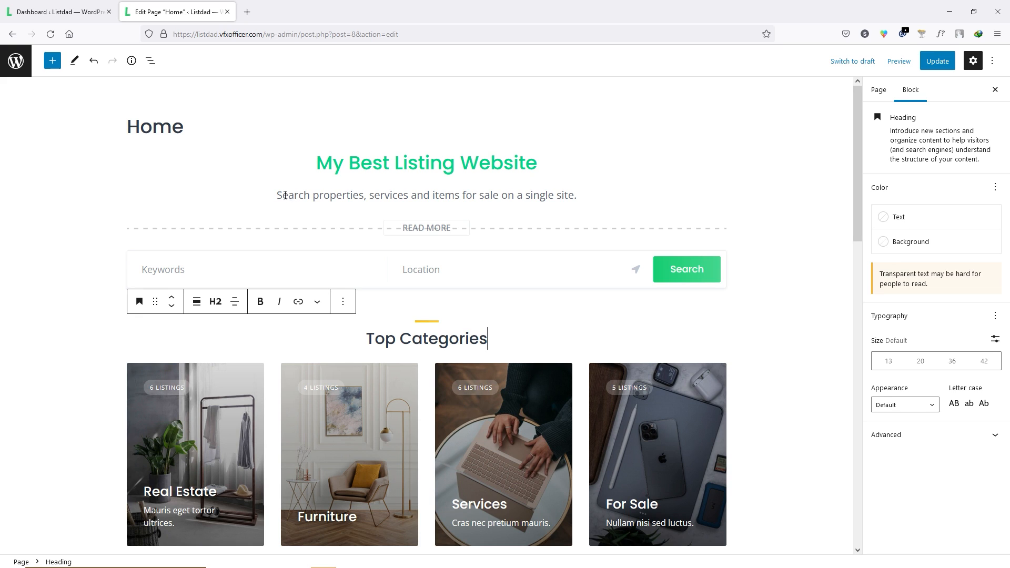
- Update the Home page and view the live homepage
left_click_drag(285, 195, 530, 196)
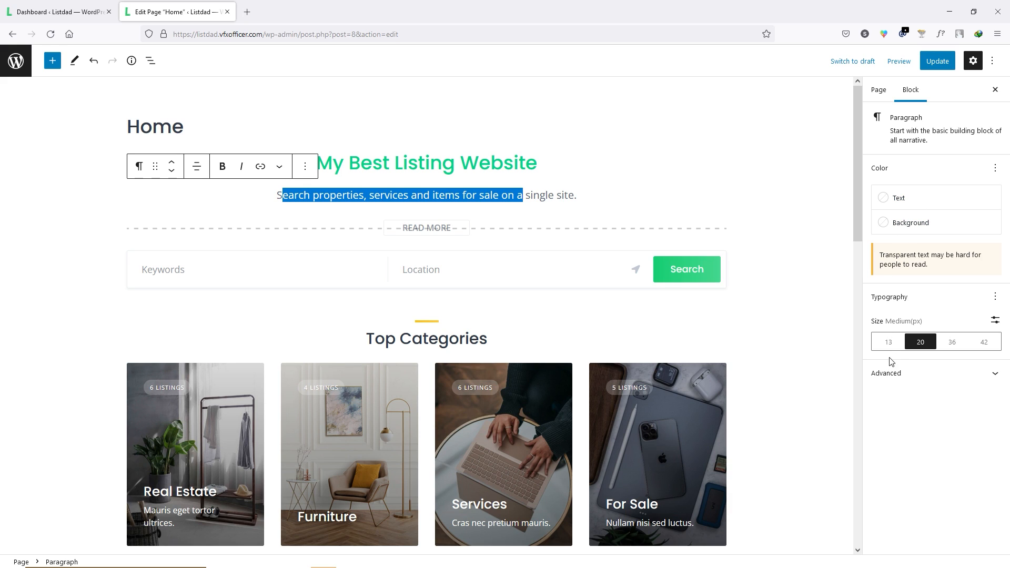
left_click(672, 126)
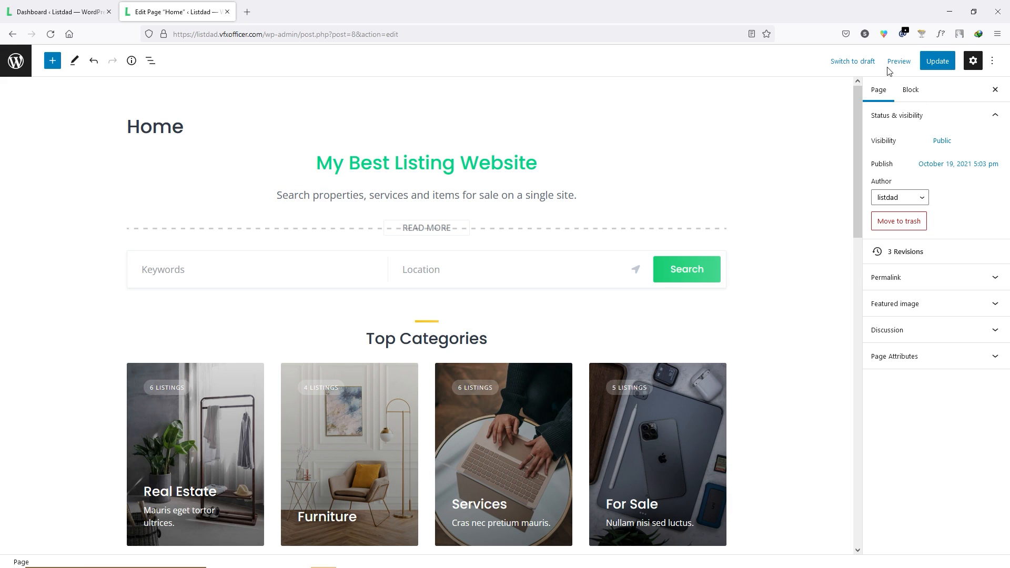
left_click(949, 62)
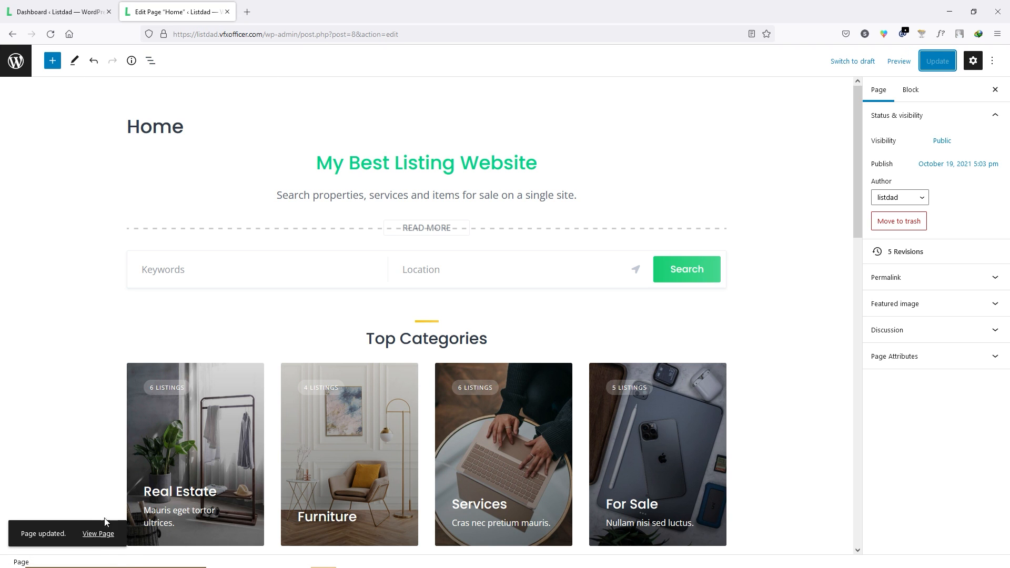
left_click(99, 534)
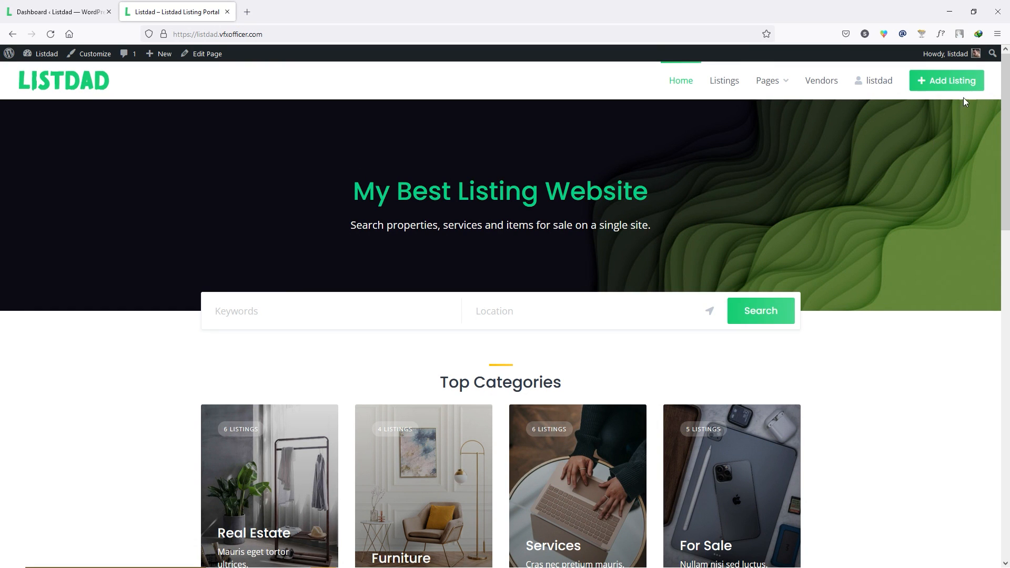
- Scroll through the live Listdad homepage, then return to editing the Home page
scroll(479, 288, "down", 5)
scroll(157, 284, "up", 2)
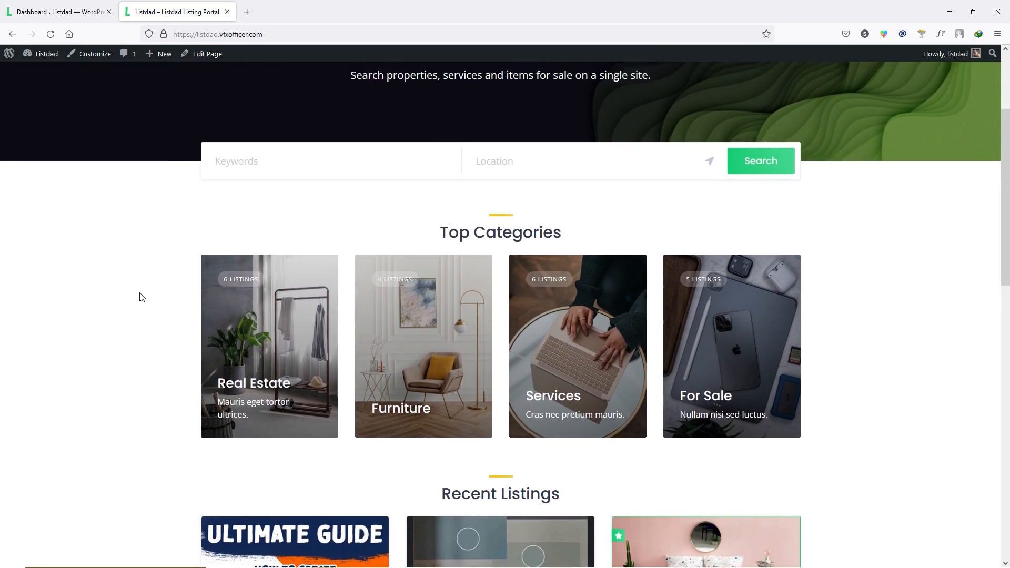
scroll(241, 281, "up", 3)
scroll(219, 253, "down", 10)
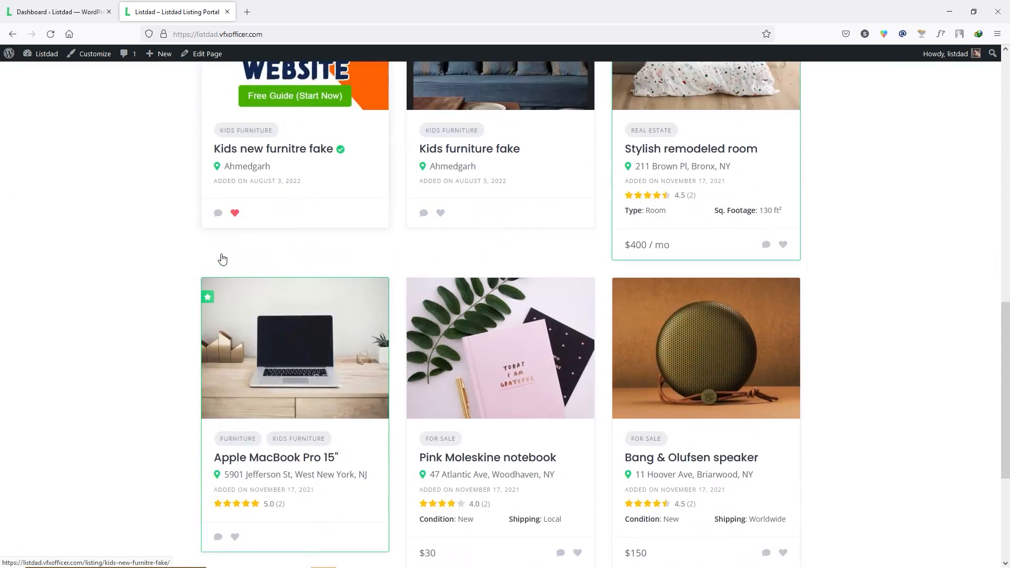
scroll(221, 258, "up", 10)
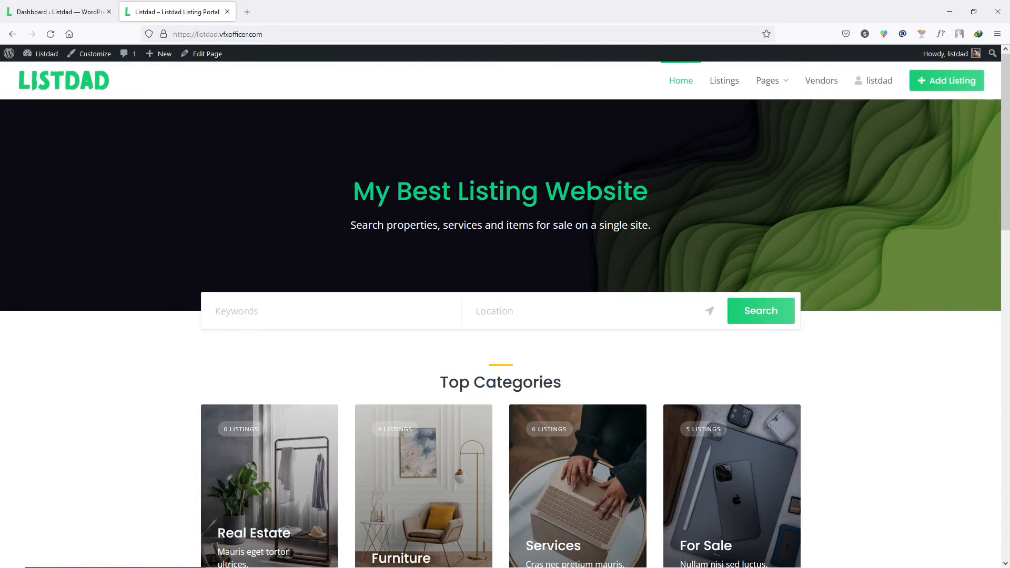
scroll(226, 293, "down", 4)
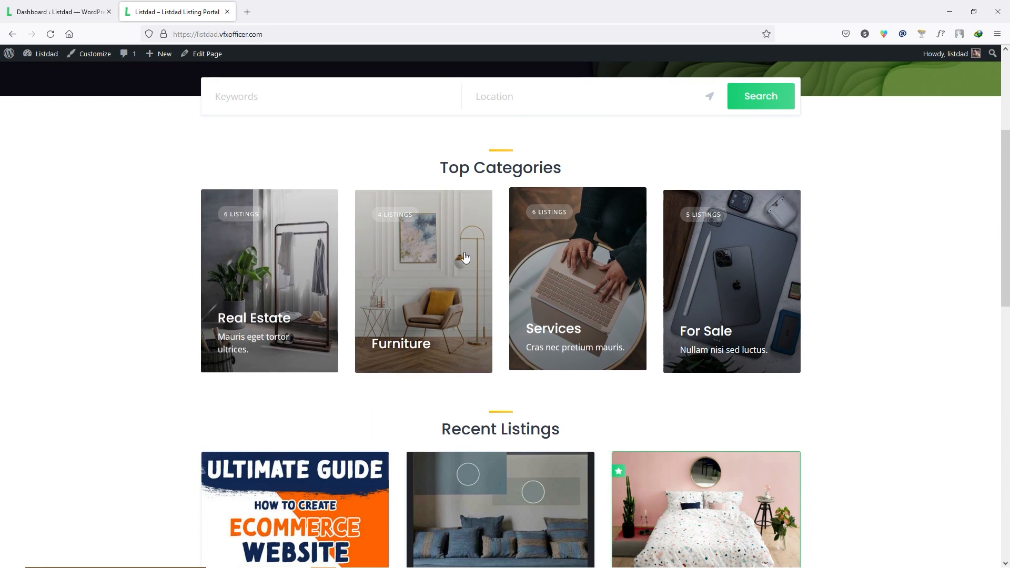
scroll(482, 435, "down", 13)
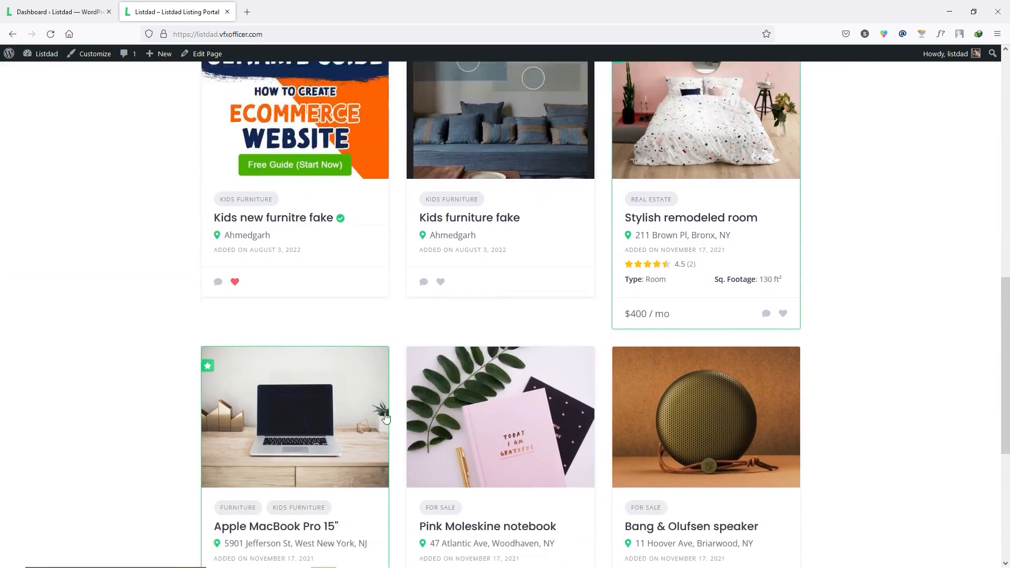
scroll(532, 426, "up", 6)
scroll(335, 165, "up", 10)
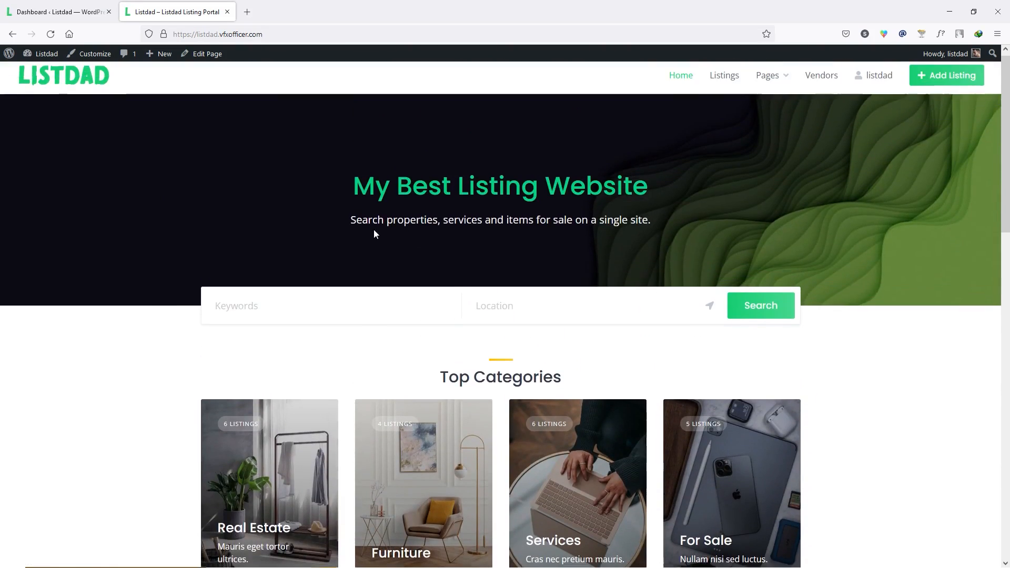
left_click(208, 58)
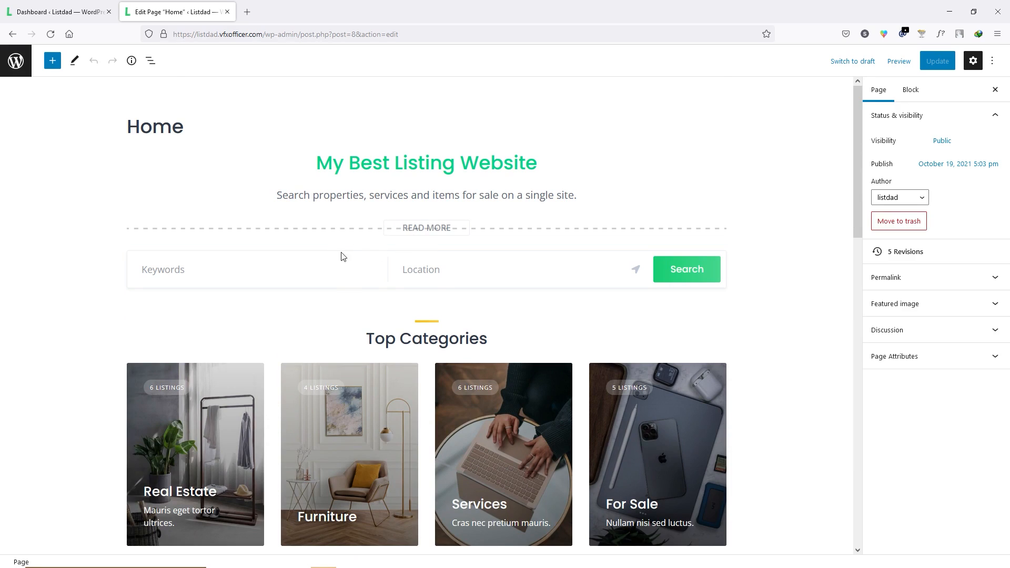
- Inspect the search form, Listing Categories and Recent Listings blocks, then open the block inserter
left_click(322, 272)
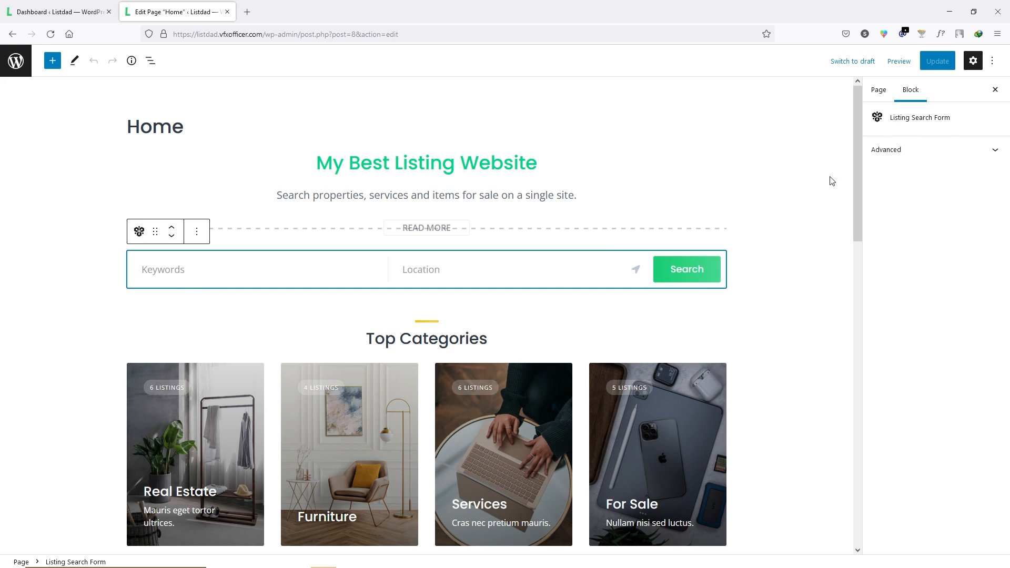
scroll(383, 289, "down", 2)
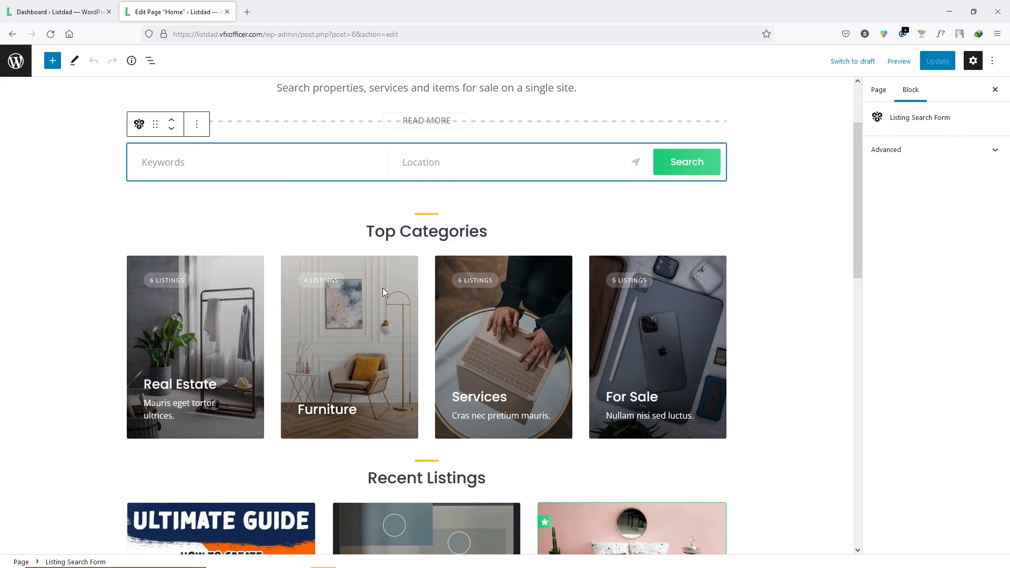
left_click(383, 291)
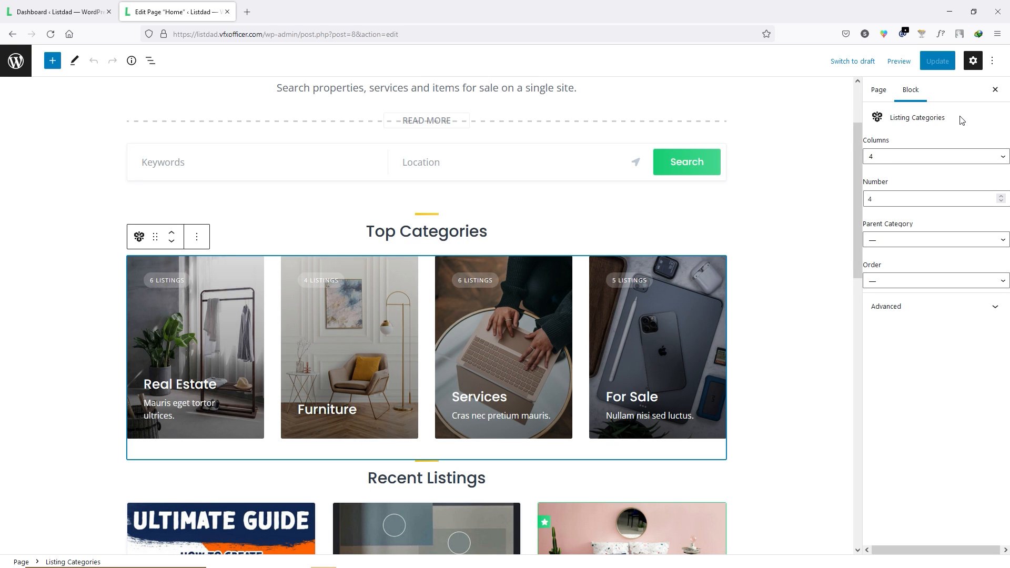
scroll(489, 268, "down", 5)
left_click(416, 313)
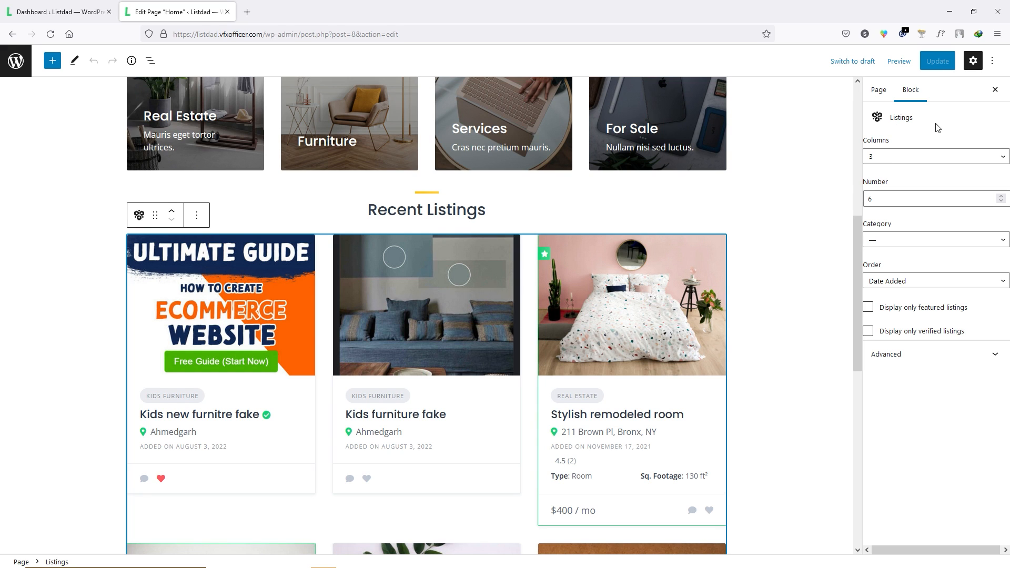
scroll(439, 365, "down", 7)
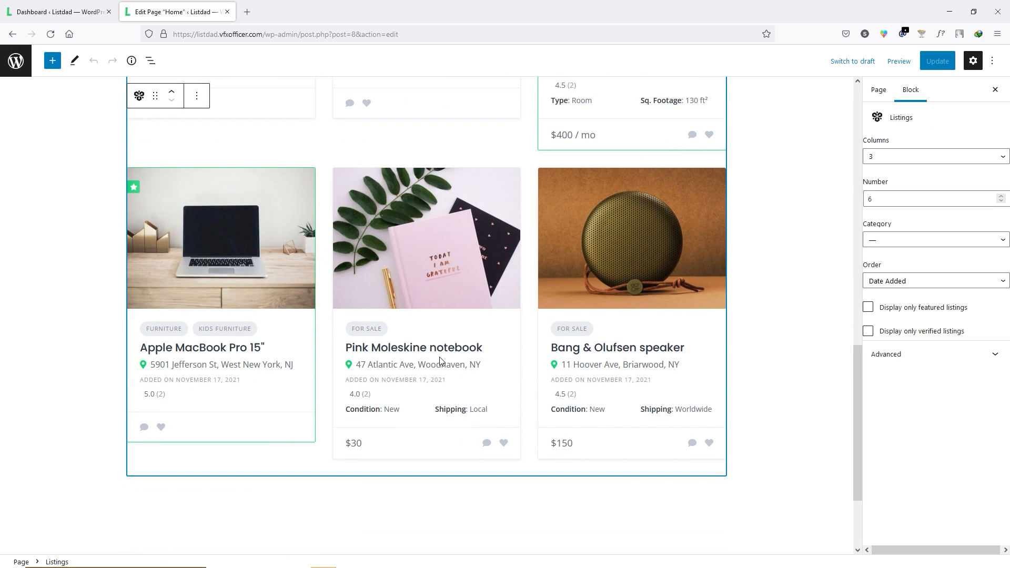
scroll(440, 359, "down", 2)
scroll(439, 359, "up", 10)
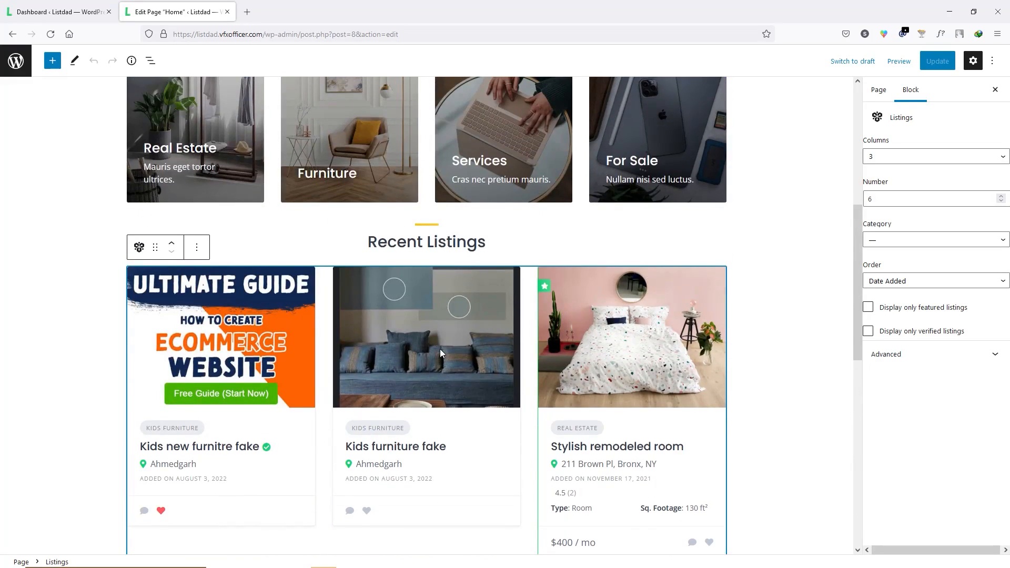
scroll(439, 349, "up", 7)
left_click(404, 263)
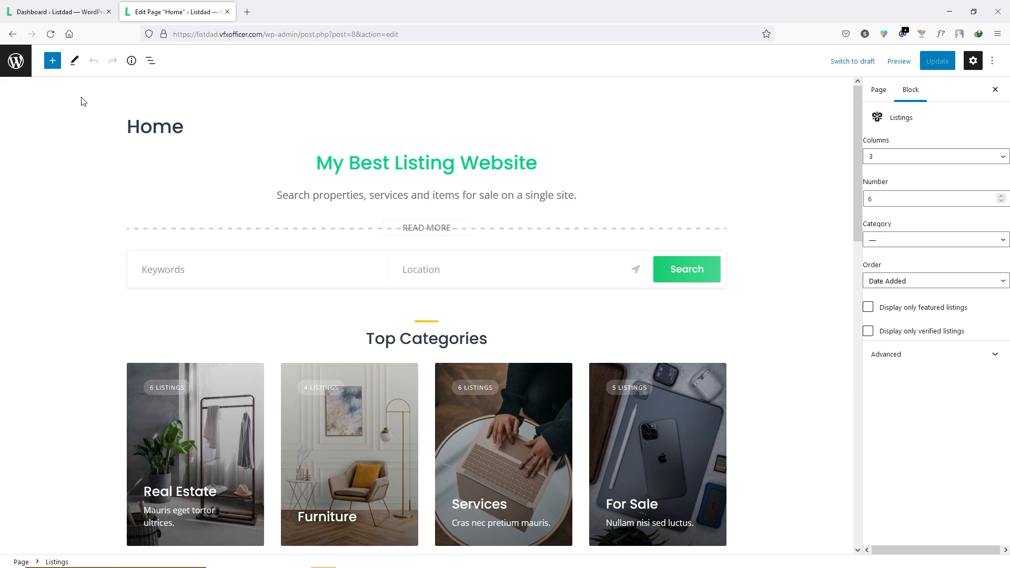
left_click(53, 62)
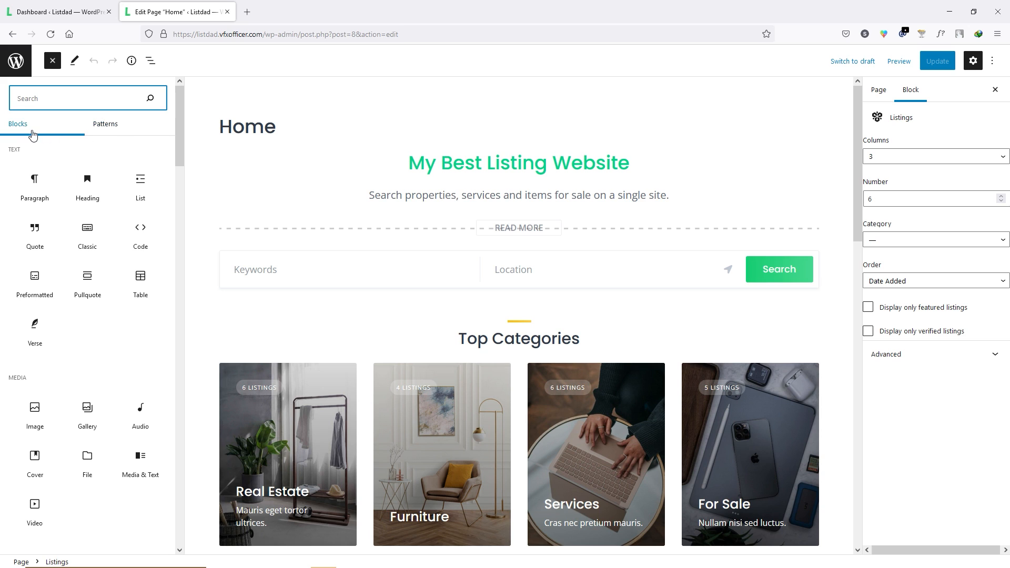
- Place a HivePress Listing Packages block, with Free and Premium $50.00 plans, above Top Categories
left_click(104, 126)
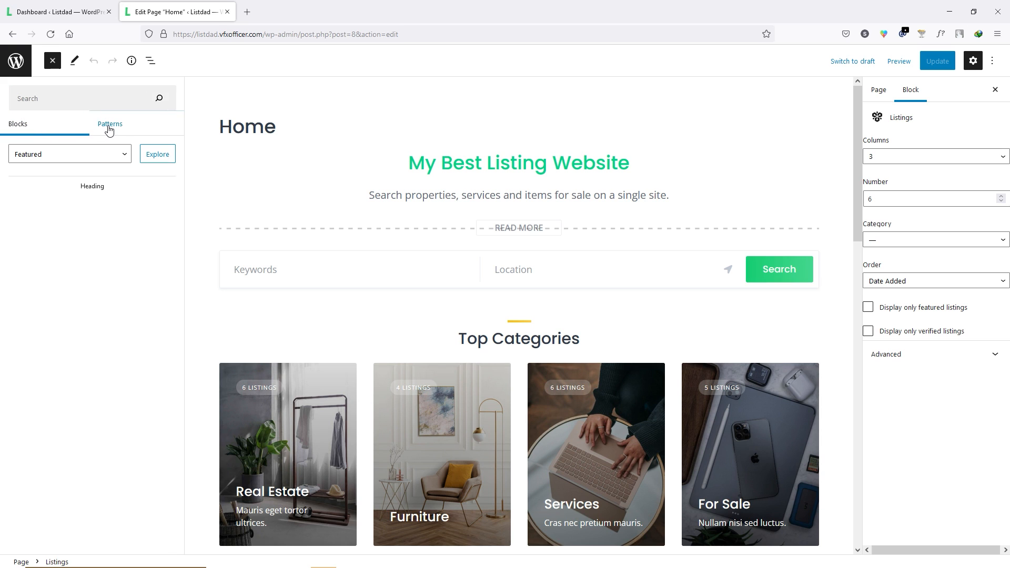
left_click(18, 128)
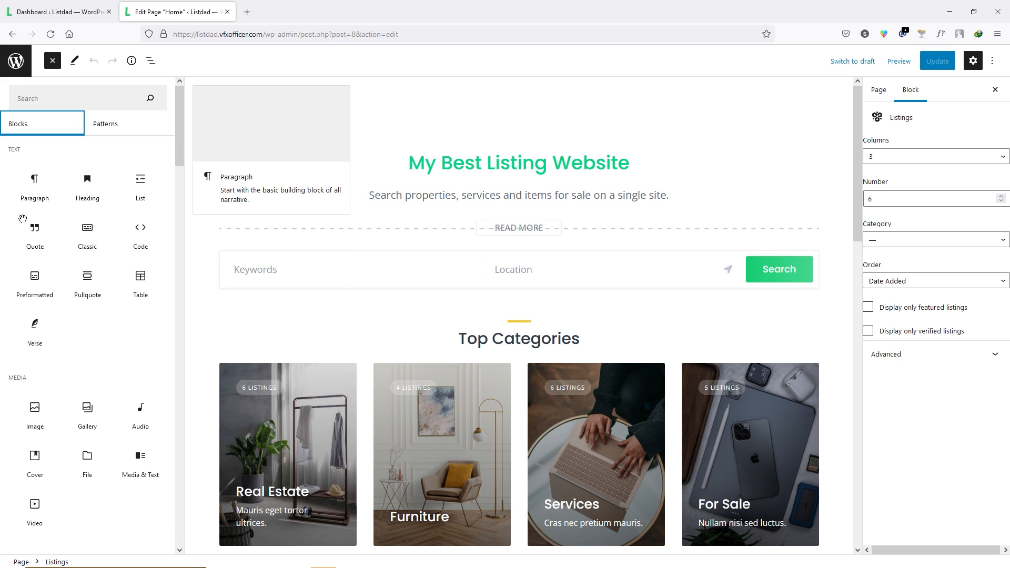
scroll(16, 273, "down", 3)
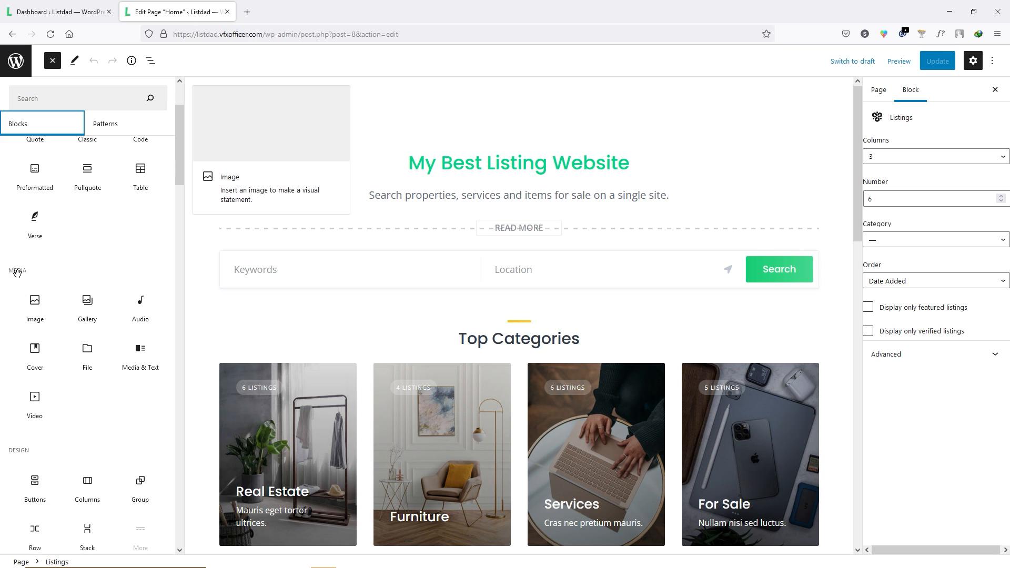
scroll(21, 284, "down", 10)
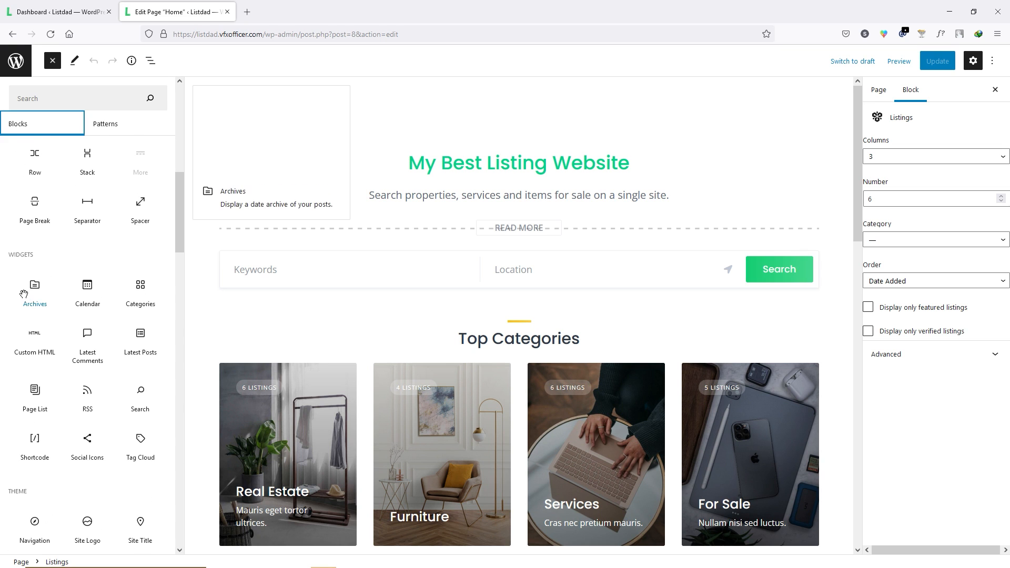
scroll(21, 284, "down", 20)
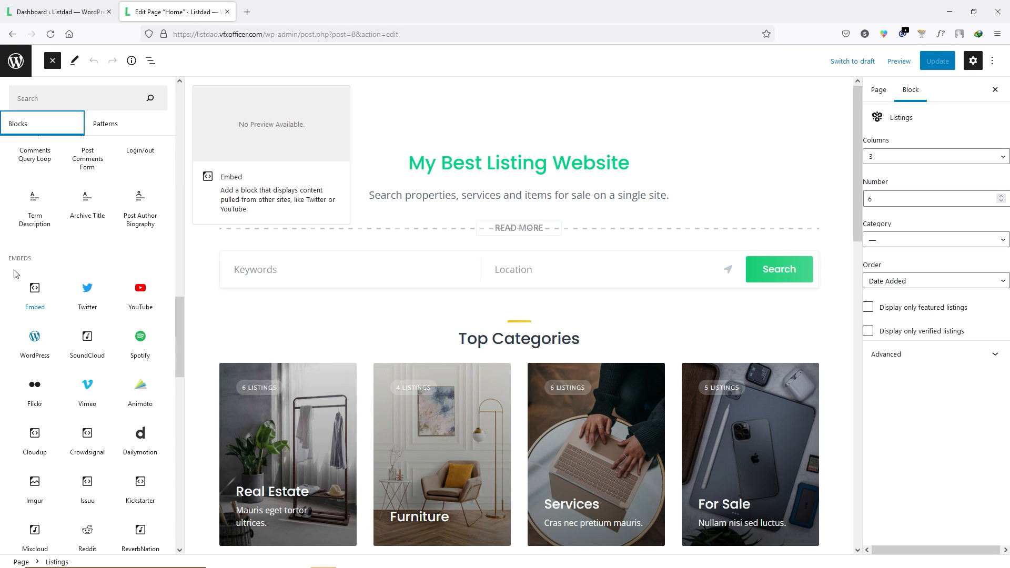
scroll(35, 271, "down", 3)
scroll(34, 268, "down", 7)
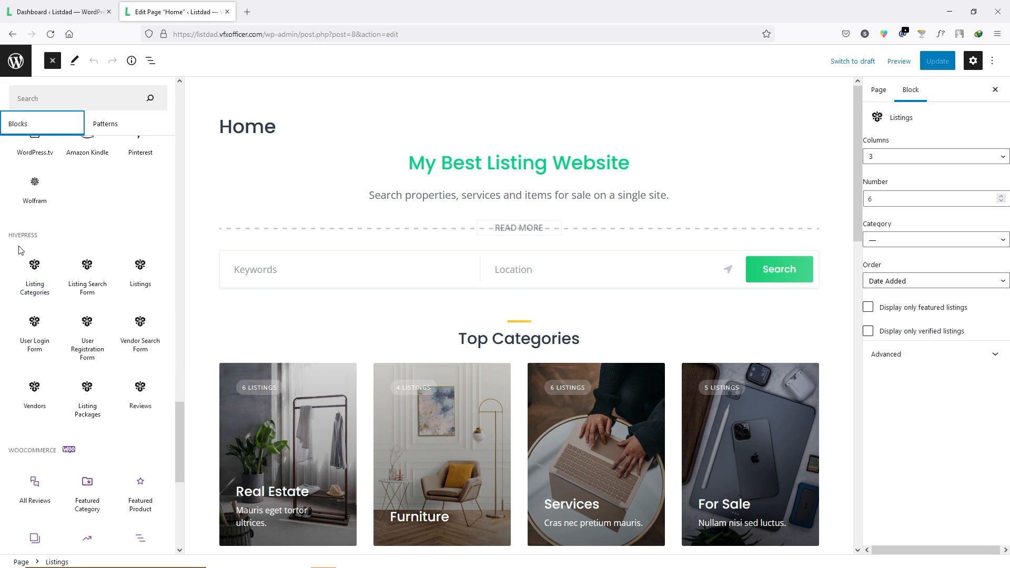
scroll(42, 250, "down", 2)
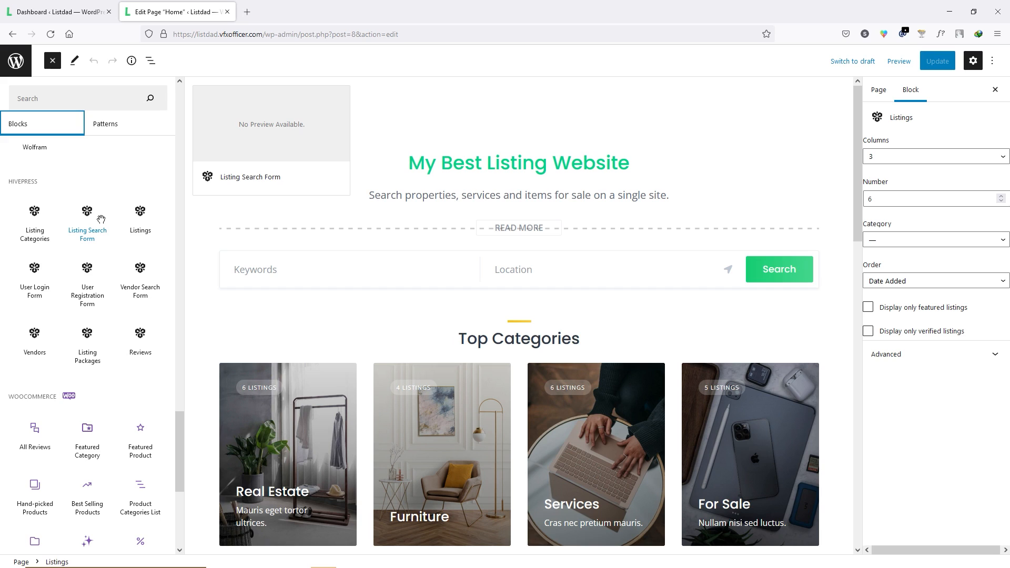
left_click(90, 364)
left_click_drag(86, 336, 499, 316)
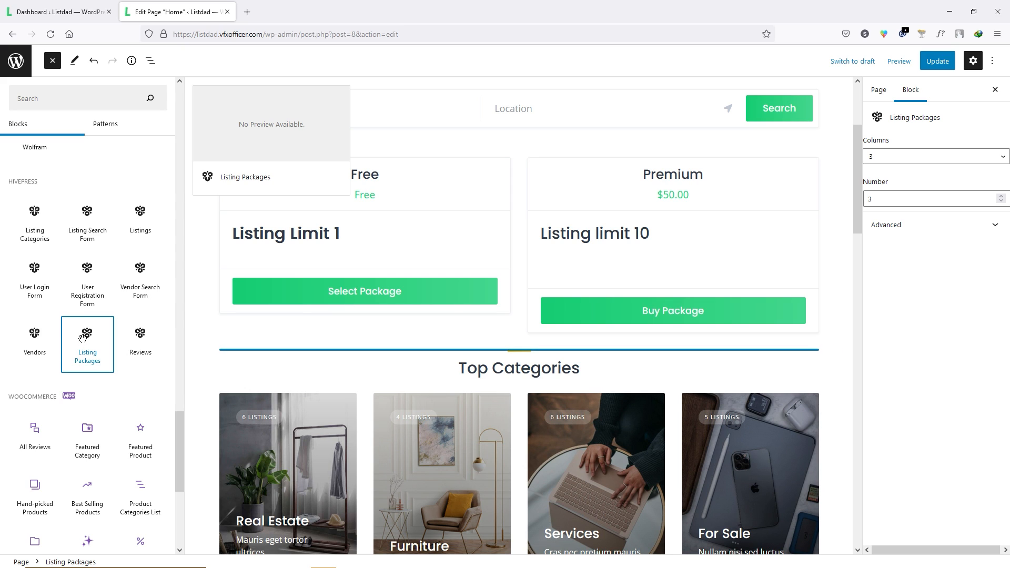
mouse_move(84, 338)
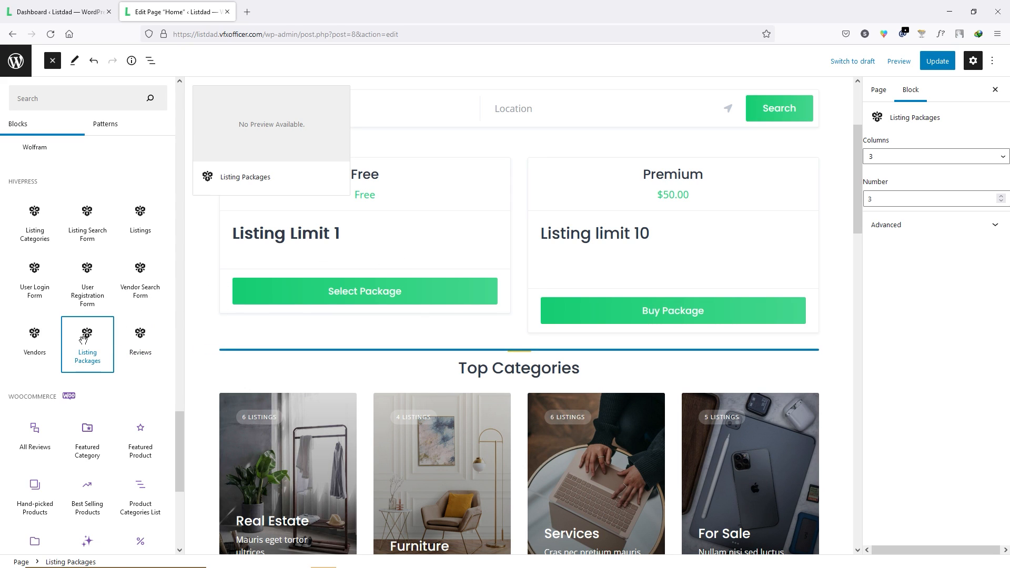
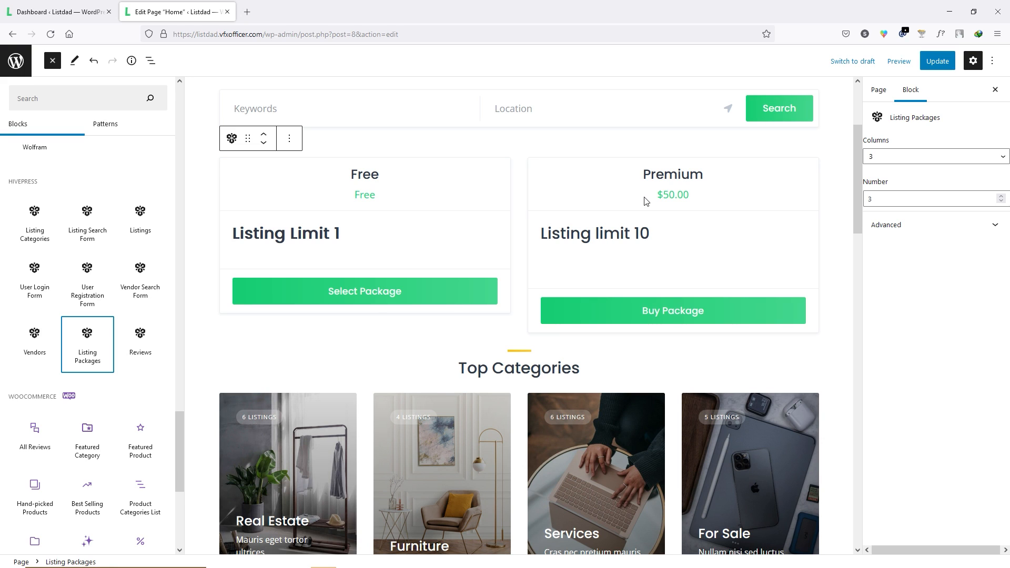
- Set the Listing Packages block to 2 columns and lower Number from 3 to 2
left_click(904, 157)
left_click(883, 175)
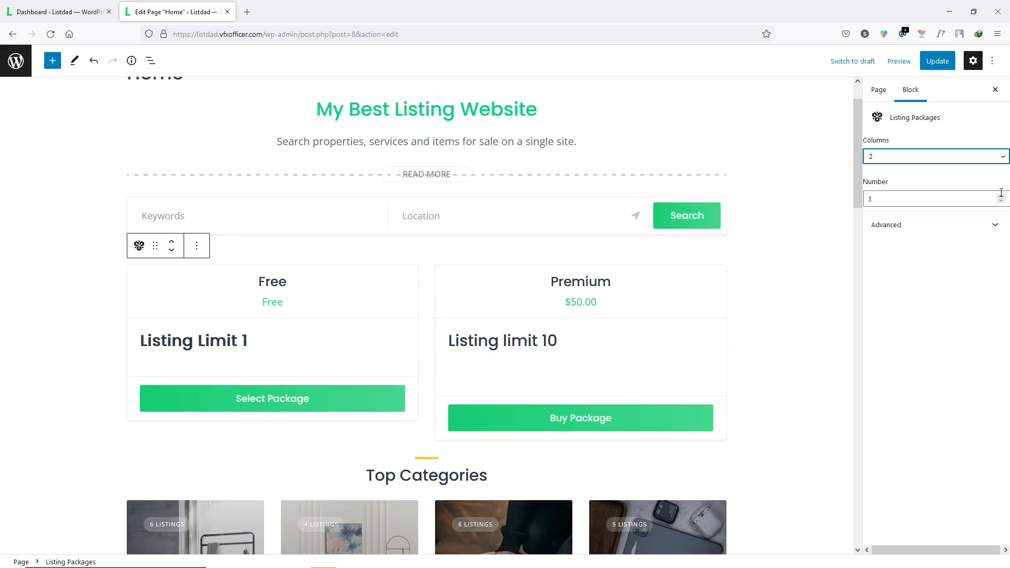
left_click(1001, 201)
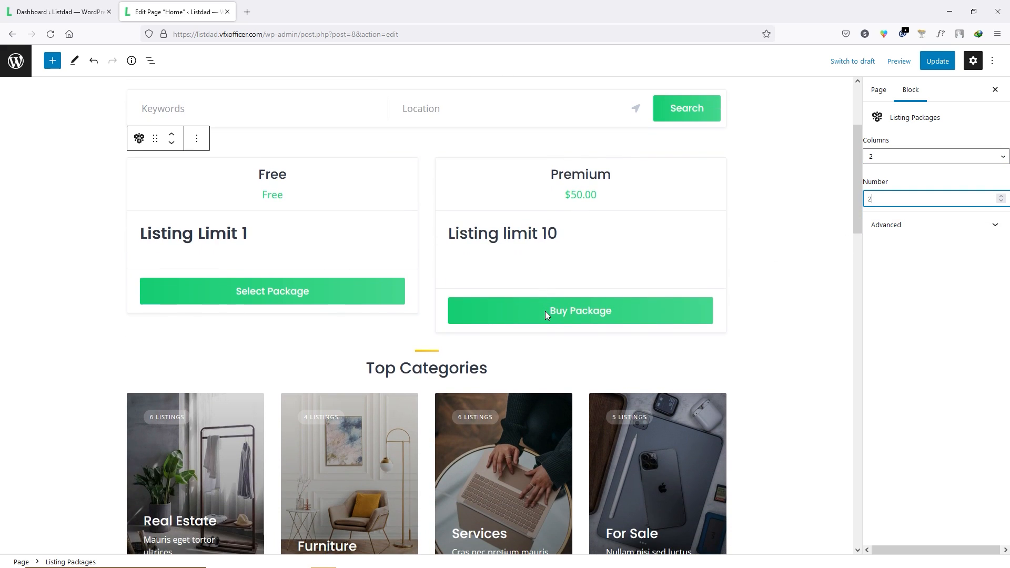
left_click(415, 250)
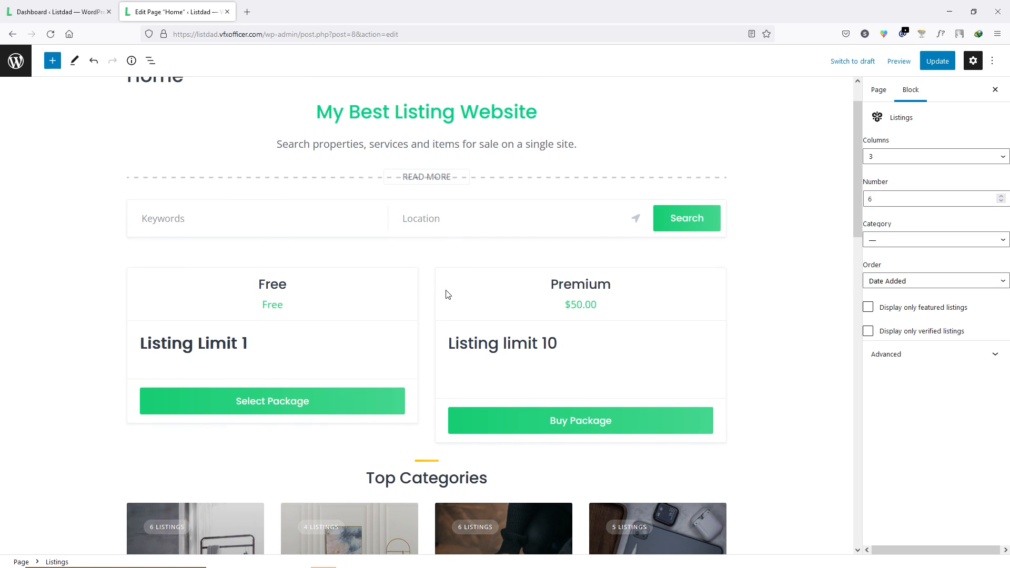
scroll(450, 284, "down", 15)
scroll(455, 276, "down", 2)
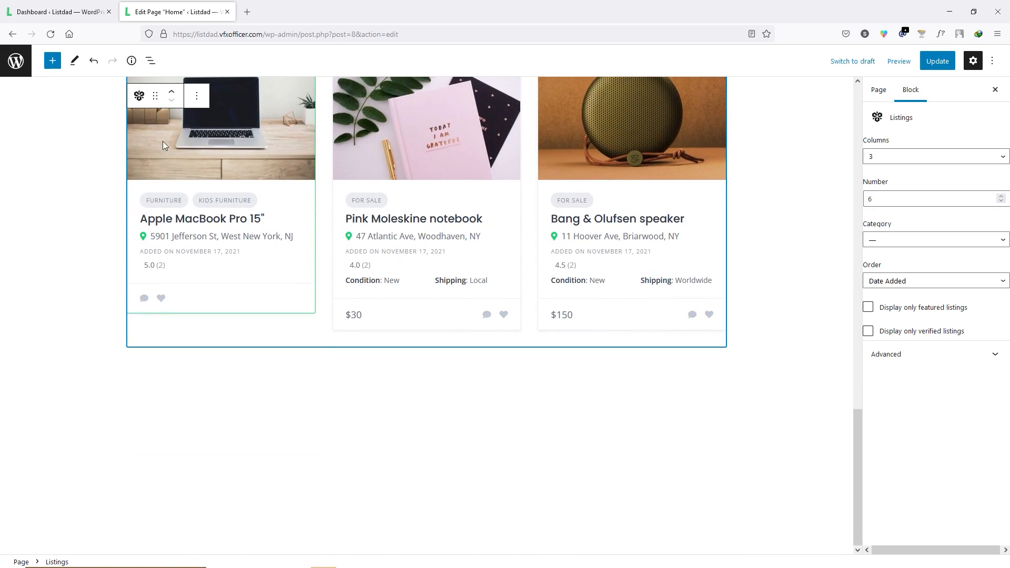
left_click(53, 61)
scroll(88, 277, "down", 15)
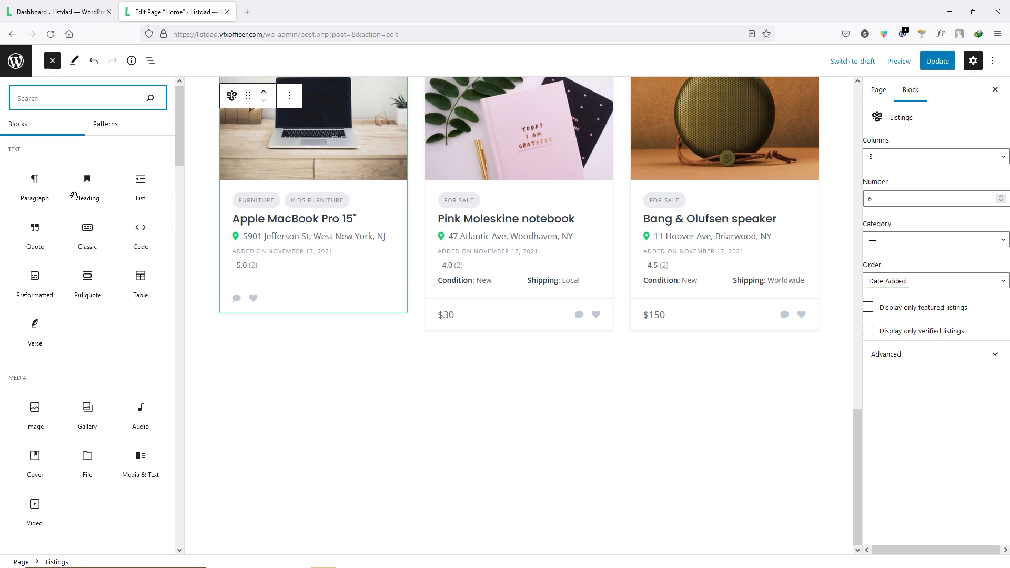
scroll(89, 277, "down", 15)
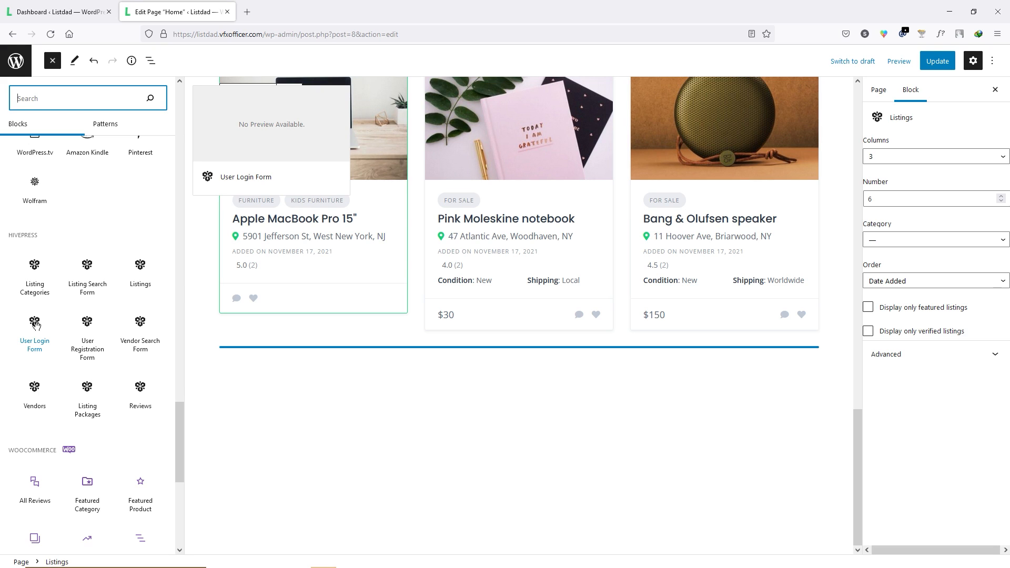
left_click(35, 325)
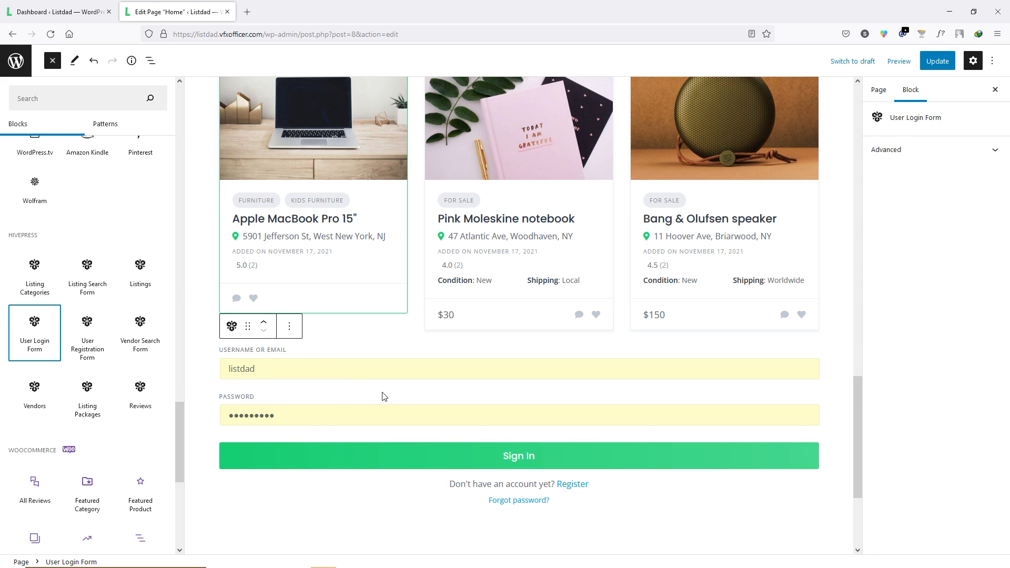
left_click(335, 495)
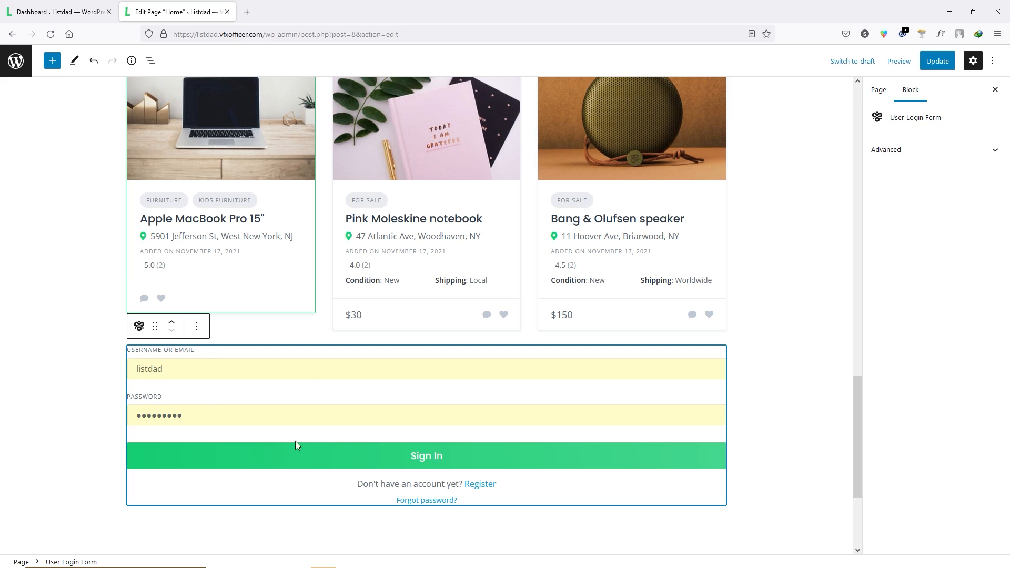
left_click(73, 394)
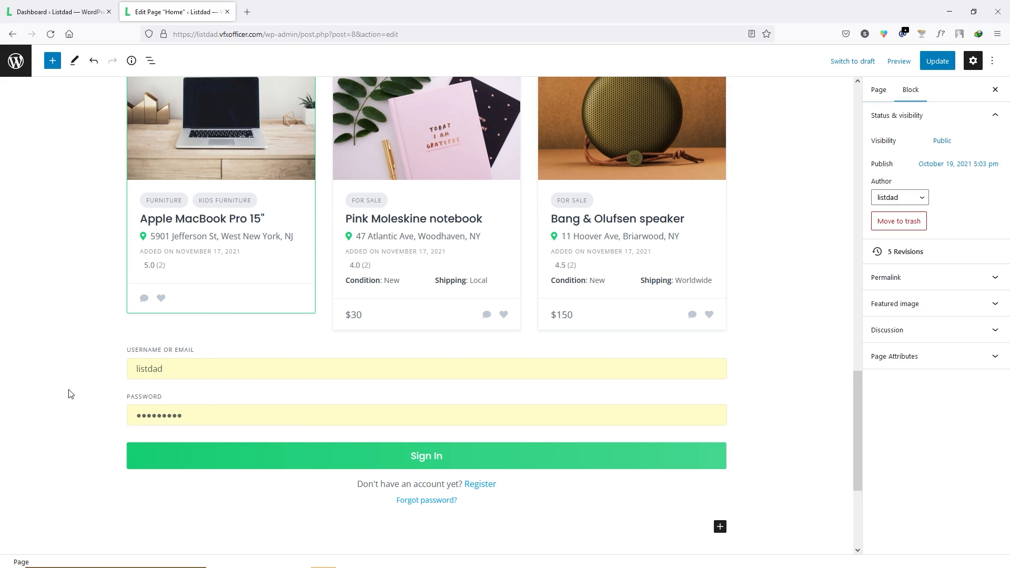
left_click(288, 388)
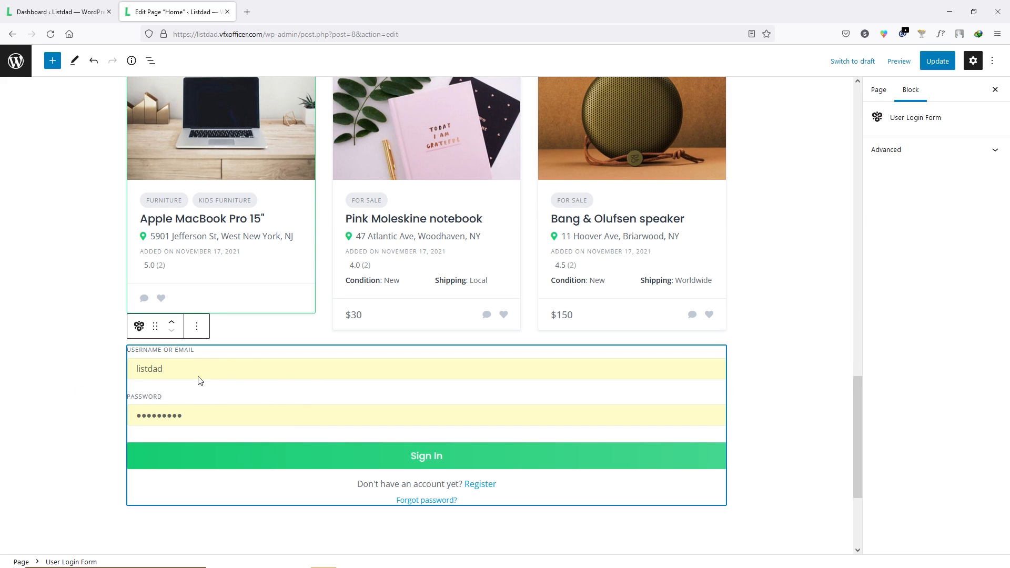
left_click(196, 326)
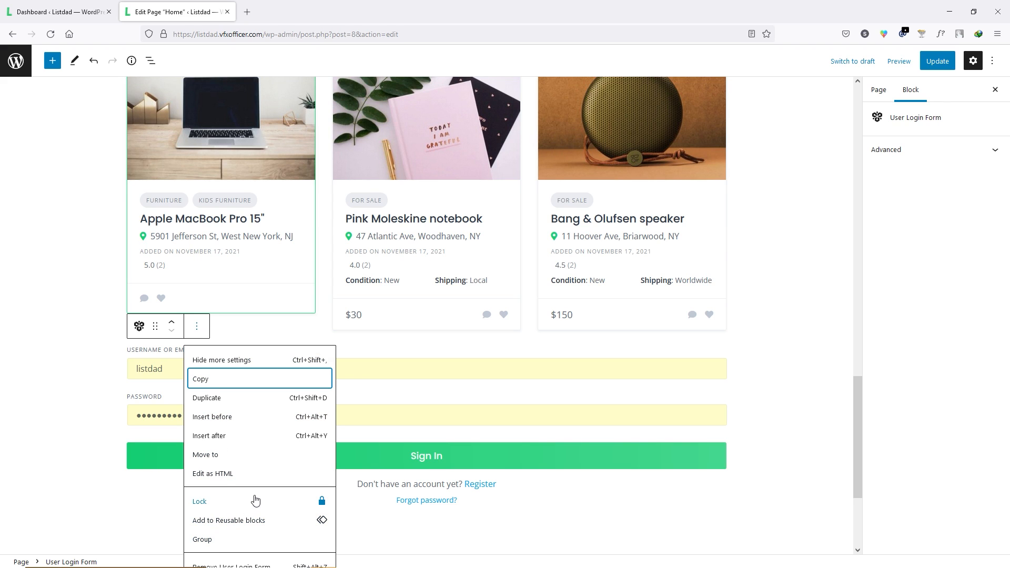
scroll(252, 504, "down", 3)
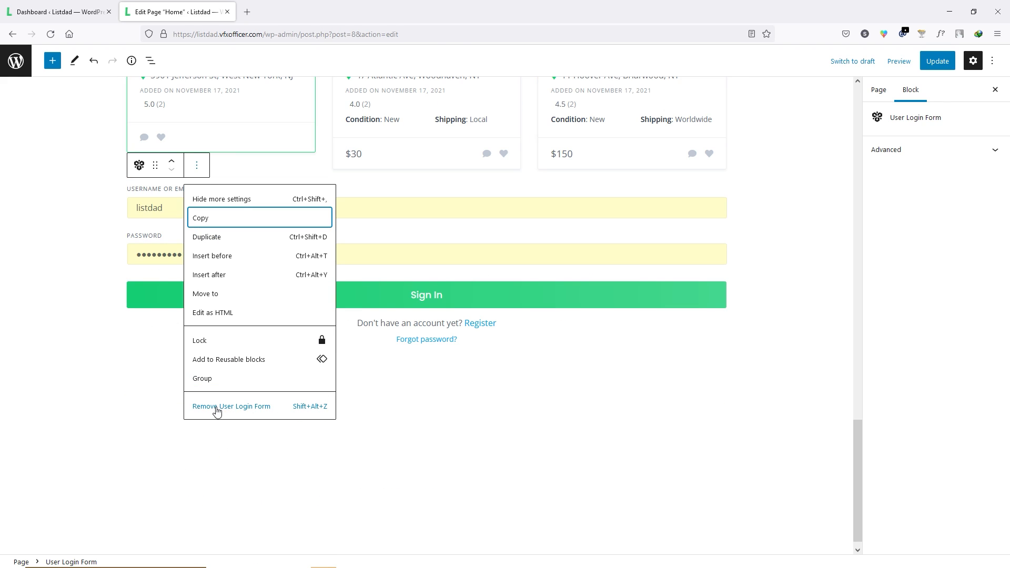
left_click(277, 409)
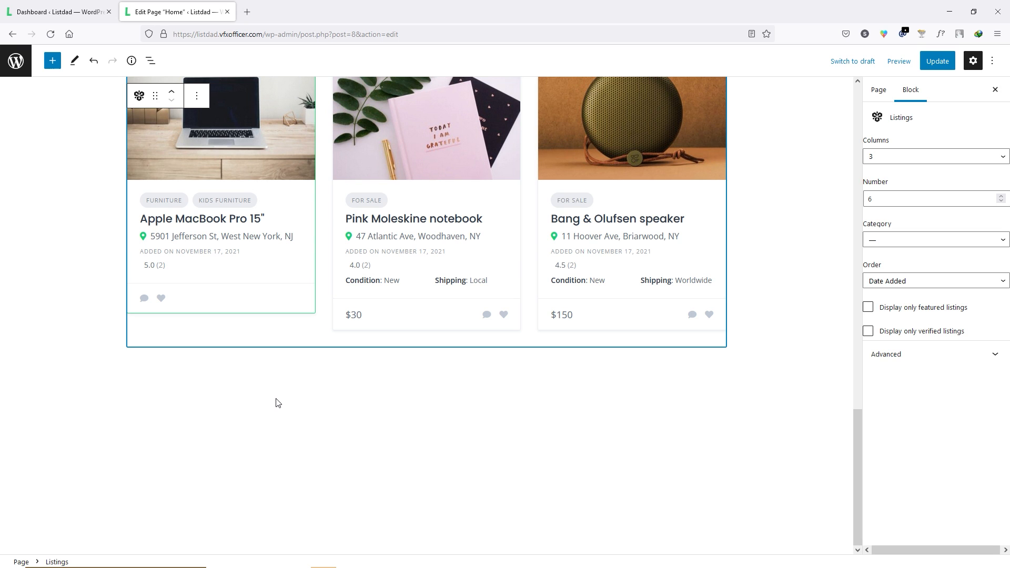
scroll(449, 361, "up", 15)
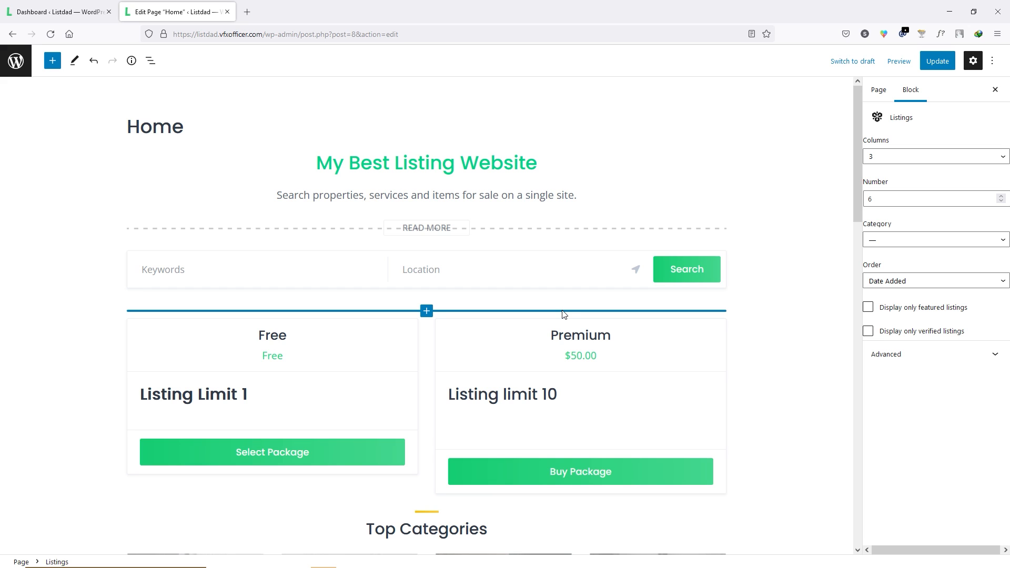
- Update the Home page and view the live page
left_click(939, 62)
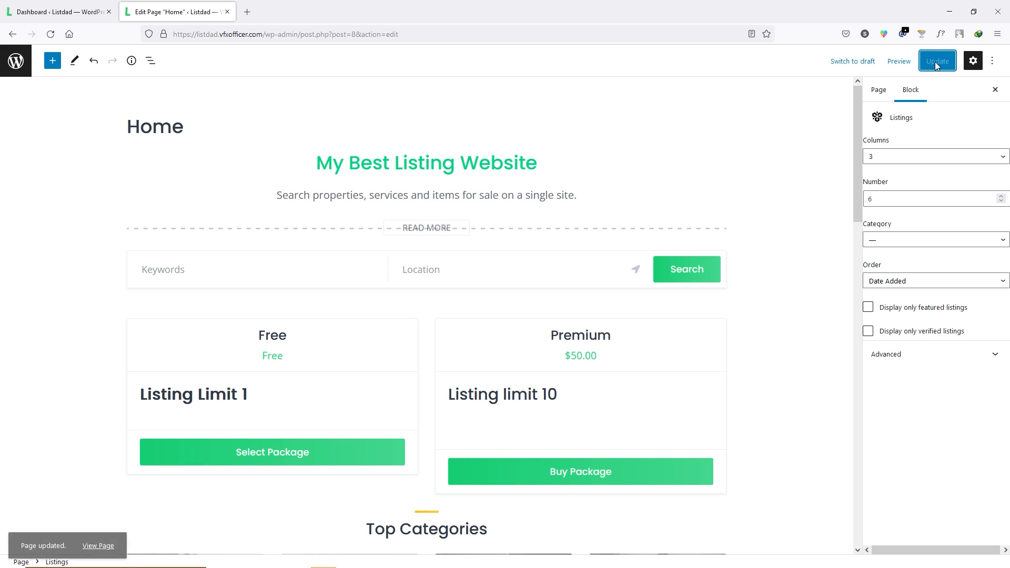
left_click(98, 534)
- Scroll the live homepage to review the Free and Premium cards, then return to editing
scroll(526, 261, "down", 4)
scroll(506, 255, "up", 4)
scroll(507, 258, "down", 4)
scroll(503, 261, "down", 5)
scroll(503, 266, "up", 7)
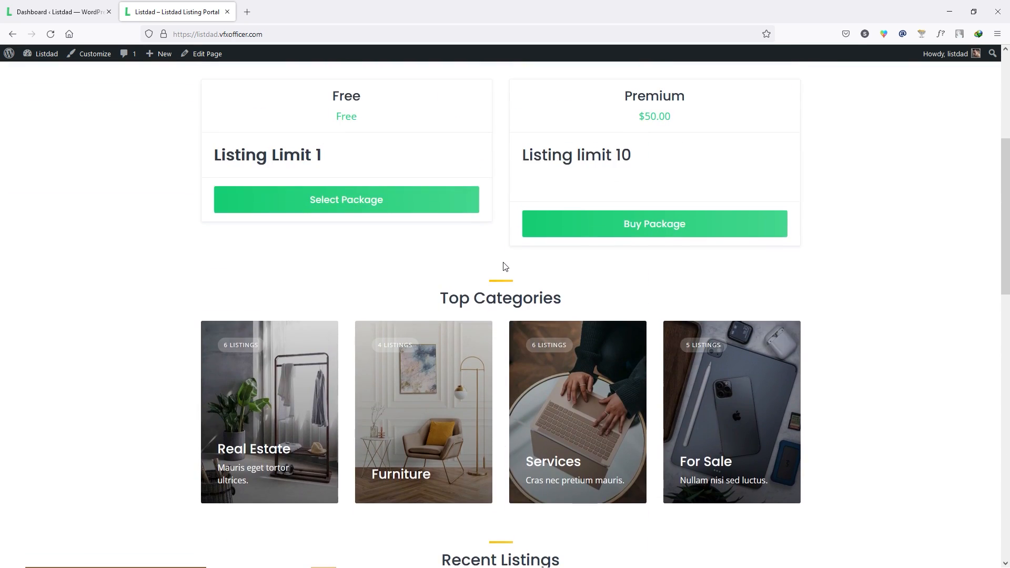
scroll(496, 277, "down", 6)
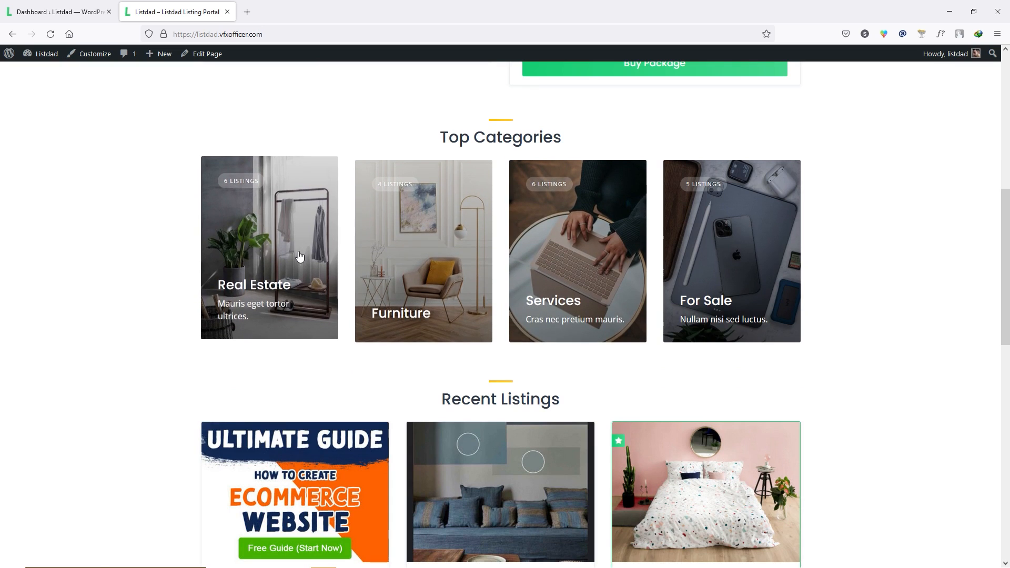
scroll(450, 240, "down", 4)
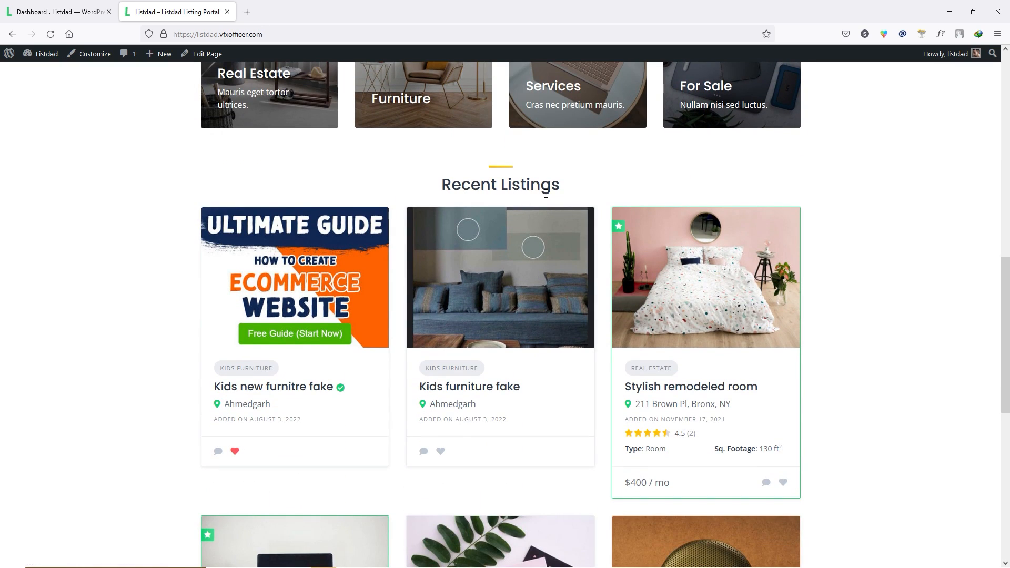
scroll(405, 262, "down", 6)
scroll(405, 262, "down", 2)
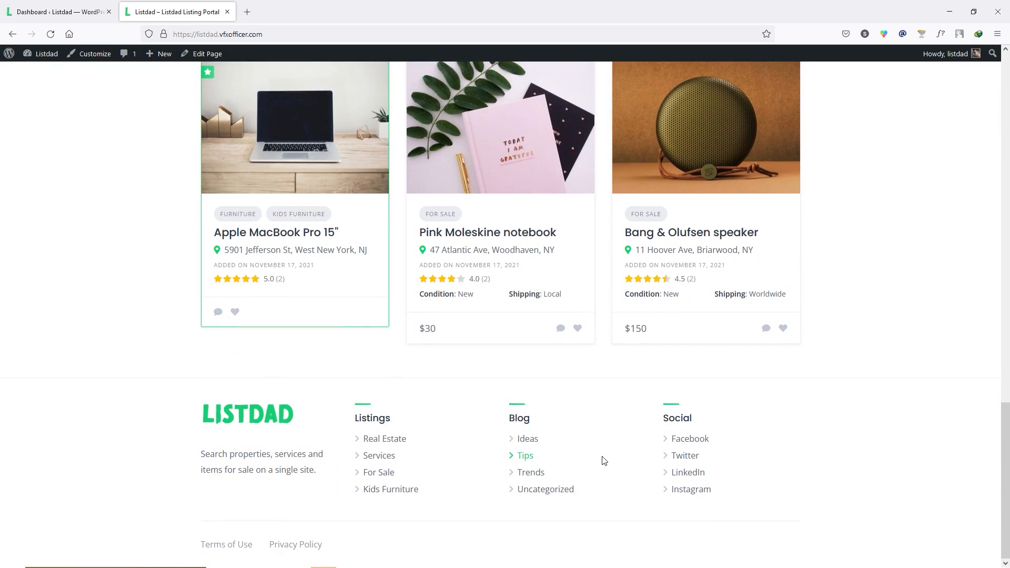
scroll(602, 460, "up", 17)
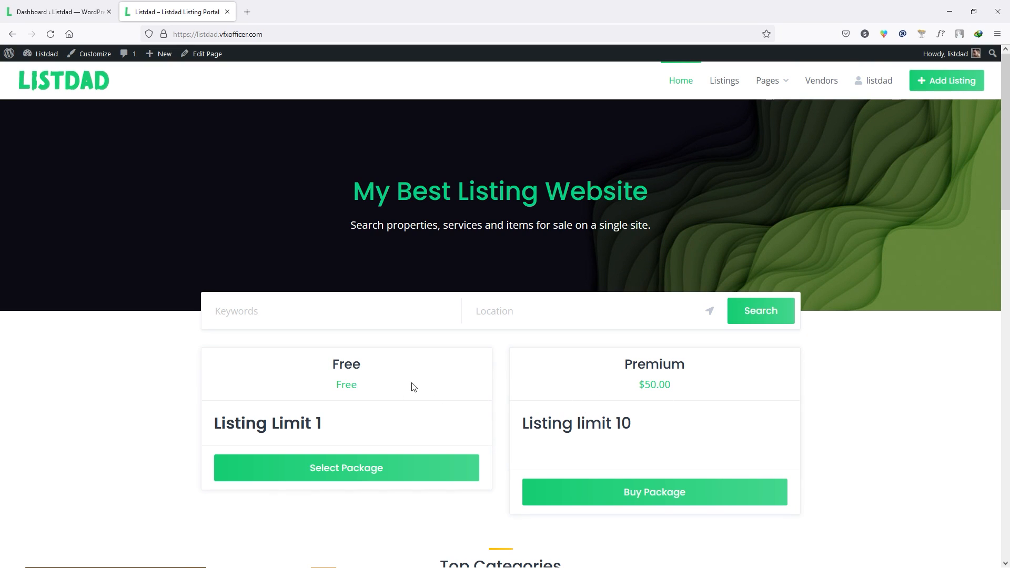
left_click(207, 54)
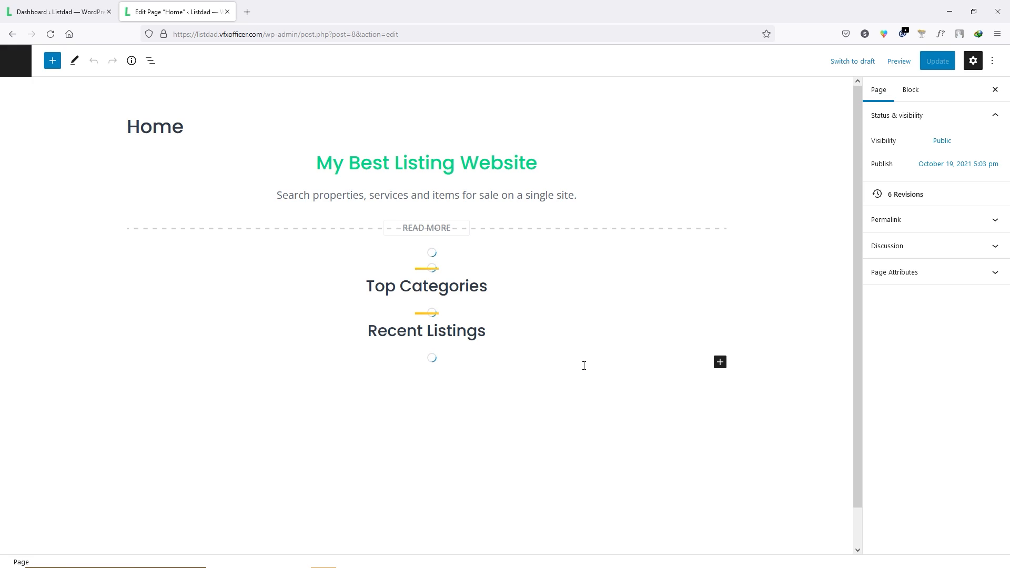
- Delete the Listing Packages block, update the Home page and view the live site
left_click(478, 348)
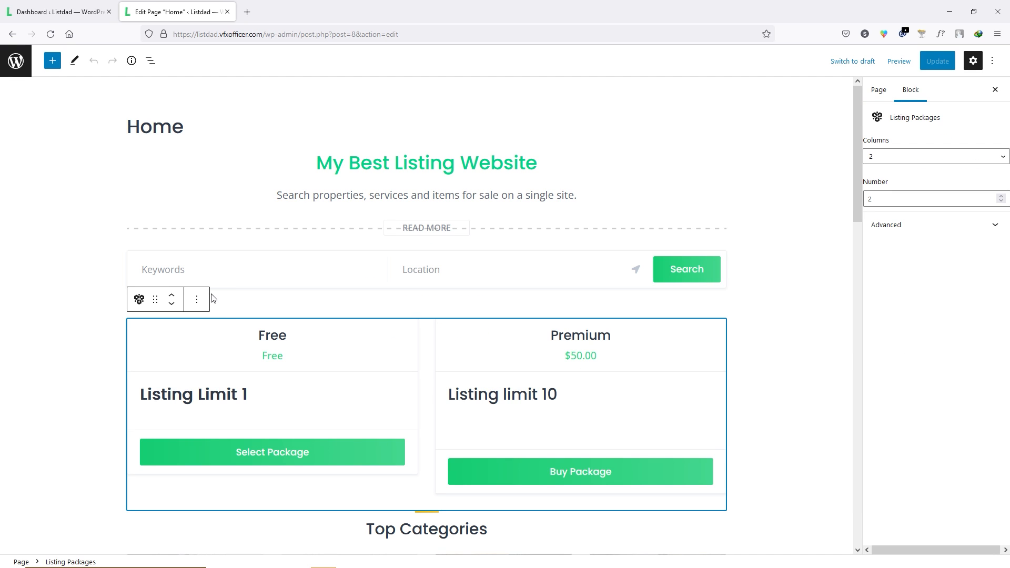
left_click(197, 300)
left_click(226, 541)
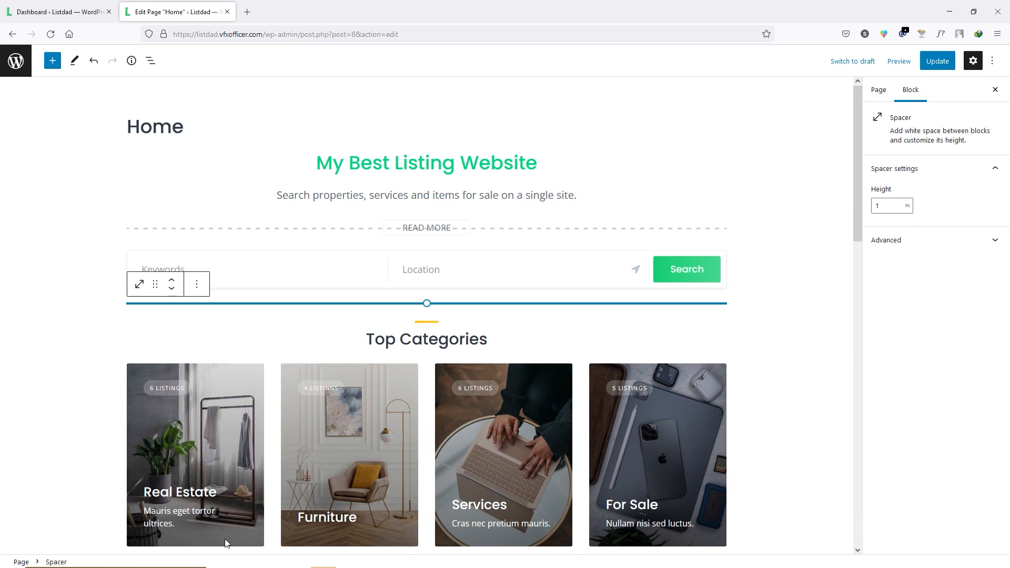
left_click(938, 61)
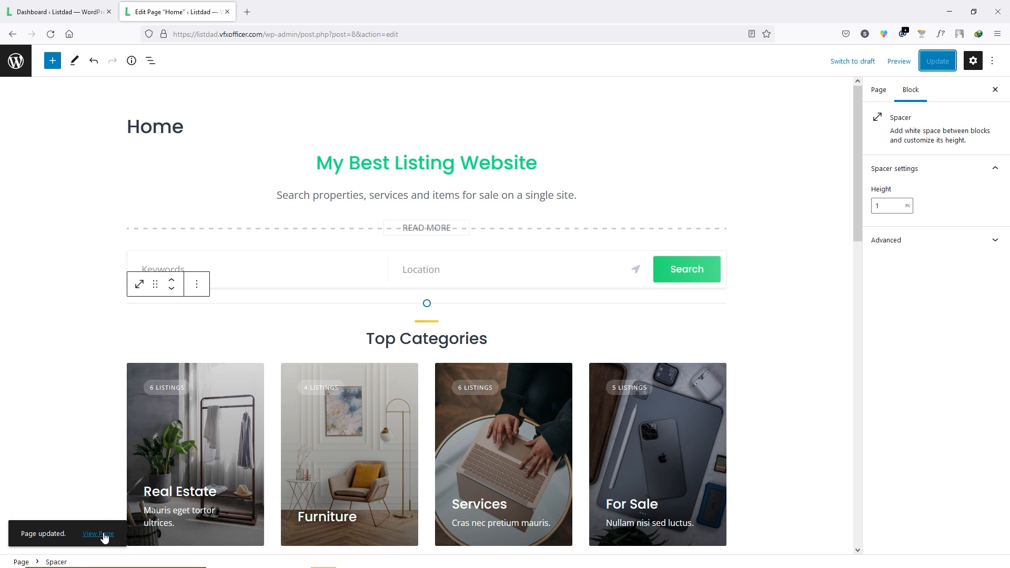
left_click(103, 537)
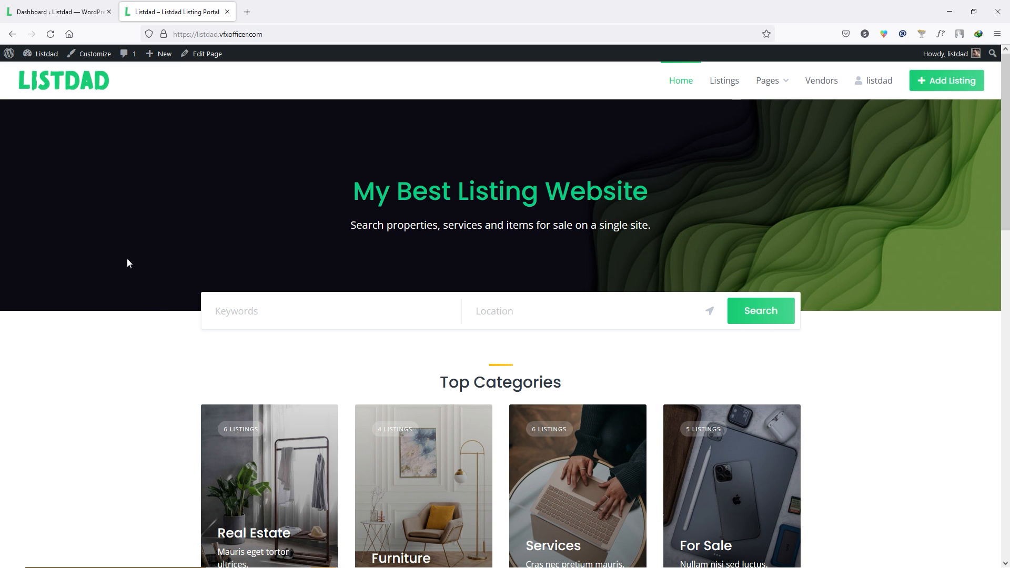
- Scroll the live homepage to confirm the packages section is gone
scroll(526, 263, "down", 5)
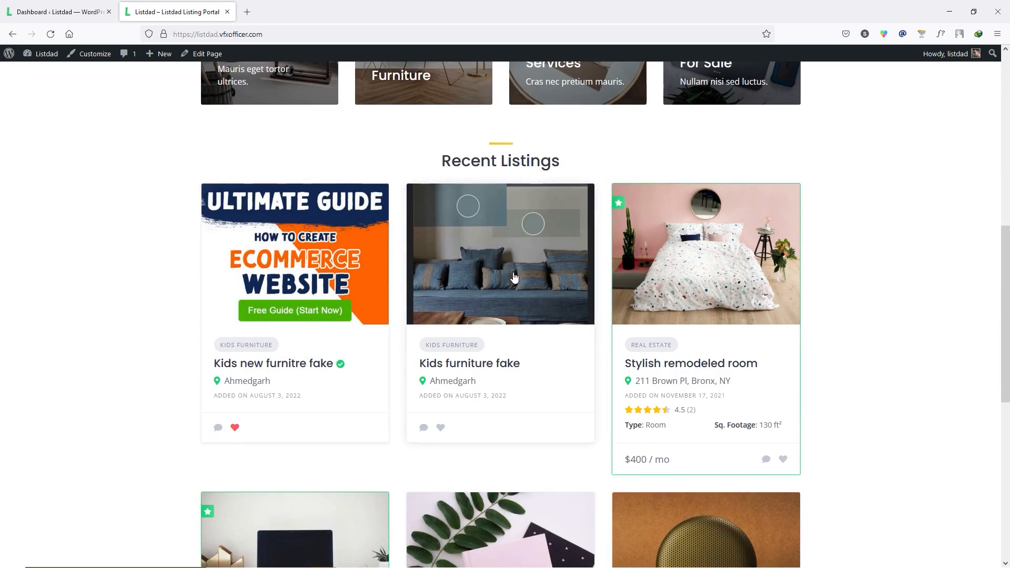
scroll(516, 270, "up", 5)
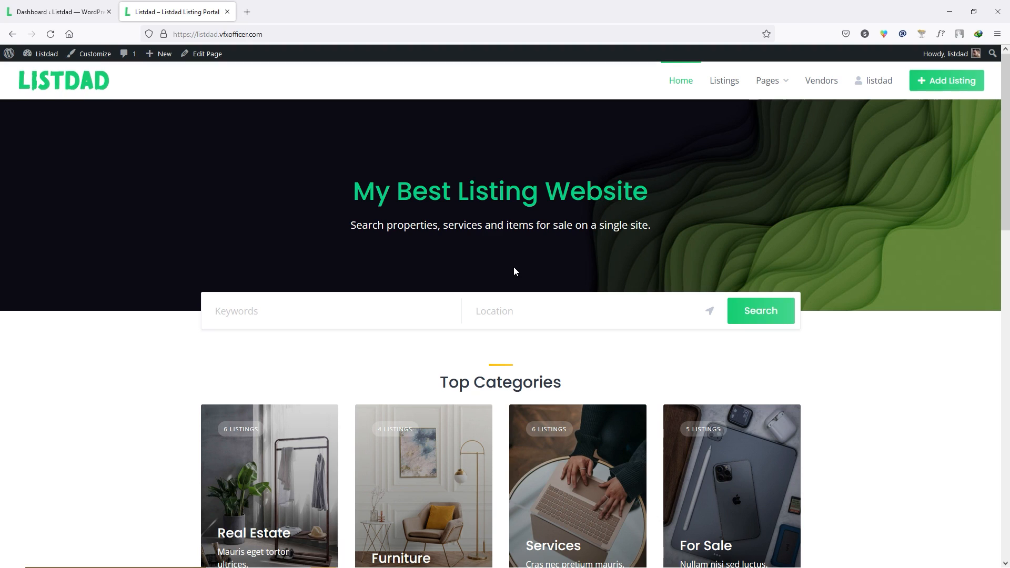